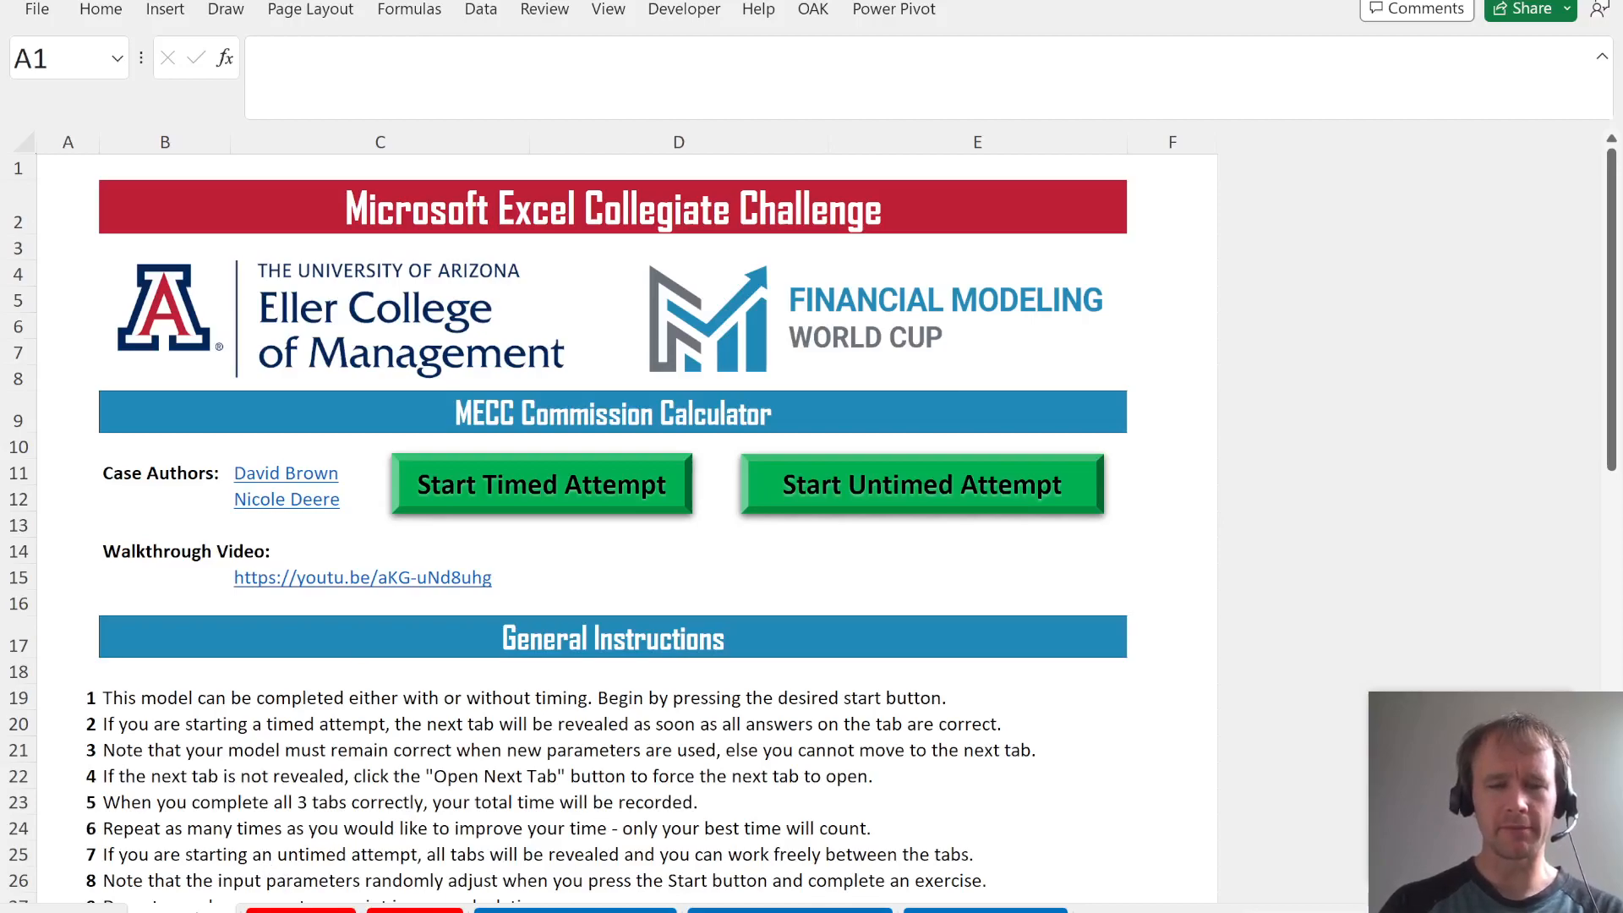
- Open the Case Details sheet and read through the commission rules and parameter tables
key("alt+Tab")
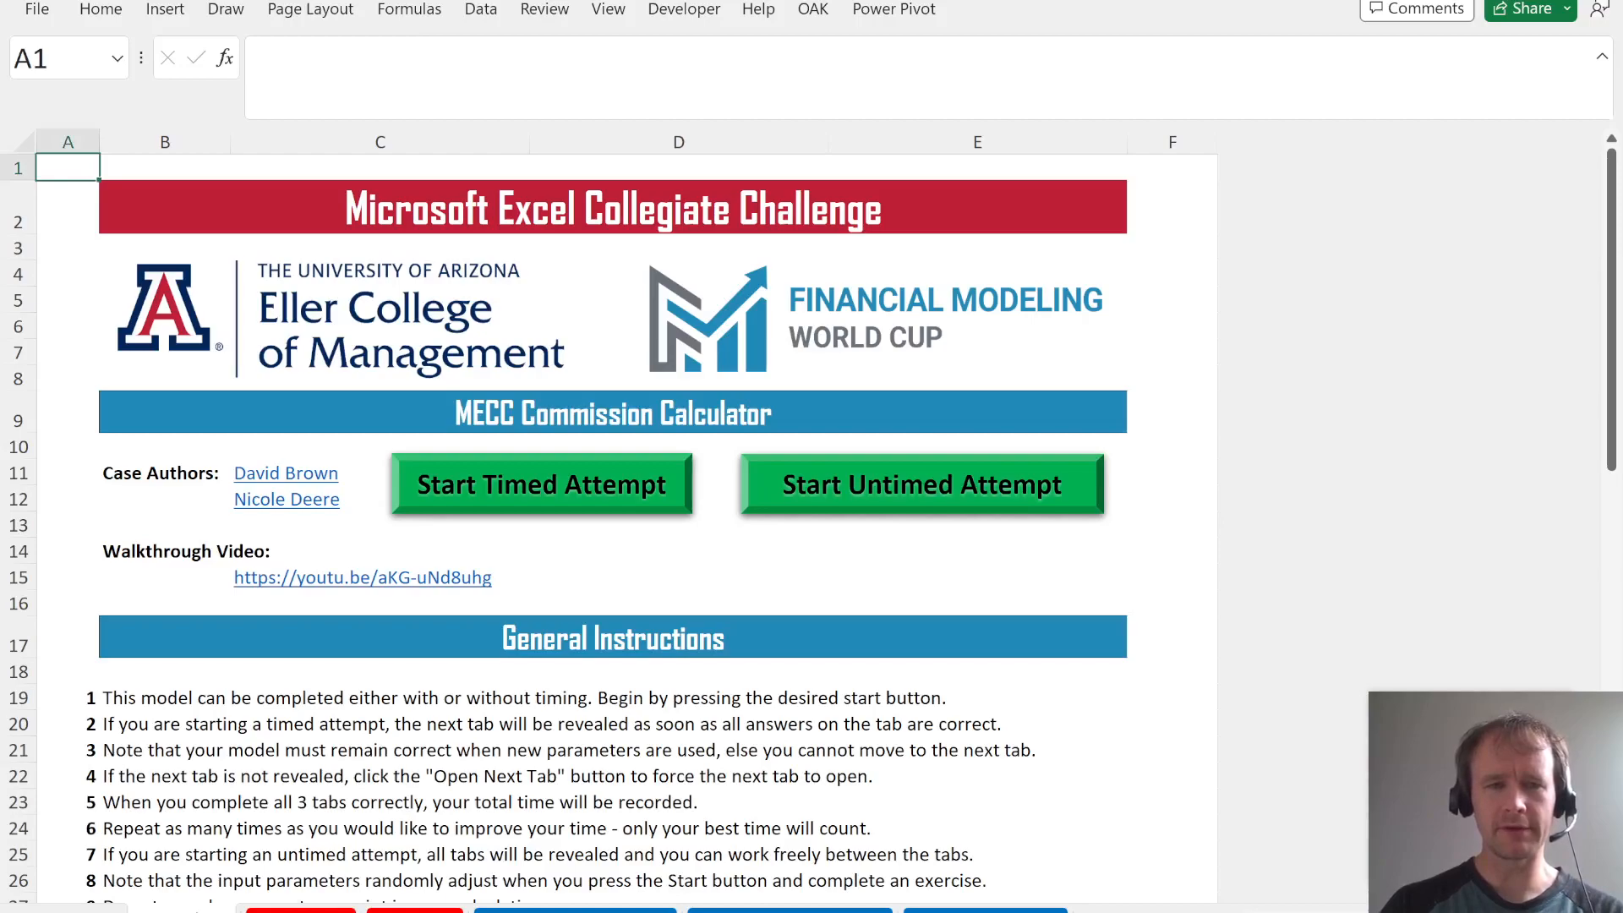
key("ctrl+Page_Down")
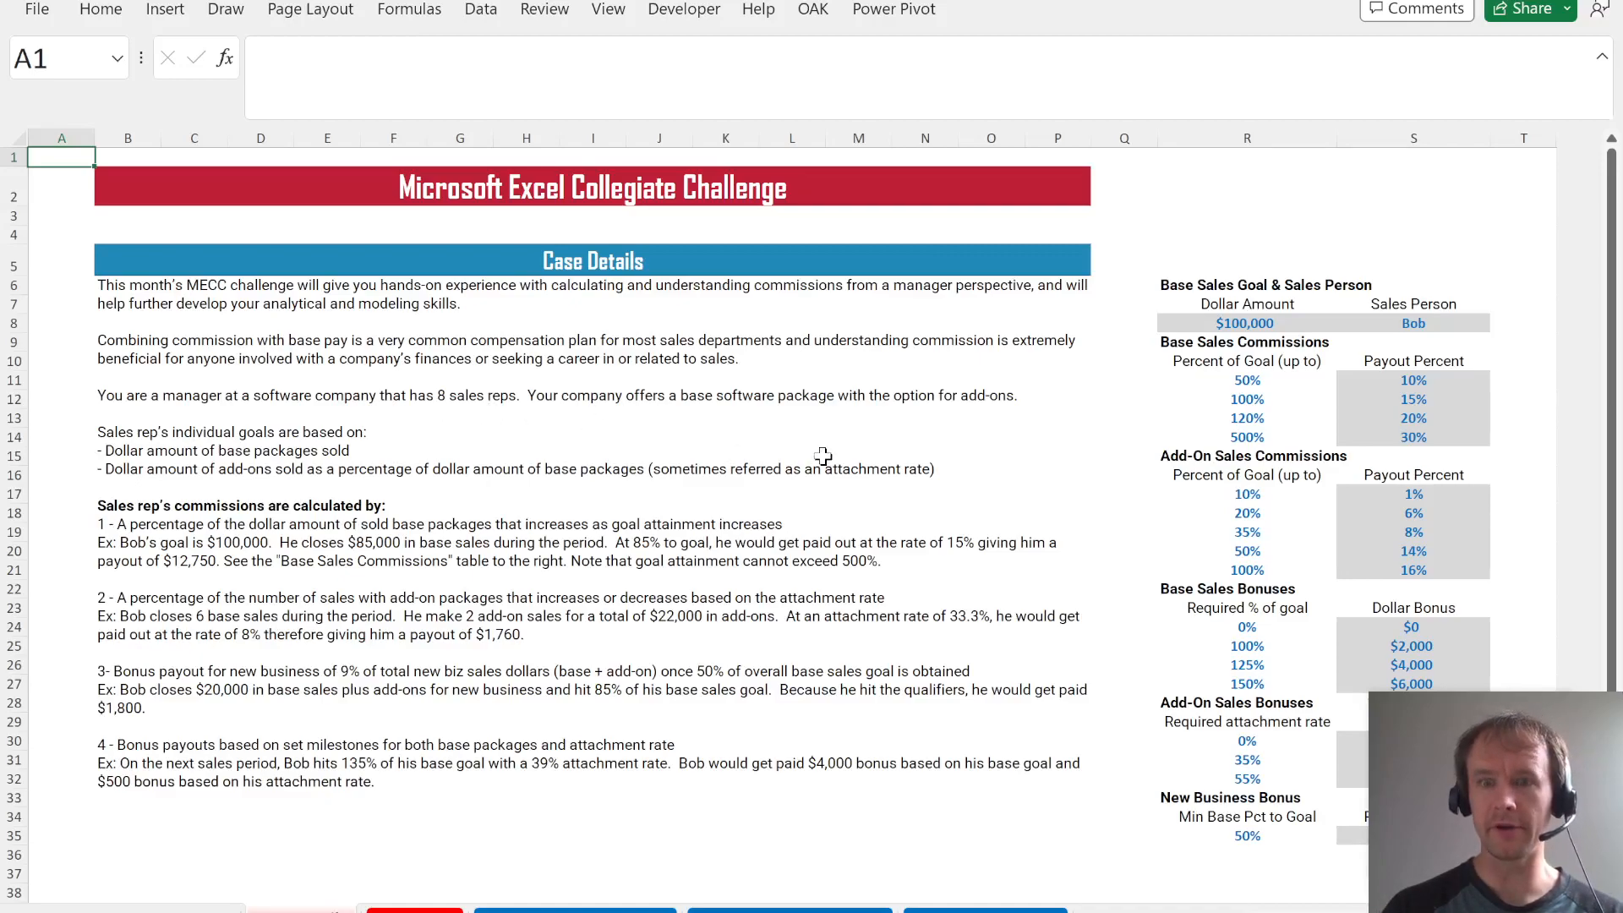
scroll(845, 550, "down", 3)
scroll(848, 560, "up", 4)
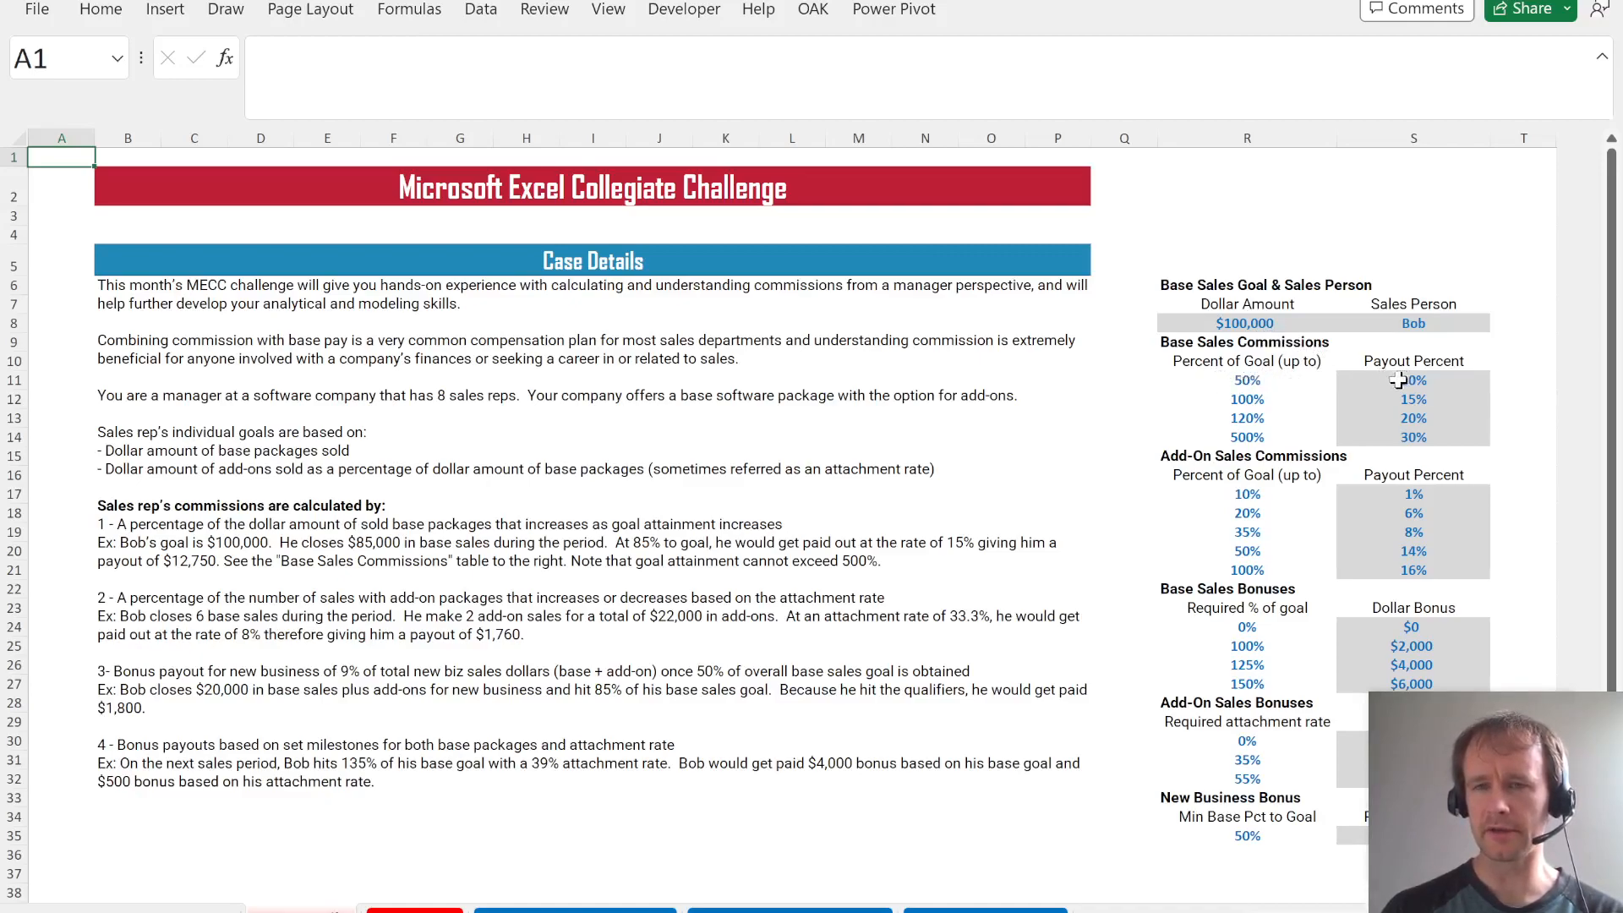
- Save the workbook and accept the notices about the updated random values
key("ctrl+s")
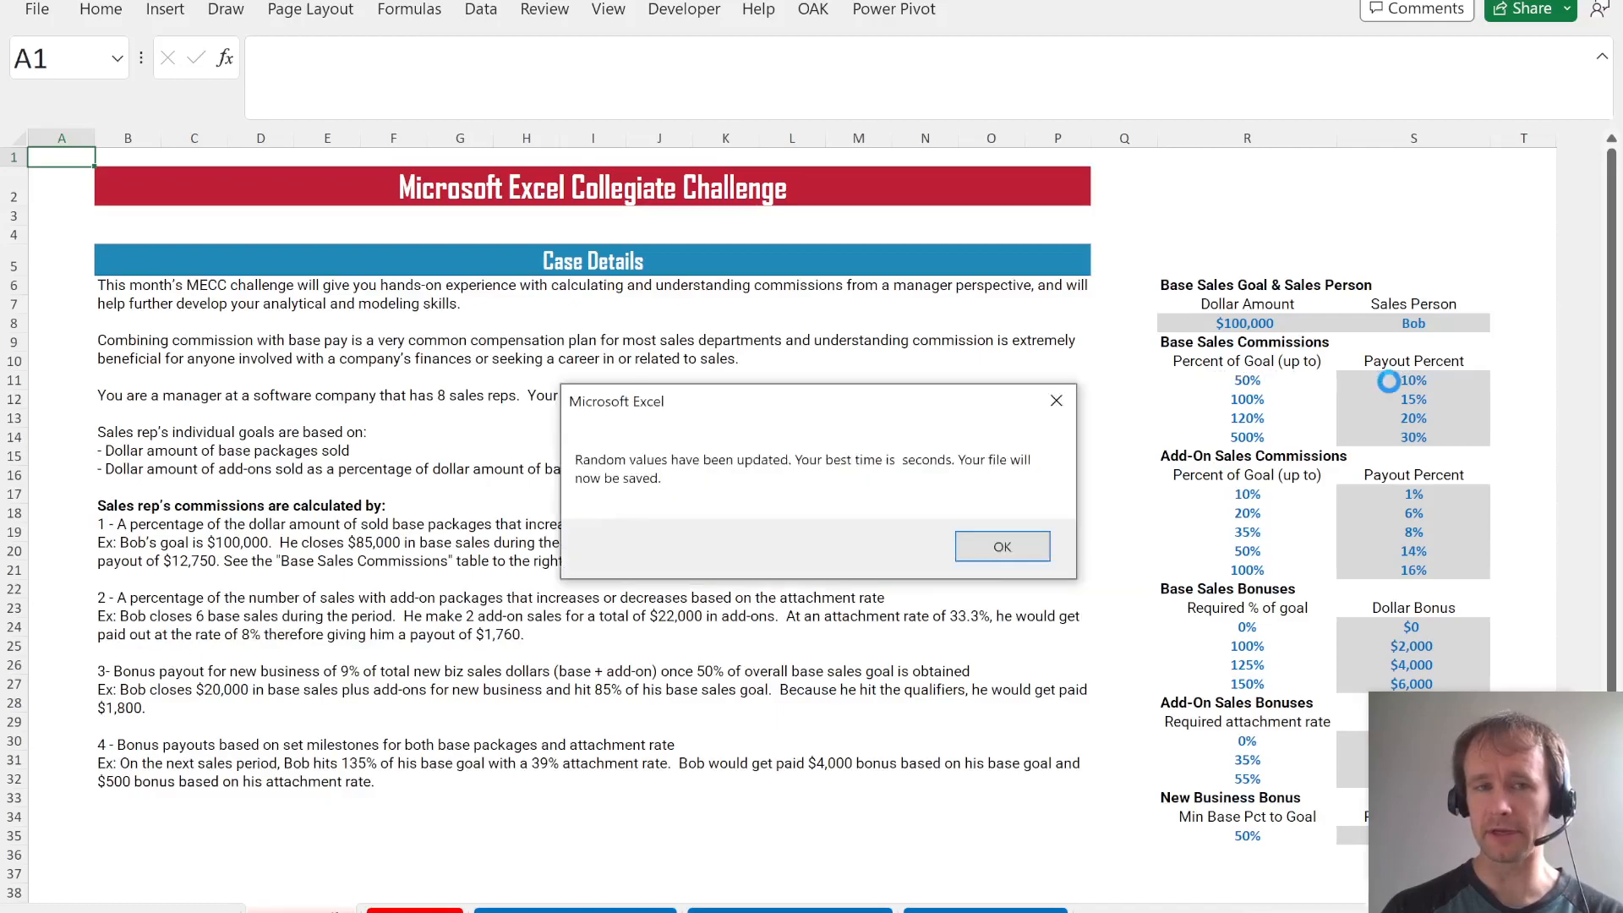
left_click(1003, 548)
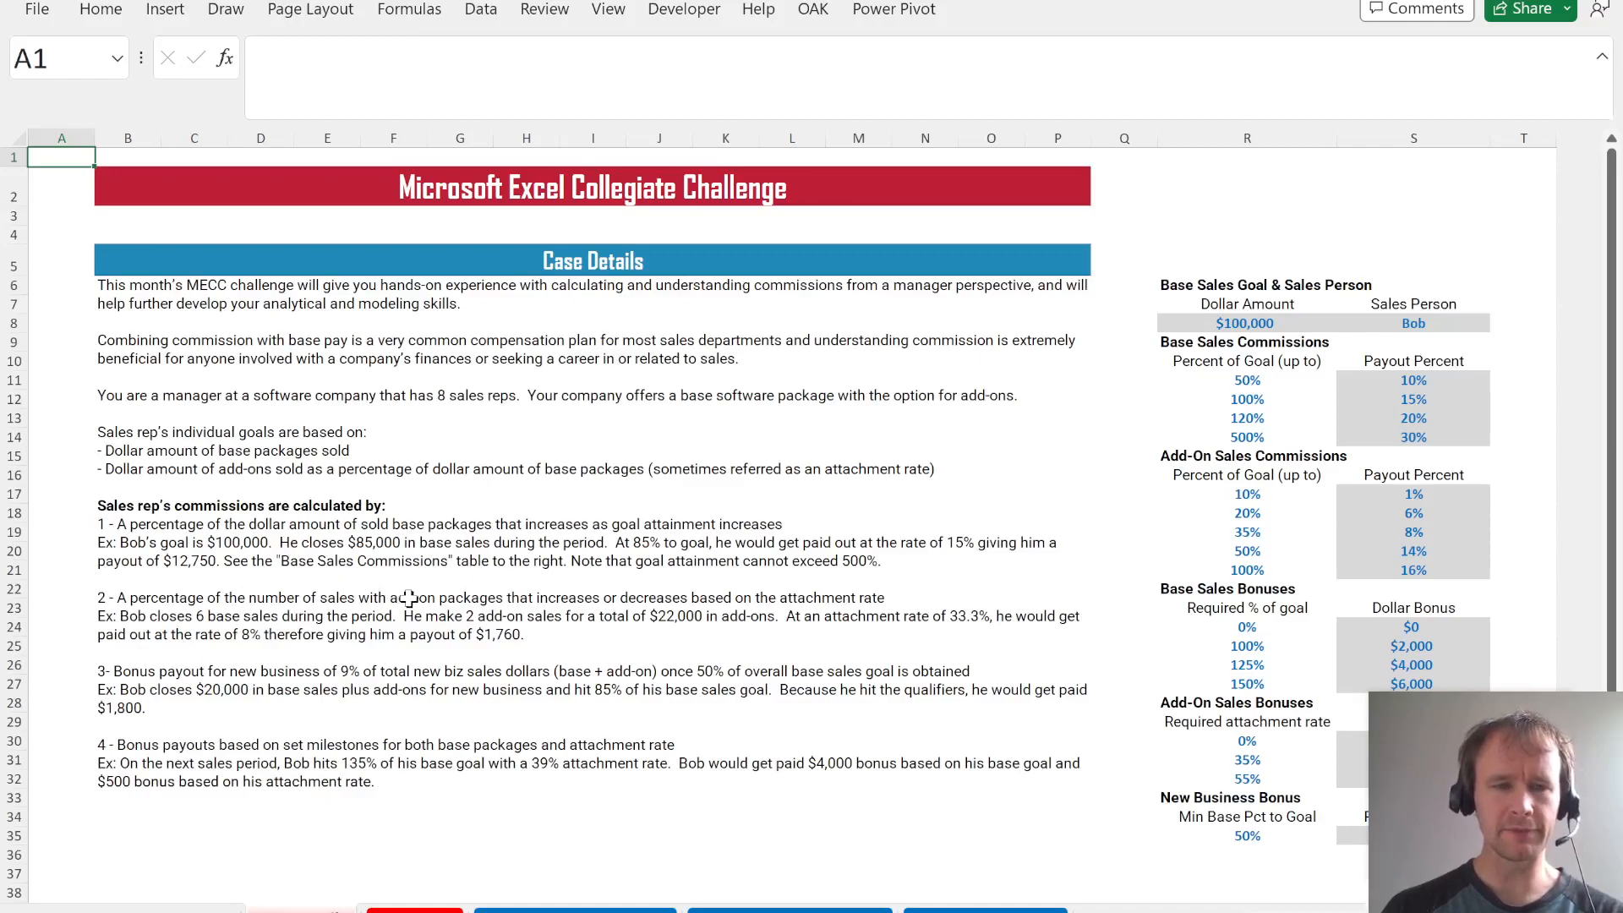
key("ctrl+s")
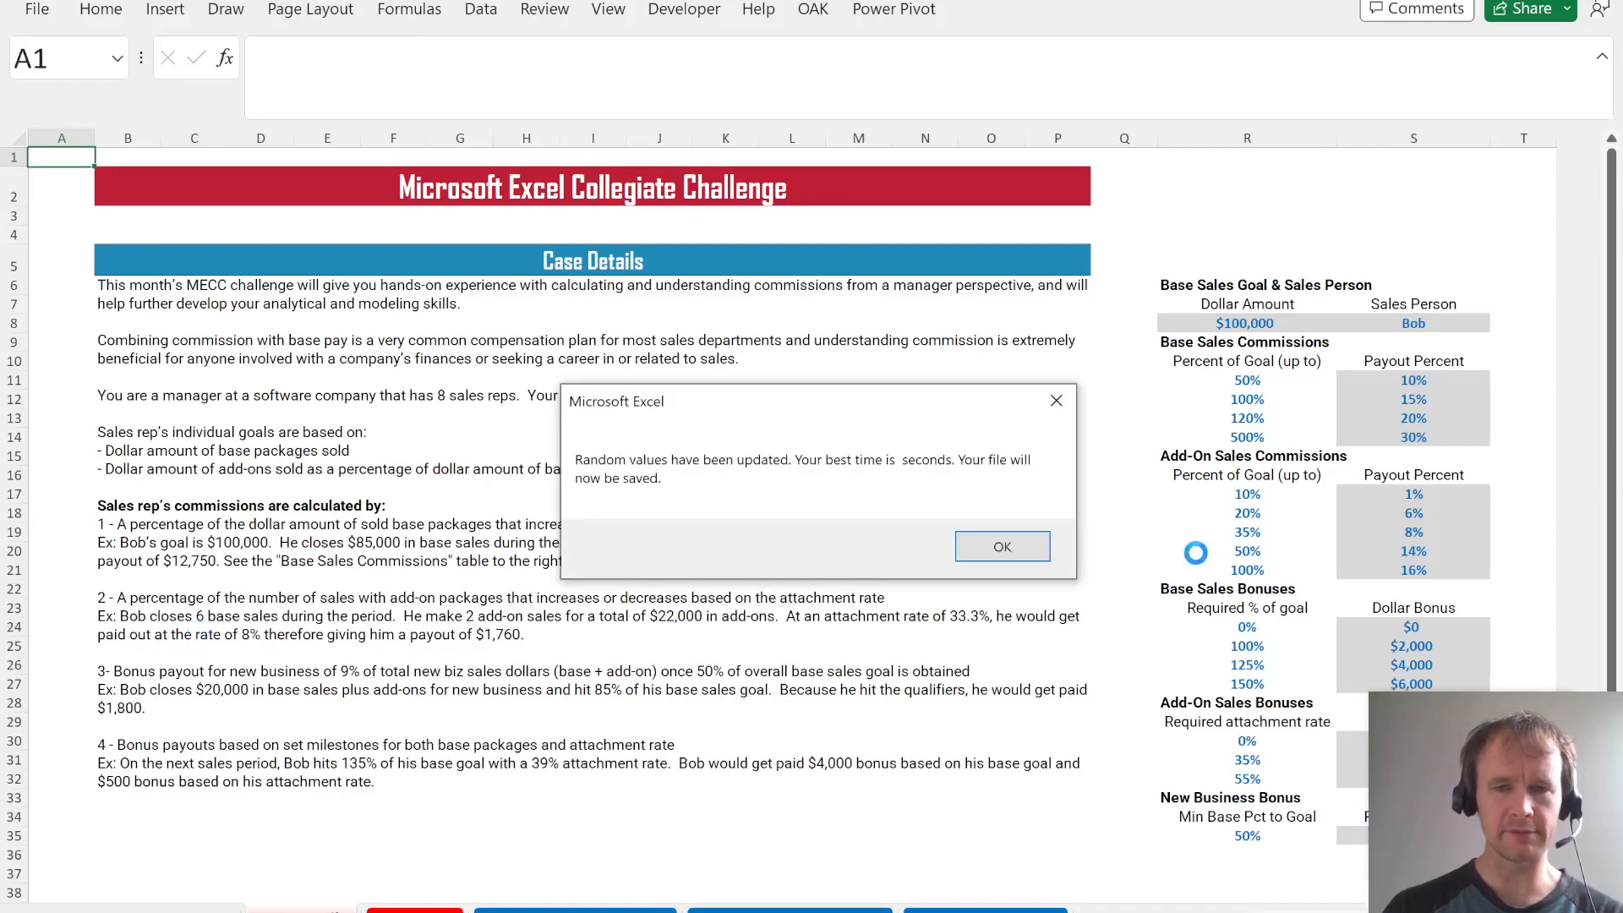
left_click(982, 541)
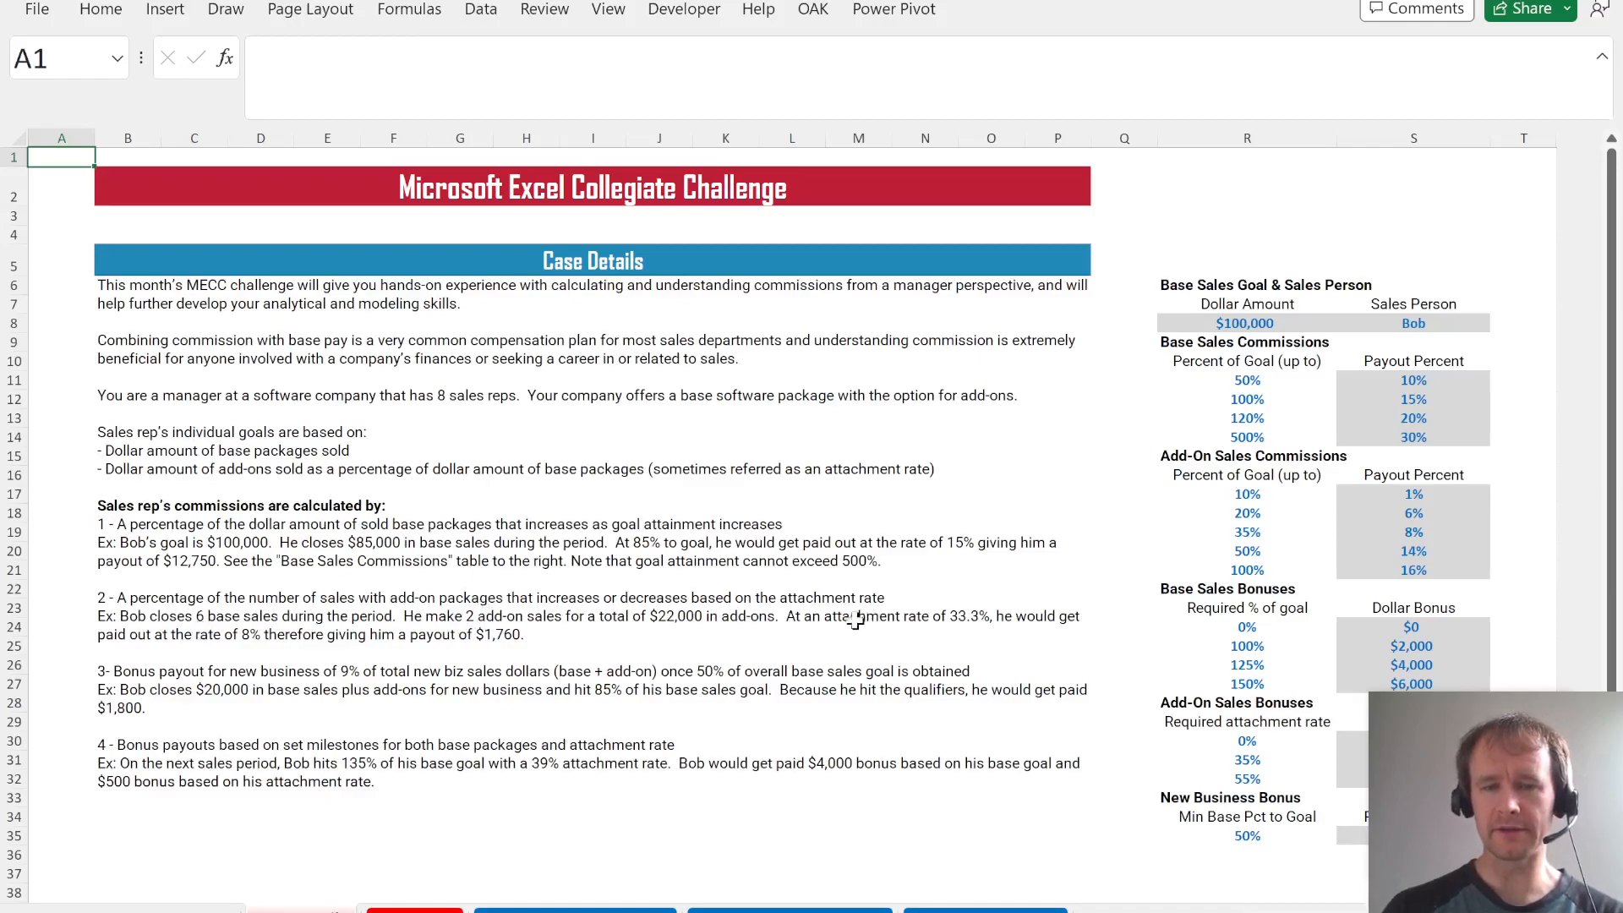
key("ctrl+s")
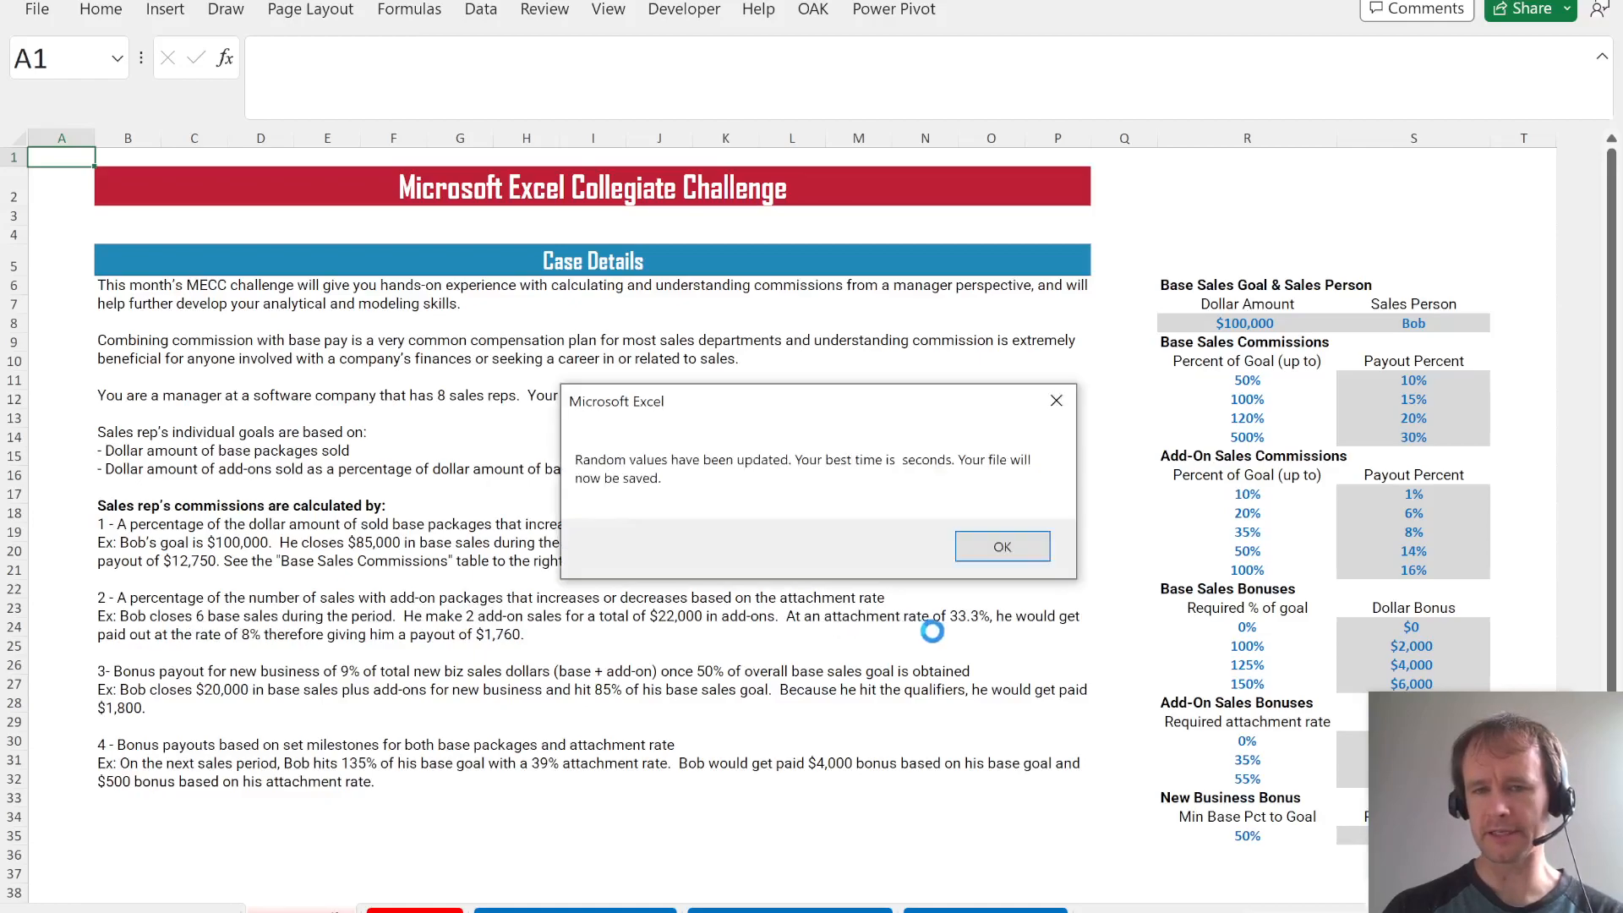
left_click(1002, 547)
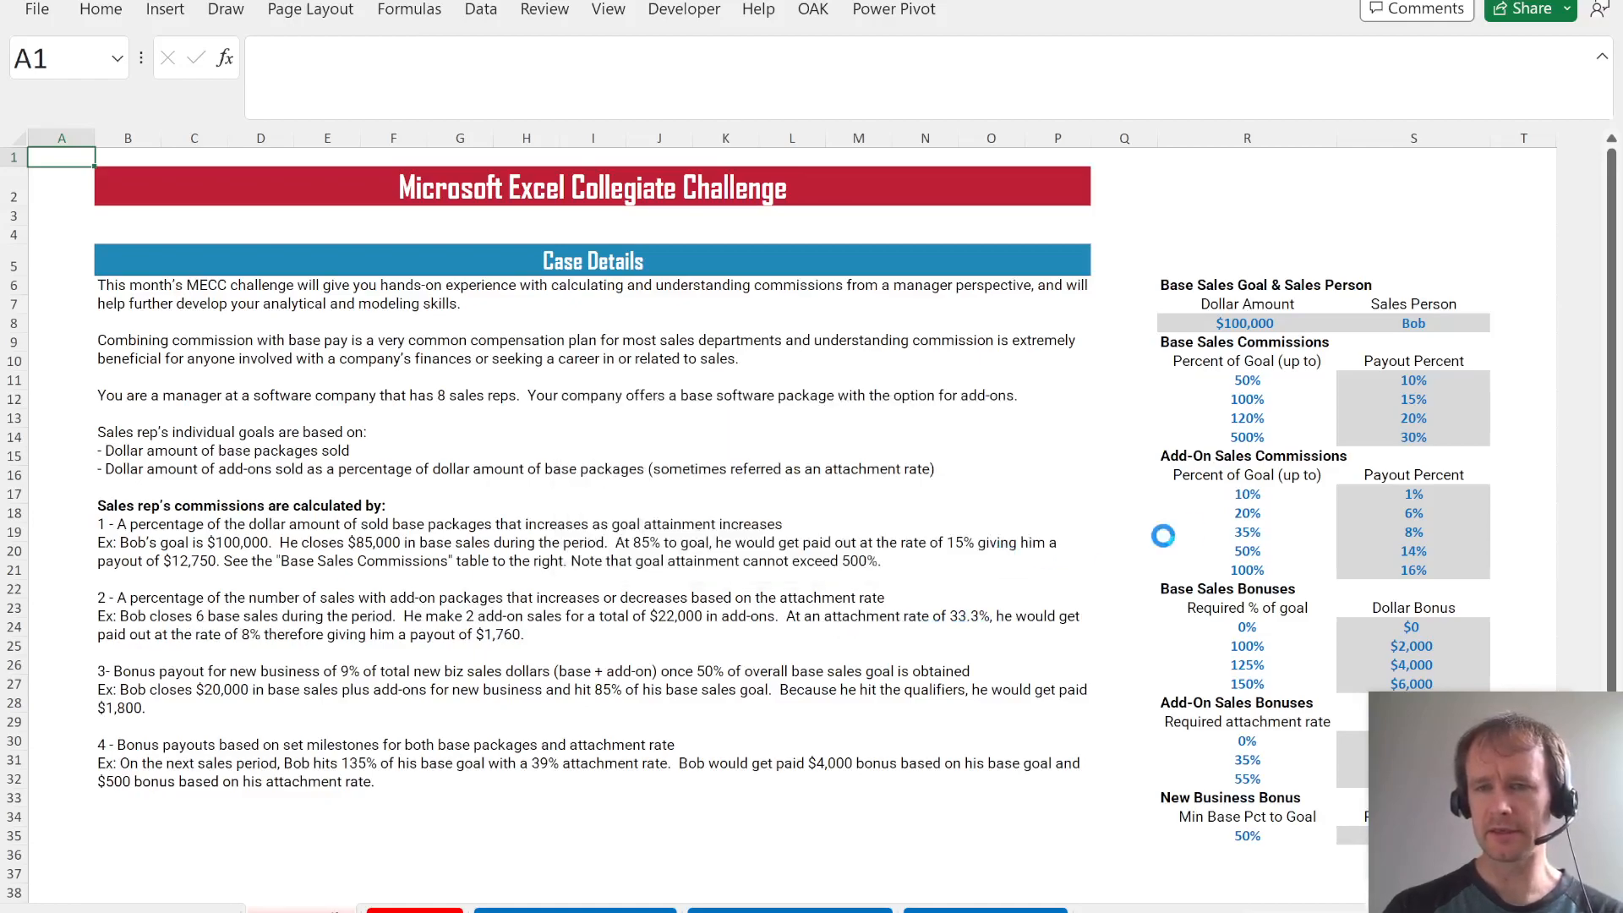
- Review the goal percentages and matching payout percents in the Add-On Sales Commissions table
left_click(1280, 491)
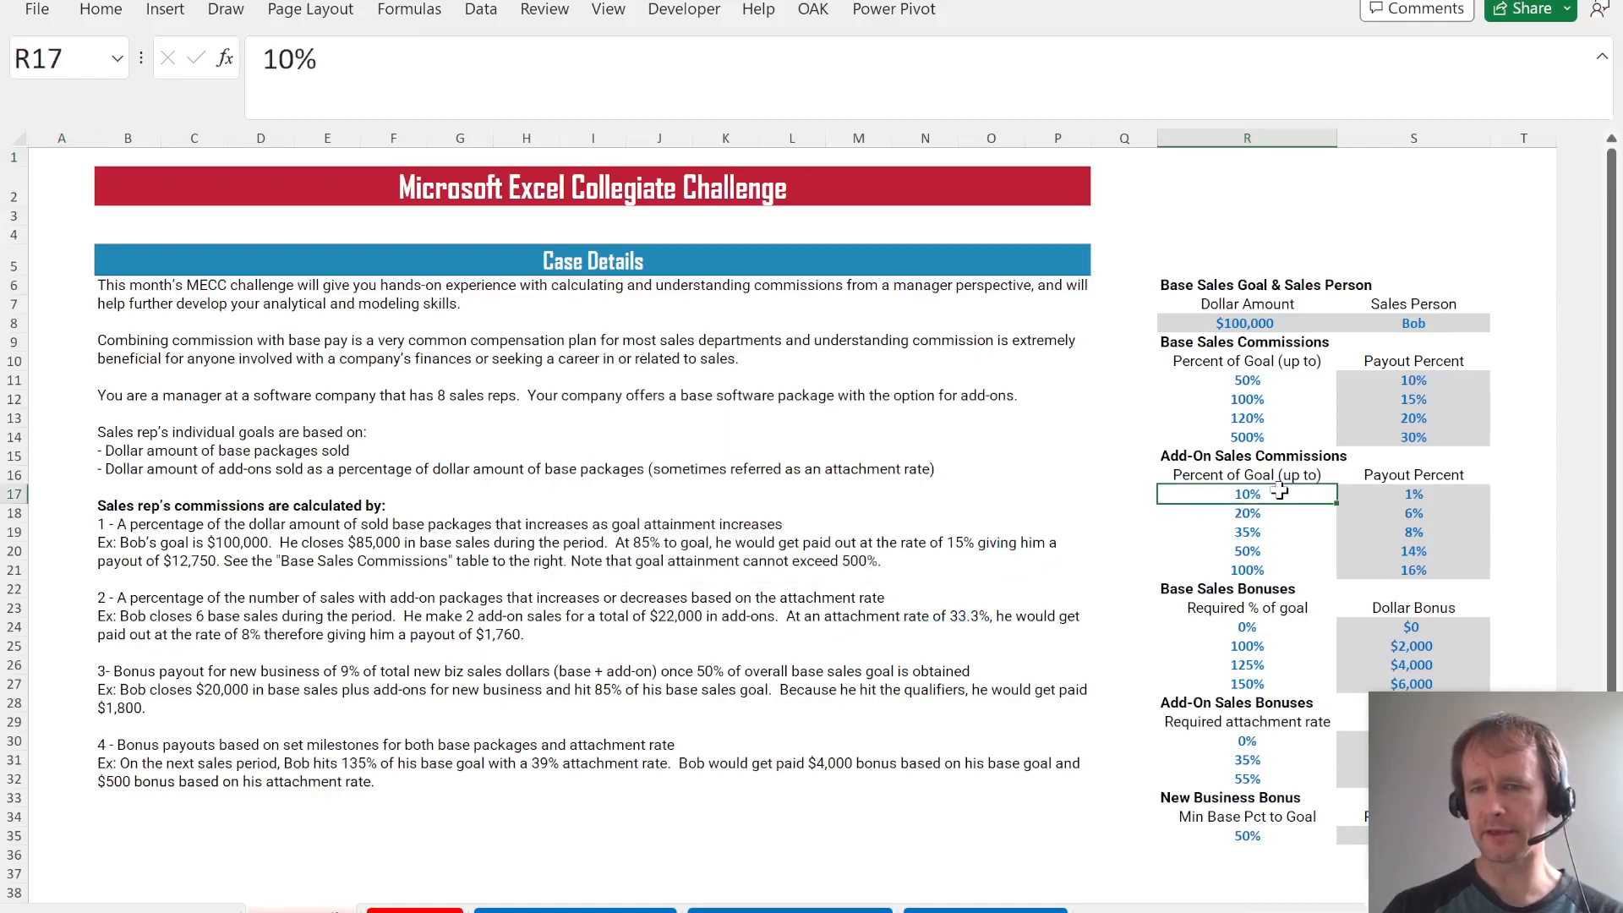
left_click(1403, 491)
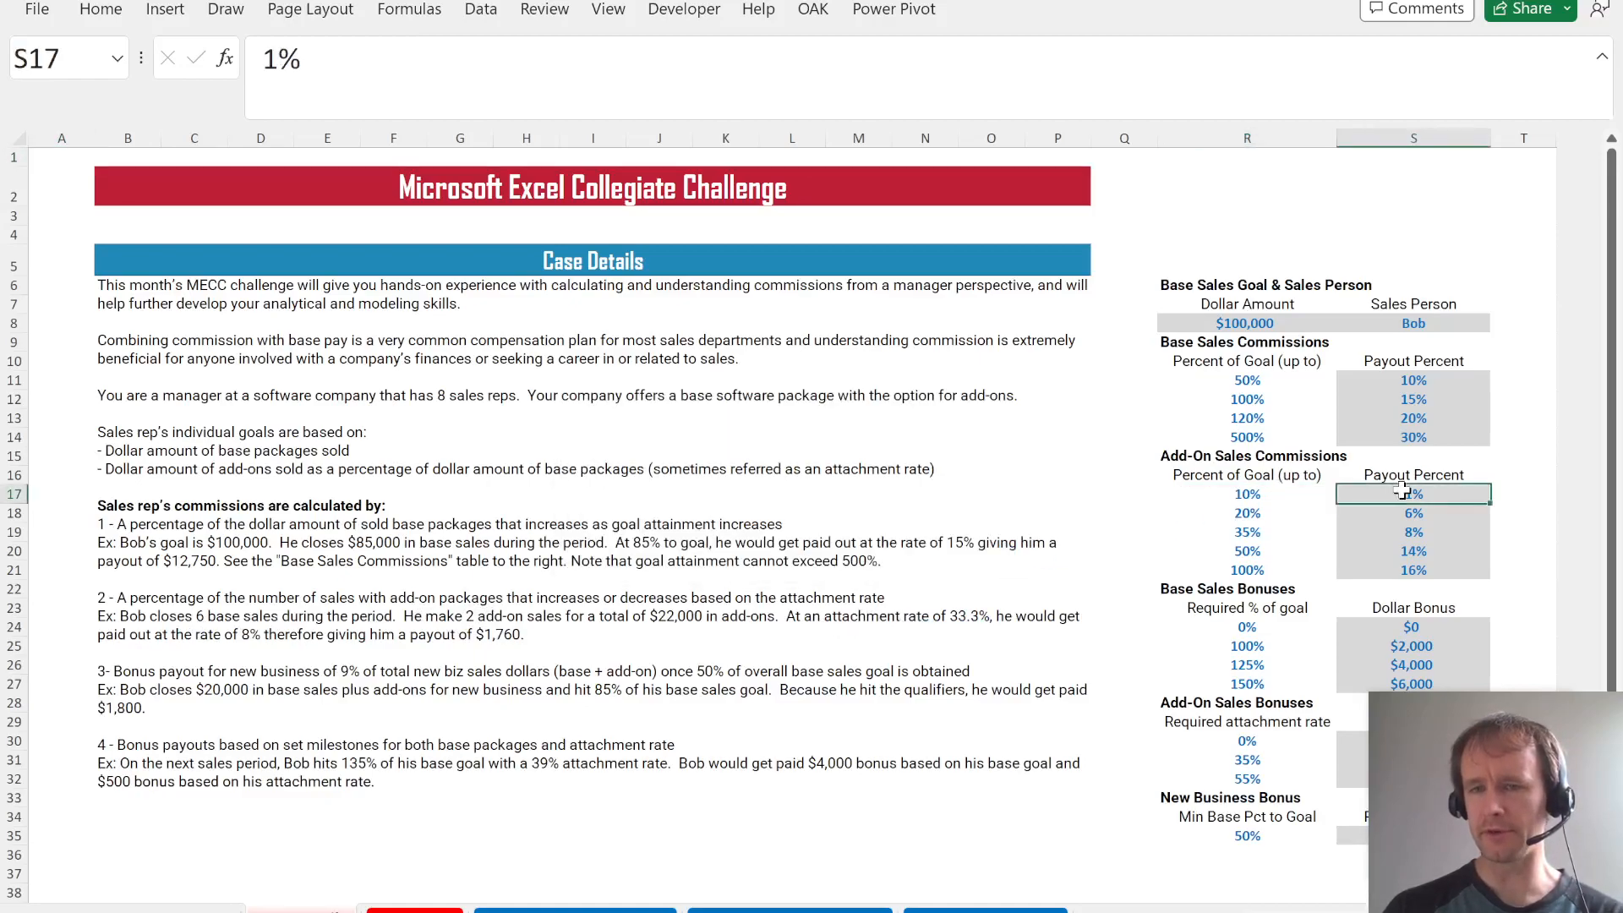
left_click(1291, 515)
left_click(1403, 514)
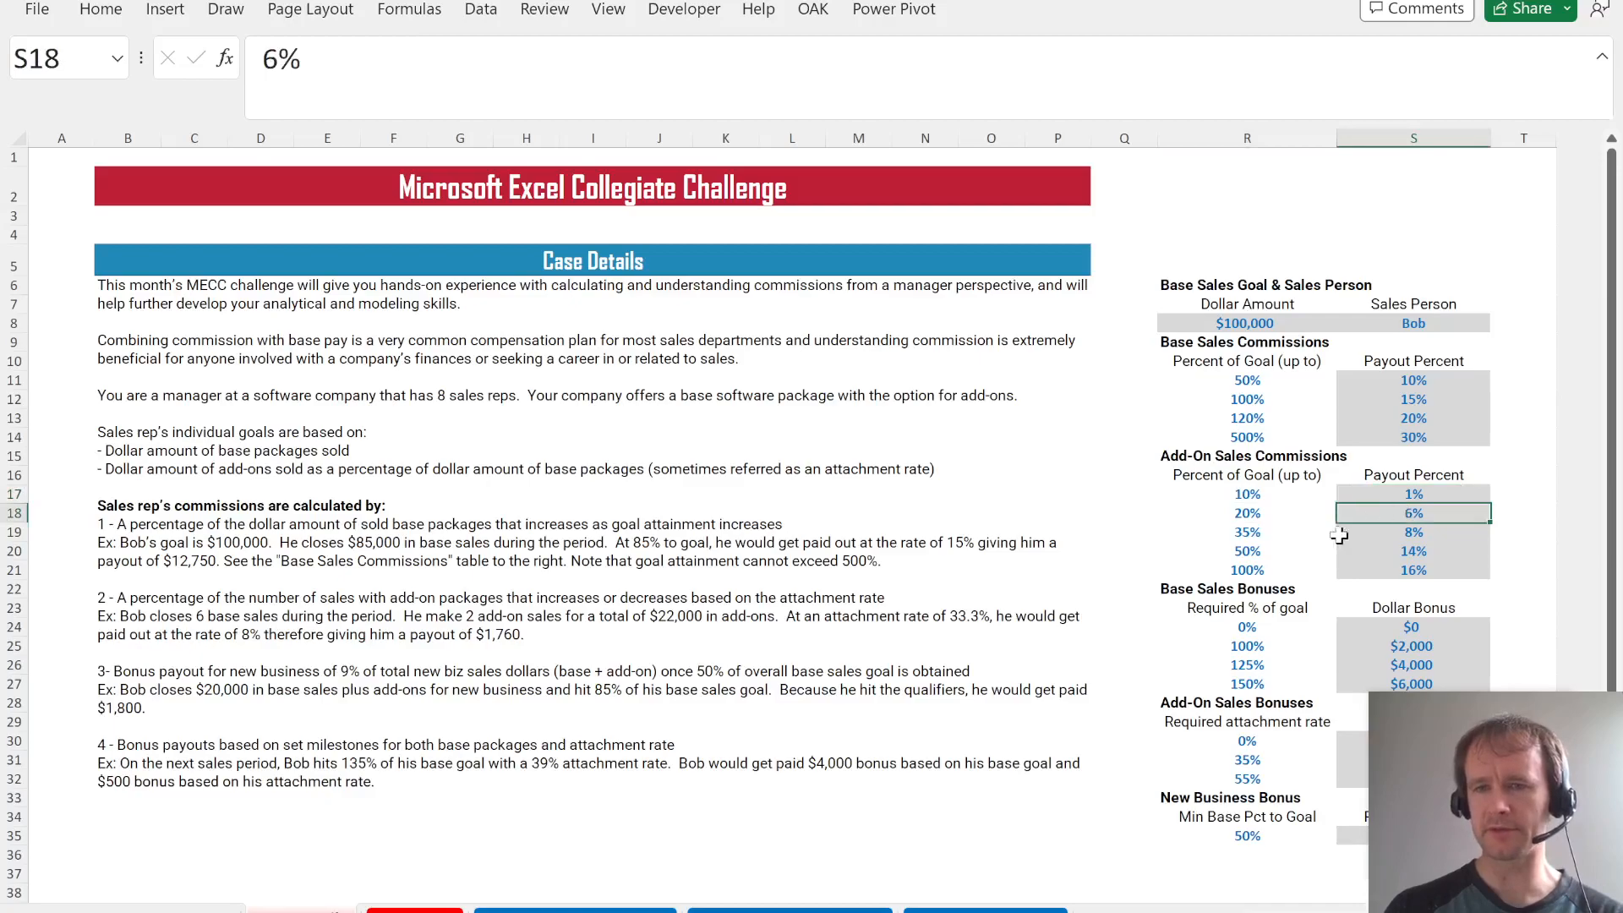
left_click(1270, 572)
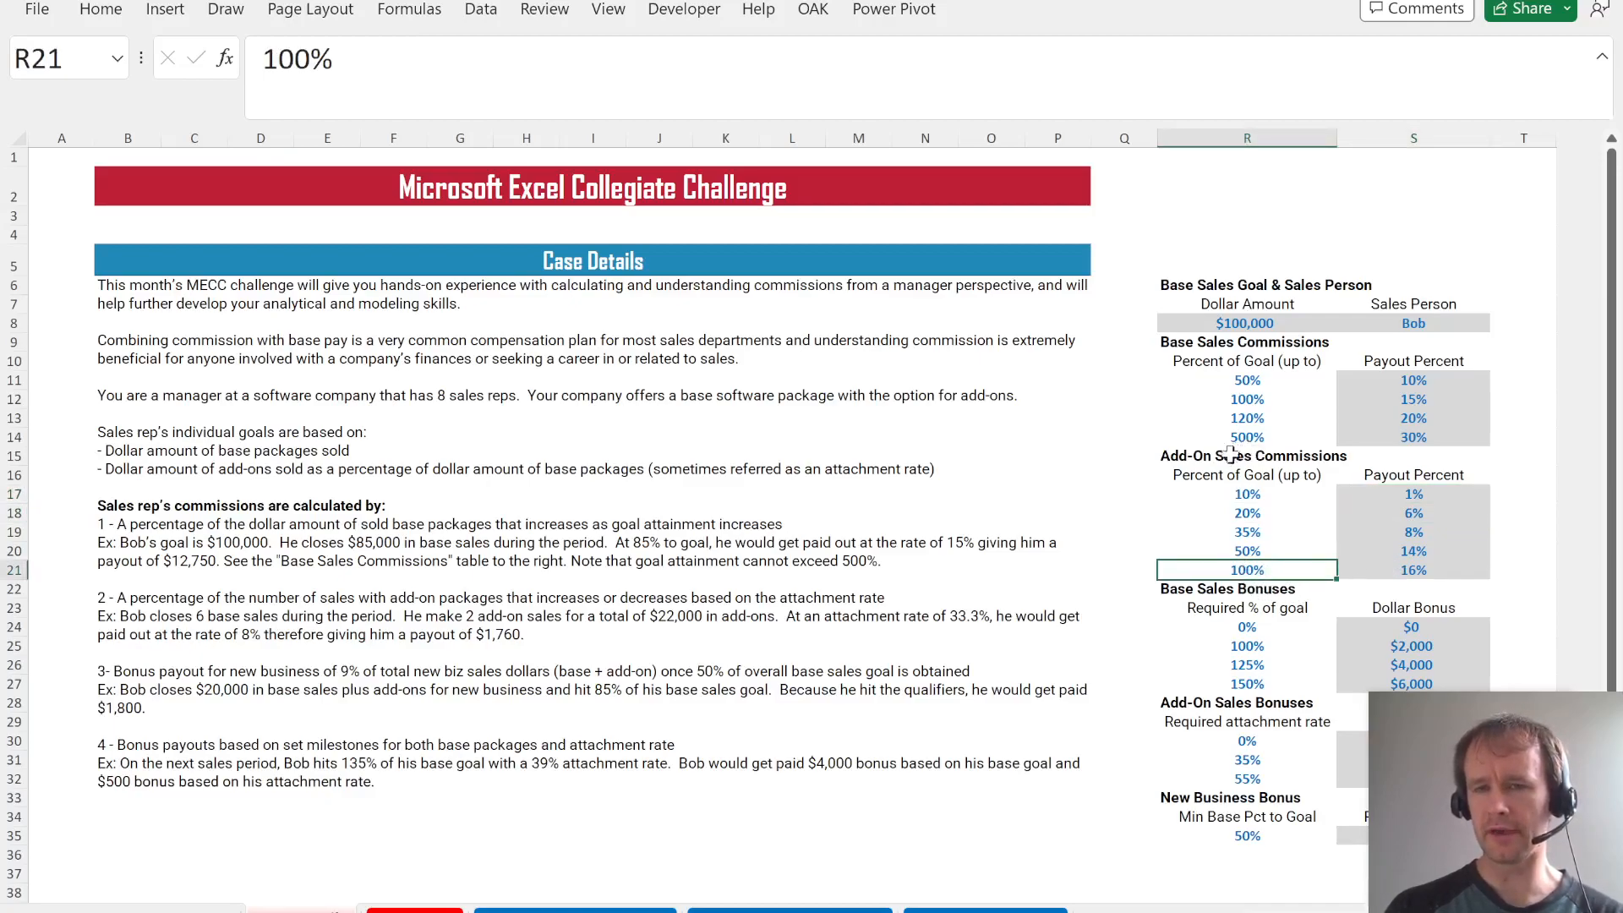
key("ctrl+s")
left_click(985, 546)
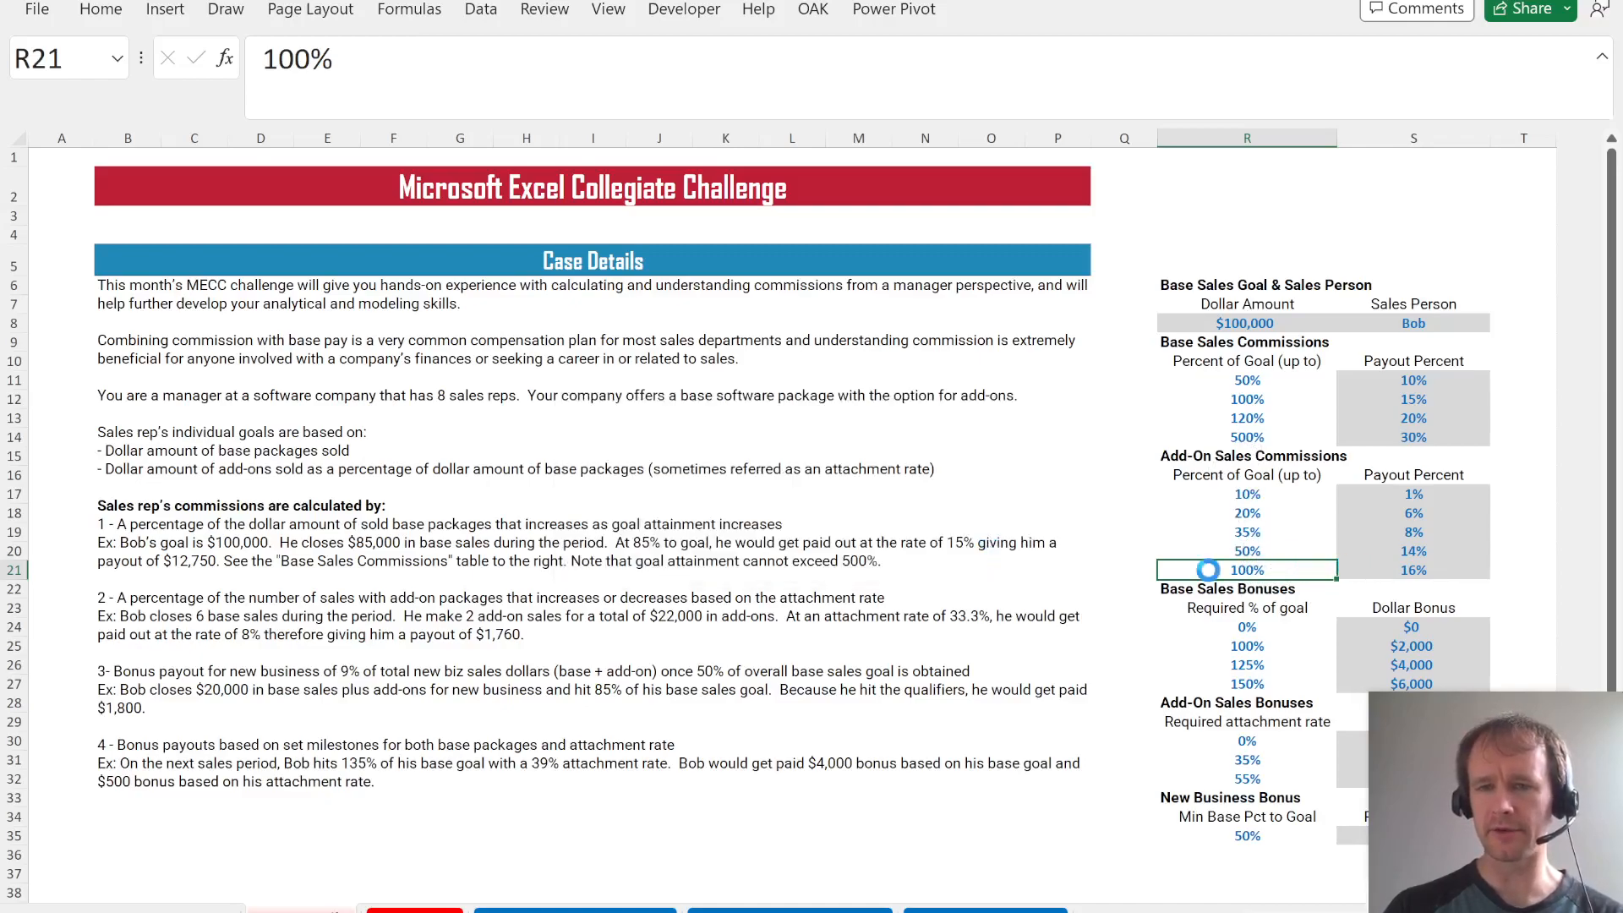
left_click(1399, 569)
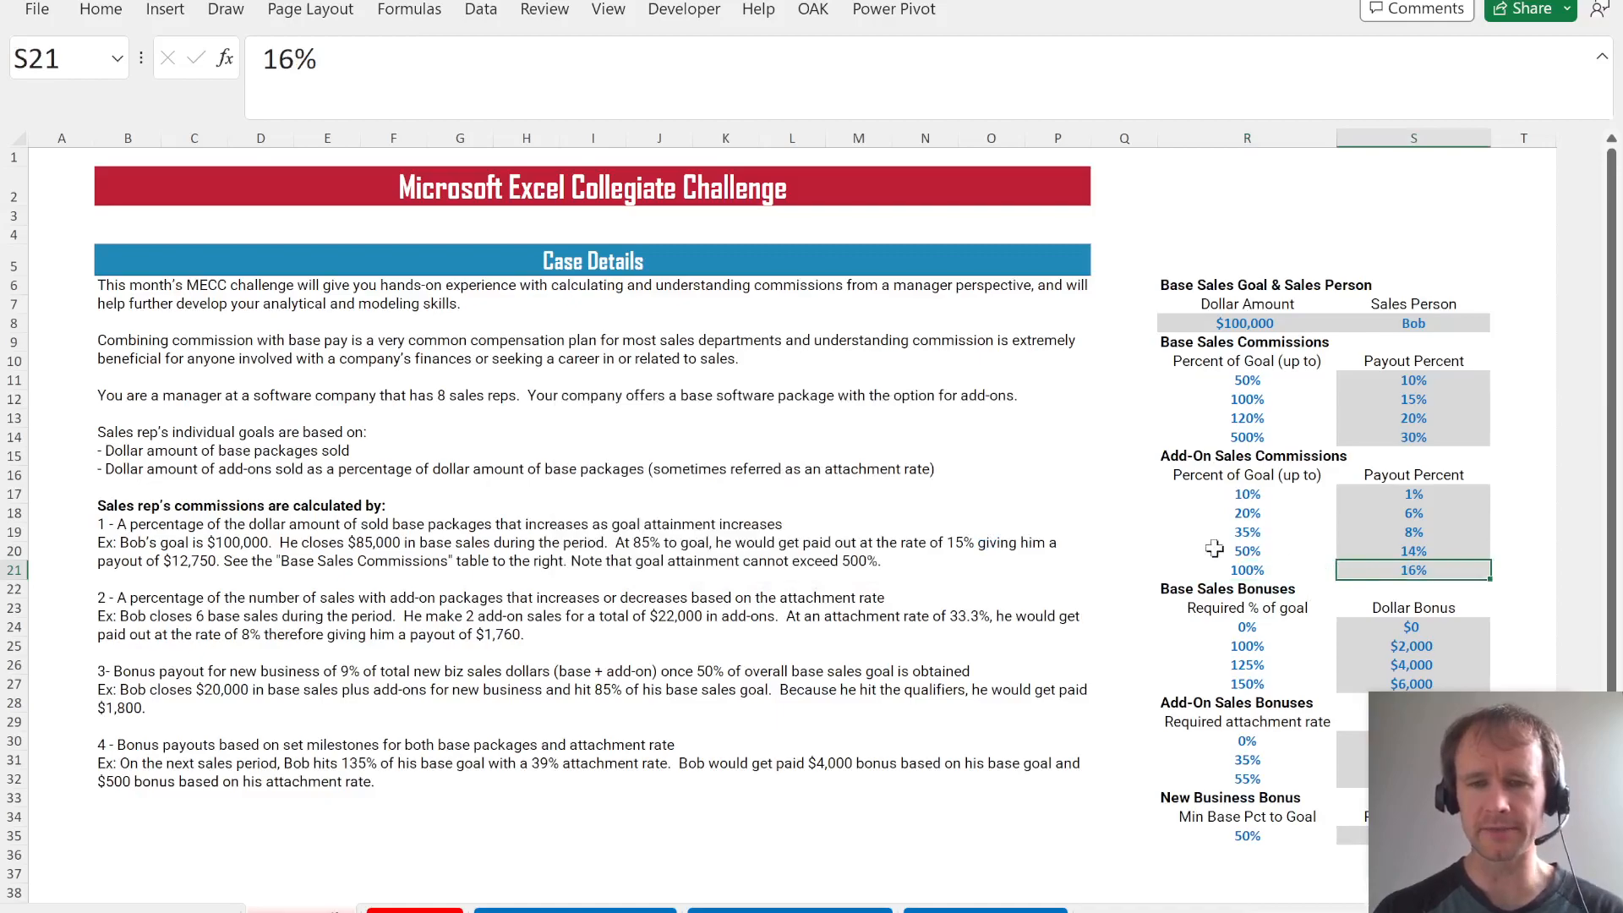
- Review the 100% and 150% goal tiers and their dollar bonuses in the Base Sales Bonuses table
scroll(1113, 535, "down", 1)
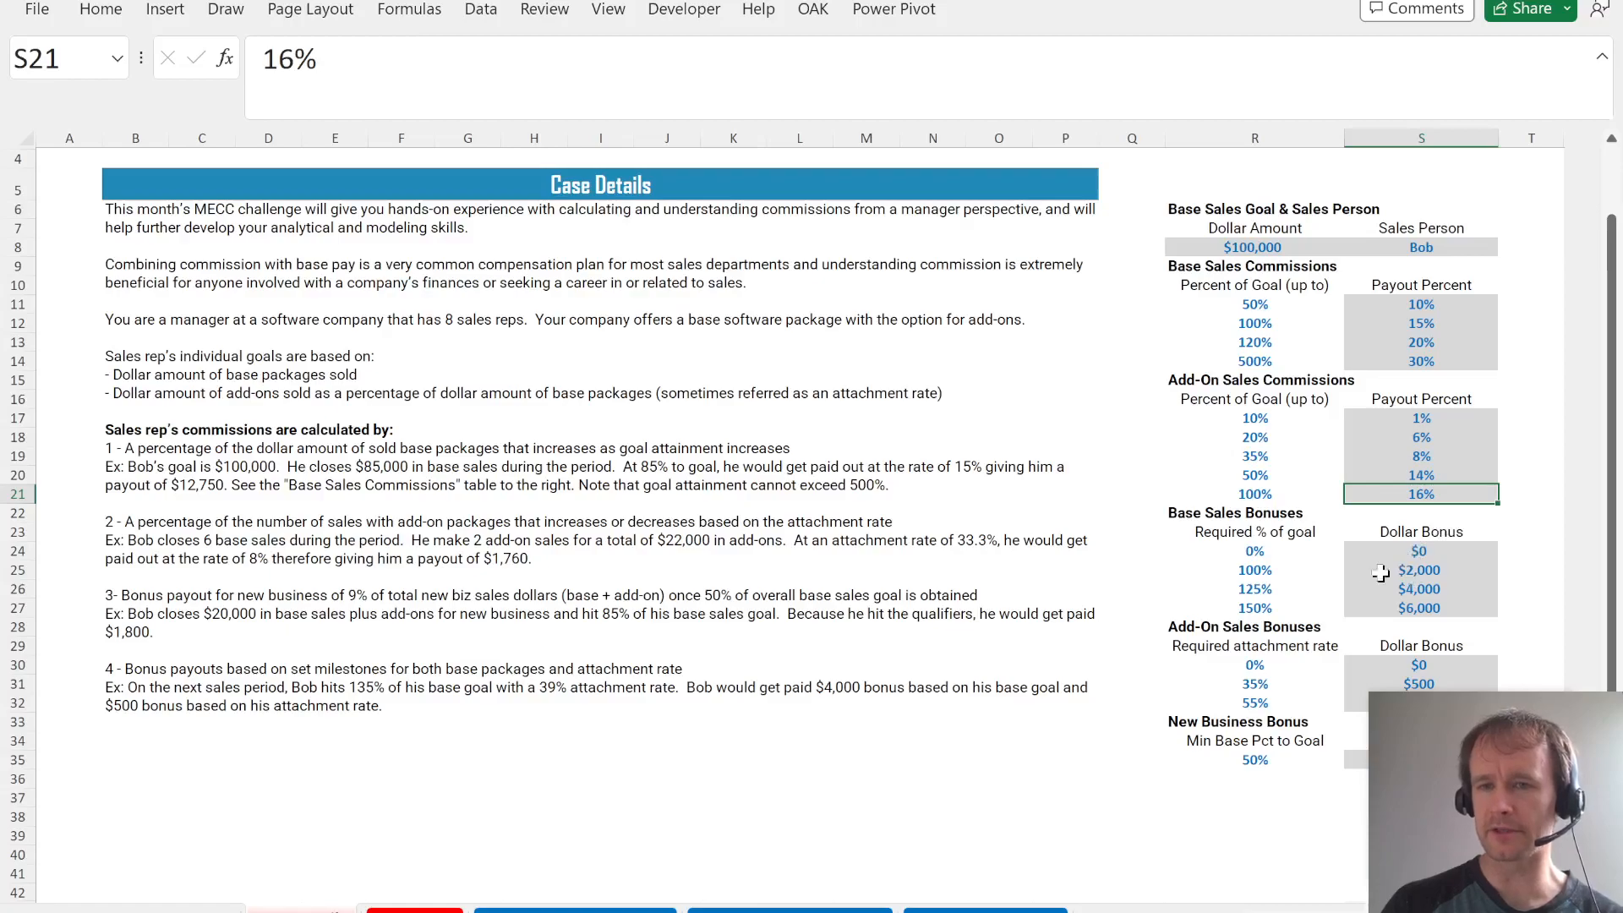
left_click(1268, 569)
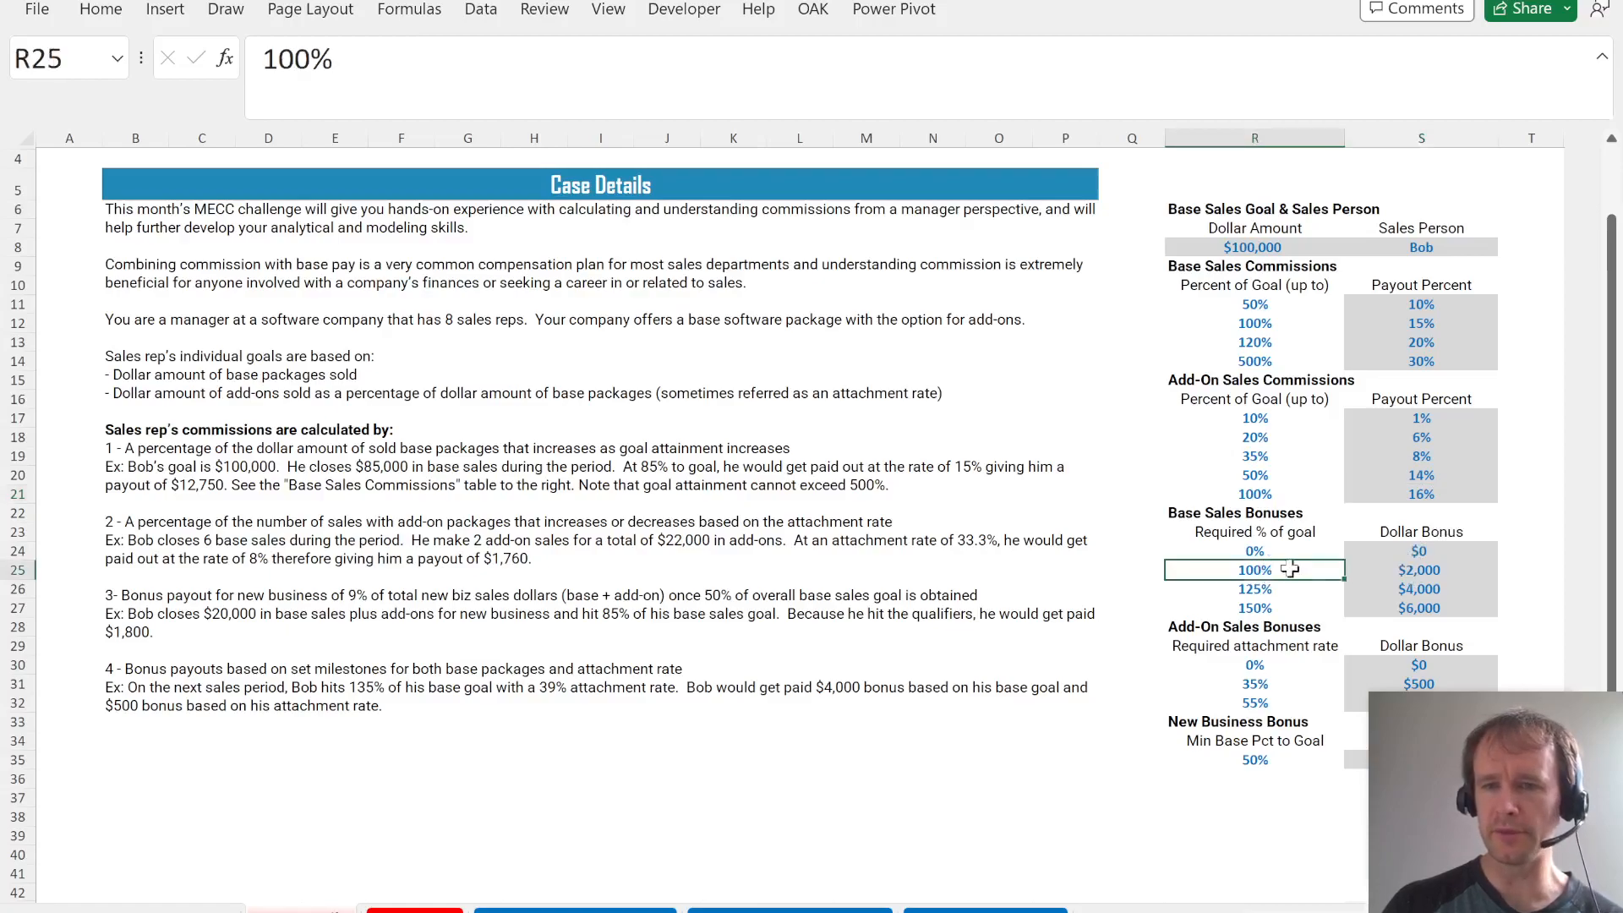
left_click(1396, 569)
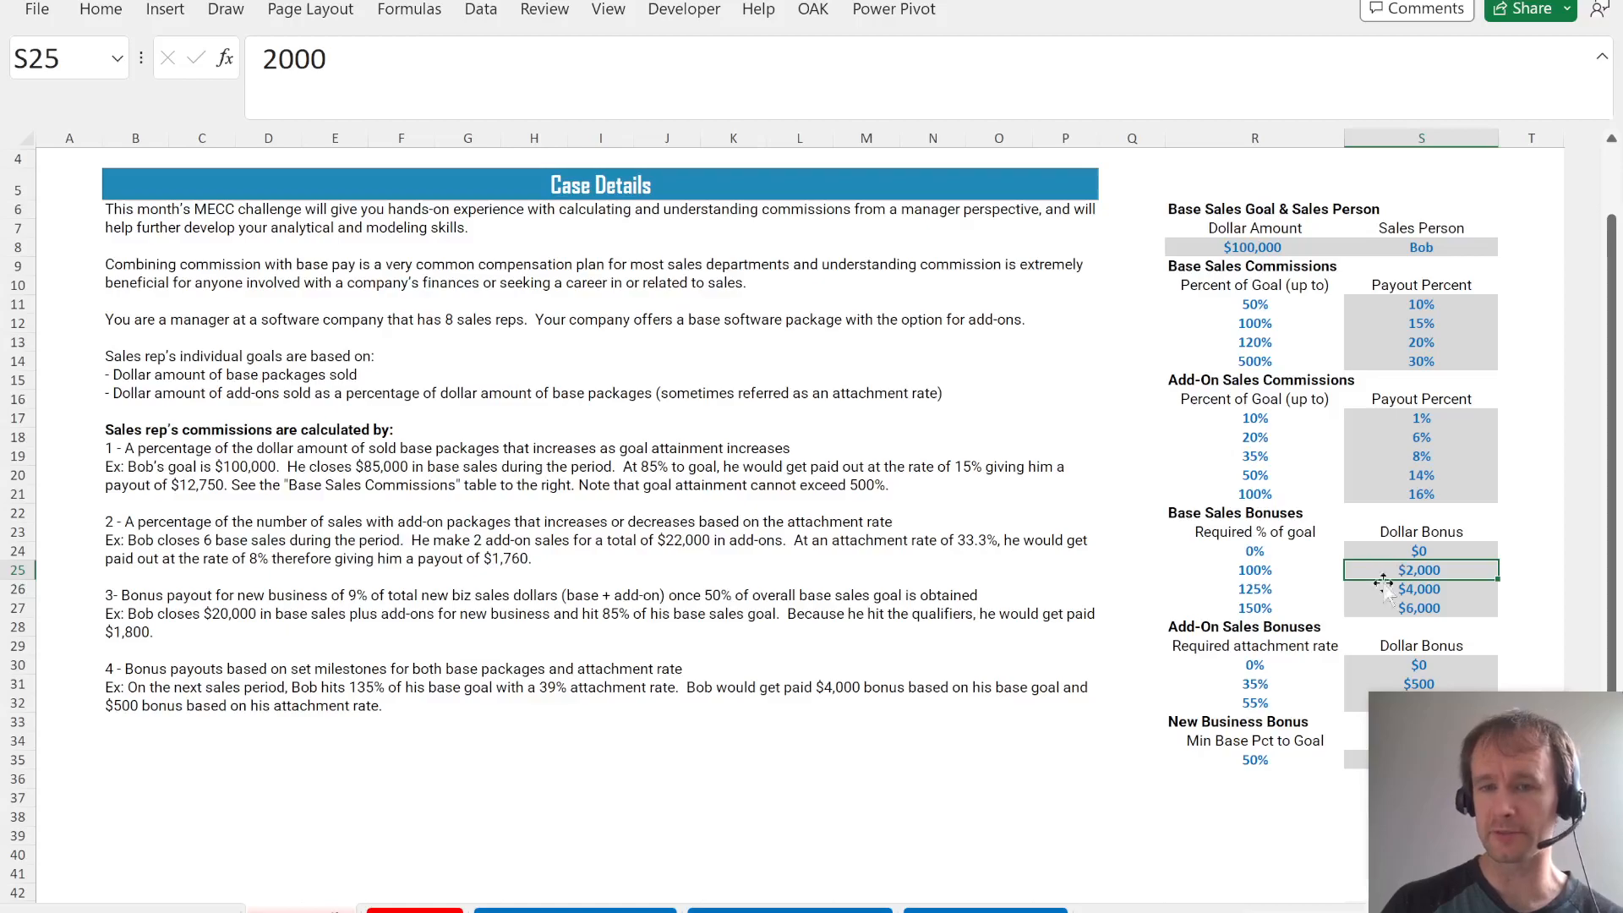
left_click(1268, 604)
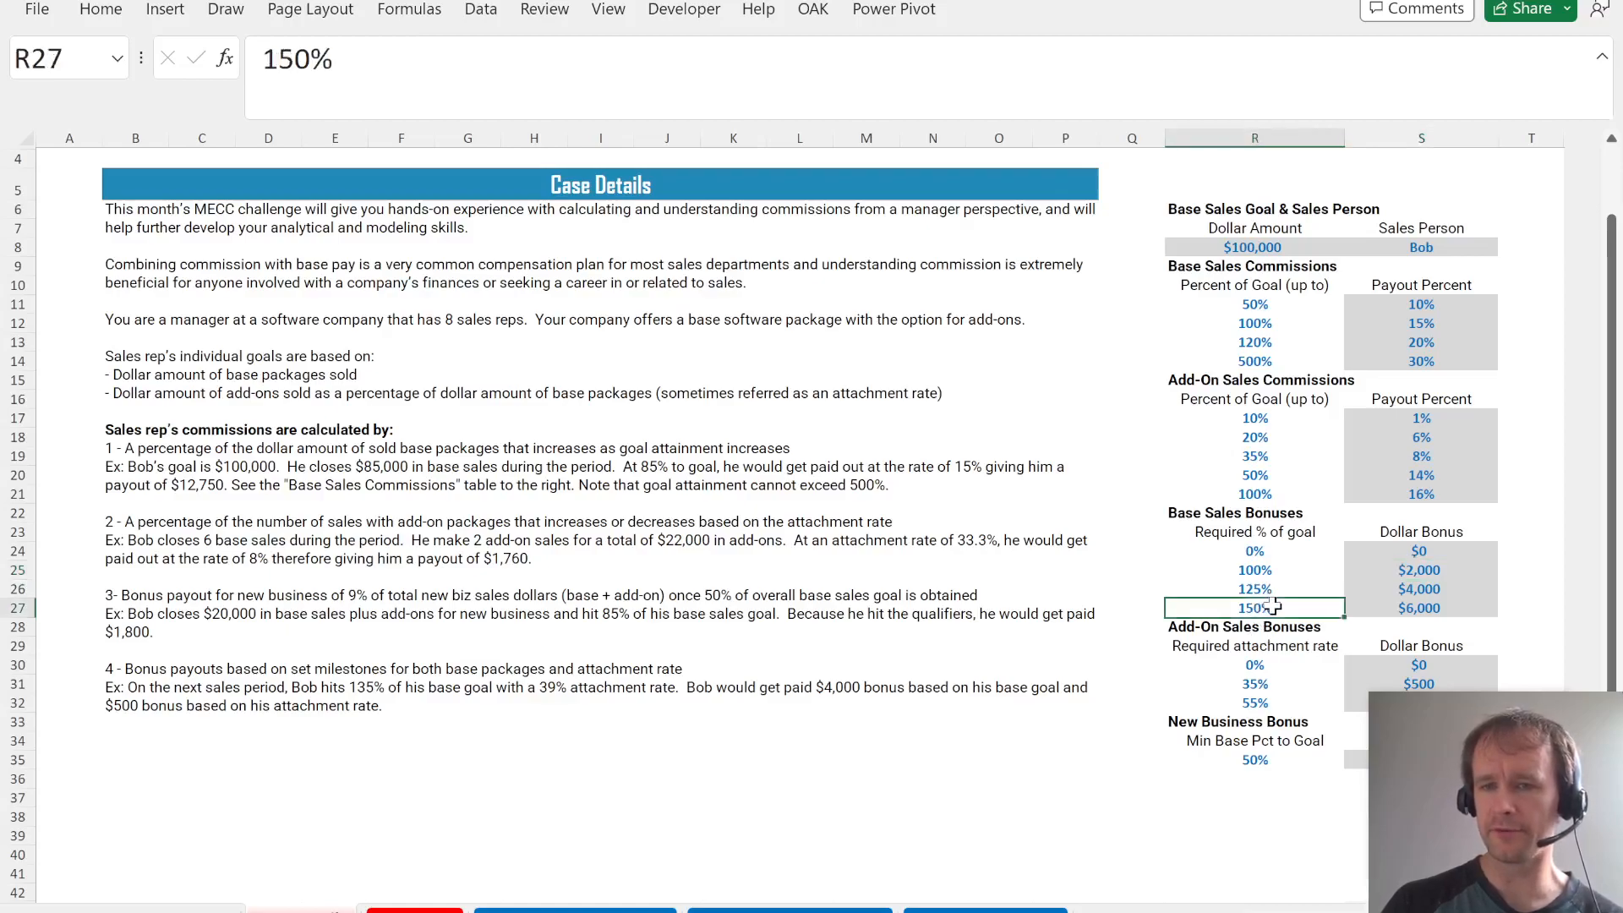
left_click(1408, 604)
- Review the thresholds and payouts in the Add-On Sales Bonuses and New Business Bonus tables
scroll(1277, 582, "down", 3)
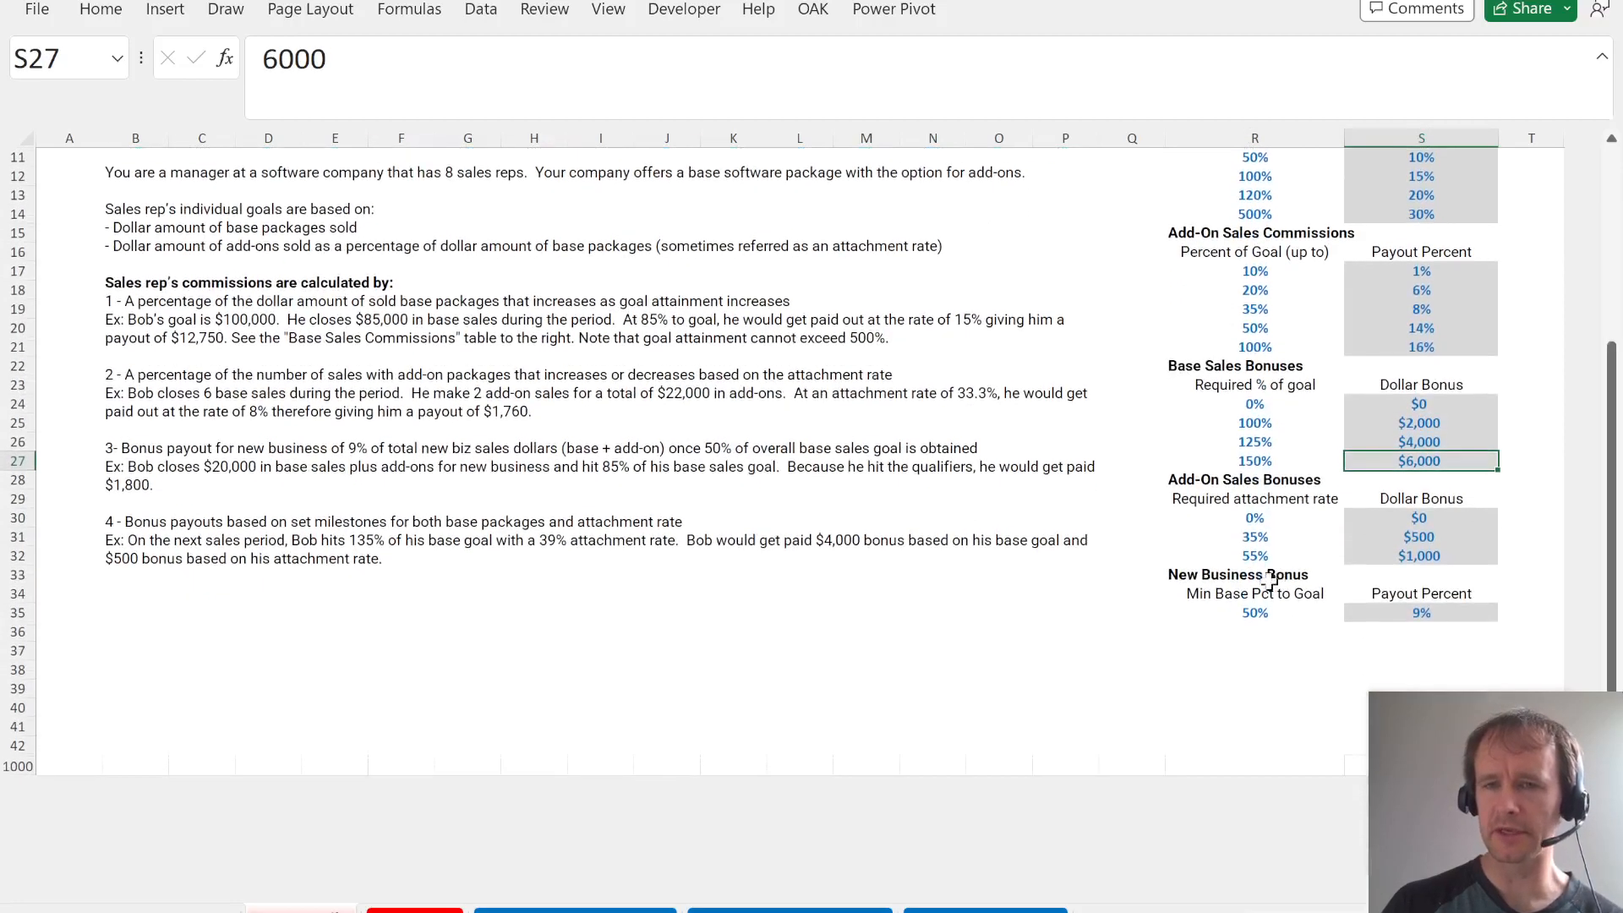
left_click(1273, 537)
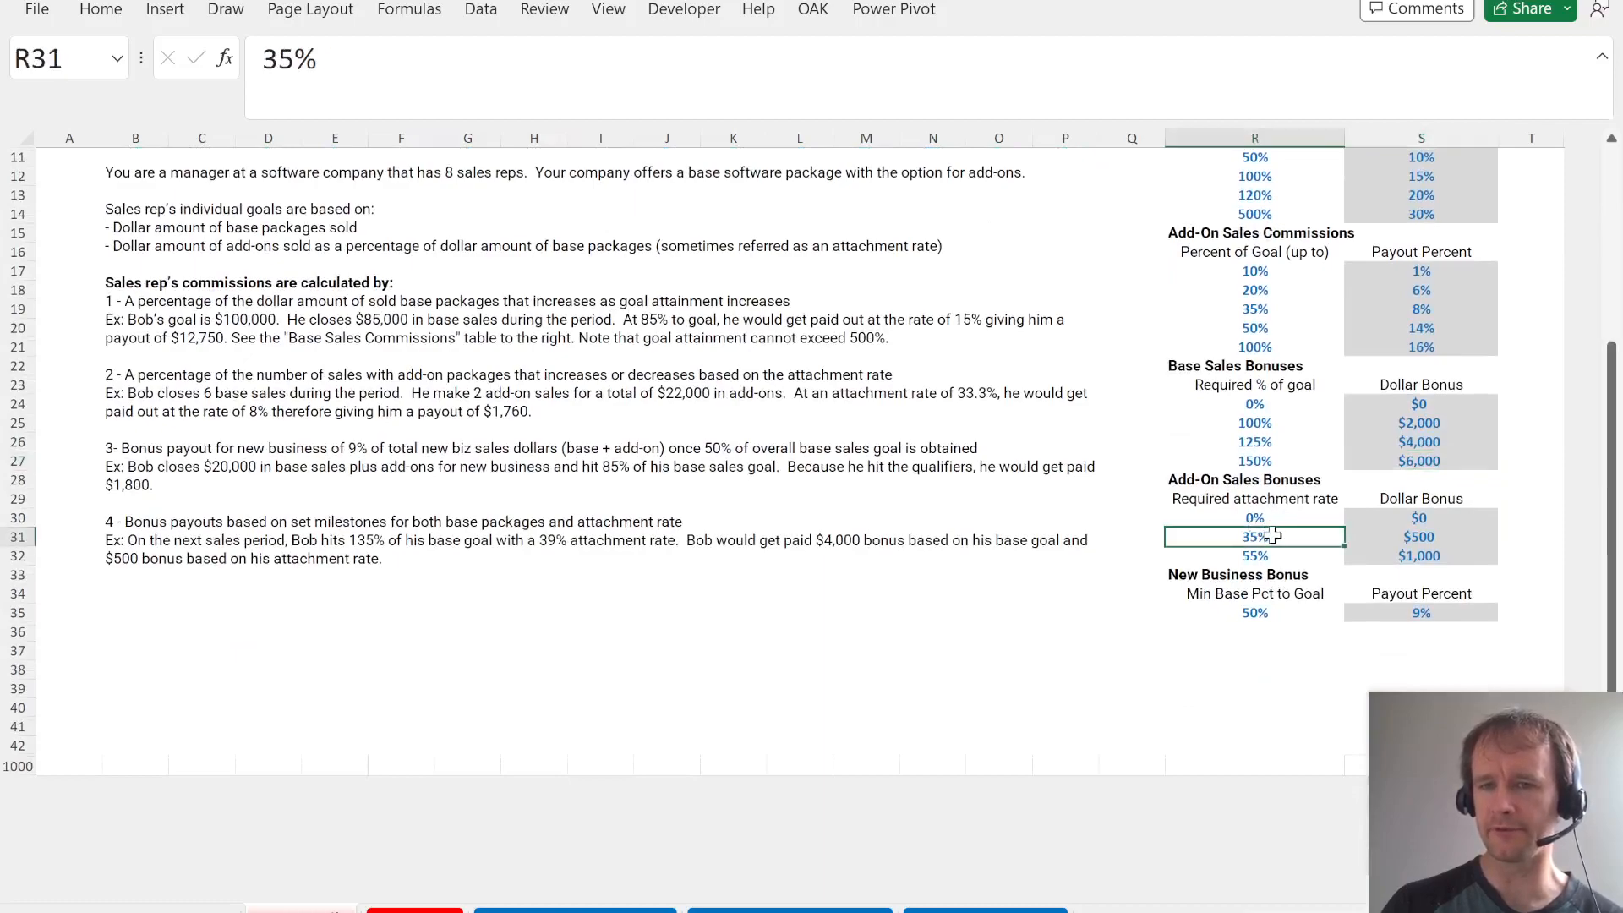
left_click(1355, 534)
left_click(1285, 555)
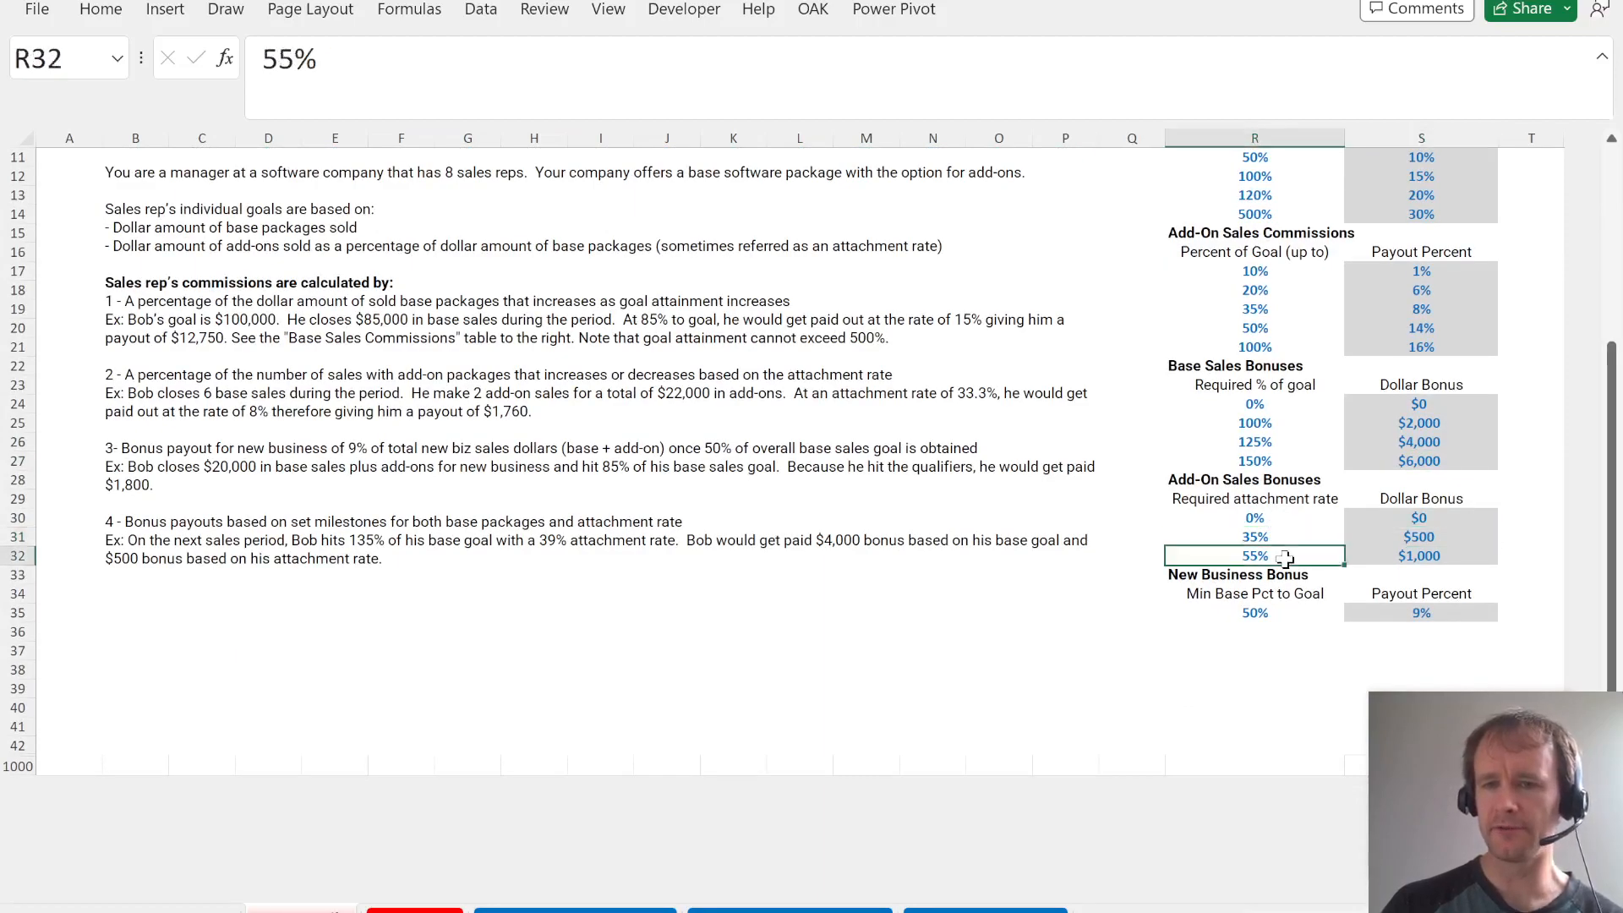
left_click(1395, 556)
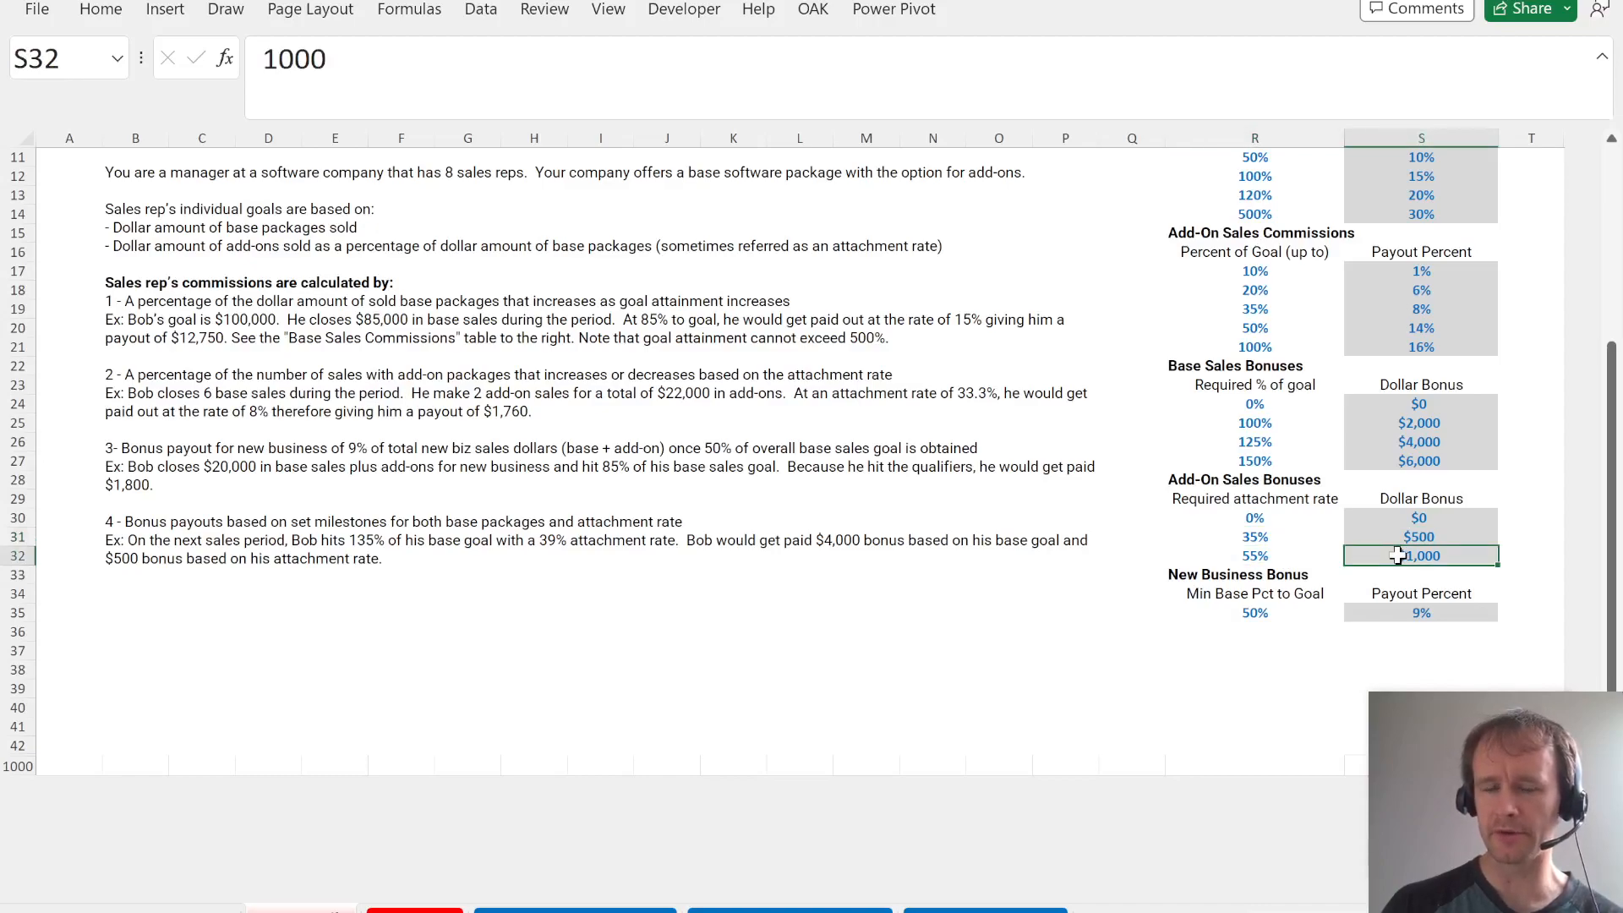
left_click(1285, 613)
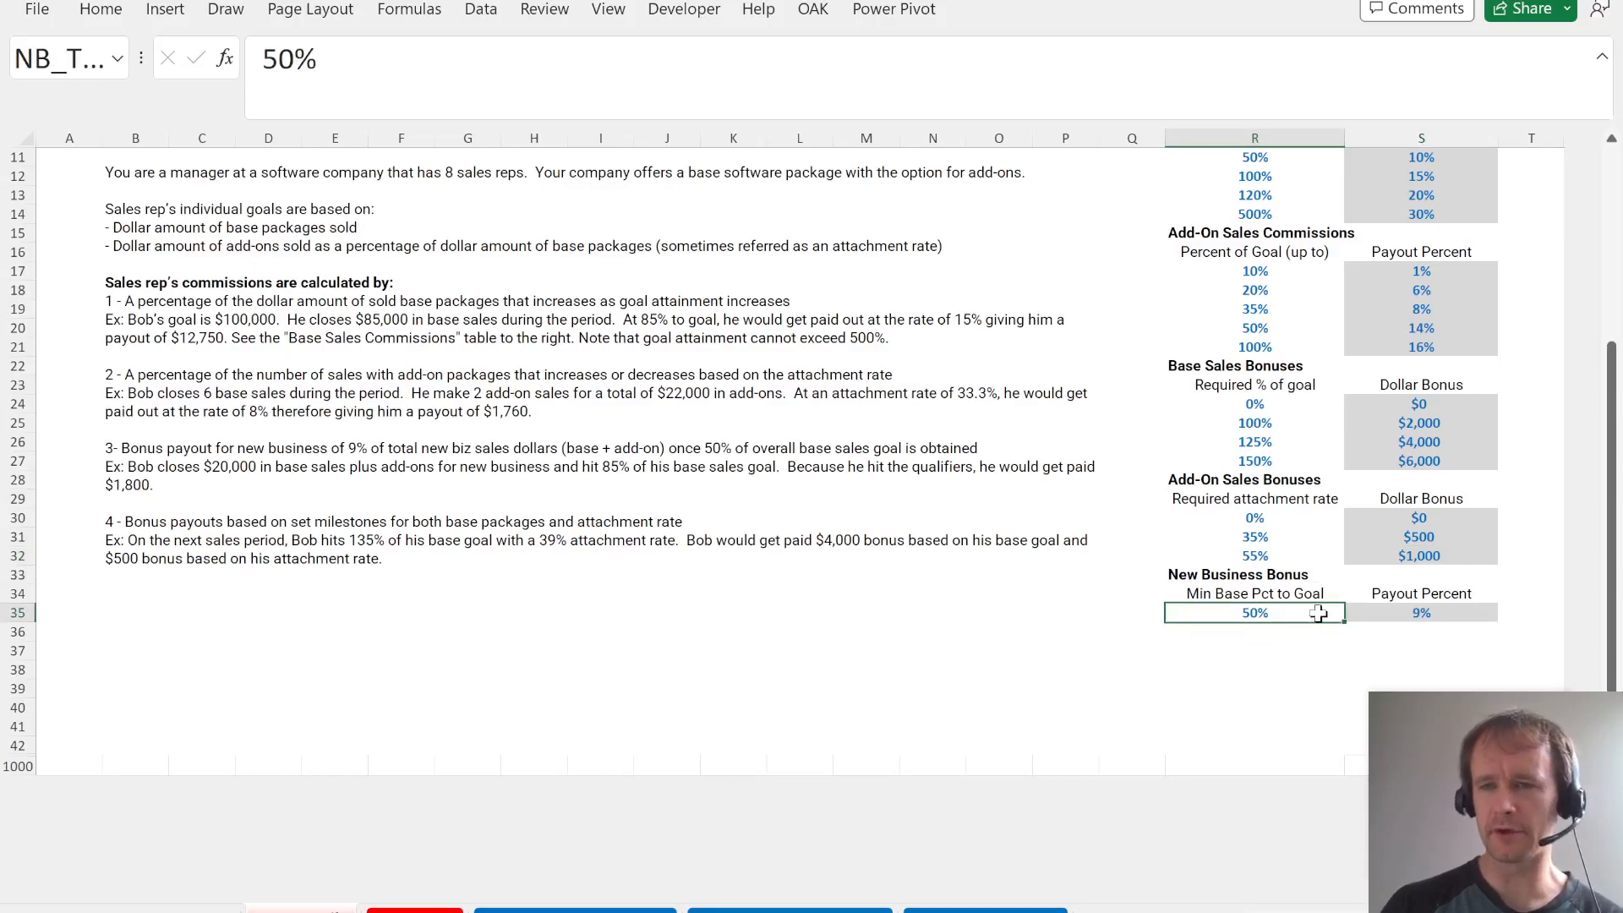
left_click(1472, 610)
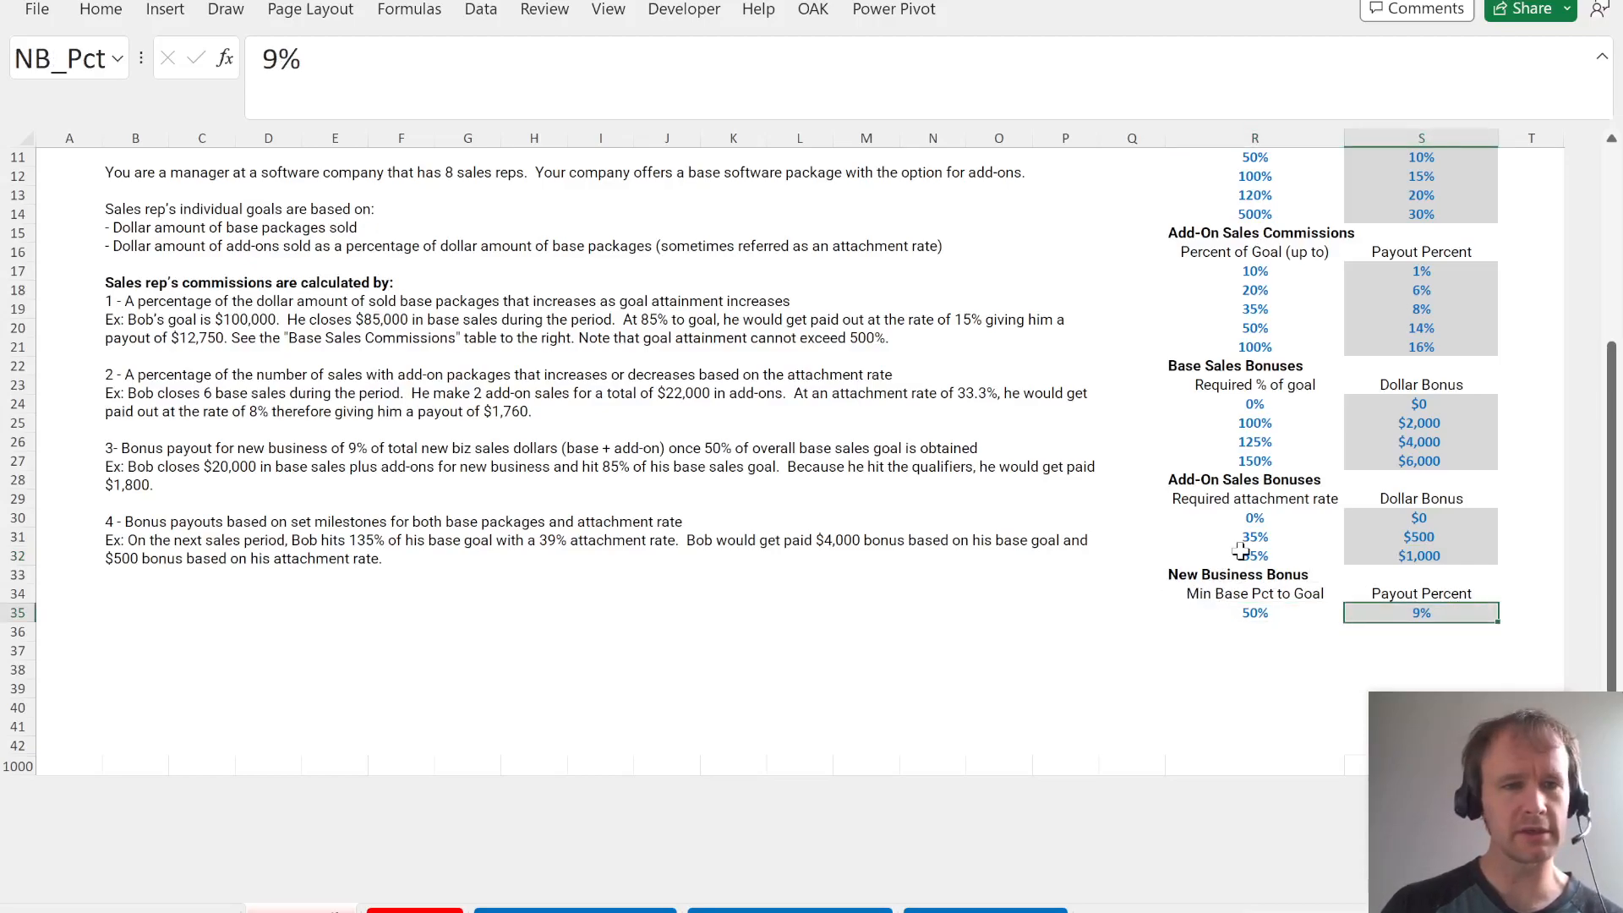
- Save the workbook again from the Case Details sheet and accept the random-values notice
scroll(1240, 550, "up", 4)
scroll(1241, 550, "up", 3)
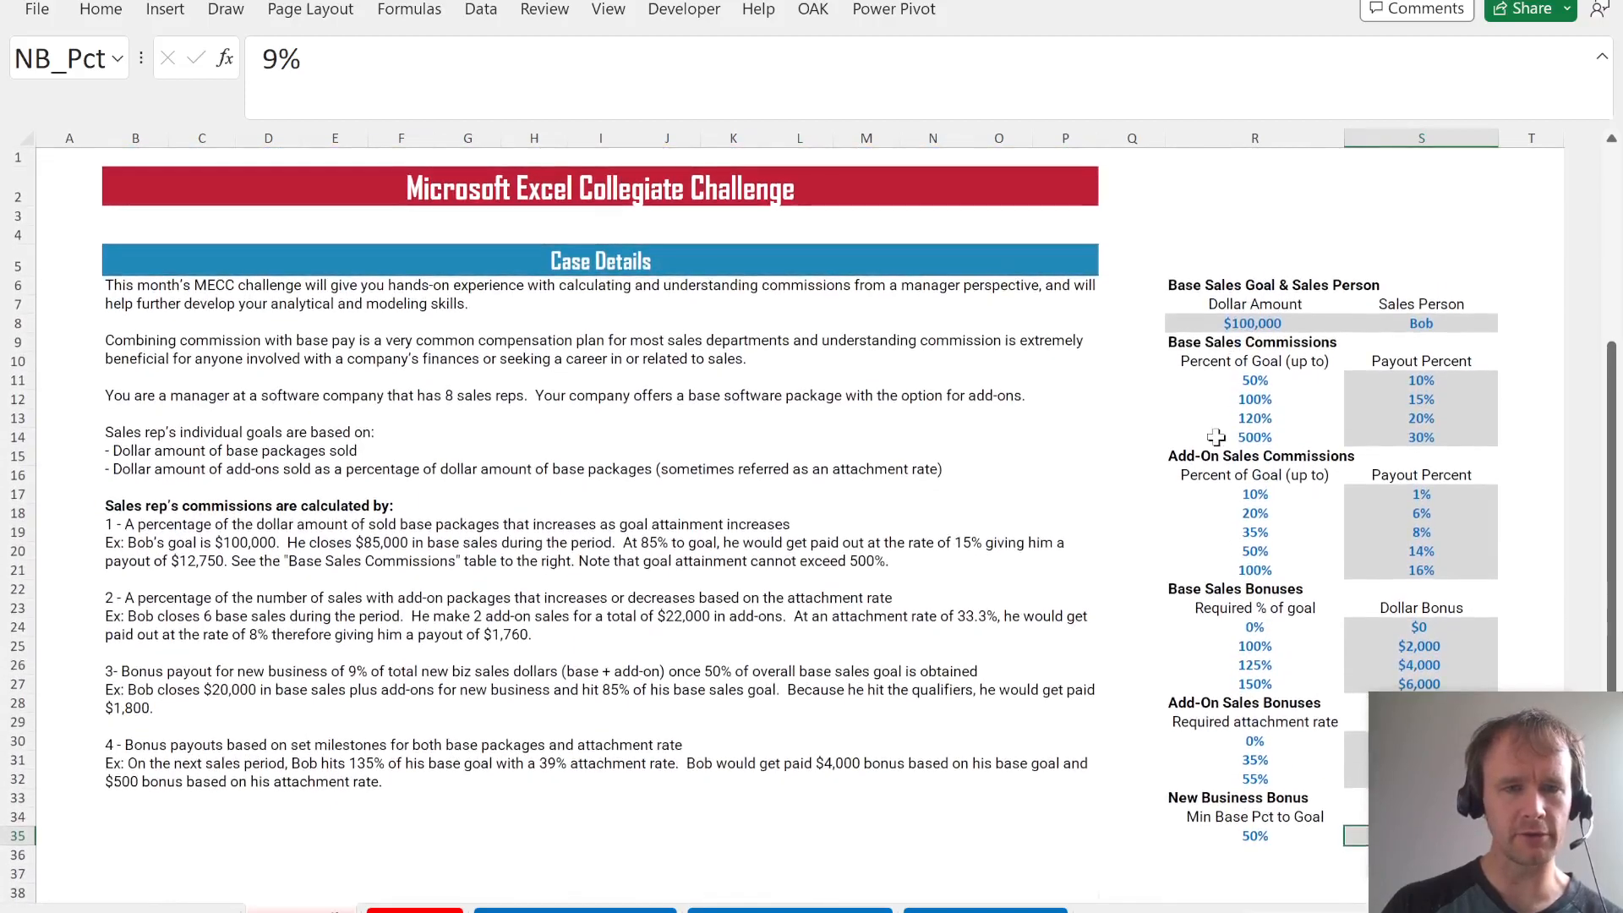
key("ctrl+s")
left_click(1002, 547)
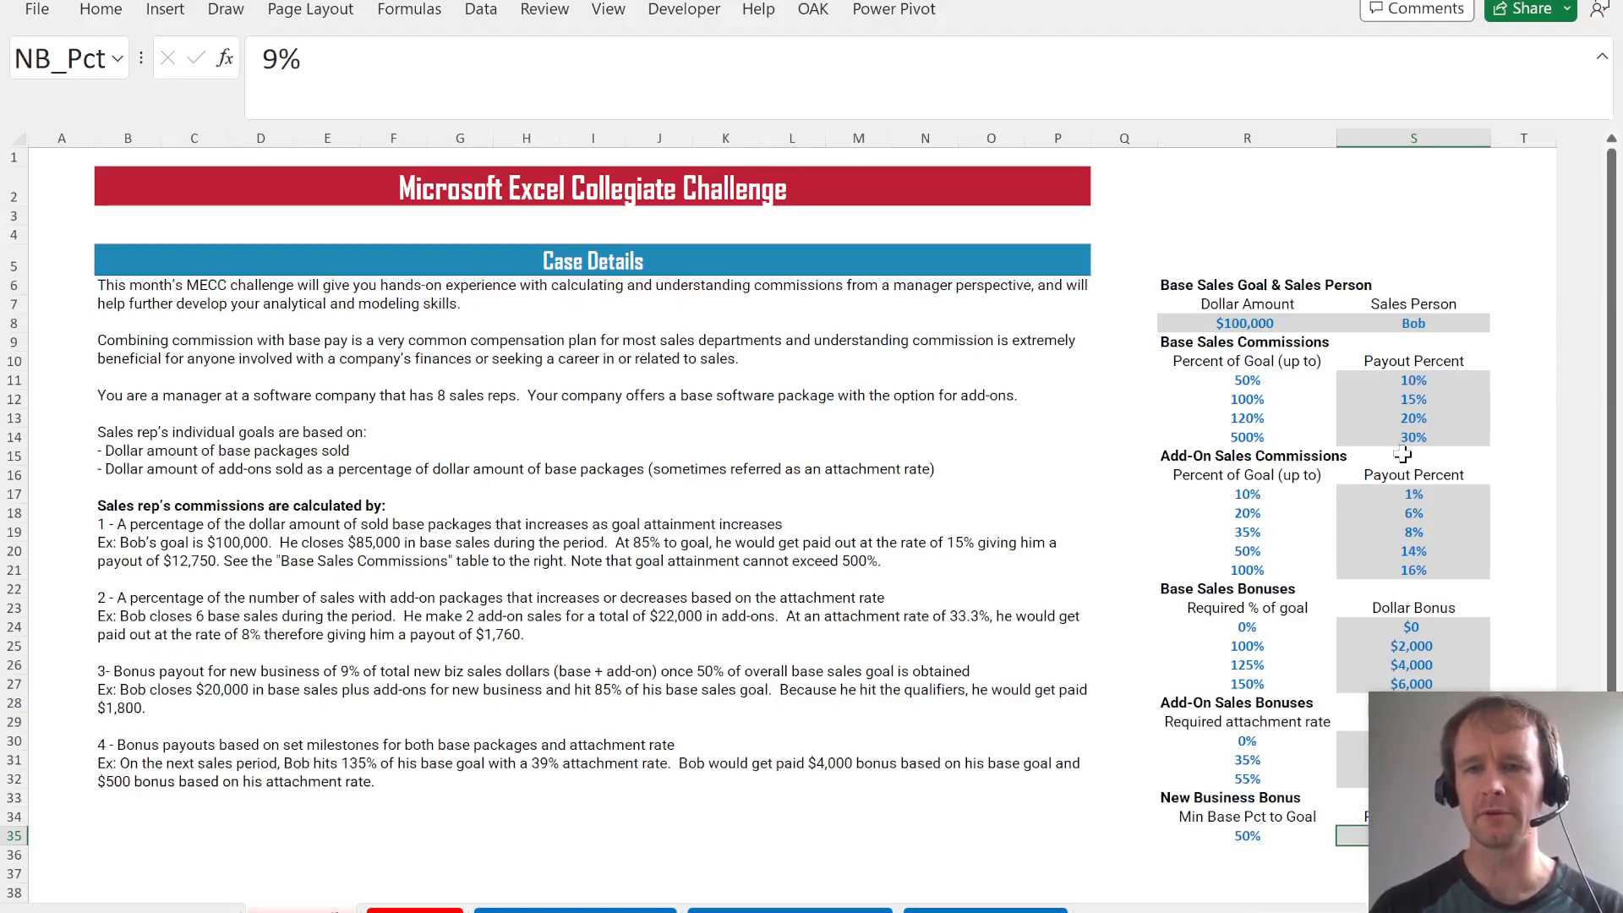
- Check the range names given to the base sales goal, the sales person and the Base Sales Commissions goal percentages
left_click(1206, 325)
key("Right")
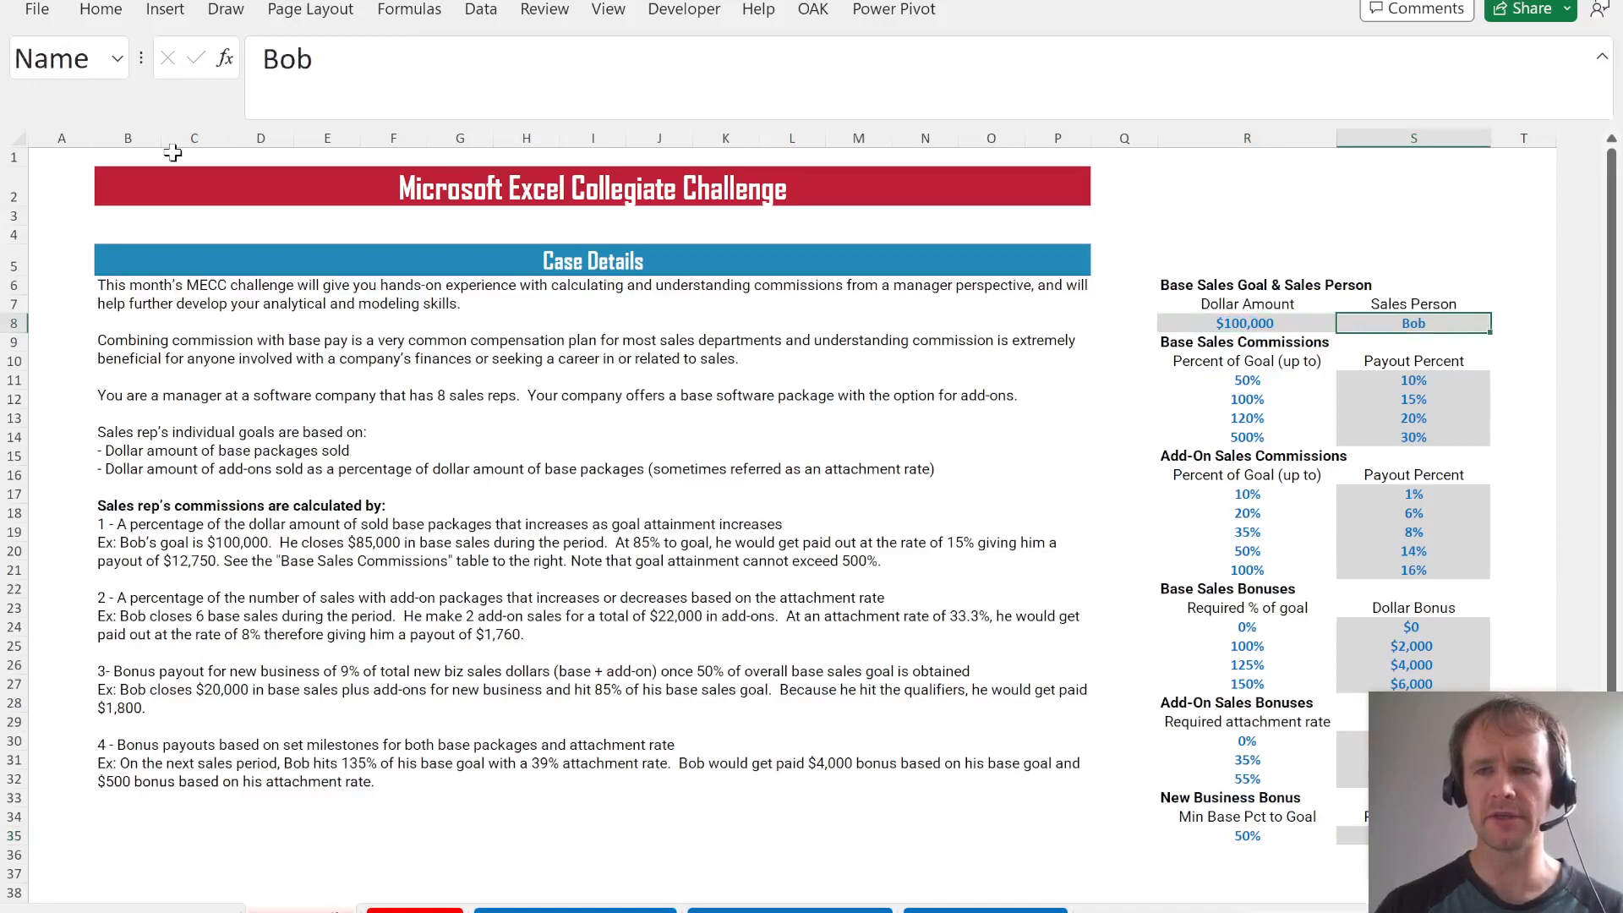
key("Left")
key("Down")
key("Down")
key("Down")
key("shift+Down")
key("shift+Down")
key("shift+Down")
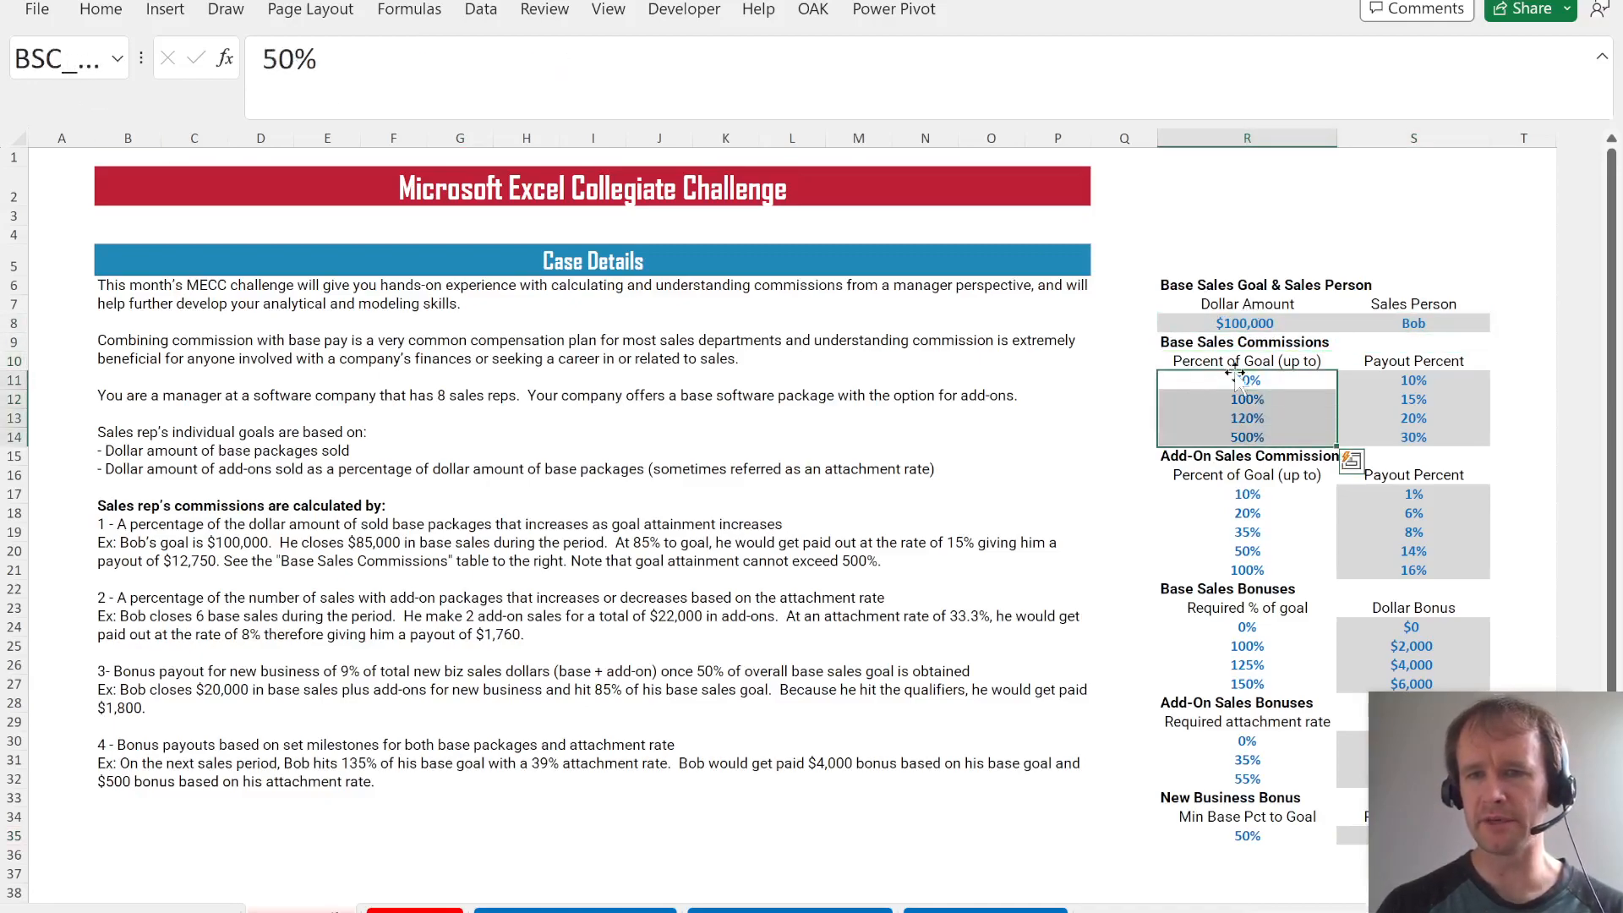
left_click(58, 59)
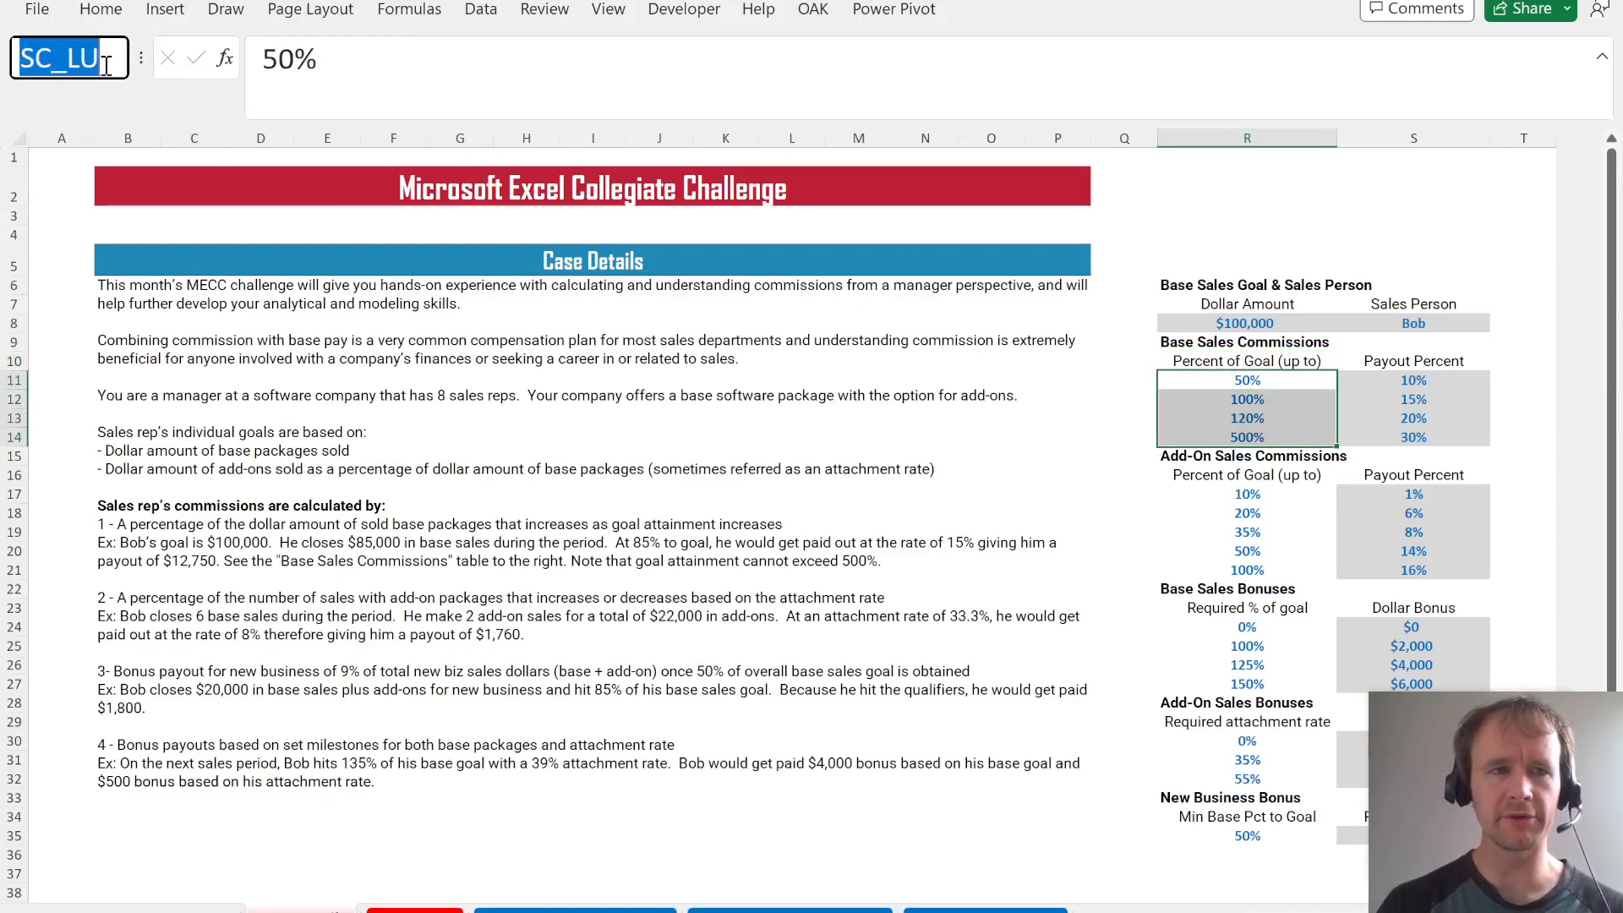
key("Escape")
- Check the range name given to the payout percents in the Base Sales Commissions table
key("Right")
key("ctrl+shift+Down")
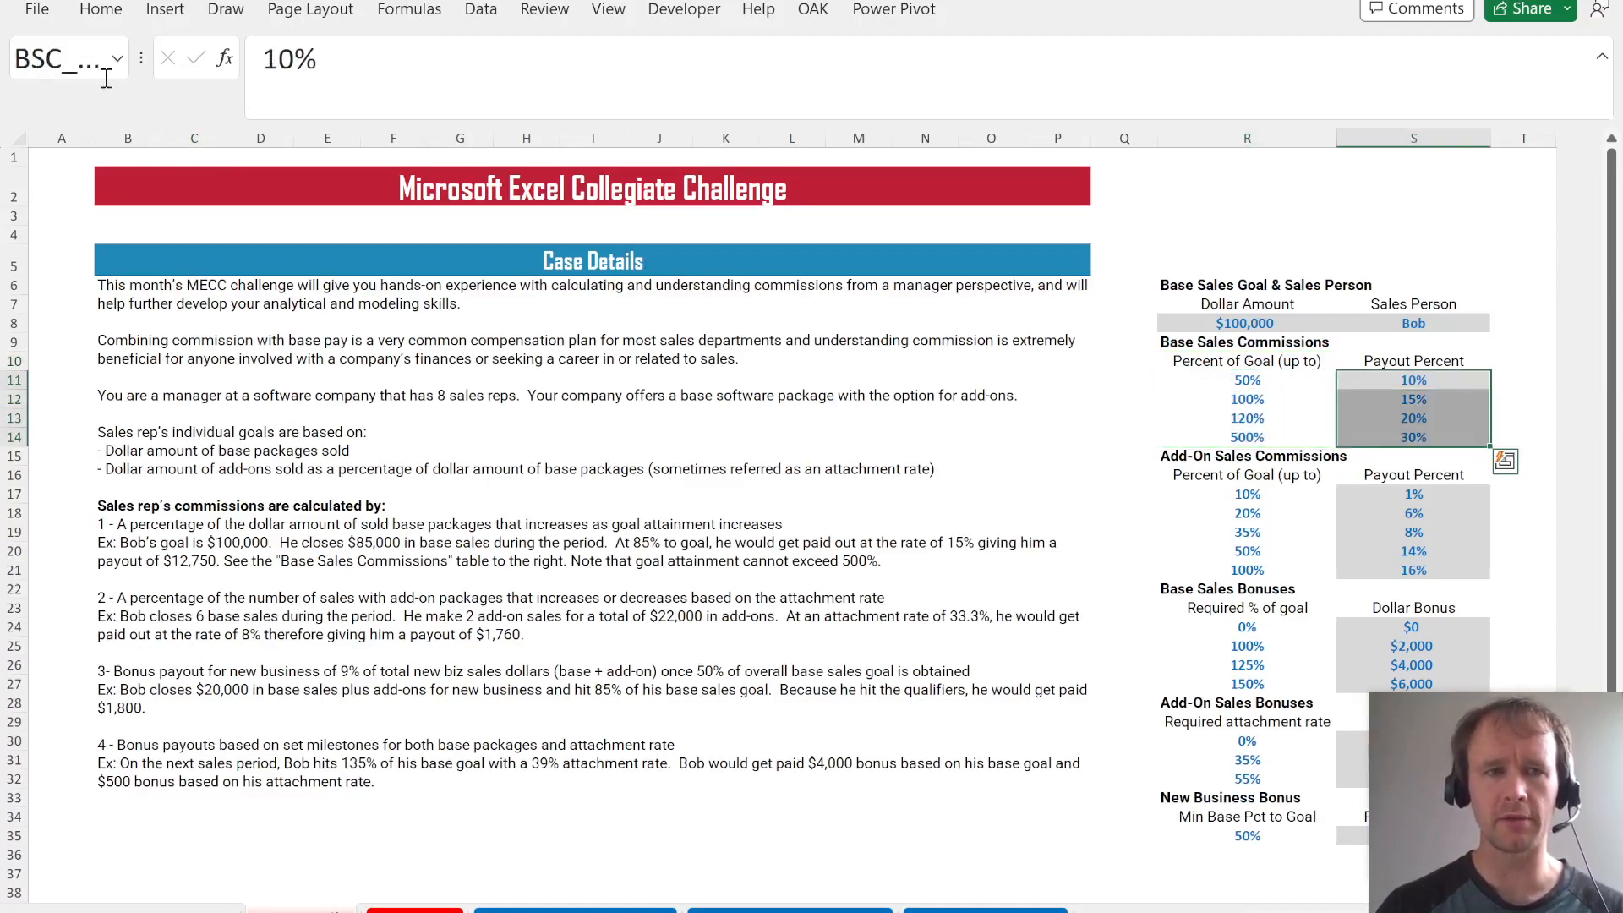
left_click(92, 59)
key("Escape")
- Check the range name given to the five goal percentages in the Add-On Sales Commissions table
key("Left")
key("Down")
key("Left")
key("Down")
key("Down")
key("Down")
key("Right")
key("Down")
key("Down")
key("shift+Down")
key("shift+Down")
key("shift+Down")
key("shift+Down")
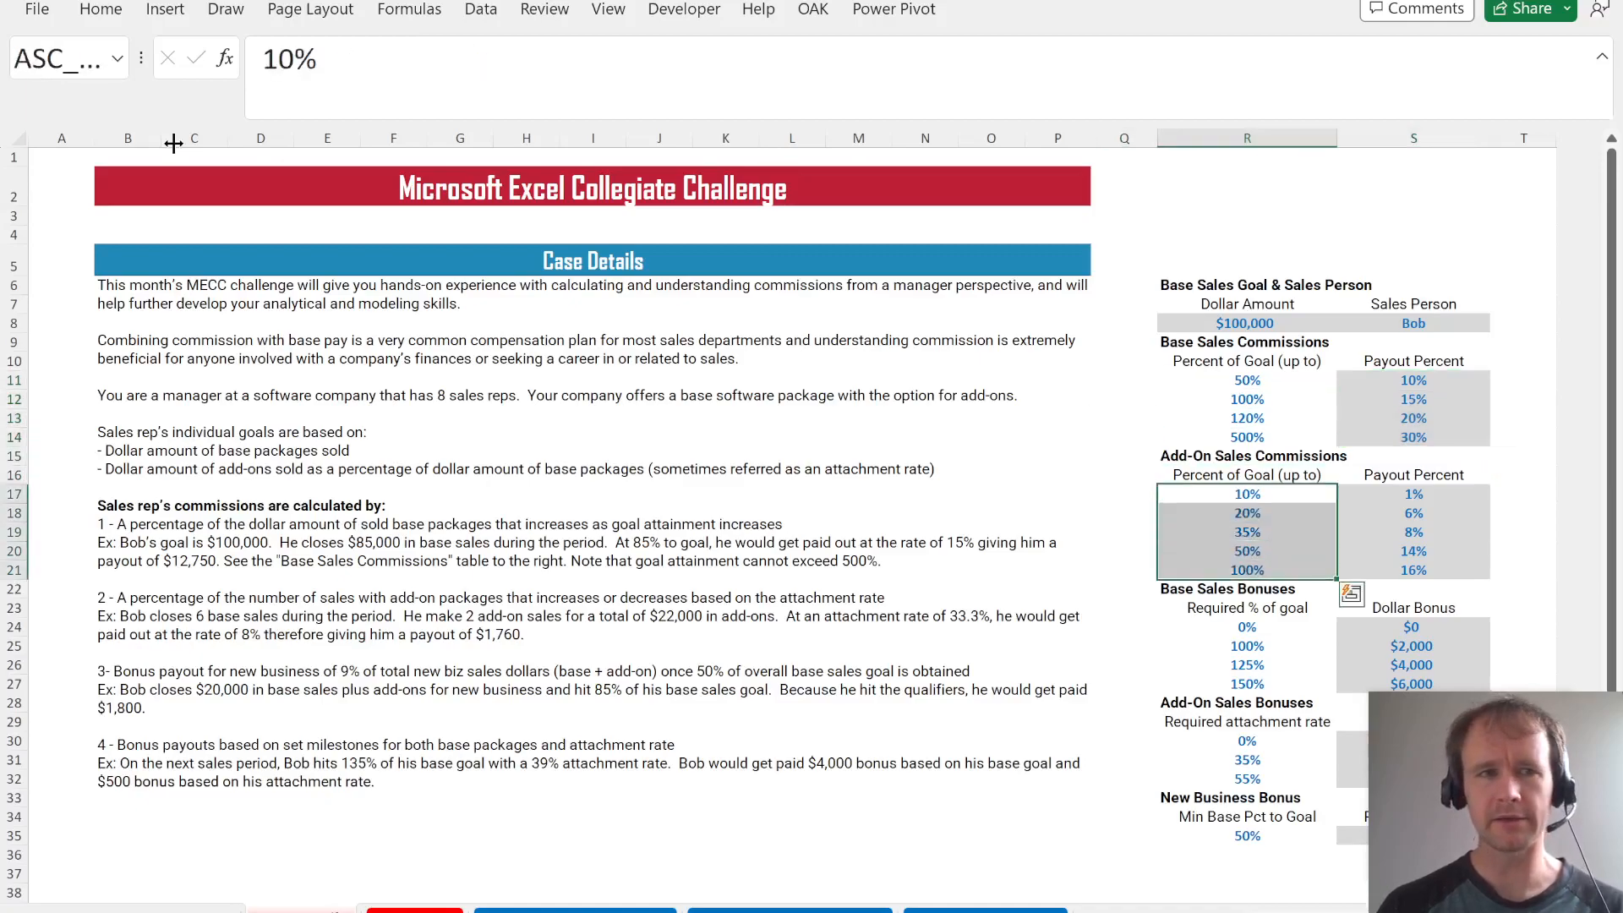
- Check the range name given to the five payout percents in the Add-On Sales Commissions table
key("Right")
key("ctrl+shift+Down")
key("Left")
key("shift+Down")
key("shift+Down")
key("shift+Down")
key("shift+Down")
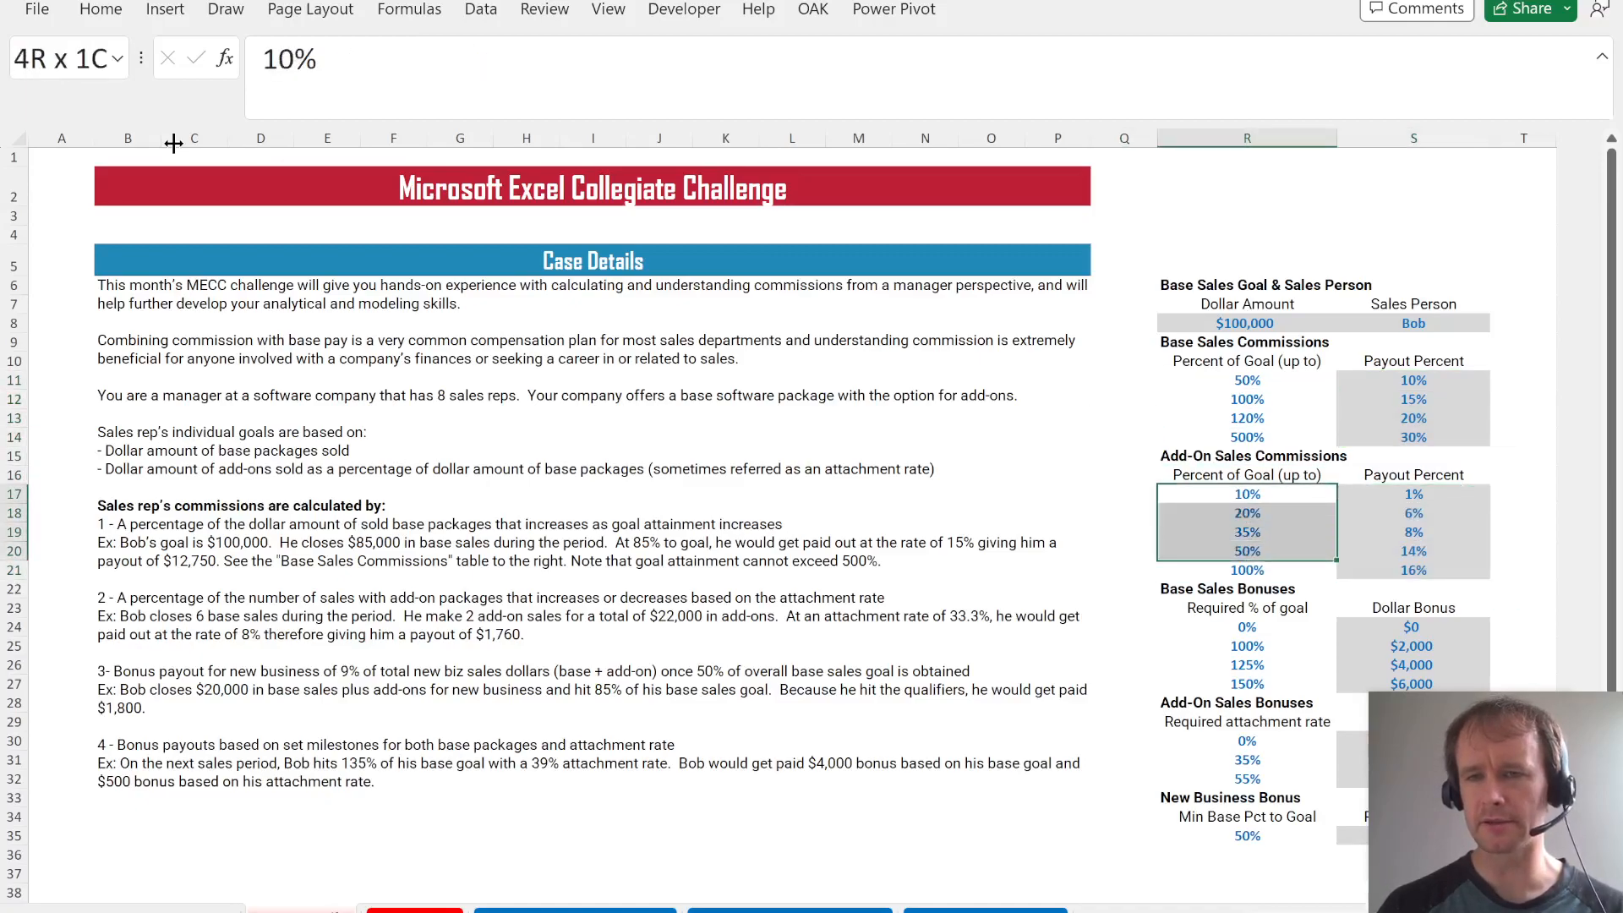
key("Right")
key("ctrl+shift+Down")
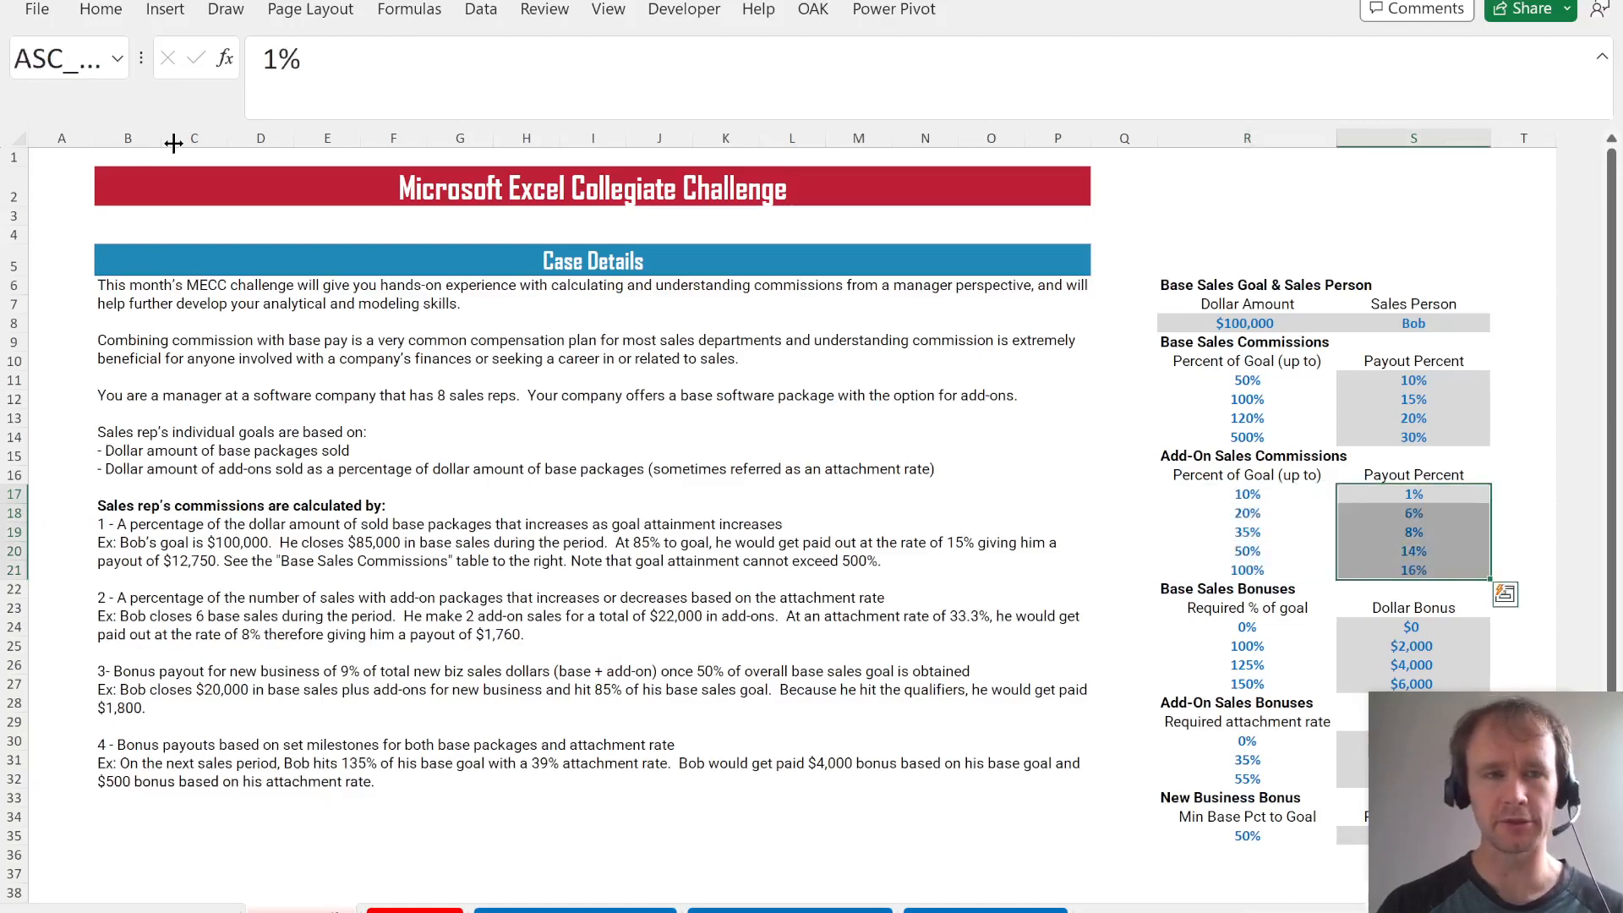
- Check the first Dollar Bonus cell of the Base Sales Bonuses table, S24, for a name
key("ctrl+Down")
key("Down")
key("Down")
key("Down")
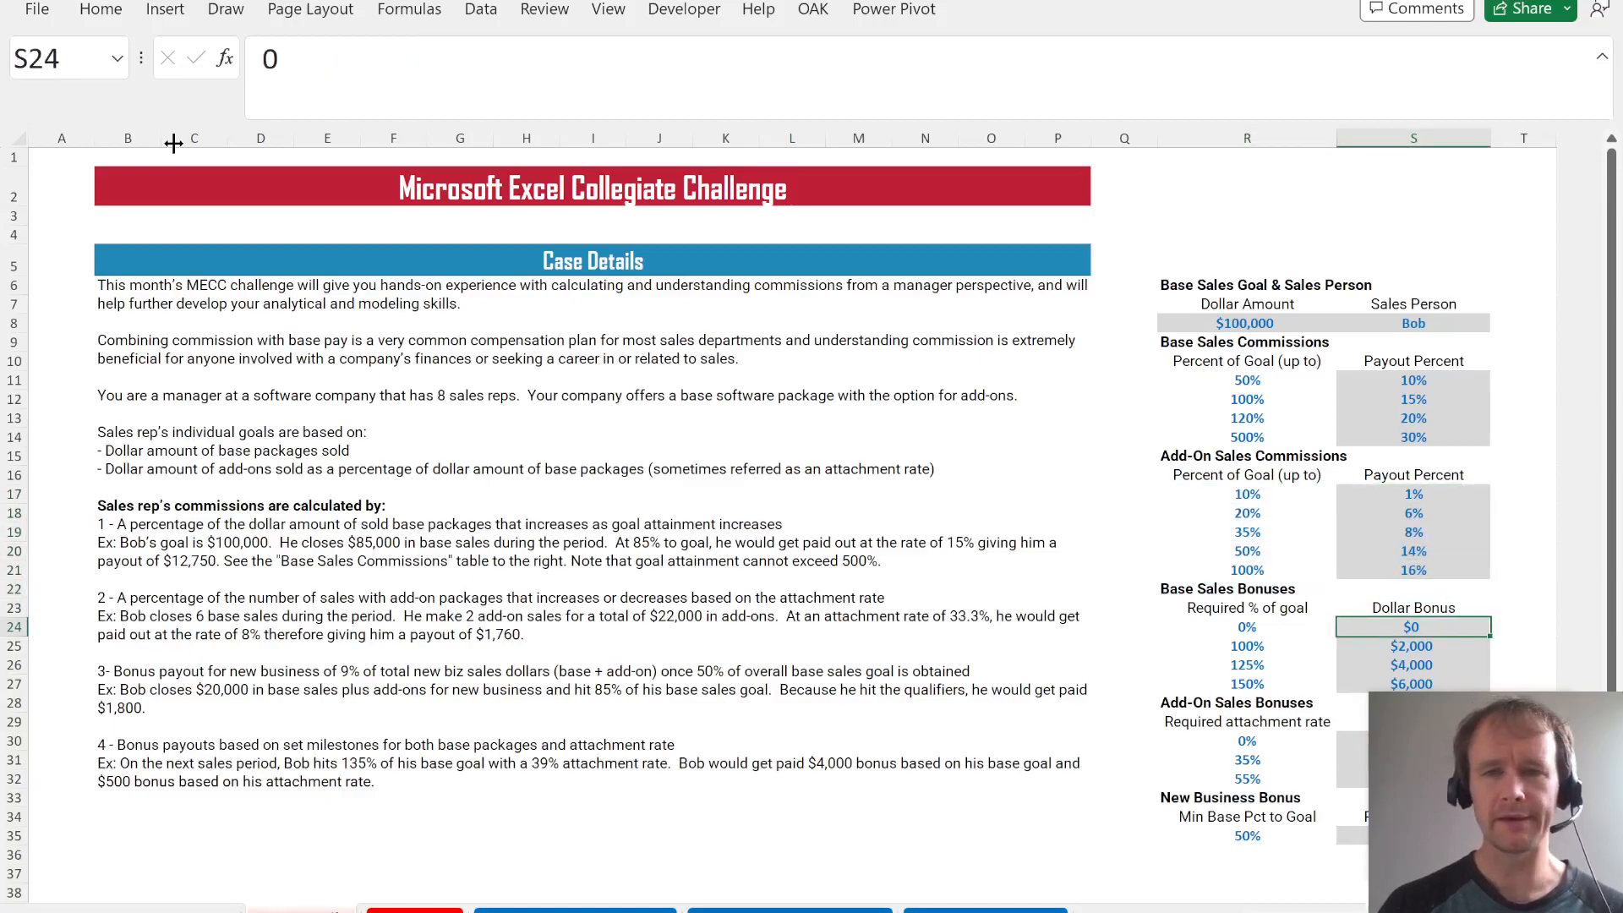
- Return the selection from the Base Sales Bonuses table to cell A1 of the case details sheet
key("Up")
key("Left")
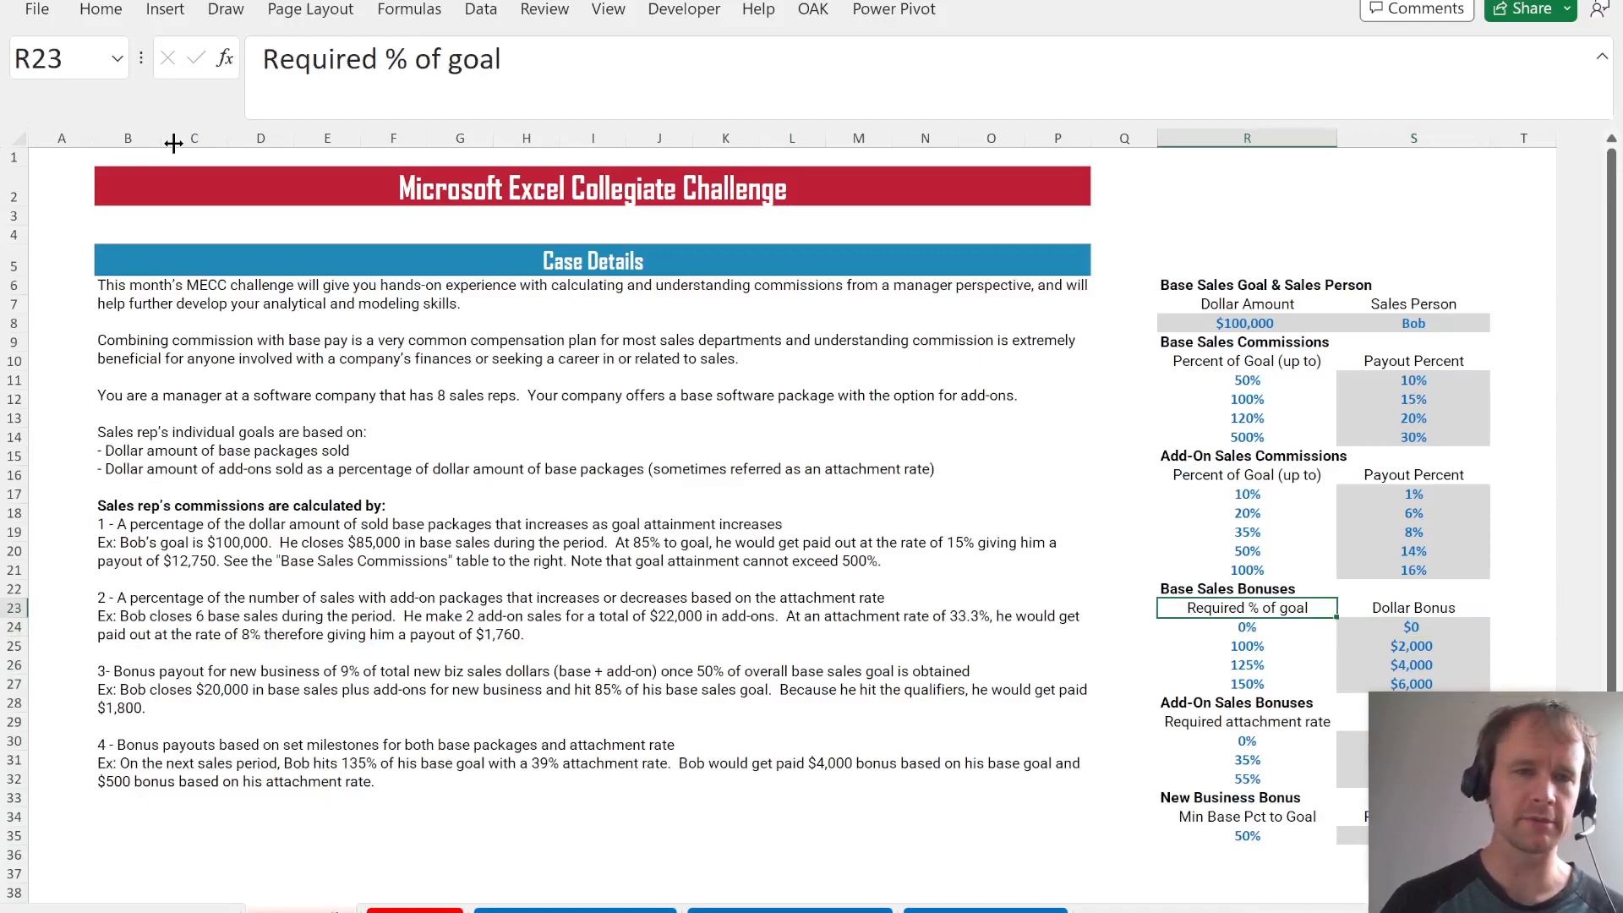
key("ctrl+Left")
key("ctrl+Up")
key("ctrl+Left")
key("ctrl+Up")
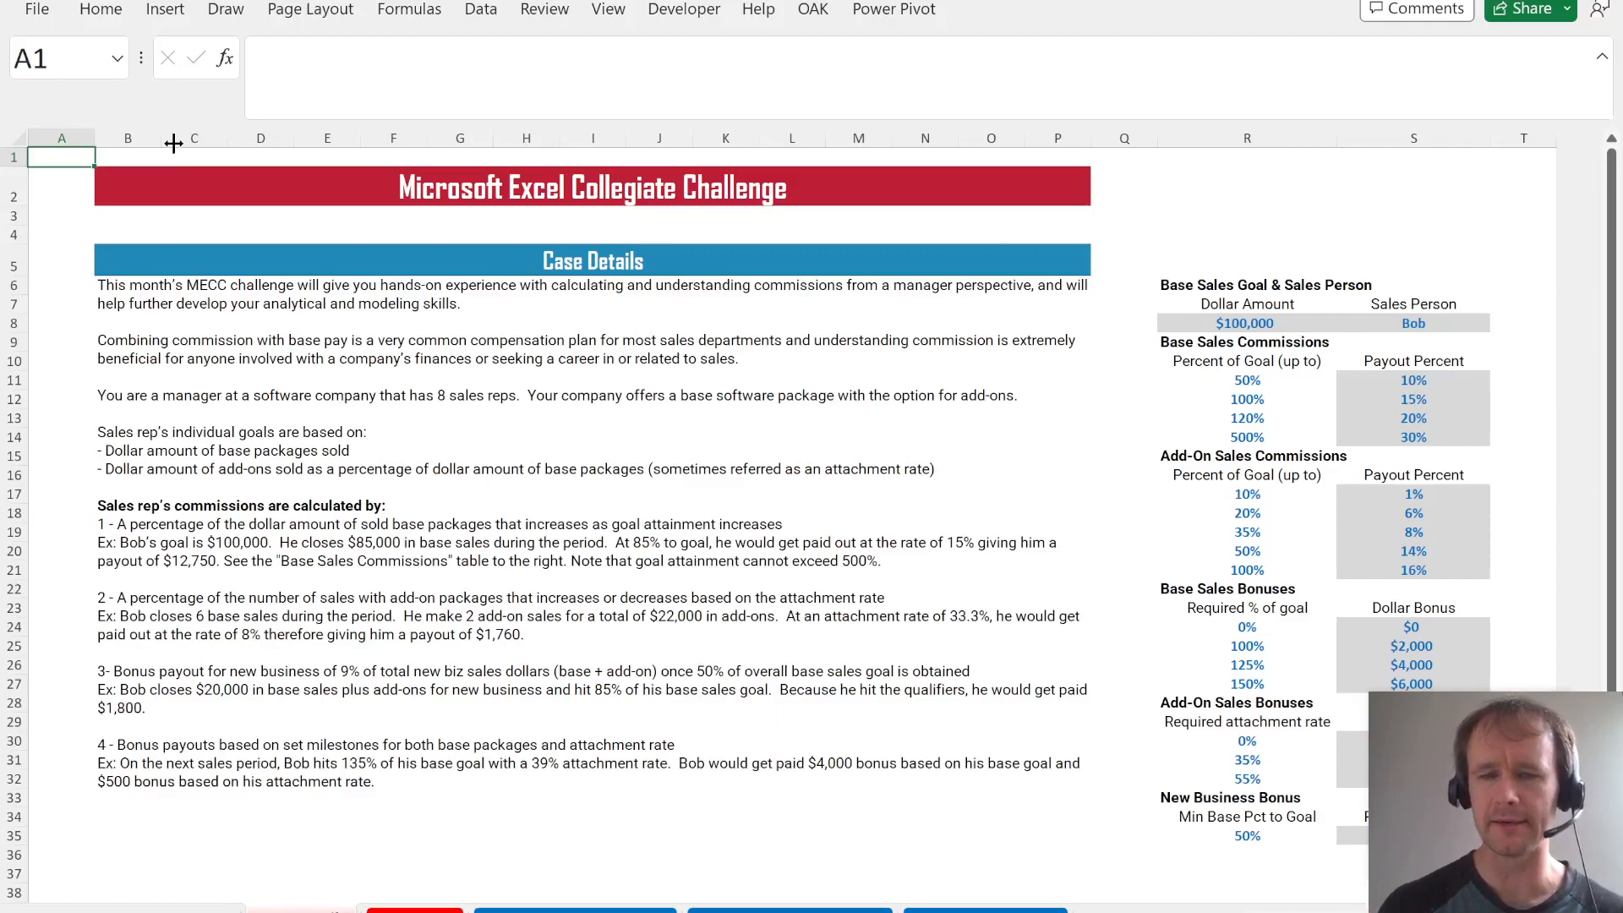
- Start a timed attempt from the case's instructions sheet and dismiss the start message
key("ctrl+Page_Up")
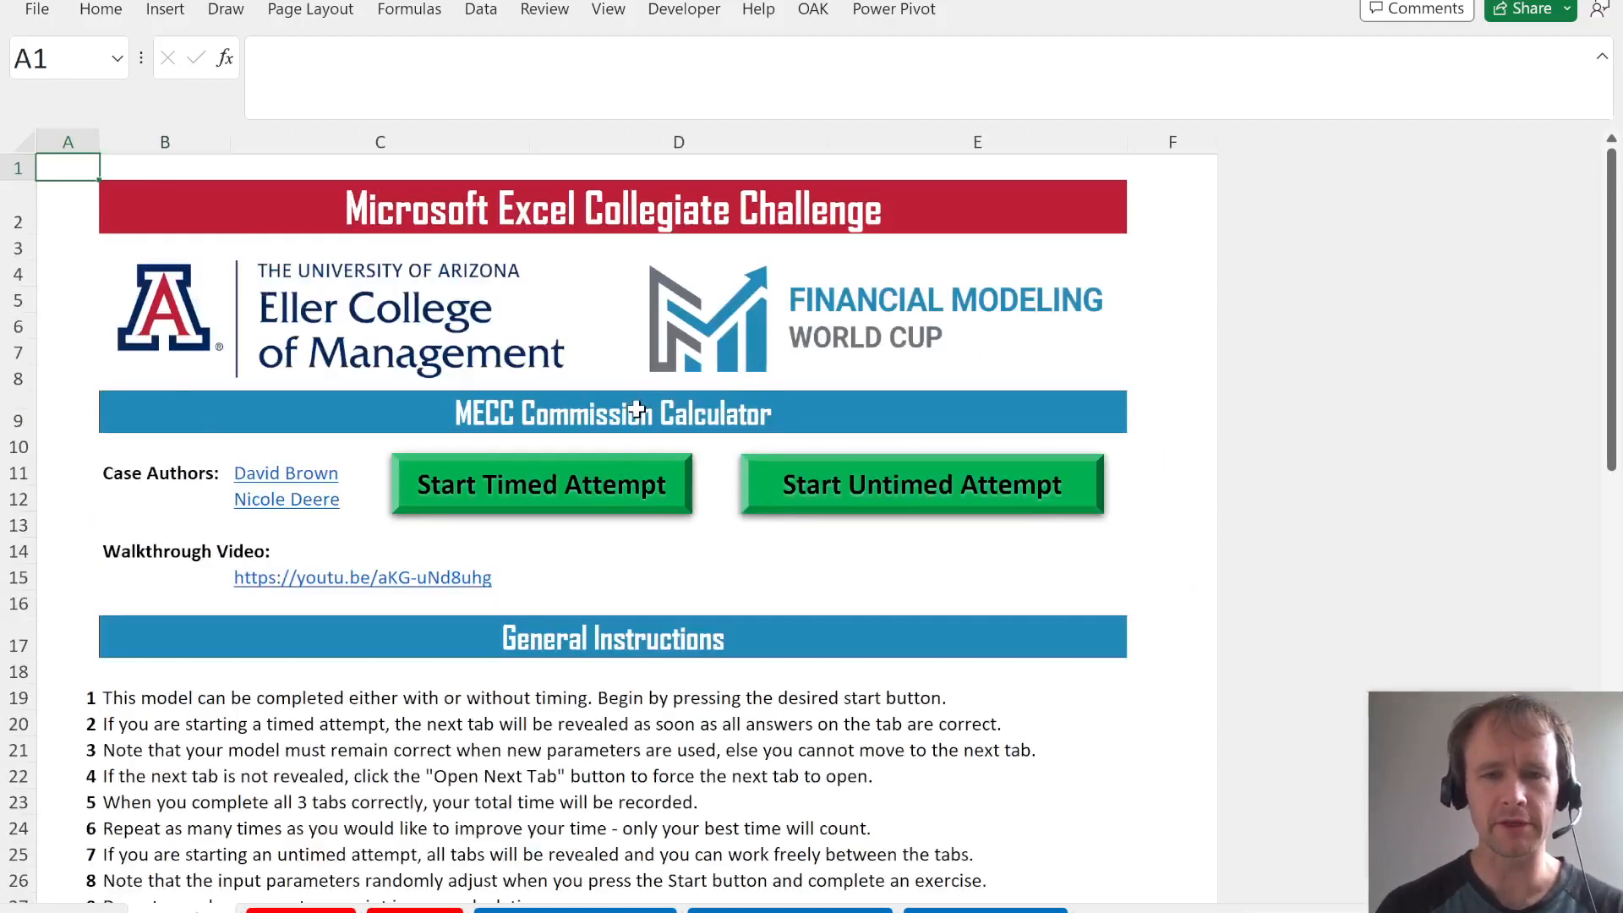
left_click(565, 482)
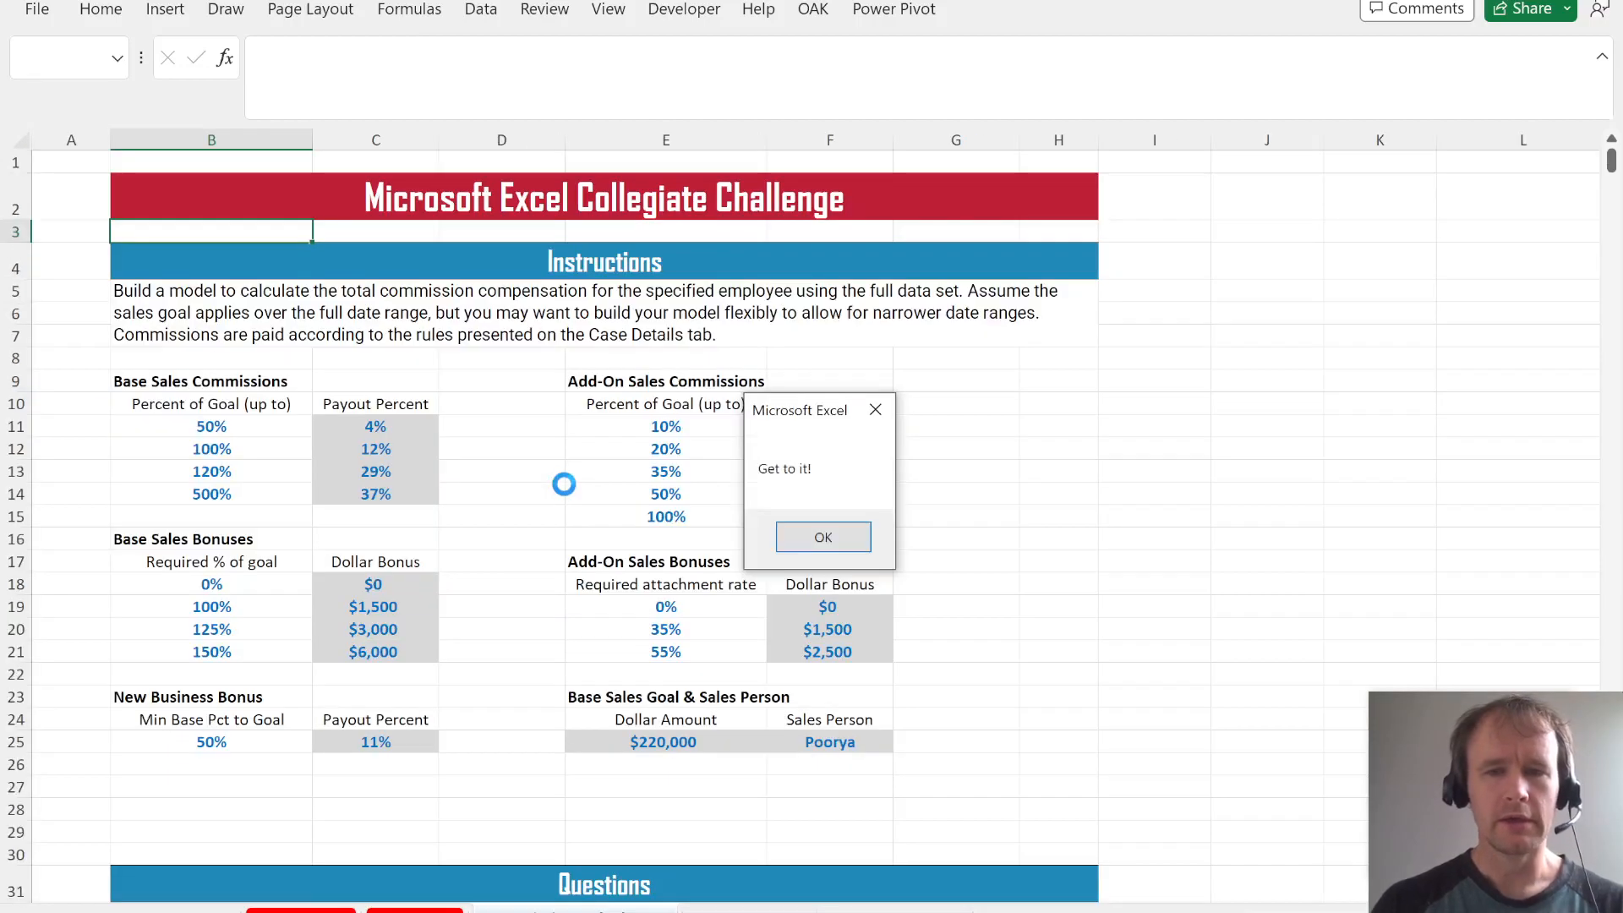
left_click(824, 538)
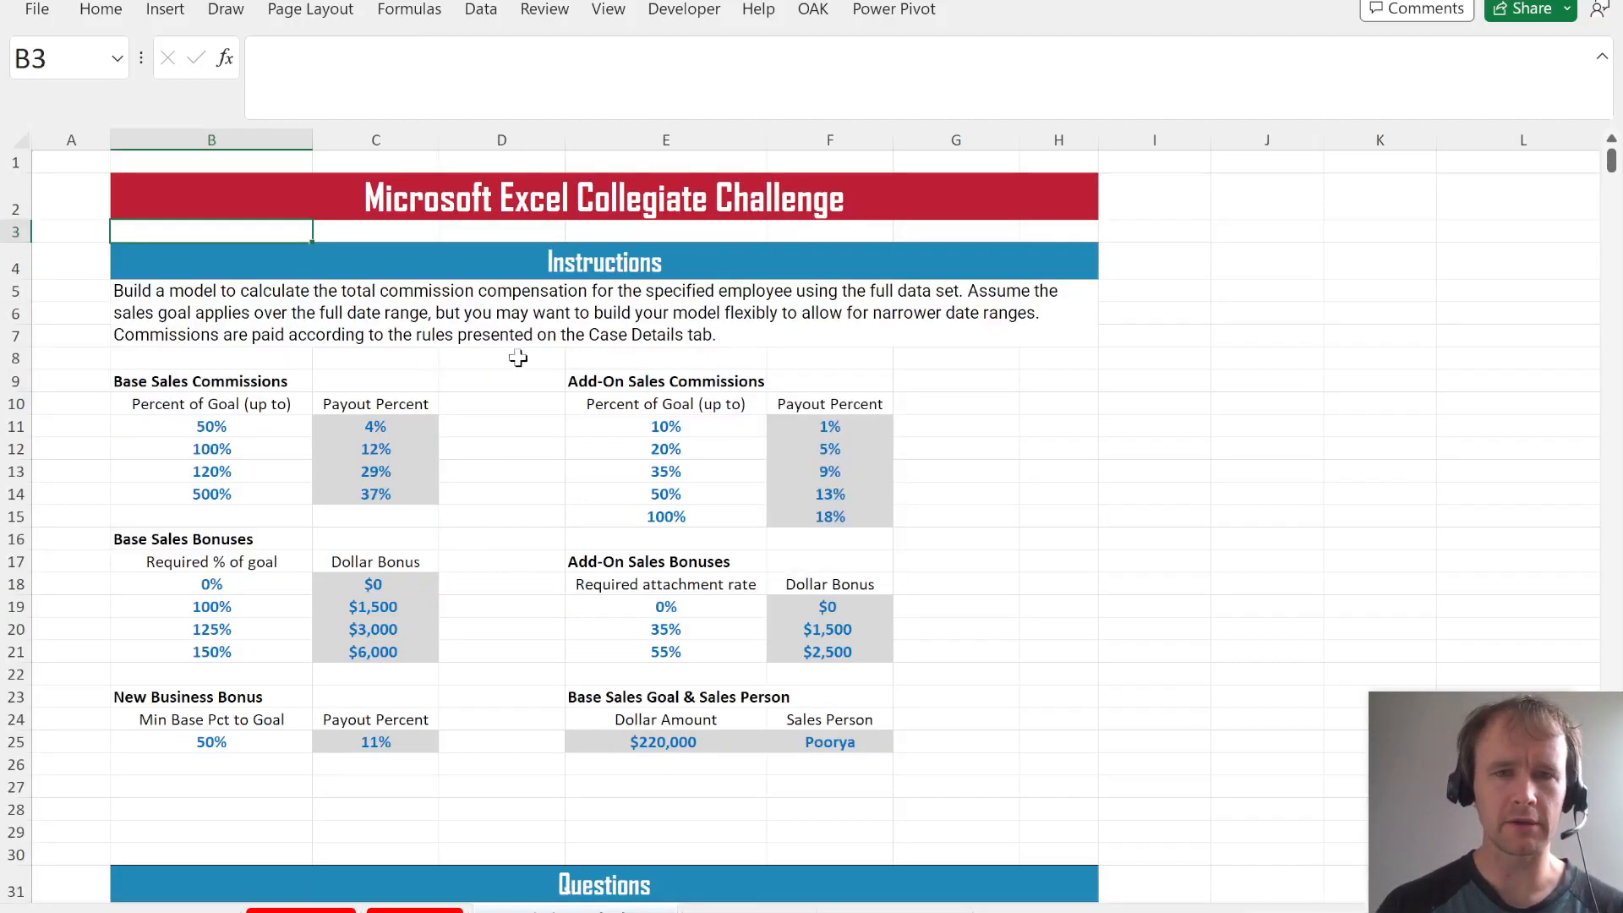
- Compare the New Business Bonus payout cell C25 with the parameter tables on the case details sheet
scroll(545, 486, "down", 3)
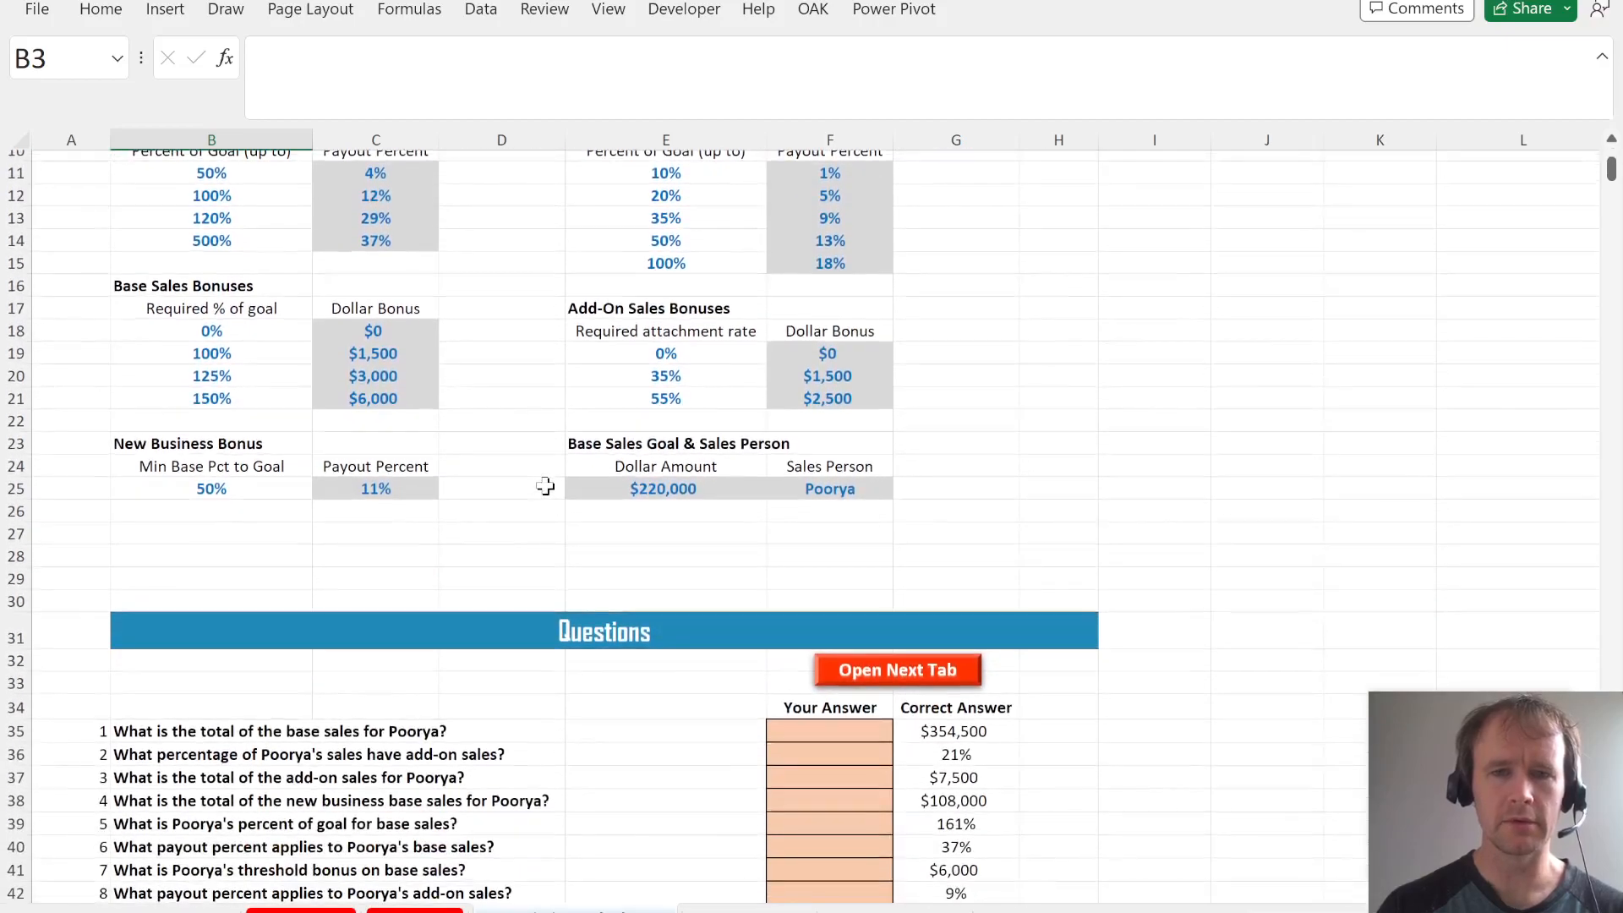
left_click(377, 489)
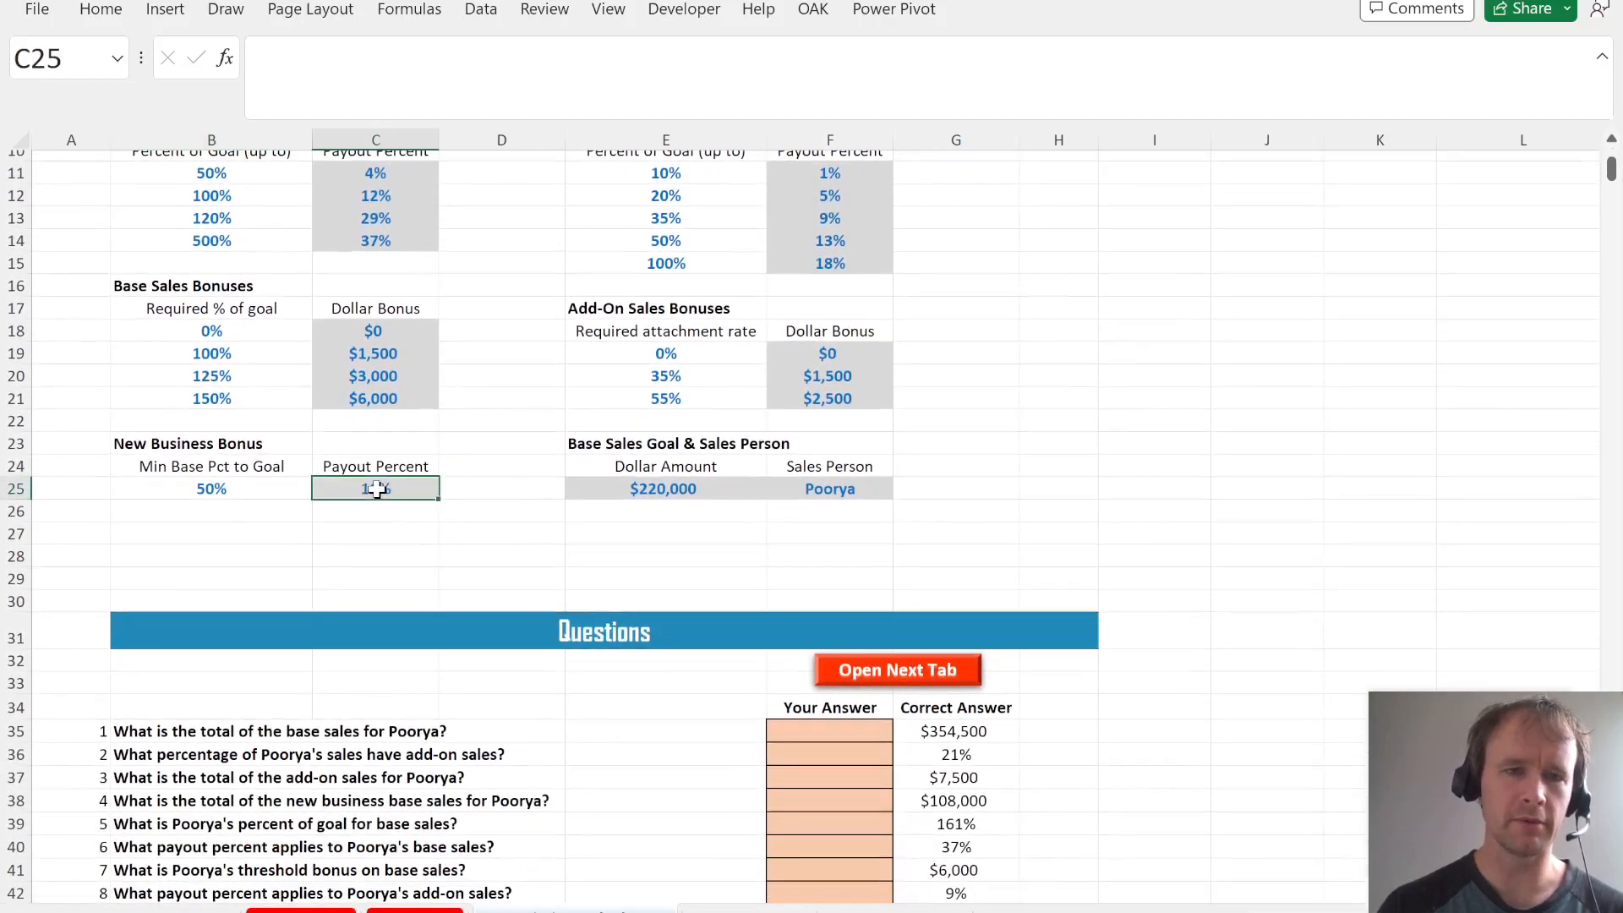
key("ctrl+Page_Up")
key("ctrl+Page_Up")
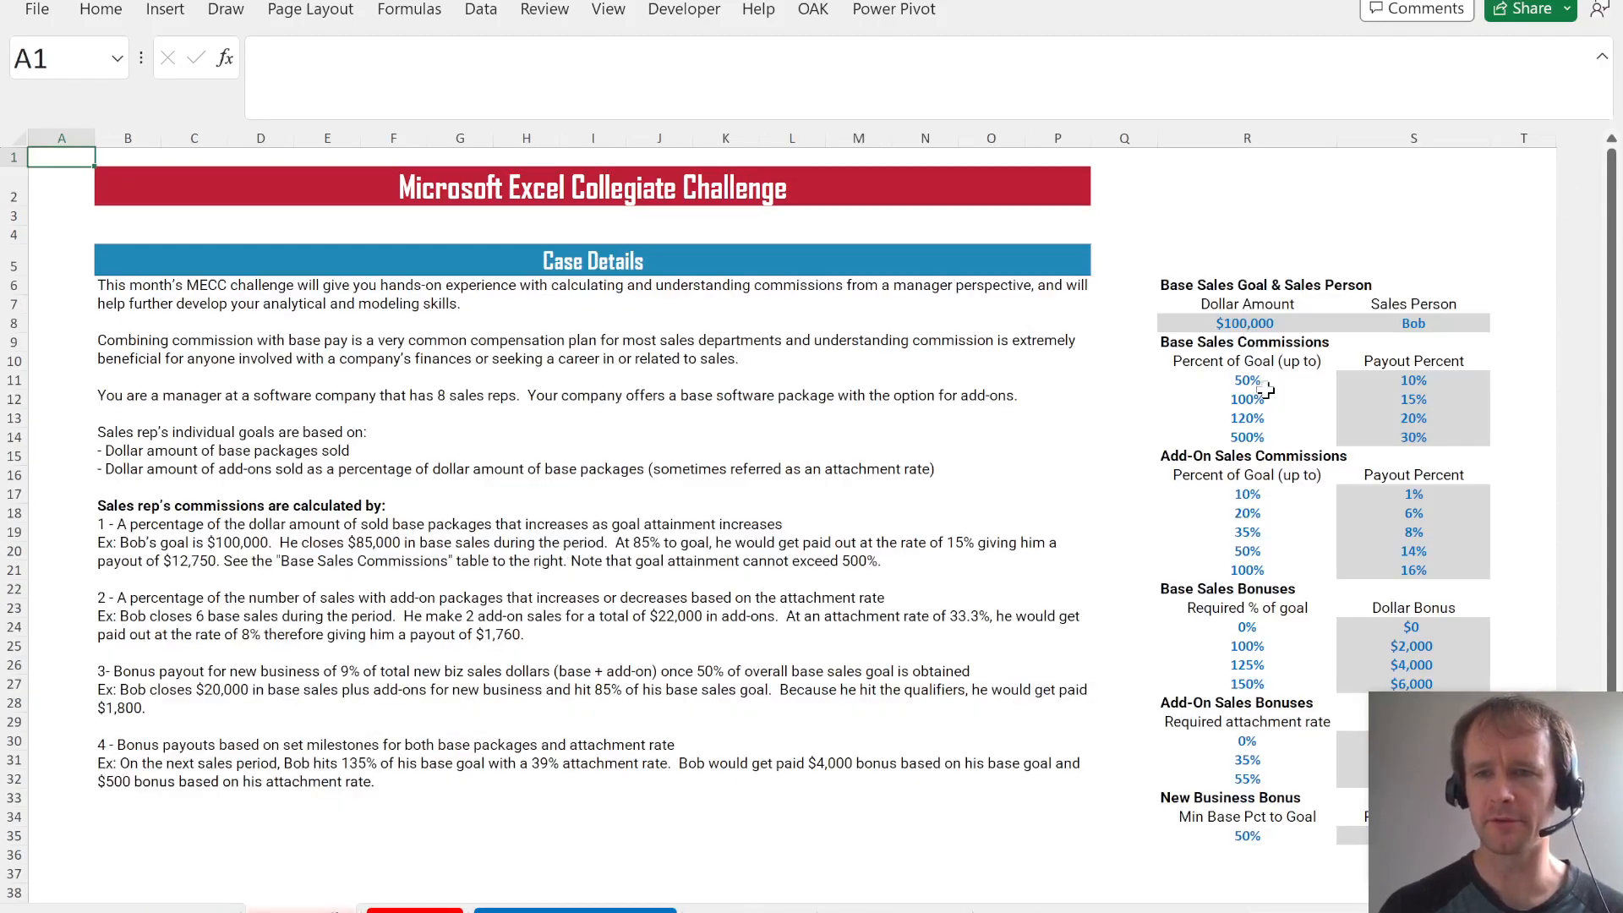
left_click(1265, 382)
key("ctrl+Page_Down")
key("ctrl+Page_Down")
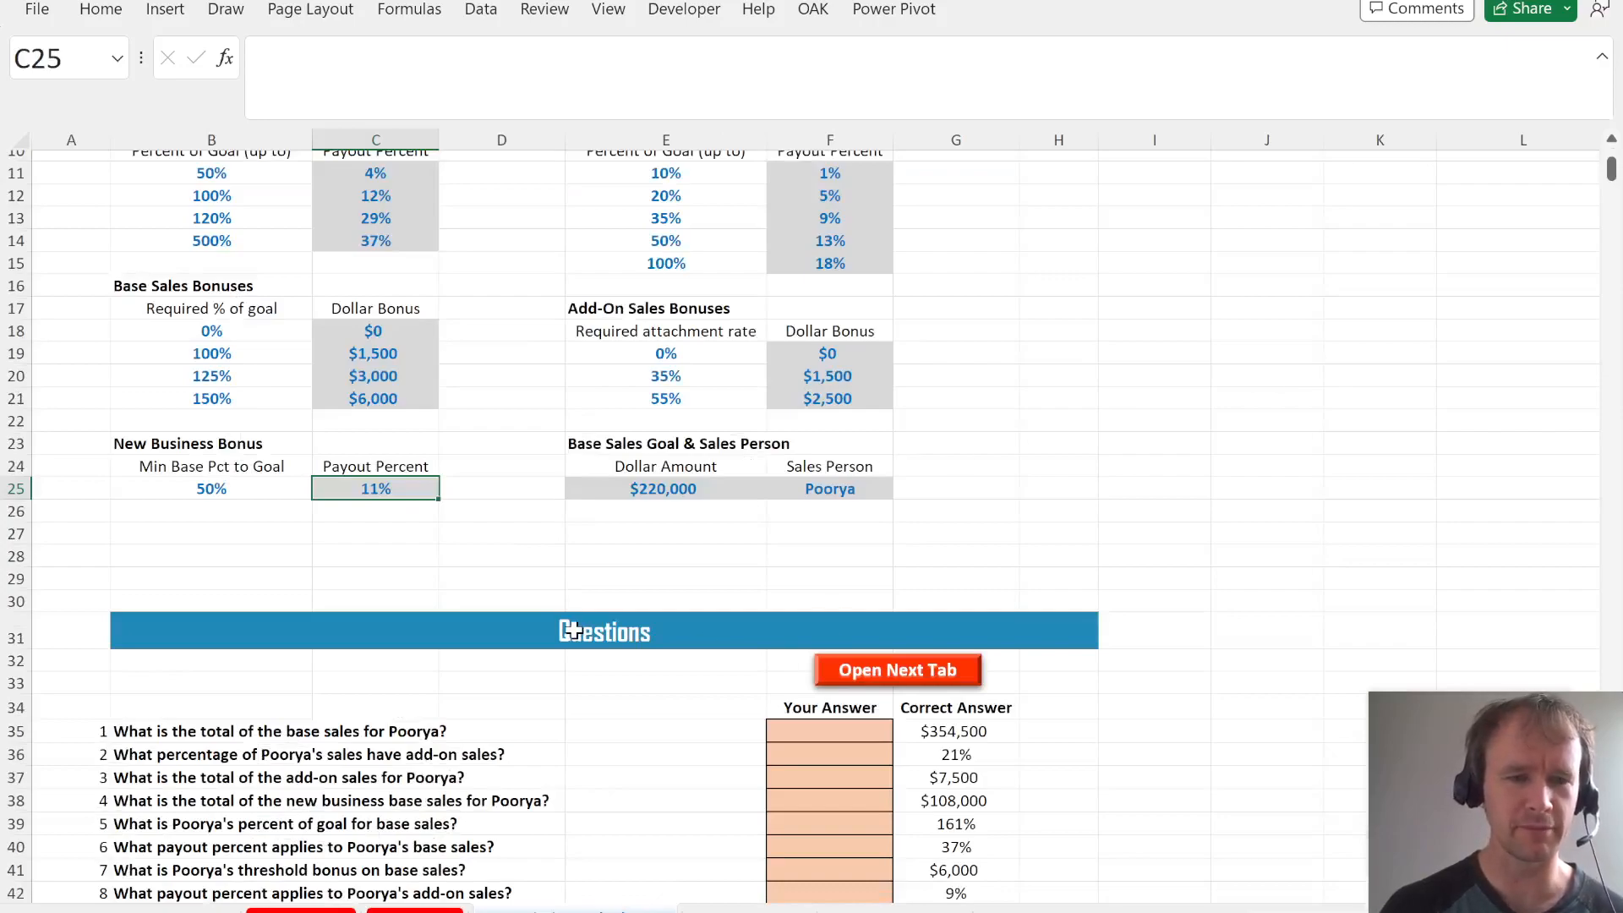
- Review the Base Sales Goal & Sales Person inputs, E25 and F25, along with the surrounding parameter tables and questions
scroll(575, 630, "up", 2)
scroll(575, 630, "down", 2)
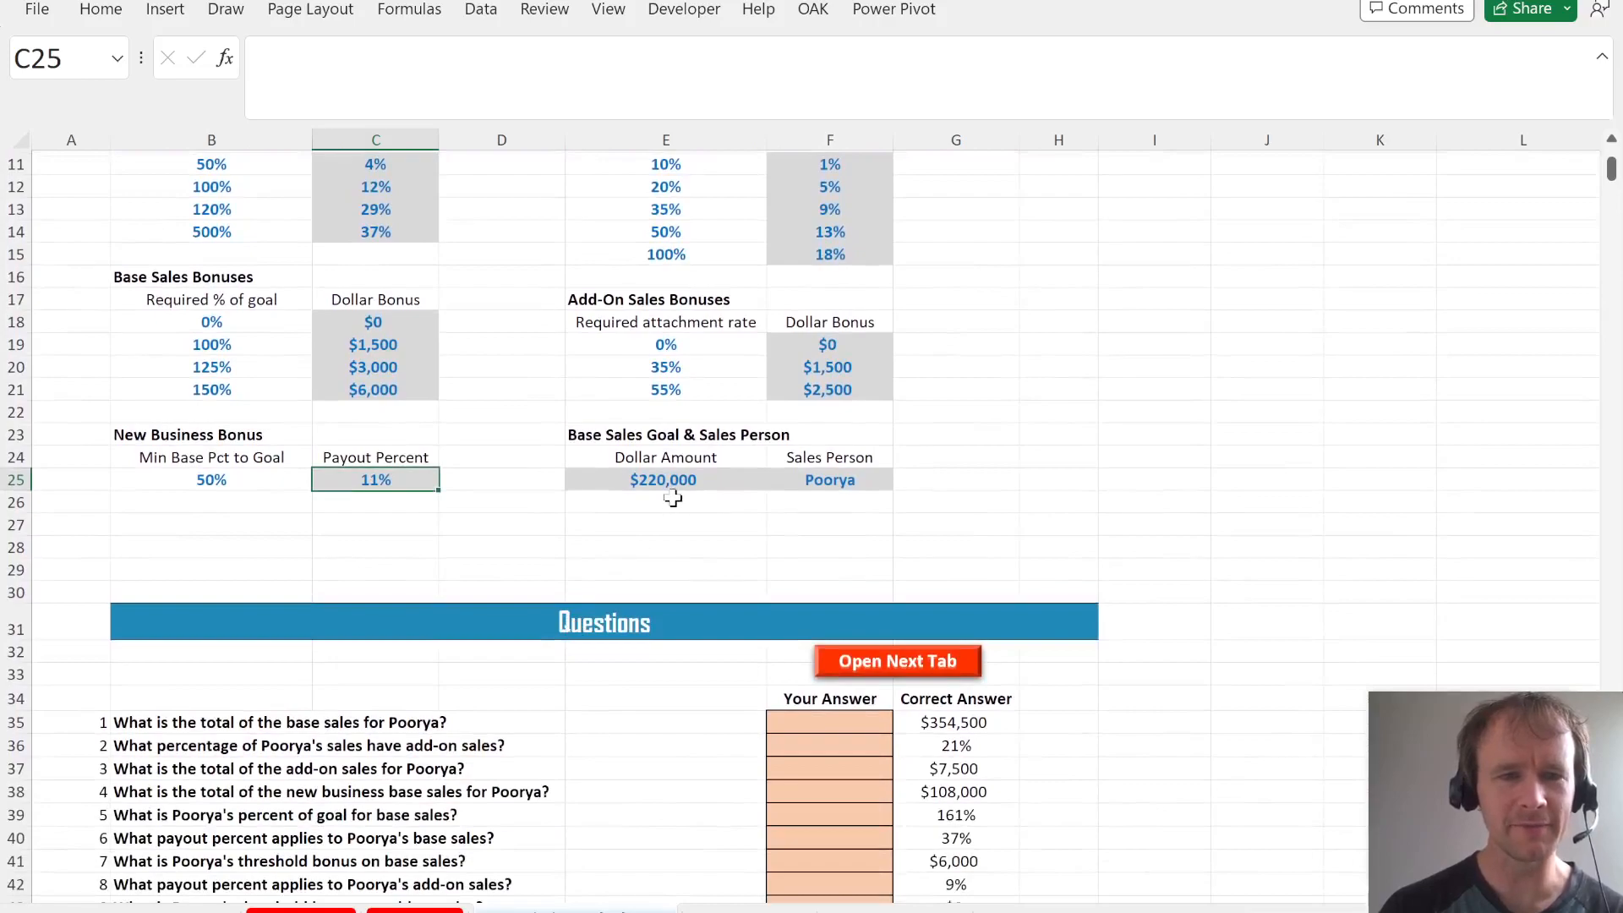
left_click(652, 484)
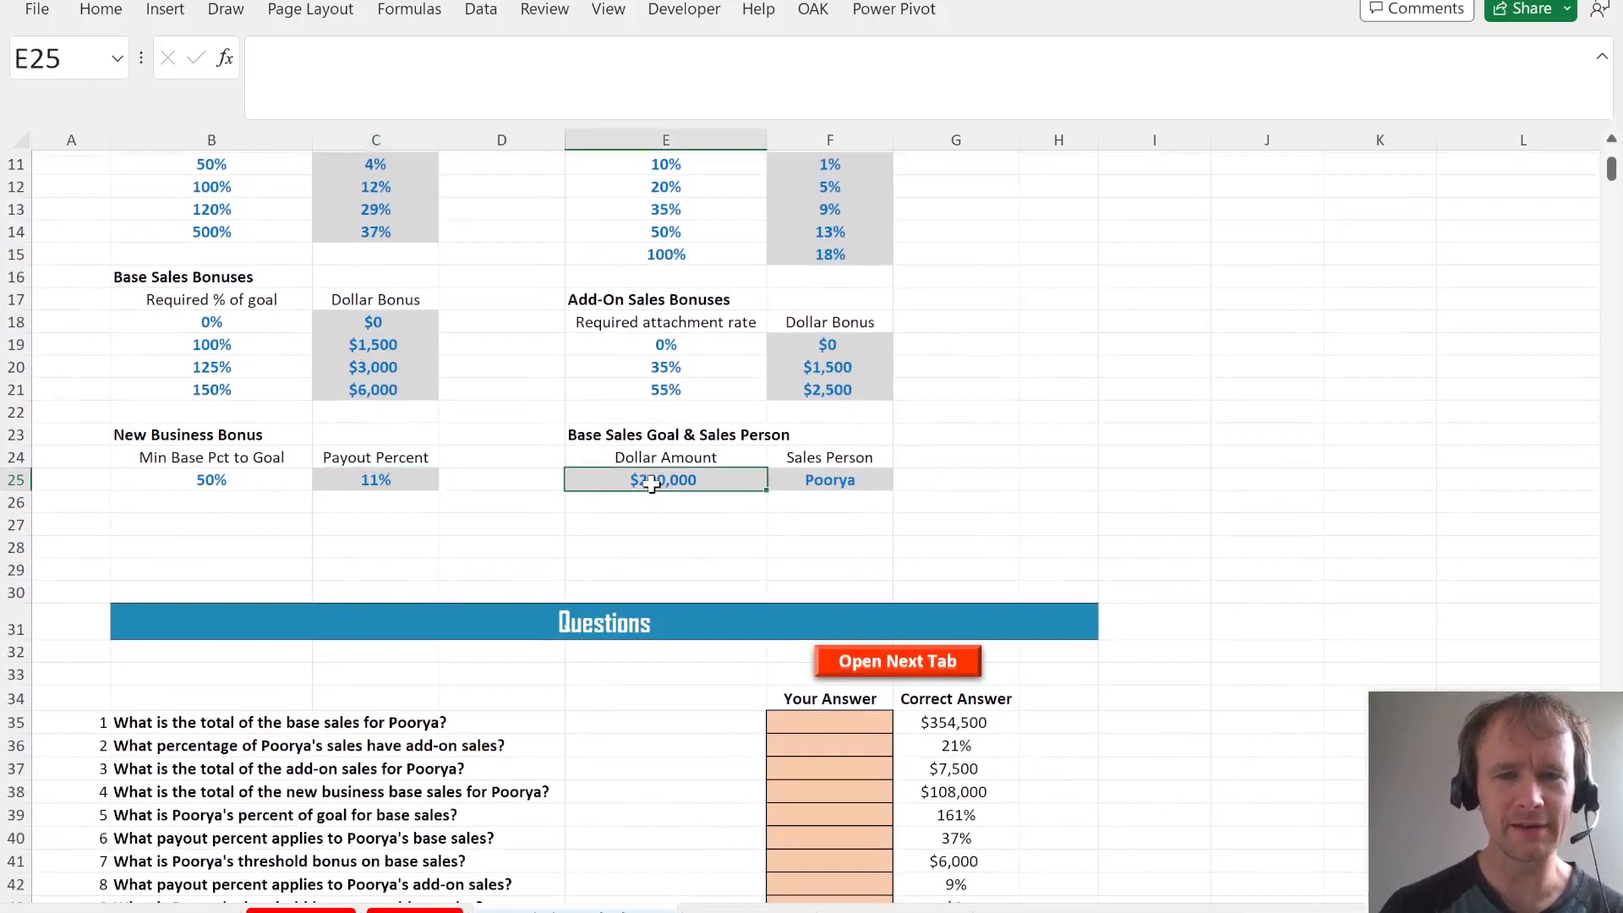
left_click(831, 479)
scroll(643, 516, "up", 2)
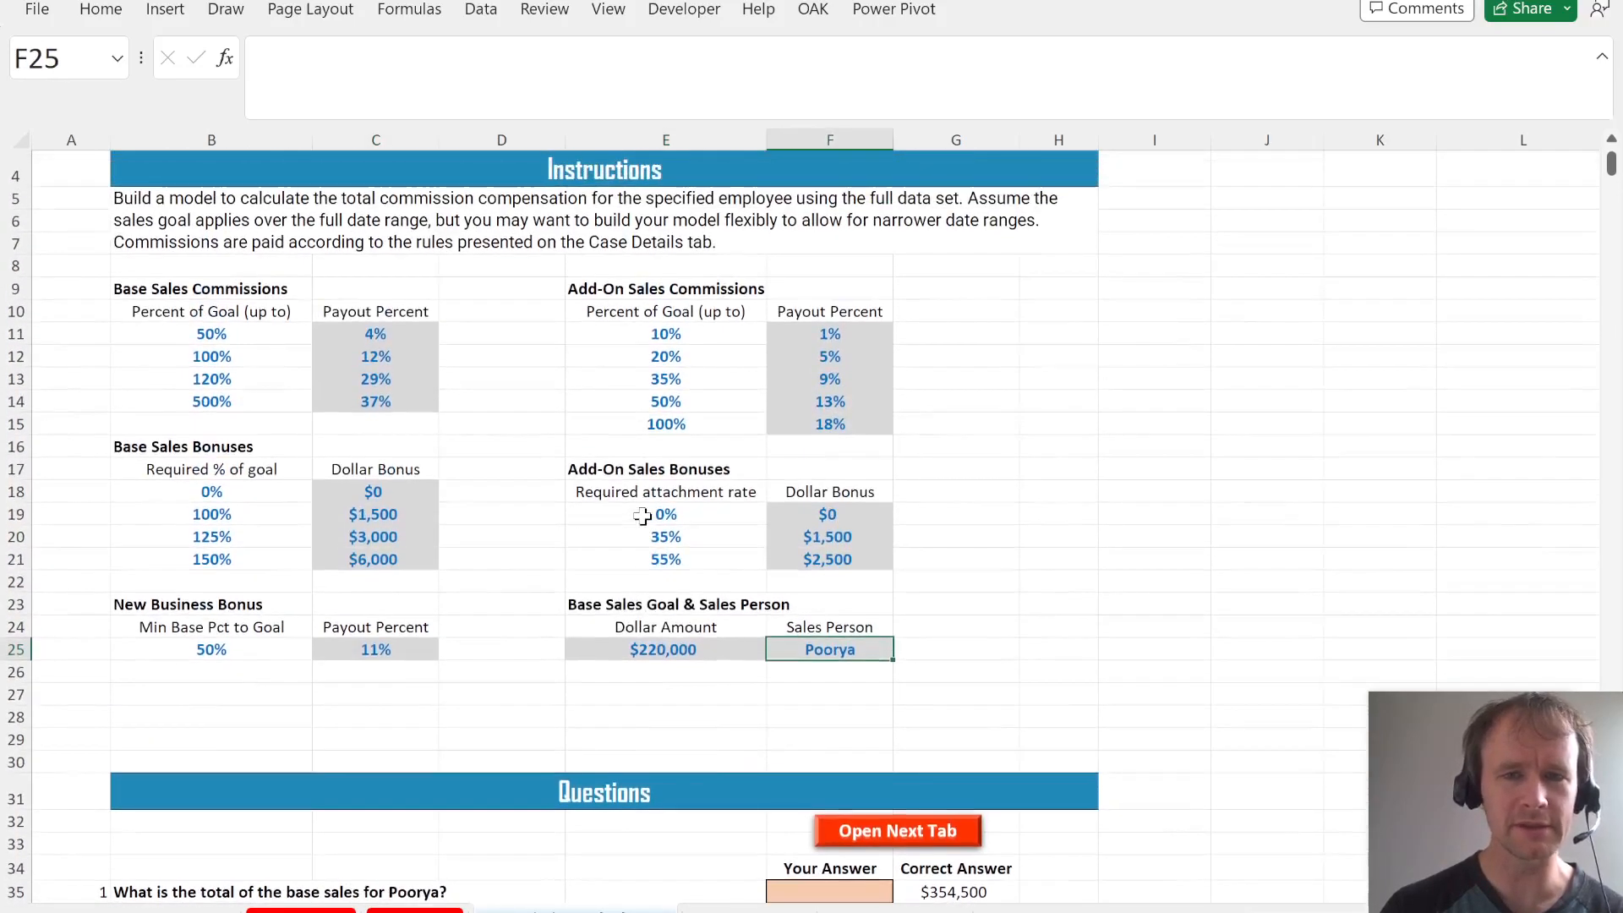
scroll(642, 516, "down", 2)
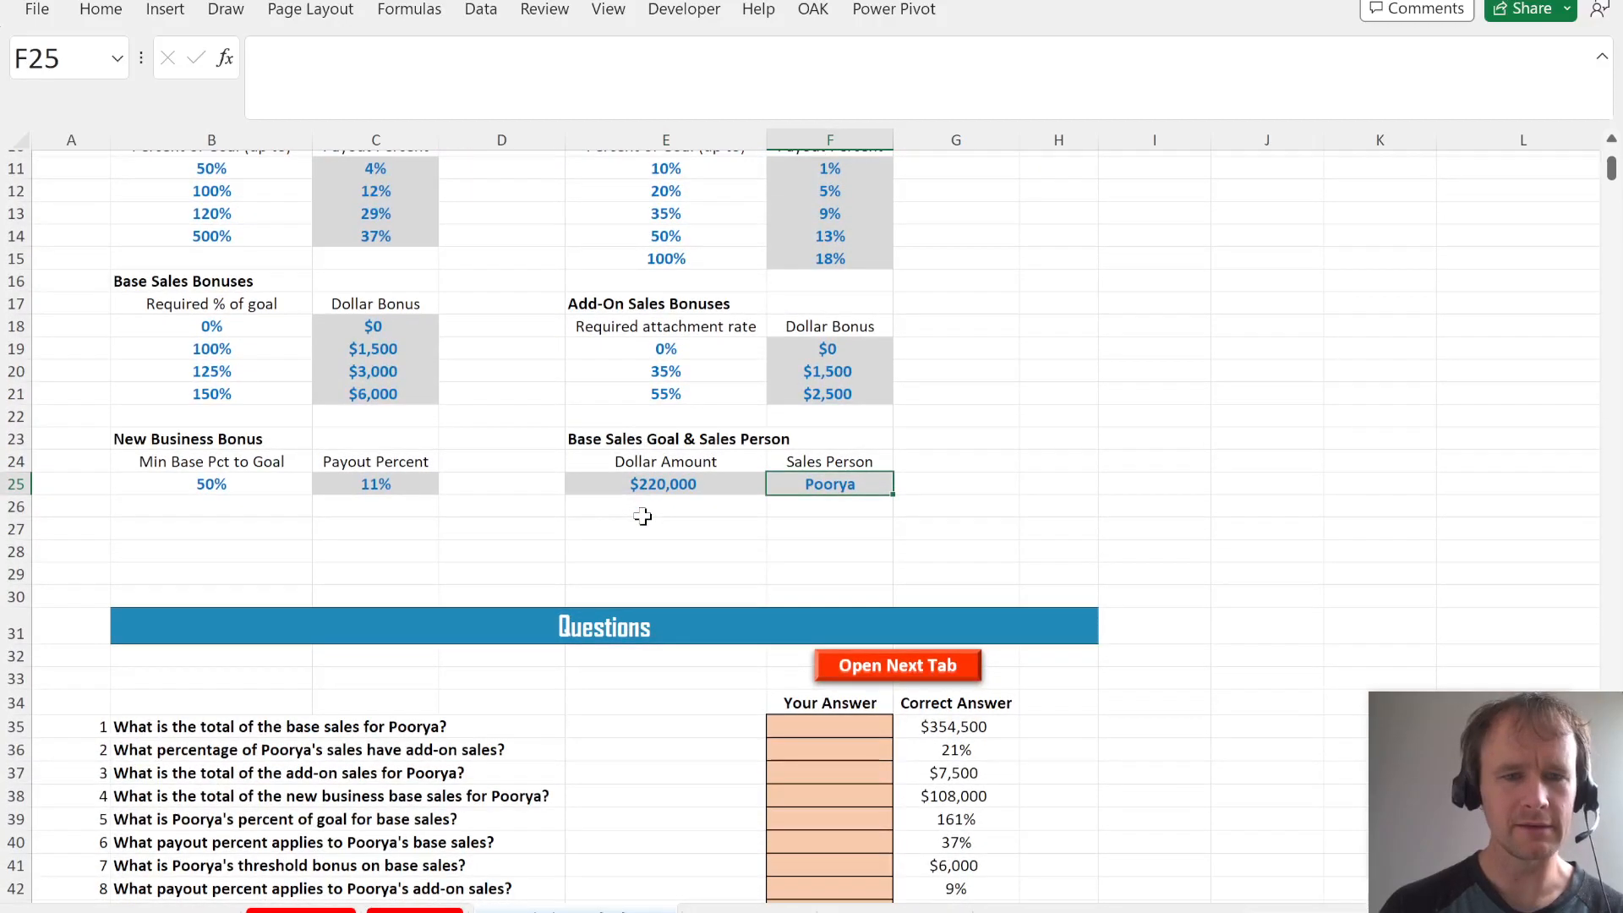
scroll(643, 517, "up", 3)
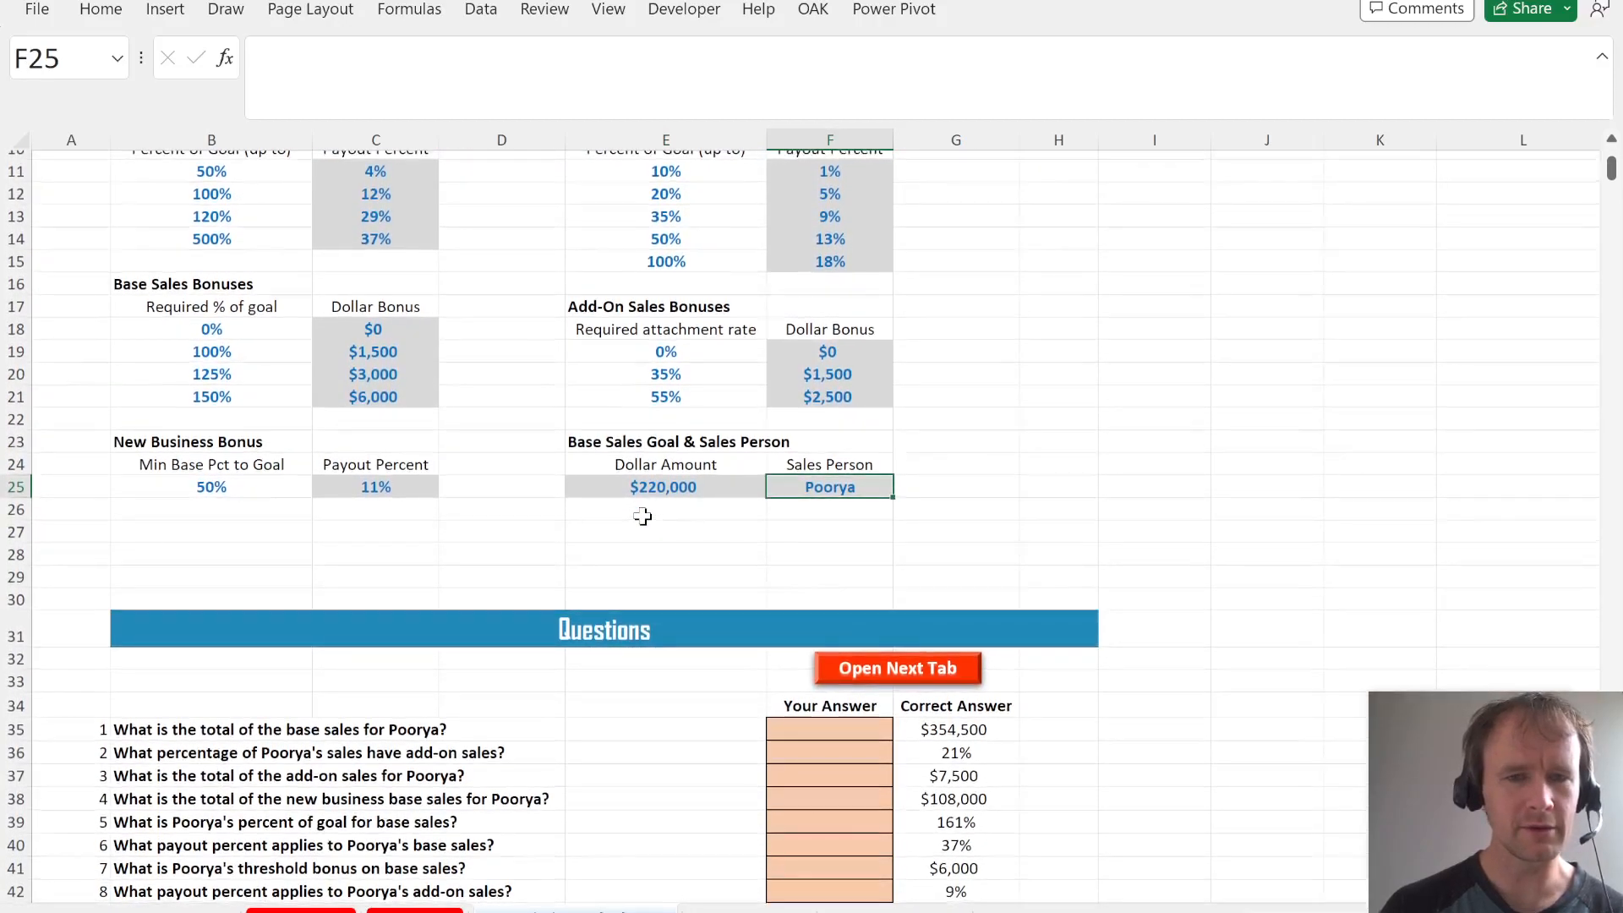
scroll(643, 516, "down", 1)
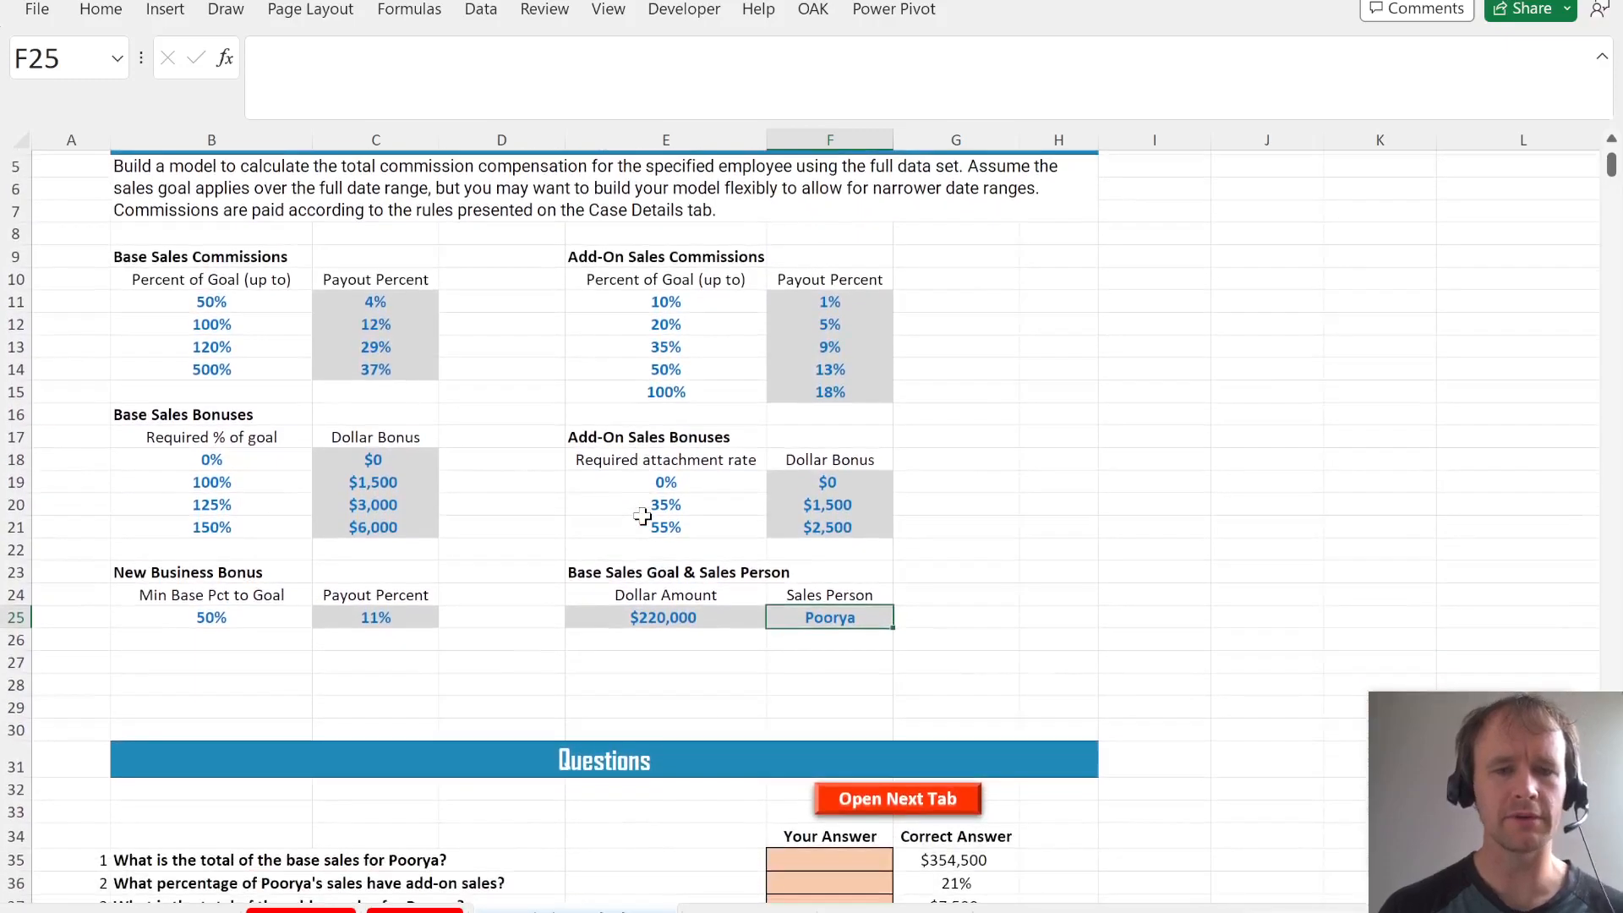
- Examine the columns of the sales data table and read through the list of questions on the first level's sheet
key("ctrl+Page_Down")
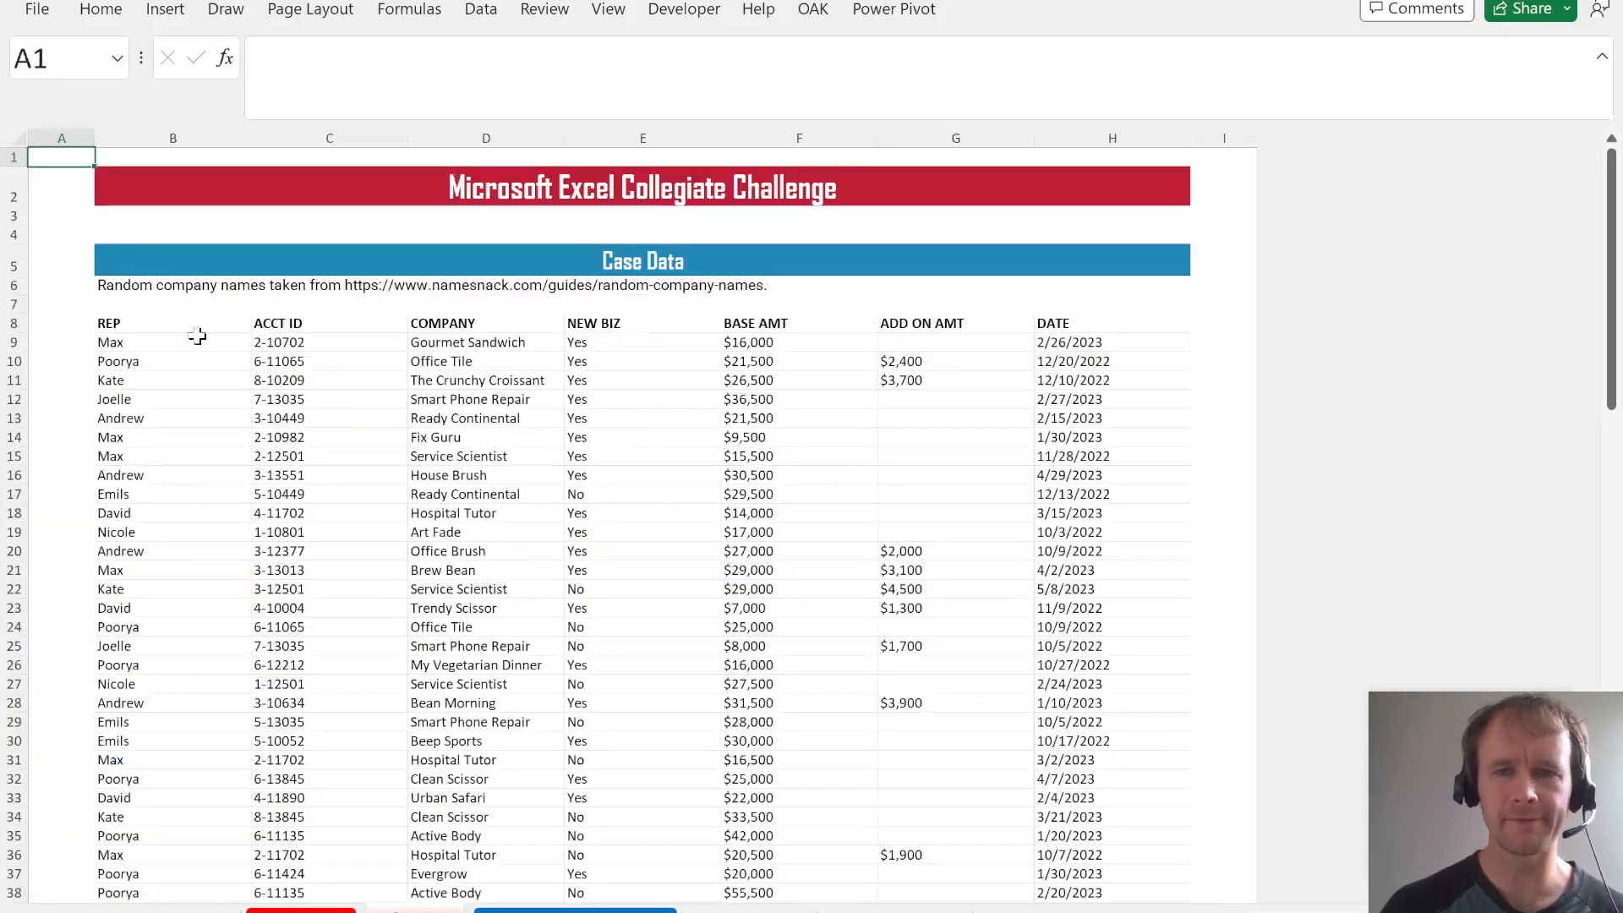
left_click(789, 339)
key("Right")
key("Right")
key("Home")
key("Right")
key("Down")
key("ctrl+Page_Up")
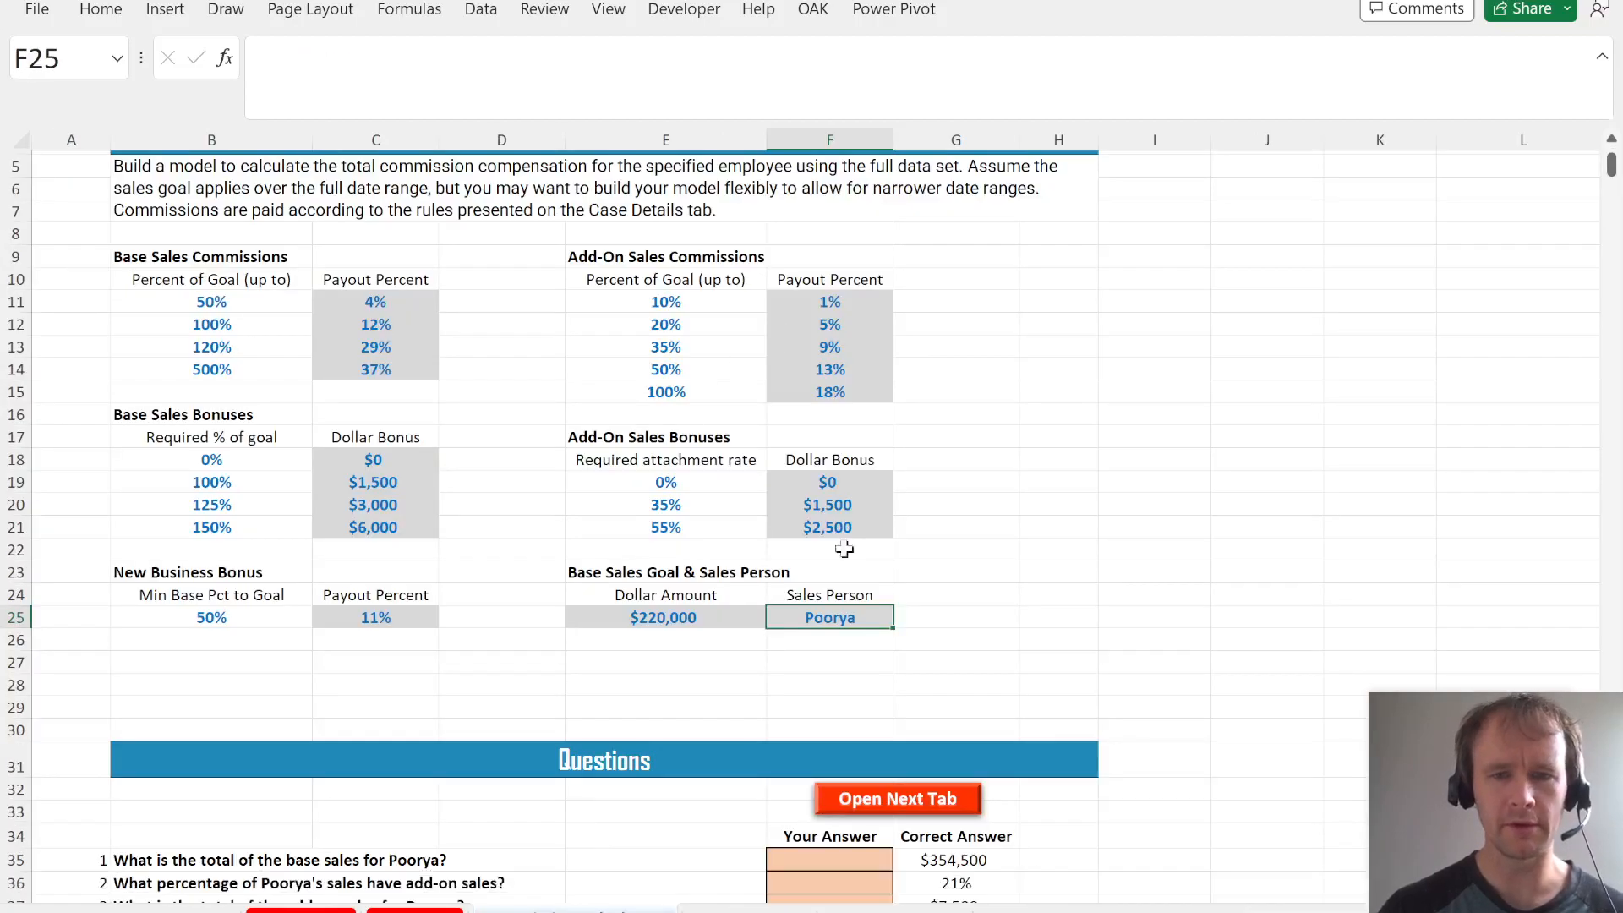
scroll(938, 575, "down", 6)
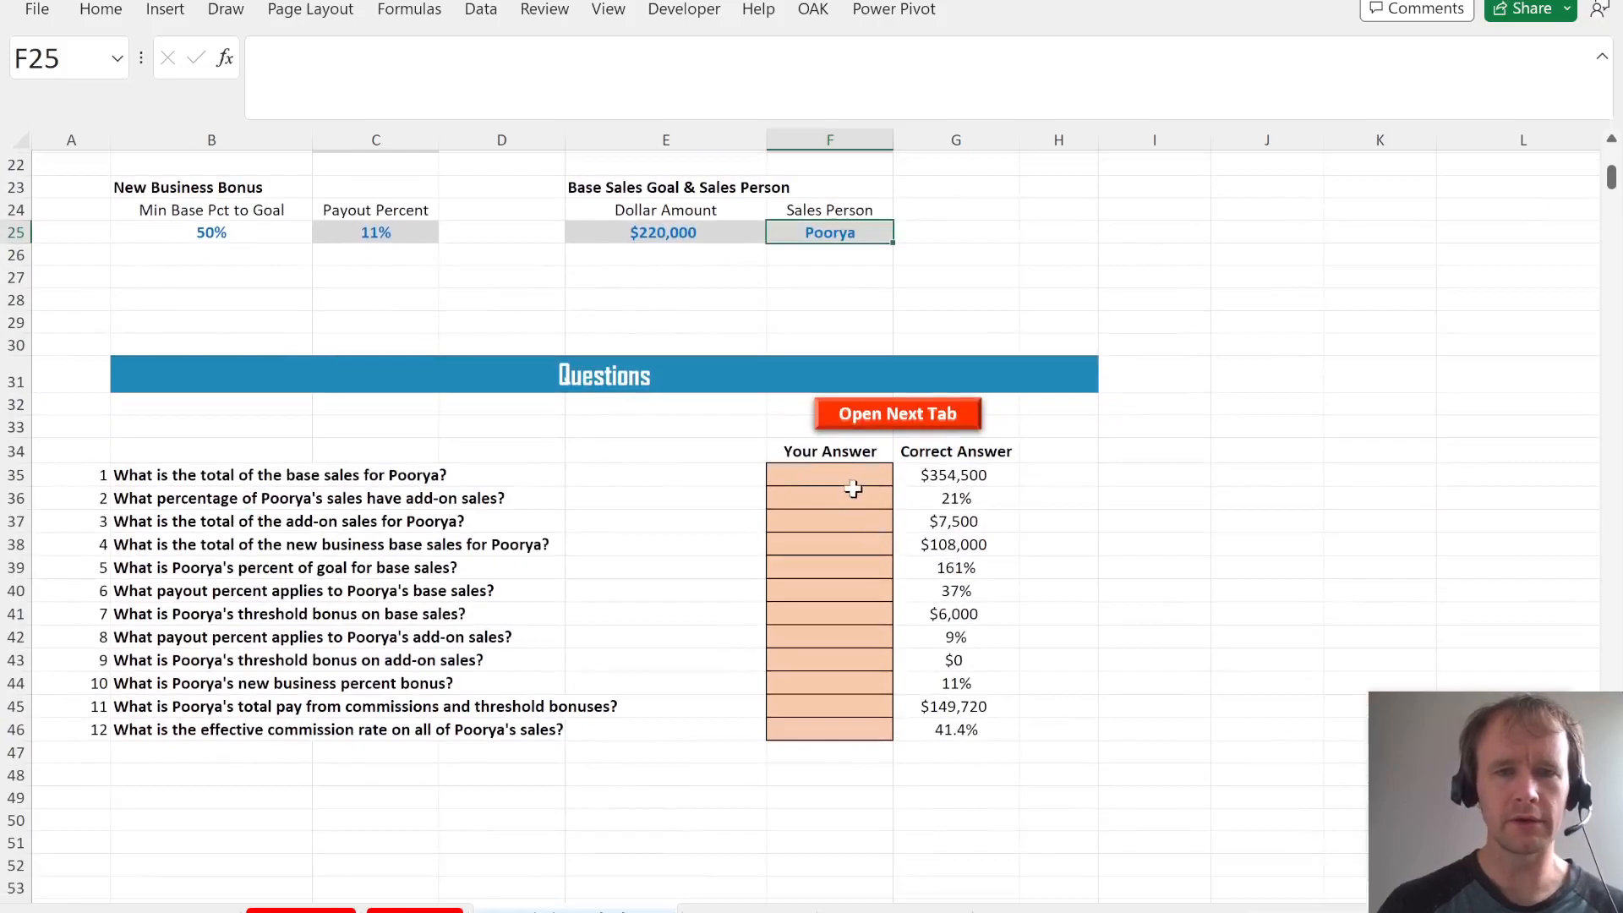
- Create named ranges for the columns of the sales data table B8:H108, using only the top-row headers as names
key("ctrl+Page_Down")
left_click(184, 326)
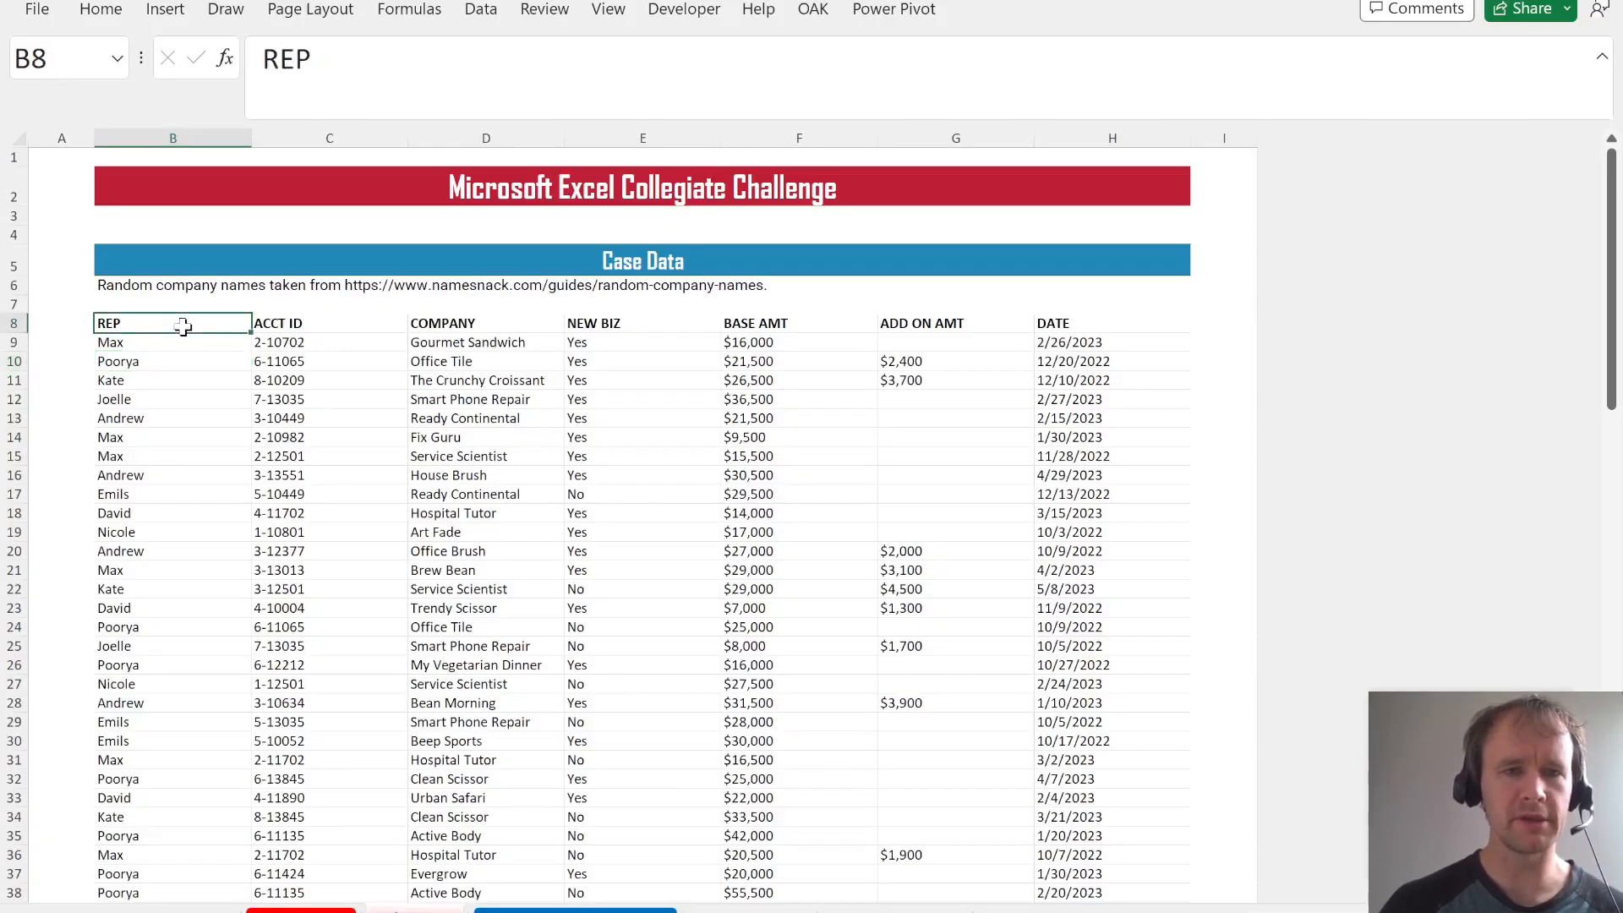
key("ctrl+shift+Right")
key("ctrl+shift+Down")
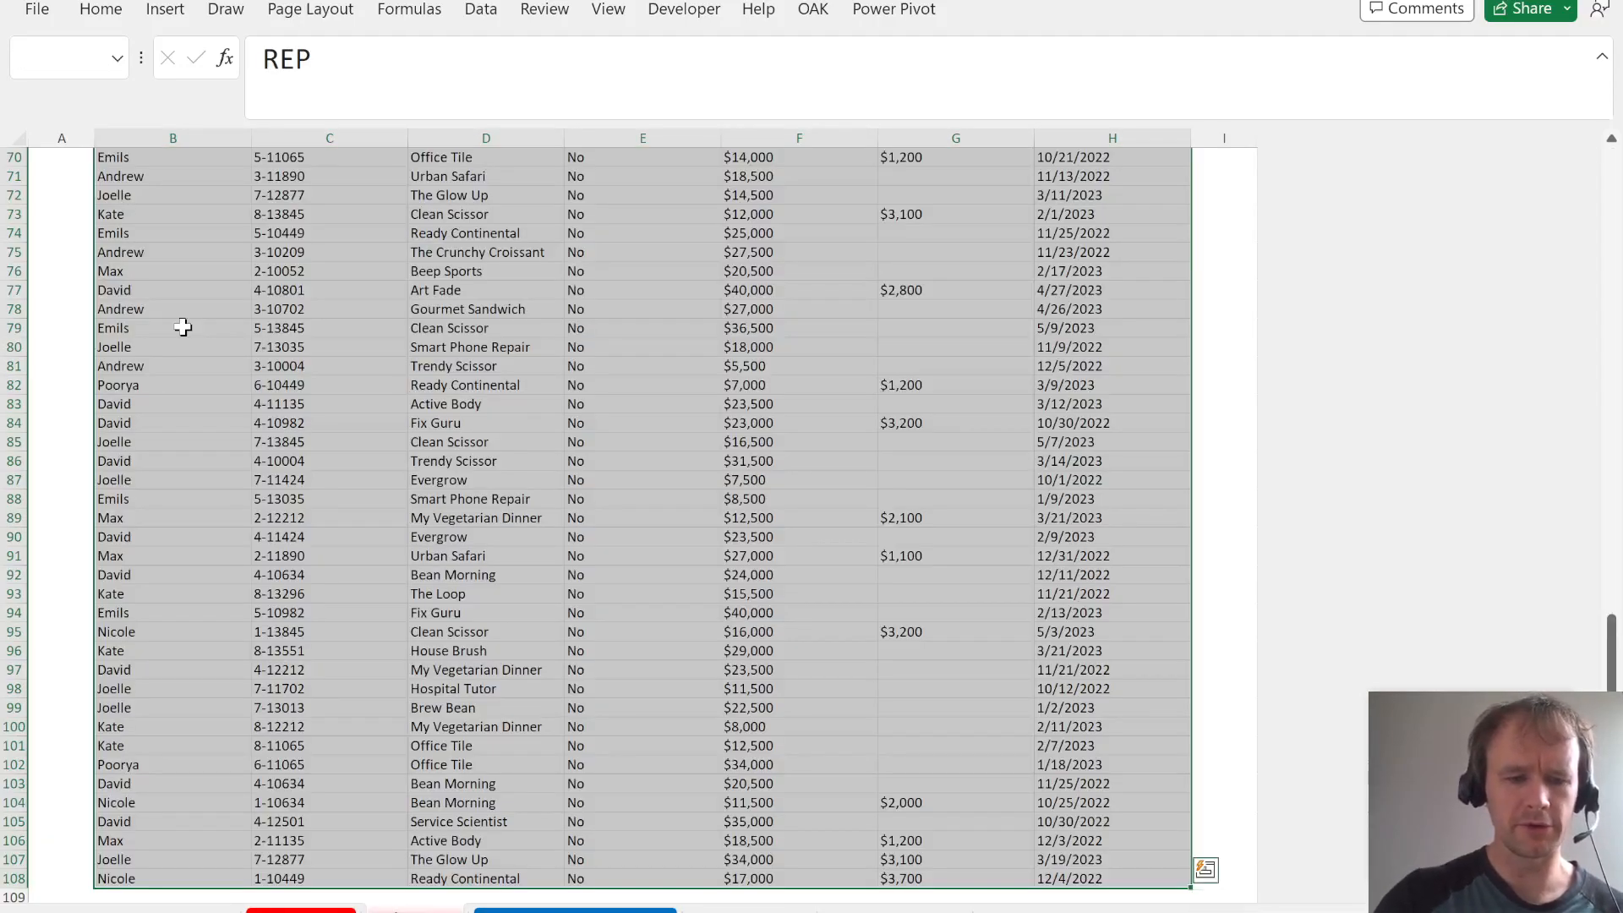
key("ctrl+shift+F3")
key("alt+l")
key("Return")
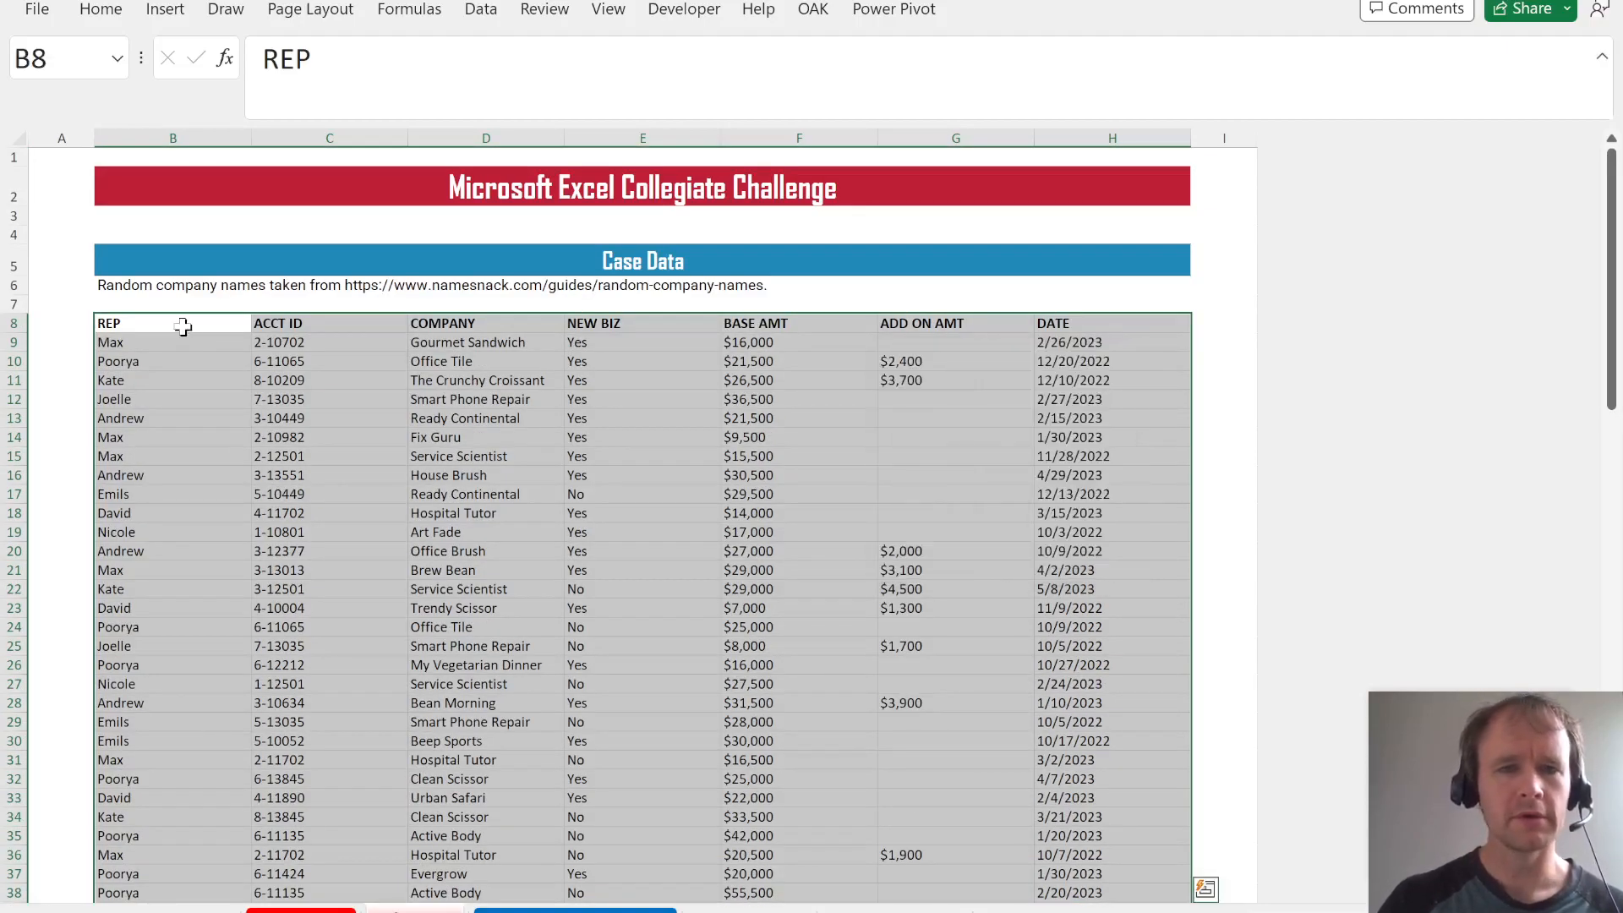
- Answer question 1 in F35 with the total base sales formula =SUMIFS(BASE_AMT,REP,$F$25)
key("ctrl+Page_Down")
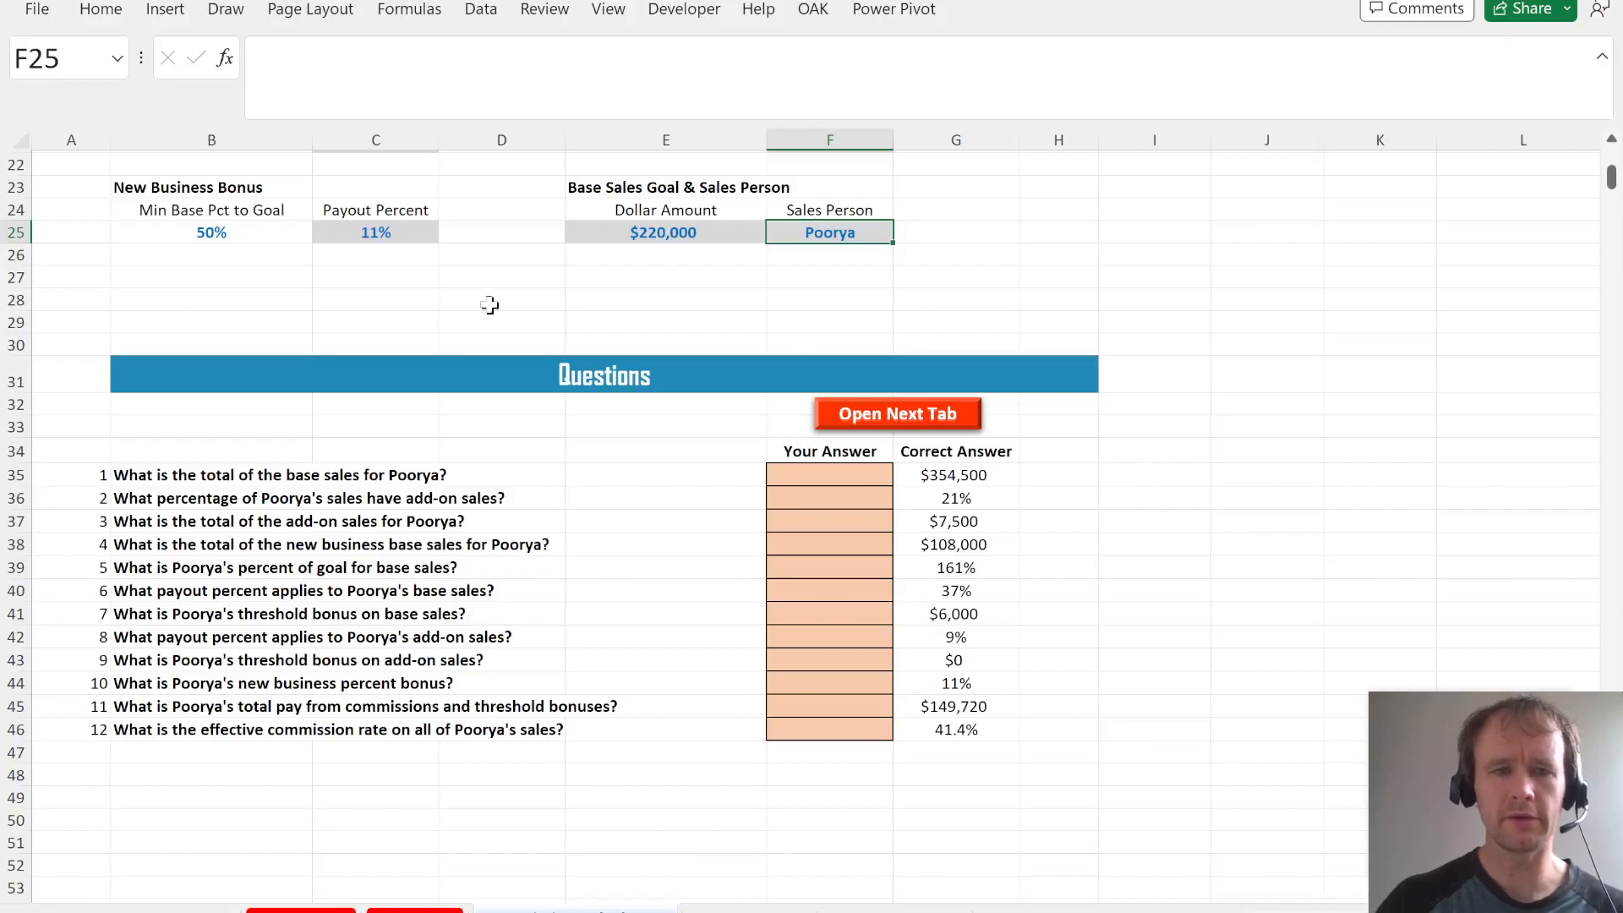
left_click(853, 474)
type("=sumi")
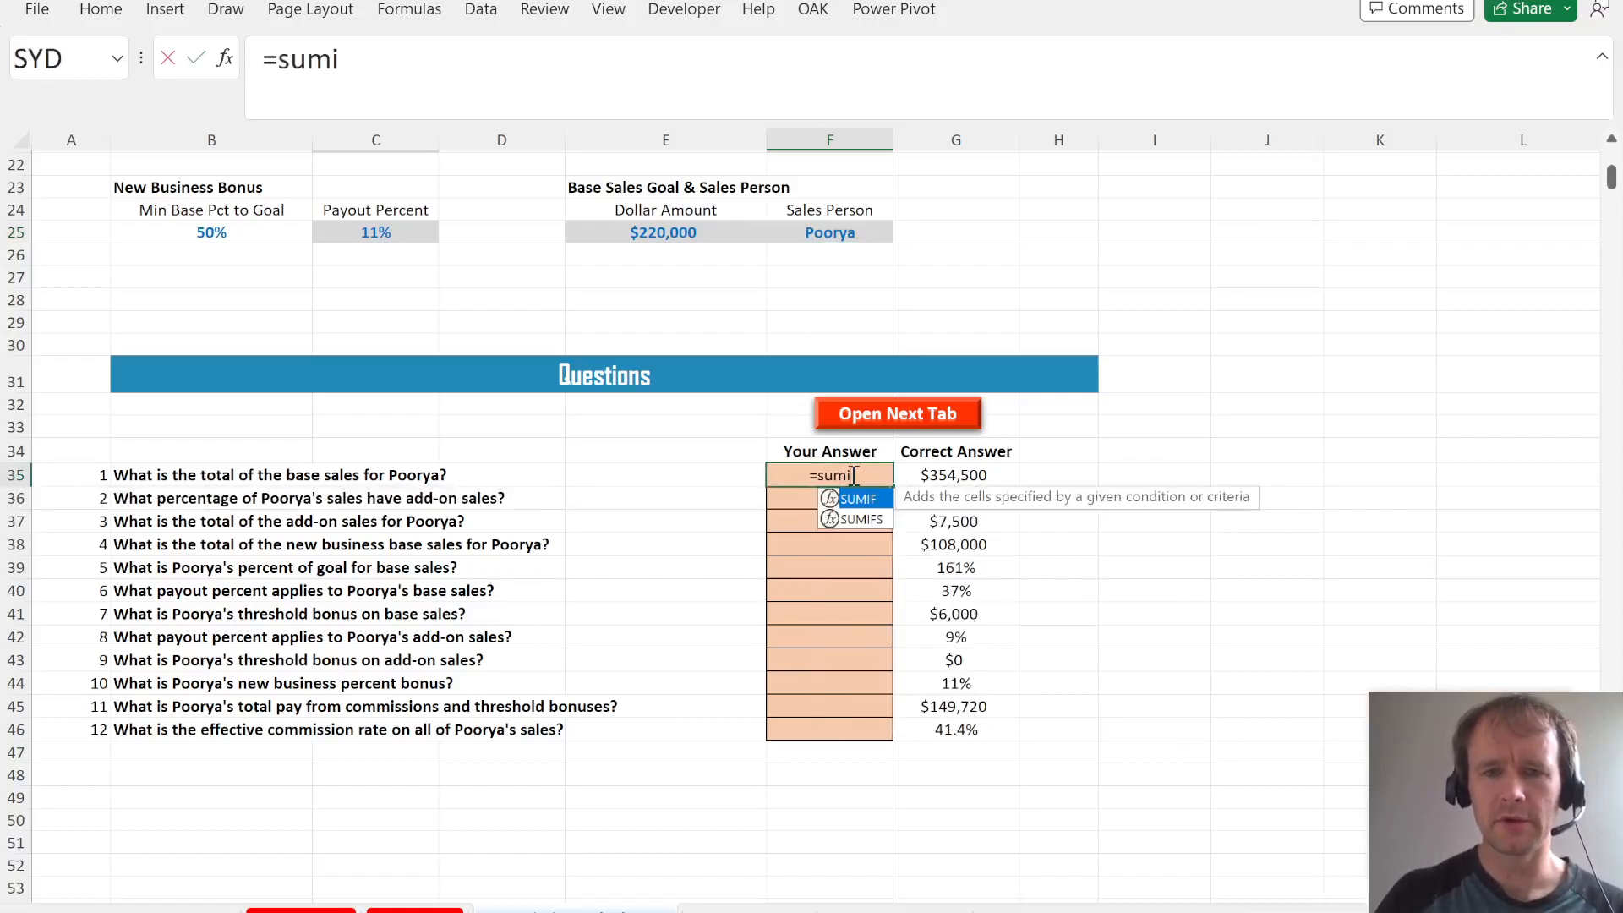
key("Down")
key("Tab")
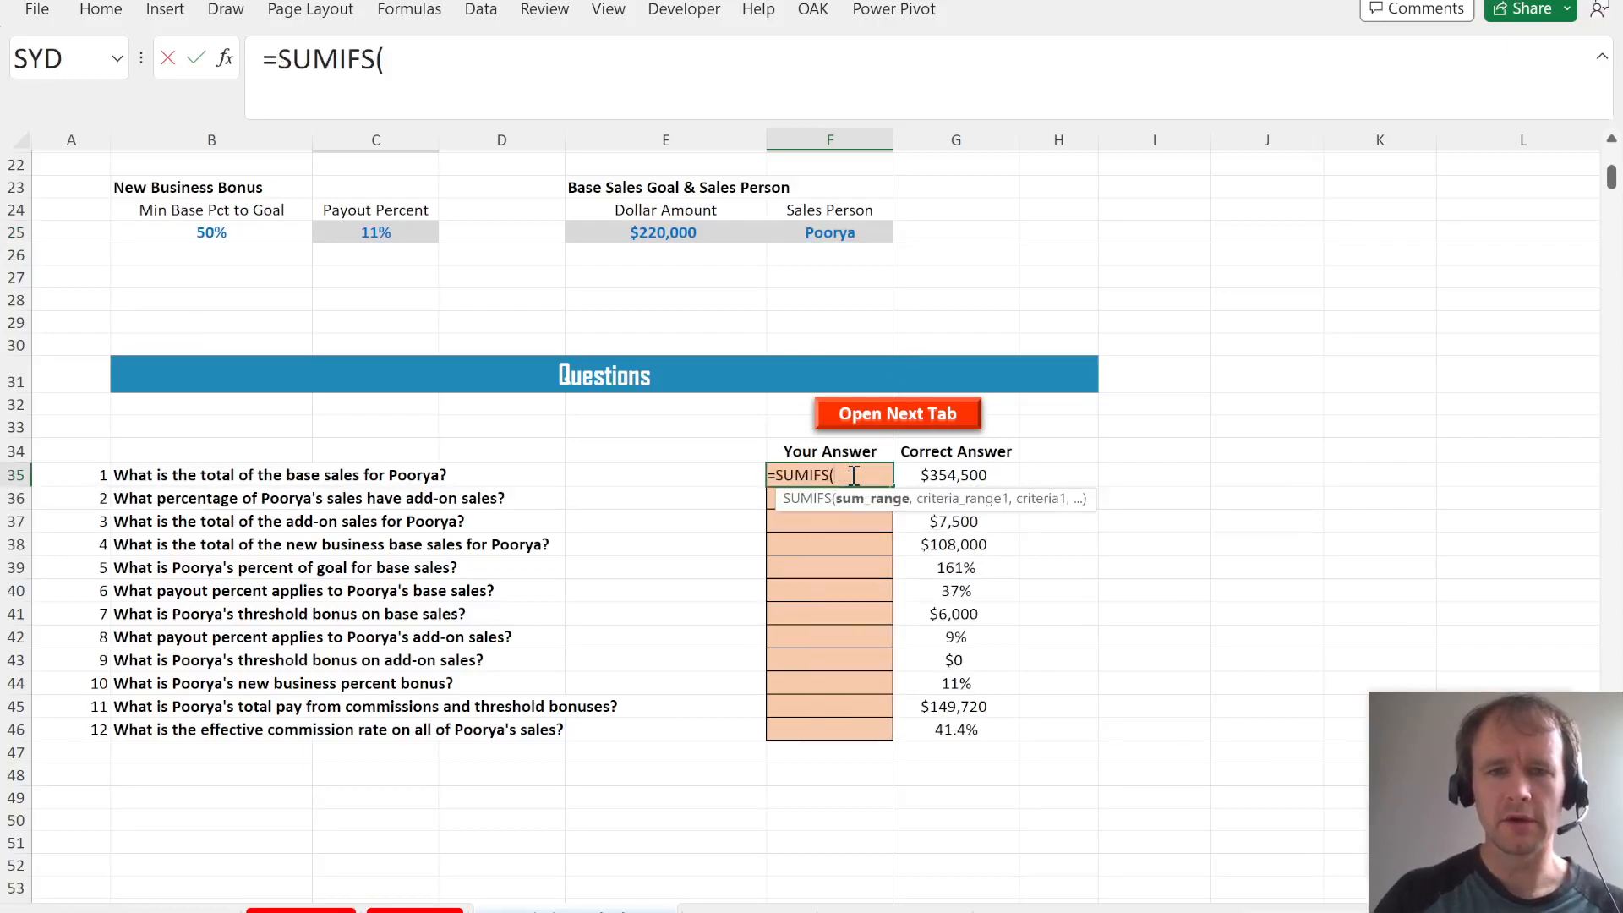
key("ctrl+Page_Up")
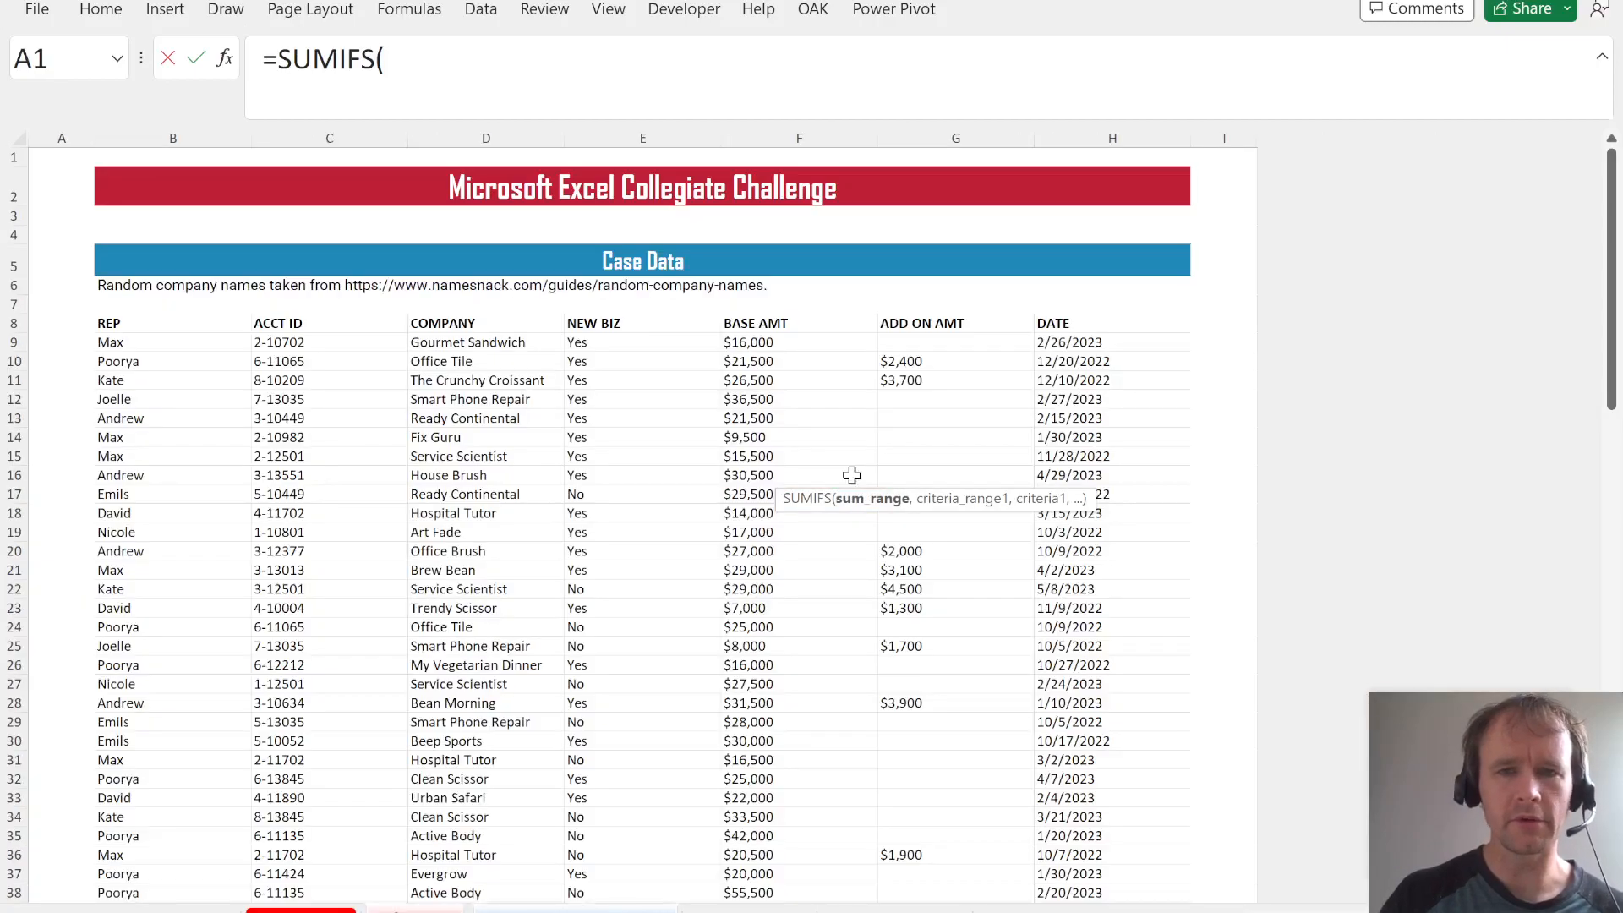
type("bas")
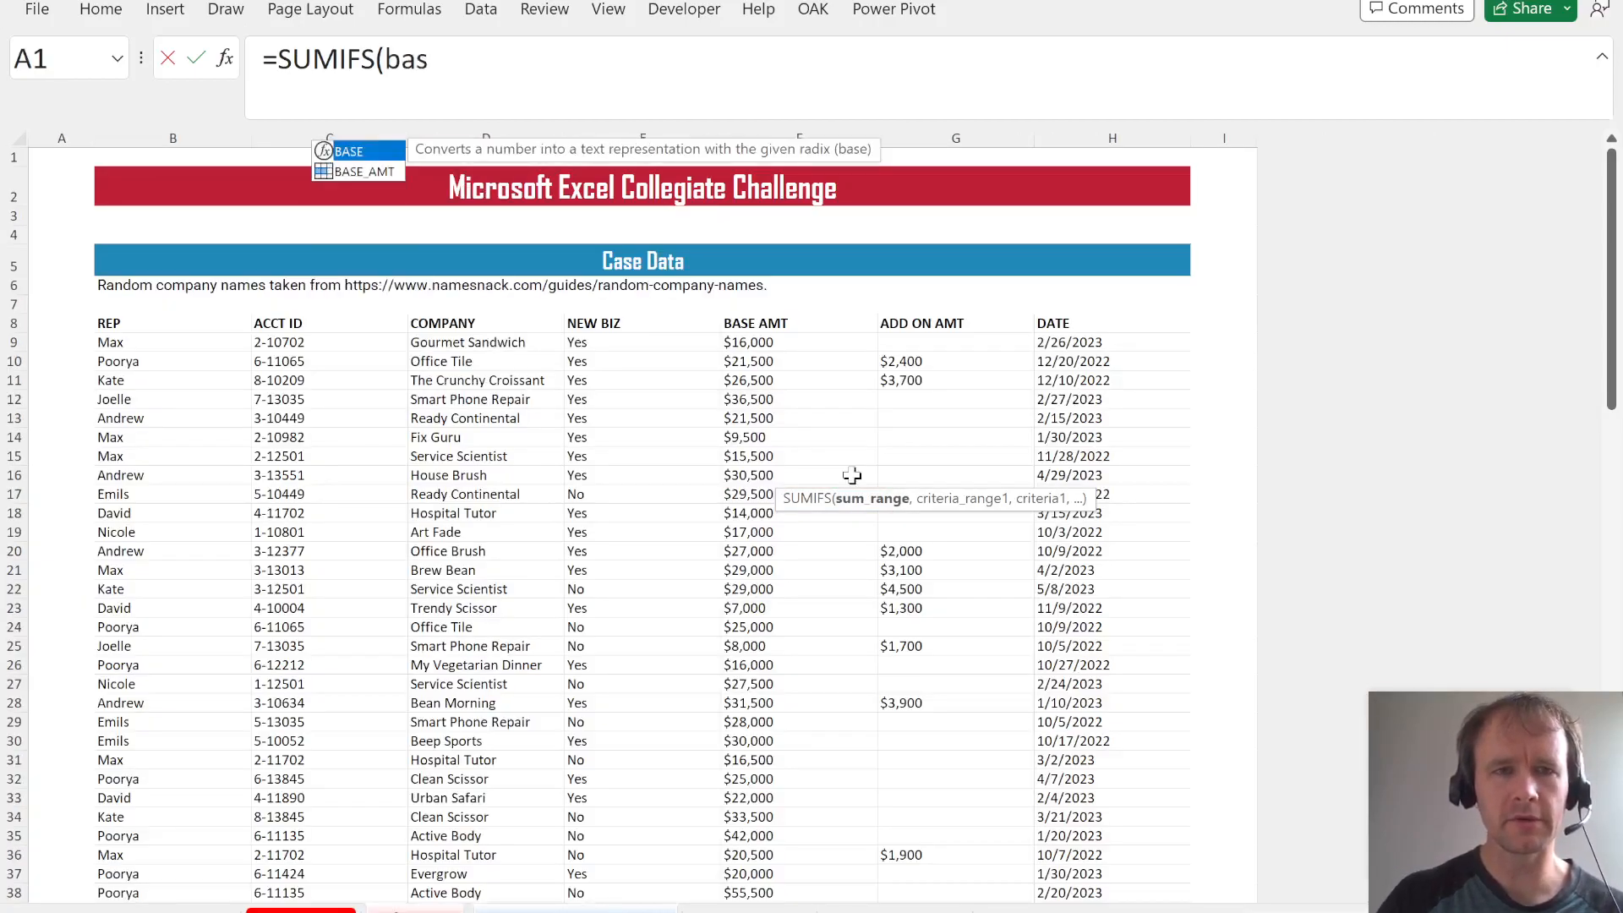
key("Down")
key("Tab")
type(",re")
key("Tab")
type(",")
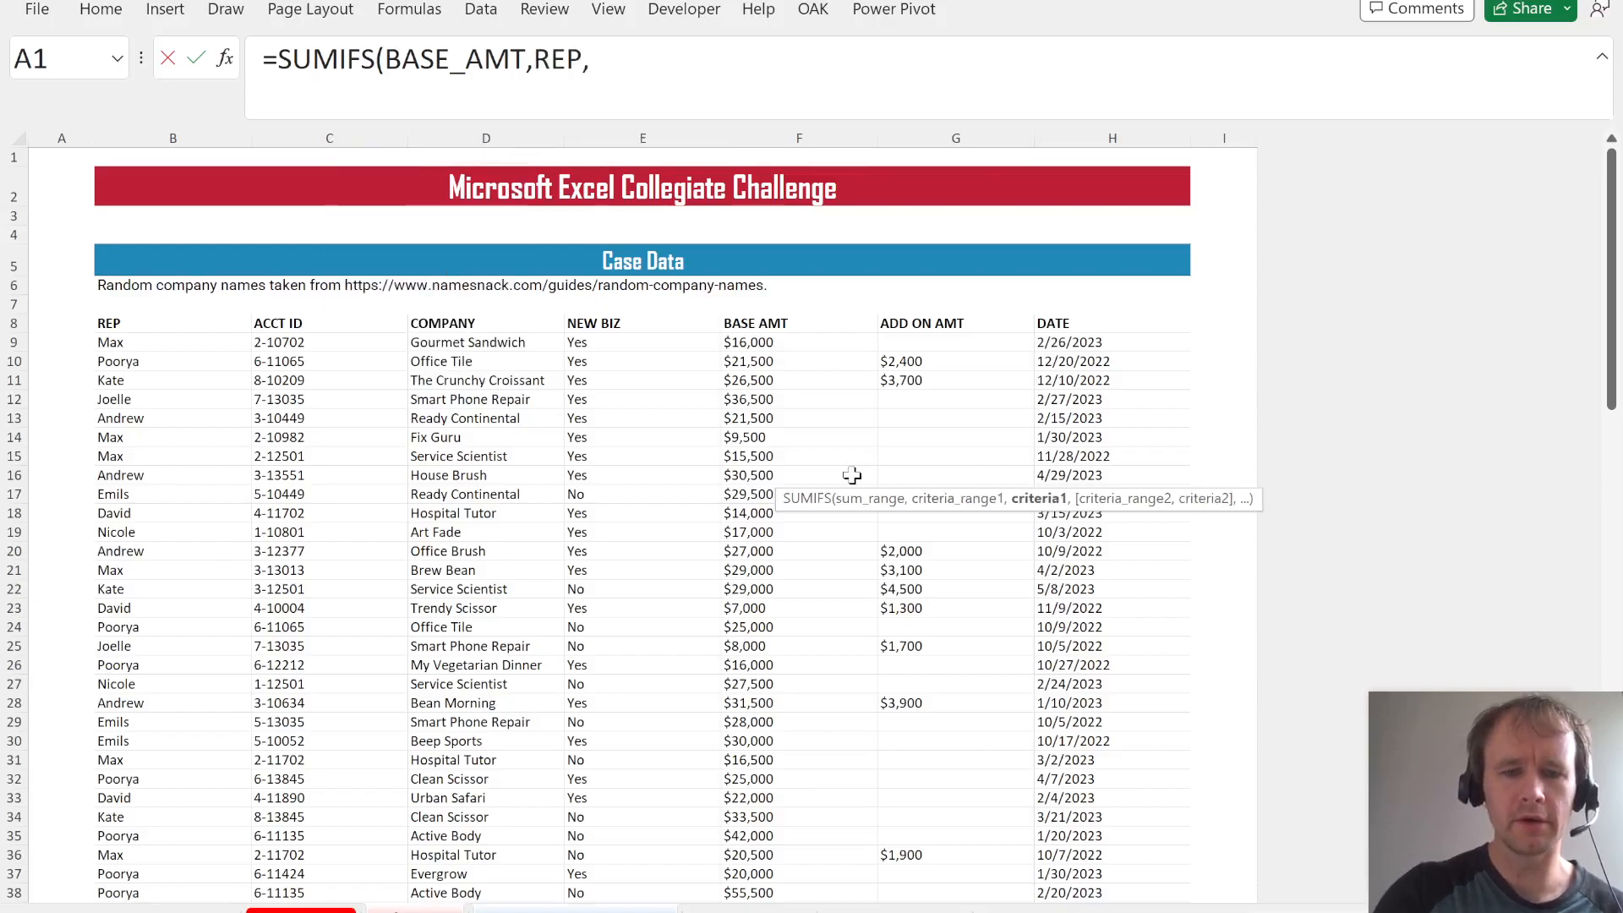
key("ctrl+Page_Down")
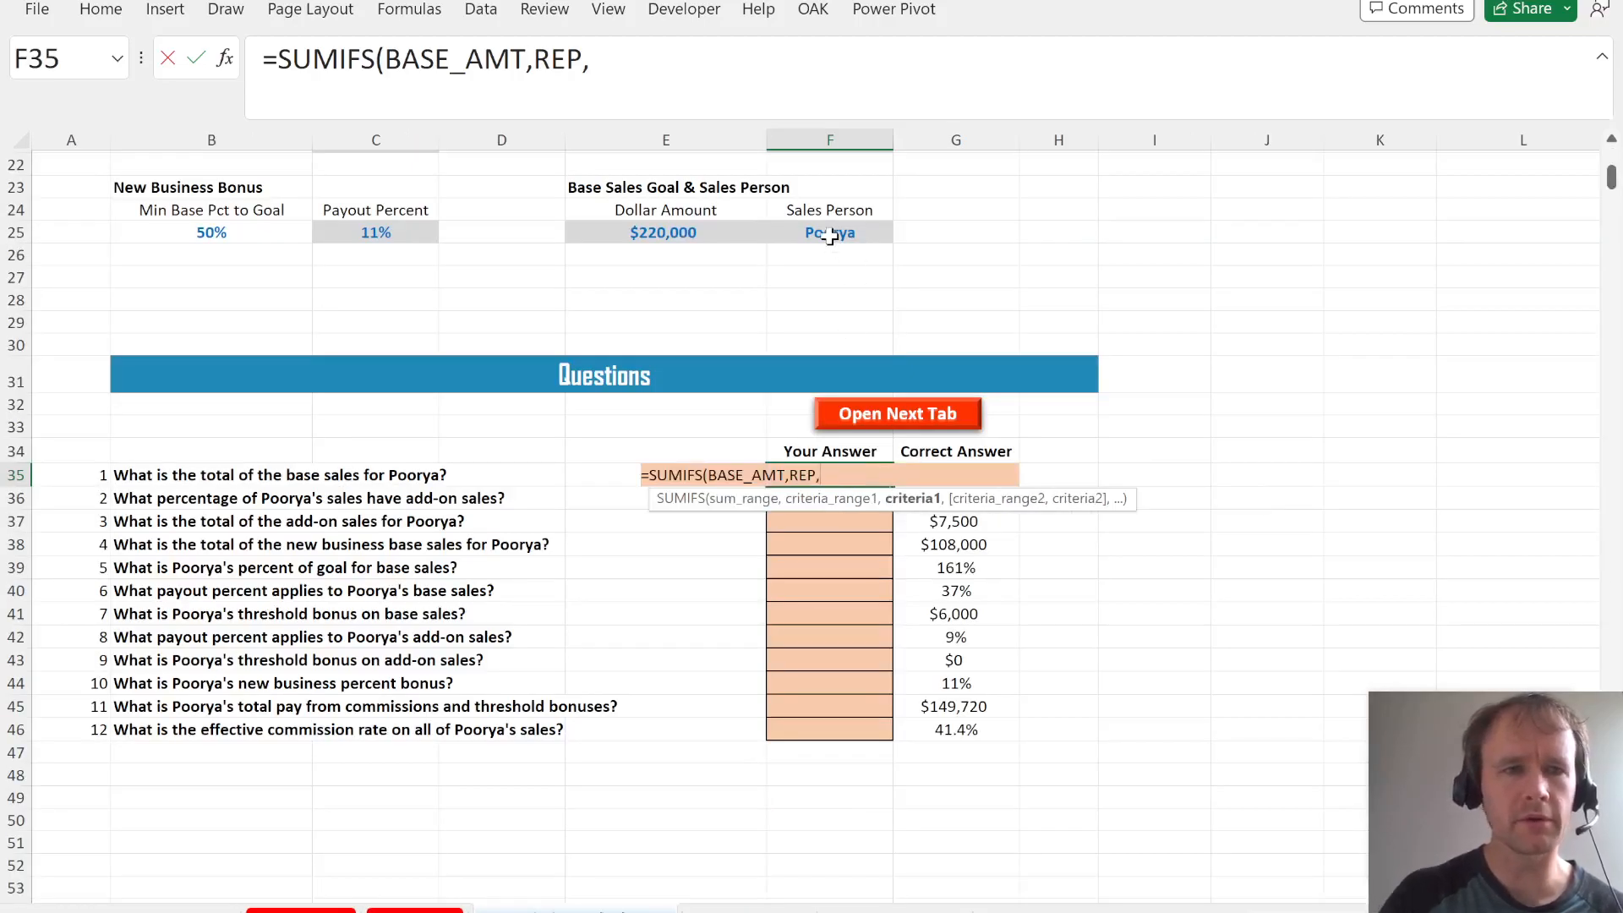
type("$F$25")
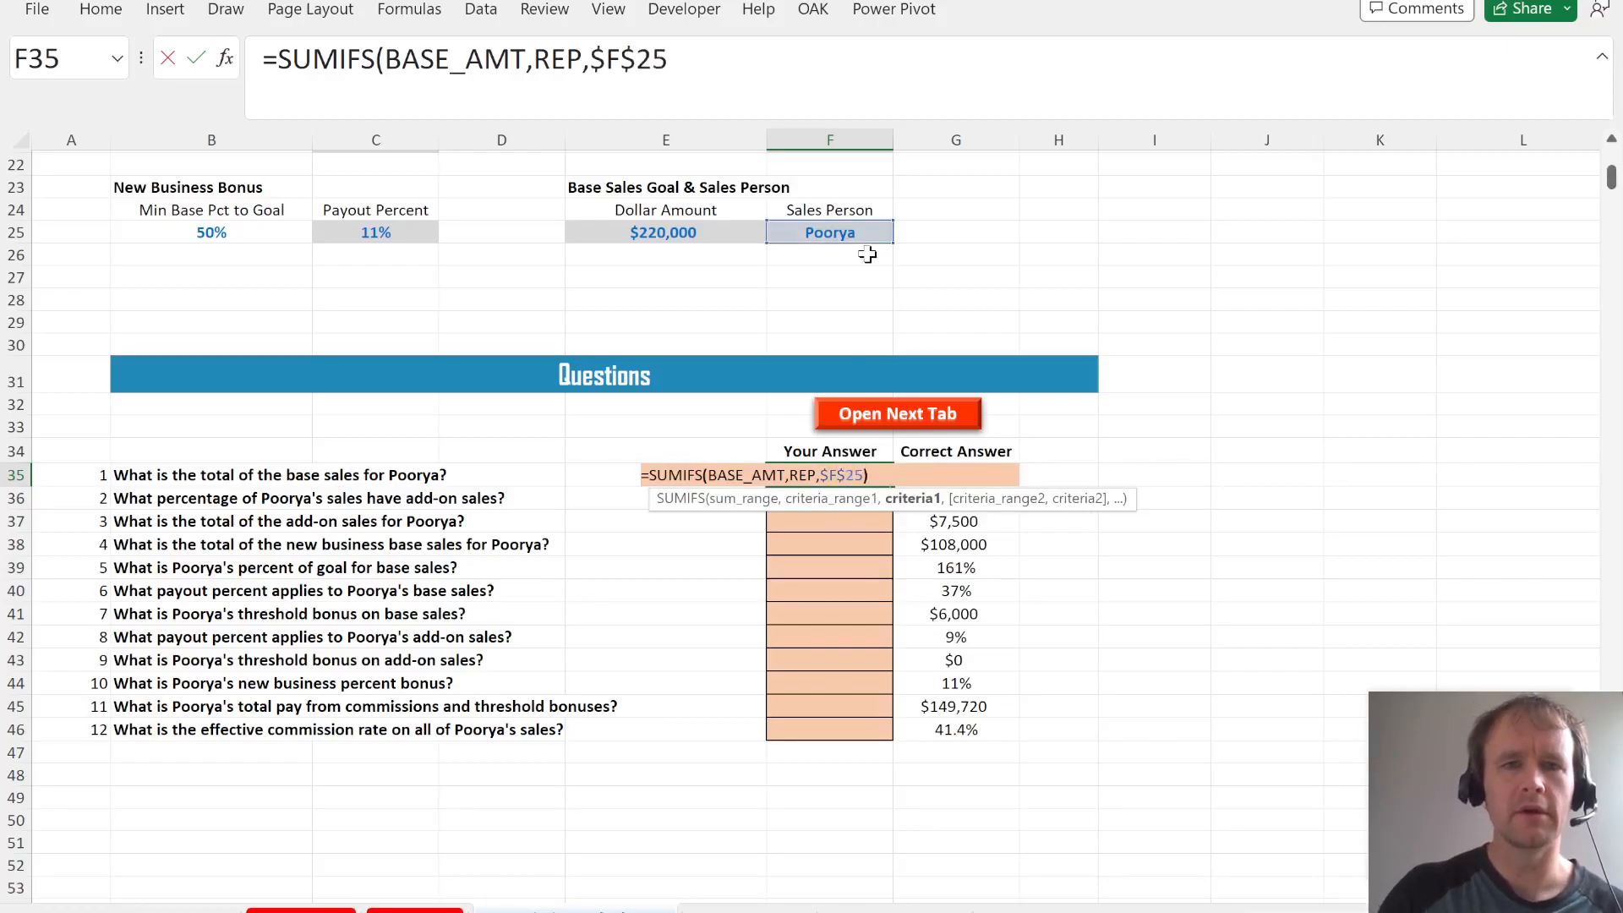
key("Return")
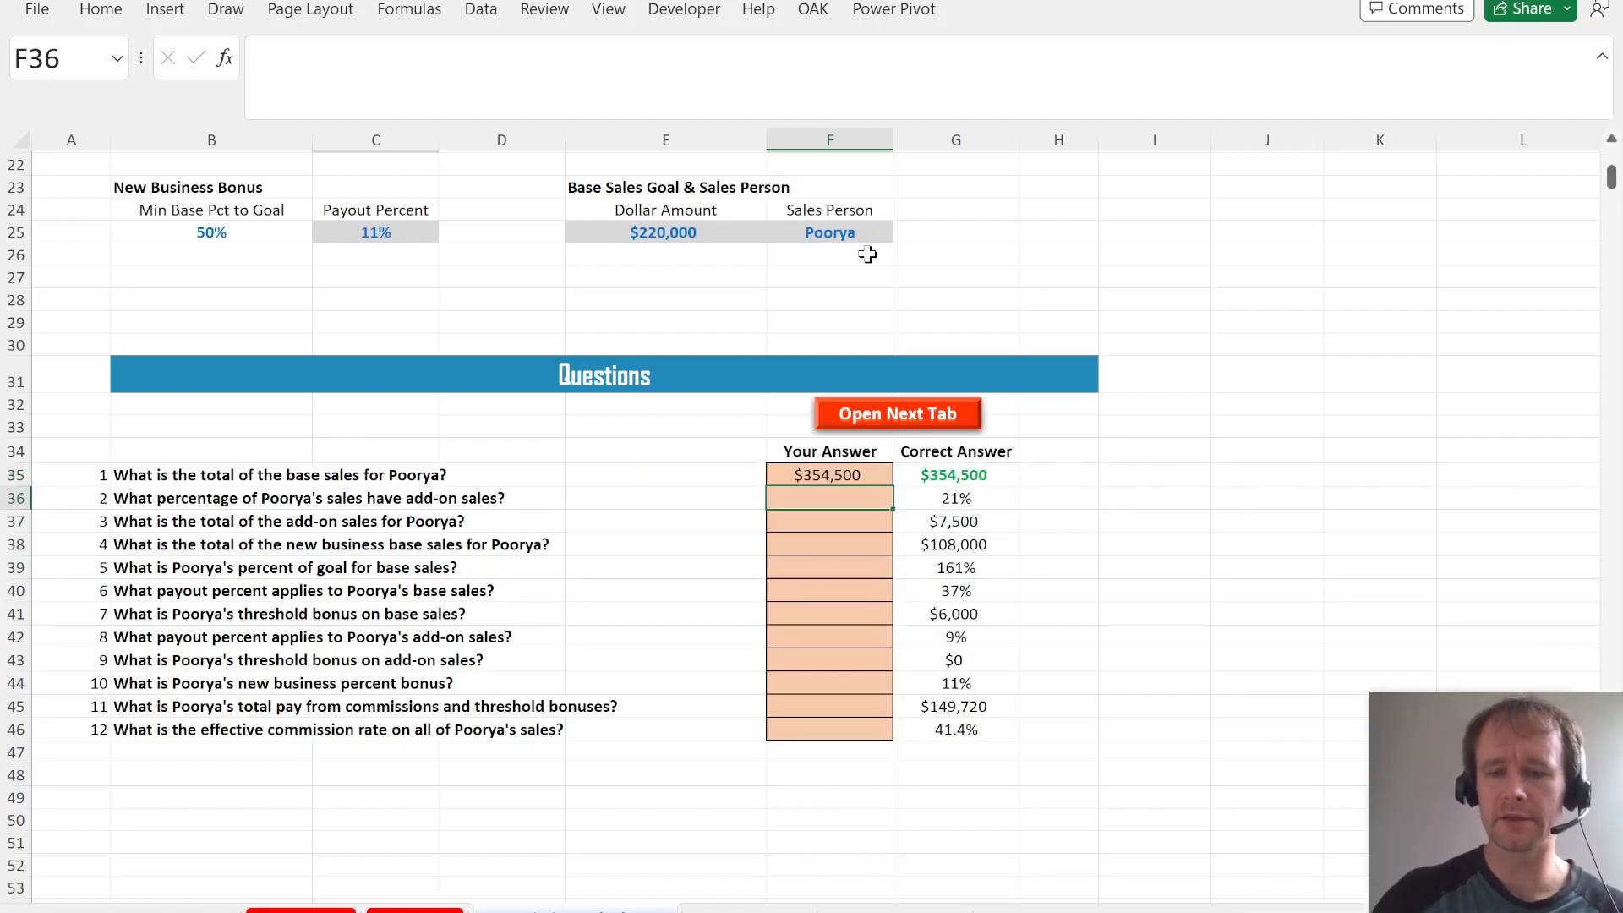
- Begin question 2 in F36 with =COUNTIFS(REP,$F$25,ADD_ON_AMT,">0") to count the salesperson's sales that have add-ons
type("=countifs")
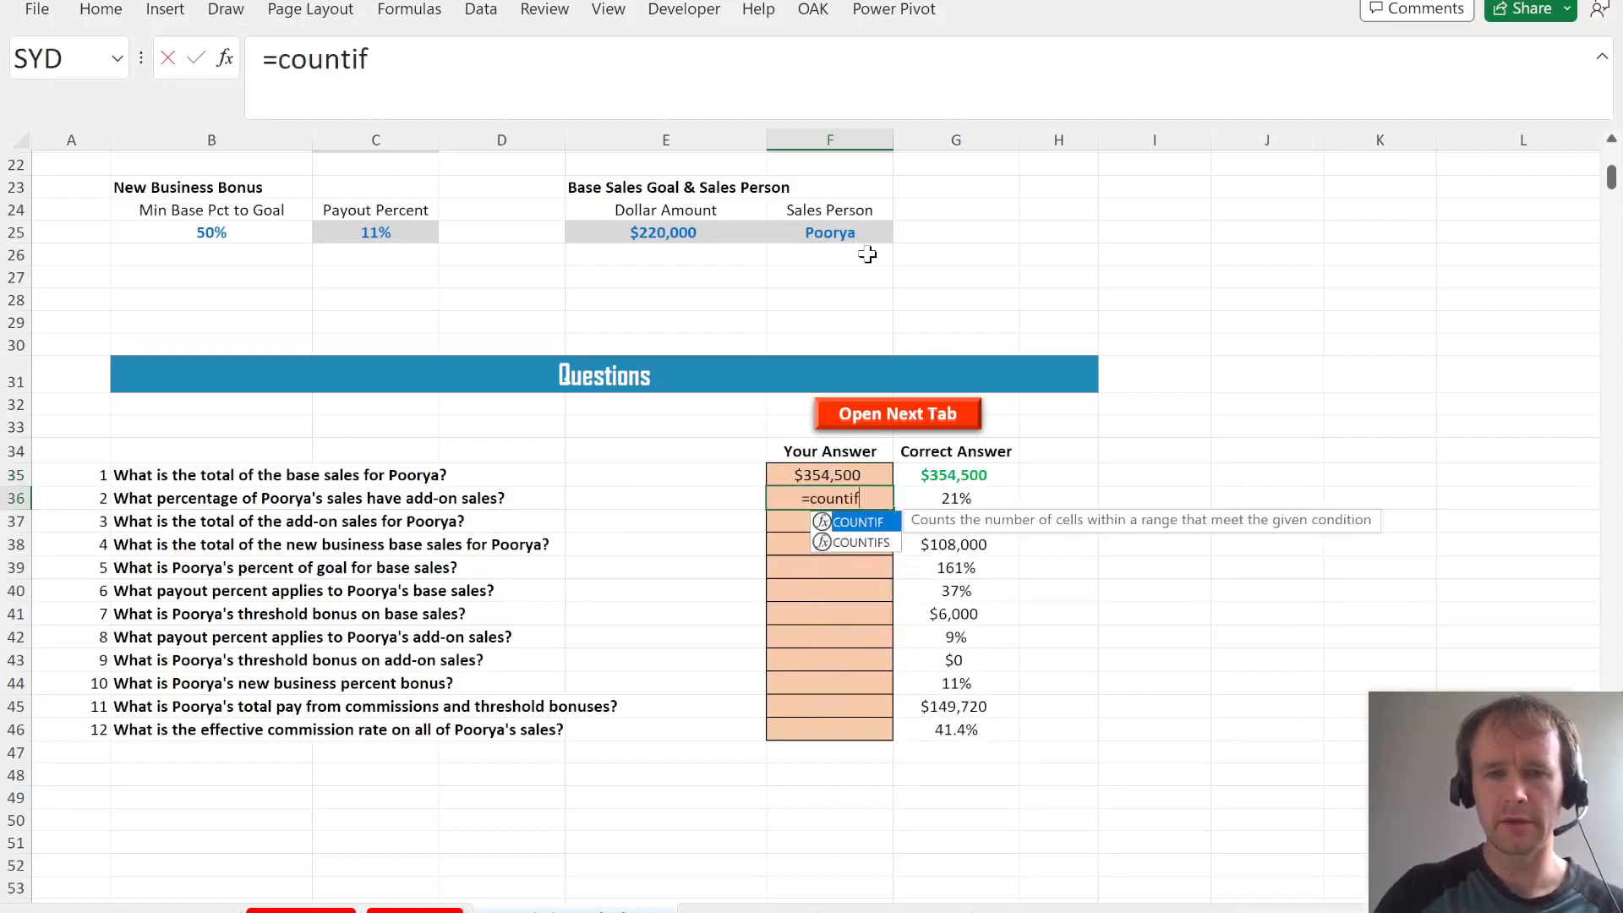
key("Tab")
key("ctrl+Page_Up")
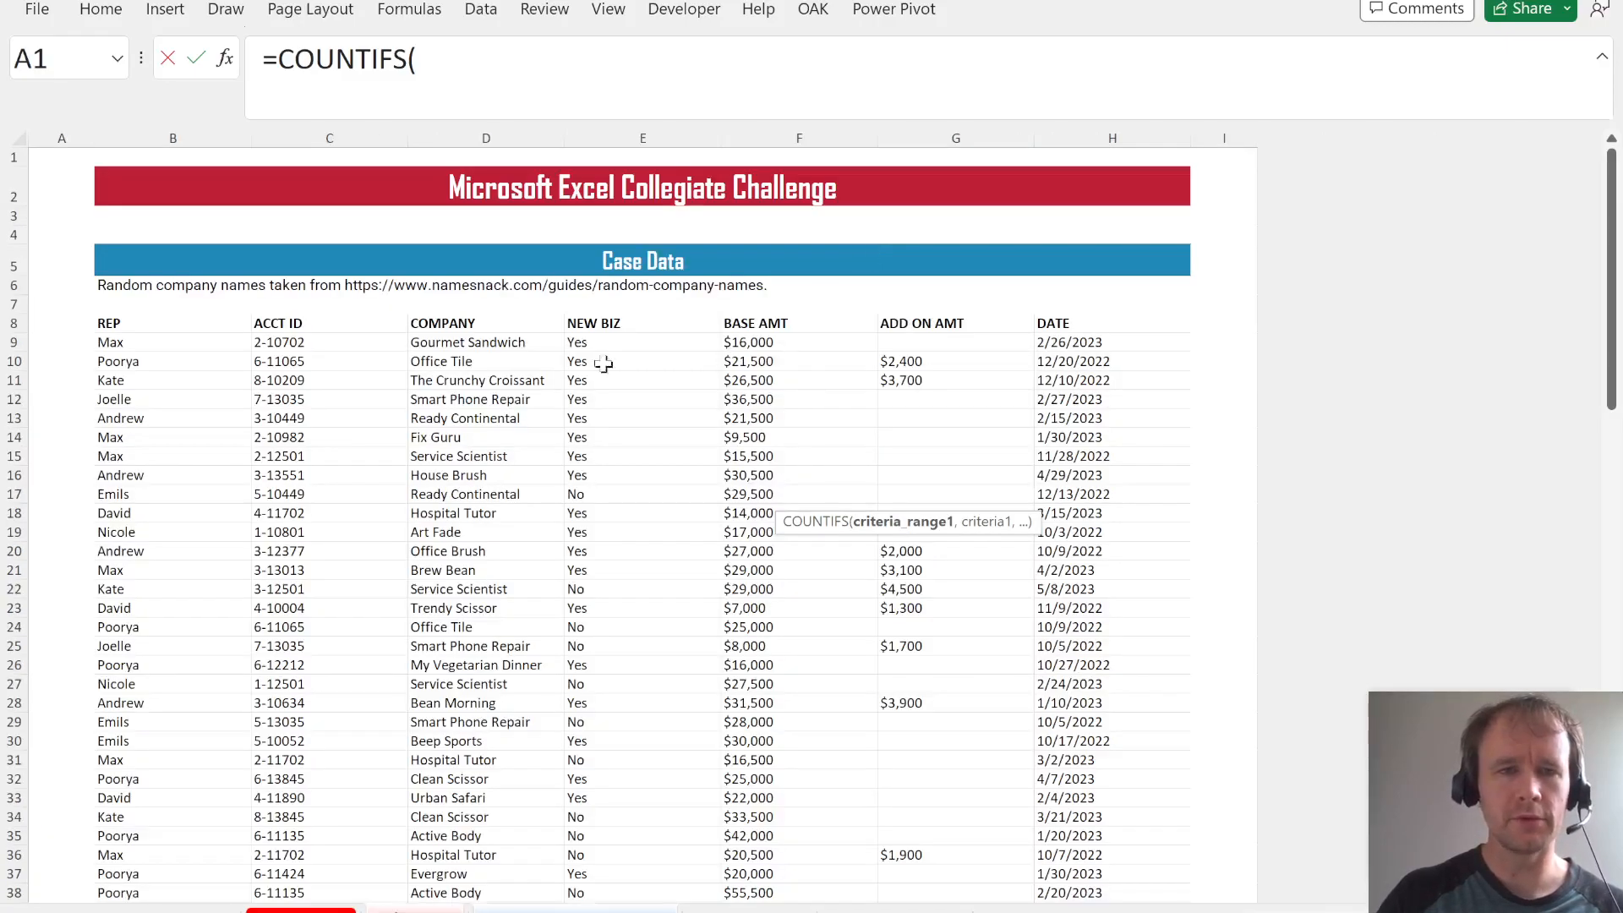
left_click(163, 345)
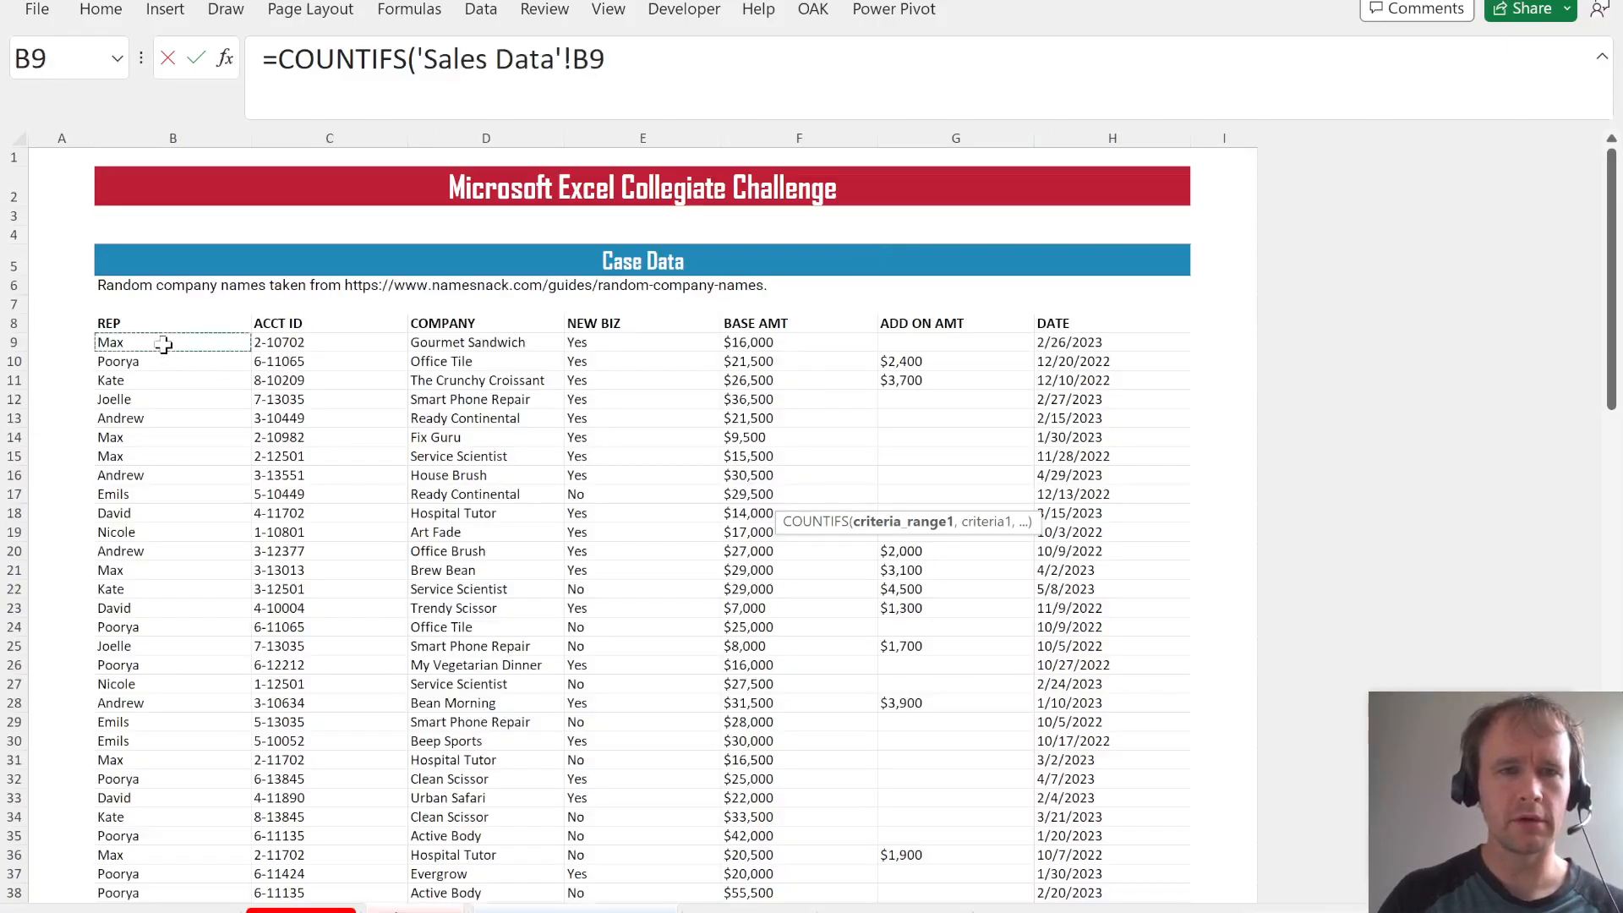
key("ctrl+shift+Down")
type(",$F$25,")
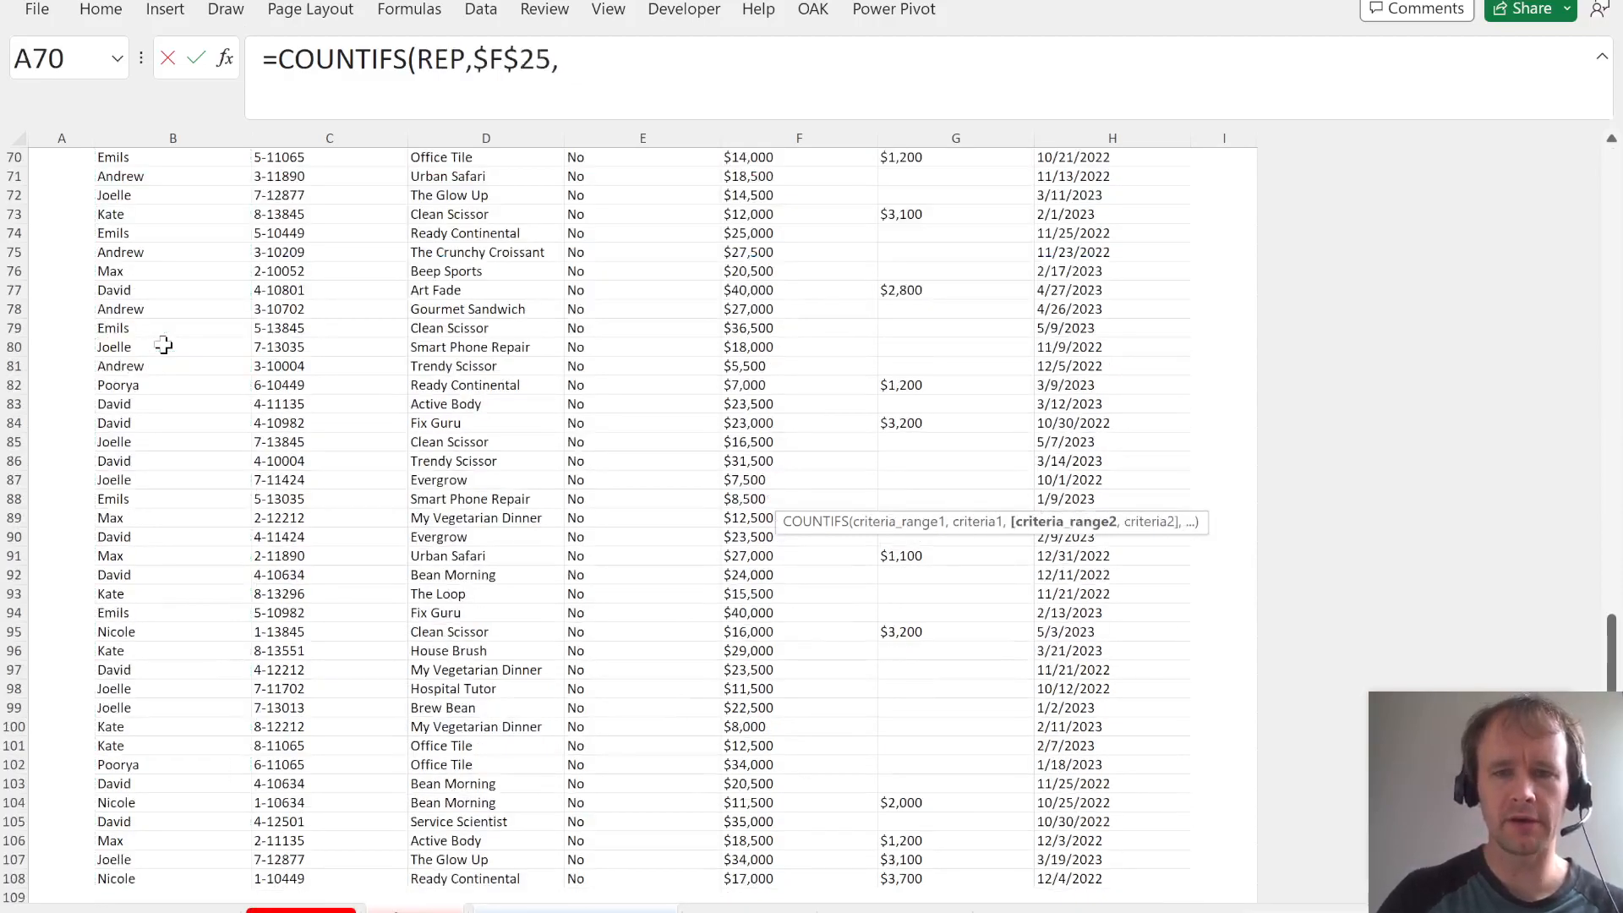
scroll(558, 321, "up", 20)
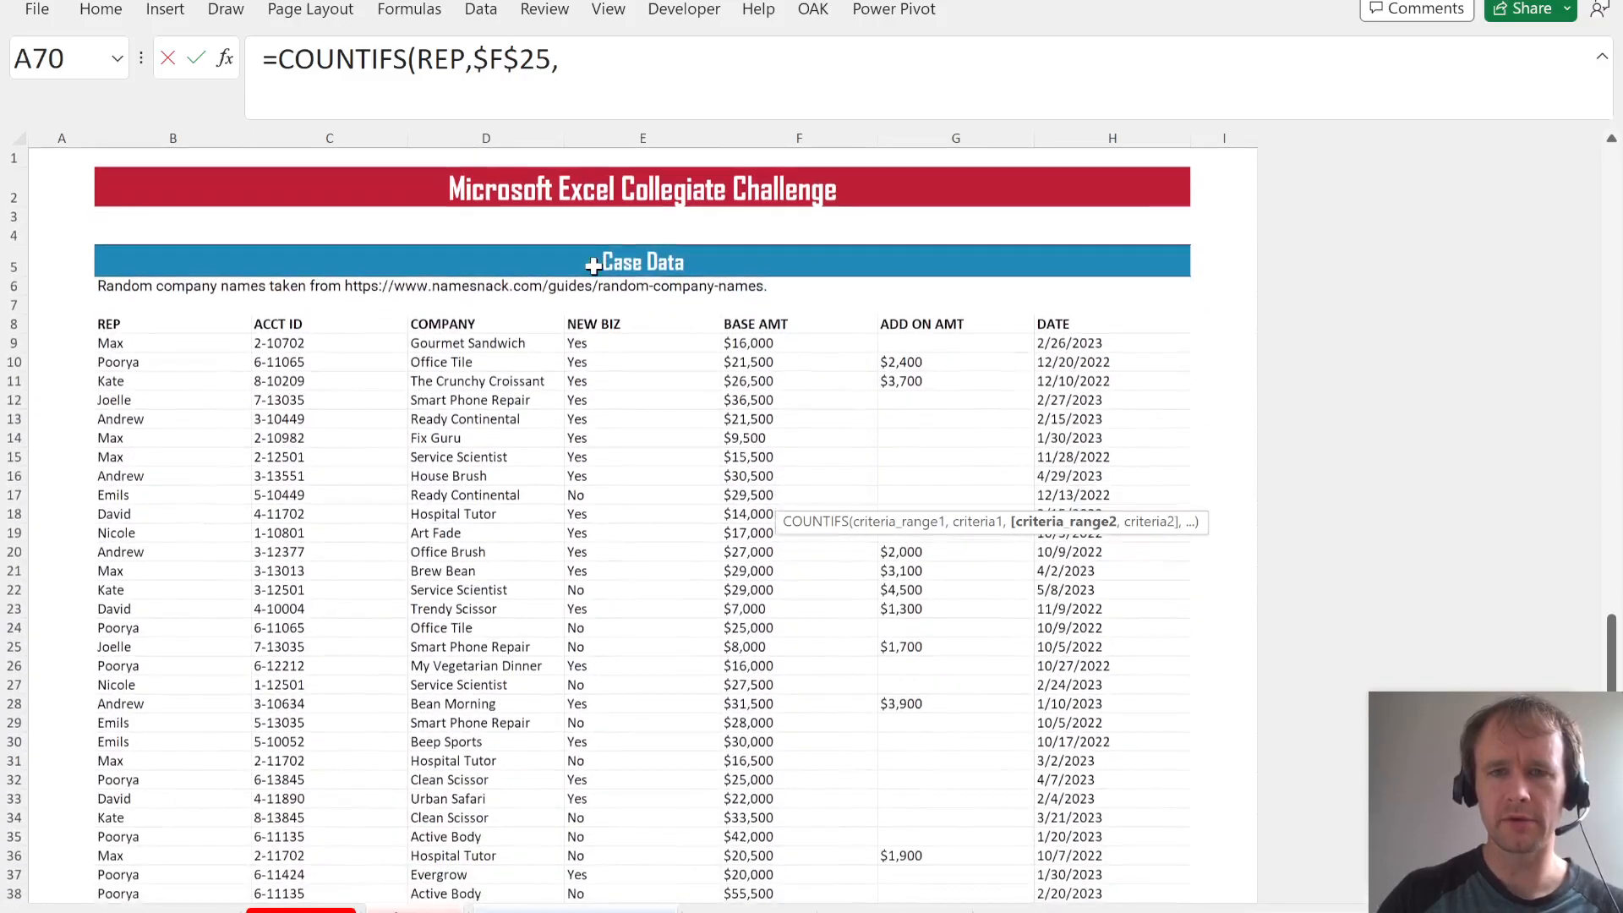
type("ad")
key("Tab")
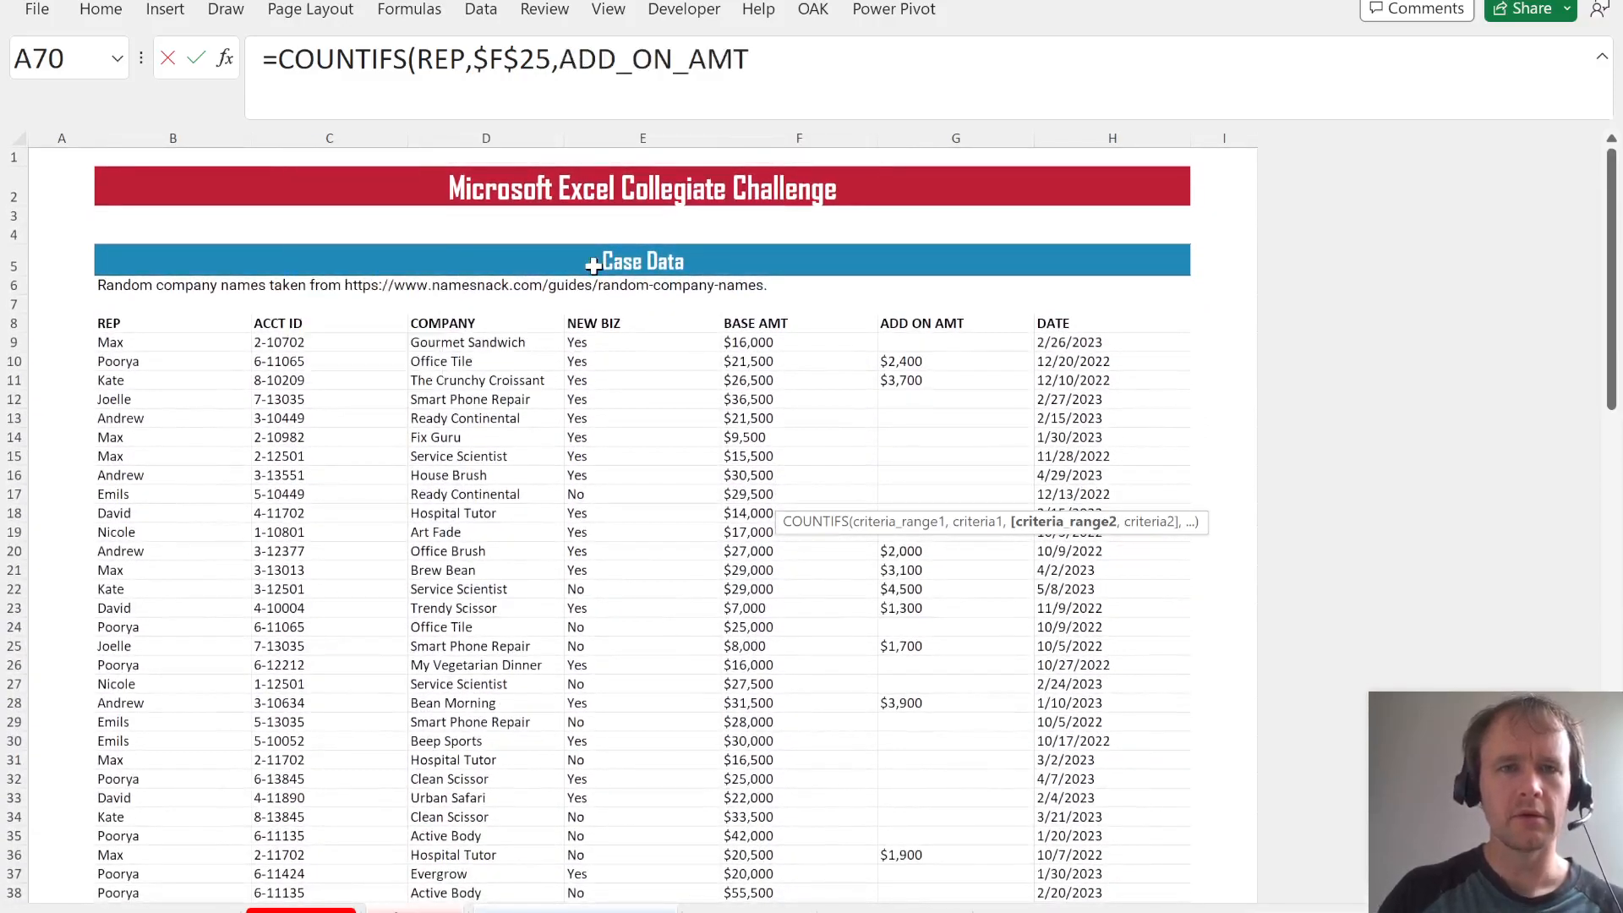
type(",\">0\")")
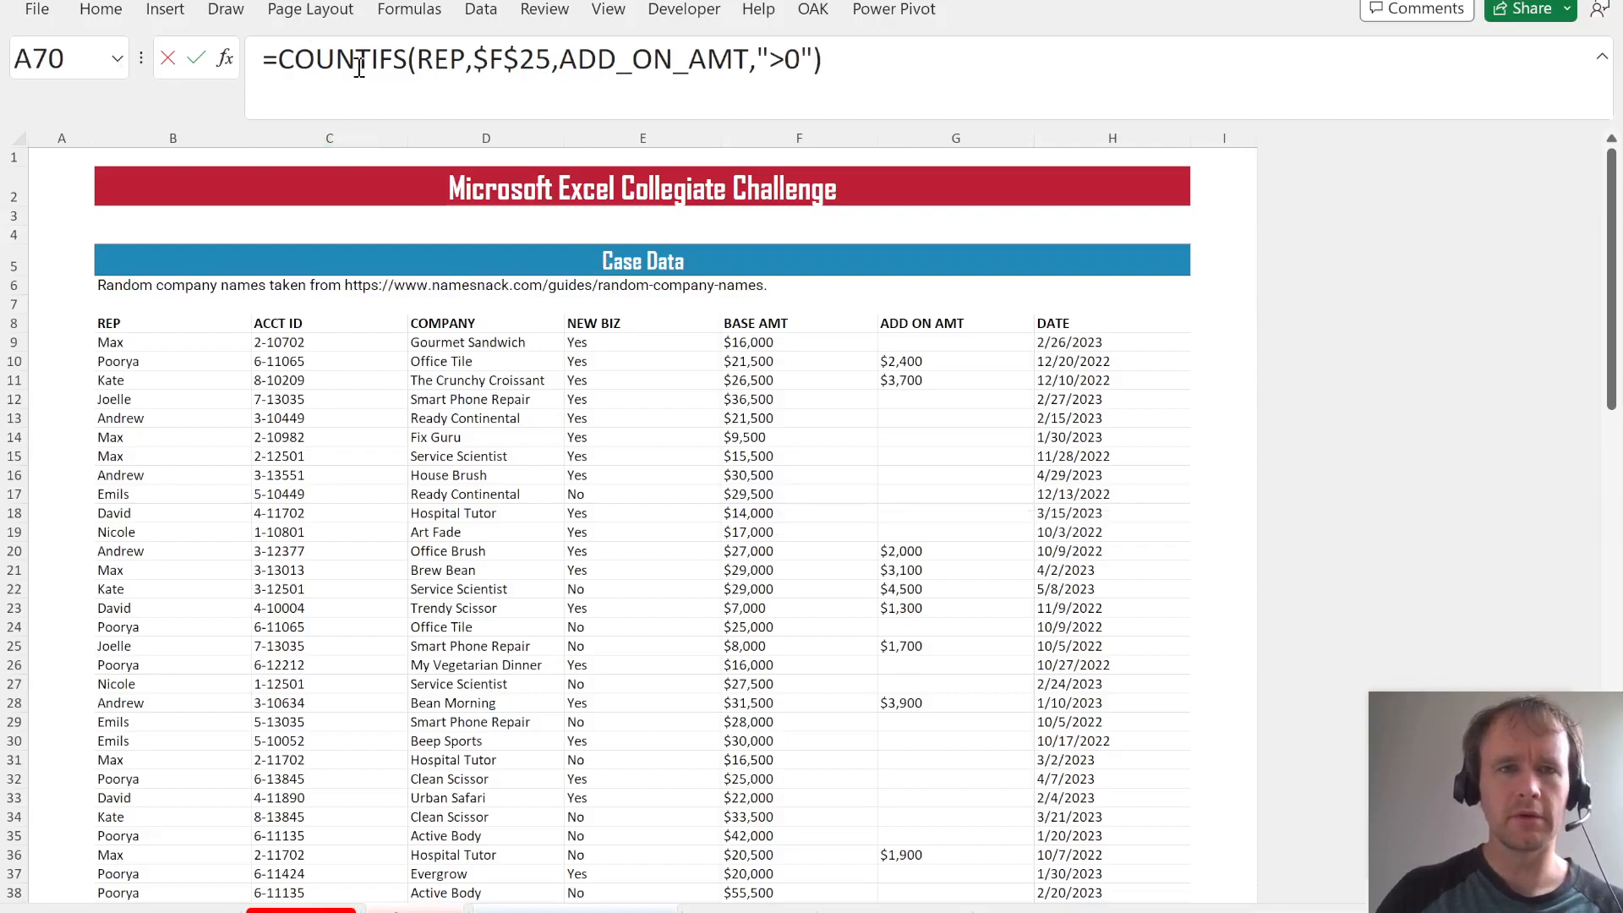
- Complete the F36 percentage by dividing the add-on count by the salesperson's total sales count, COUNTIFS(REP,$F$25)
left_click(278, 77)
key("shift+End")
key("ctrl+c")
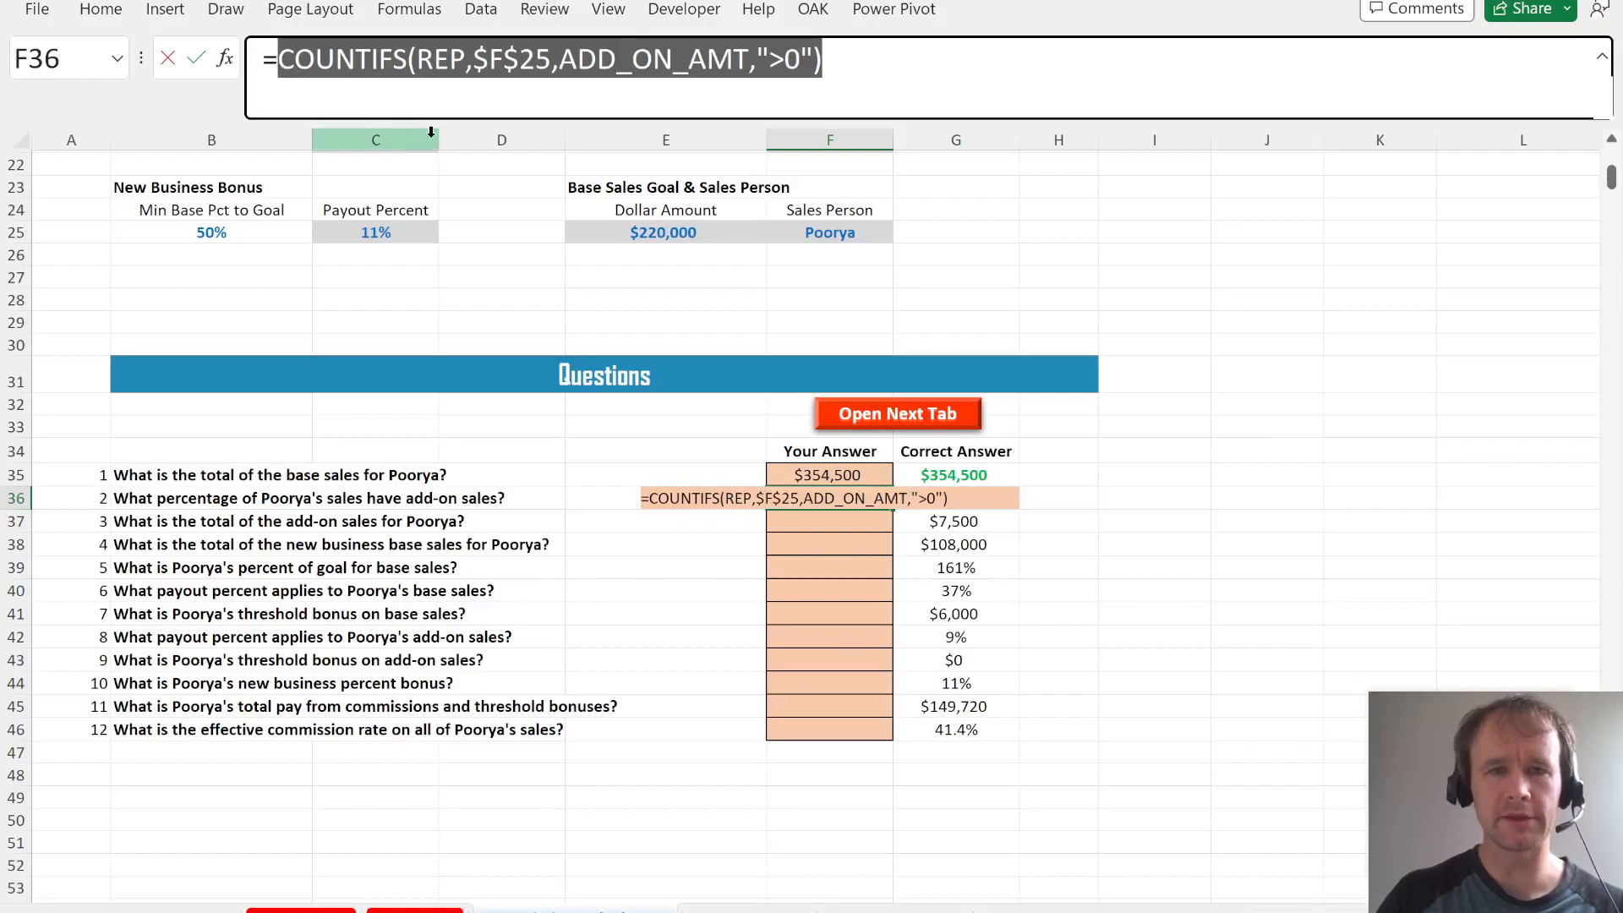
key("End")
key("ctrl+v")
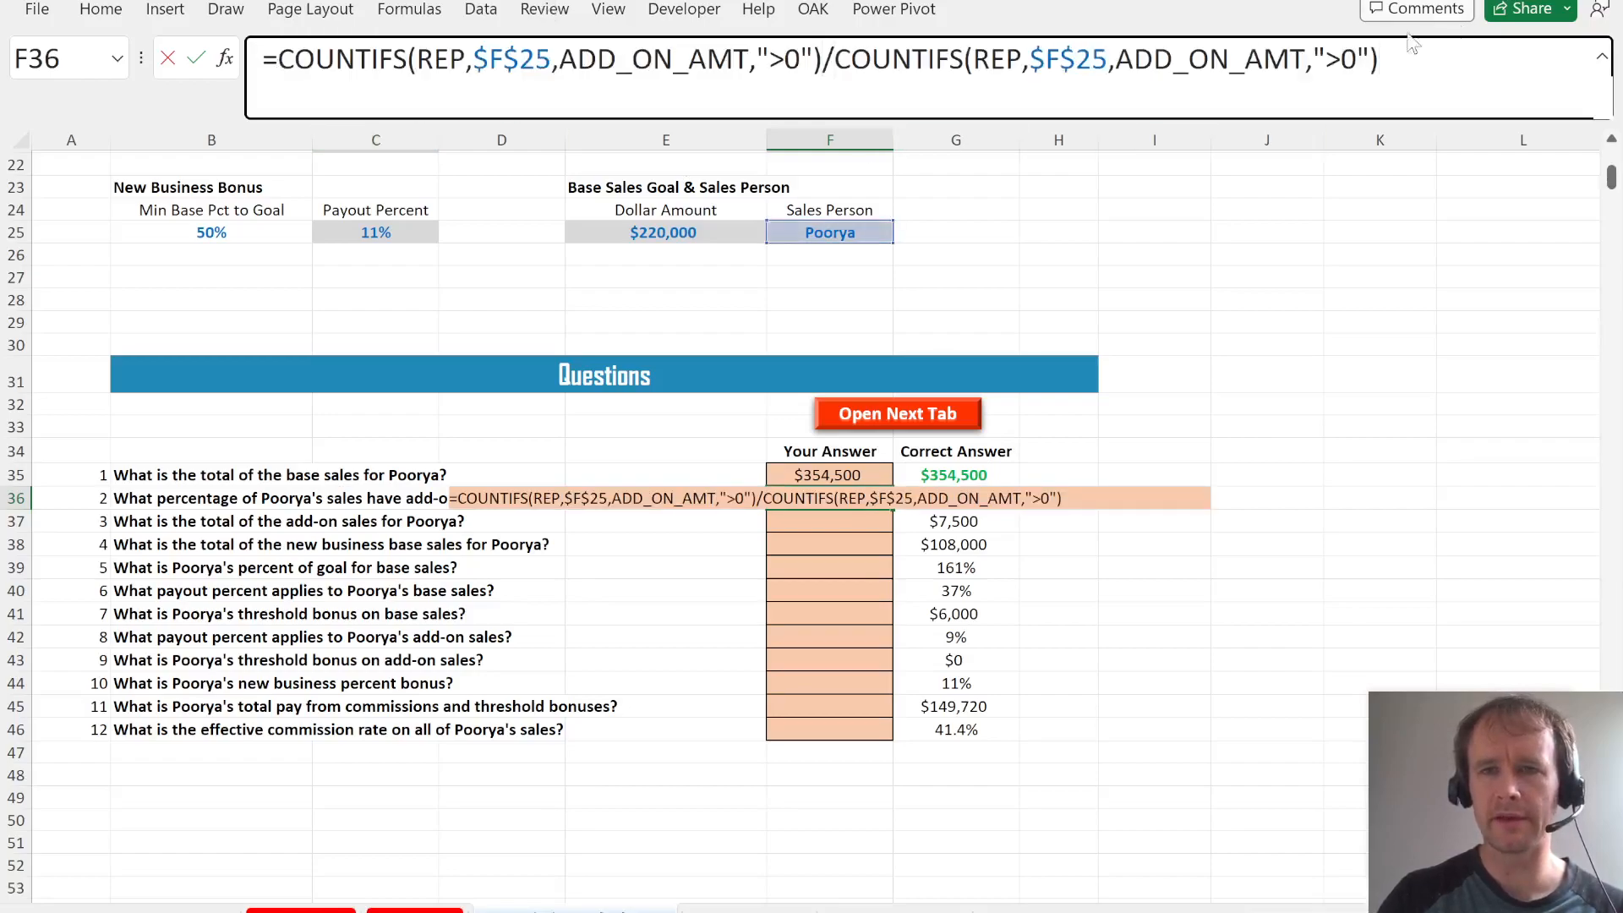
left_click_drag(1108, 59, 1453, 119)
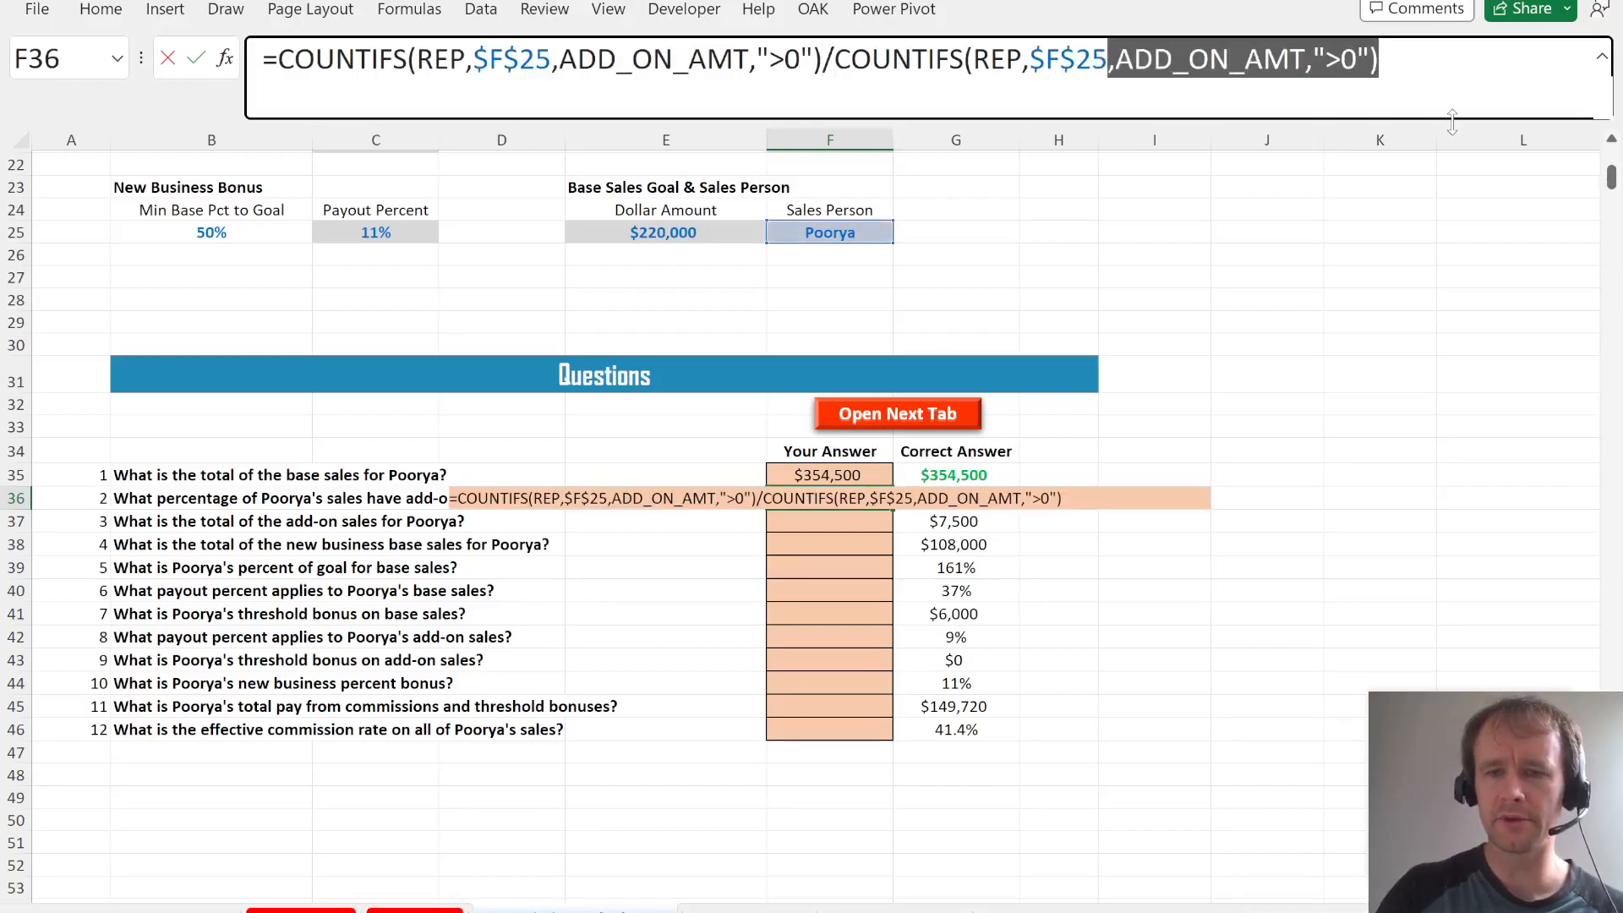
key("Delete")
key("Return")
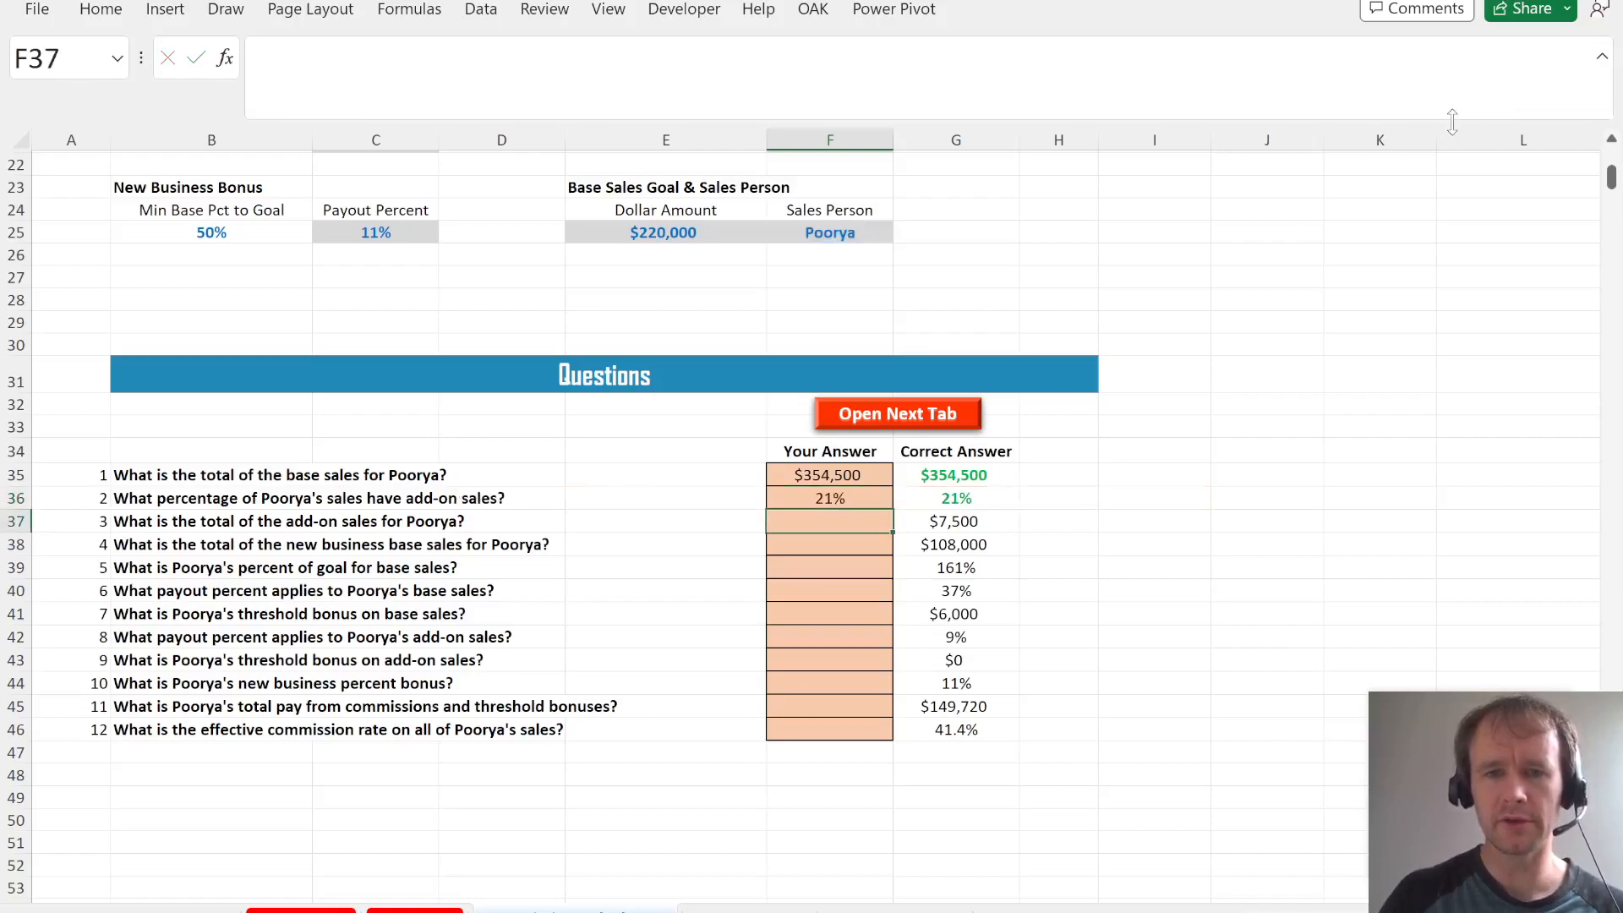
- Answer question 3 in F37 with the total add-on sales formula =SUMIFS(ADD_ON_AMT,REP,$F$25)
key("Down")
key("Up")
type("=sumifs")
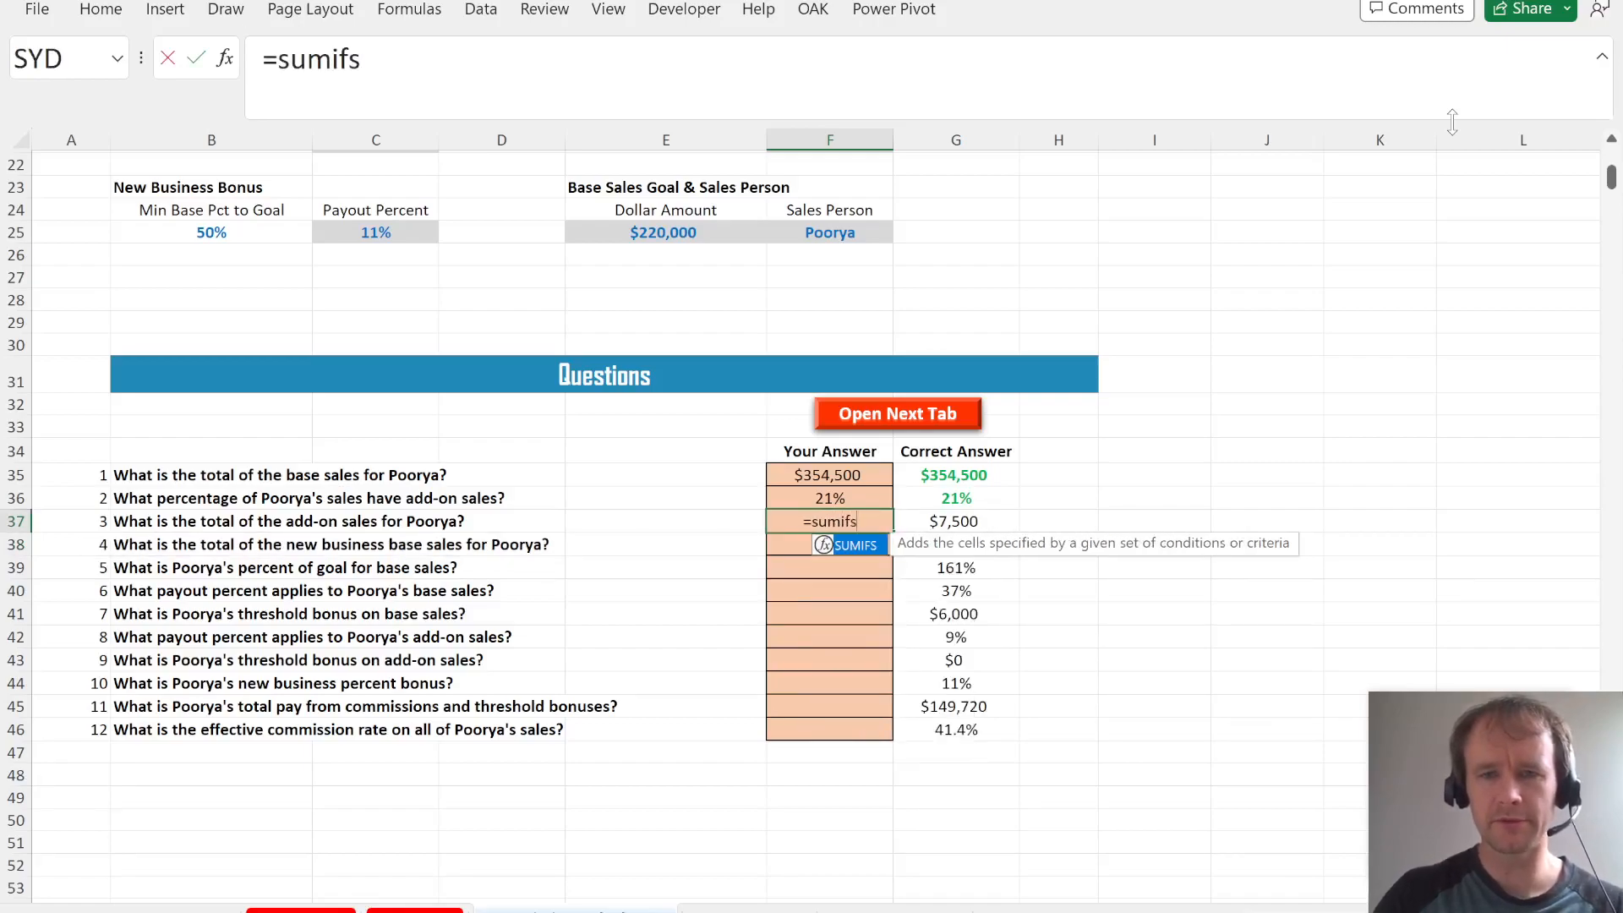
key("Tab")
type("add")
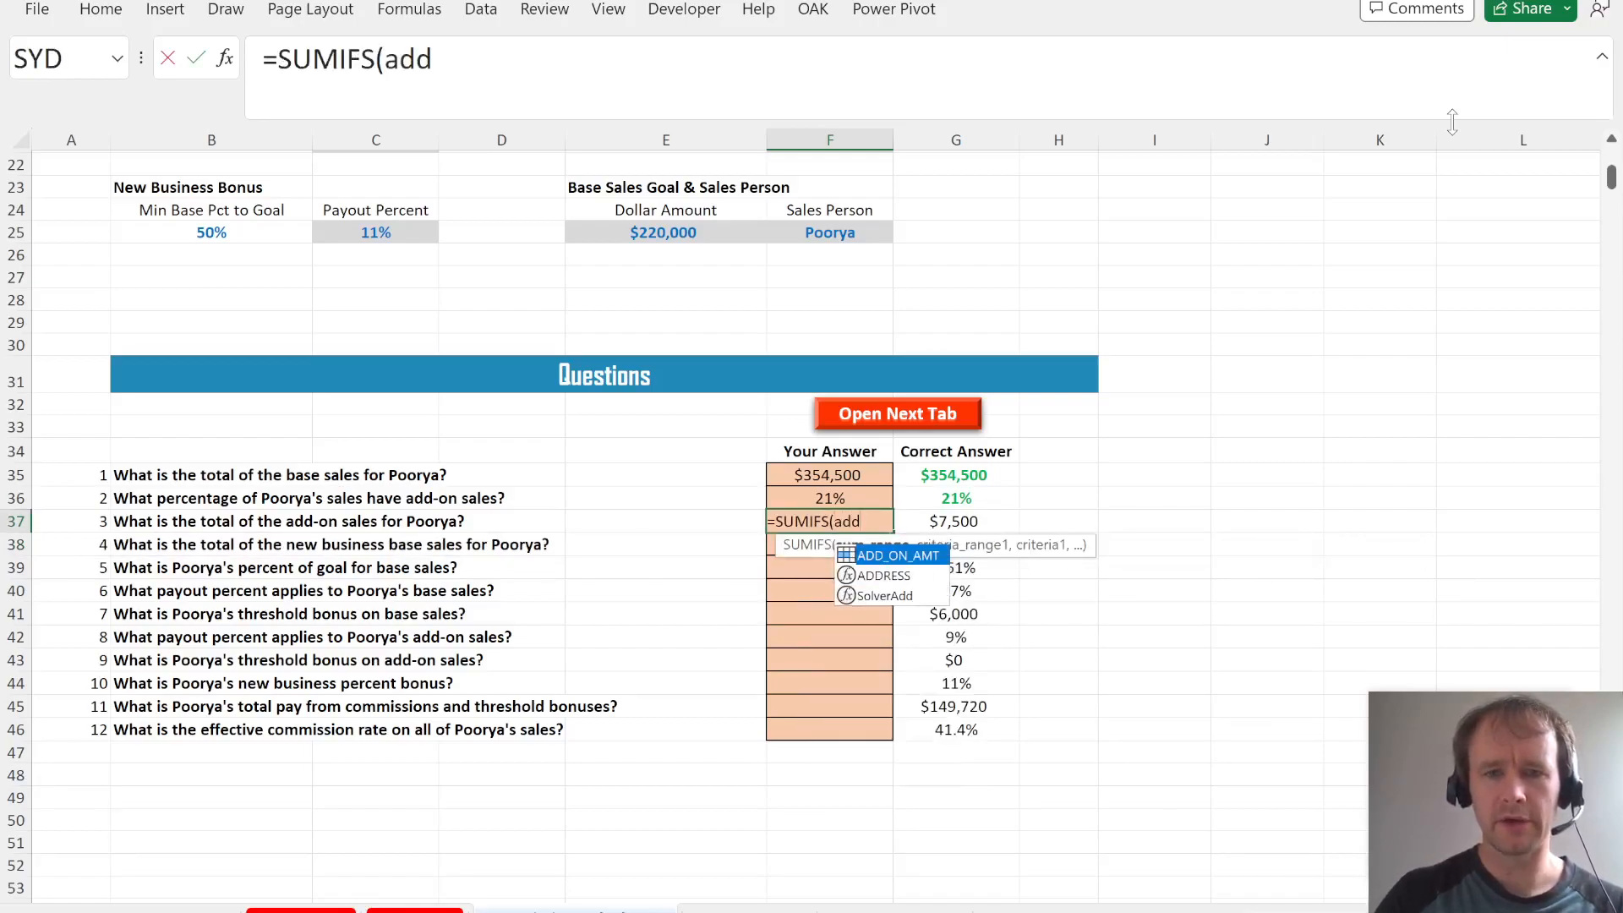
key("Tab")
type(",rep,")
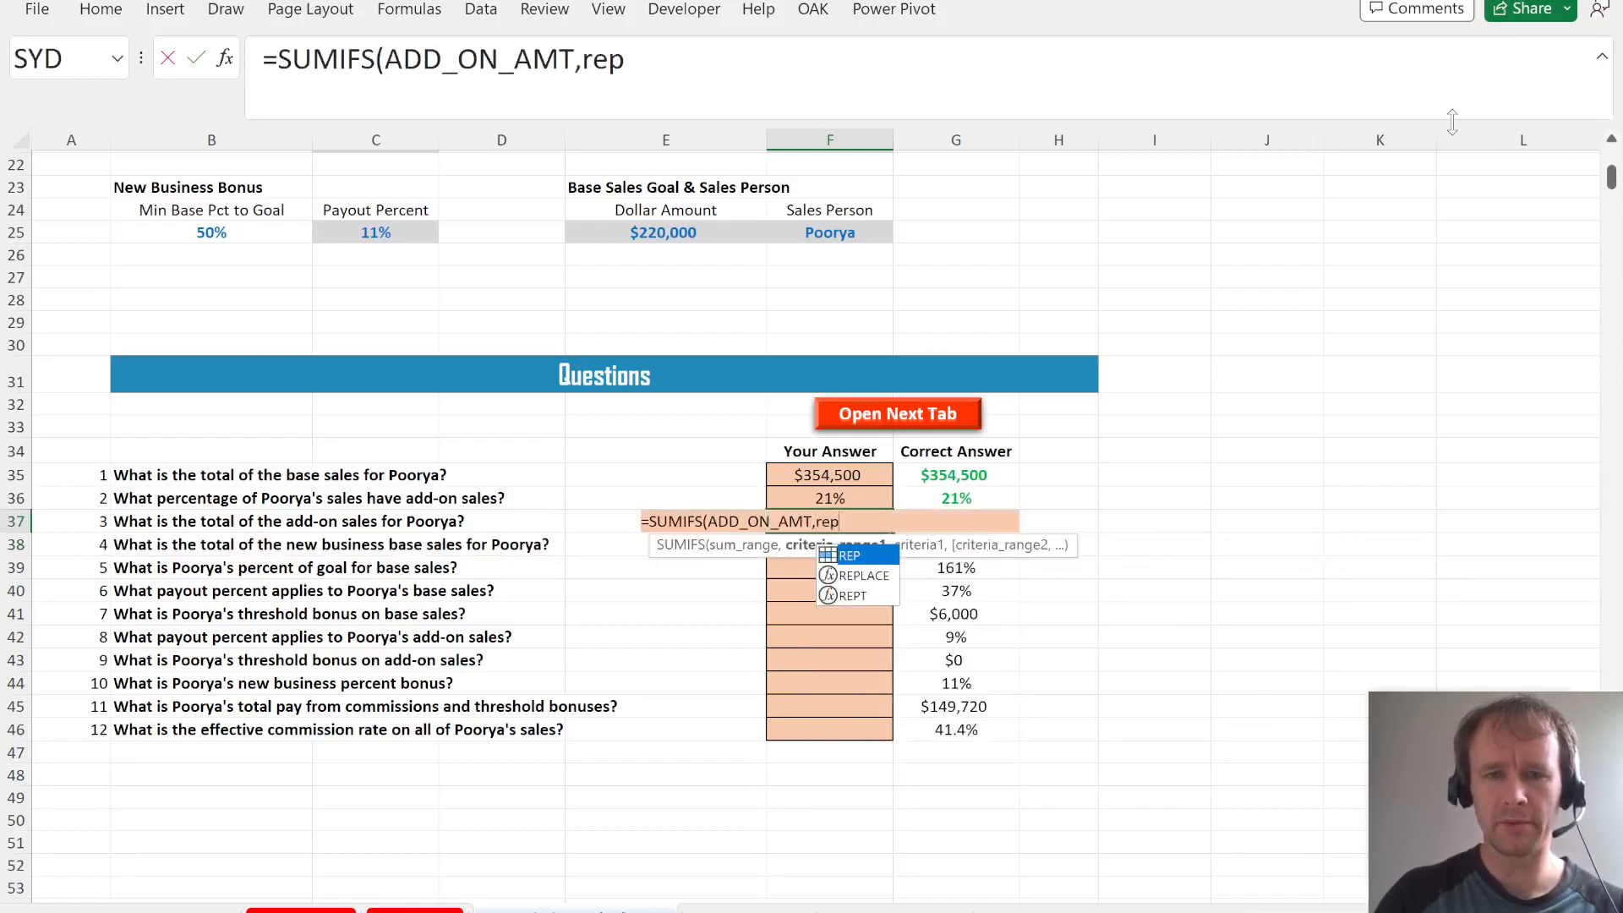
left_click(812, 234)
key("F4")
key("Return")
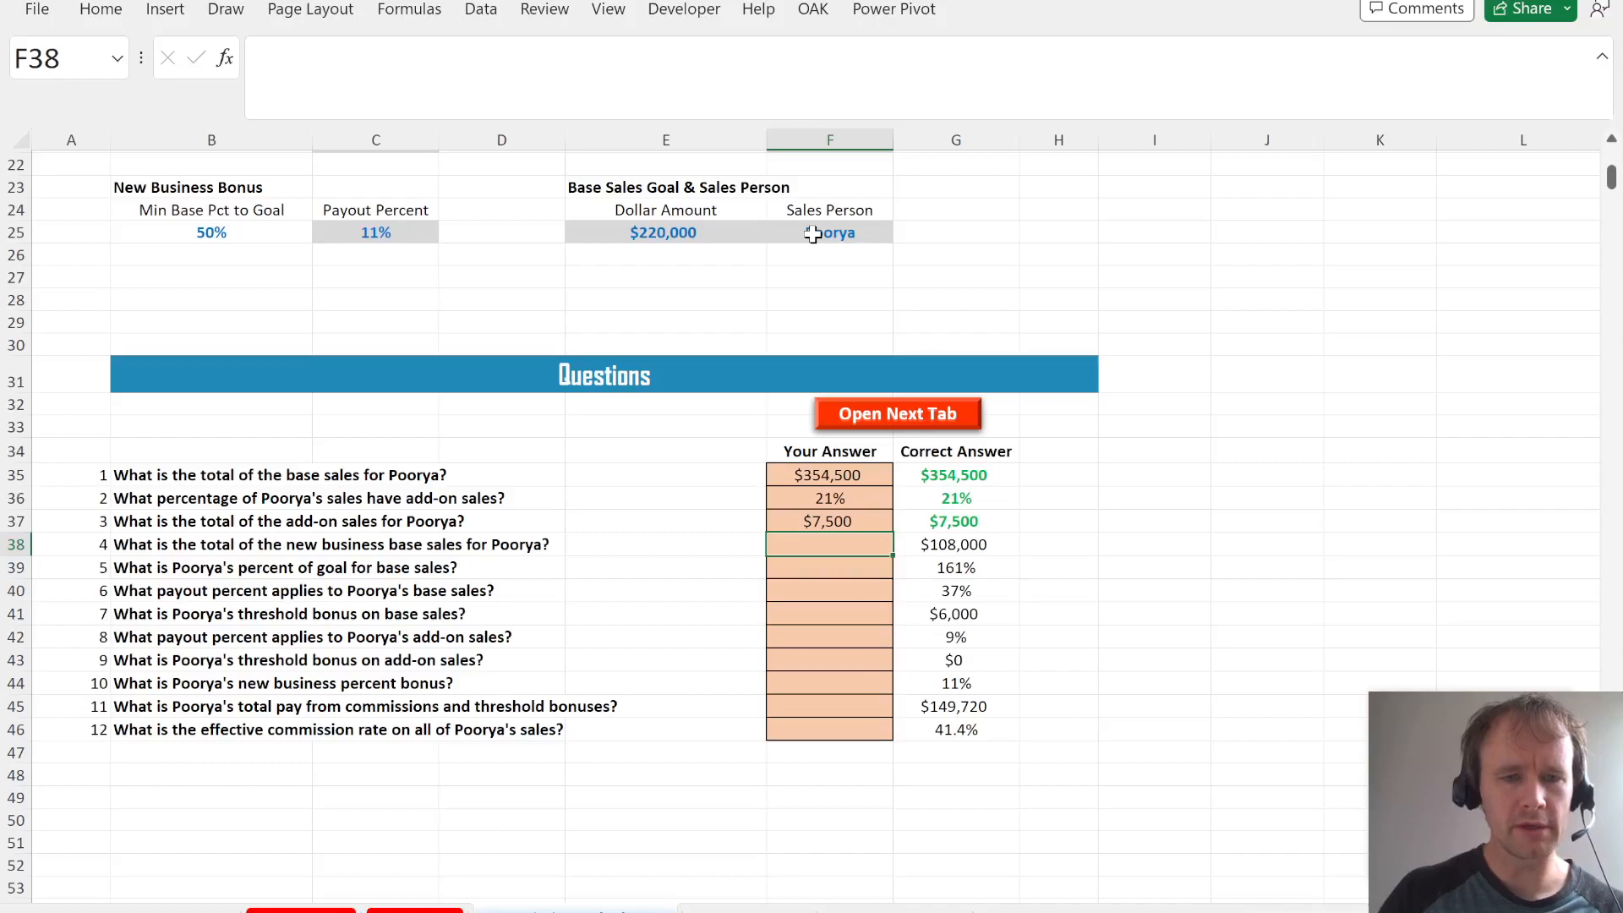
- Begin question 4 in F38 with a SUMIFS of BASE_AMT, matching REP to the sales person in $F$25
key("ctrl+Page_Up")
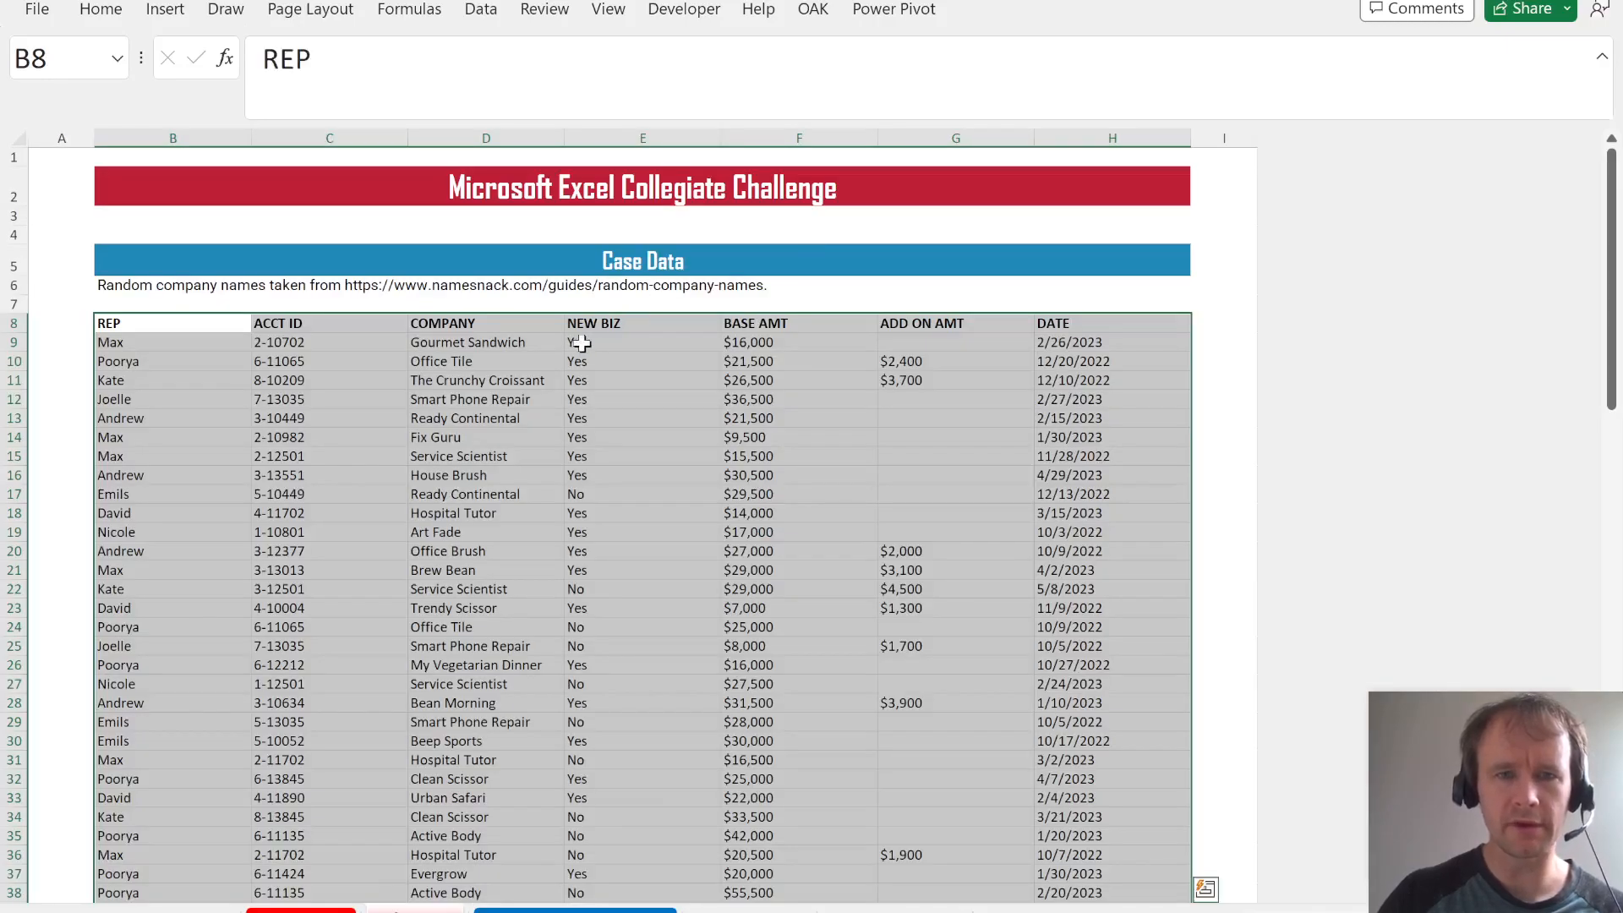
key("ctrl+Page_Down")
type("=sum")
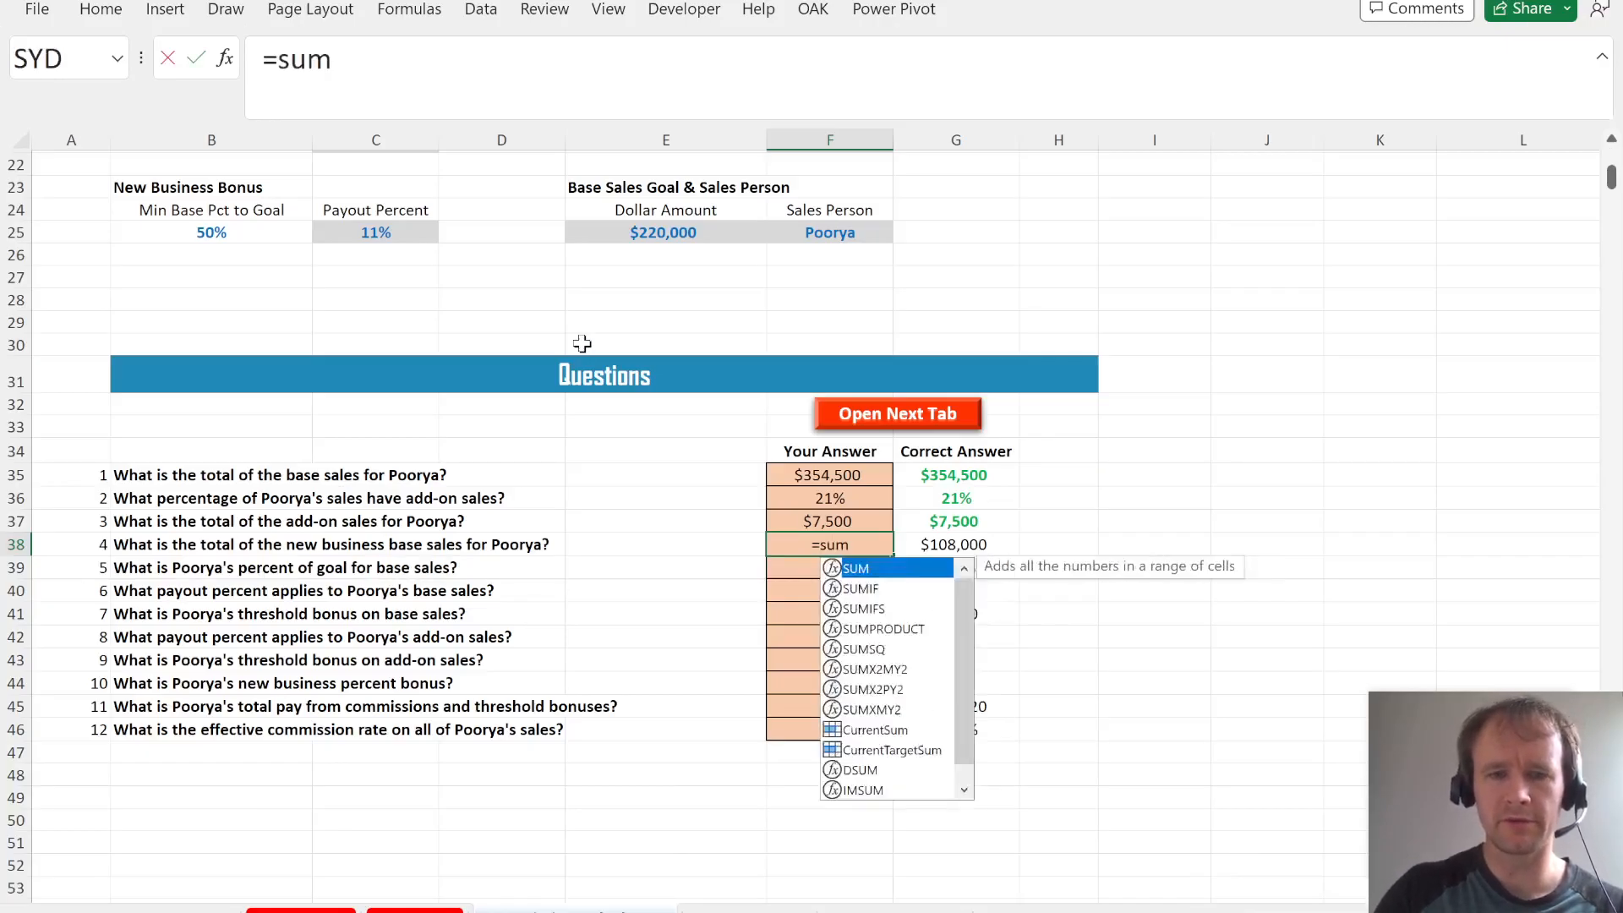
type("ifs")
key("Tab")
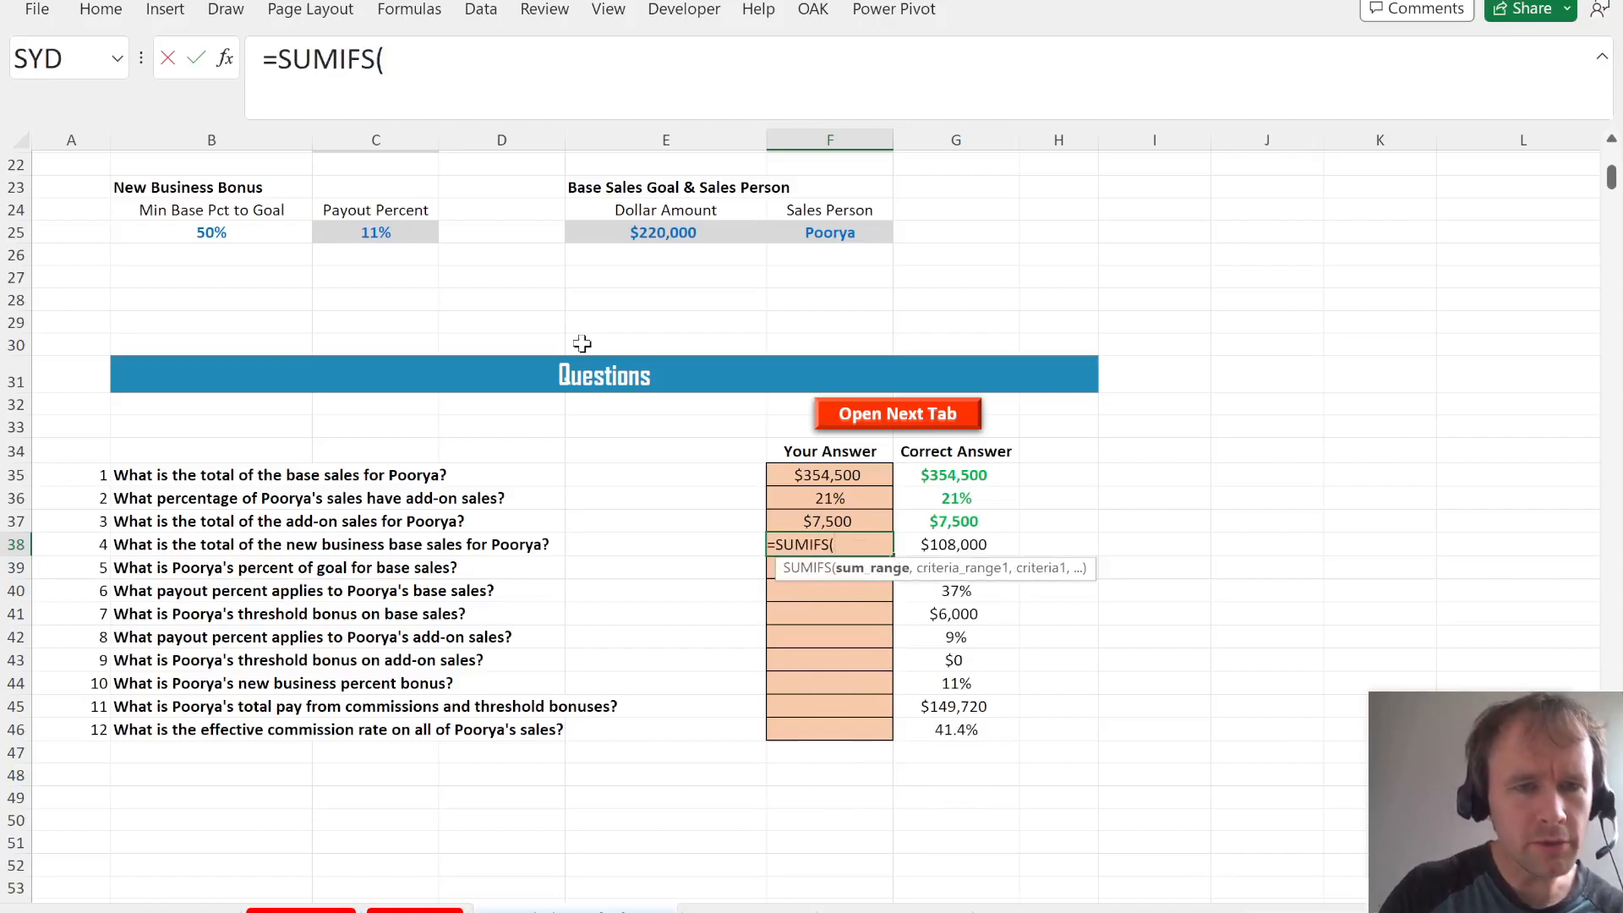
type("bas")
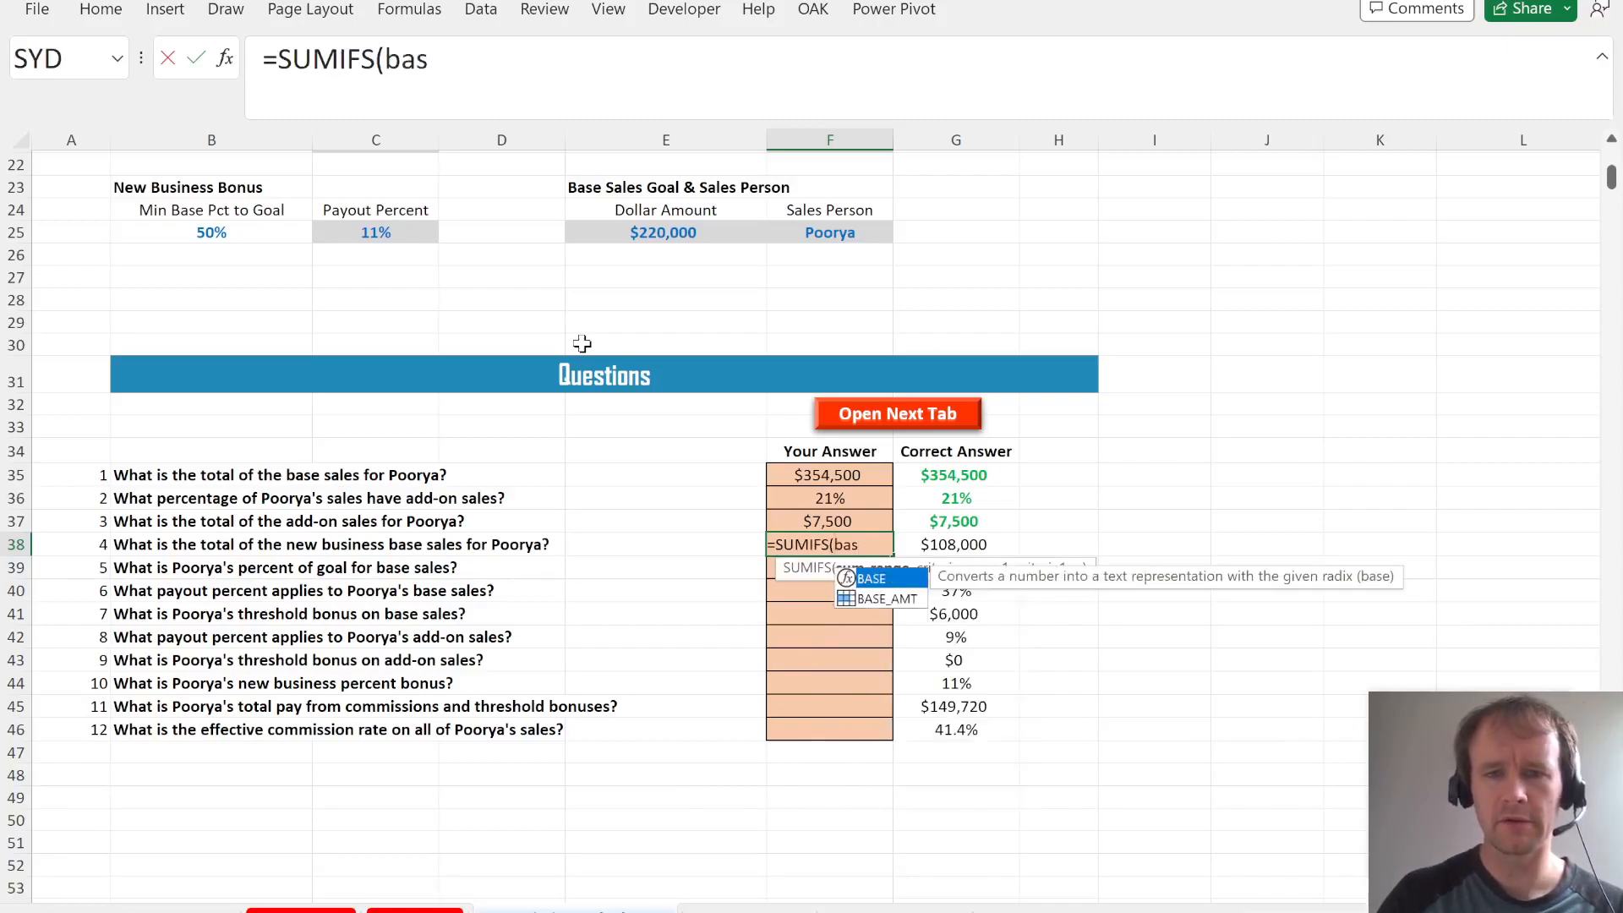
key("Down")
key("Tab")
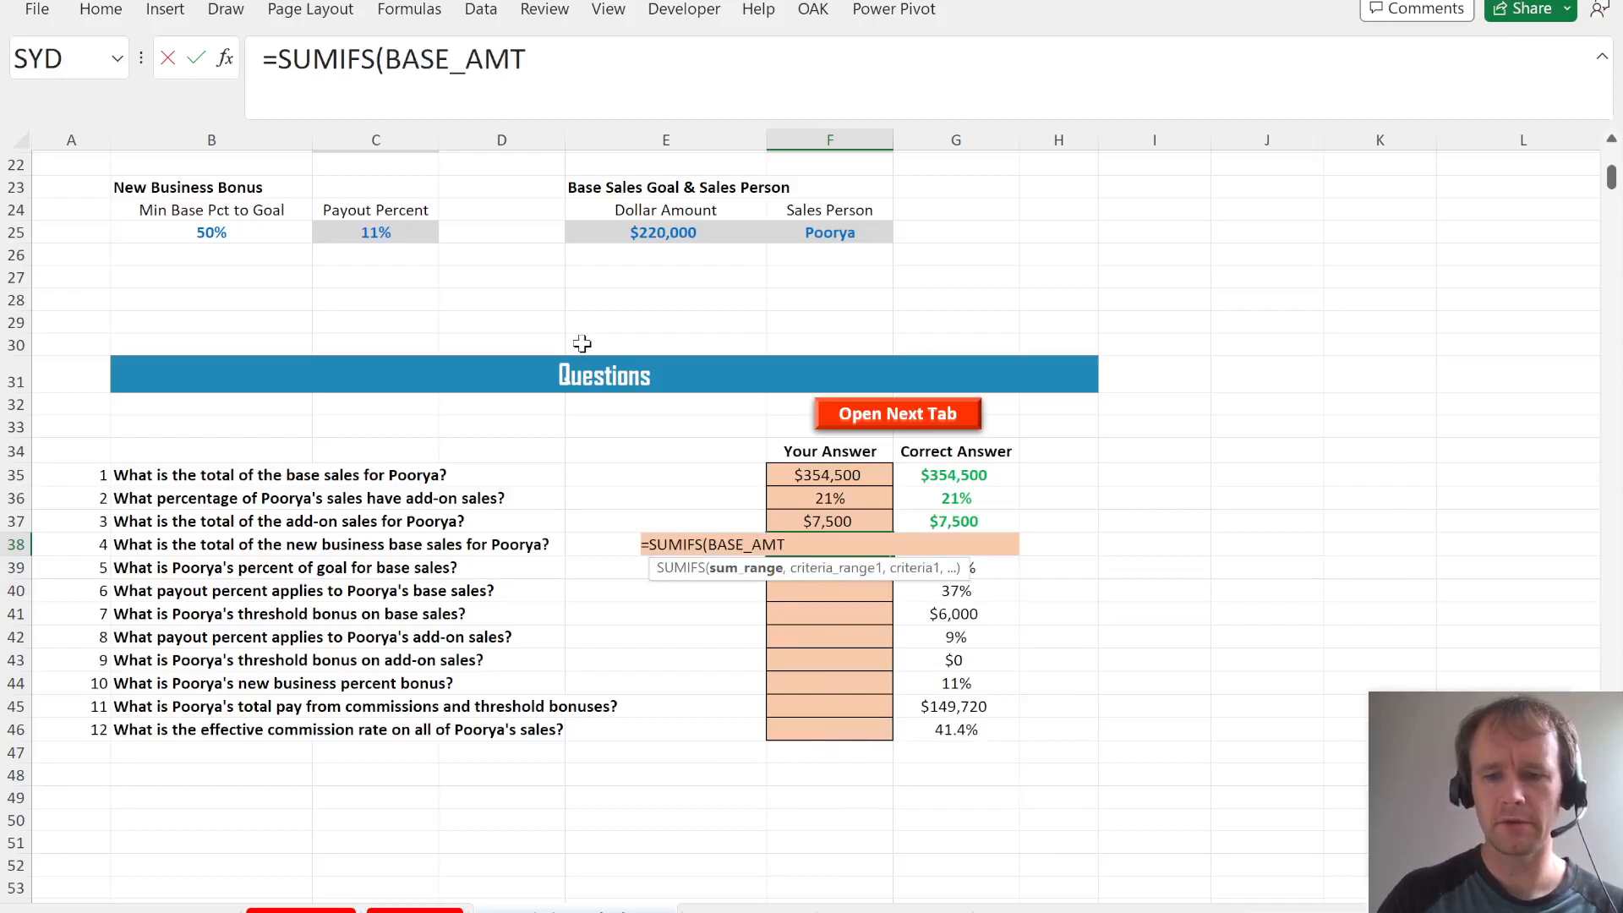
type(",rep")
key("Tab")
type(",")
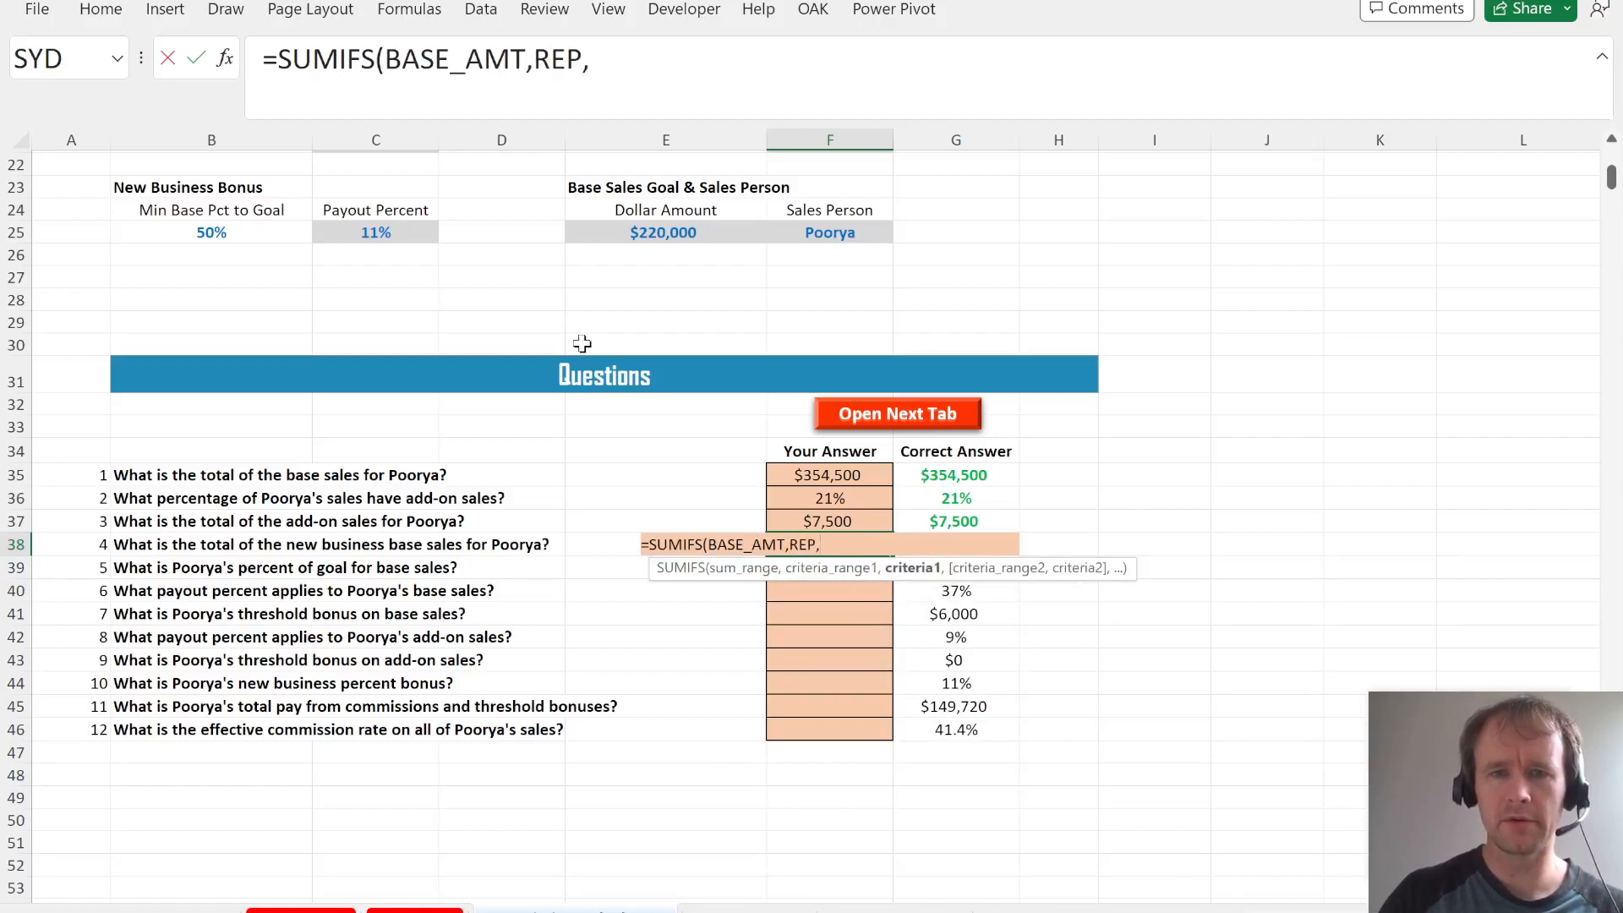
left_click(846, 235)
key("F4")
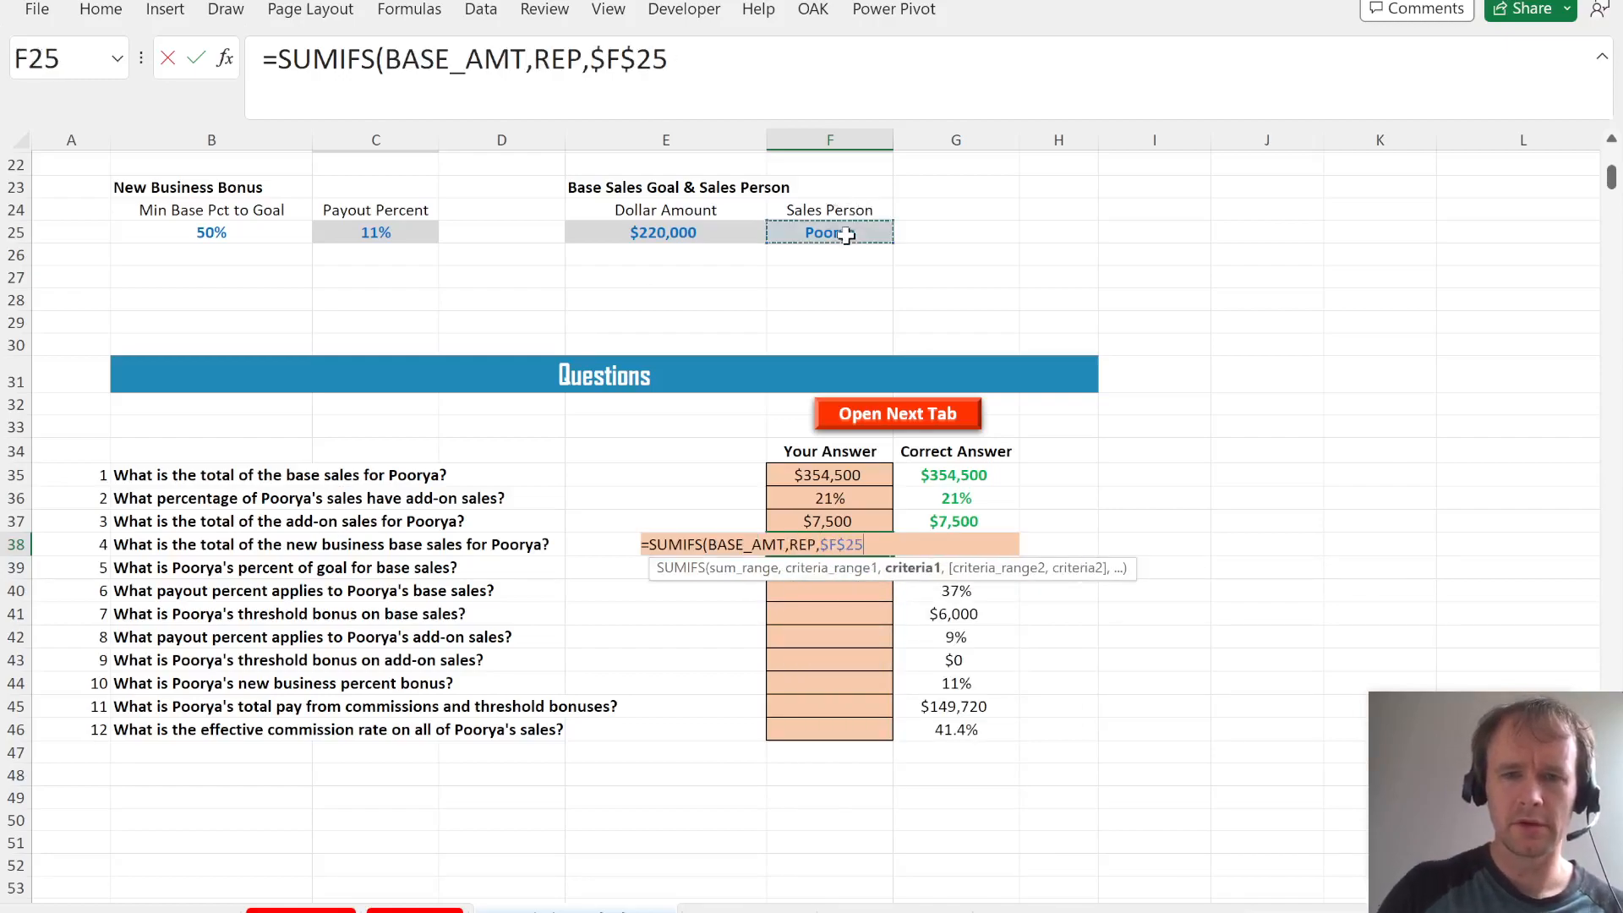
- Limit the F38 sum to new business by adding the NEW_BIZ criterion "Yes" and complete the formula
type(",new")
key("Tab")
type(",")
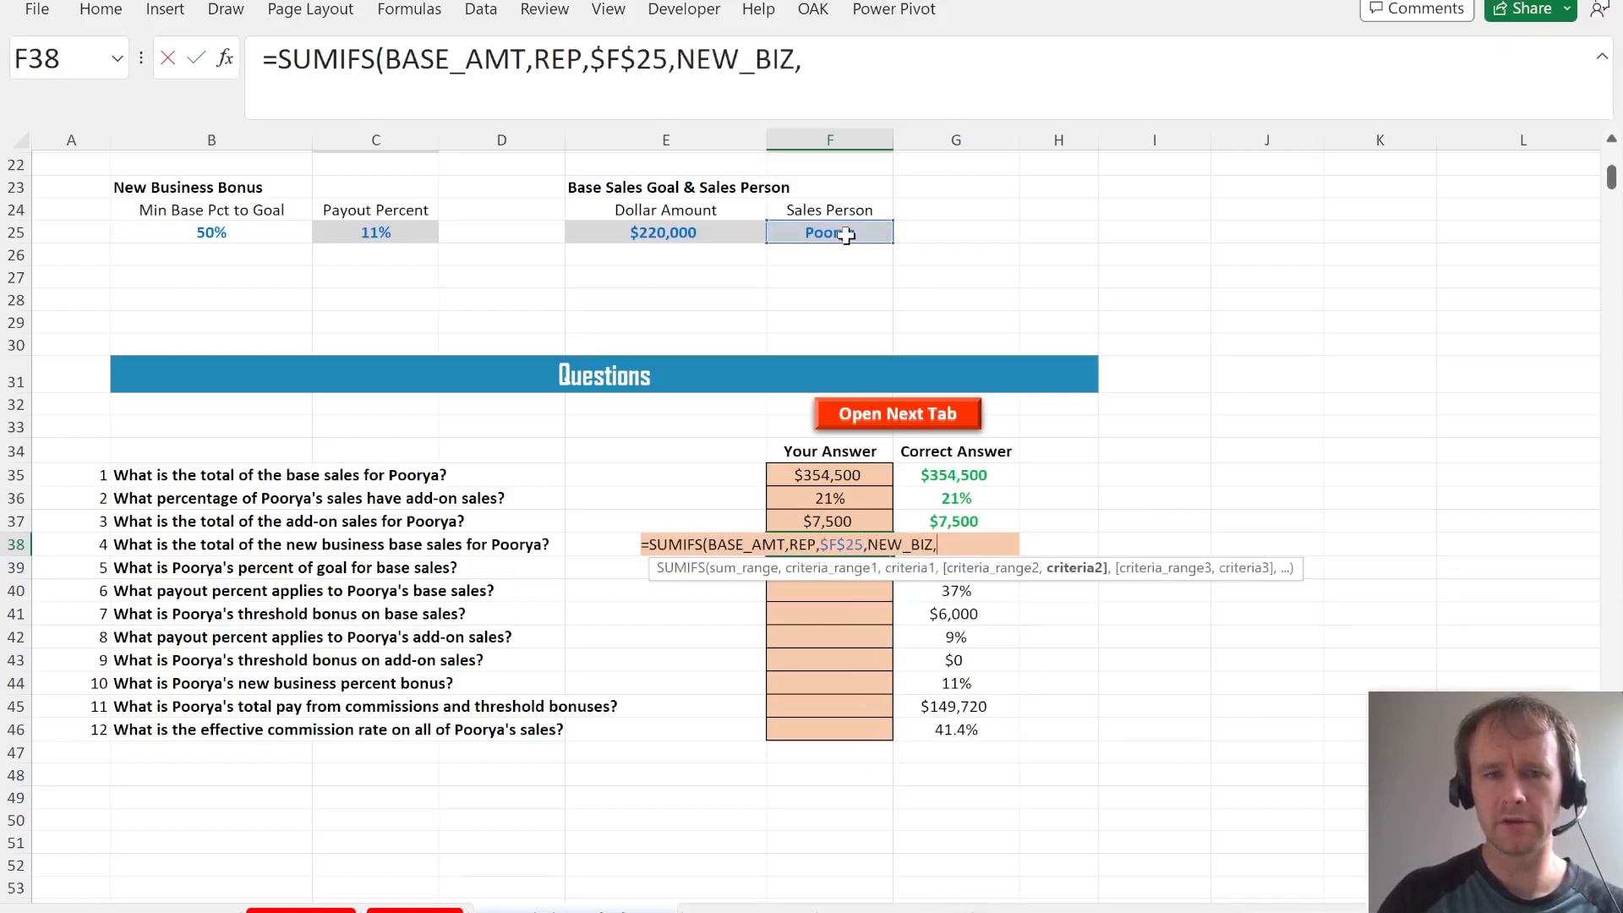
type("\"Yes\")")
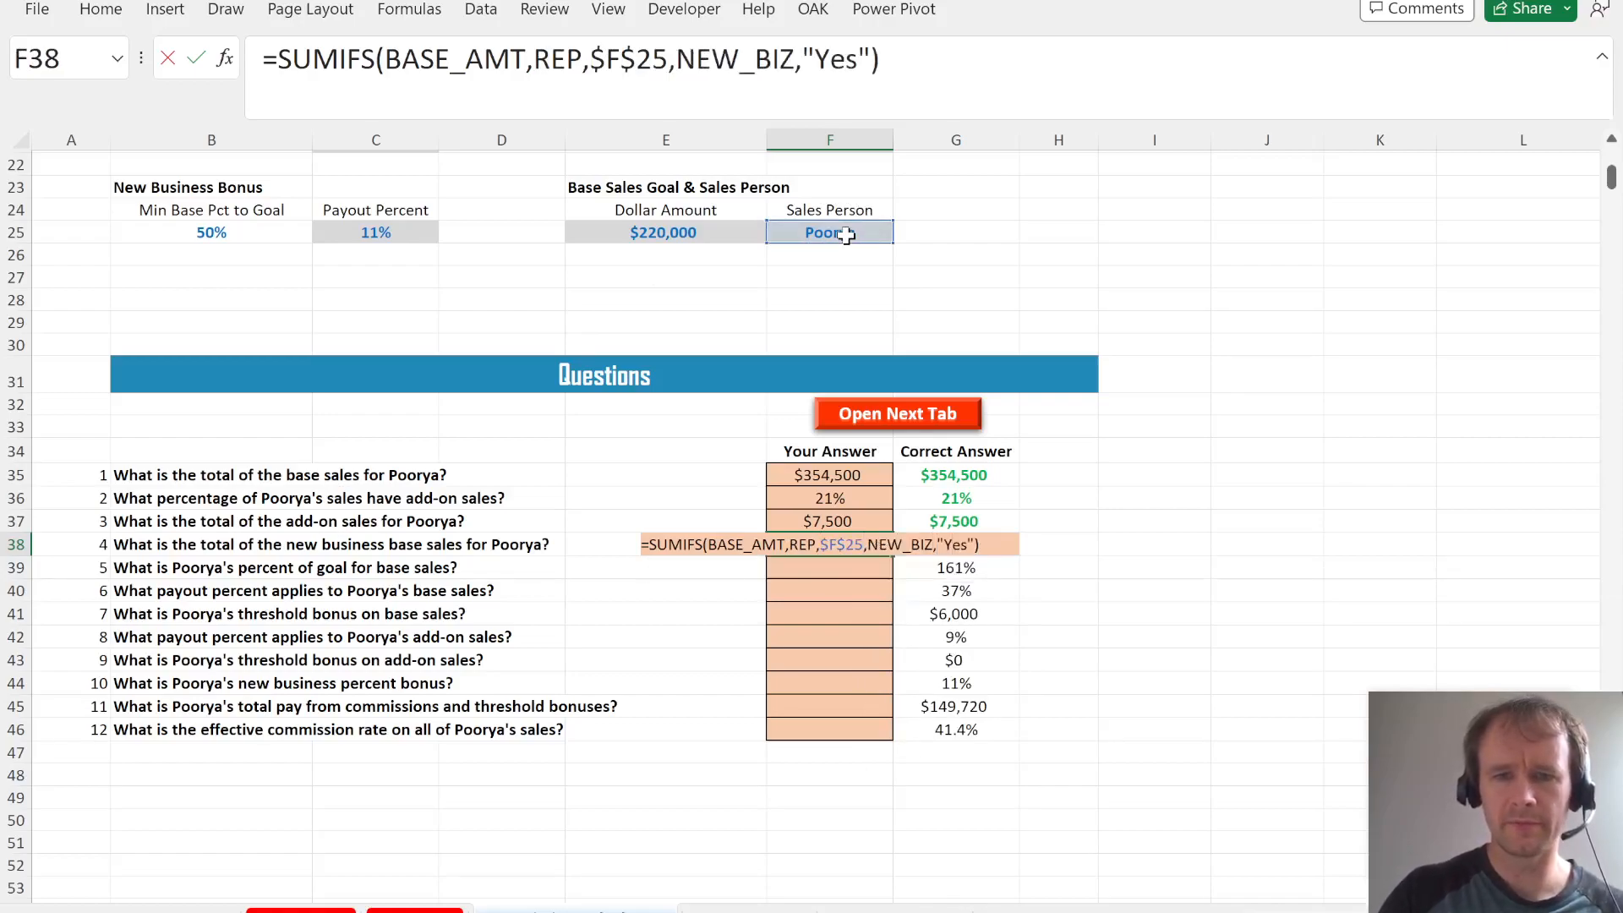
key("Return")
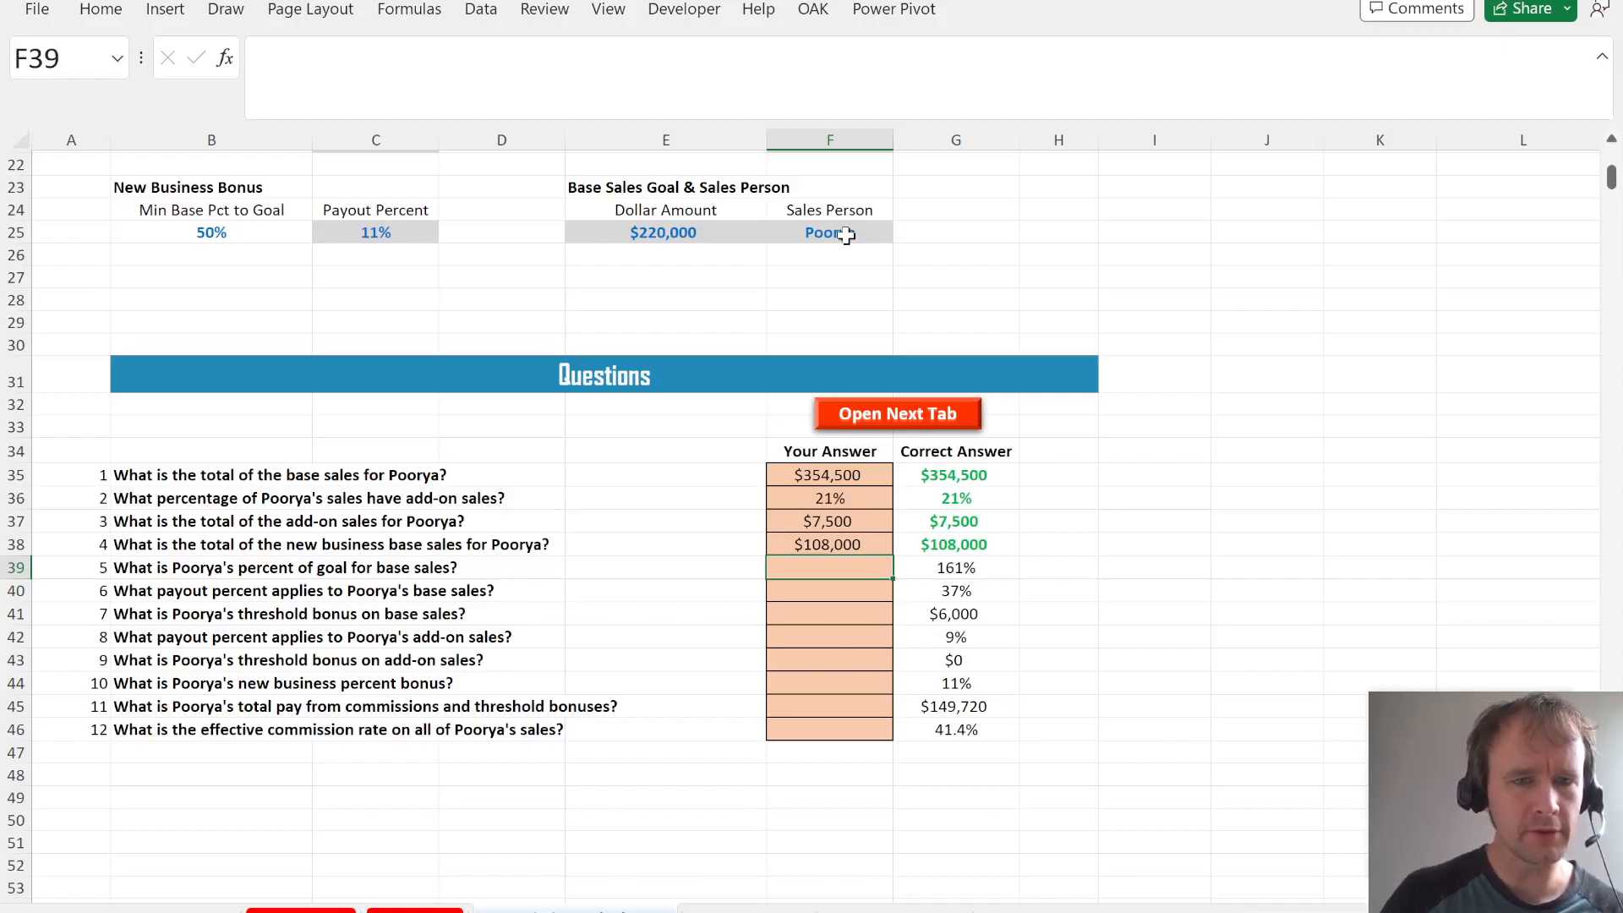
- Answer question 5 in F39 with the percent of goal formula =F35/E25
type("=")
key("Up")
key("Up")
key("Up")
key("Up")
key("Up")
key("Down")
type("/")
key("Left")
key("ctrl+Down")
key("ctrl+Up")
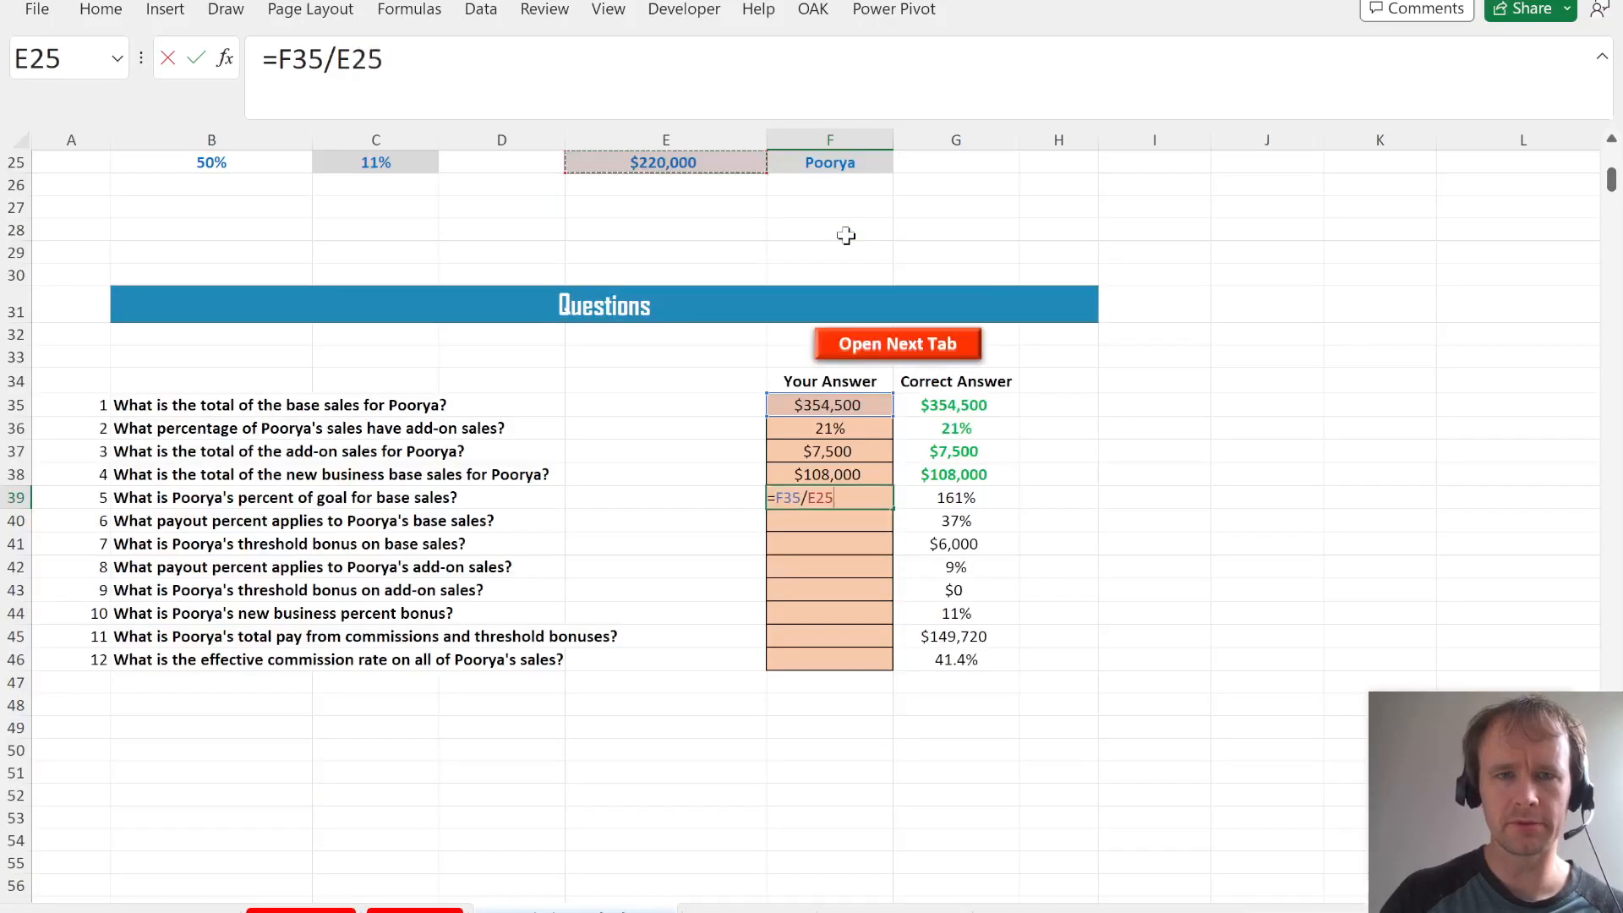
key("Return")
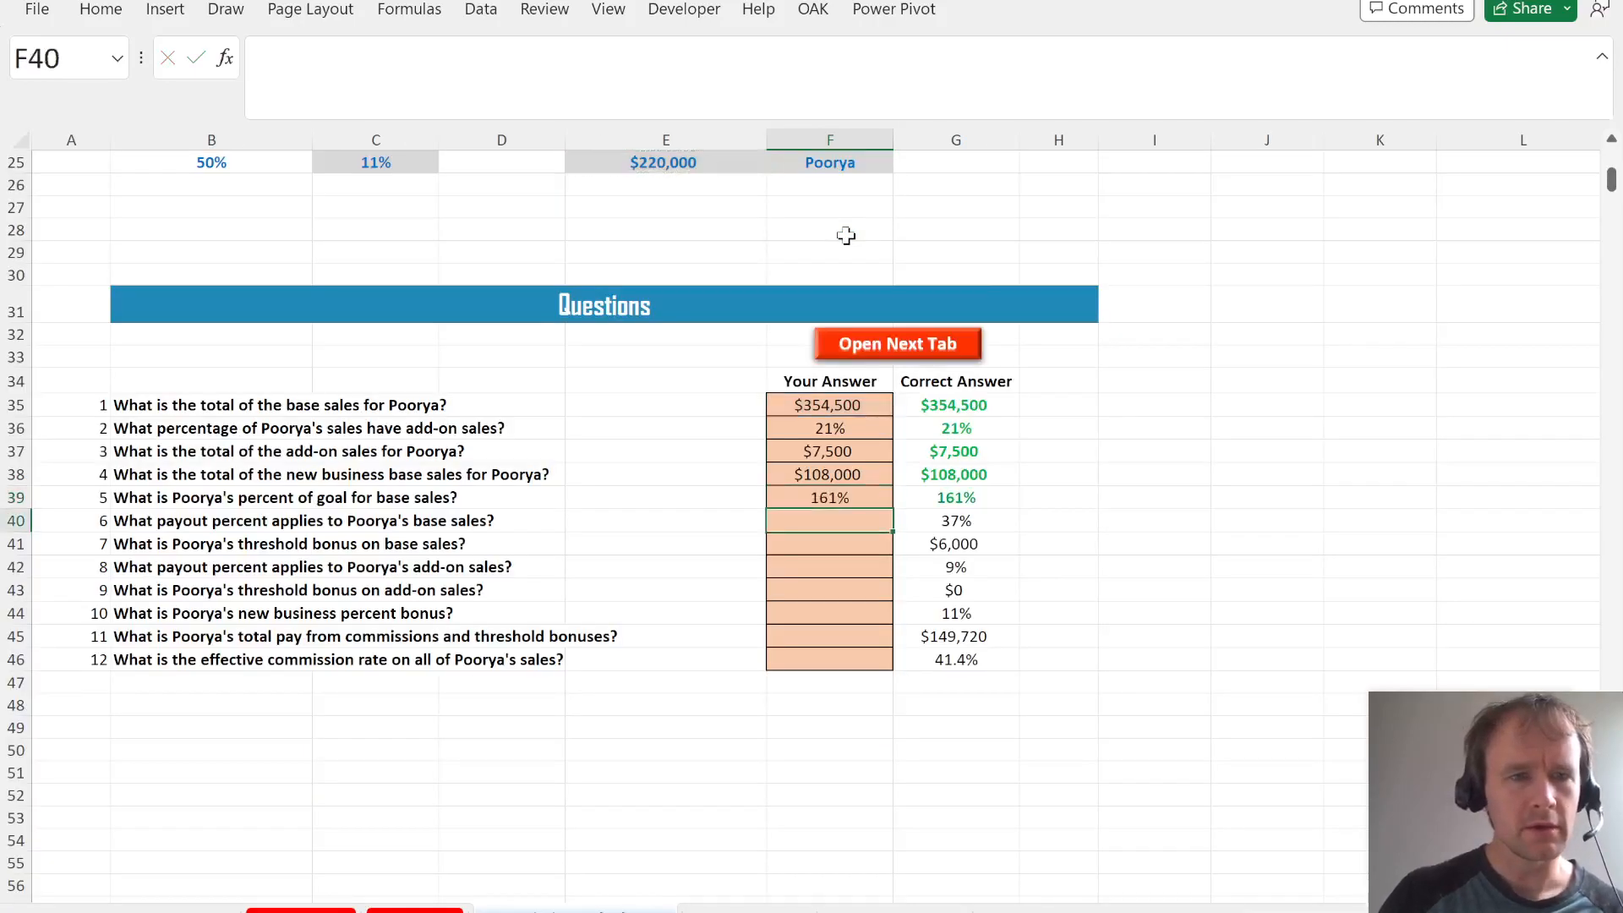
- Start question 6 in F40 with the partial lookup formula =xl and go to B11 in the Base Sales Commissions table
scroll(608, 656, "up", 5)
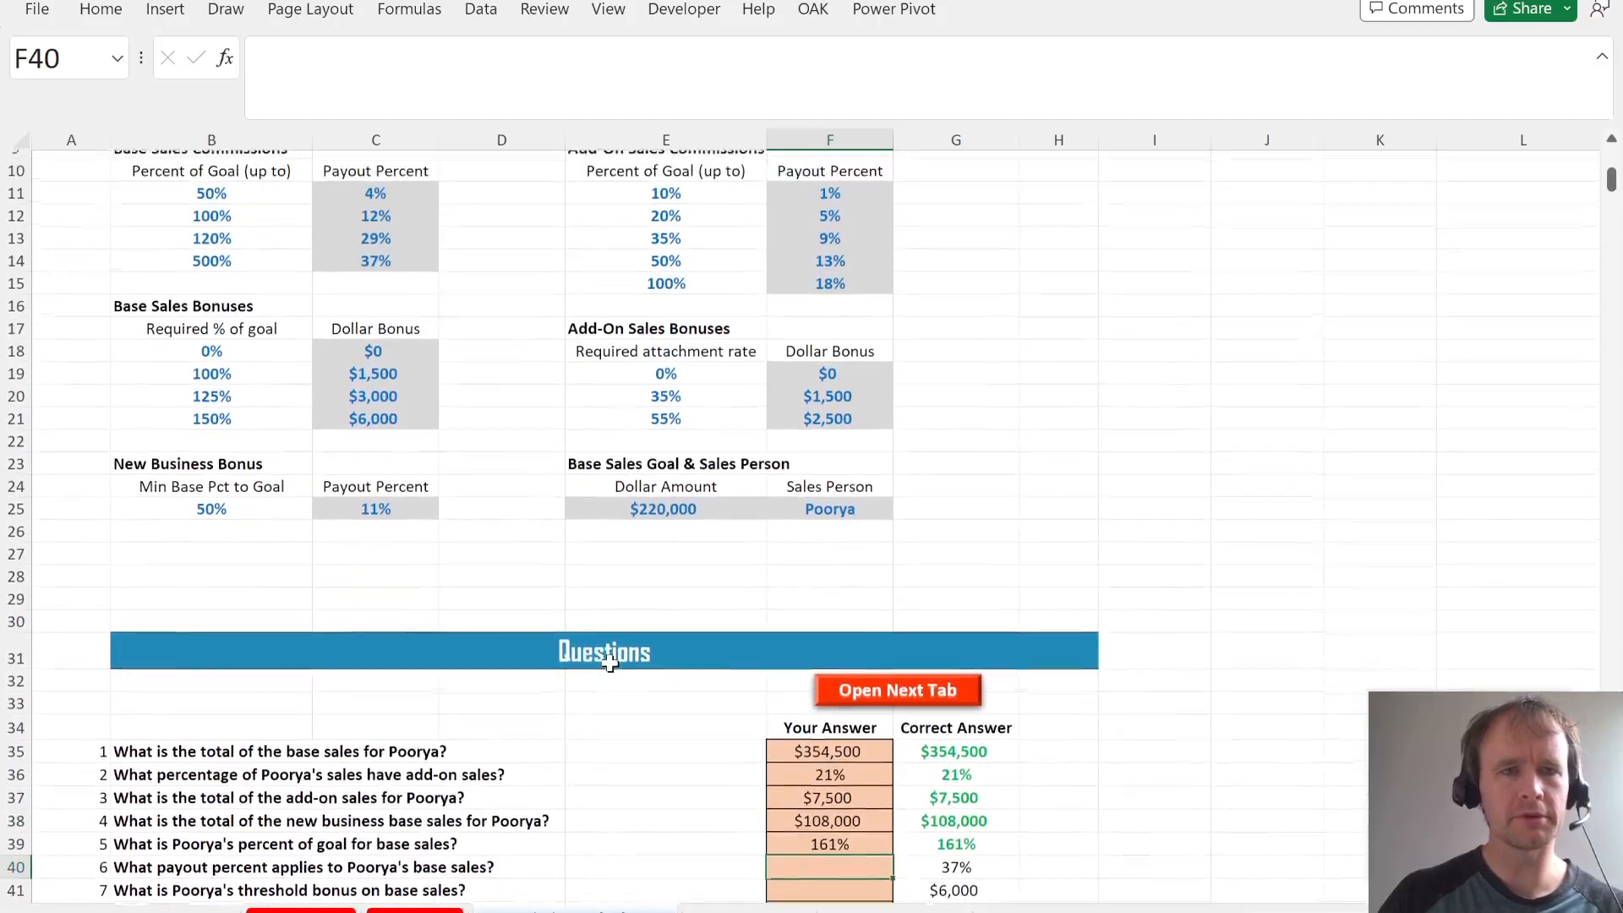
scroll(609, 663, "down", 2)
type("=xl")
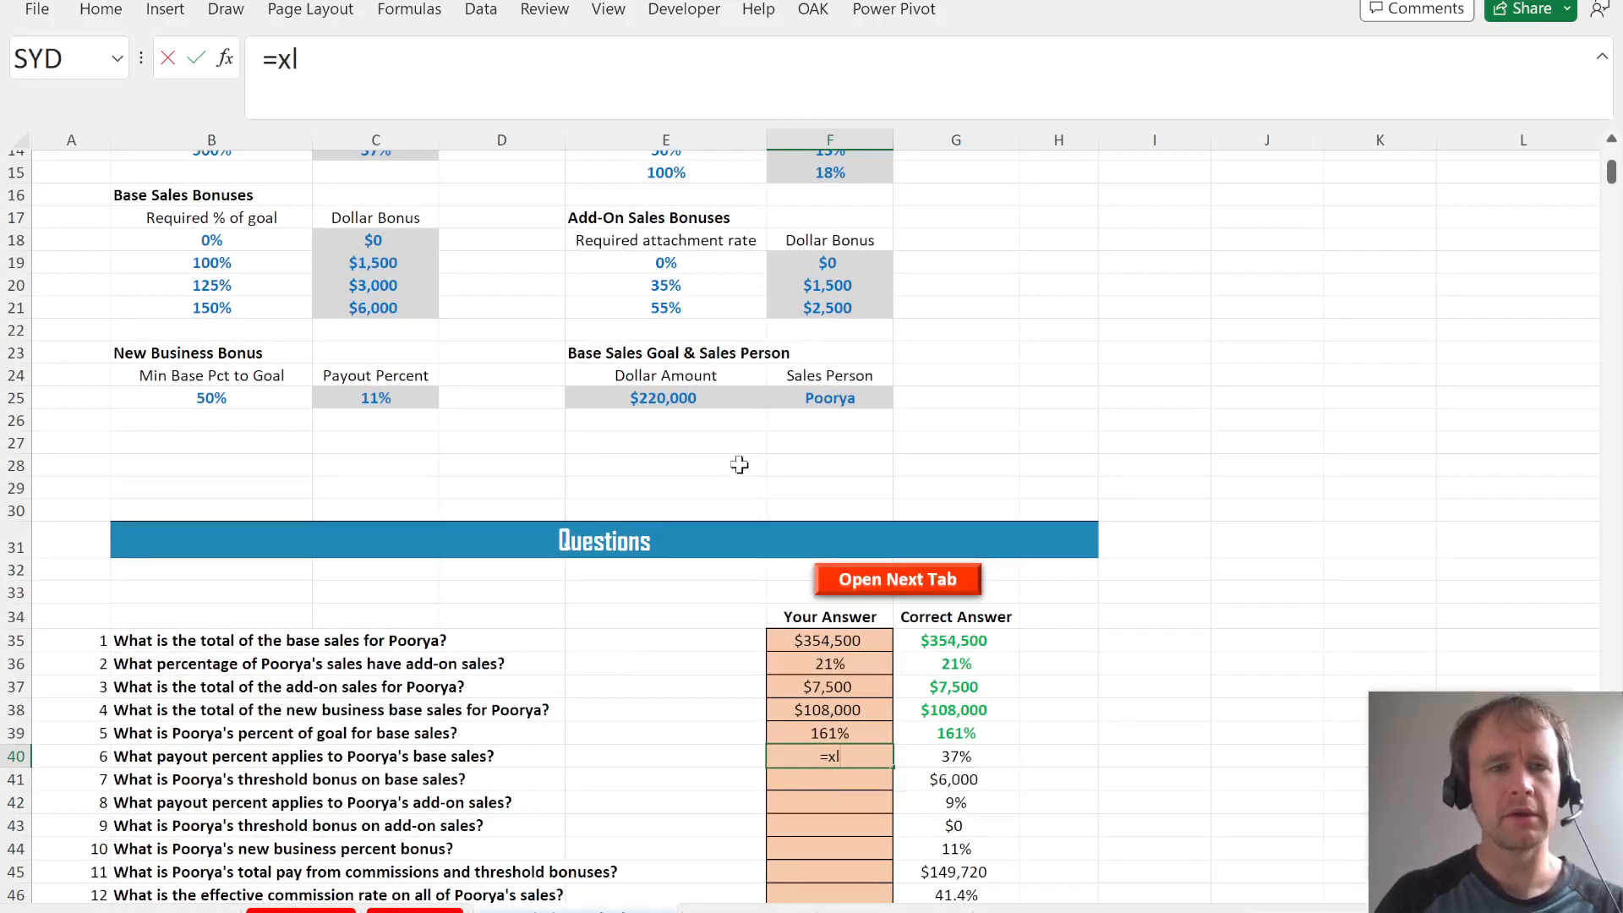
scroll(740, 464, "up", 3)
left_click(224, 340)
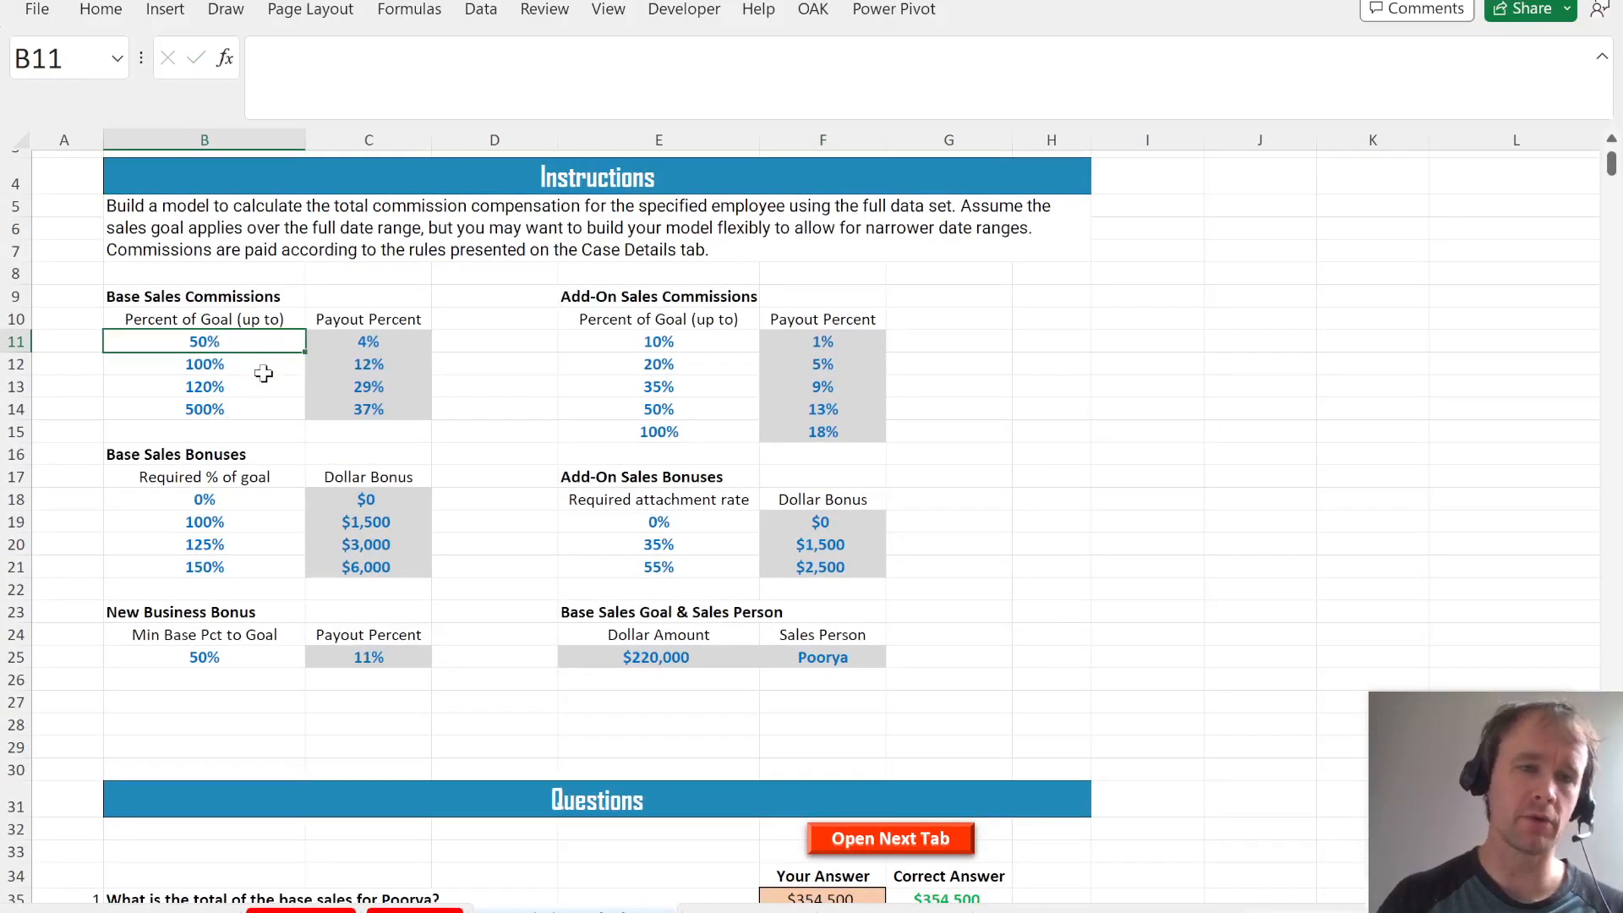
- Regenerate the case's random values, accept the file save, and check the existing answers against the correct ones
key("ctrl+shift+r")
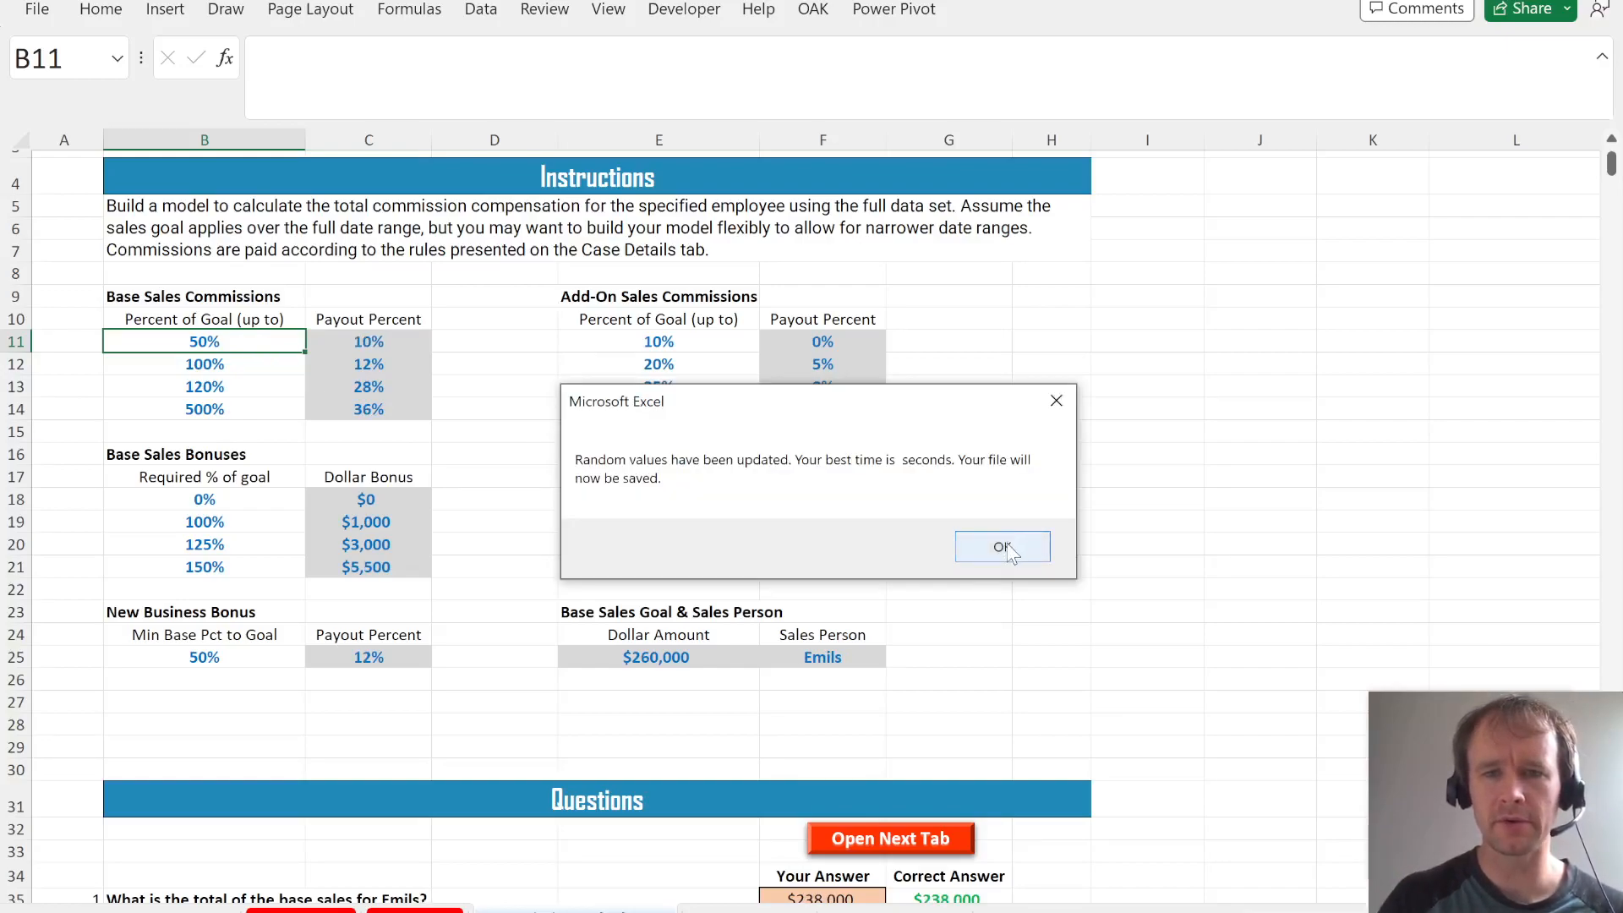
left_click(1004, 547)
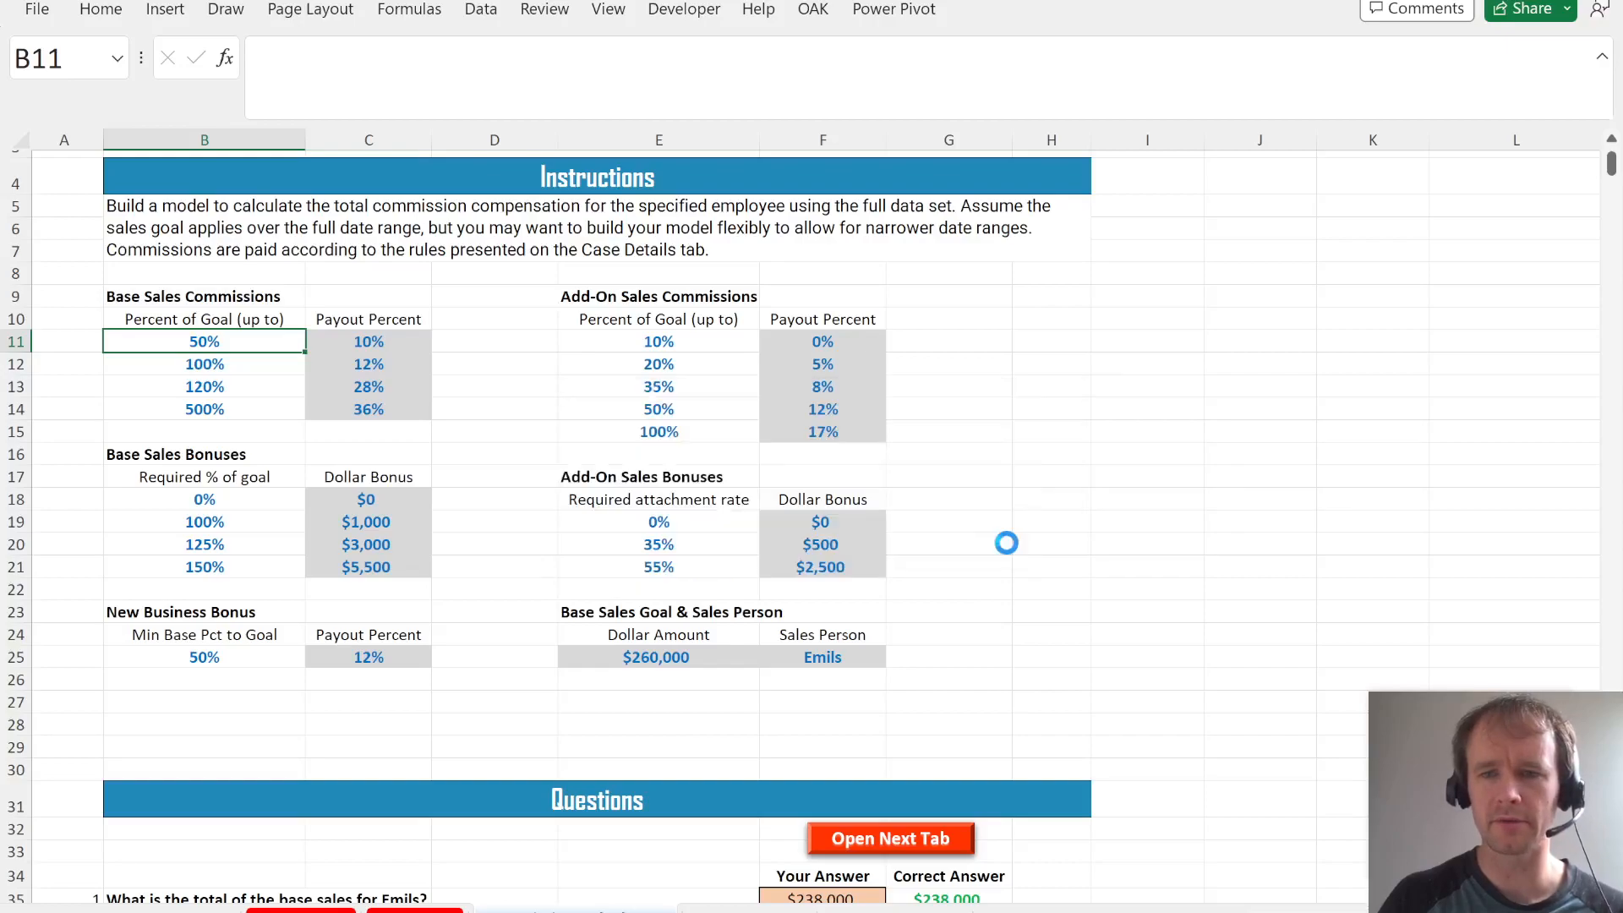
scroll(748, 662, "down", 5)
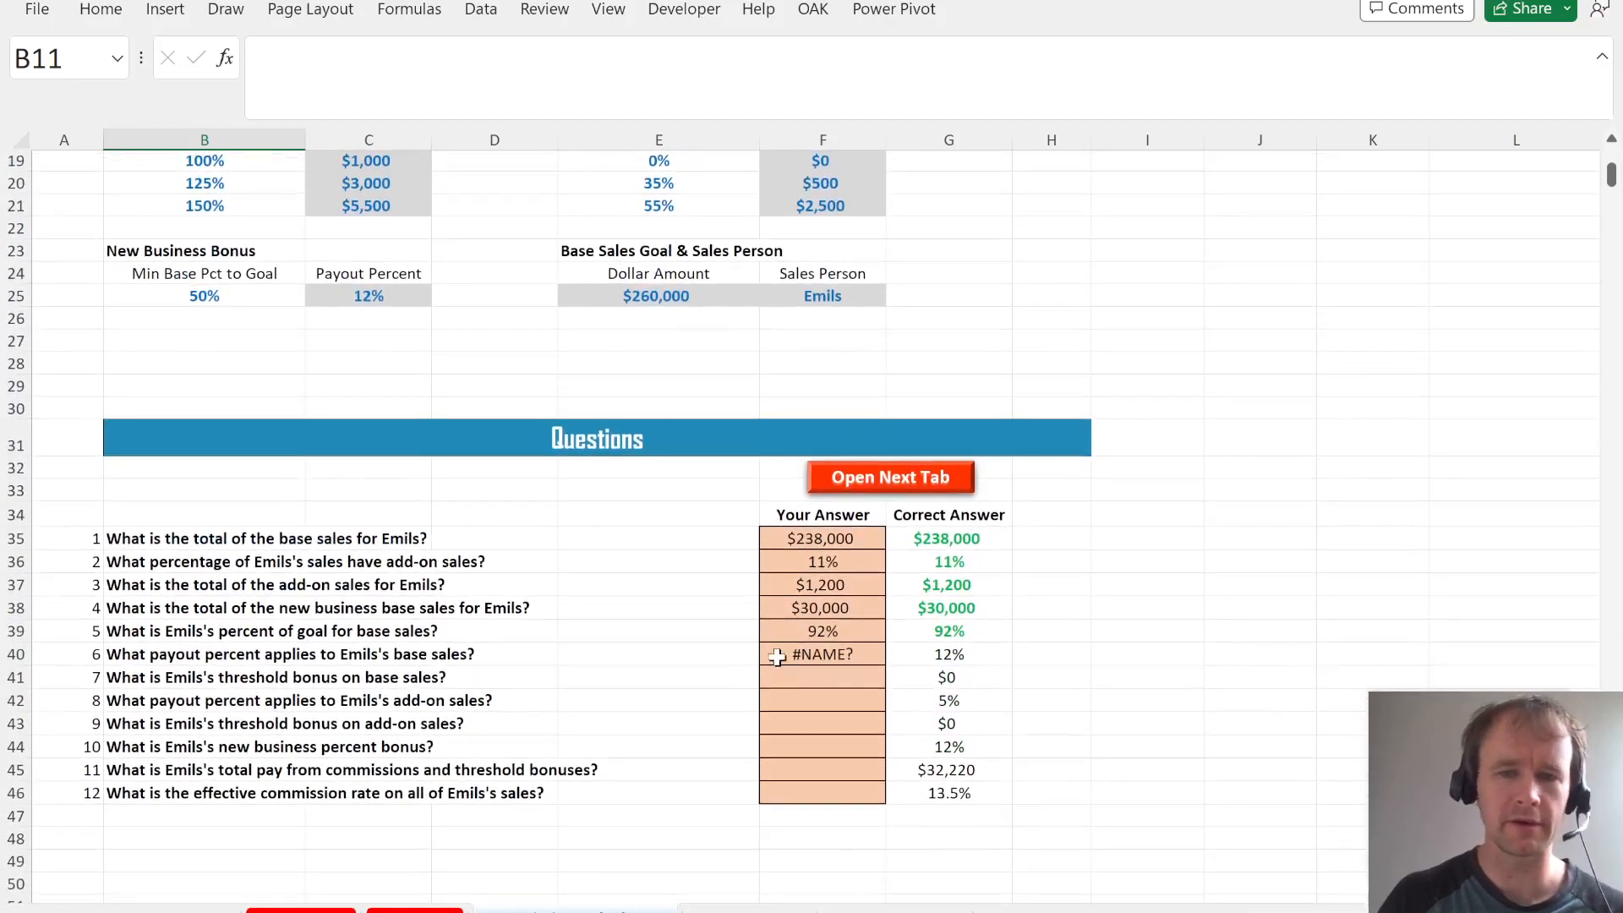
- Examine the Percent of Goal (up to) thresholds in B11, B12 and B13 of the Base Sales Commissions table for question 6
left_click(863, 655)
scroll(603, 564, "up", 3)
scroll(603, 564, "up", 3)
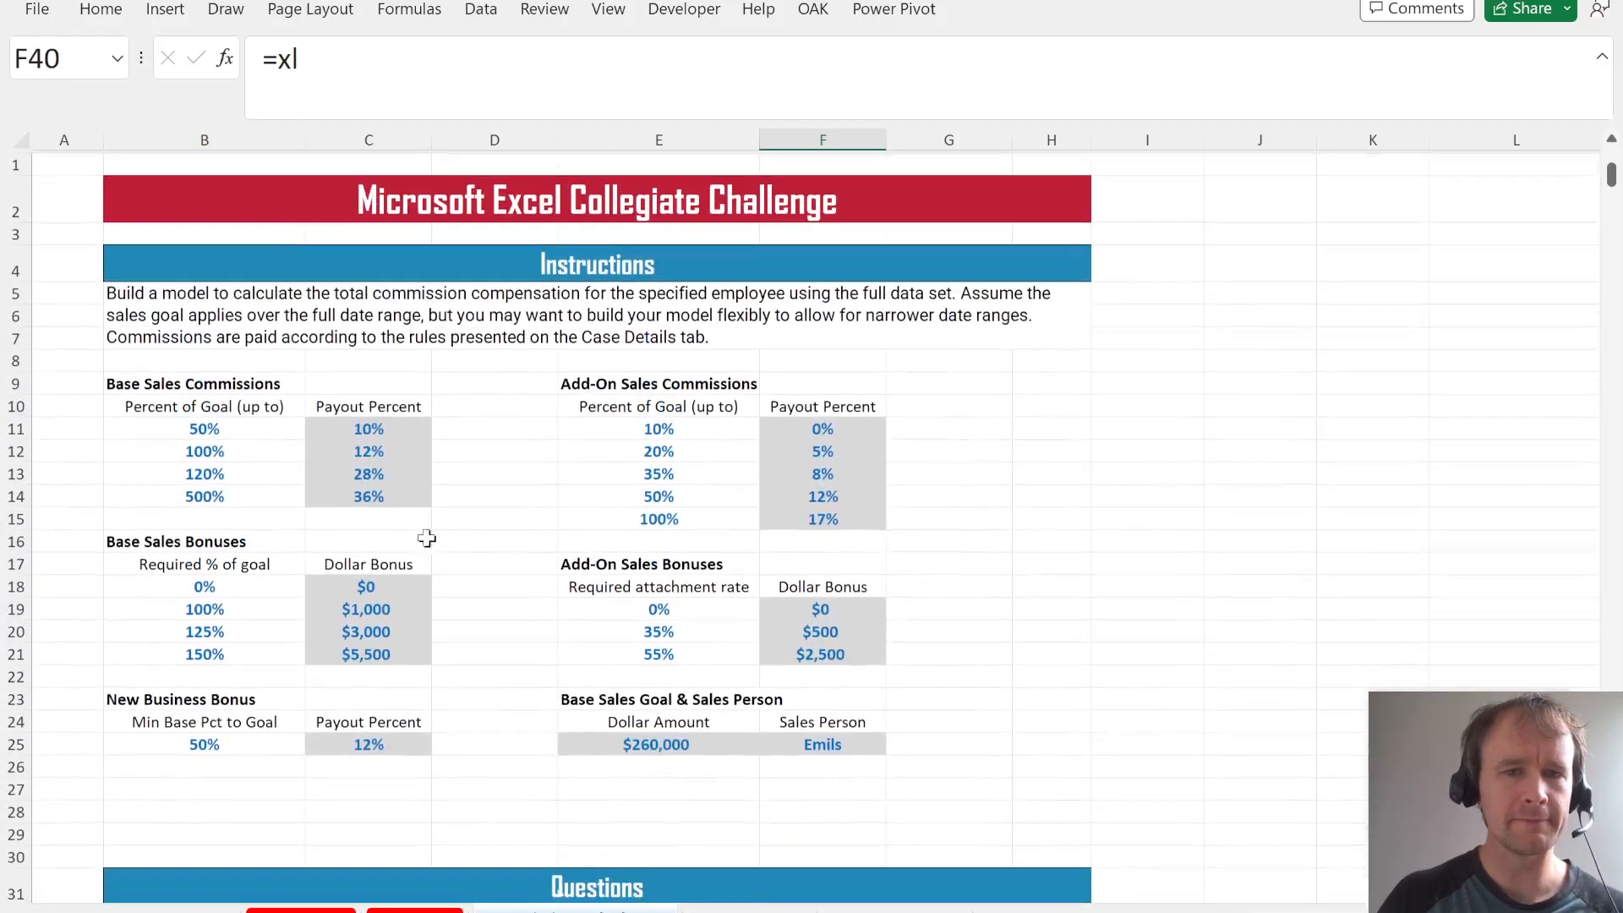
left_click(193, 426)
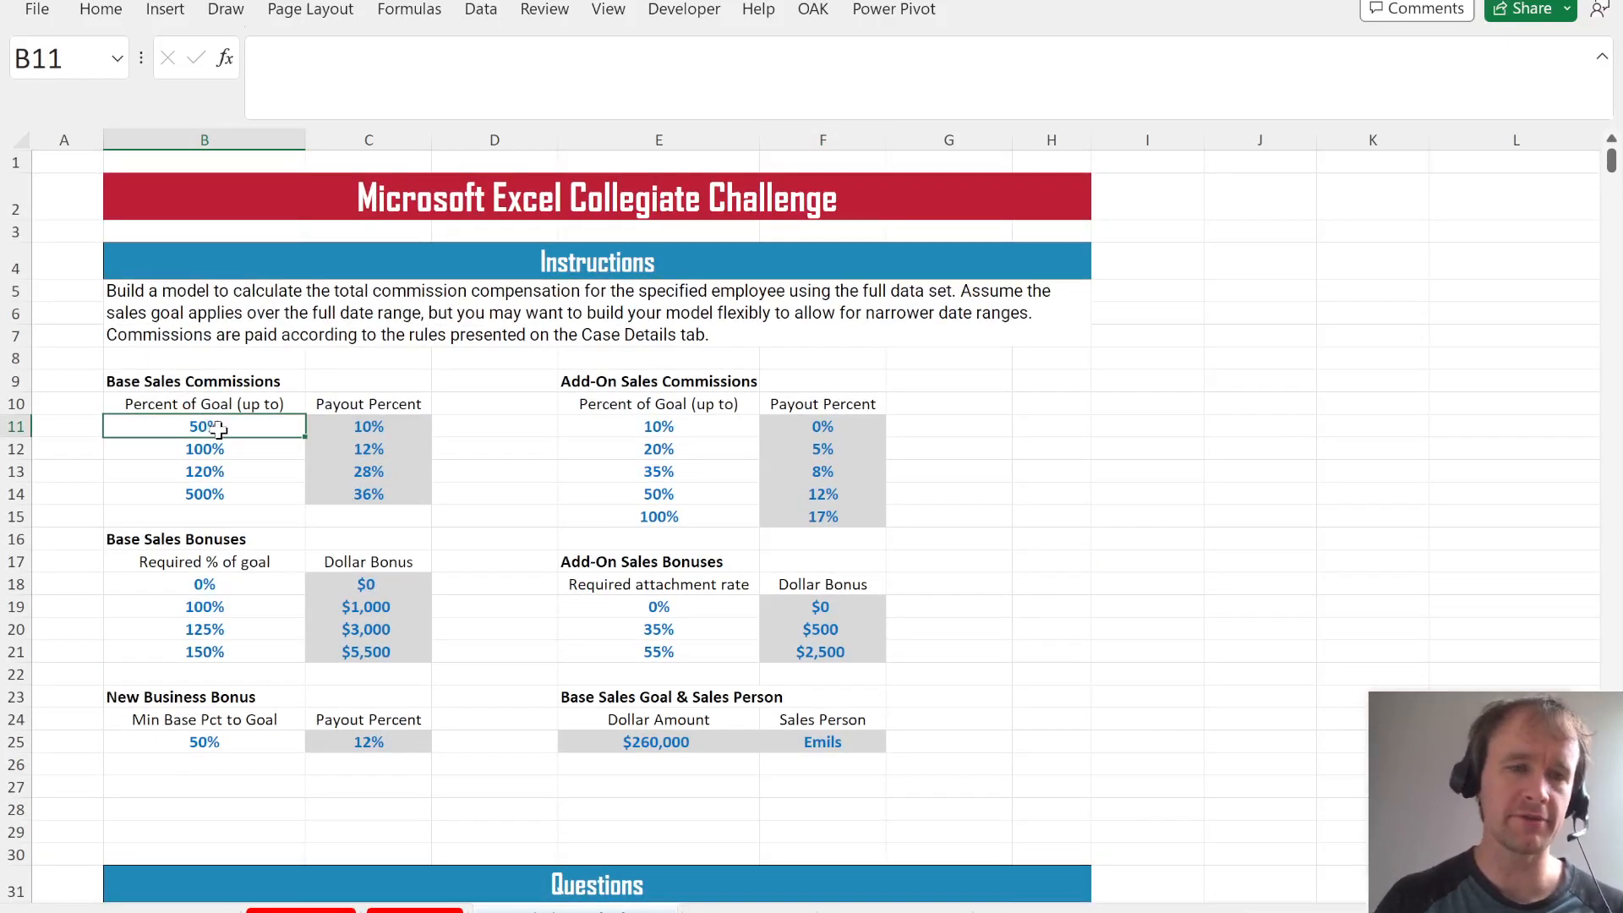
left_click(149, 450)
left_click(154, 475)
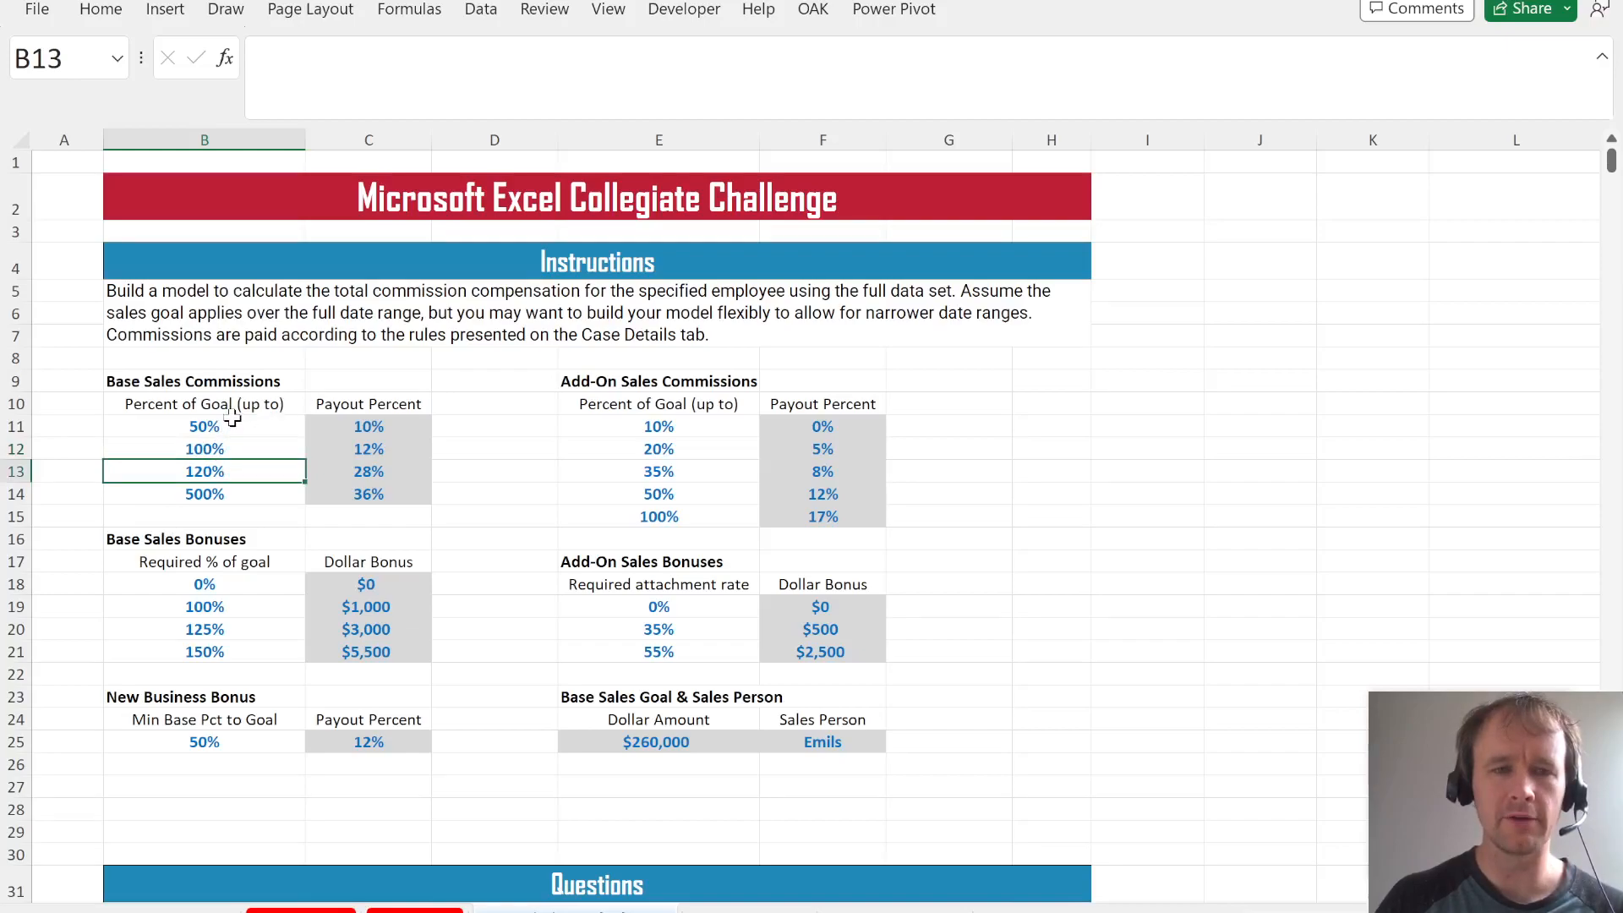
- Regenerate the case's random values, accept the file save, and compare the answers with the correct ones
key("ctrl+shift+r")
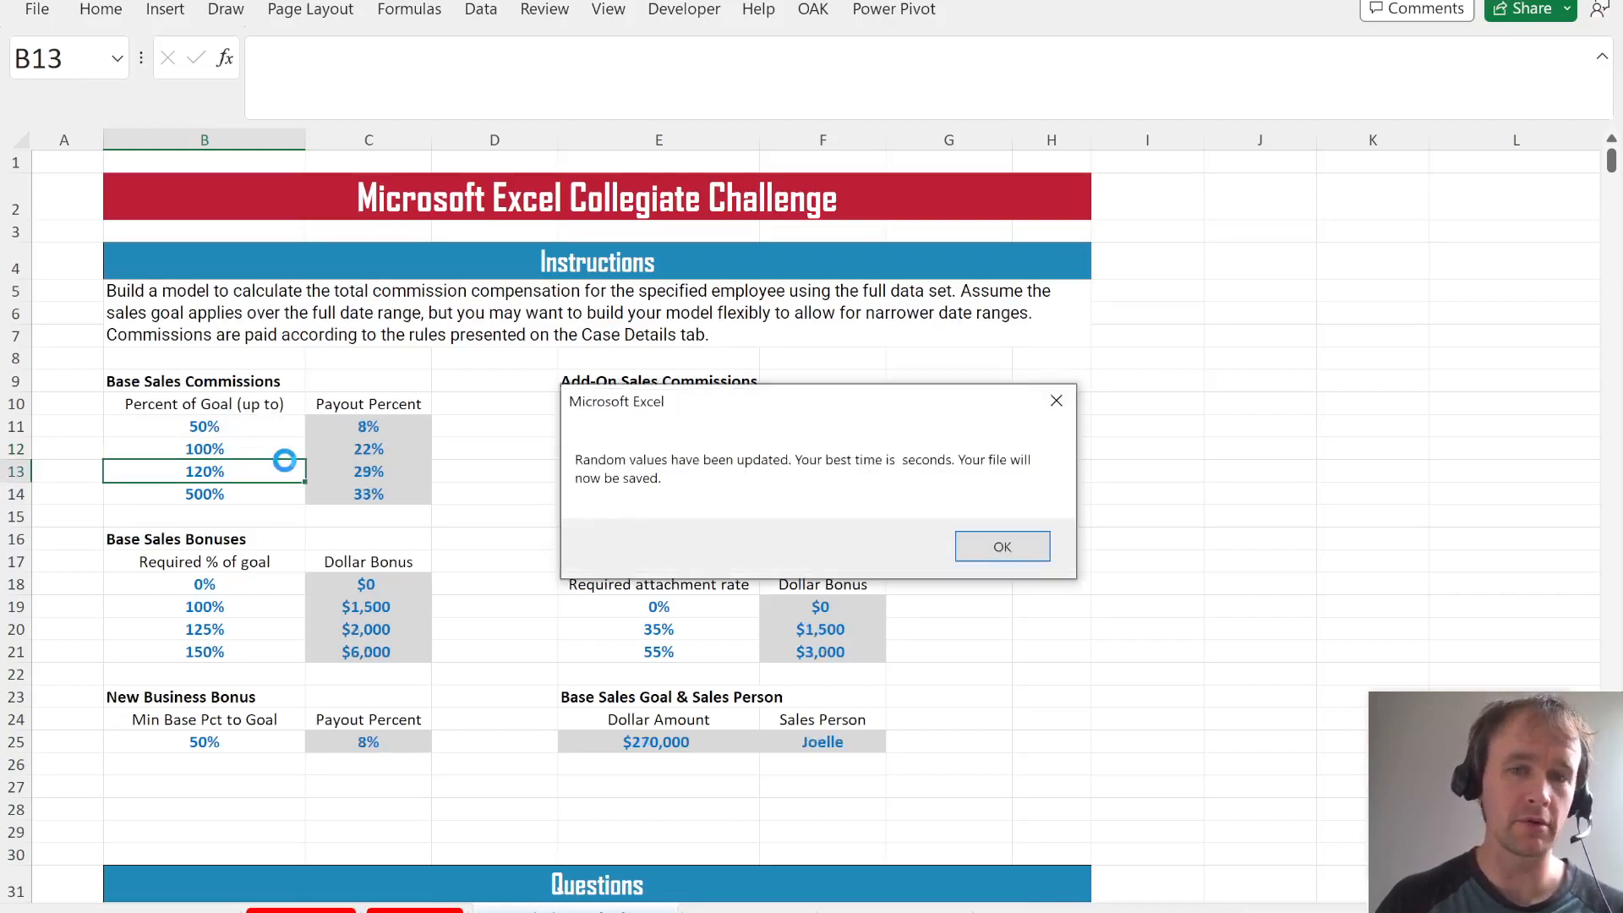
left_click(1002, 547)
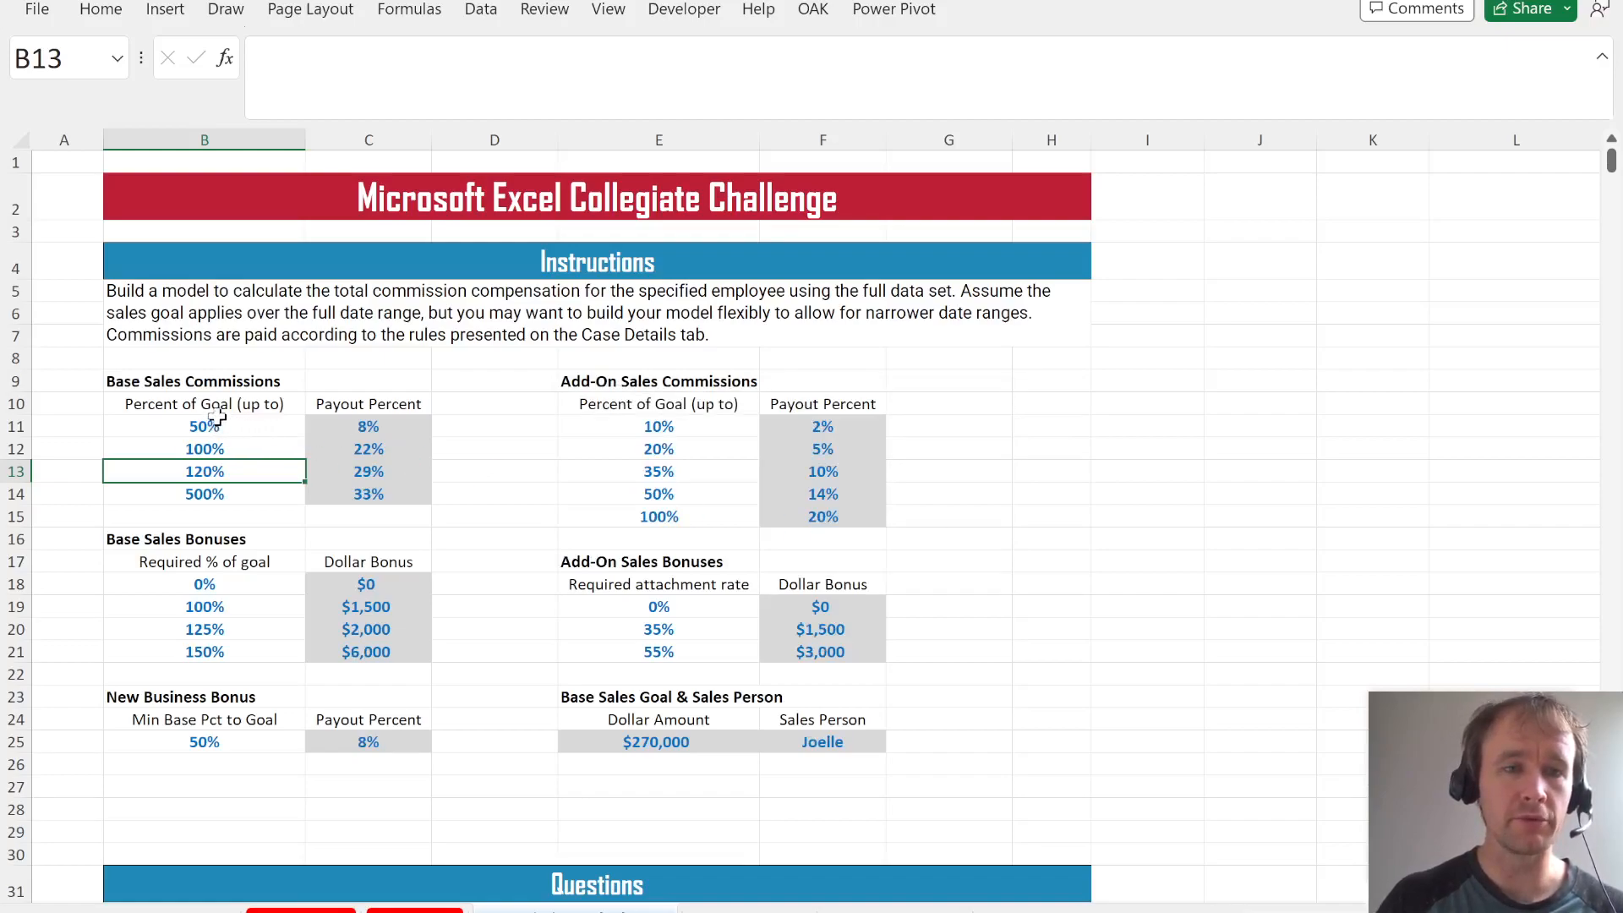
scroll(799, 659, "down", 5)
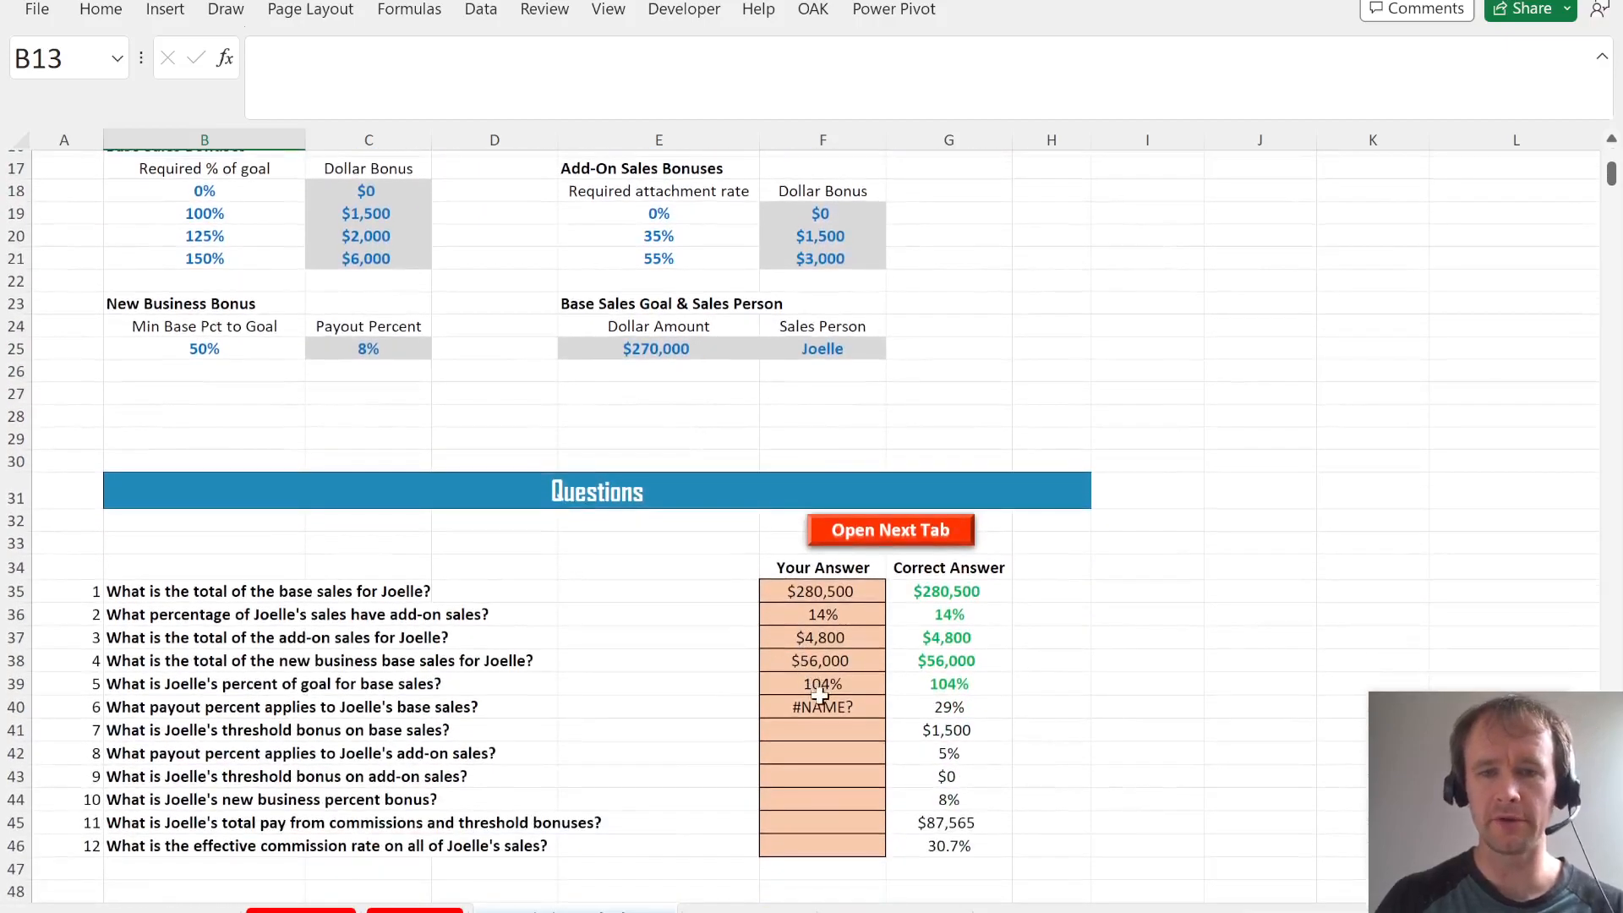
- Replace the partial formula in F40 with an XLOOKUP of F39 in the base commission thresholds $B$11:$B$14
left_click(822, 704)
type("=xl")
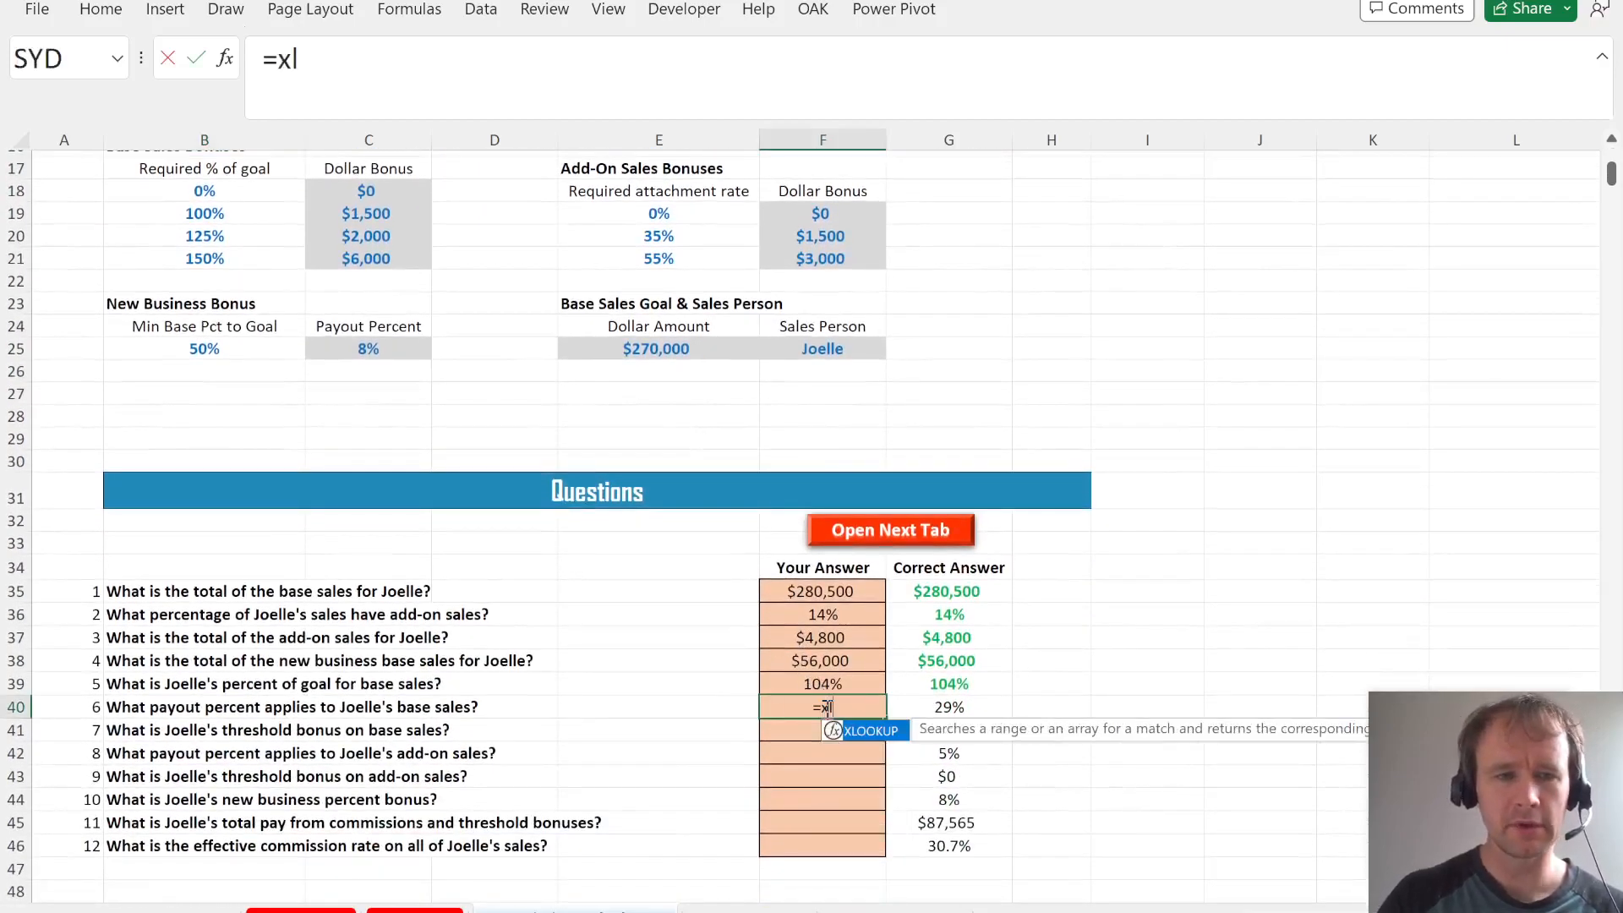
key("Tab")
key("Up")
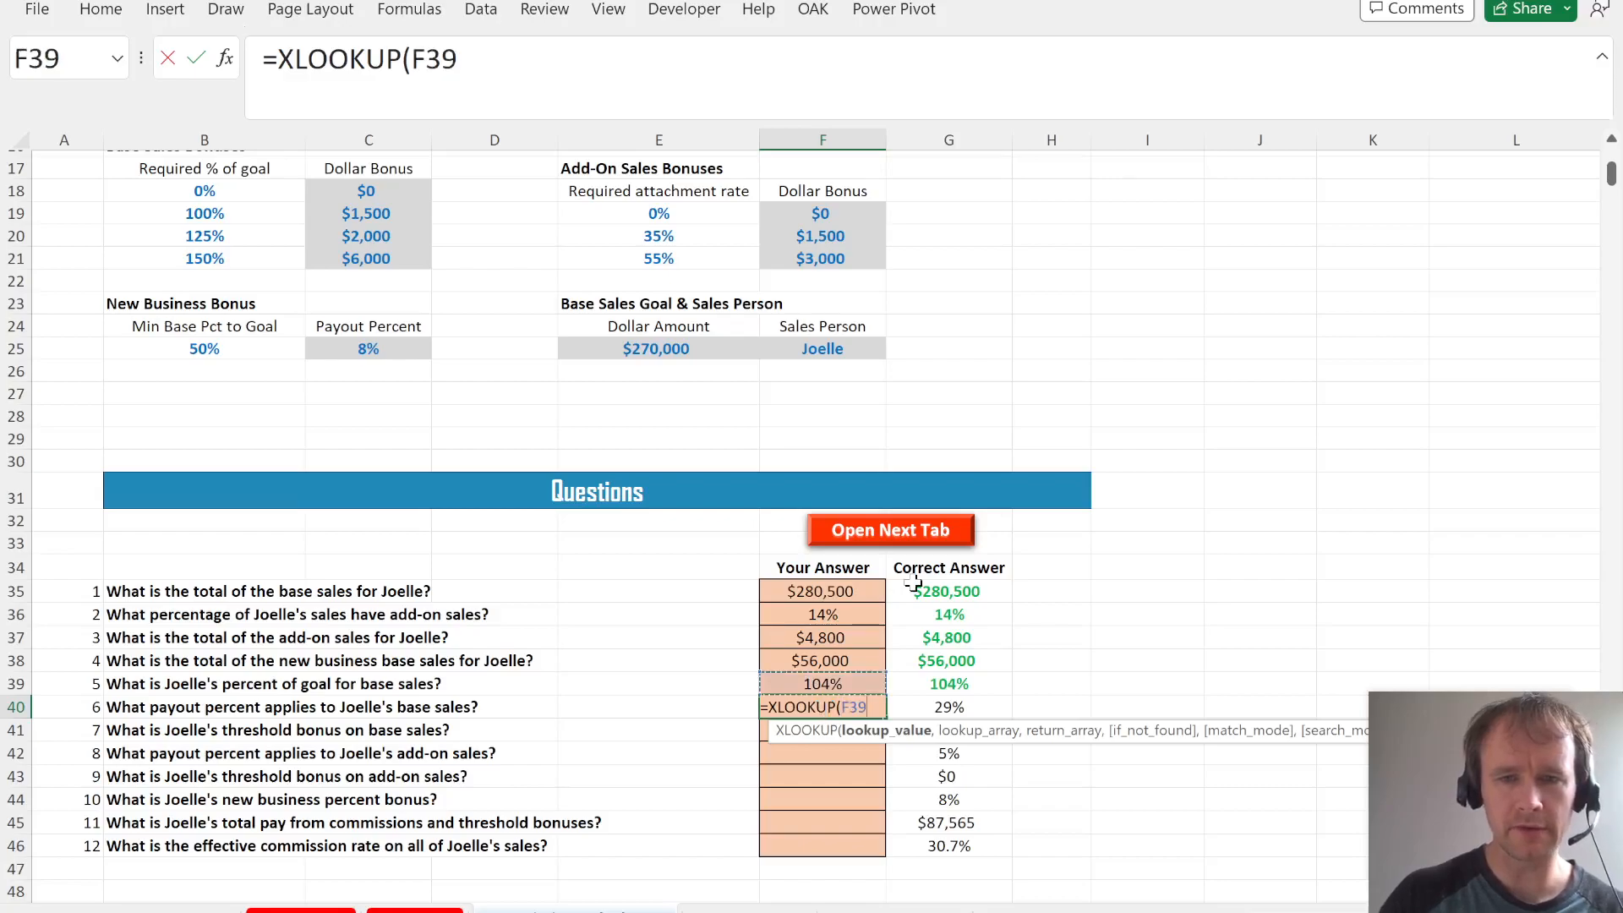
type(",")
scroll(913, 583, "up", 3)
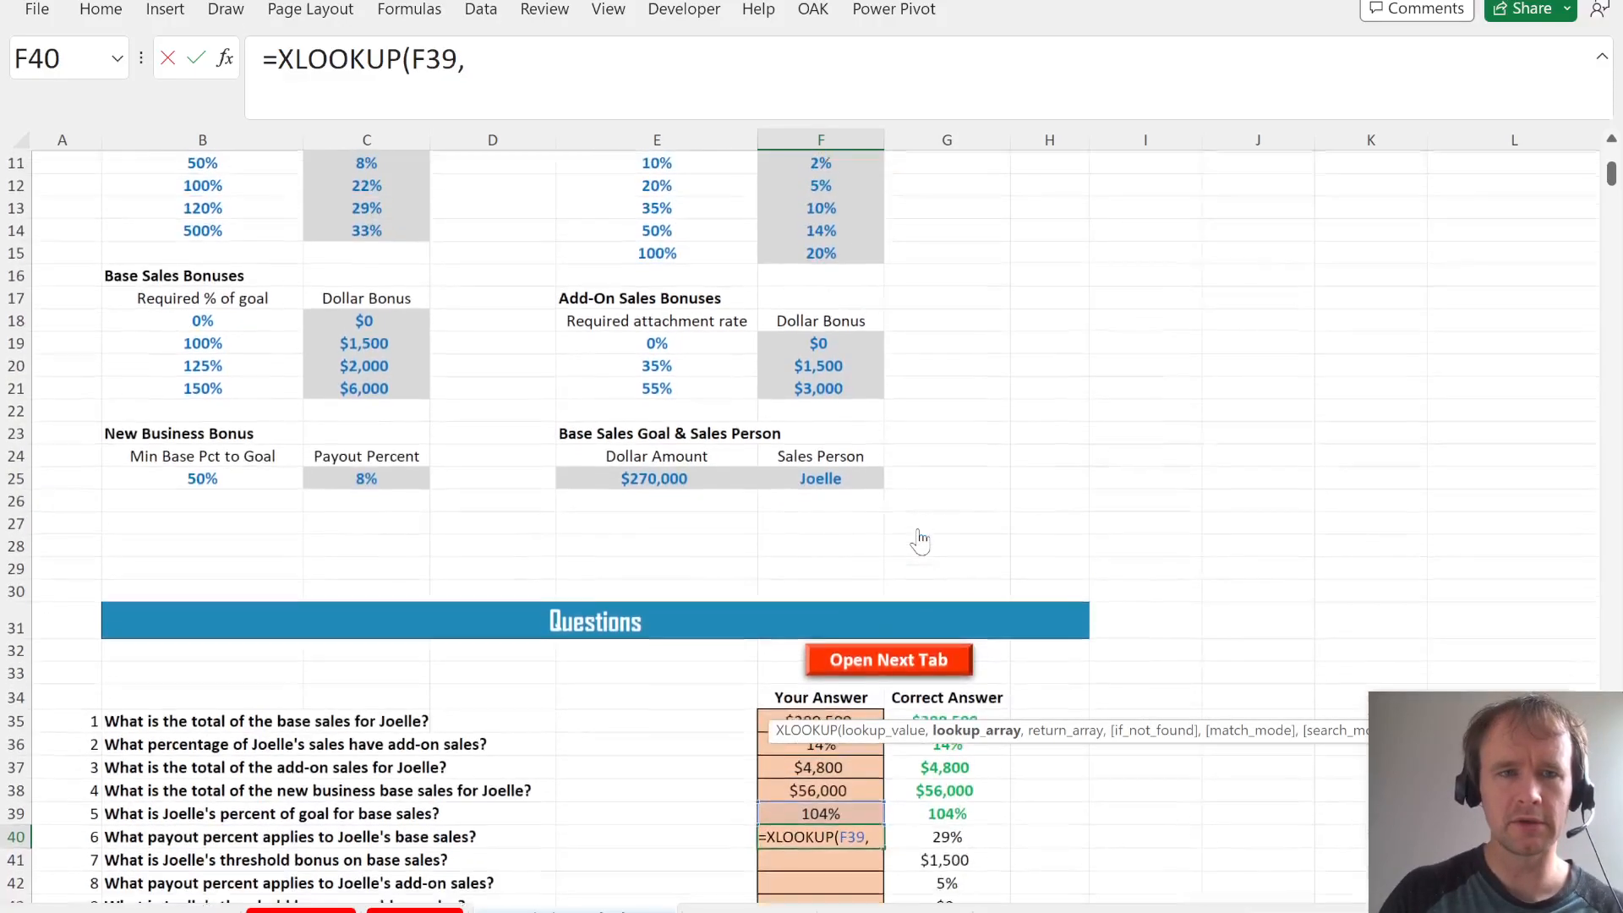
left_click(203, 247)
key("ctrl+shift+Down")
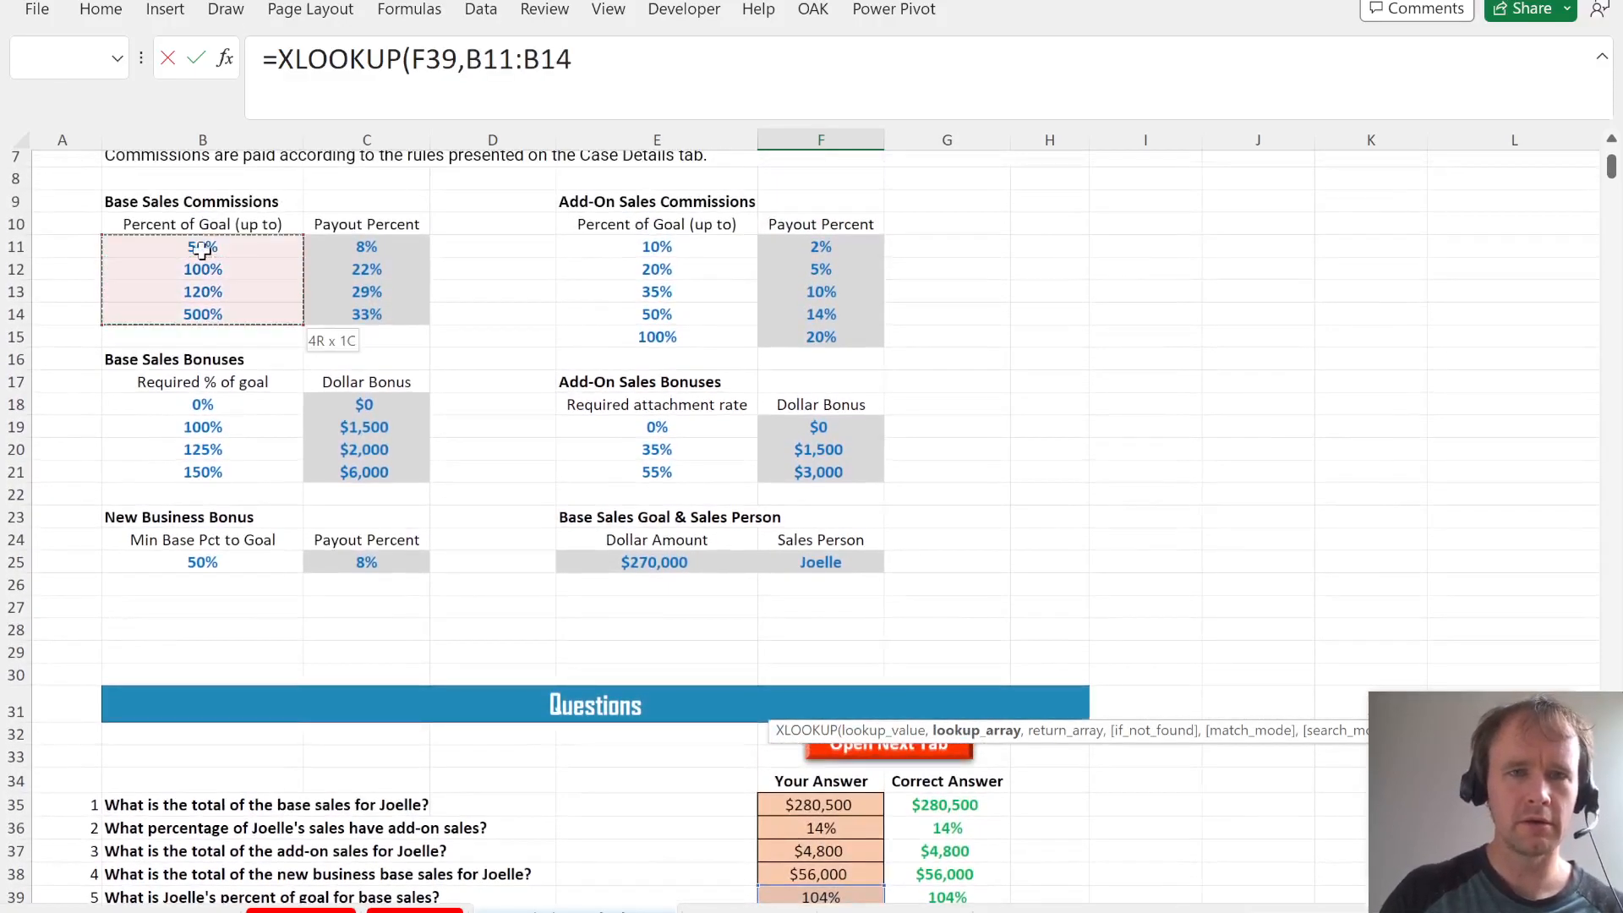
key("F4")
type(",")
- Complete the F40 lookup with return array $C$11:$C$14, no if-not-found value, and match mode 1, exact match or next larger item
scroll(202, 251, "up", 7)
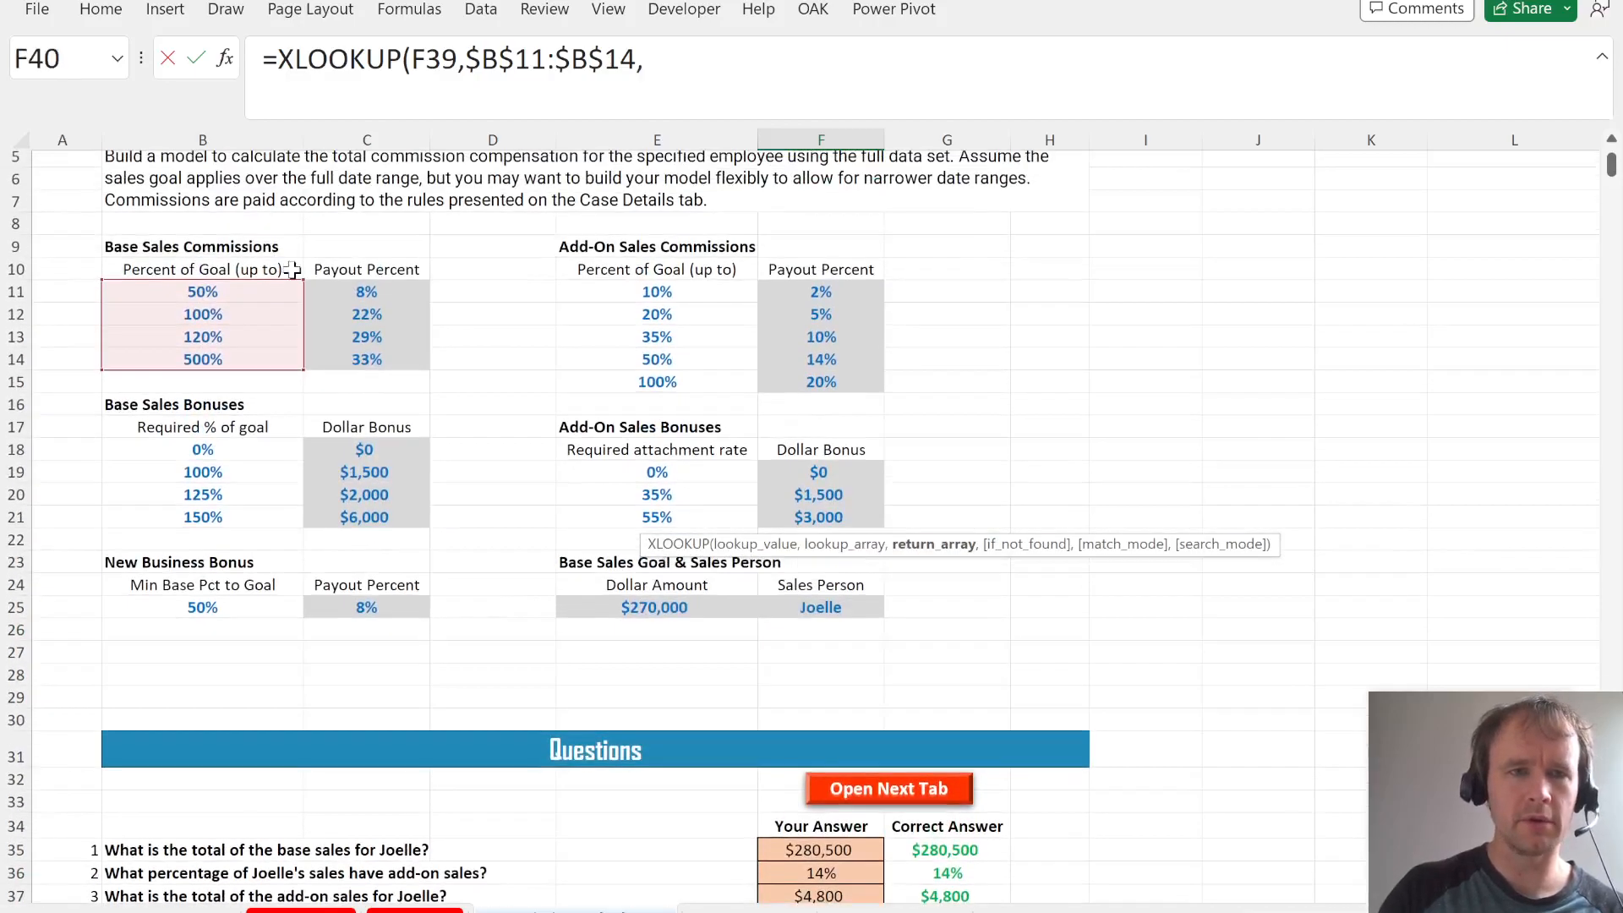
left_click(366, 292)
key("ctrl+shift+Down")
key("F4")
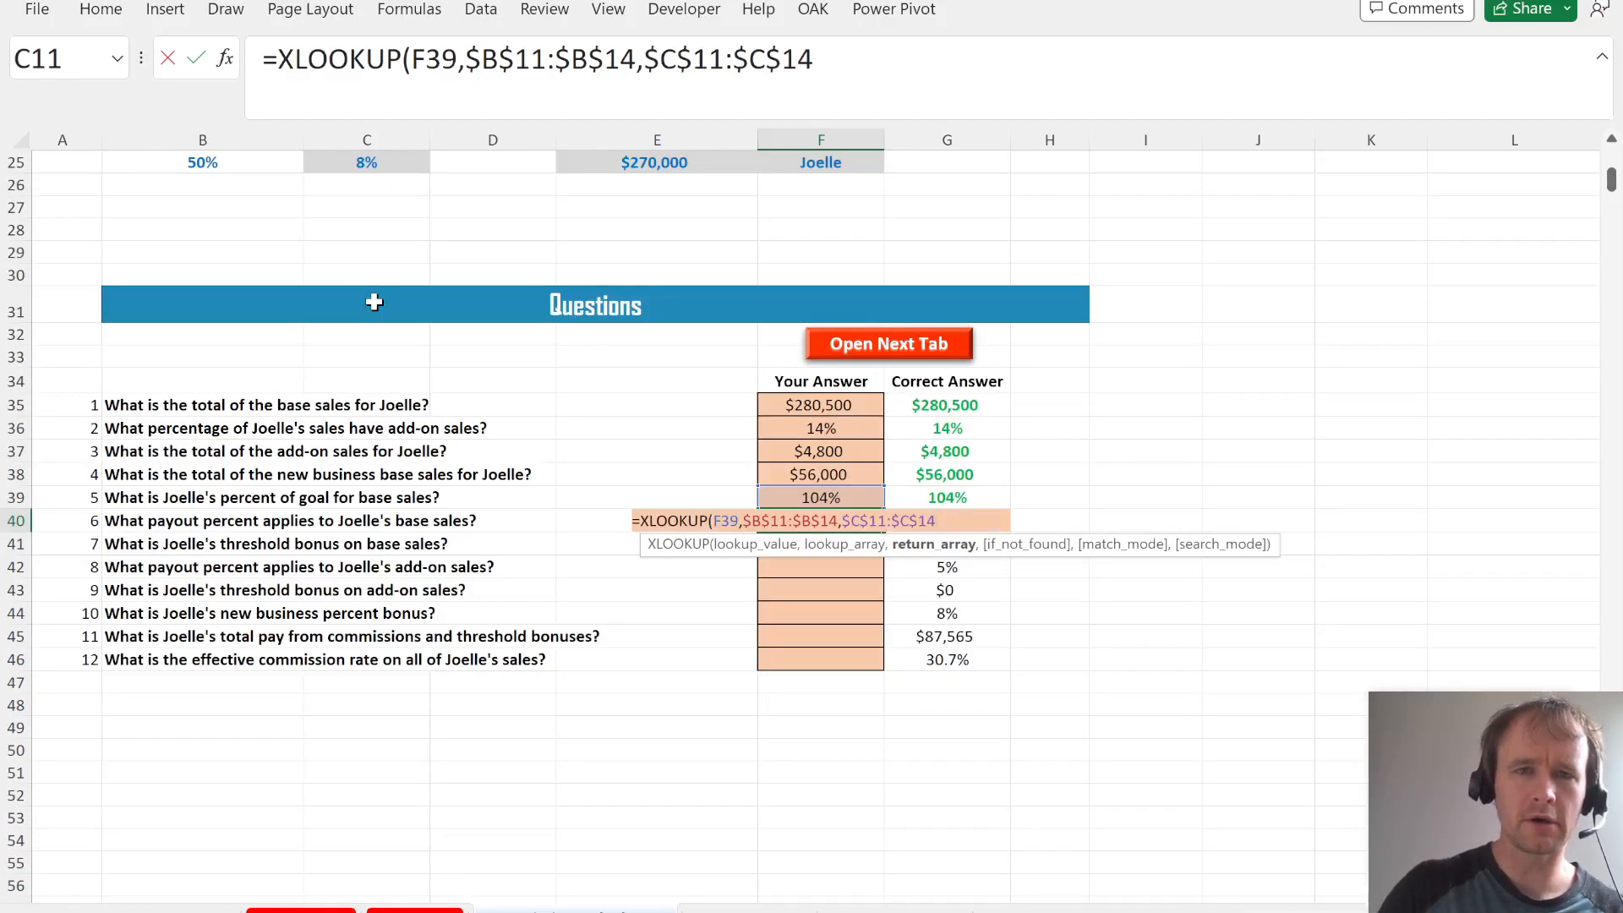
type(",,")
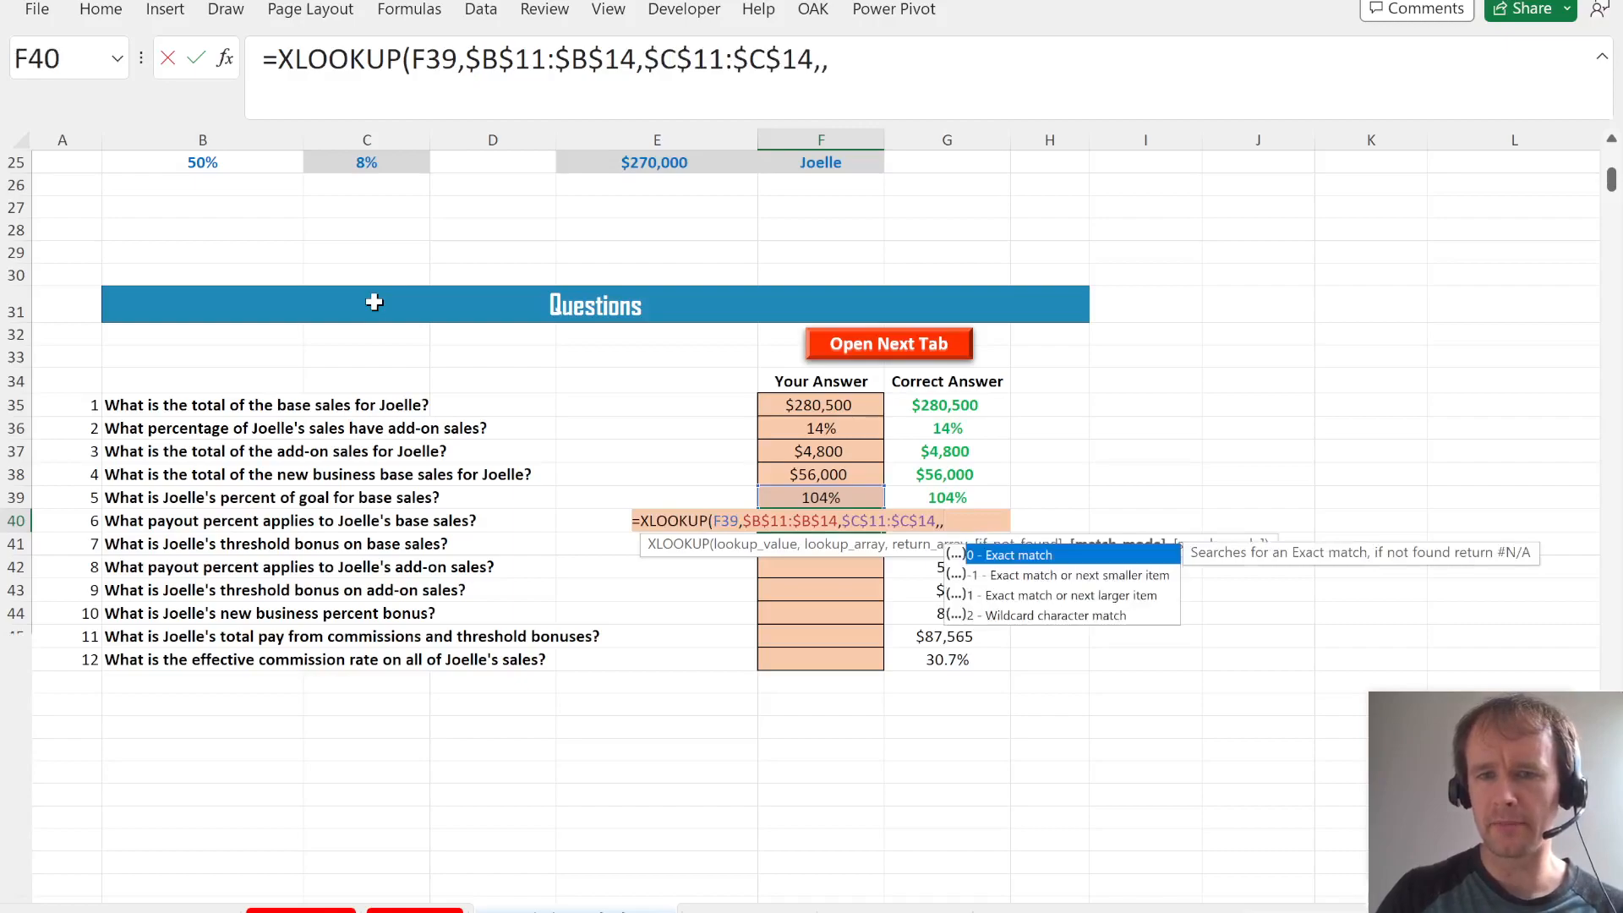
key("Down")
key("Down")
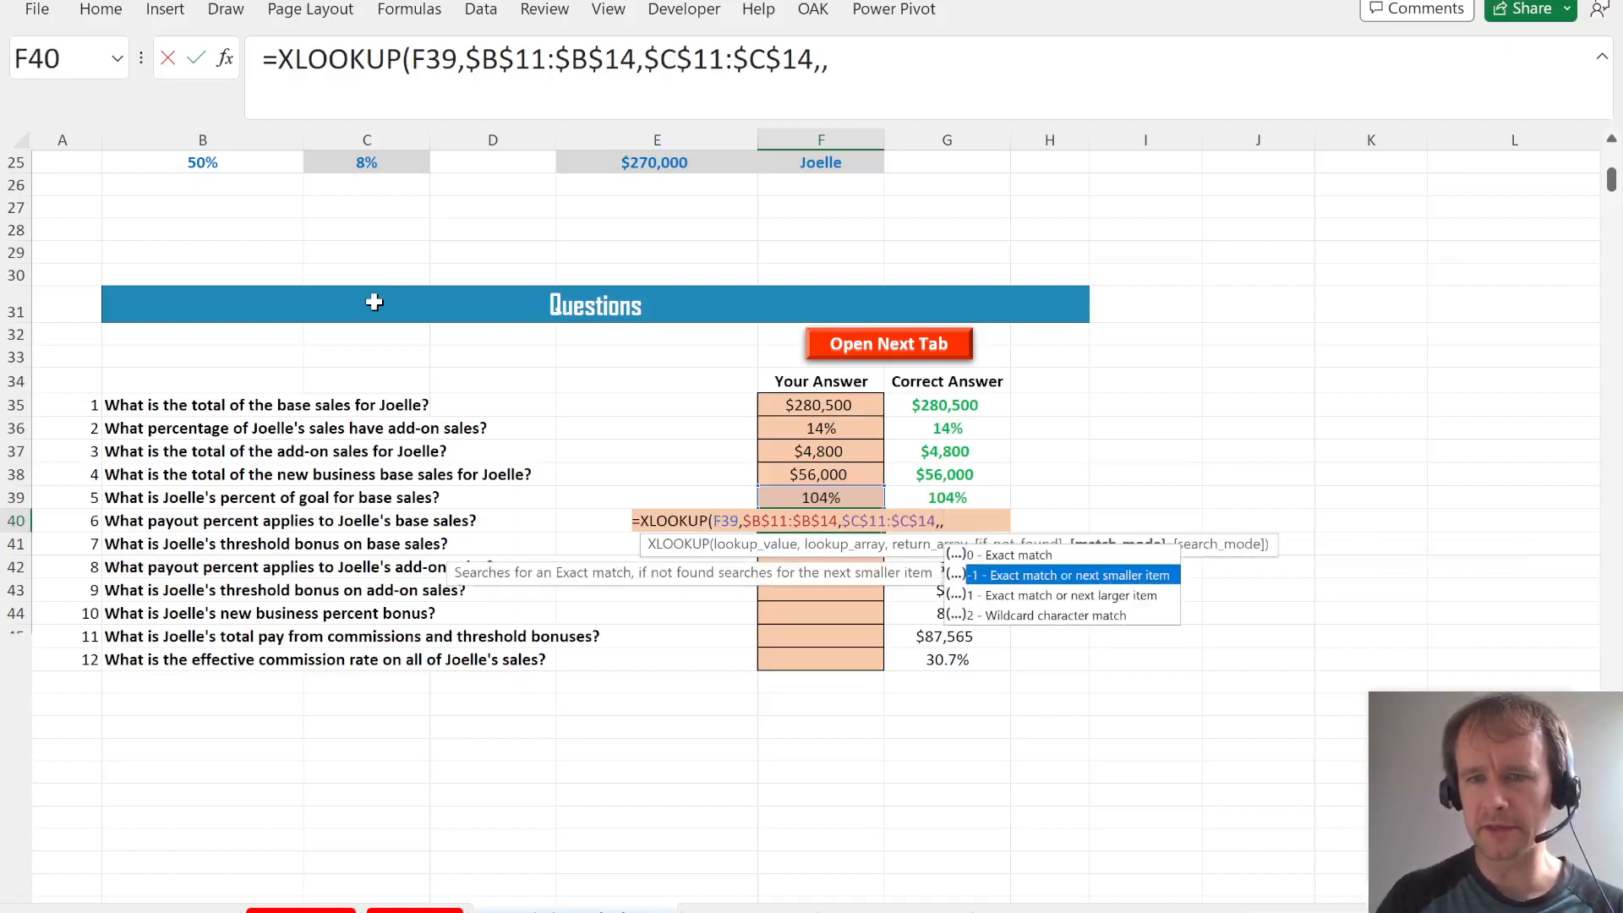
double_click(998, 597)
type(")")
key("Return")
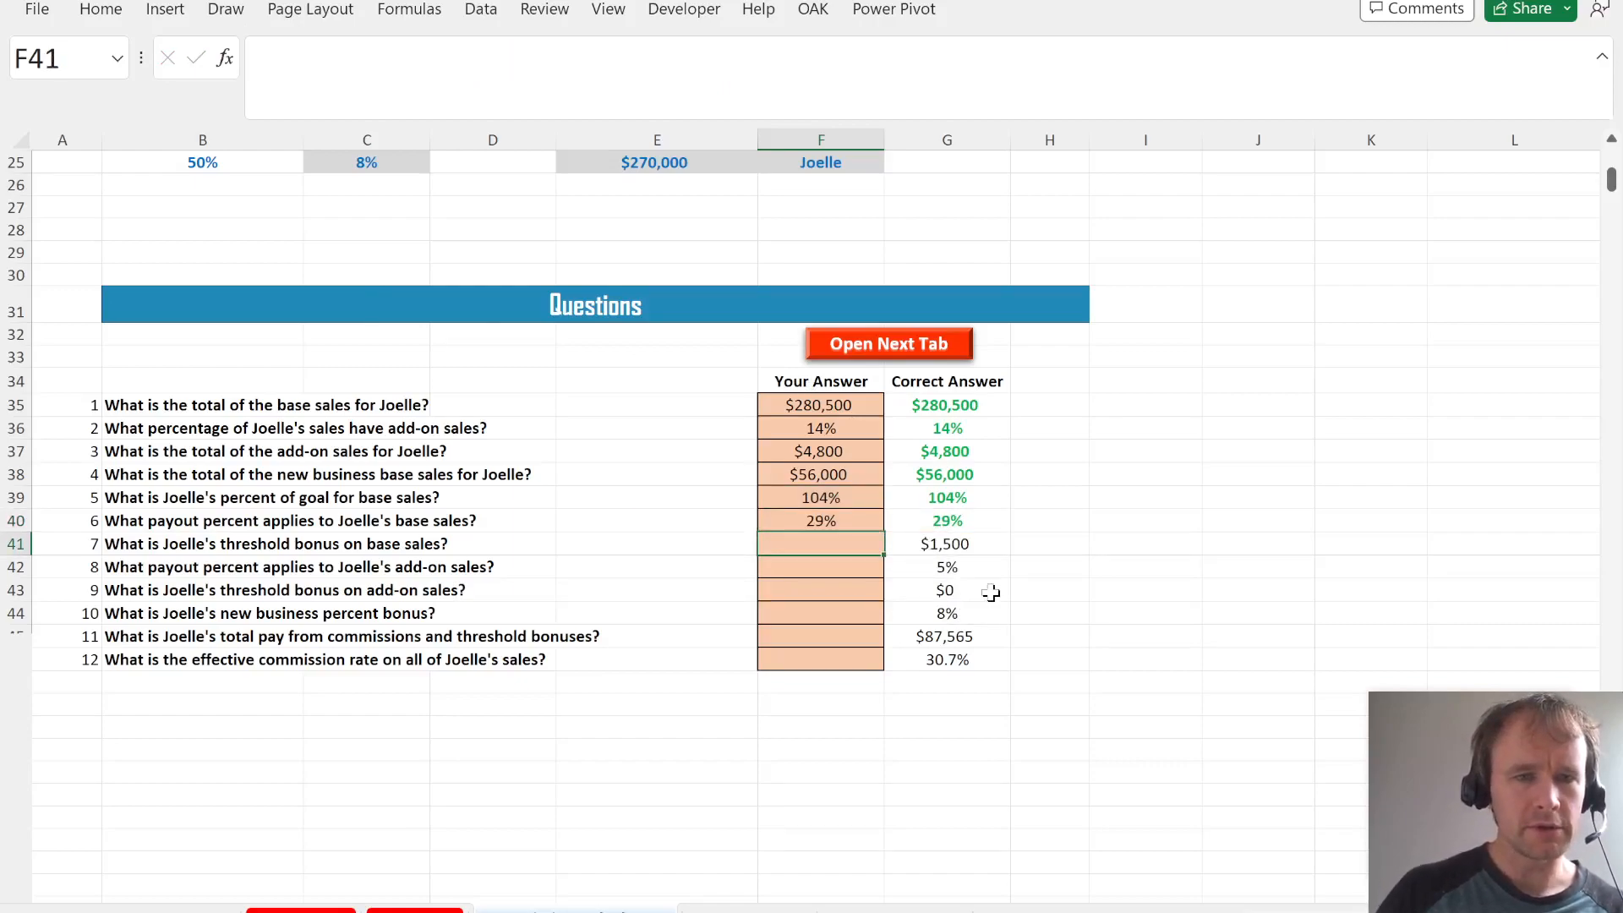
- Regenerate the random values, accept the file save, and review the Base Sales Bonuses table for question 7
scroll(991, 594, "up", 2)
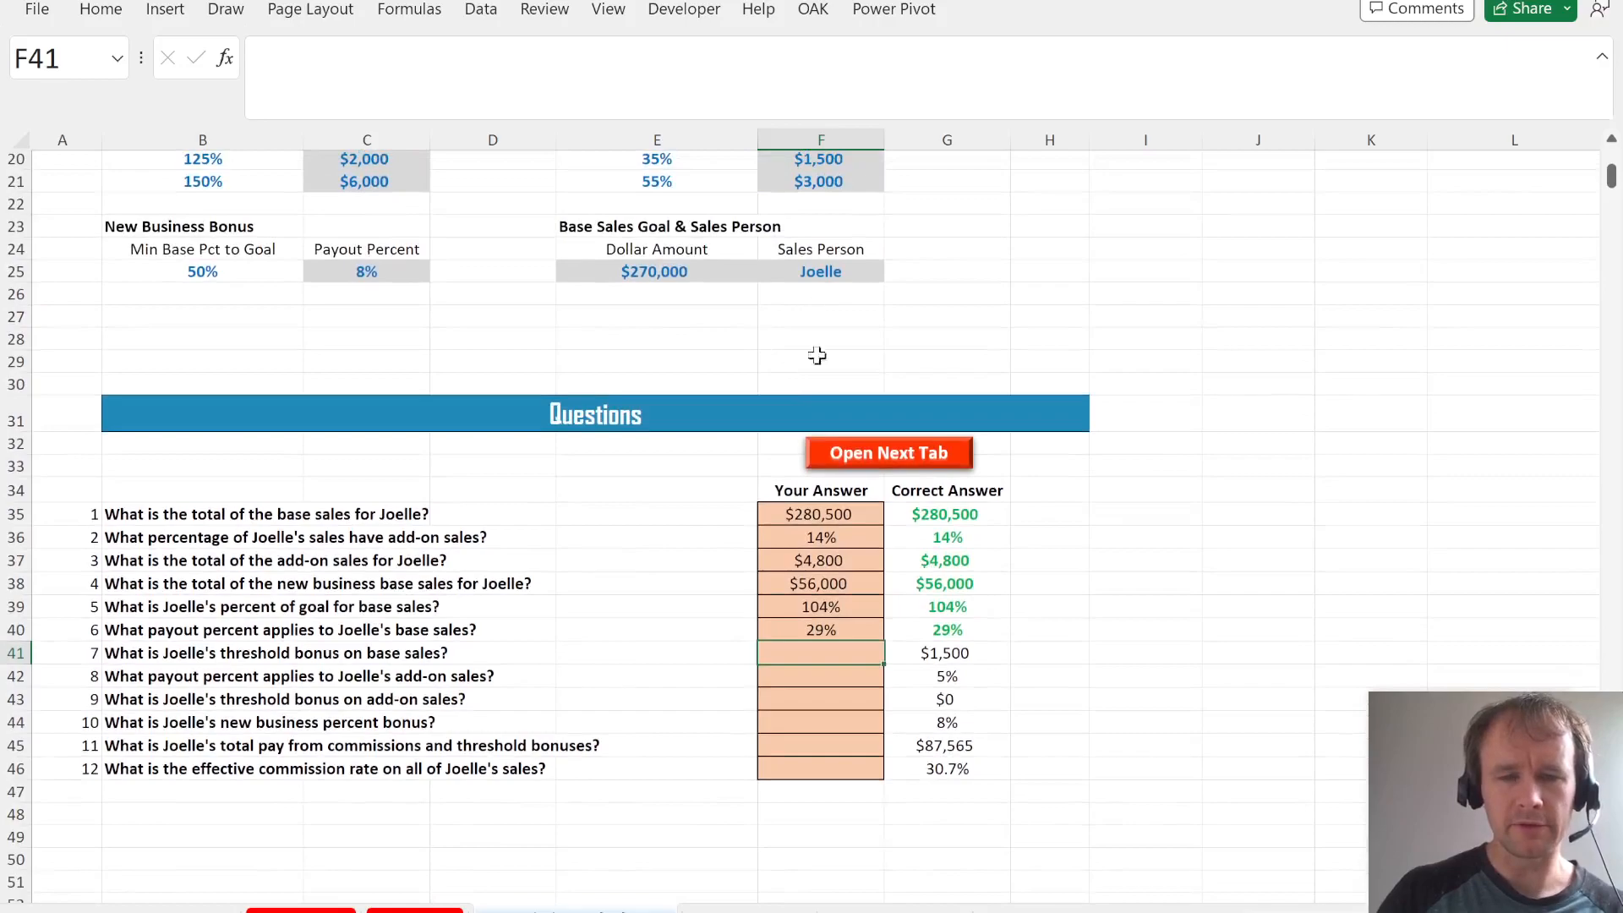
key("ctrl+s")
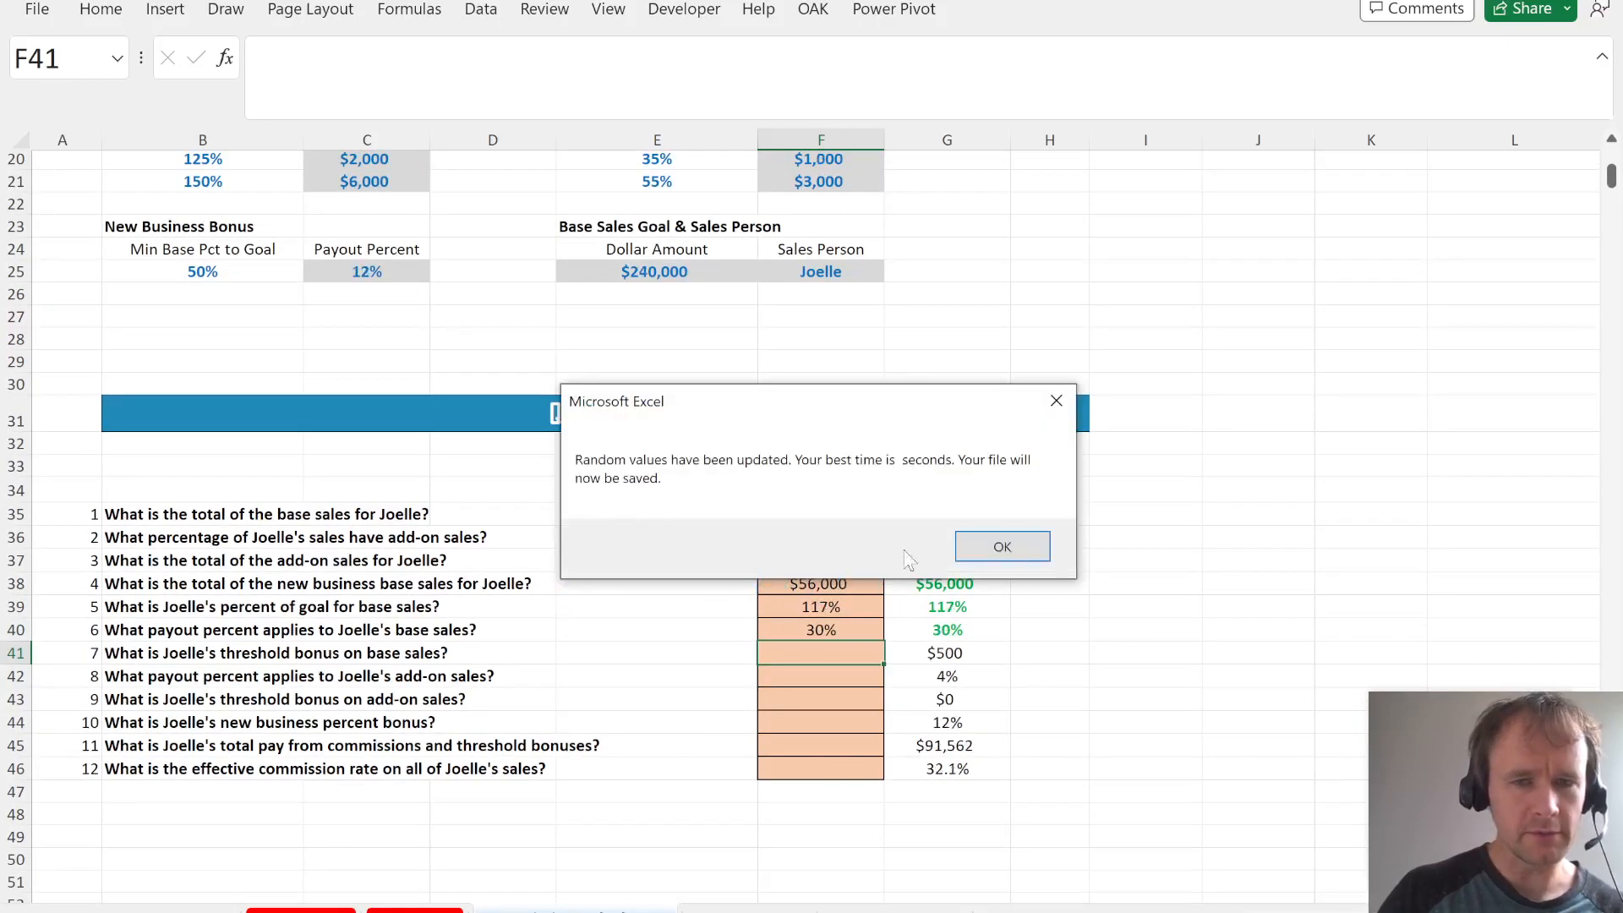
left_click(1002, 546)
scroll(747, 497, "up", 5)
scroll(750, 497, "down", 1)
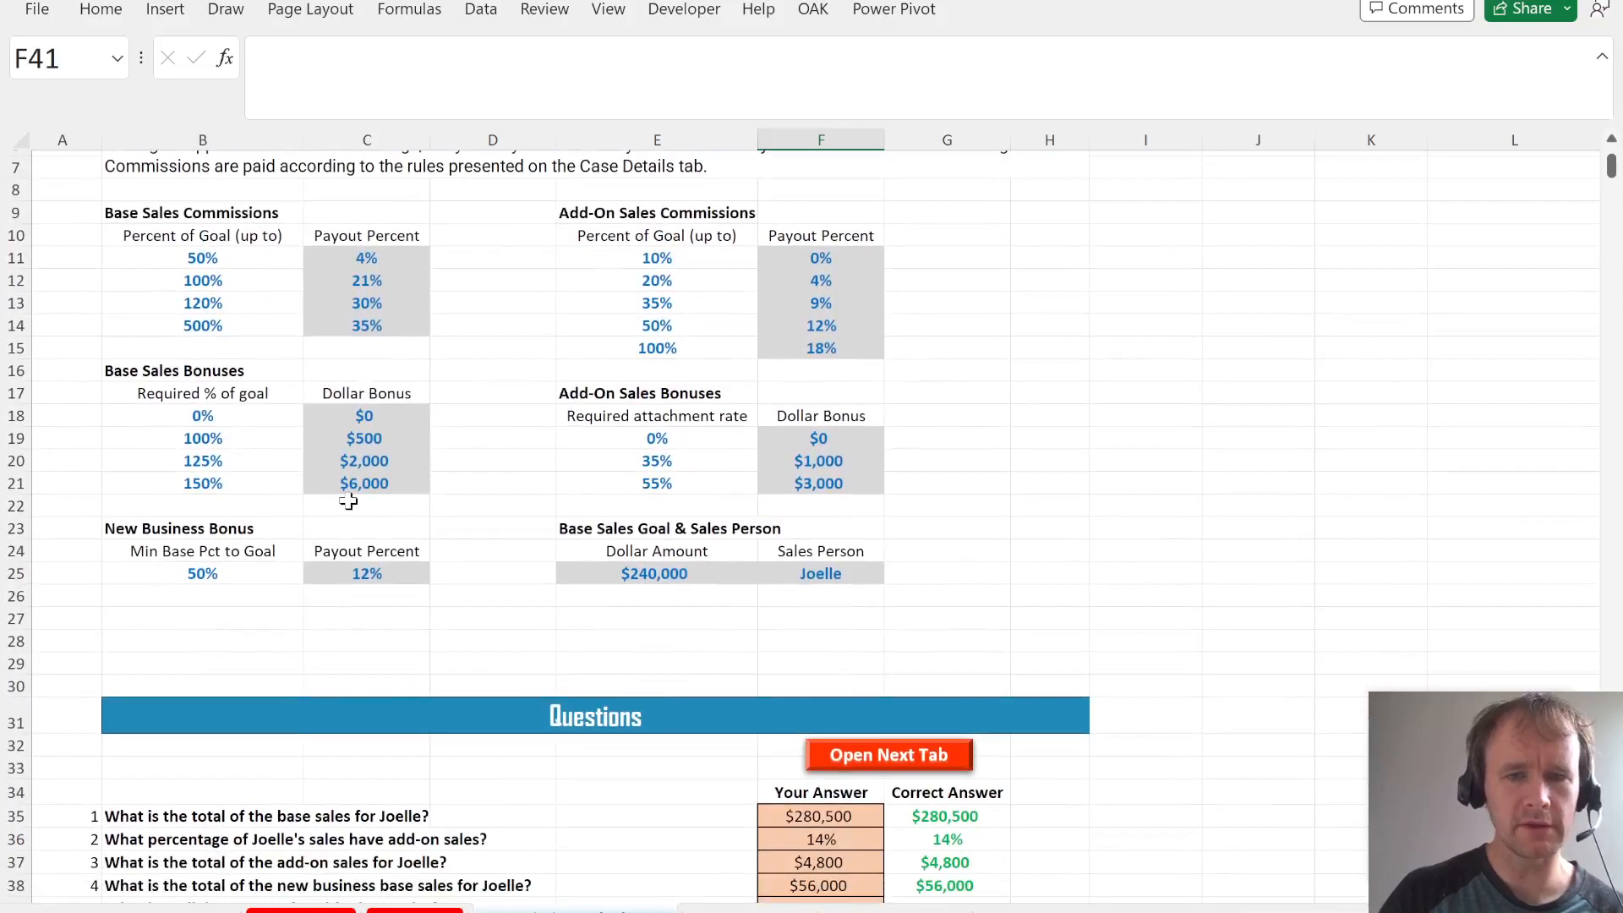
scroll(346, 501, "down", 4)
- Start question 7 in F41 with an XLOOKUP of F39 in the base bonus thresholds $B$18:$B$21
type("=")
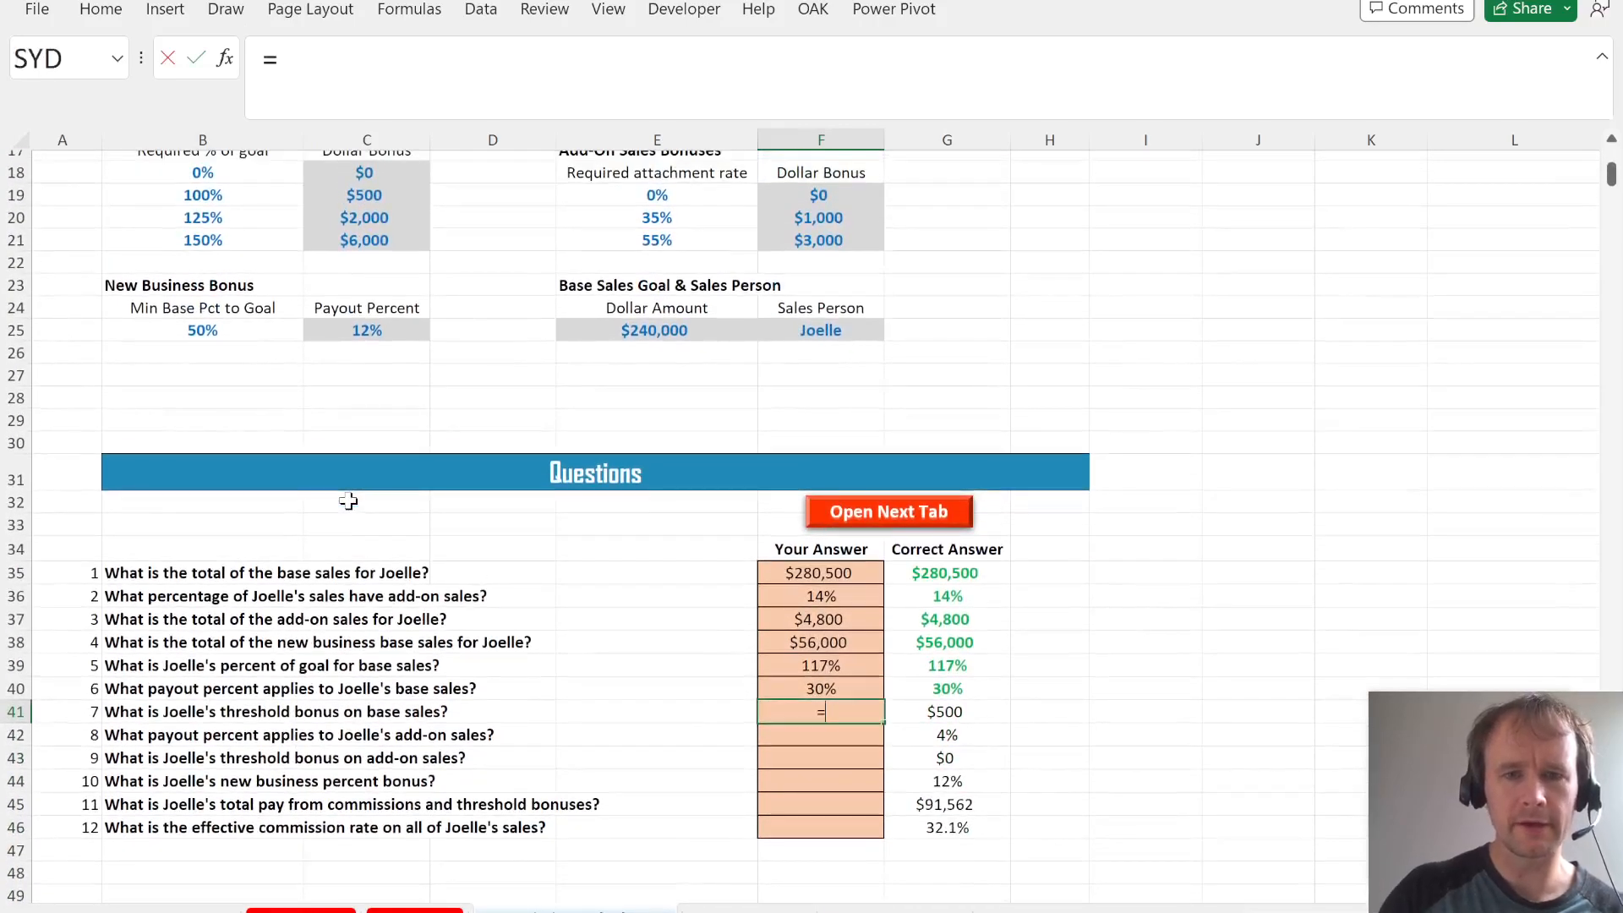
type("xl")
key("Tab")
key("Up")
key("Up")
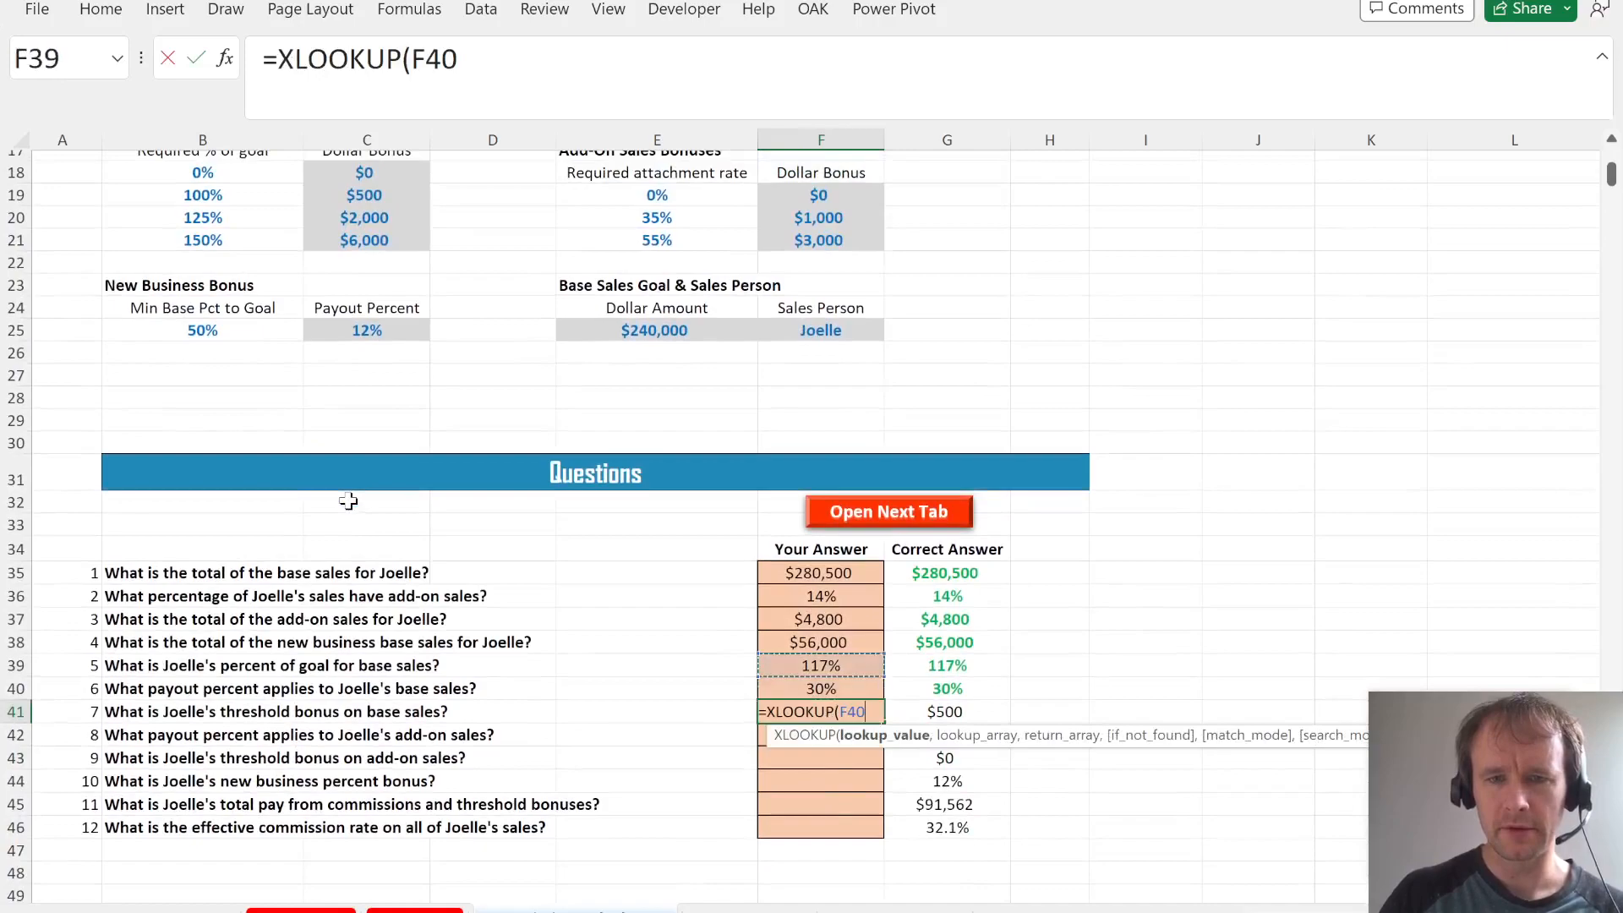
type(",")
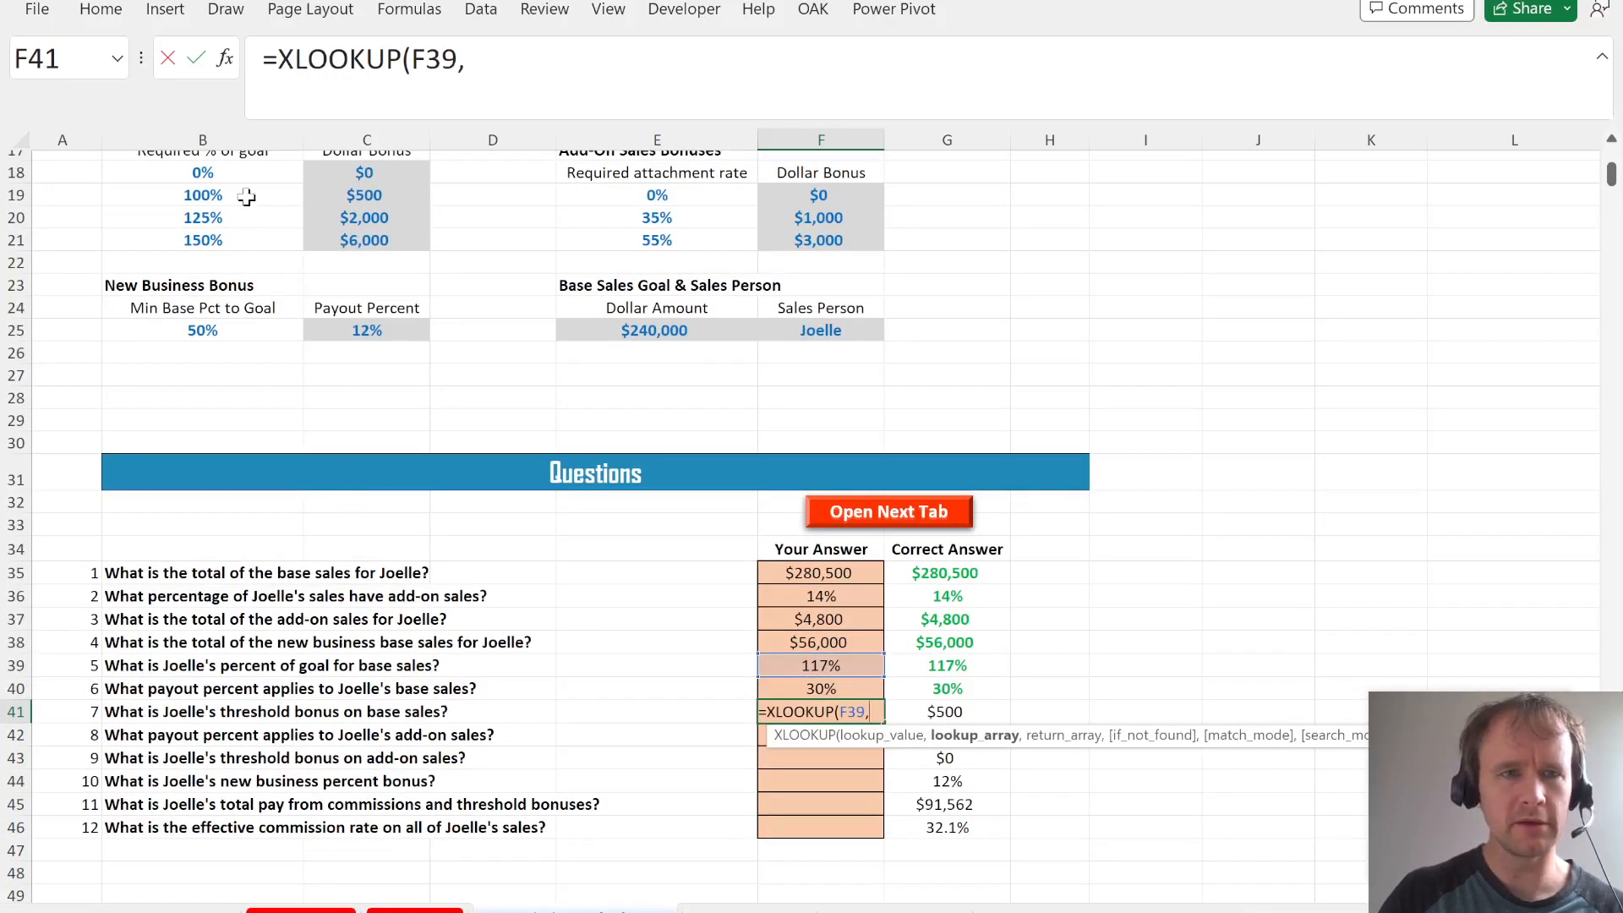
scroll(246, 196, "up", 1)
left_click_drag(211, 319, 226, 262)
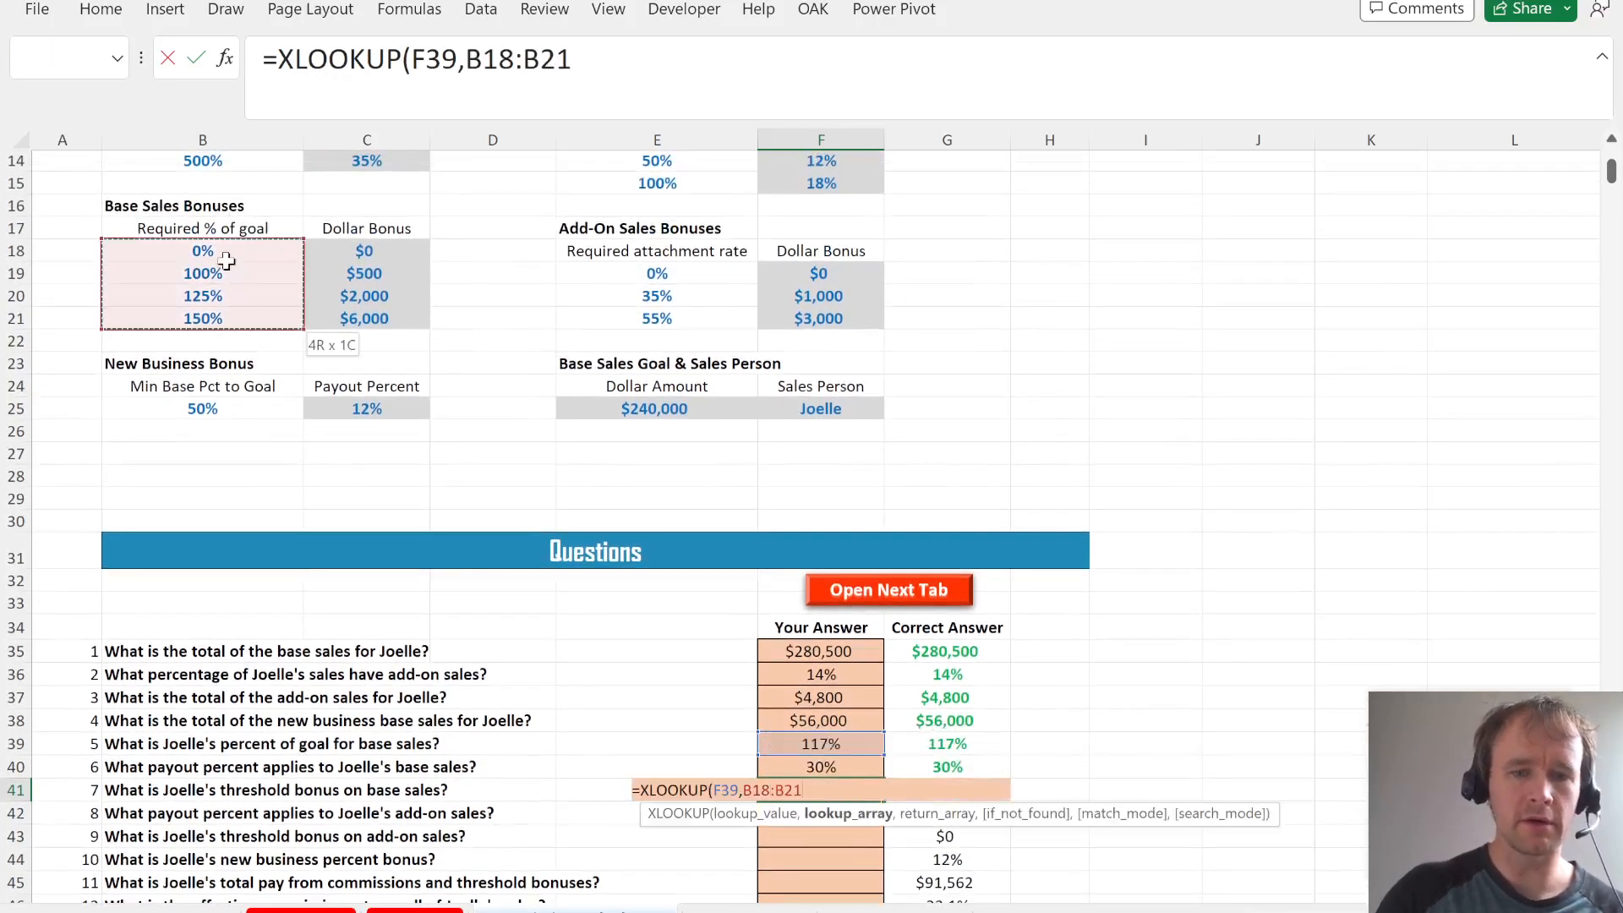
key("F4")
type(",")
- Complete the F41 lookup with return array $C$18:$C$21, no if-not-found value, and match mode -1, exact match or next smaller item
left_click_drag(341, 252, 397, 320)
key("F4")
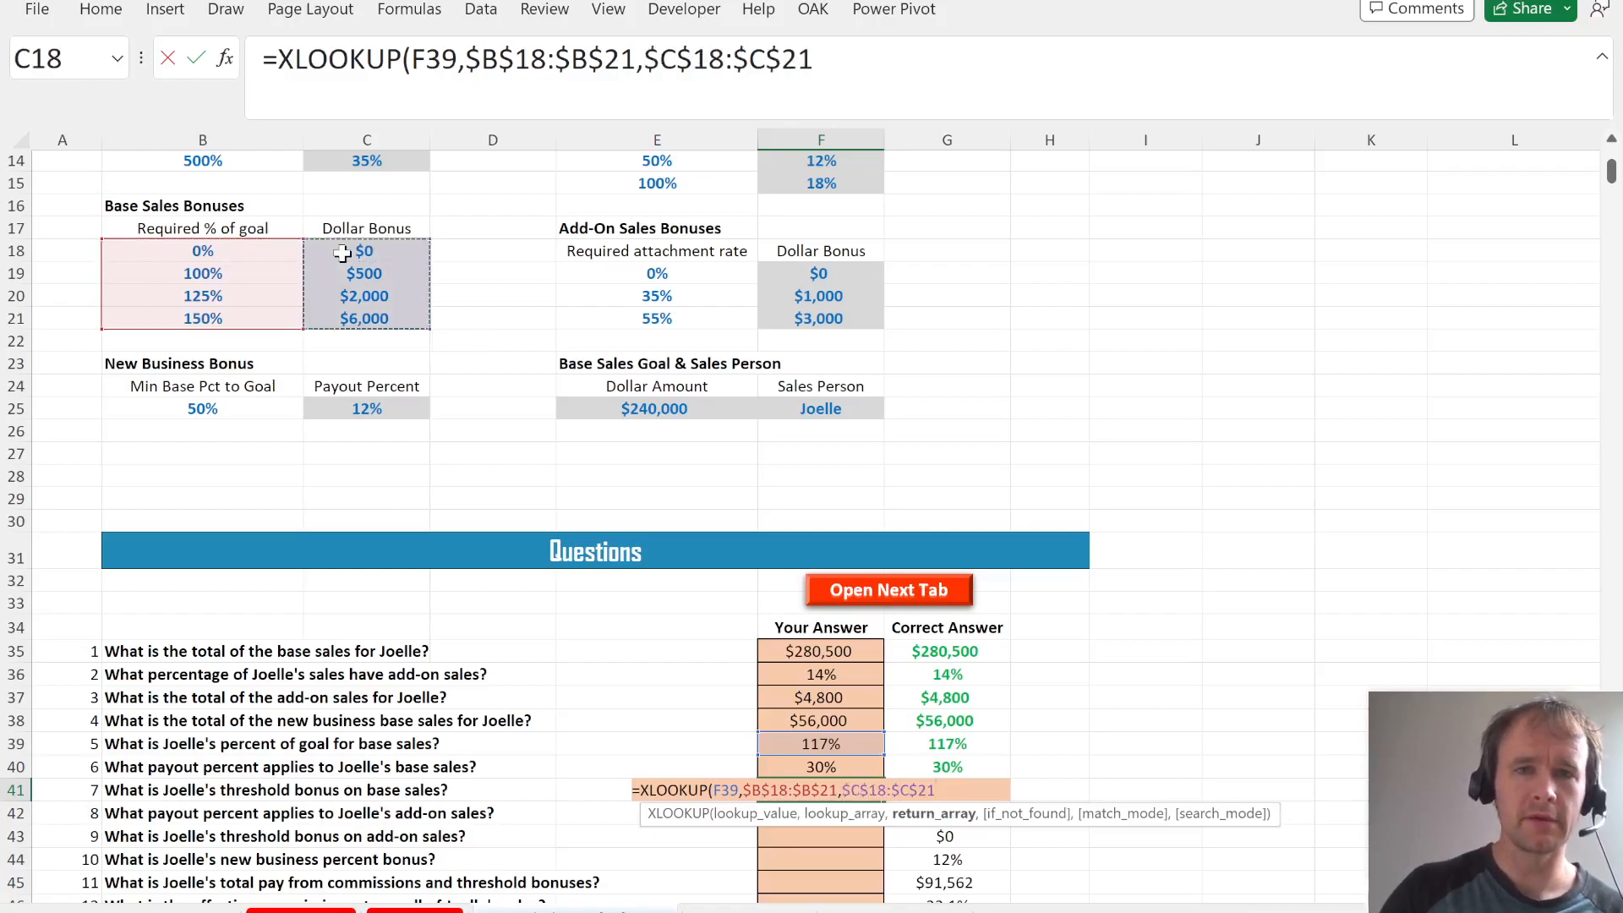
type(",,")
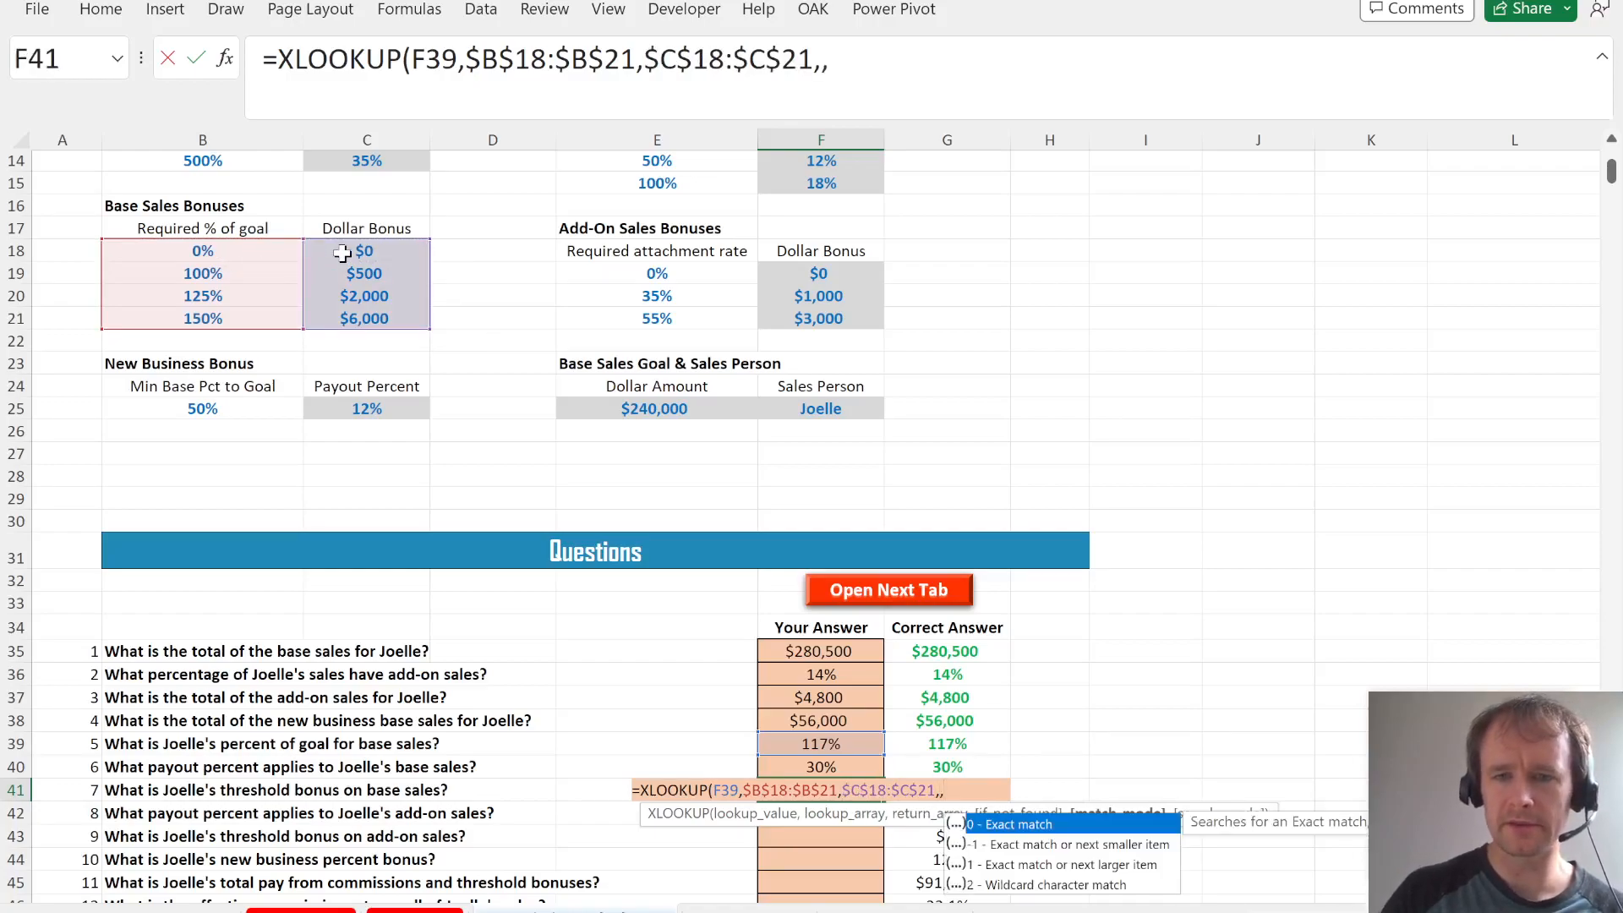
key("Down")
key("Tab")
type(")")
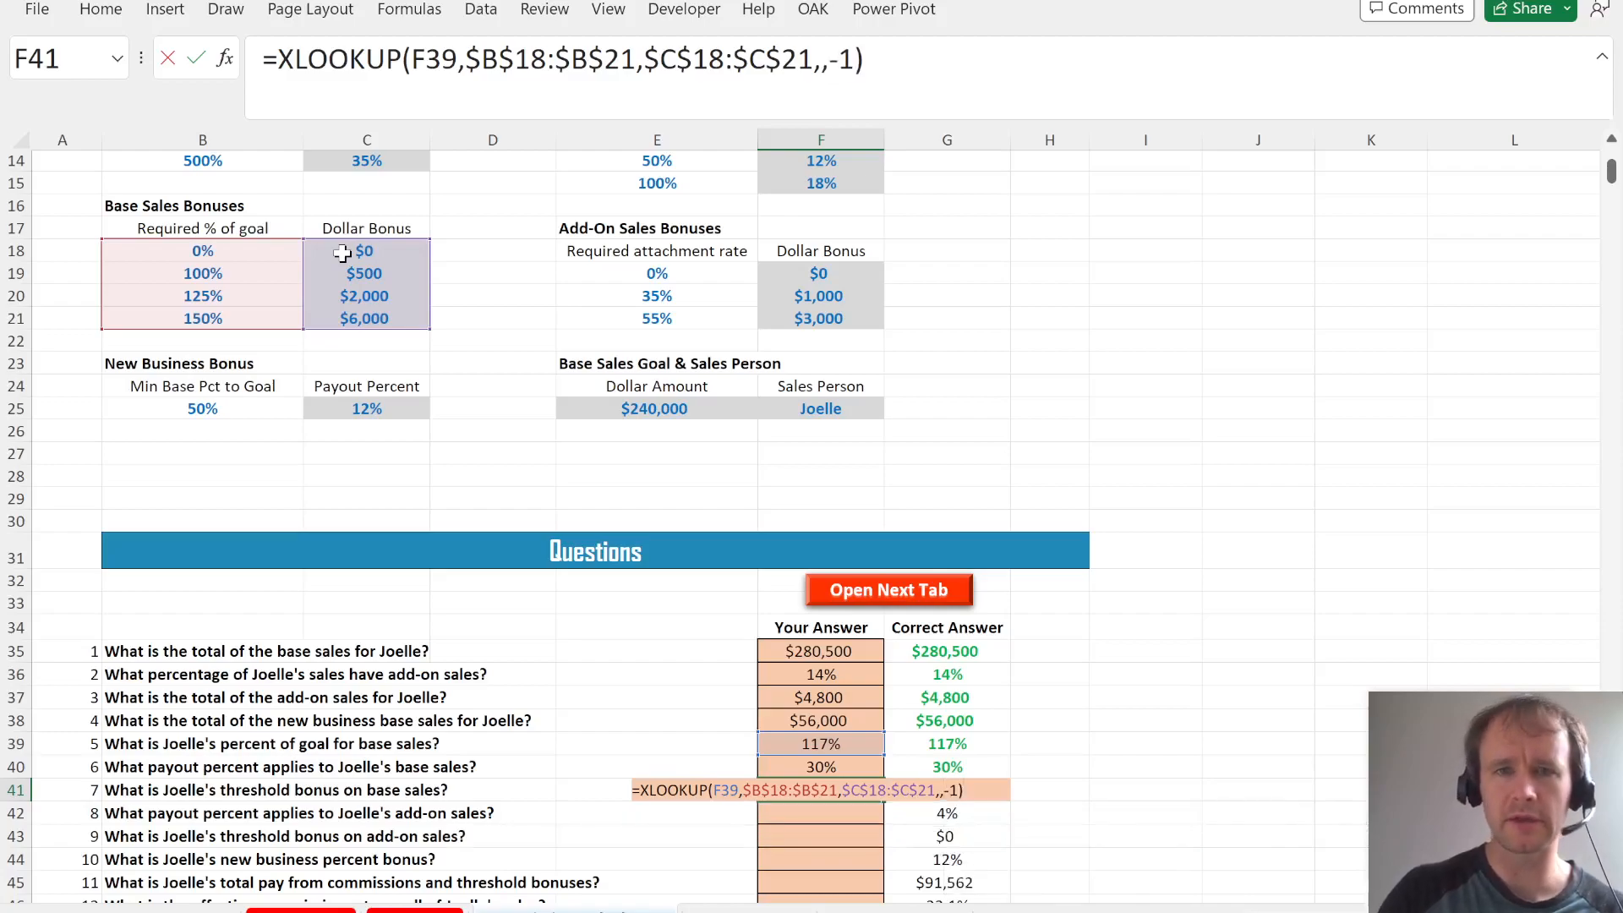
key("Return")
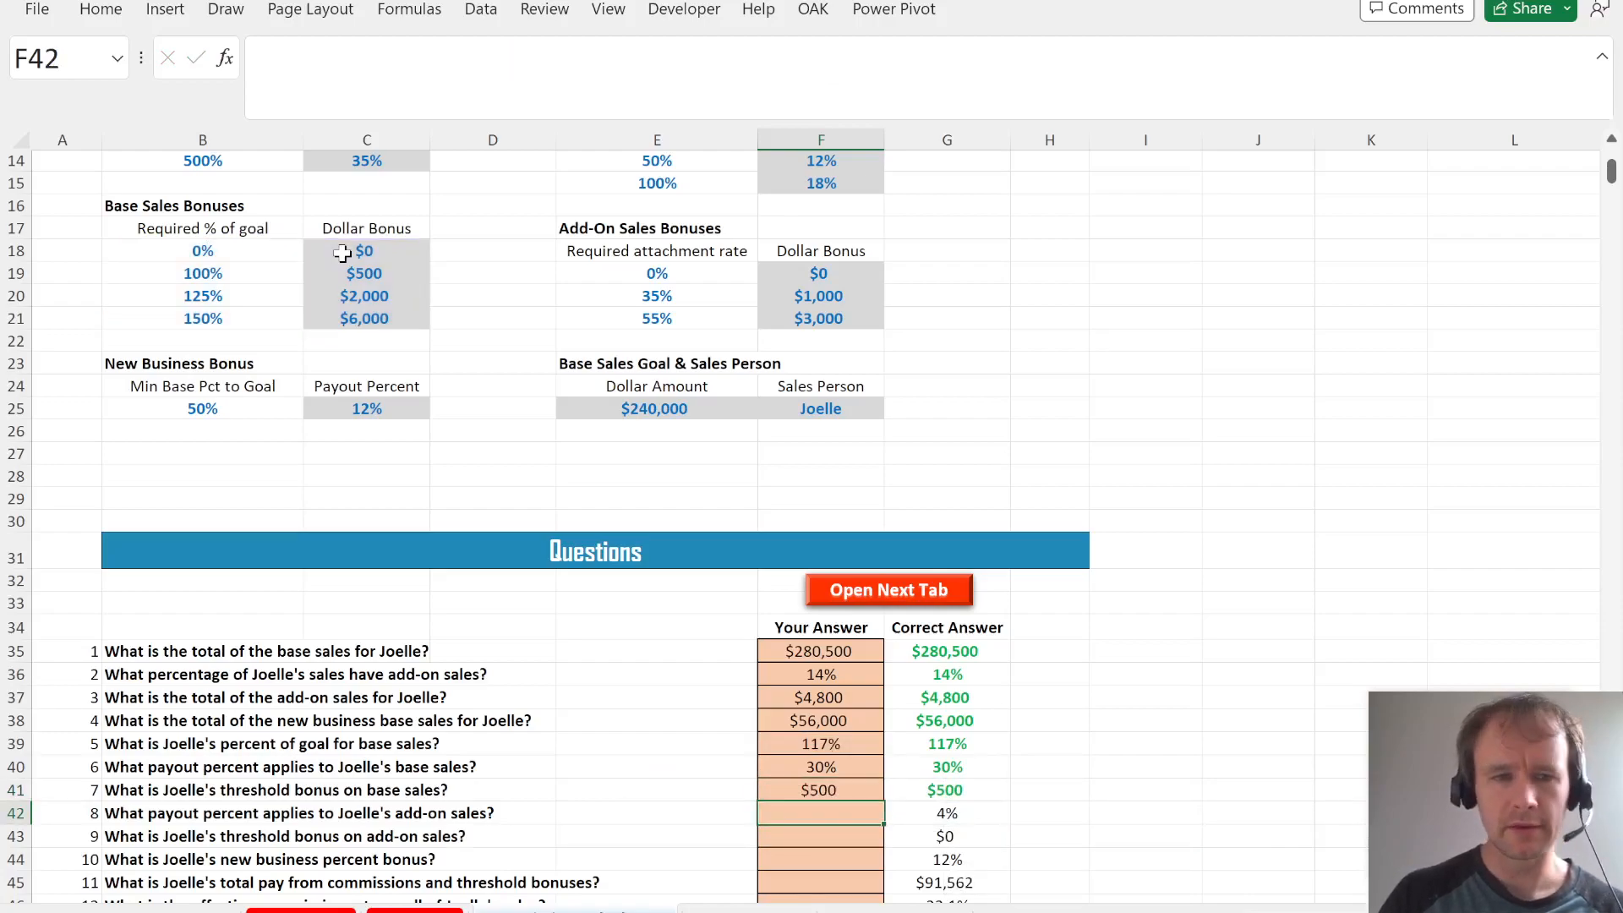
- Review the add-on commission and bonus tables for question 8, and regenerate the random values with the file save accepted
key("shift+space")
key("shift+BackSpace")
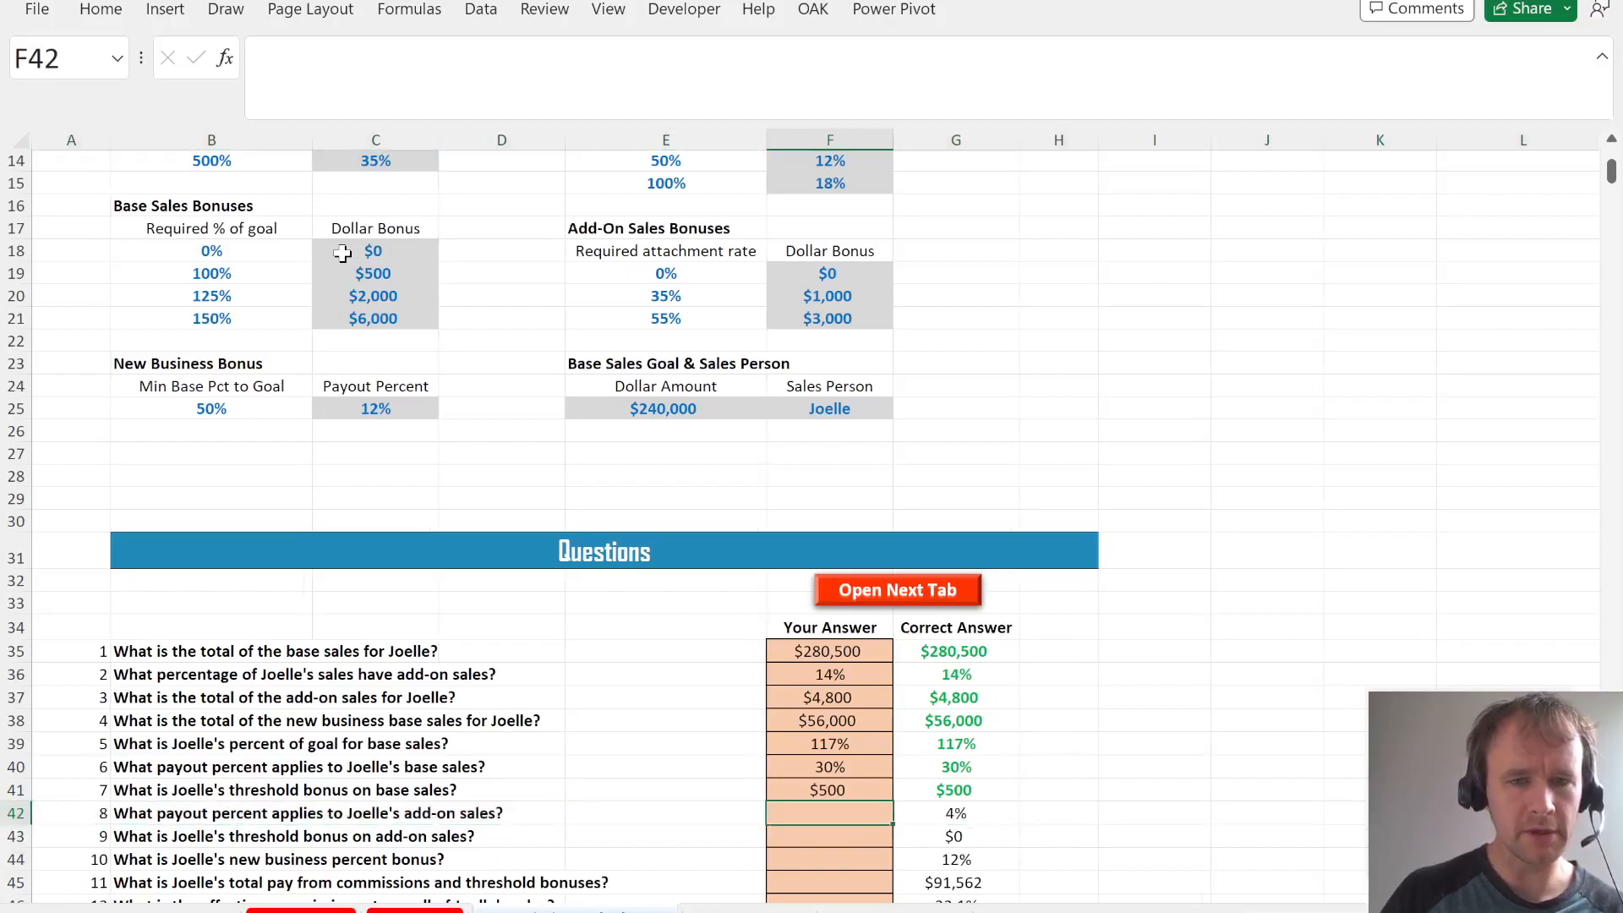
scroll(660, 378, "up", 2)
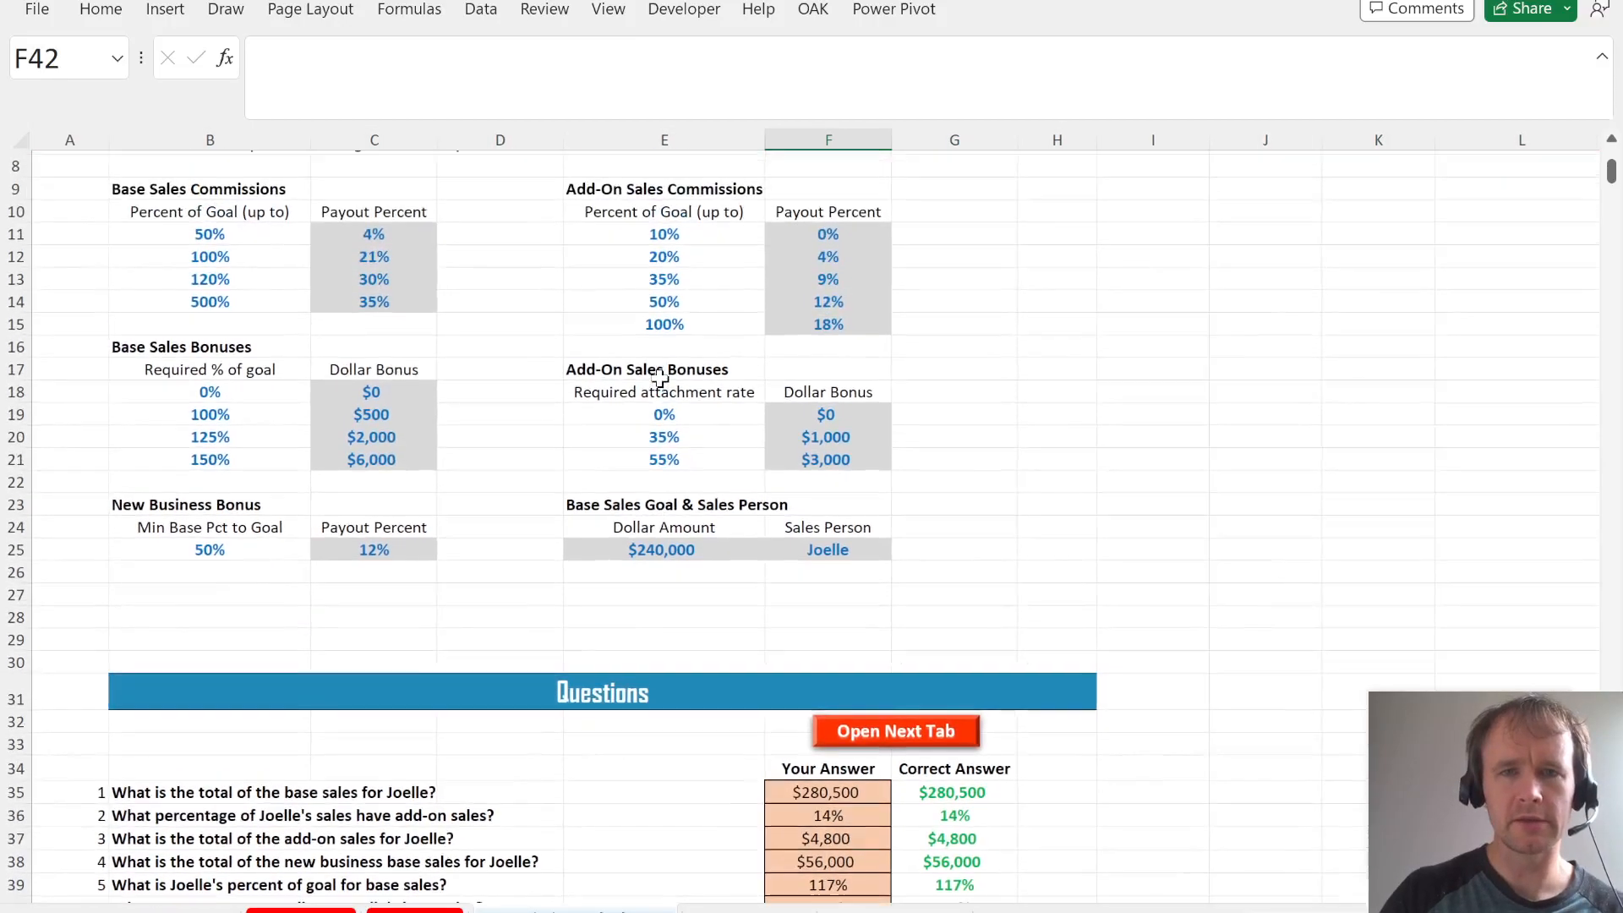
scroll(807, 505, "down", 3)
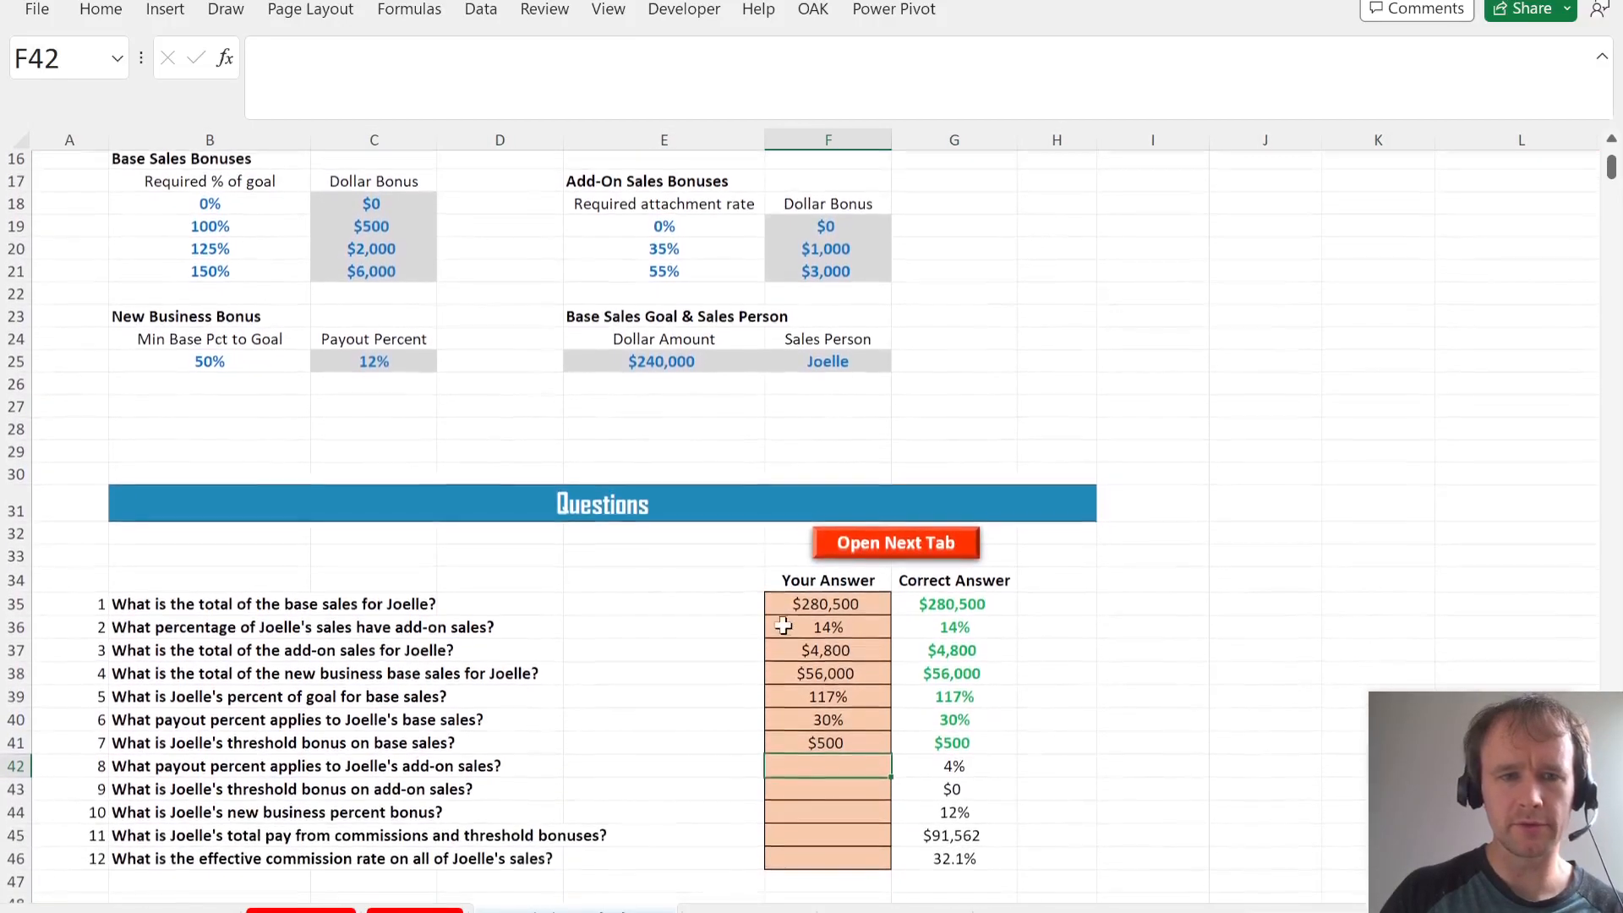
key("ctrl+shift+r")
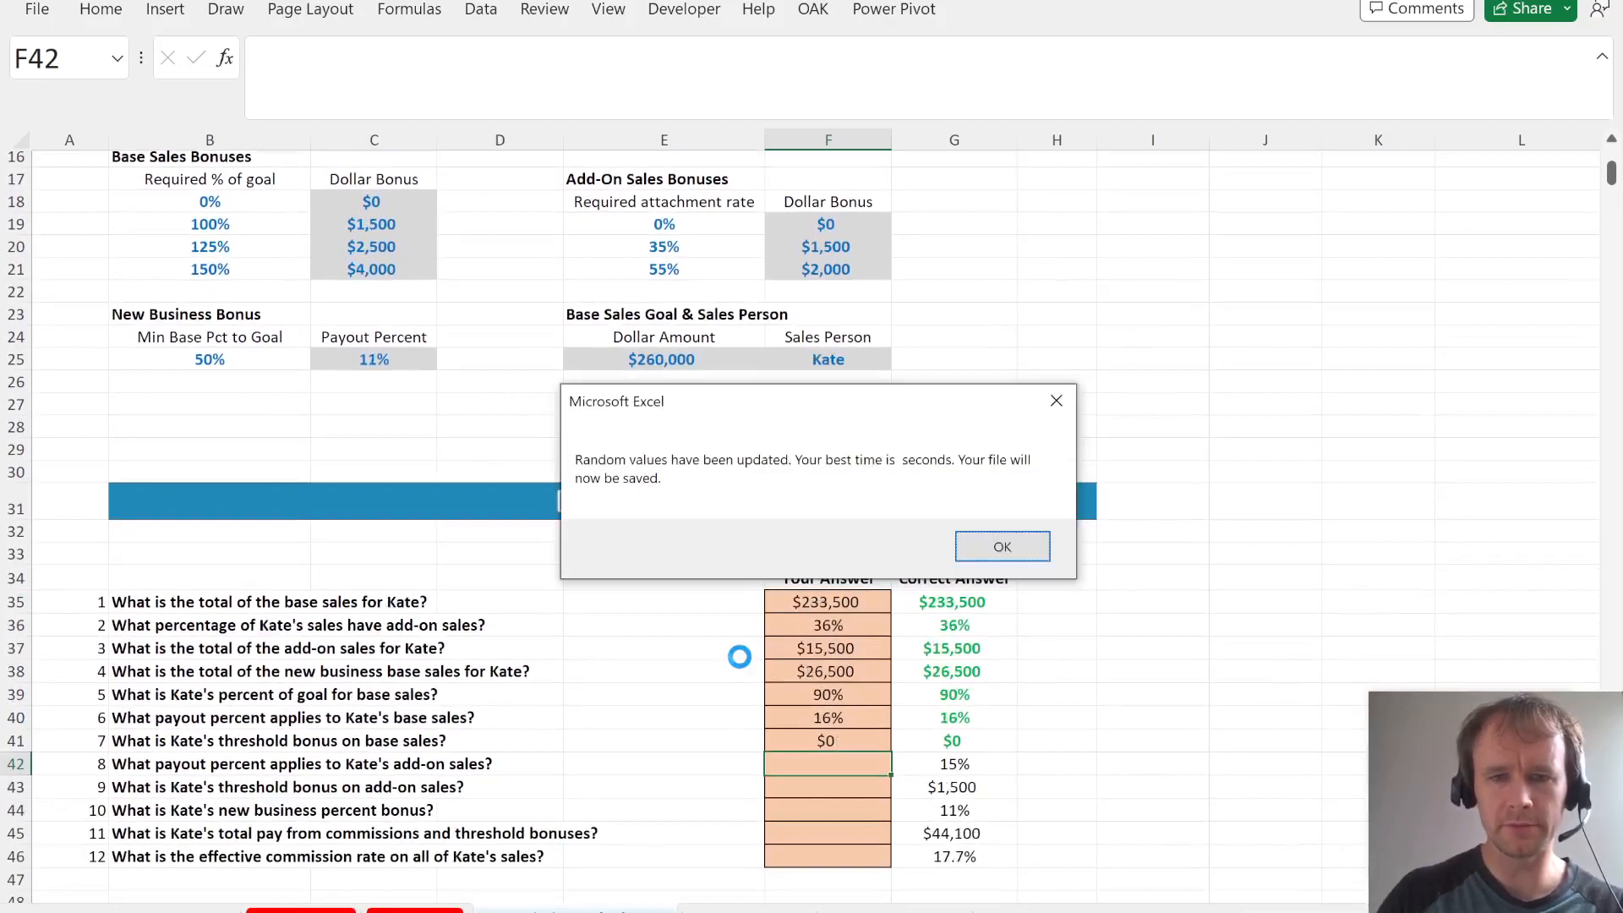
key("Return")
- Start question 8 in F42 with an XLOOKUP of F36 in the add-on commission thresholds $E$11:$E$15
type("=xl")
key("Tab")
left_click(829, 626)
type(",")
scroll(831, 626, "up", 3)
scroll(831, 626, "up", 1)
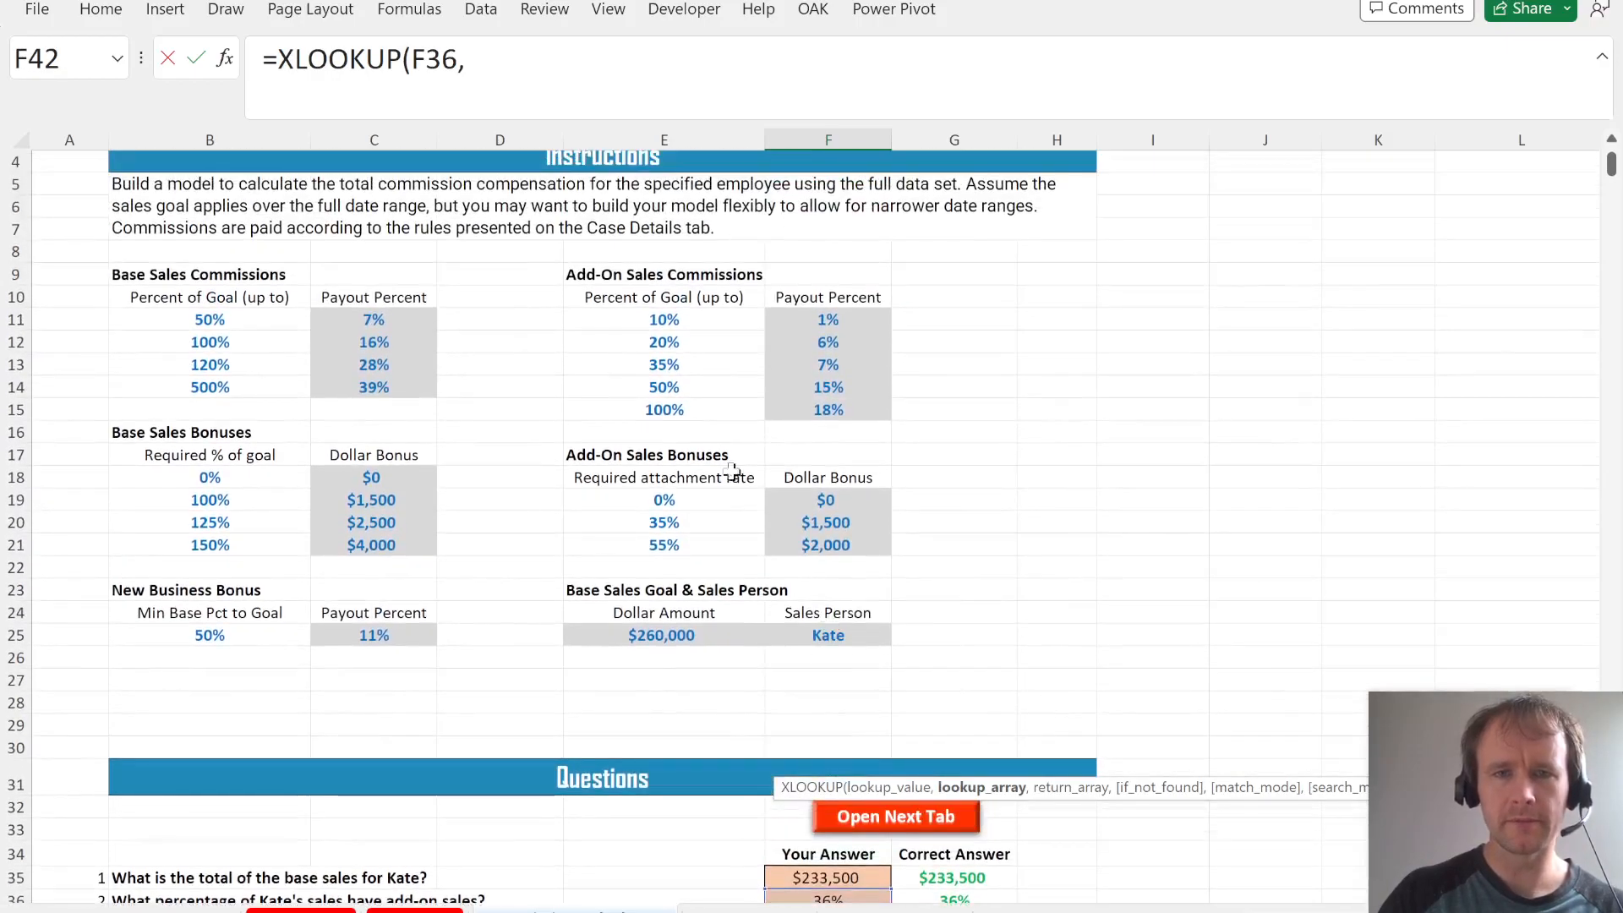
left_click(676, 319)
key("ctrl+shift+Down")
key("F4")
type(",")
- Complete the F42 lookup with return array $F$11:$F$15, no if-not-found value, and match mode 1
scroll(677, 319, "up", 5)
left_click(825, 425)
key("ctrl+shift+Down")
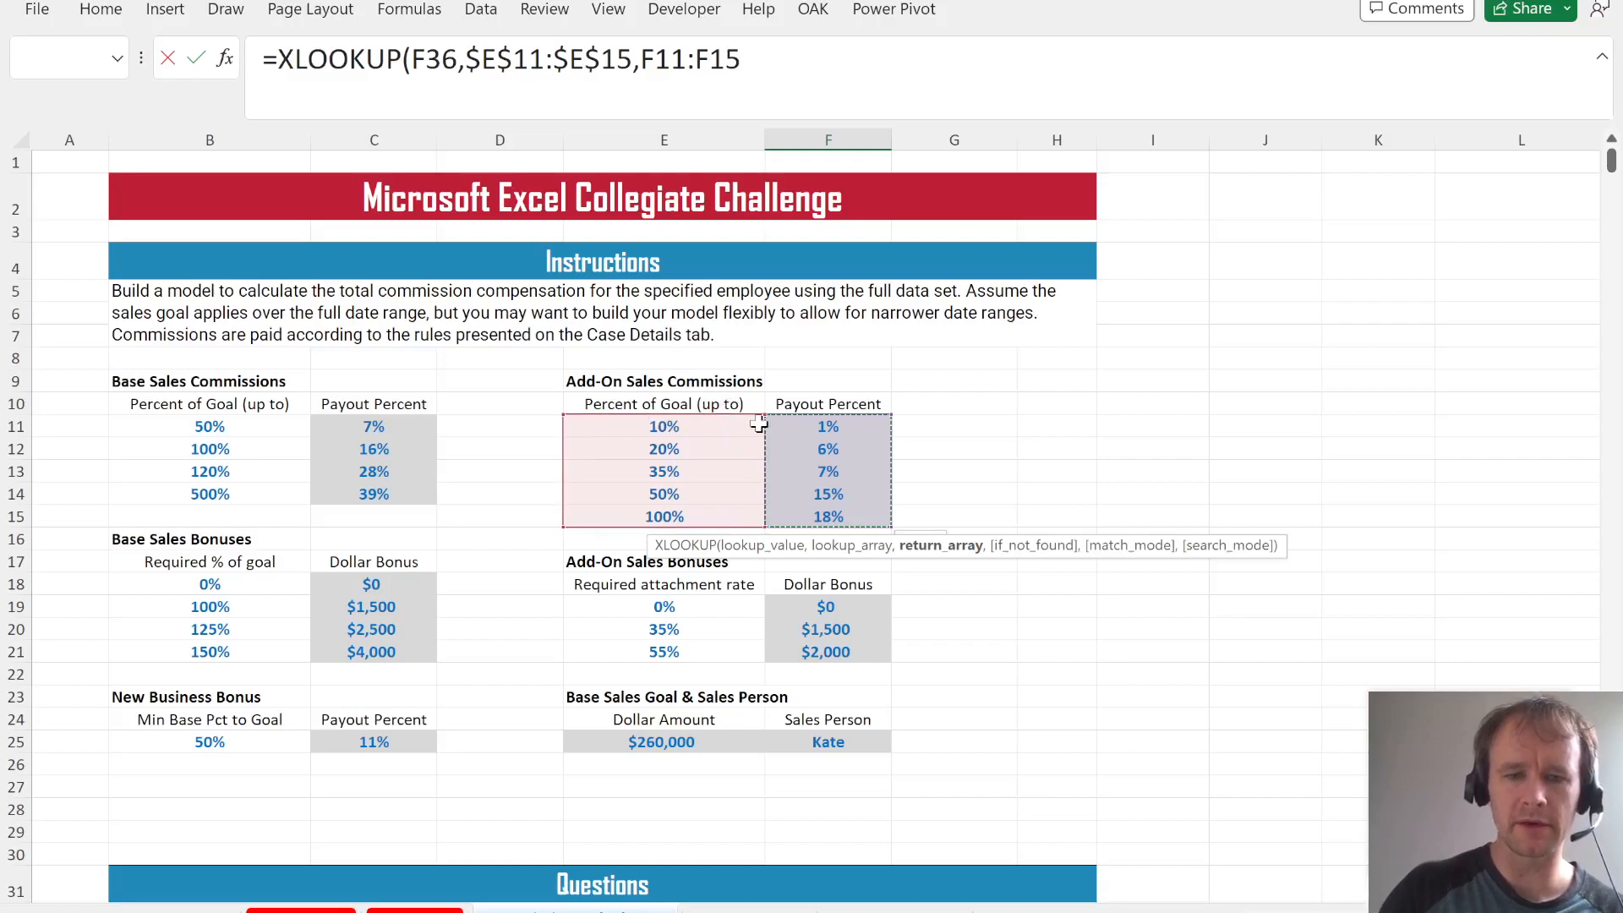
key("F4")
type(",,1)")
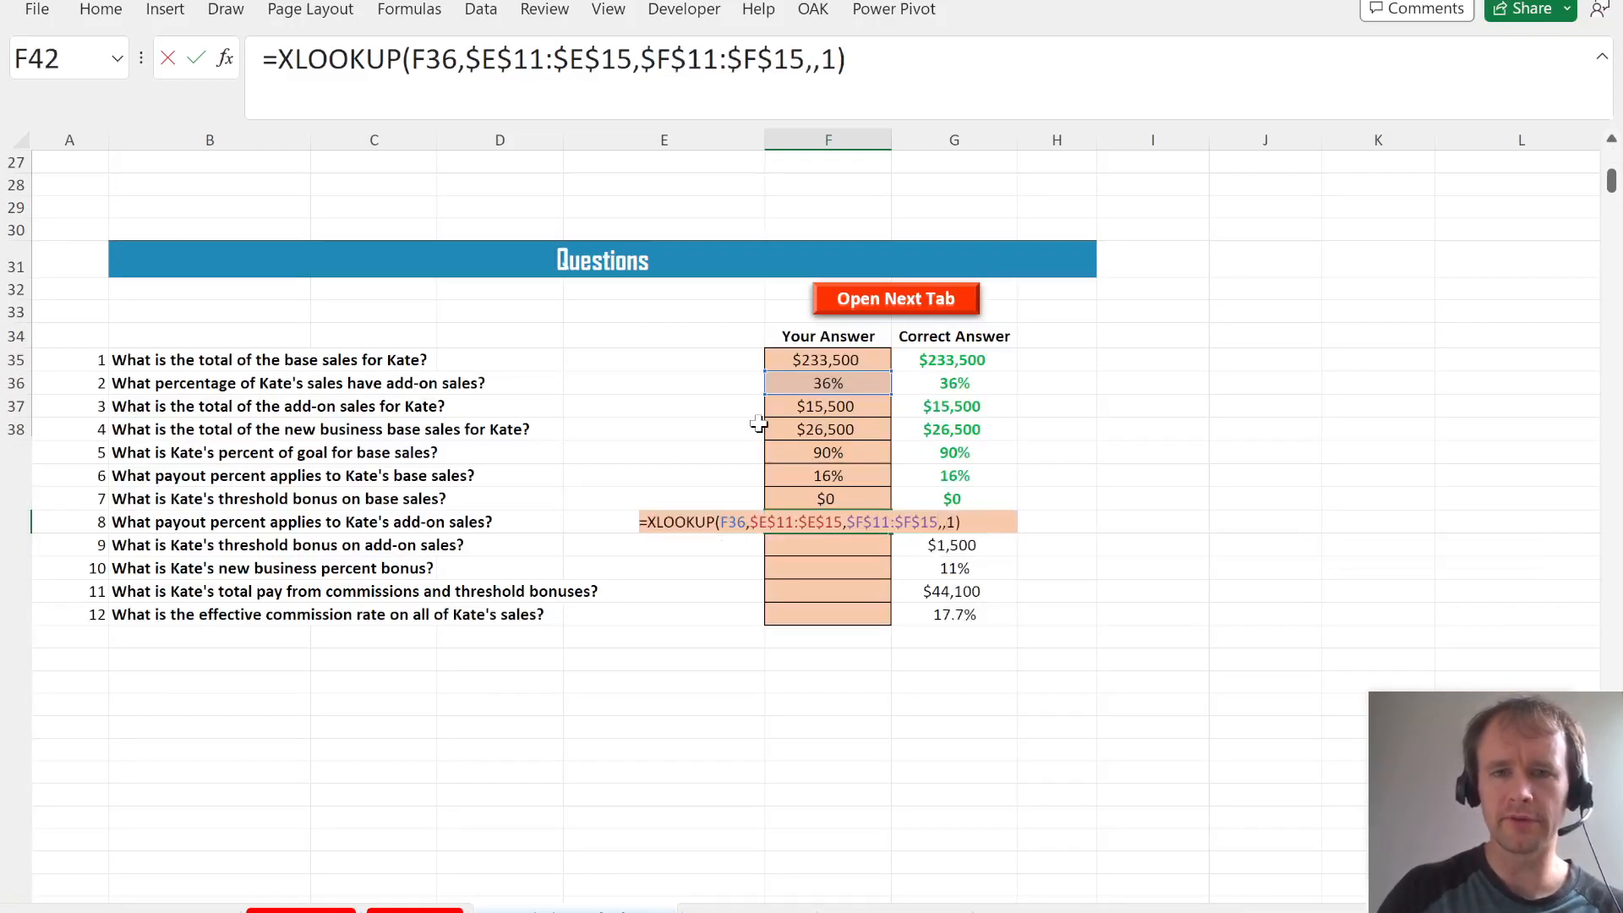
key("Return")
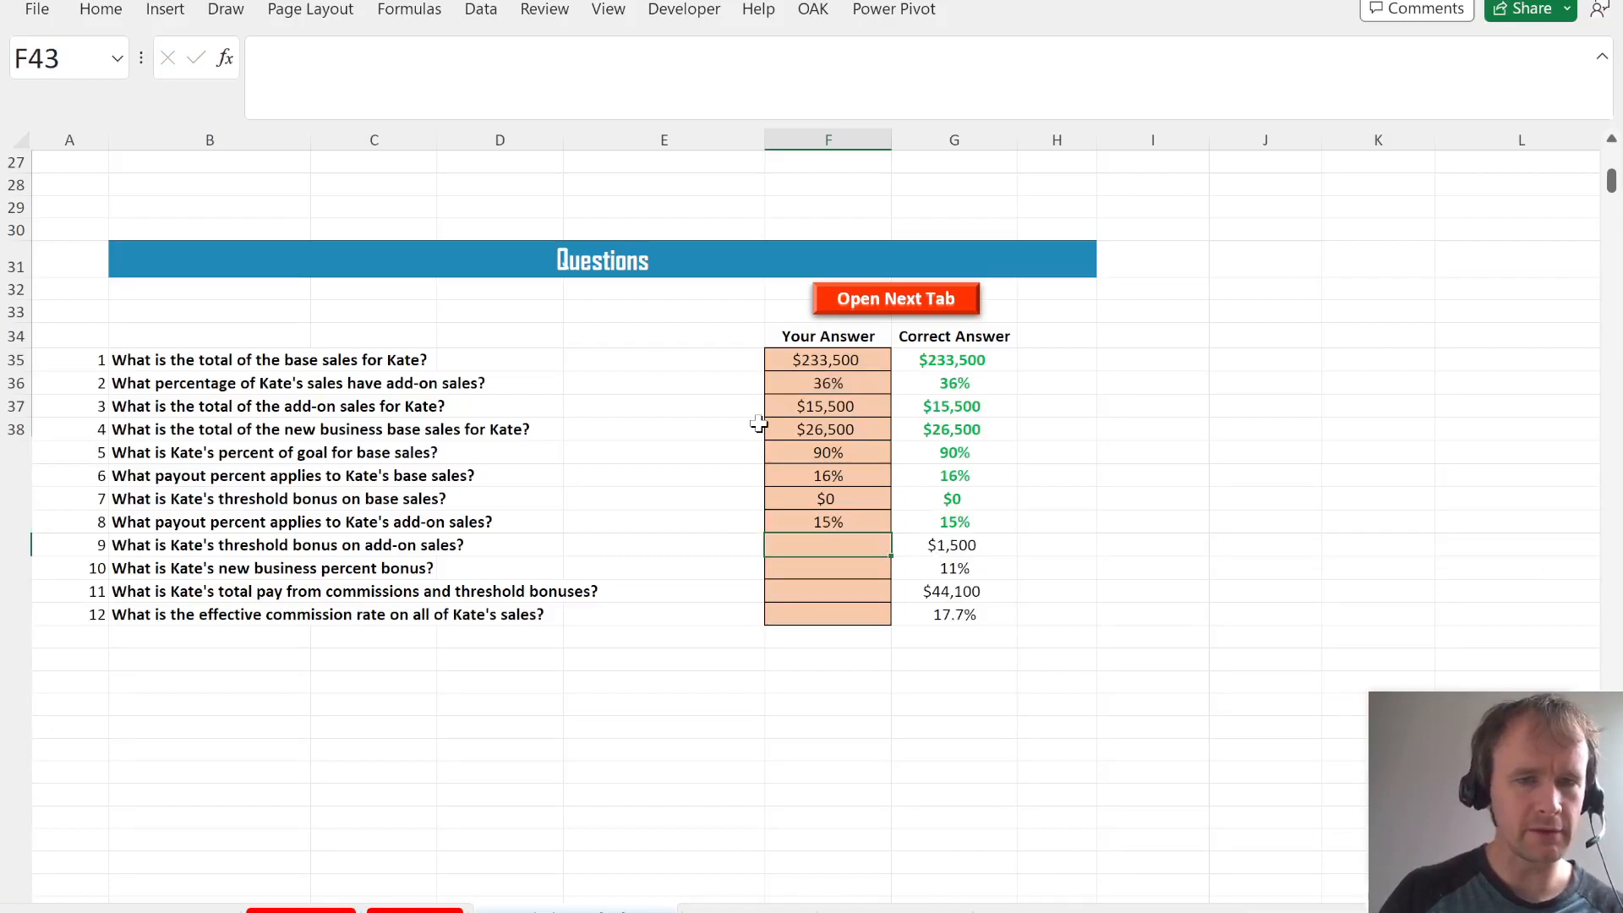
- Regenerate the random values to test the question 8 answer and accept the file save
key("ctrl+s")
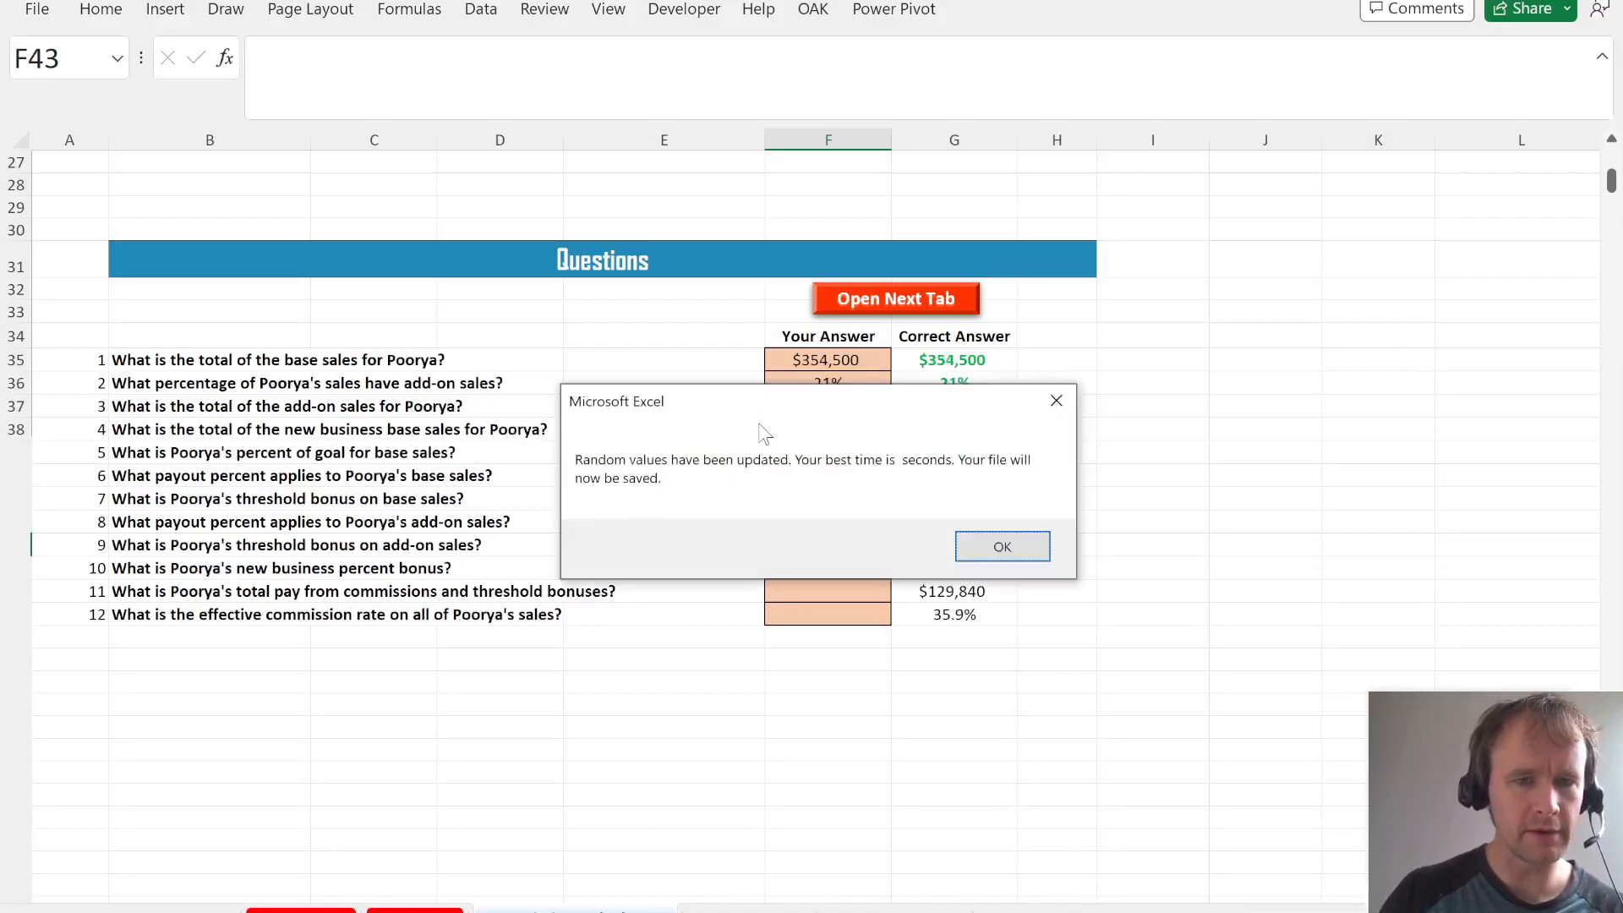
key("Return")
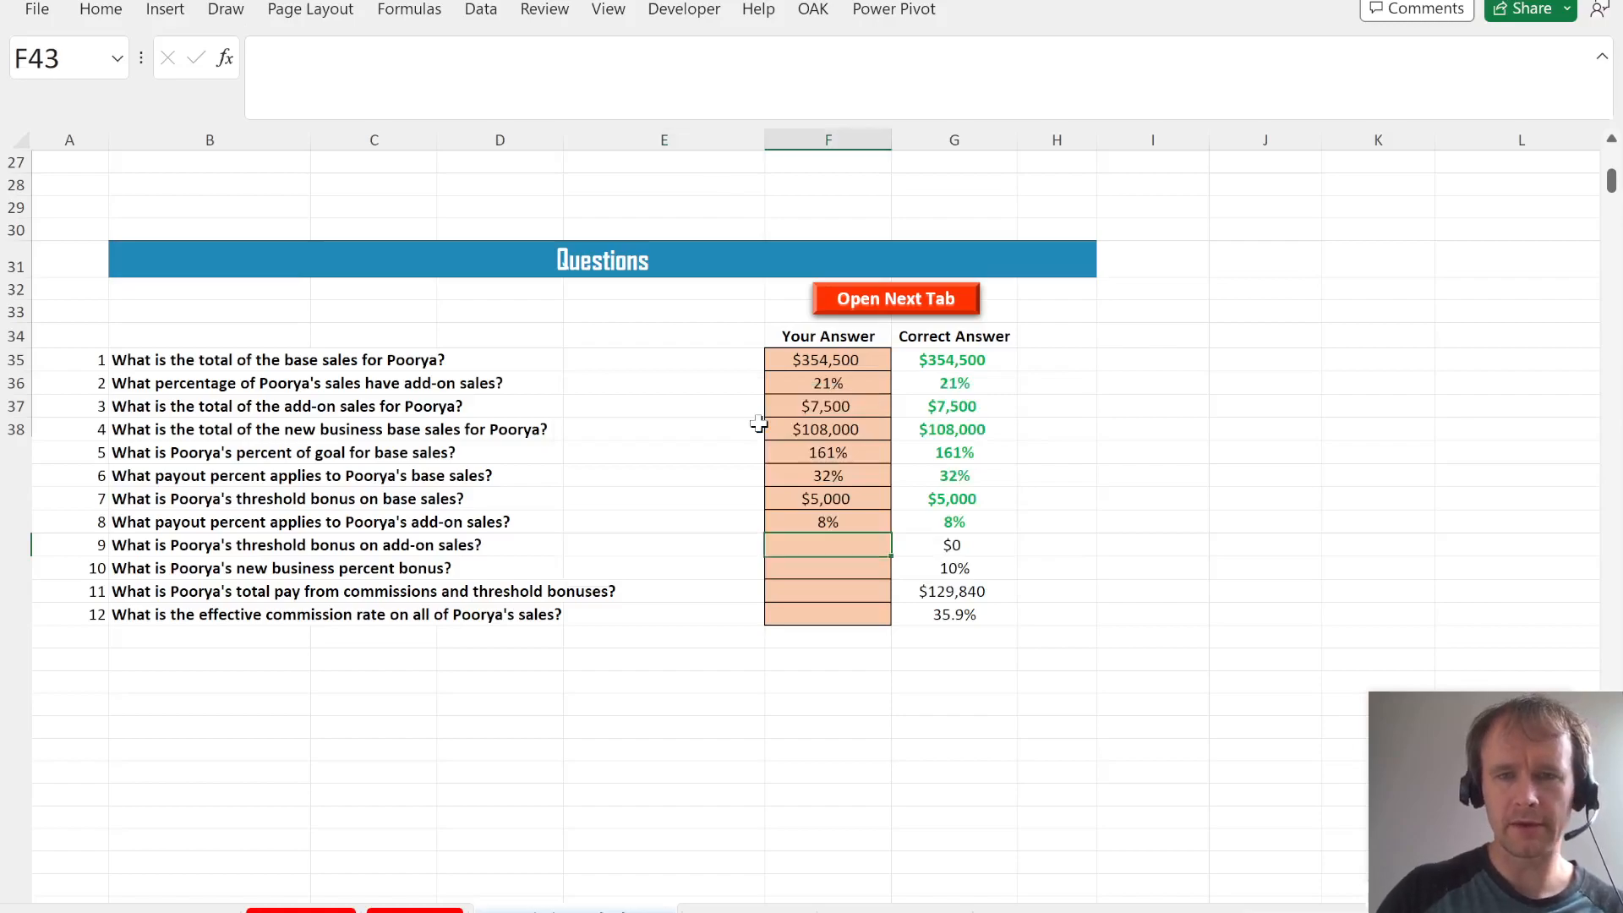
scroll(759, 424, "up", 6)
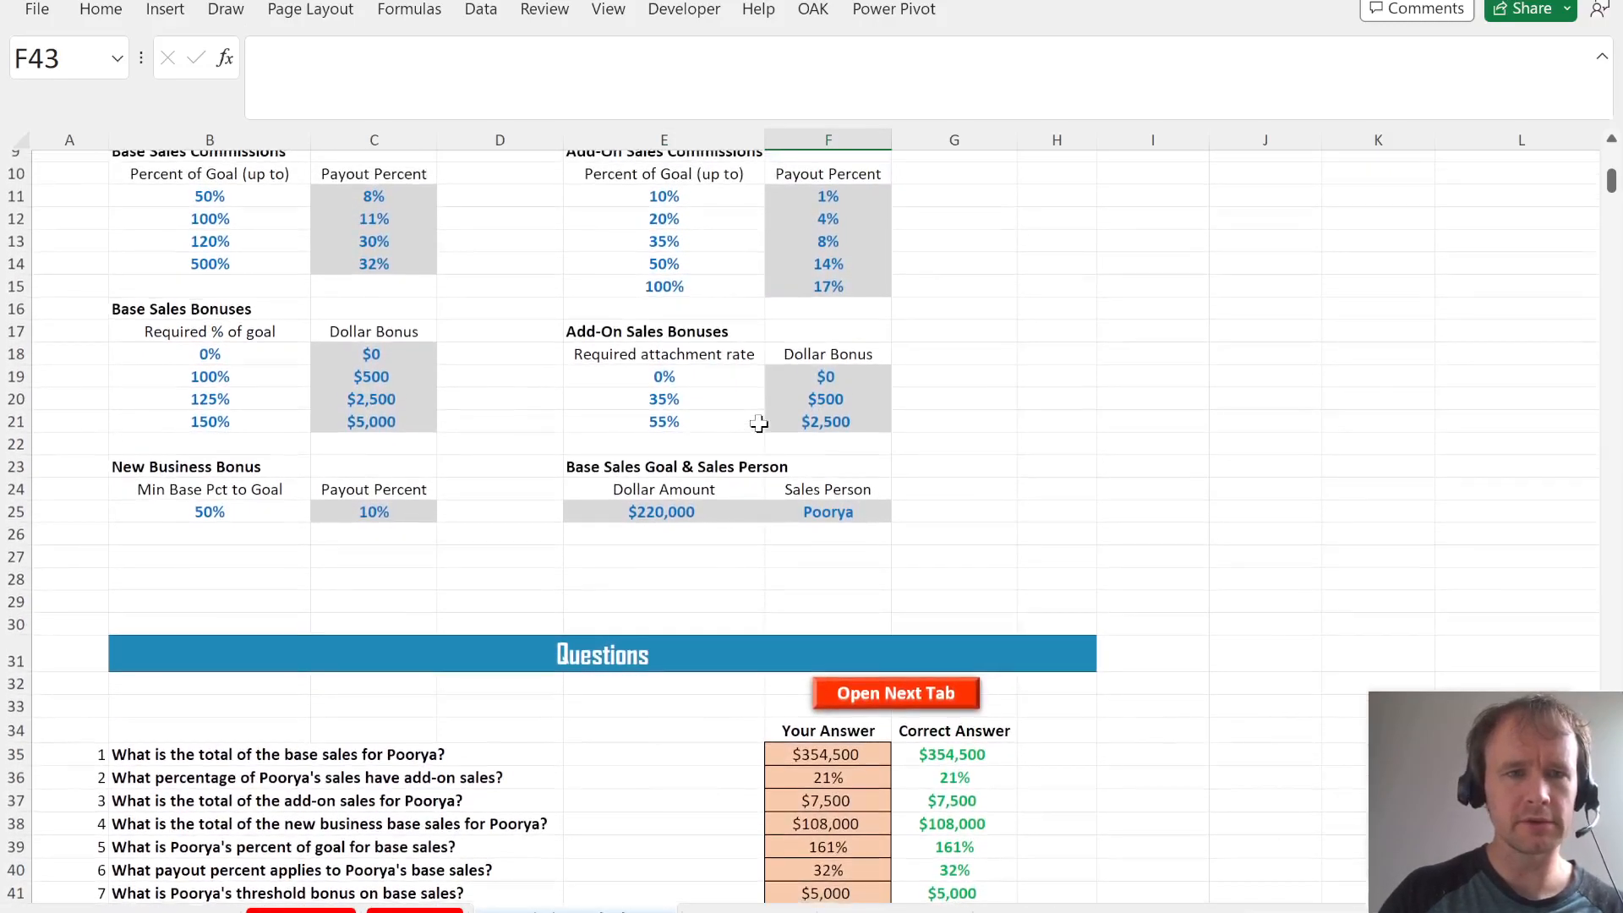
- Start question 9 in F43 with an XLOOKUP of F36 in the add-on bonus attachment rates $E$19:$E$21
type("=xl")
key("Tab")
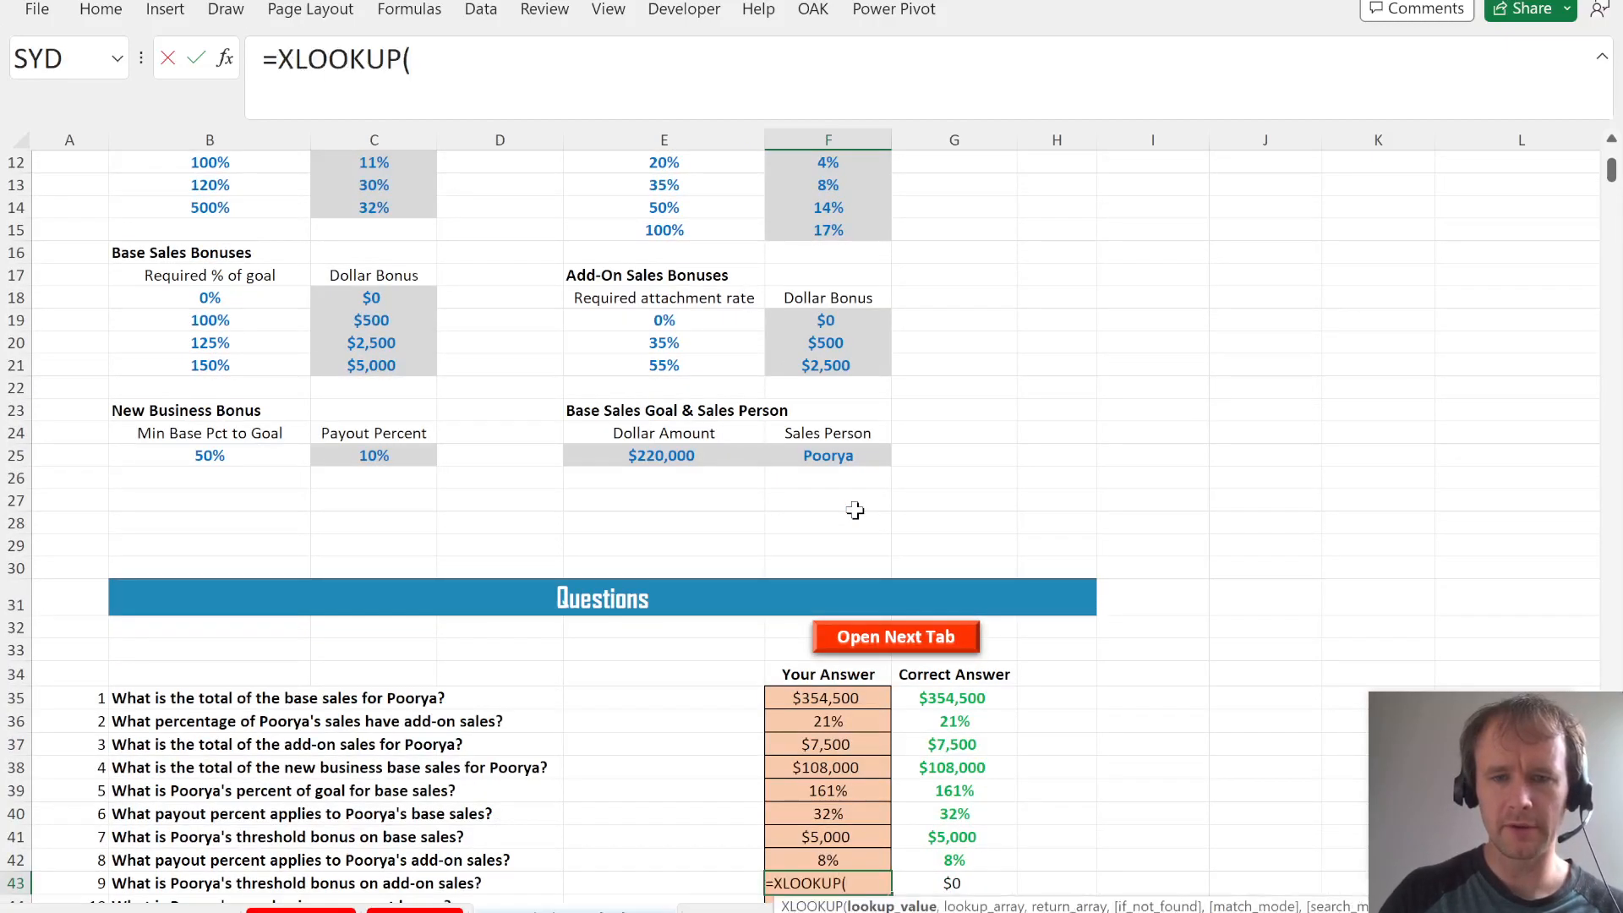
left_click(802, 736)
left_click(804, 730)
type(",")
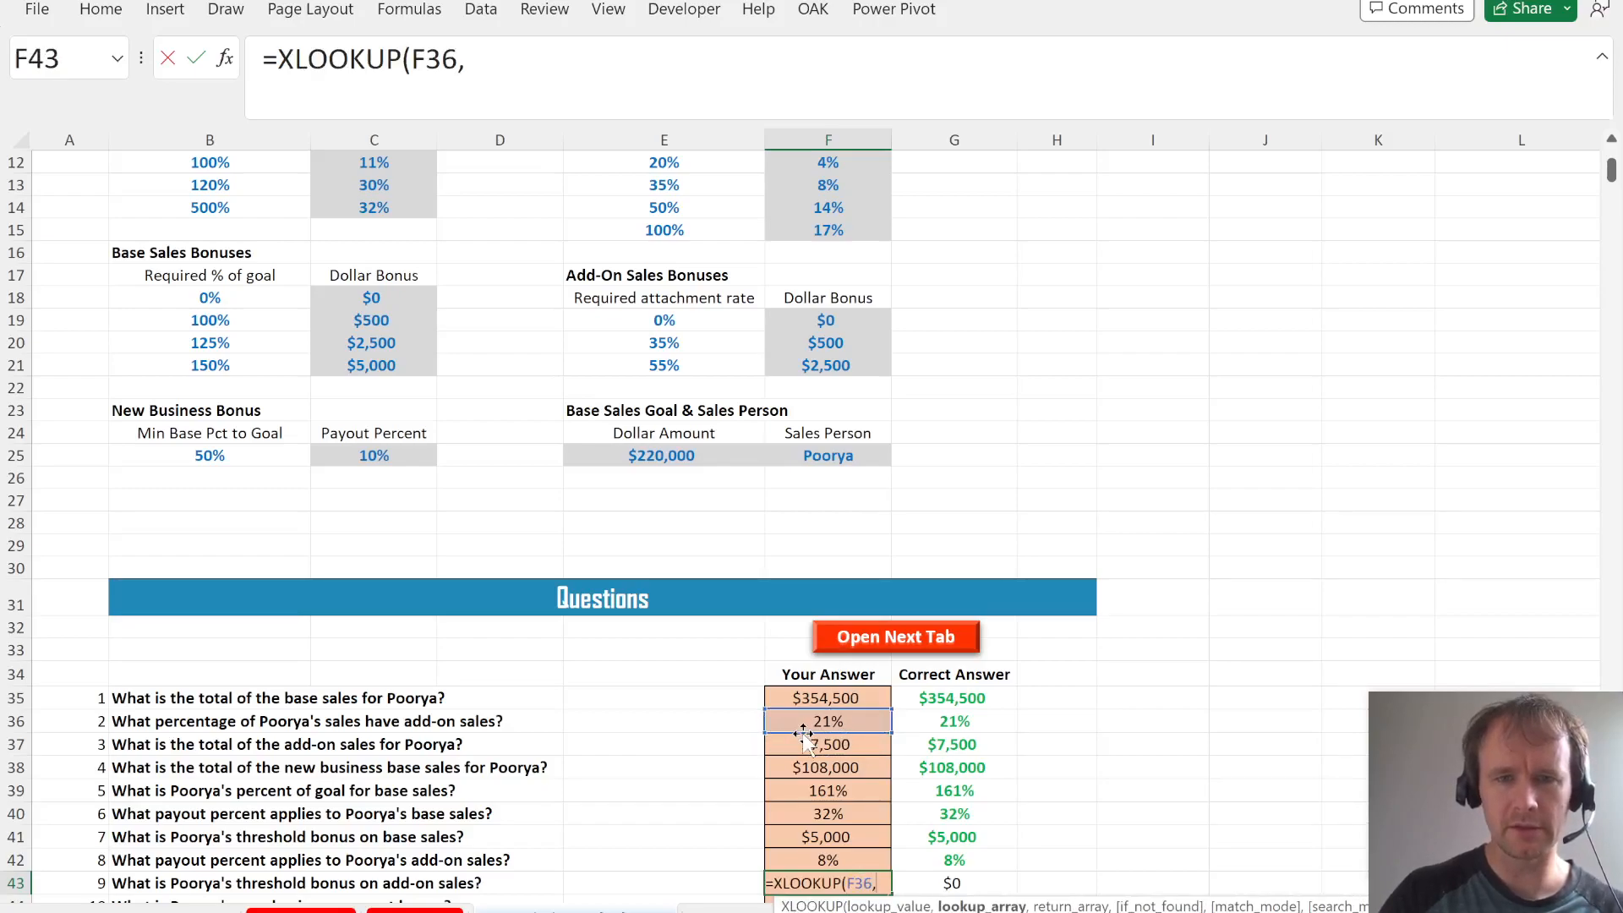
left_click(661, 322)
key("shift+Down")
key("shift+Down")
key("F4")
type(",")
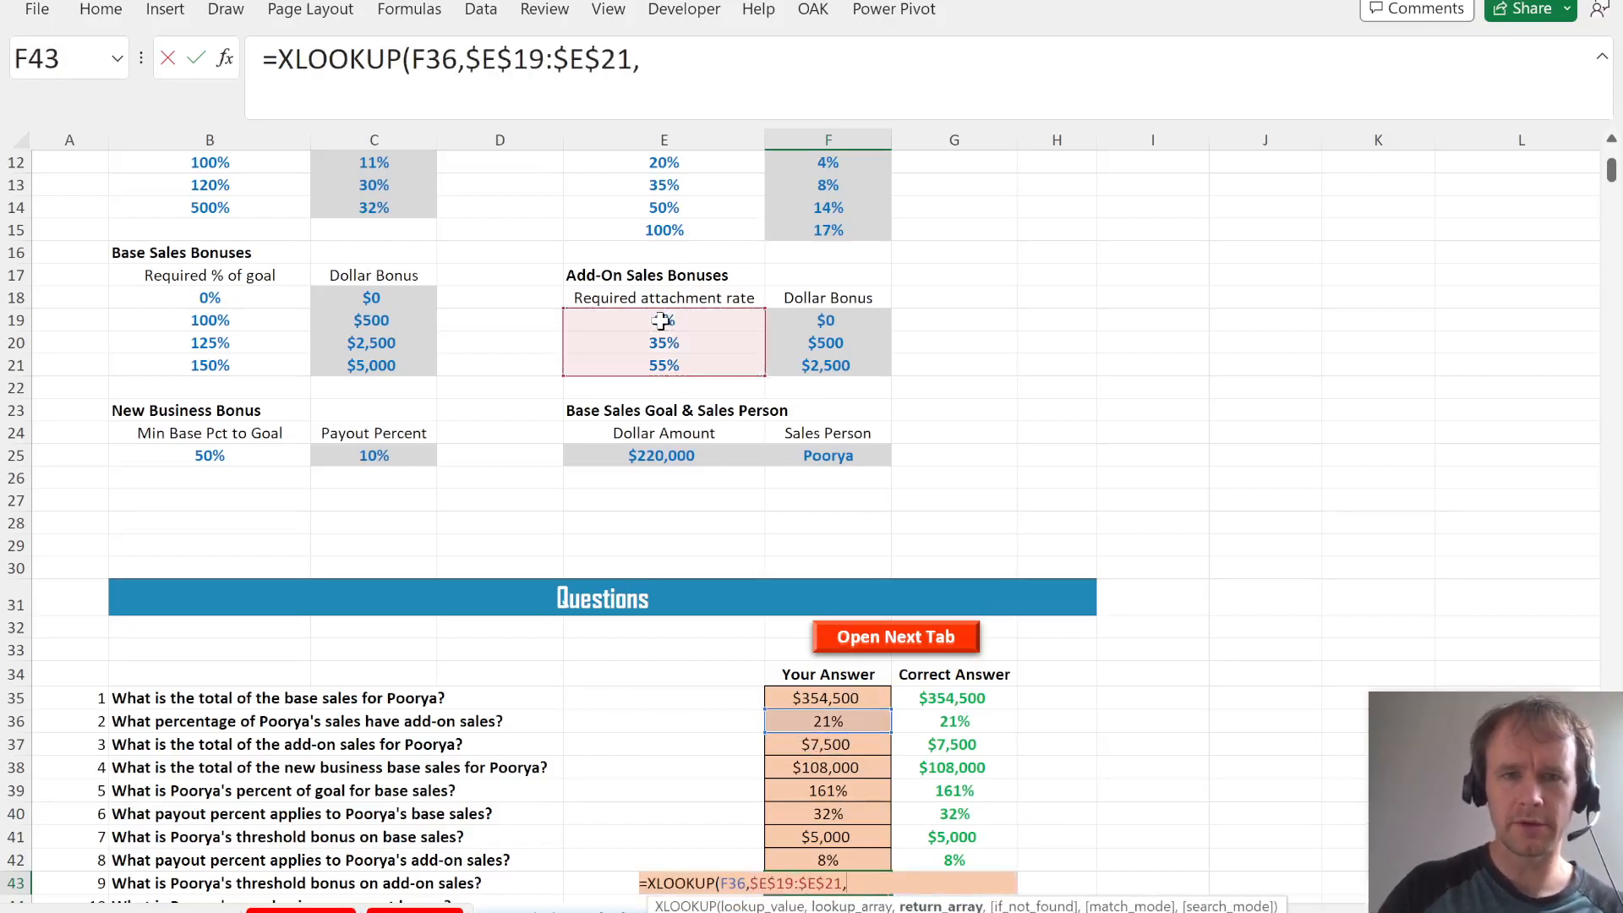
- Complete the F43 lookup with return array $F$19:$F$21, no if-not-found value, and match mode -1
left_click(822, 319)
key("shift+Down")
key("shift+Down")
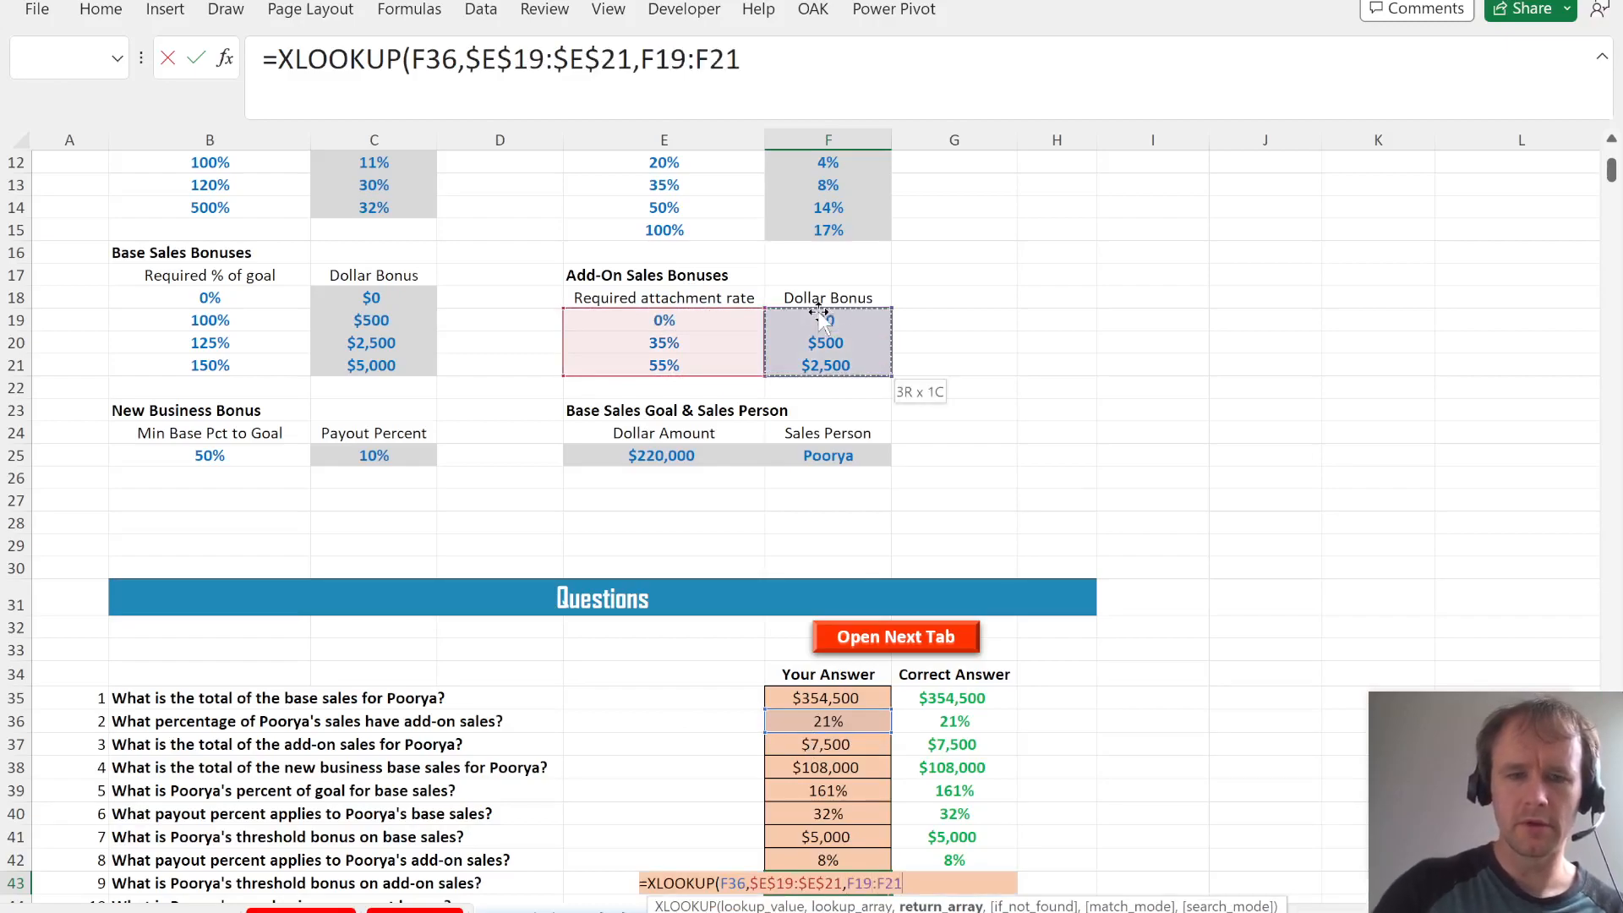
key("F4")
type(",,-1")
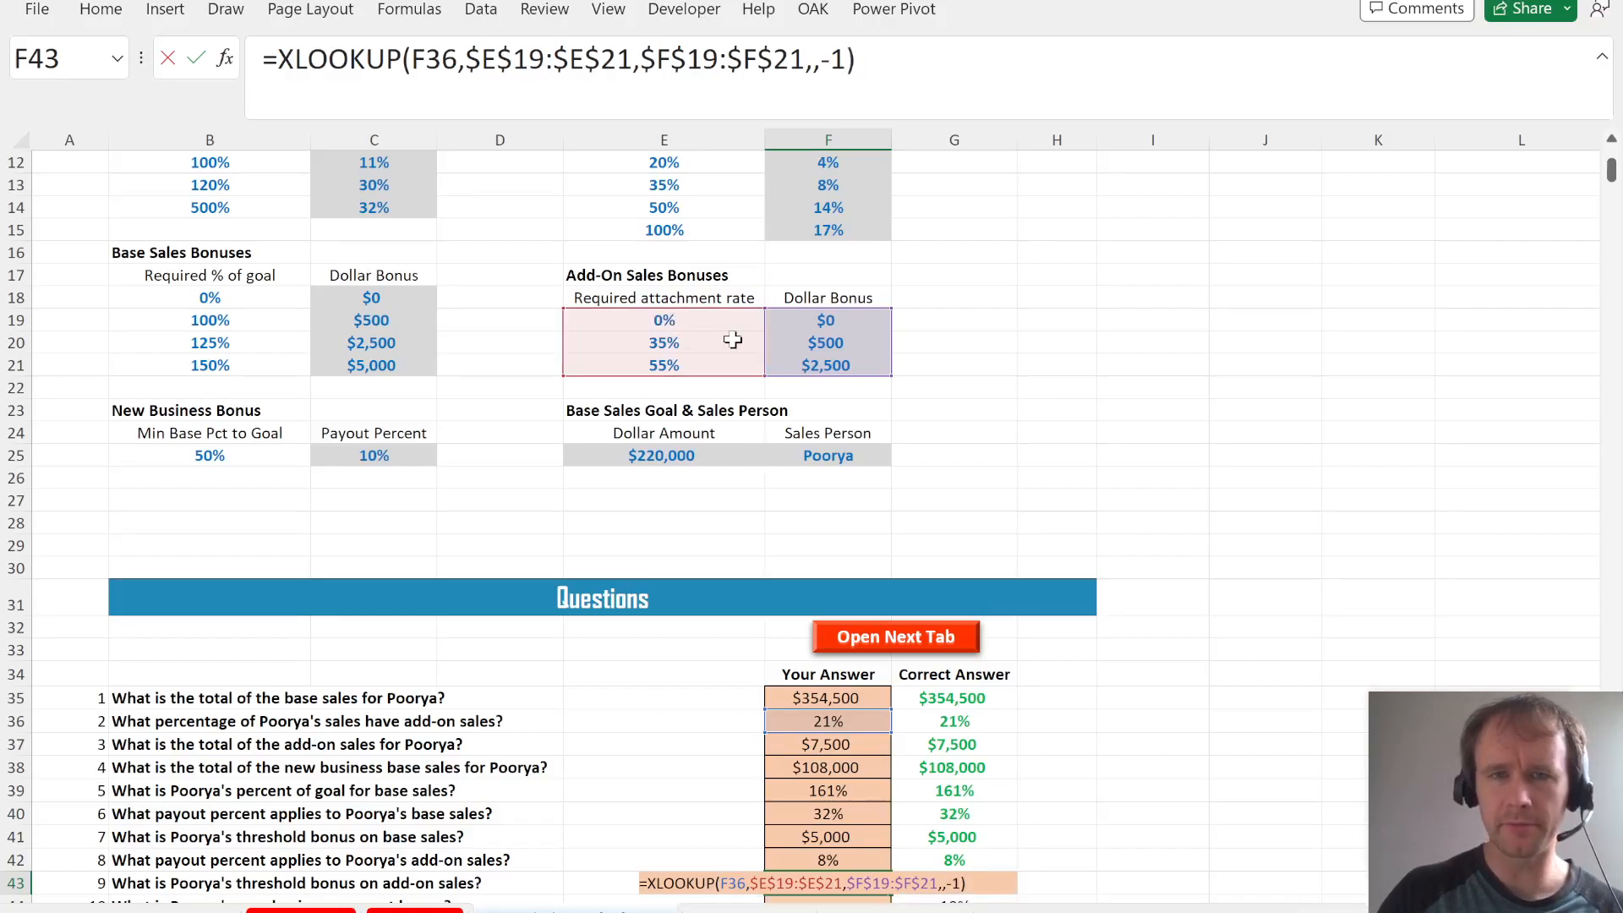
key("Return")
key("Down")
key("Down")
key("Up")
key("Up")
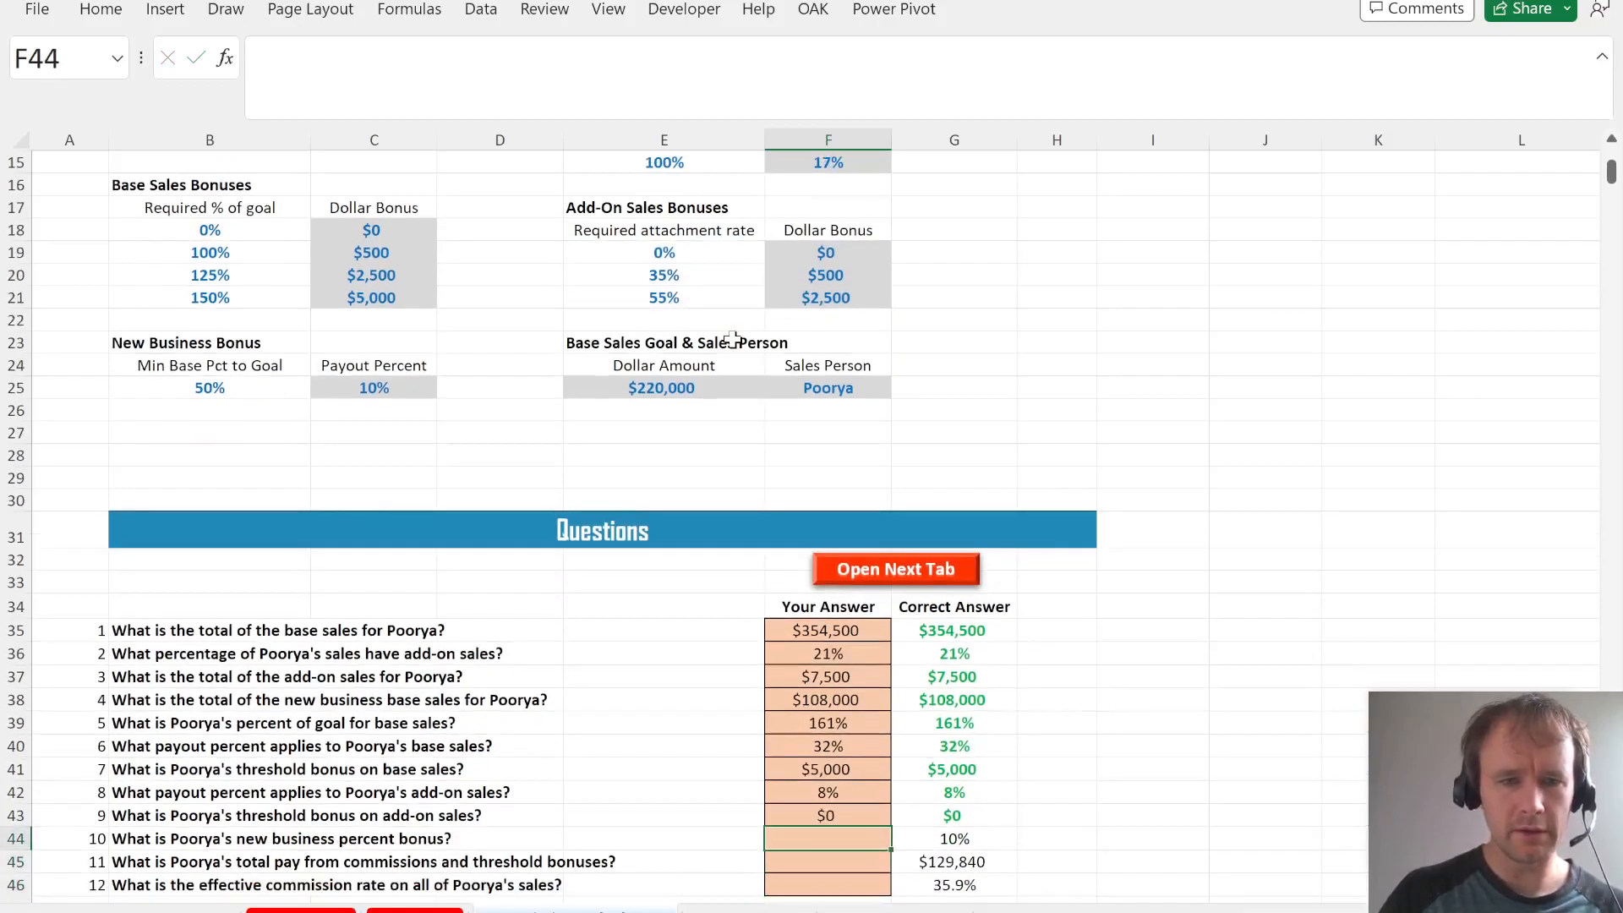
- Start question 10 in F44 with an IF testing whether F39 is at least the minimum base percent in $B$25
key("shift+space")
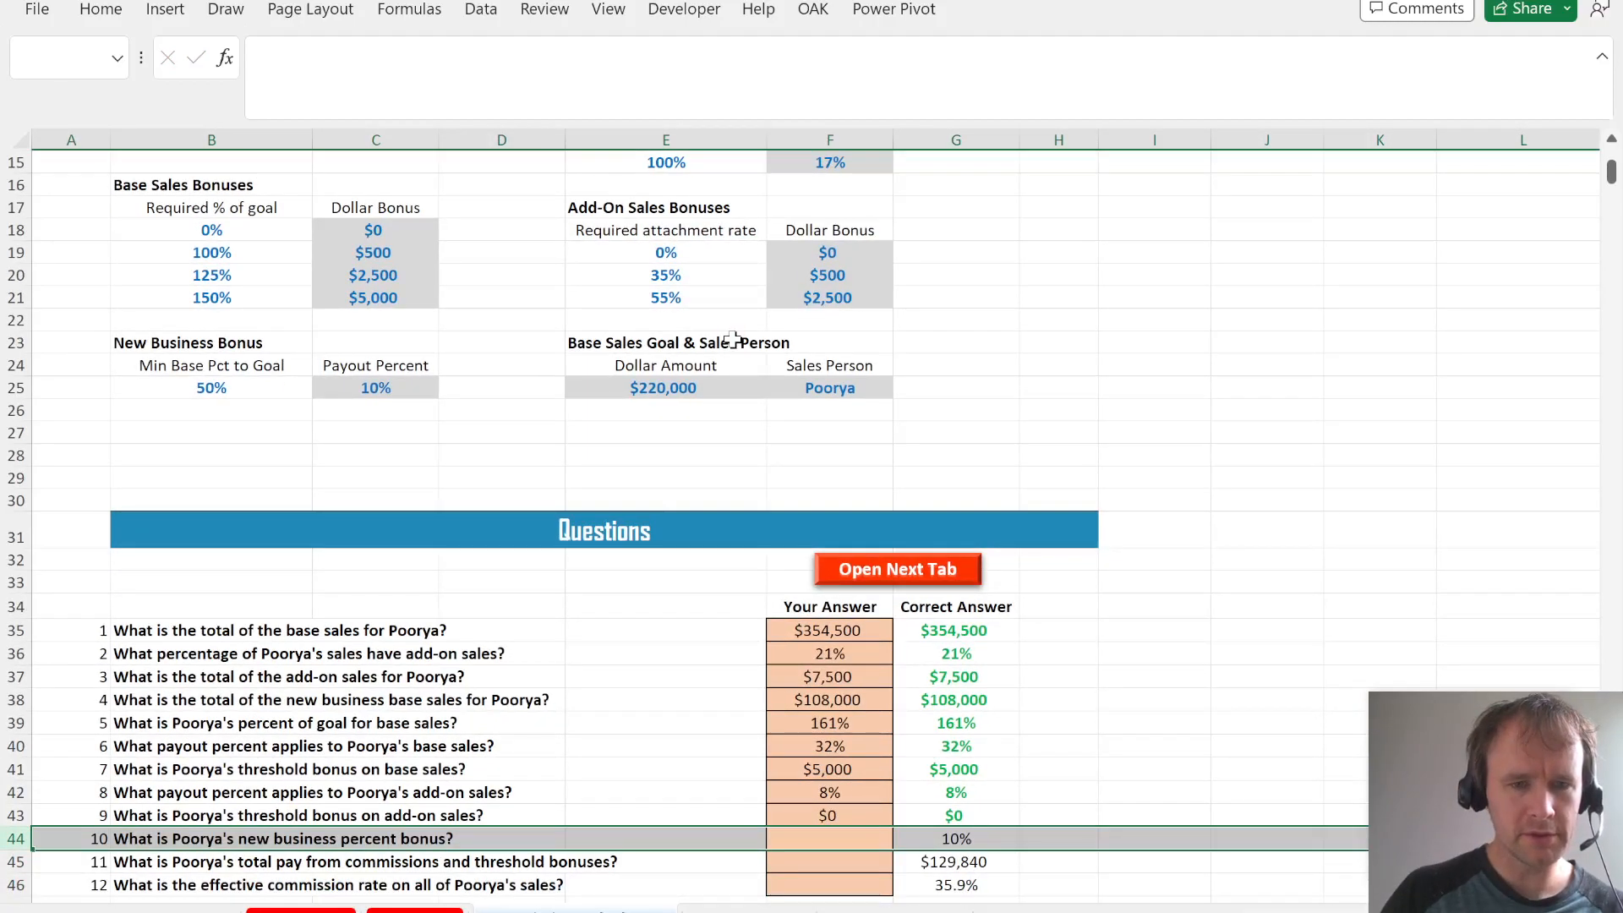
key("shift+BackSpace")
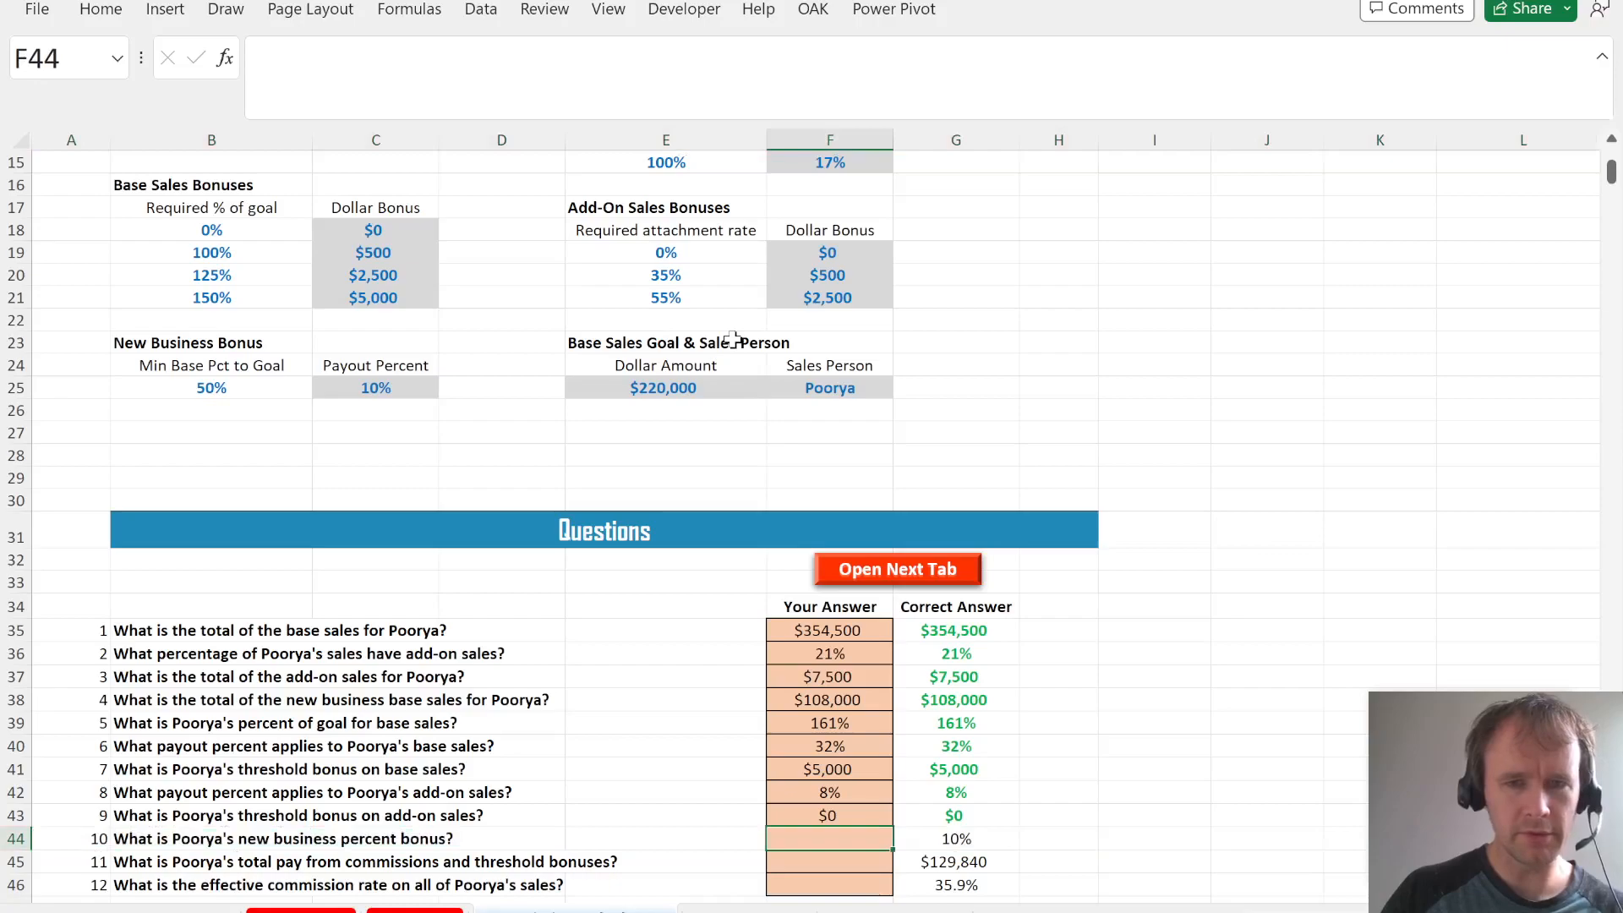
type("=")
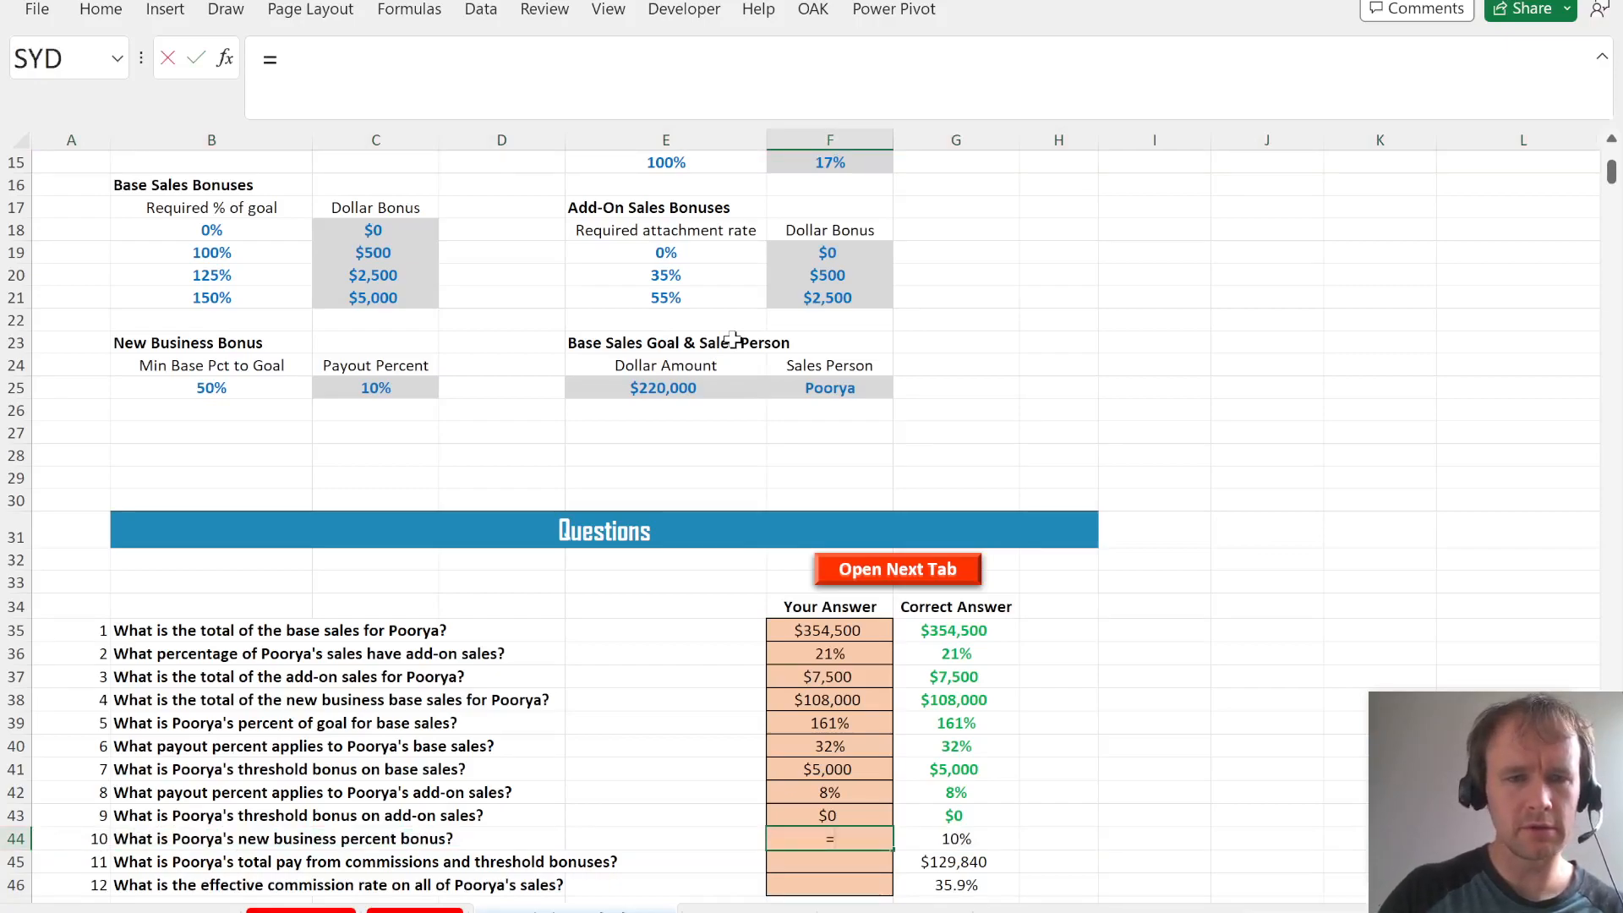
type("i")
key("Tab")
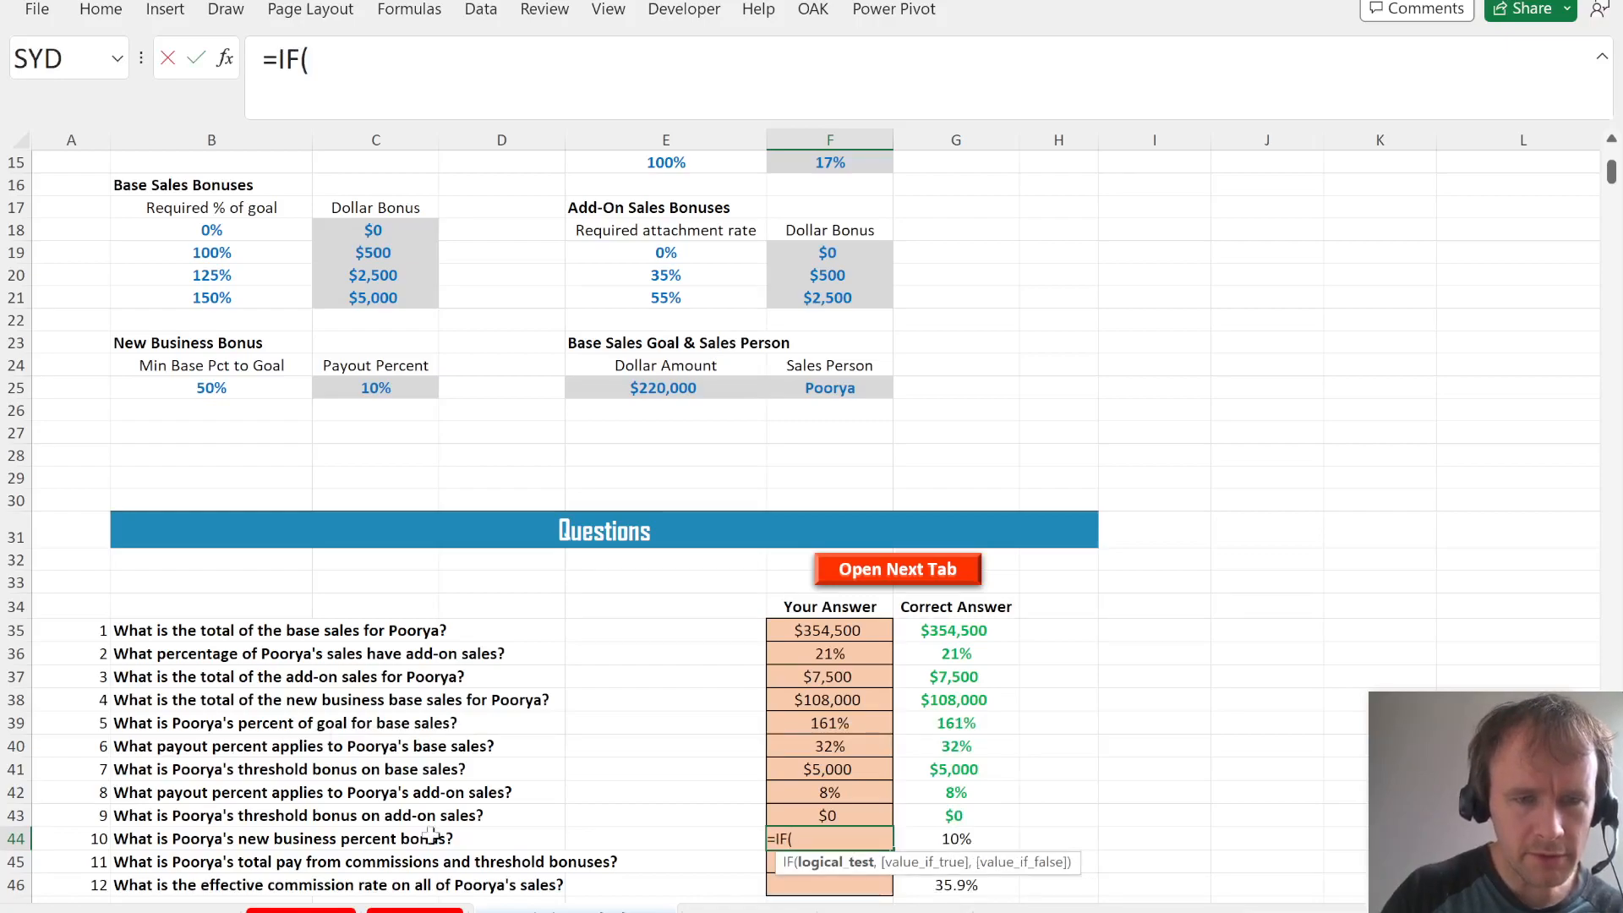
left_click(833, 717)
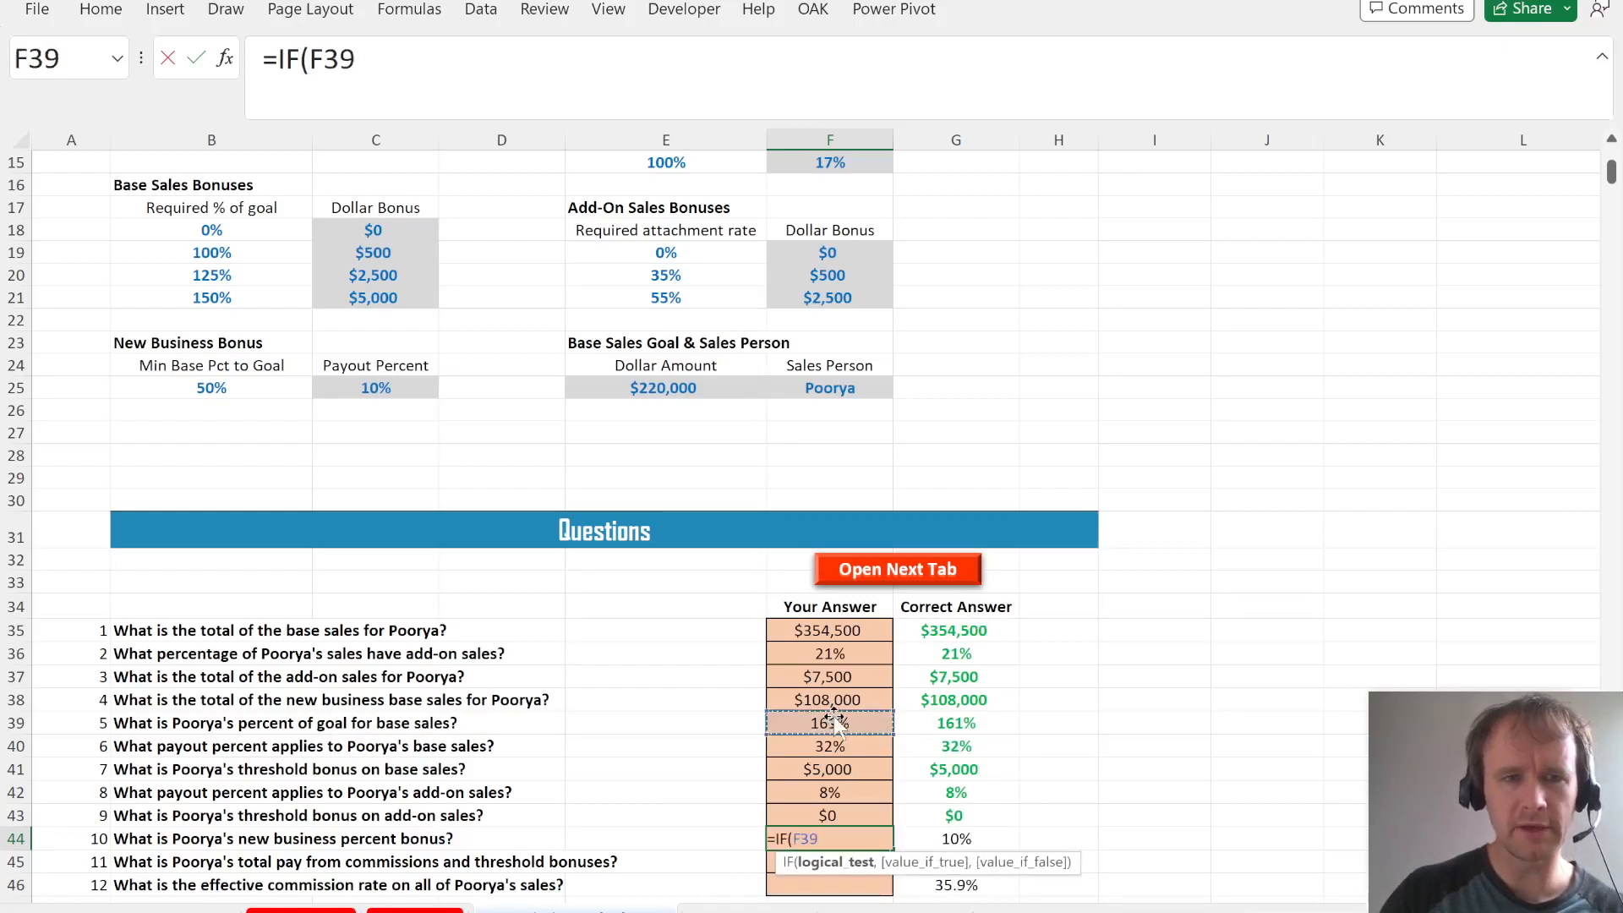
type(">=")
left_click(264, 388)
key("F4")
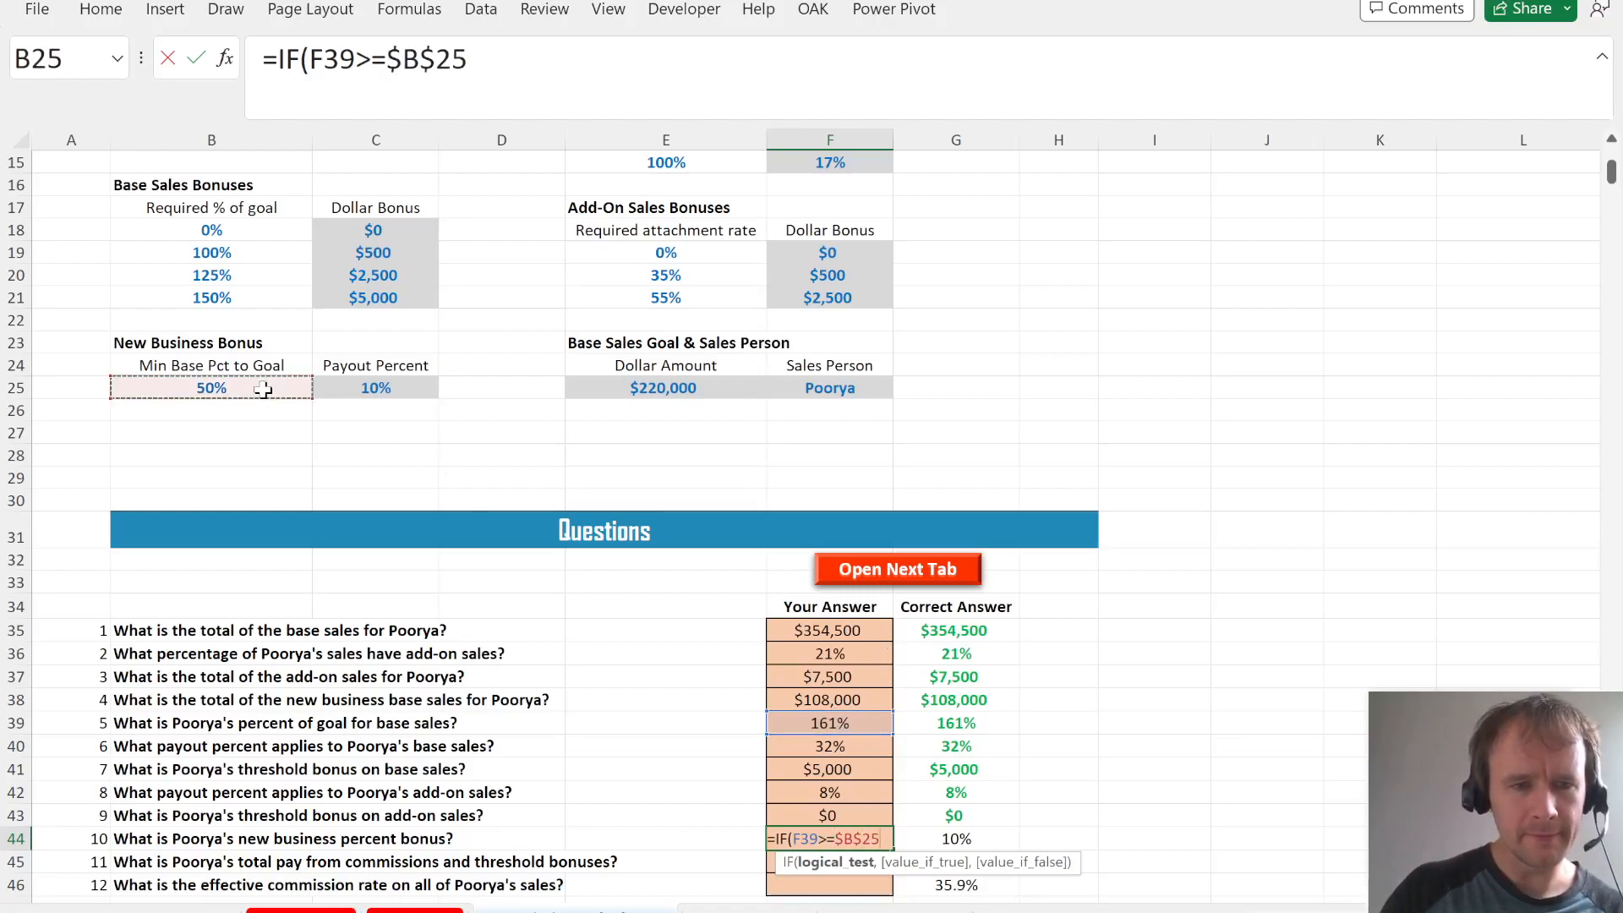
- Complete the F44 IF with $C$25 when true and 0 otherwise, and regenerate the random values with the file save accepted
type(",")
left_click(372, 386)
key("F4")
type(",0")
key("Return")
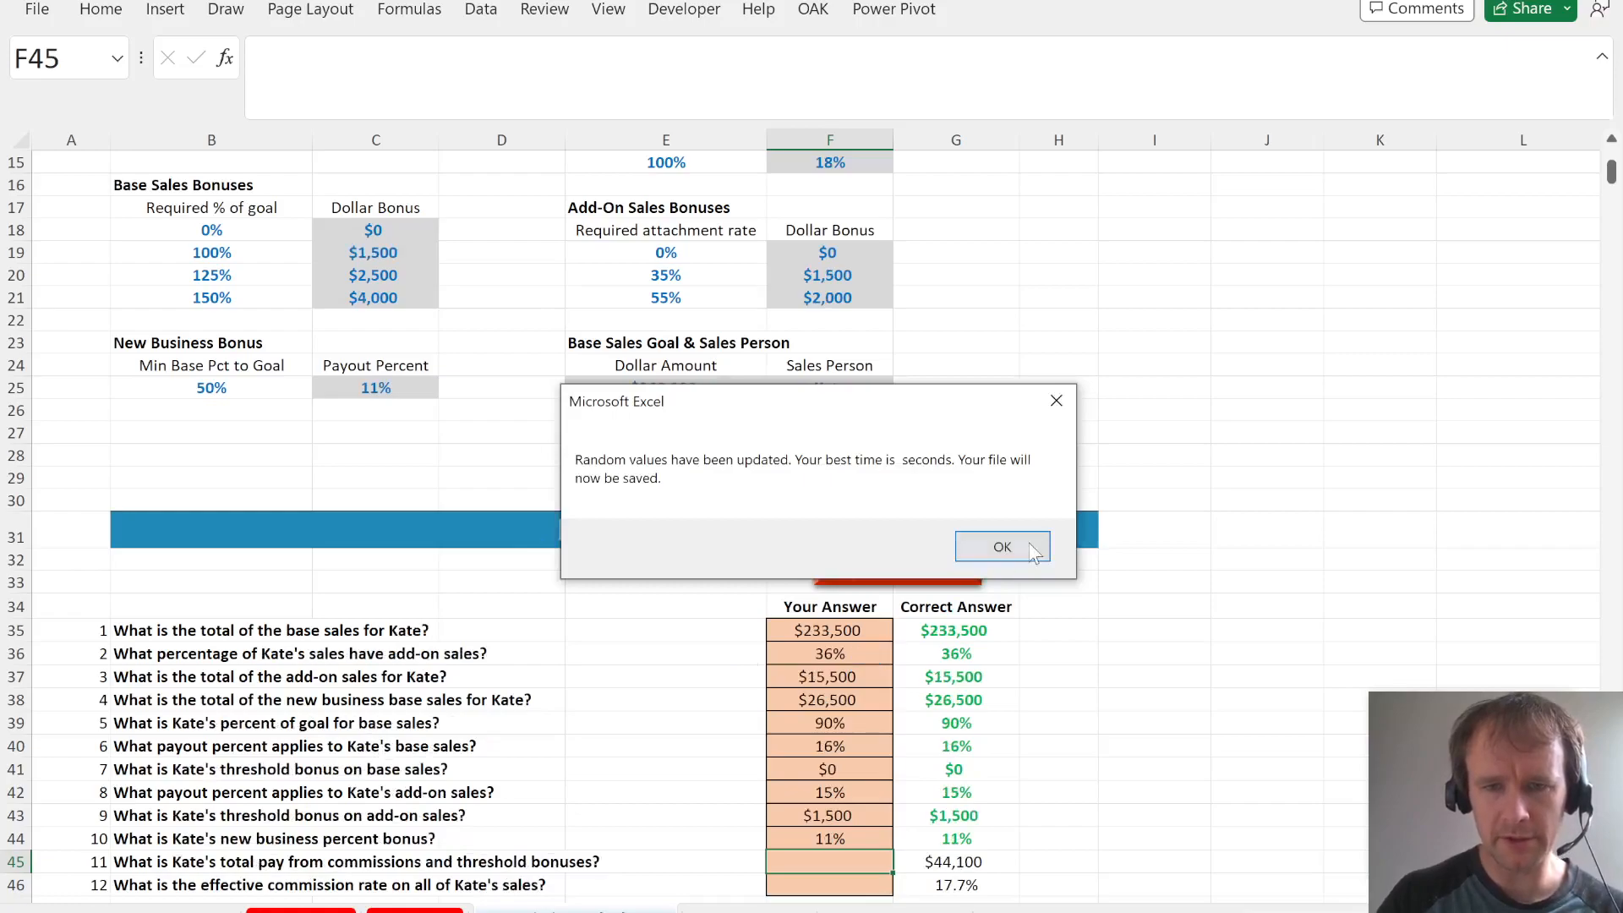
left_click(1011, 545)
scroll(1016, 752, "down", 2)
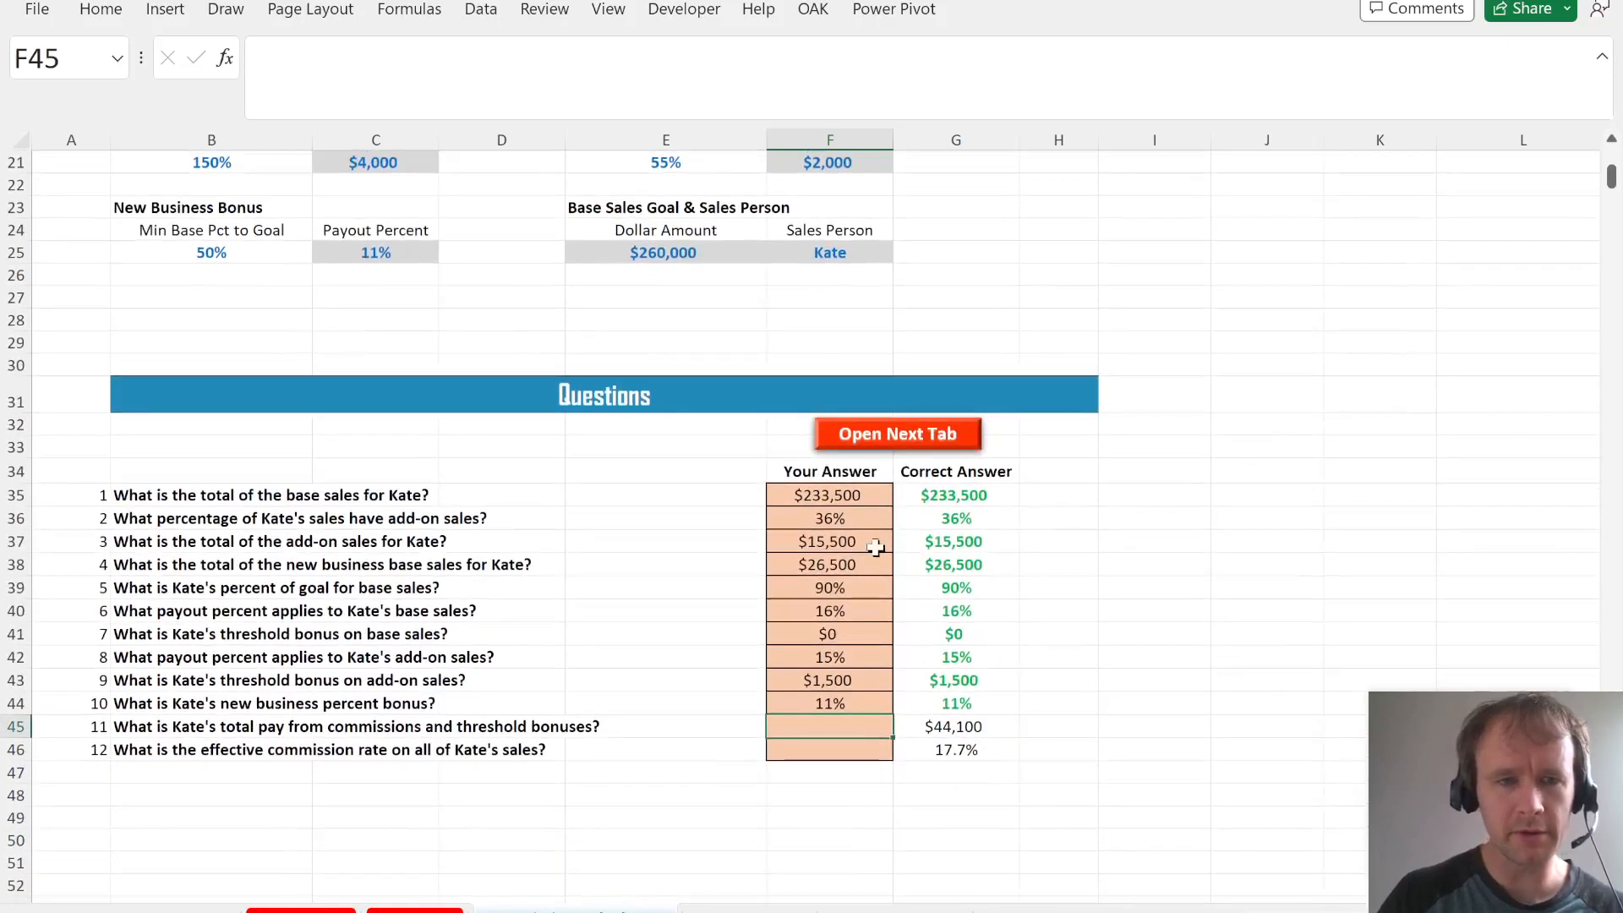
- Examine the base commission thresholds and the existing answer formulas in F35 to F44, including the percent of goal and base payout lookup
left_click(830, 588)
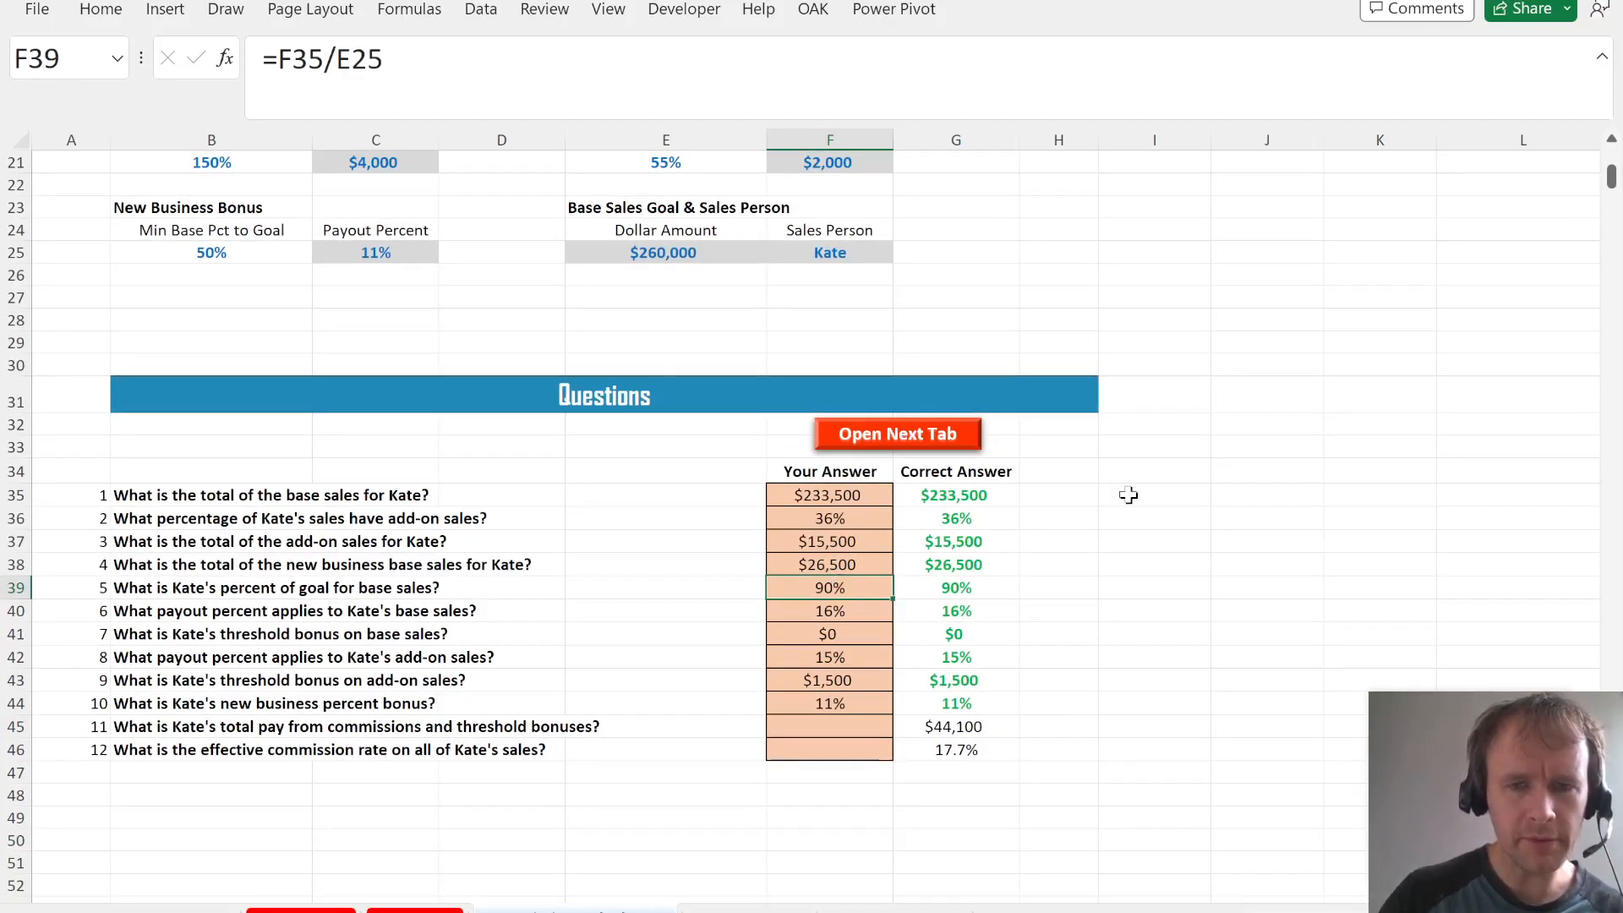
scroll(1084, 544, "up", 5)
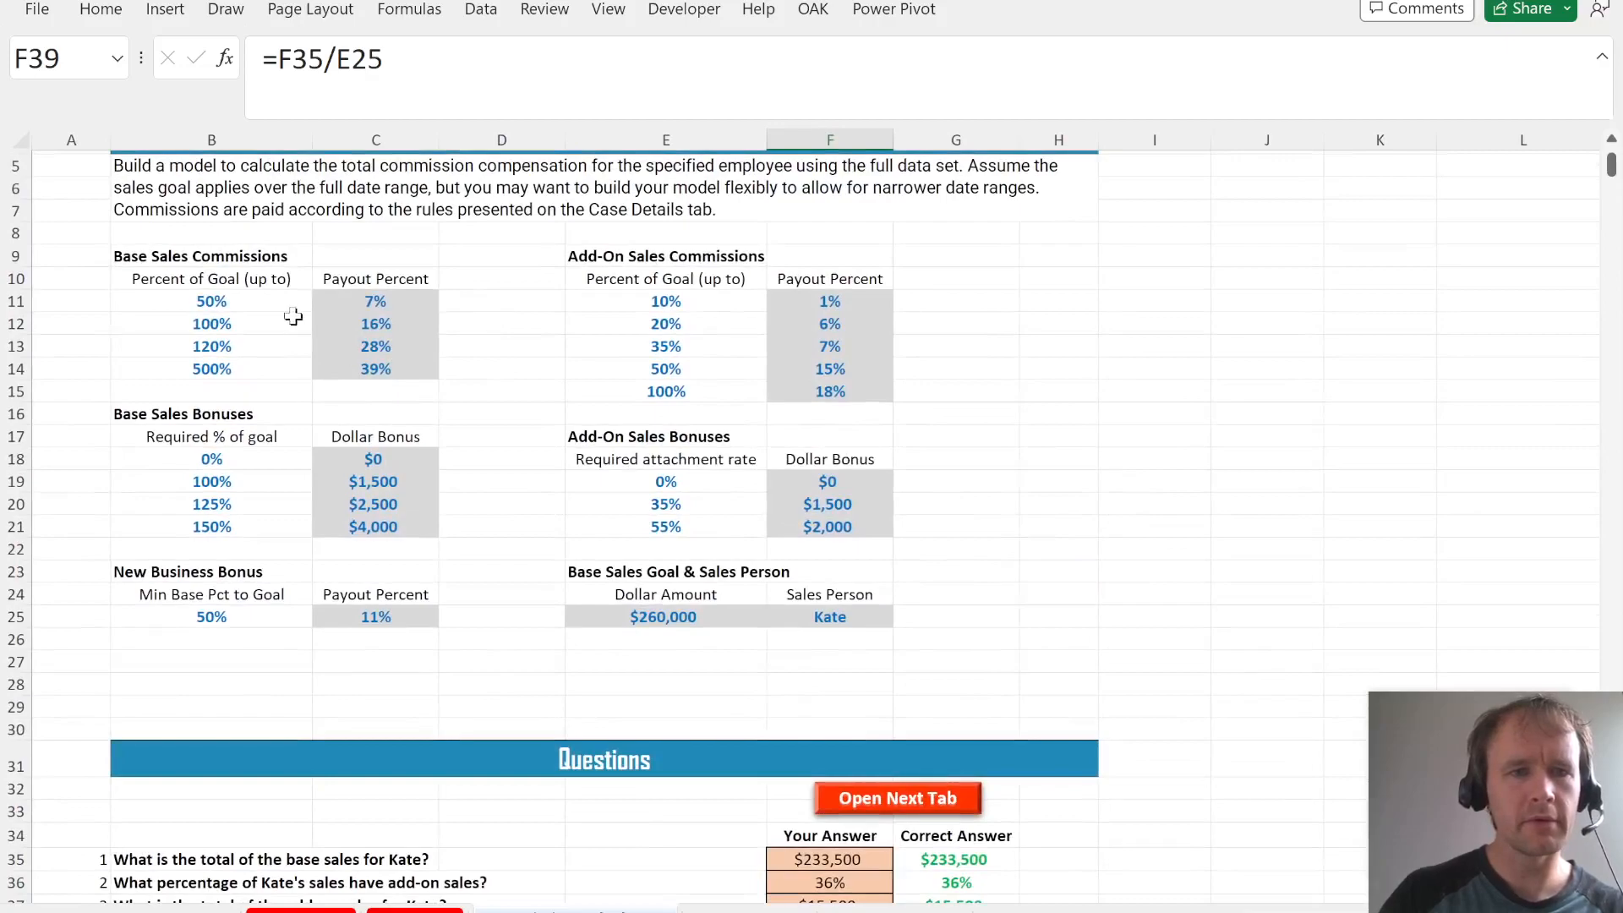
left_click(274, 306)
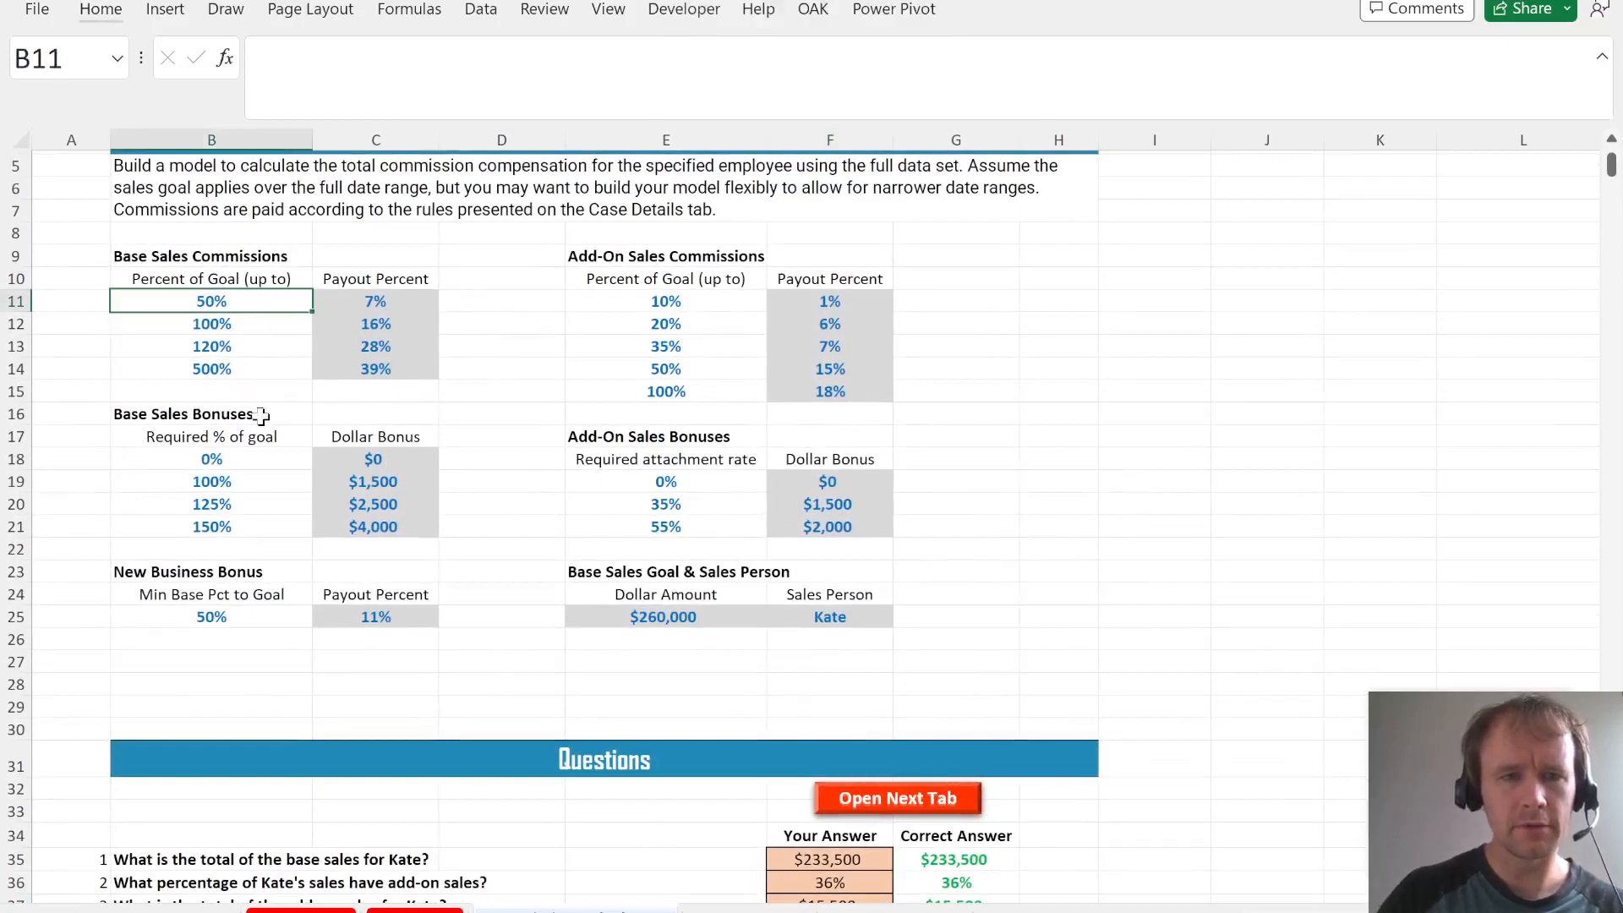
scroll(262, 416, "down", 5)
left_click(832, 557)
key("Down")
key("Down")
key("Down")
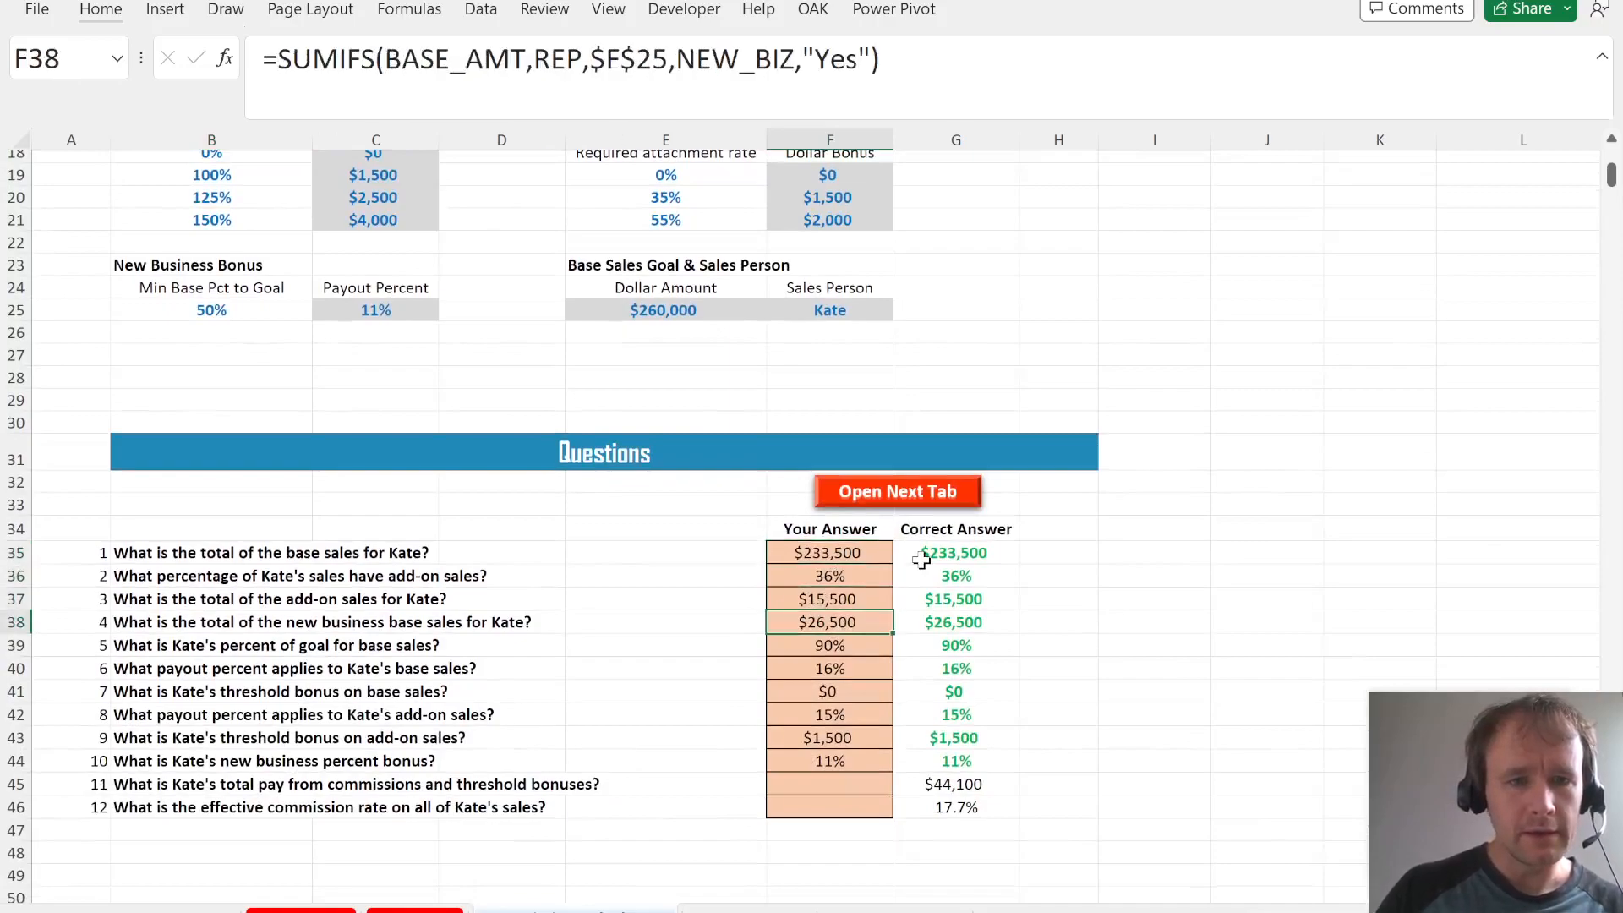
key("Down")
key("F2")
key("Escape")
key("Down")
key("F2")
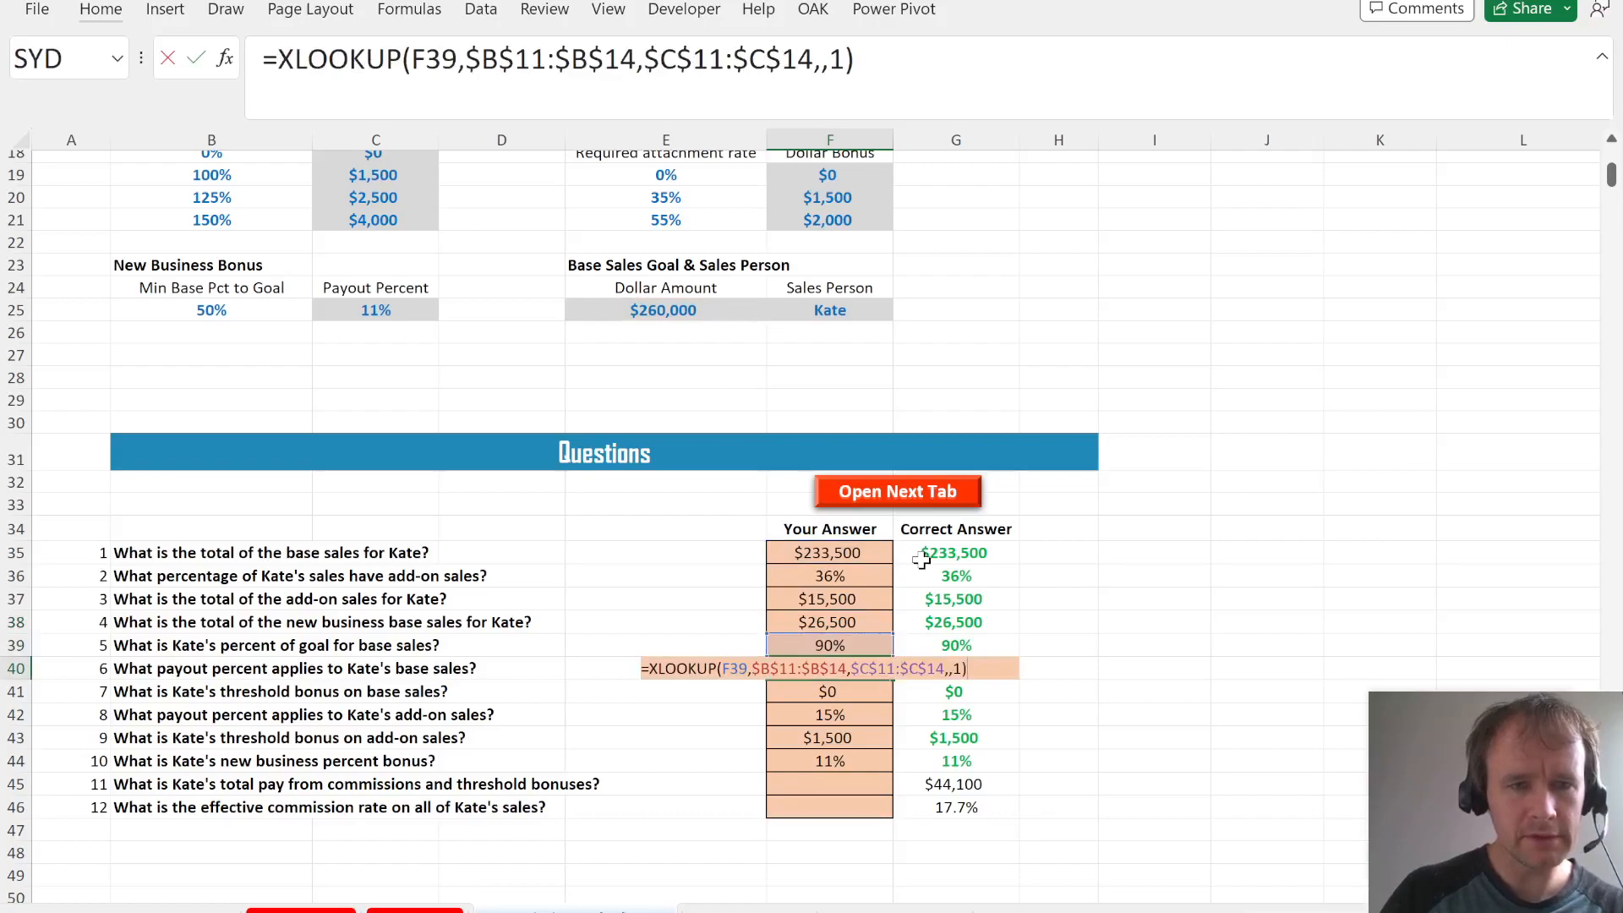
key("Escape")
key("Down")
key("Down")
key("Down")
key("Down")
key("Down")
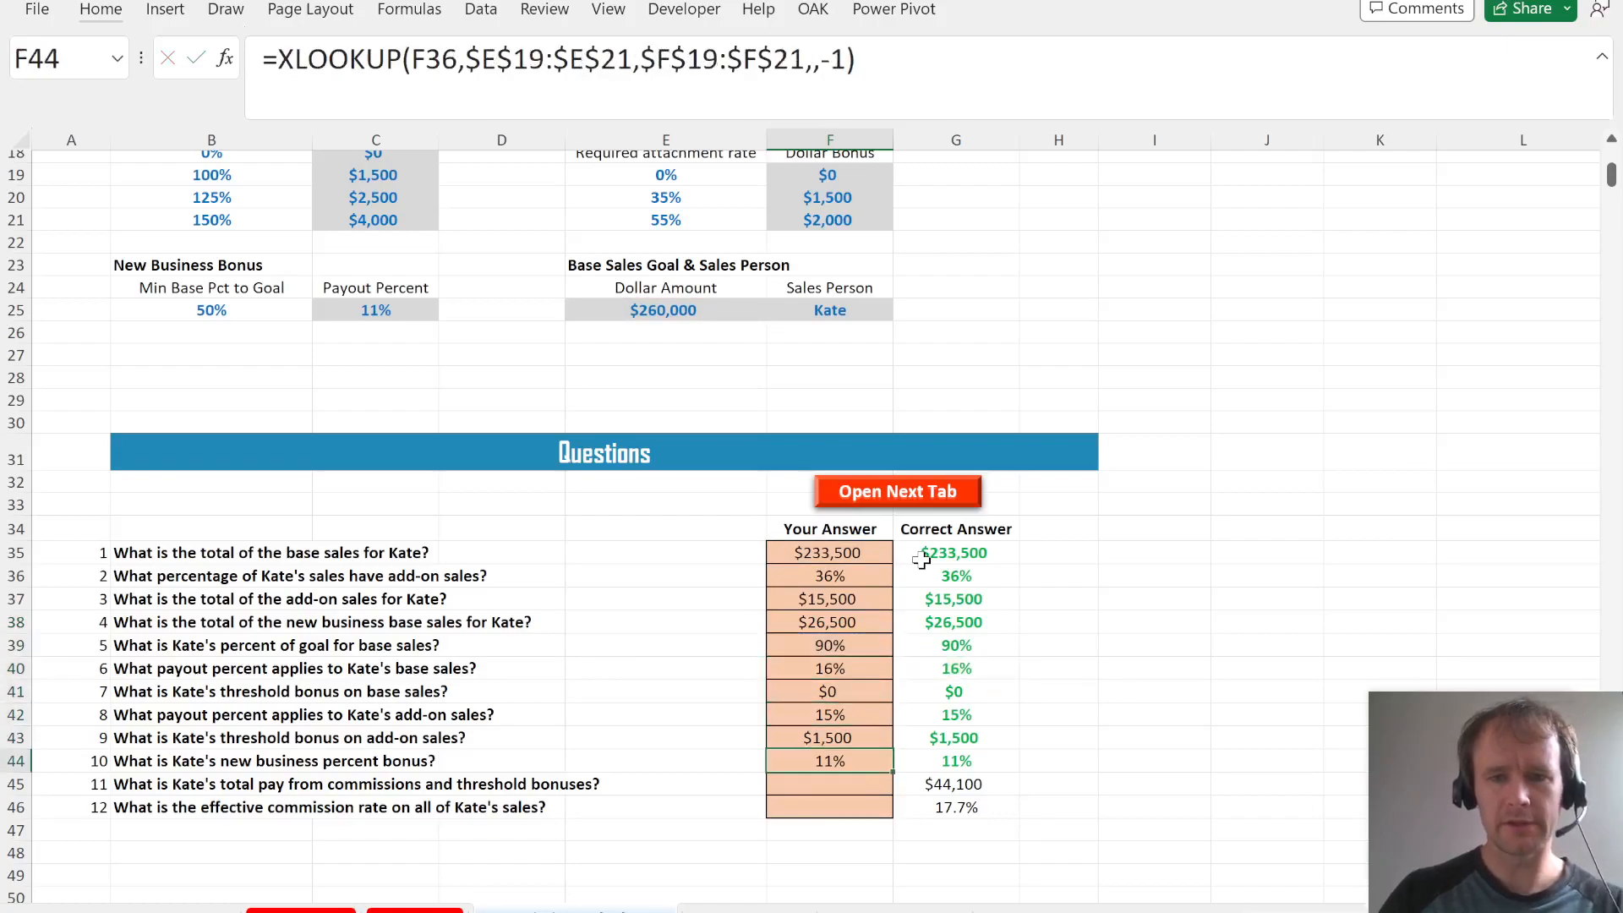
- Start question 11 in F45 with a LET formula whose first name is BSC
type("=")
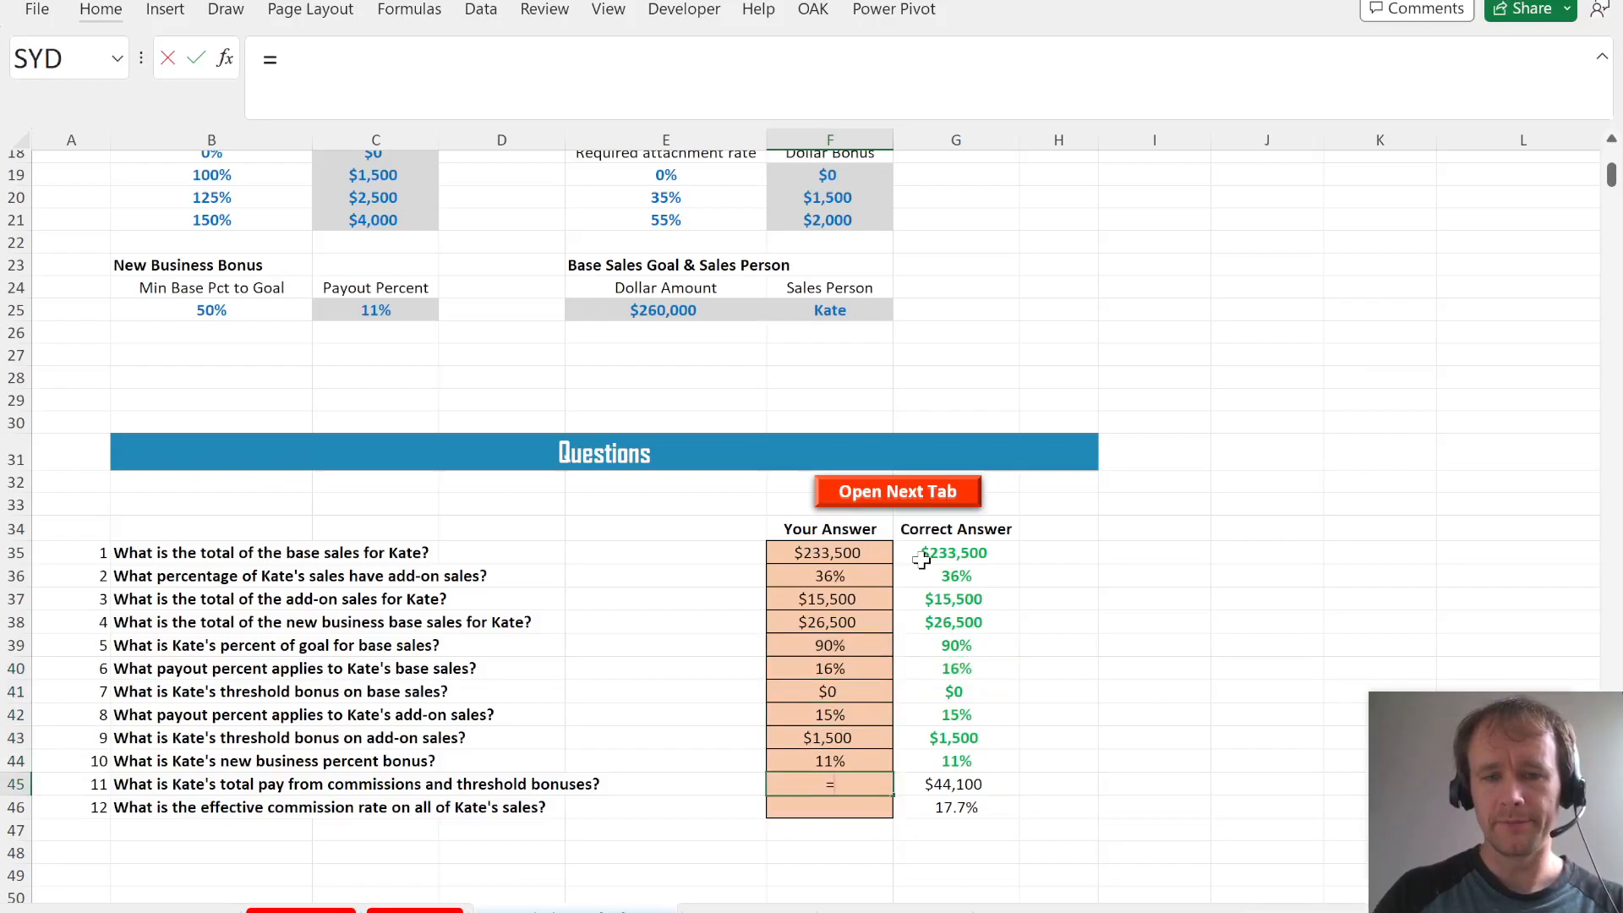
type("let")
key("Tab")
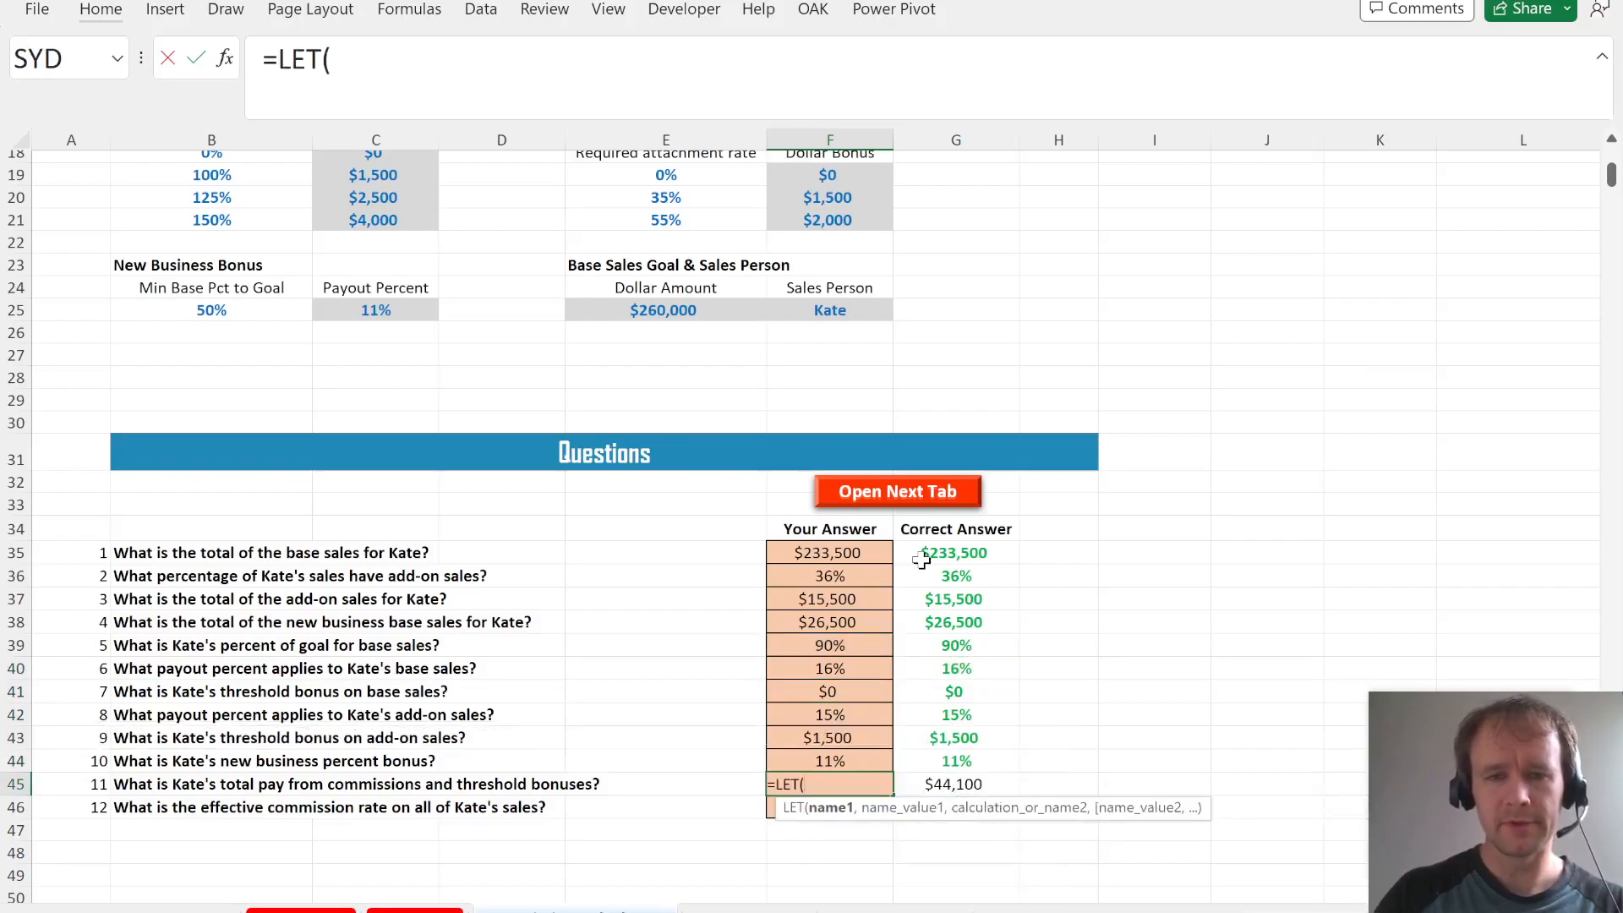
scroll(922, 561, "up", 3)
scroll(922, 560, "up", 1)
type("BSC,")
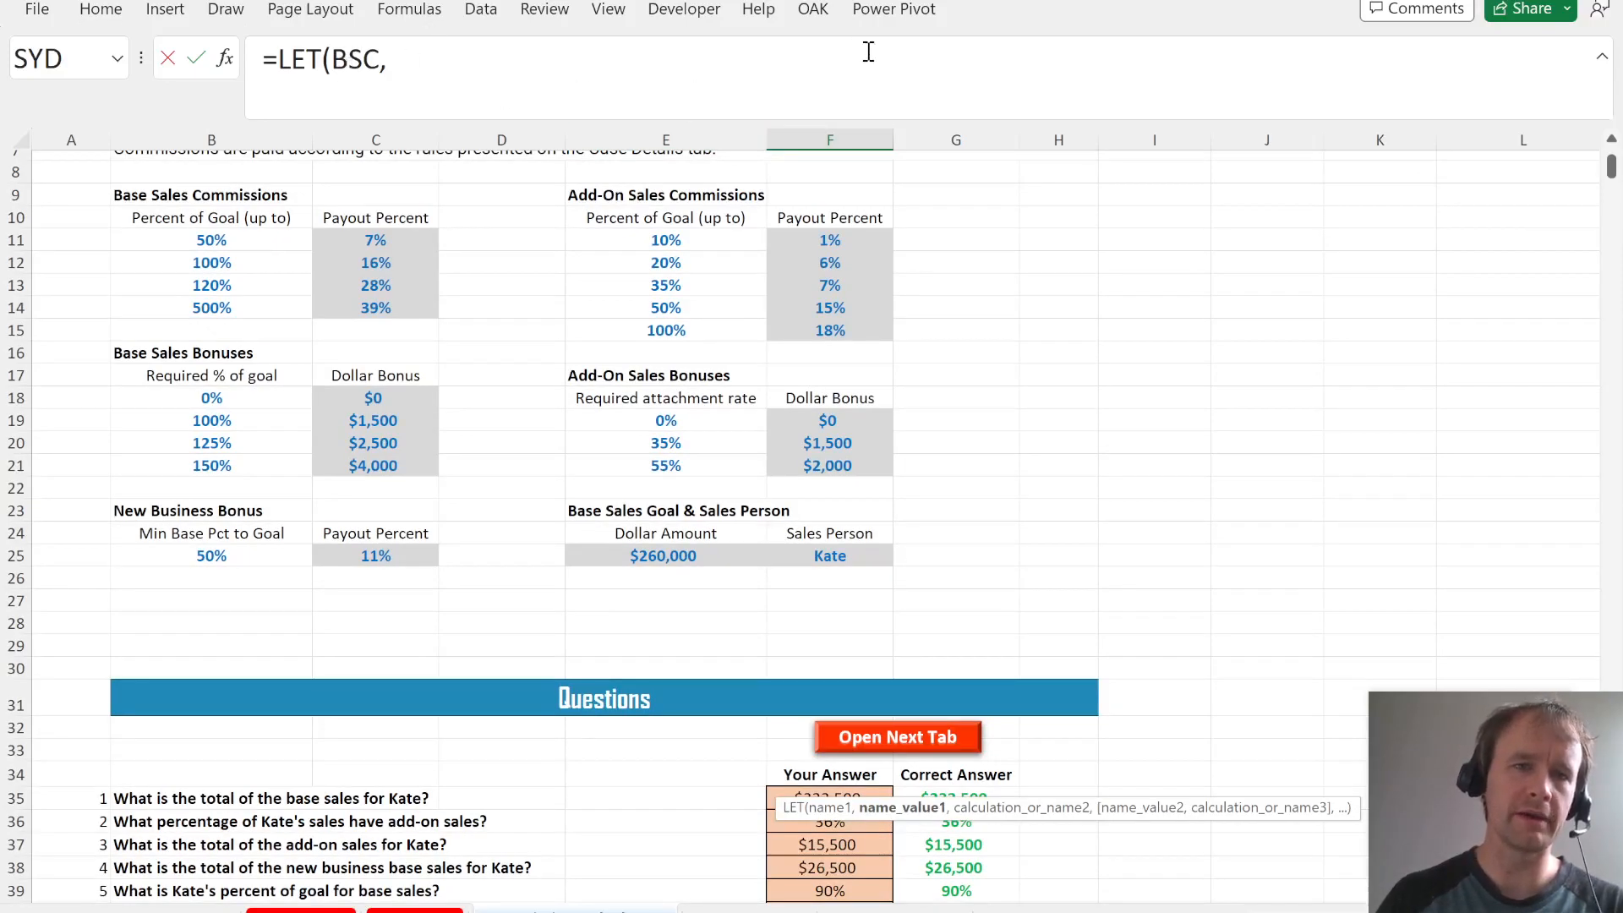
- Define BSC in the F45 LET formula as the base payout percent times total base sales, F40*F35
scroll(992, 708, "down", 5)
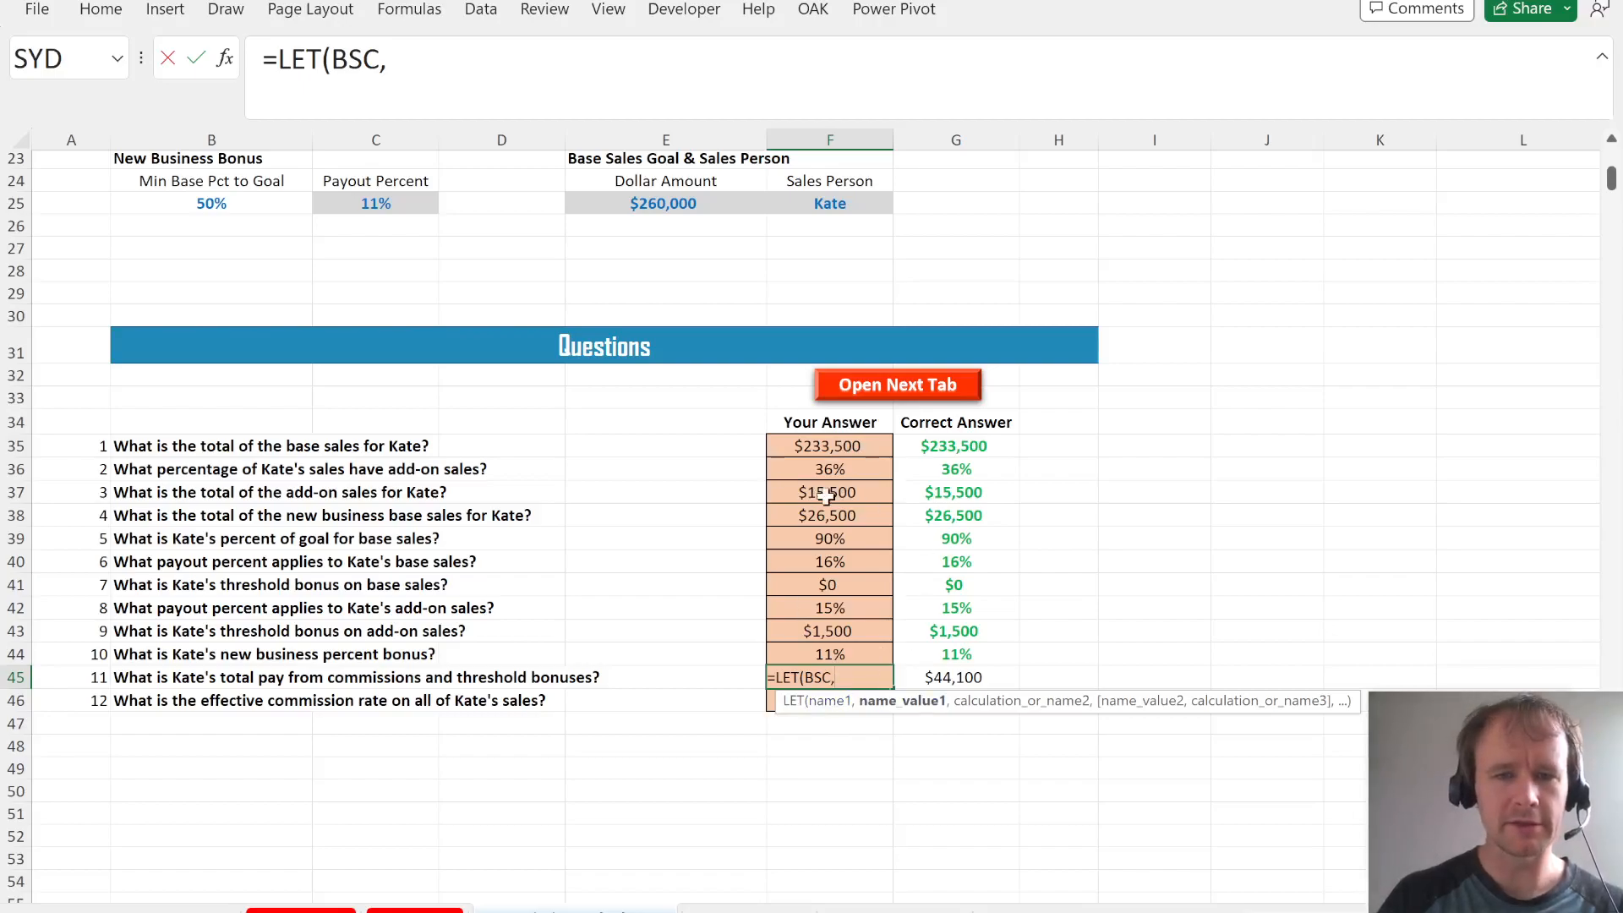
scroll(827, 497, "up", 5)
scroll(827, 497, "up", 1)
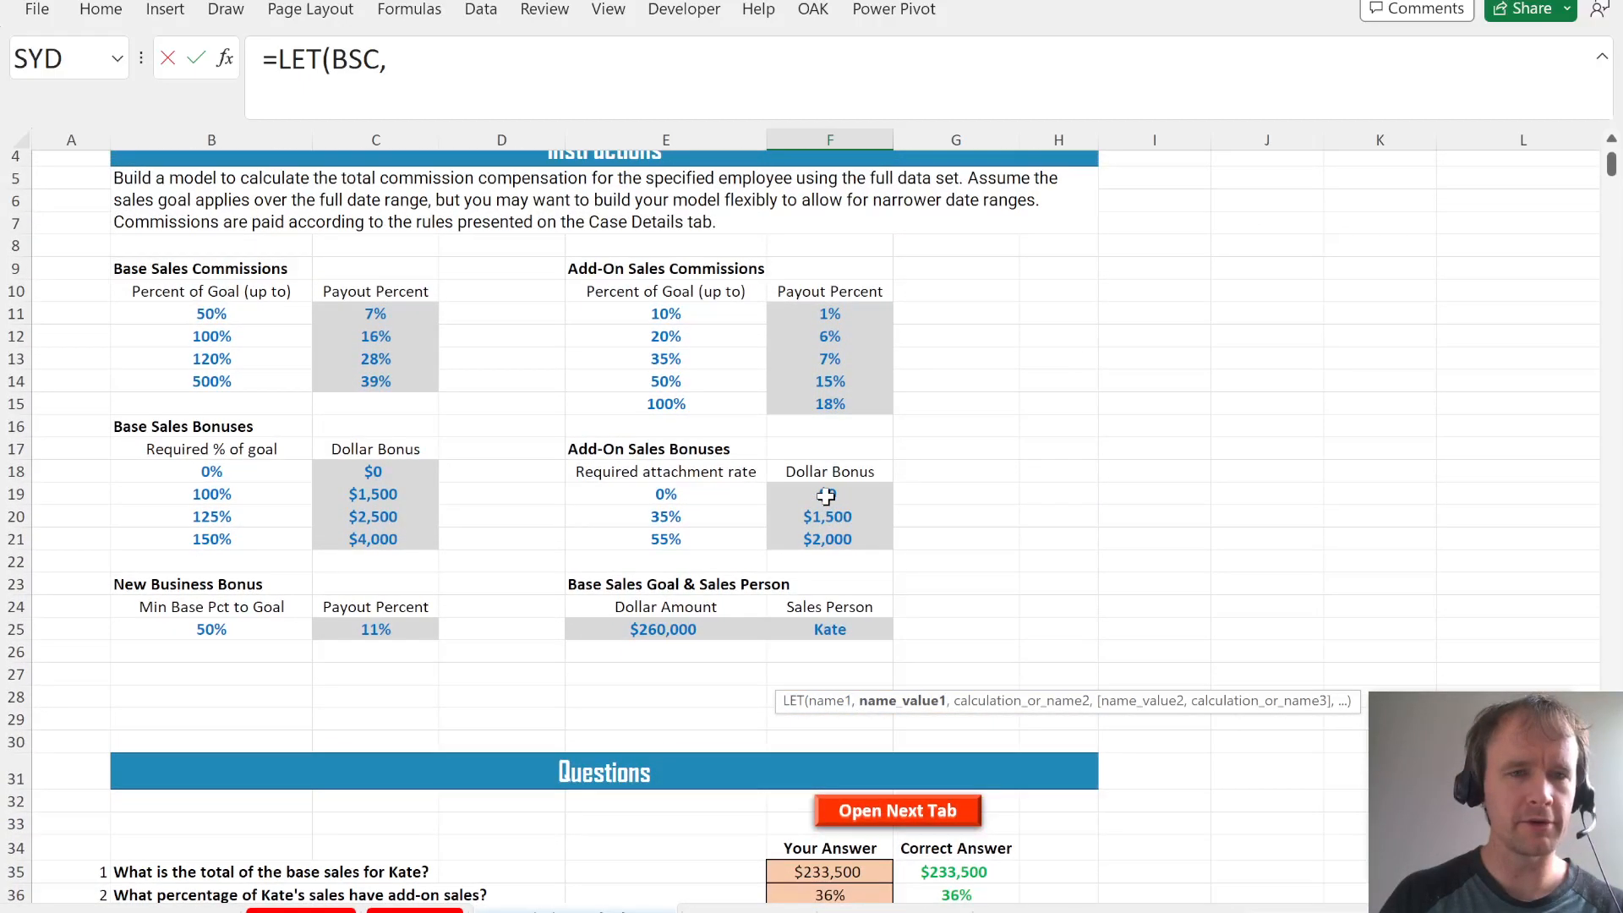
scroll(827, 497, "down", 5)
scroll(827, 497, "down", 2)
scroll(837, 398, "up", 1)
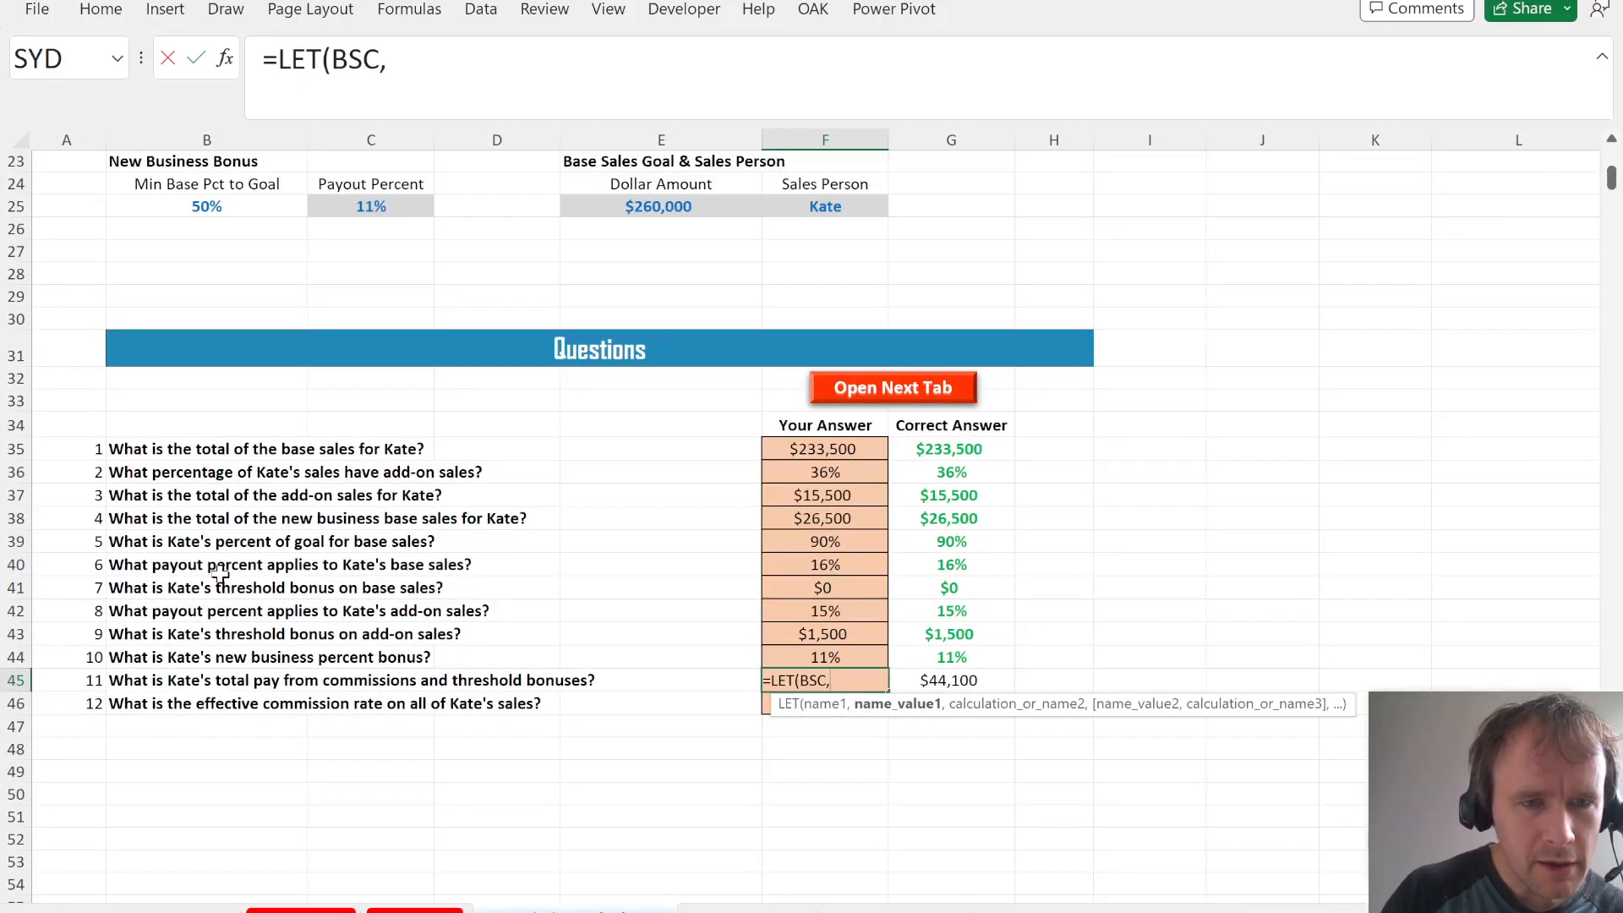
left_click(844, 564)
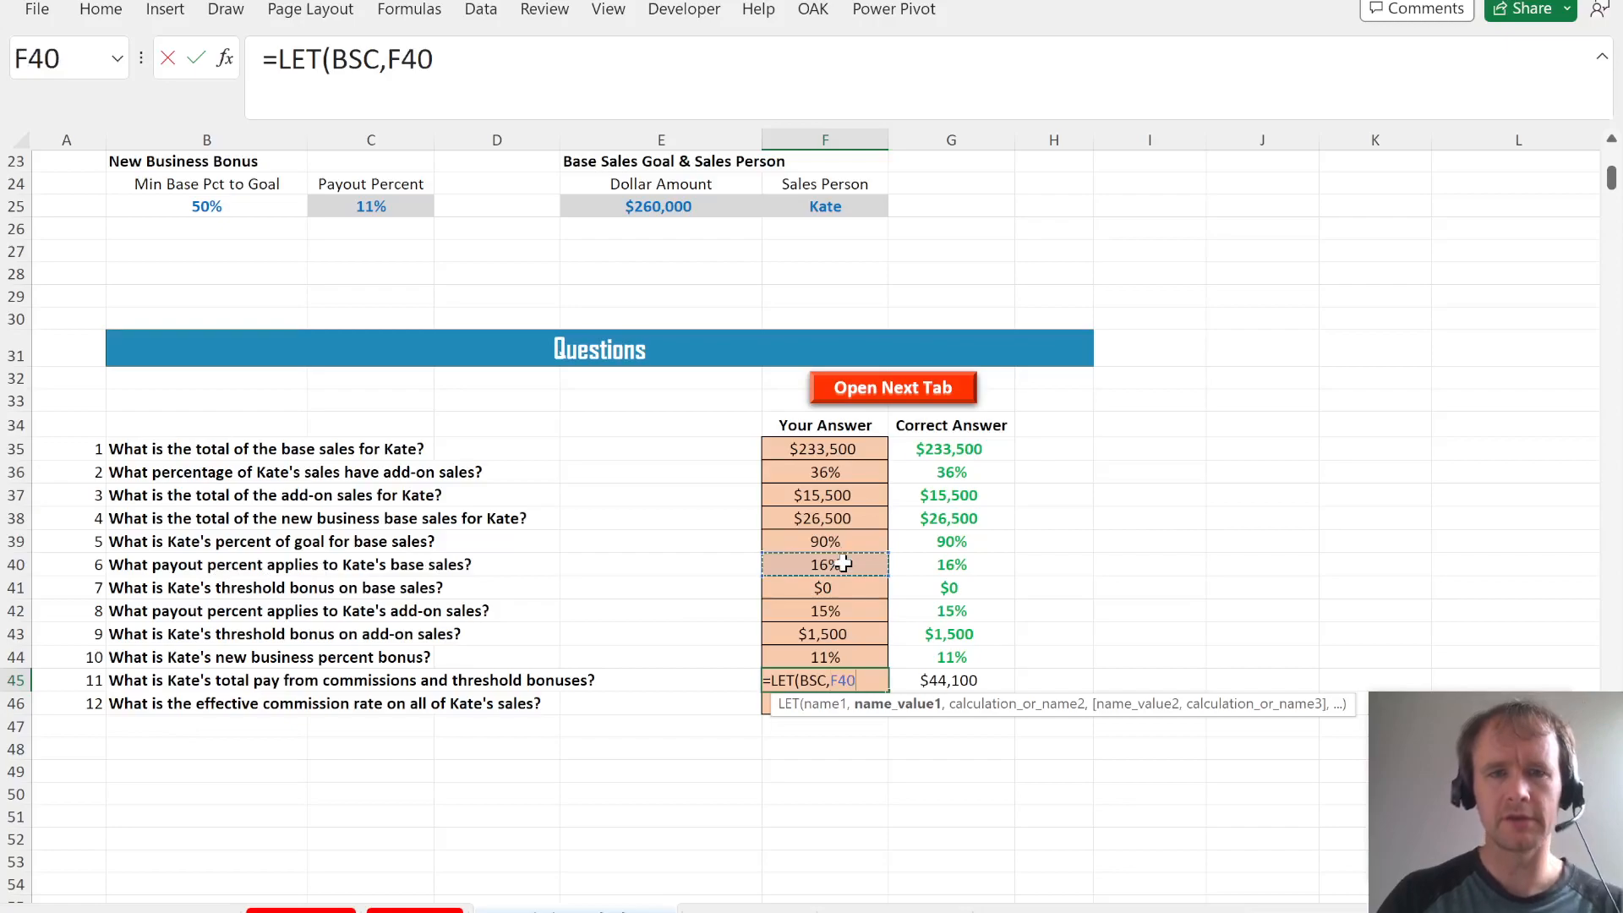
type("*")
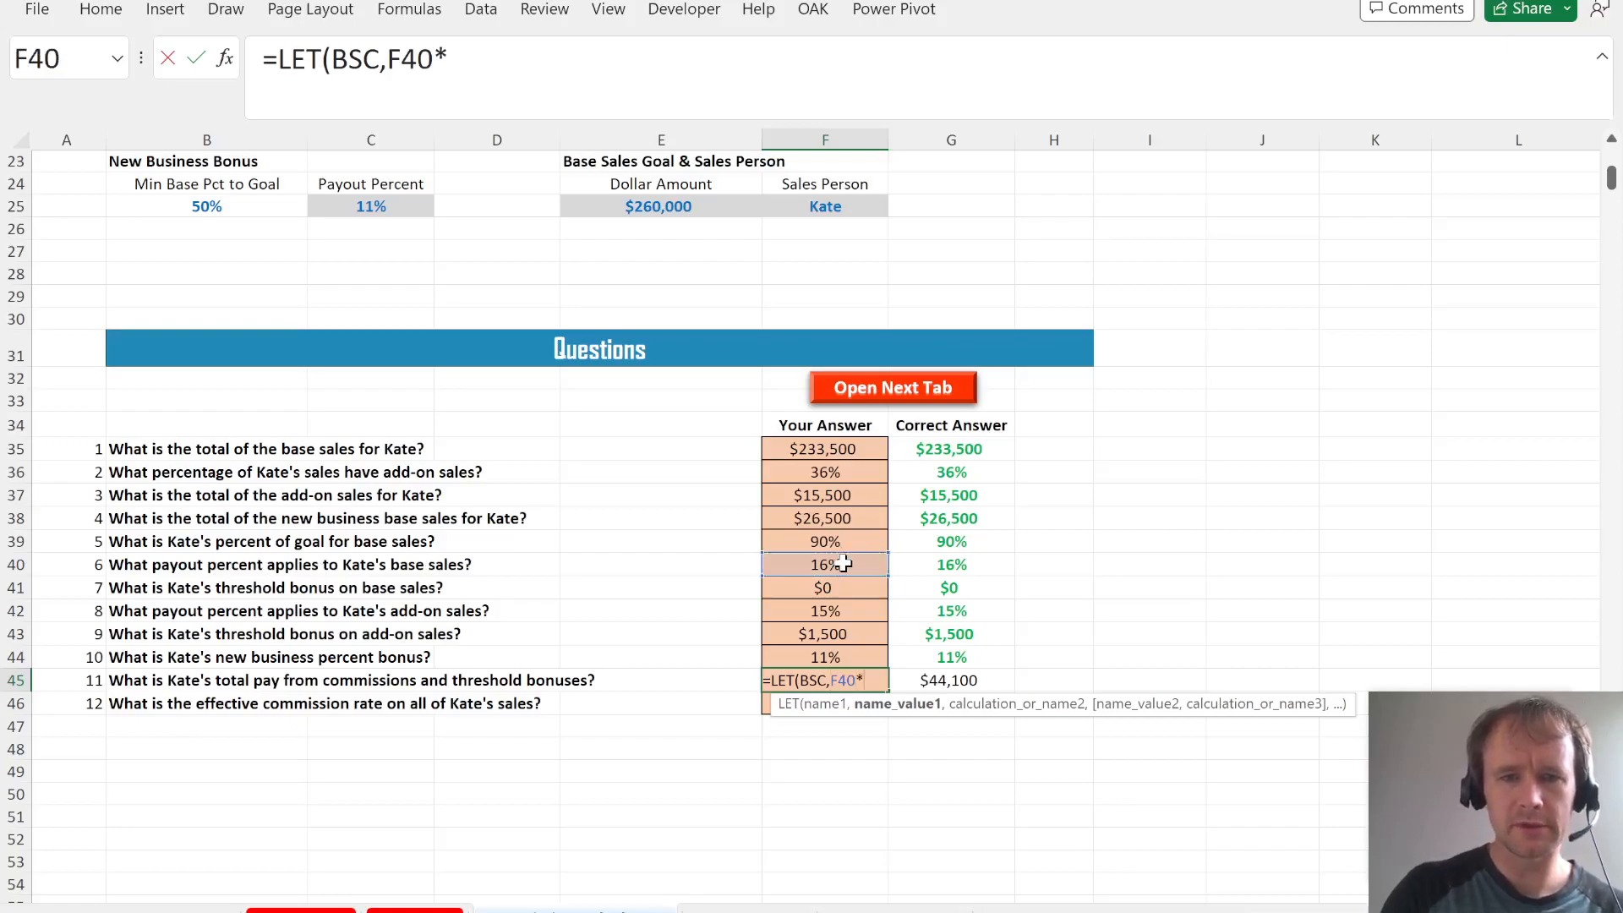
left_click(841, 449)
type(",")
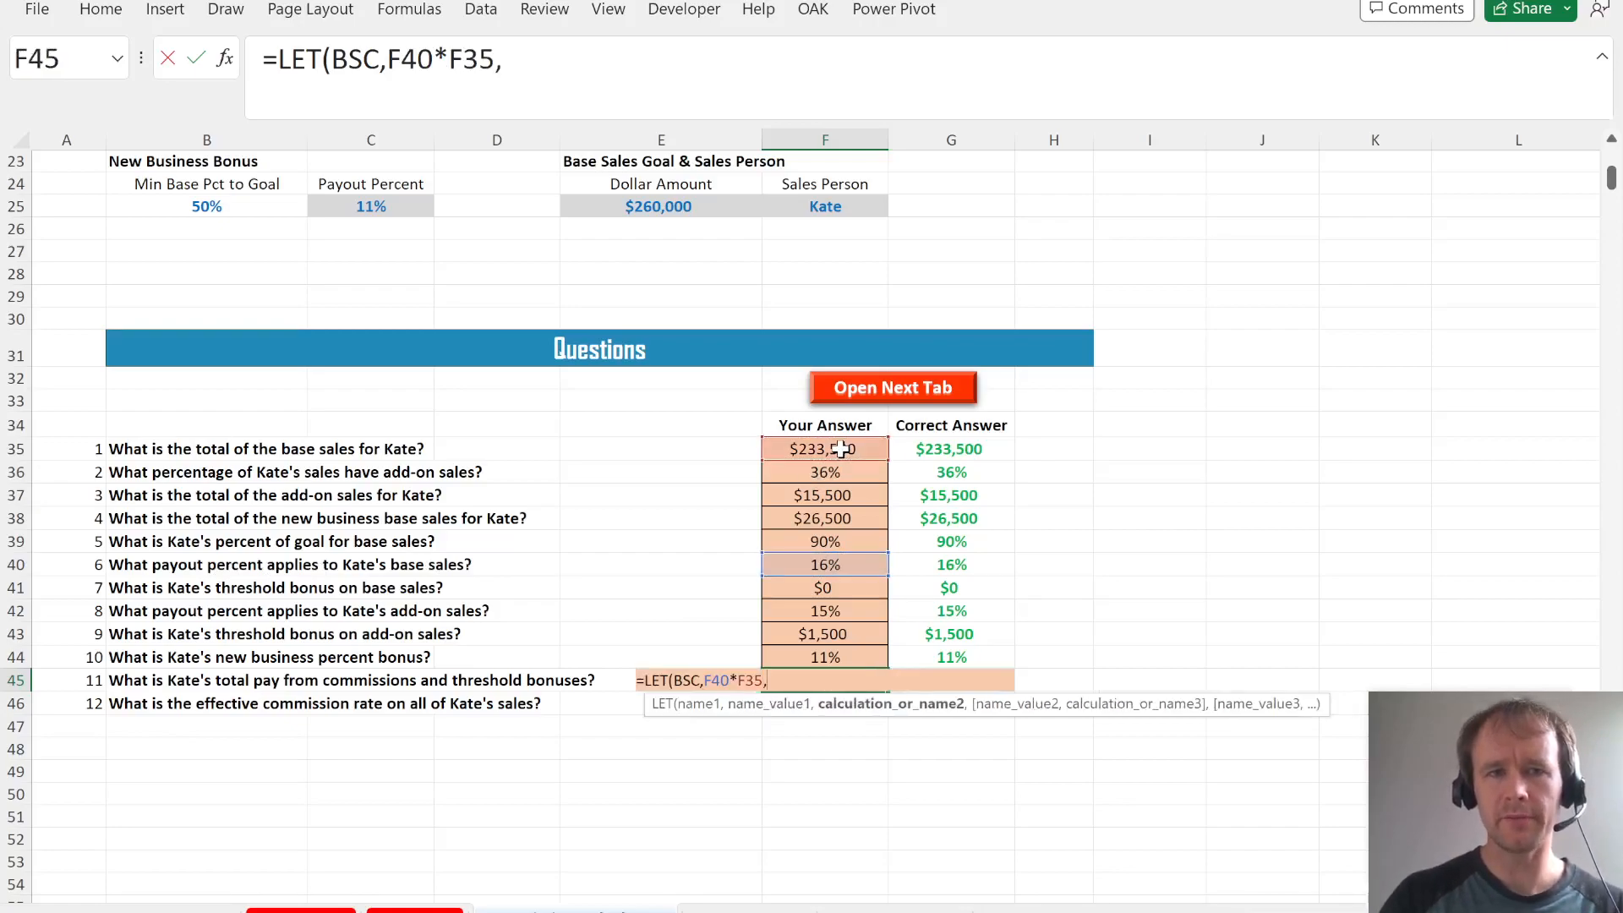
- Add a line break after the BSC definition in F45 and enlarge the formula bar to show several lines
key("alt+Return")
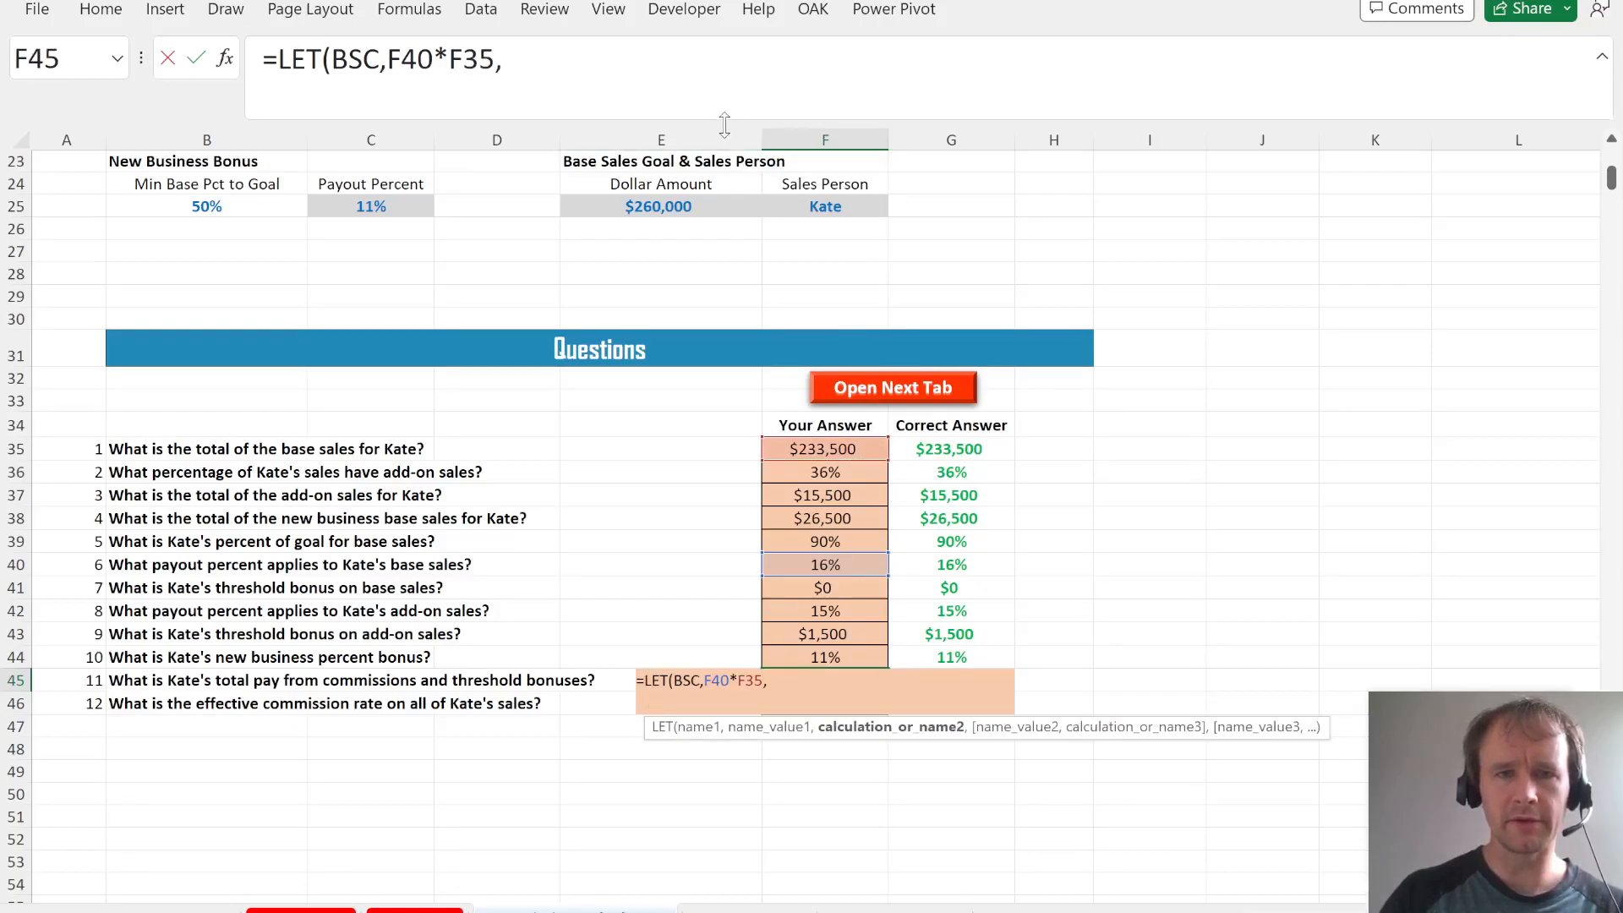
left_click_drag(724, 124, 743, 237)
left_click(391, 123)
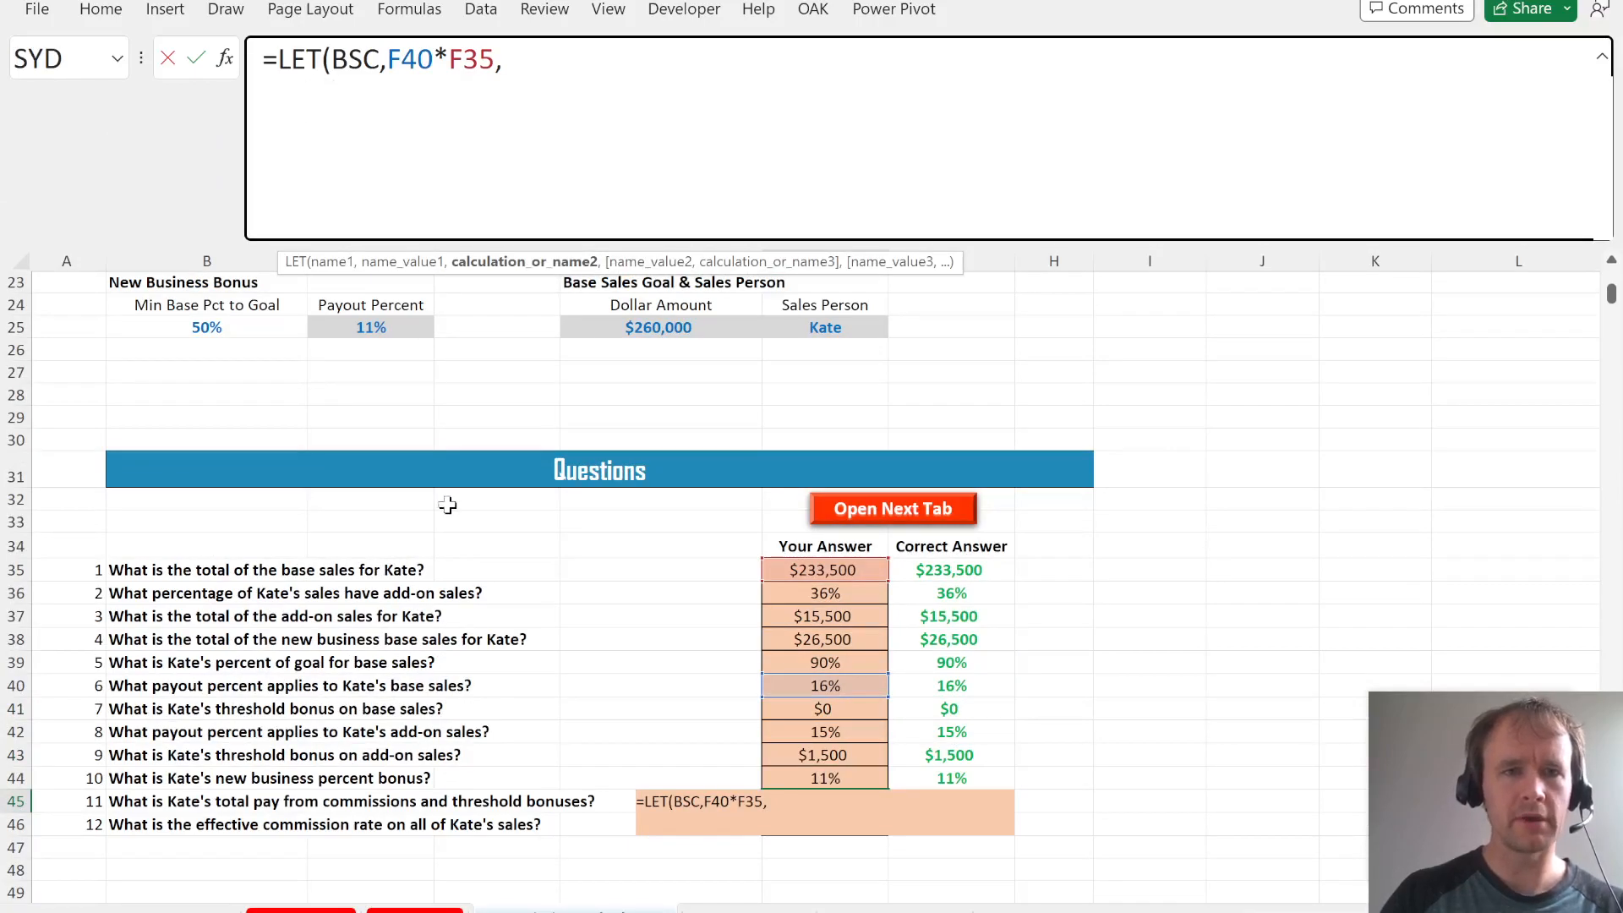
scroll(443, 504, "up", 5)
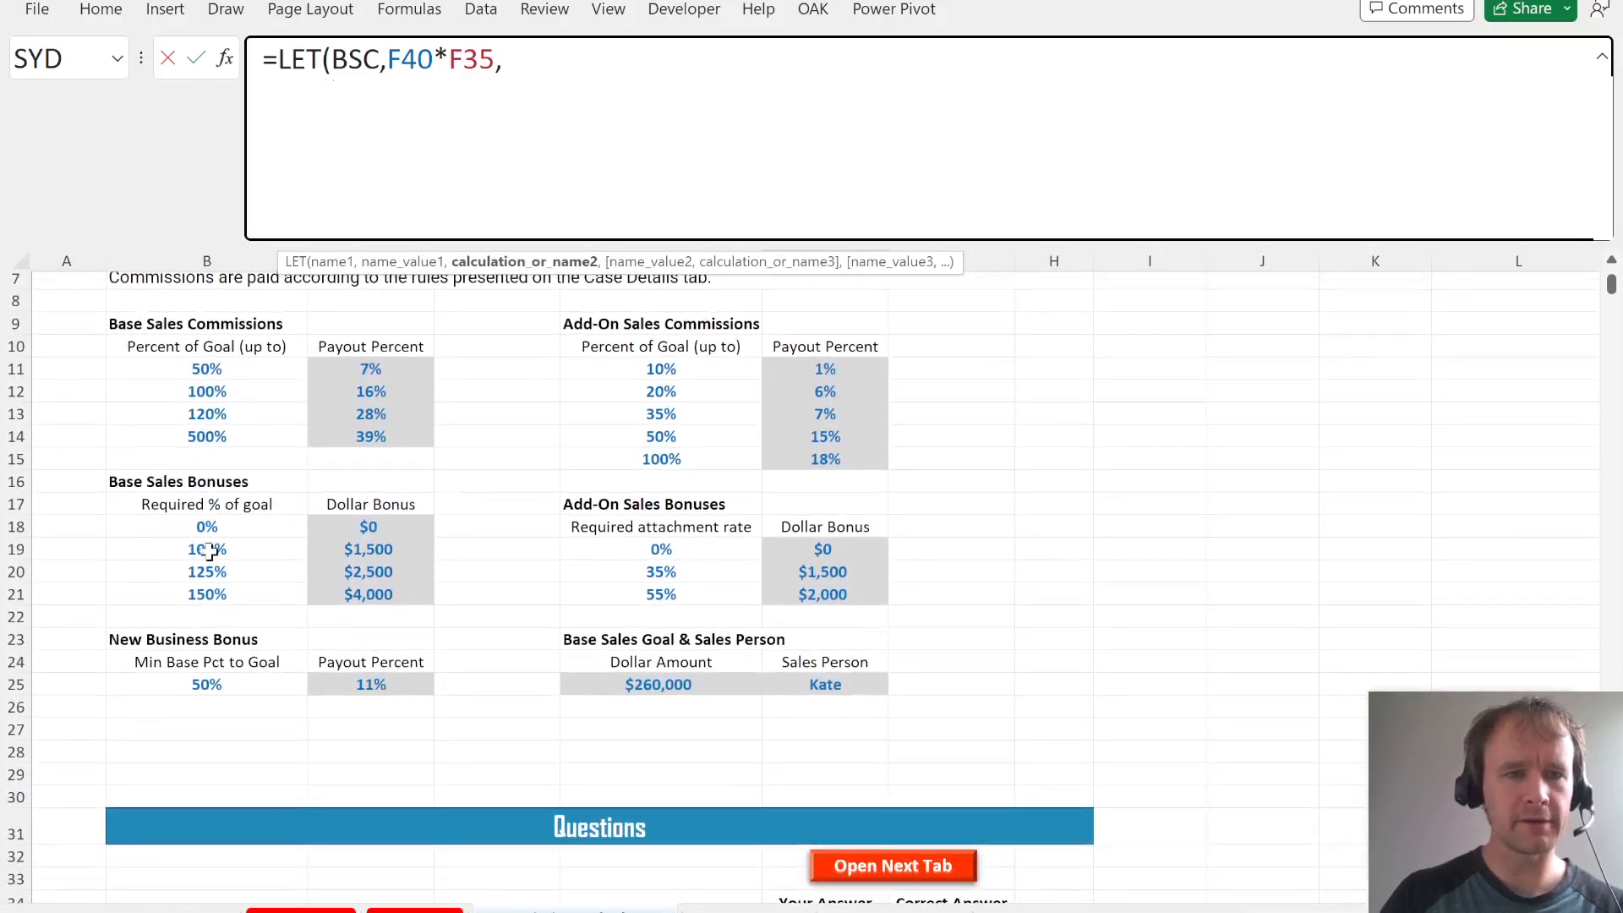
- Define ASC in the F45 LET formula as the add-on payout percent times total add-on sales, F42*F37, ending with a line break
scroll(417, 658, "down", 6)
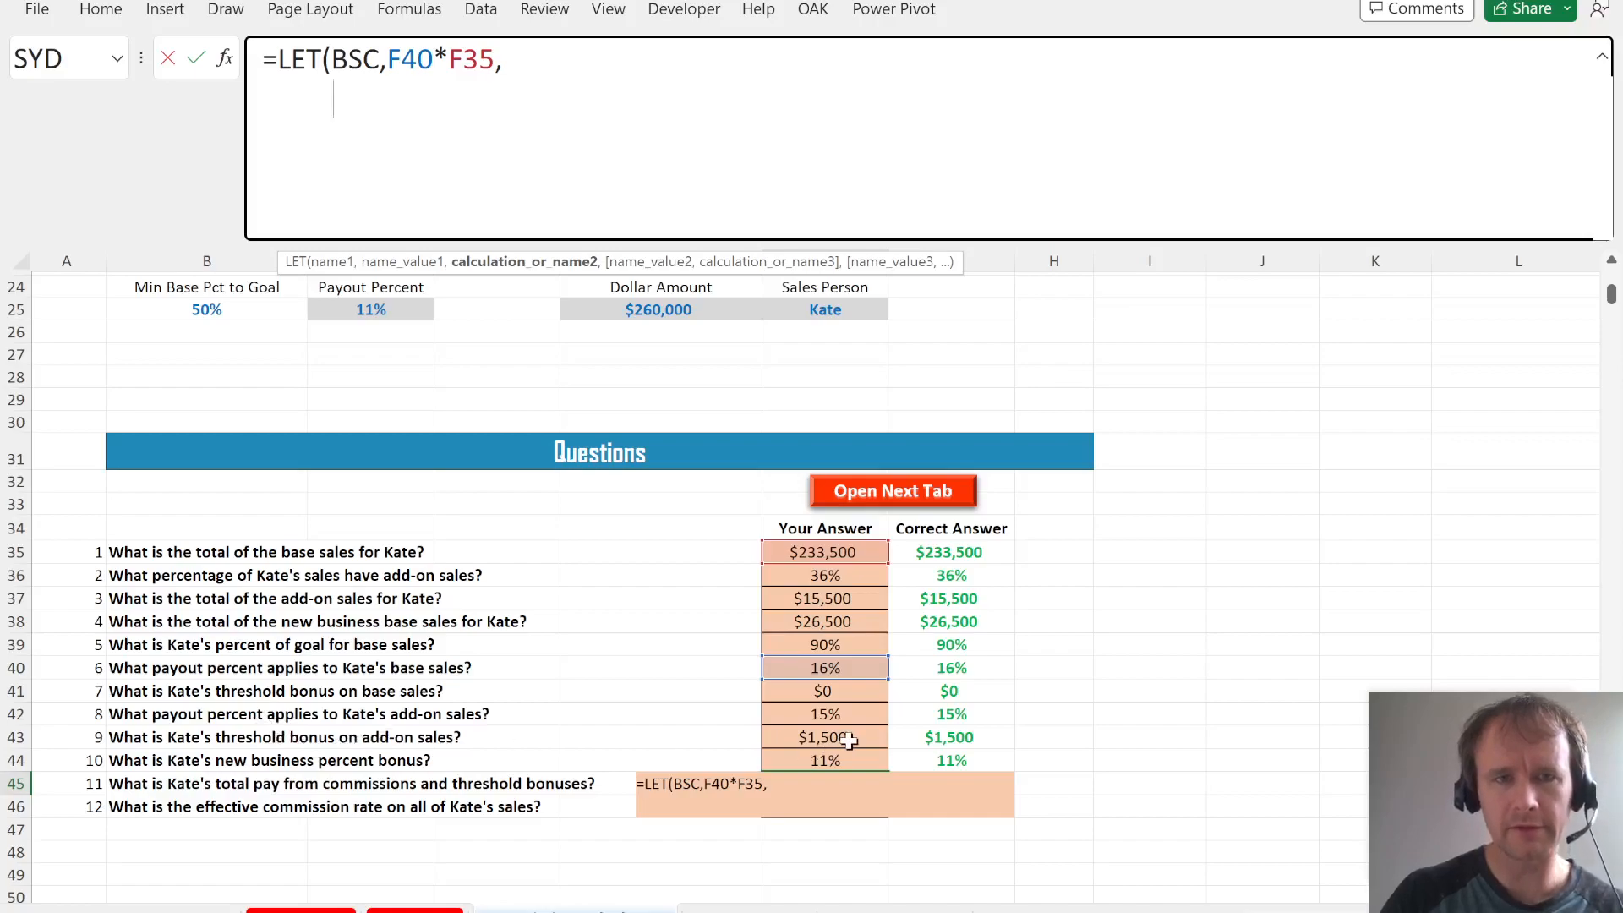
scroll(849, 740, "up", 4)
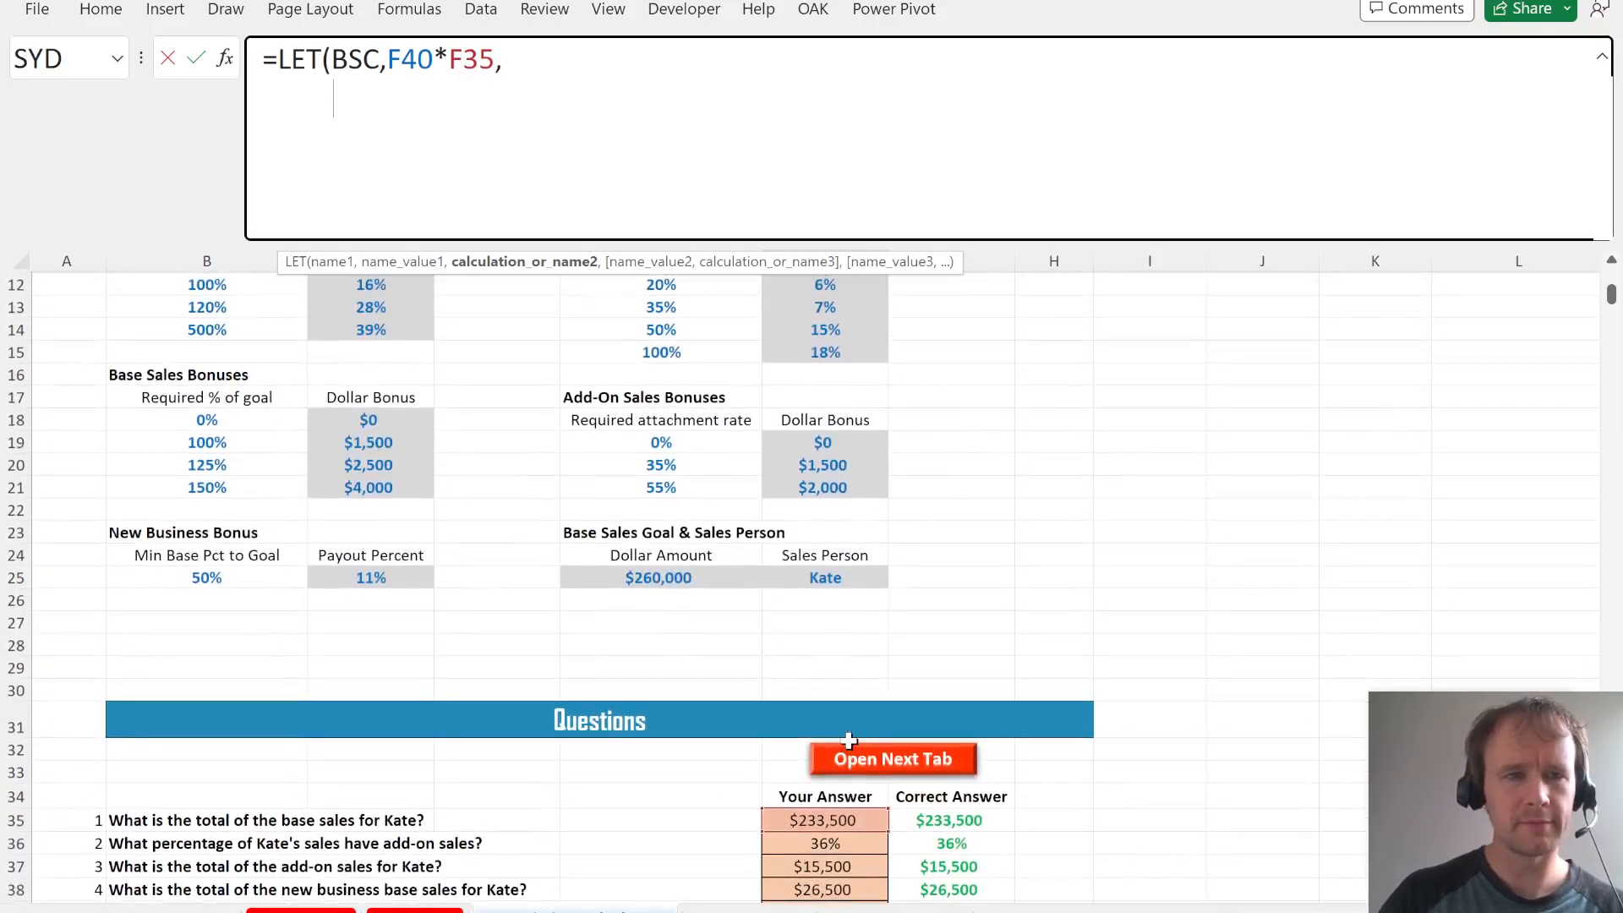
scroll(849, 752, "up", 1)
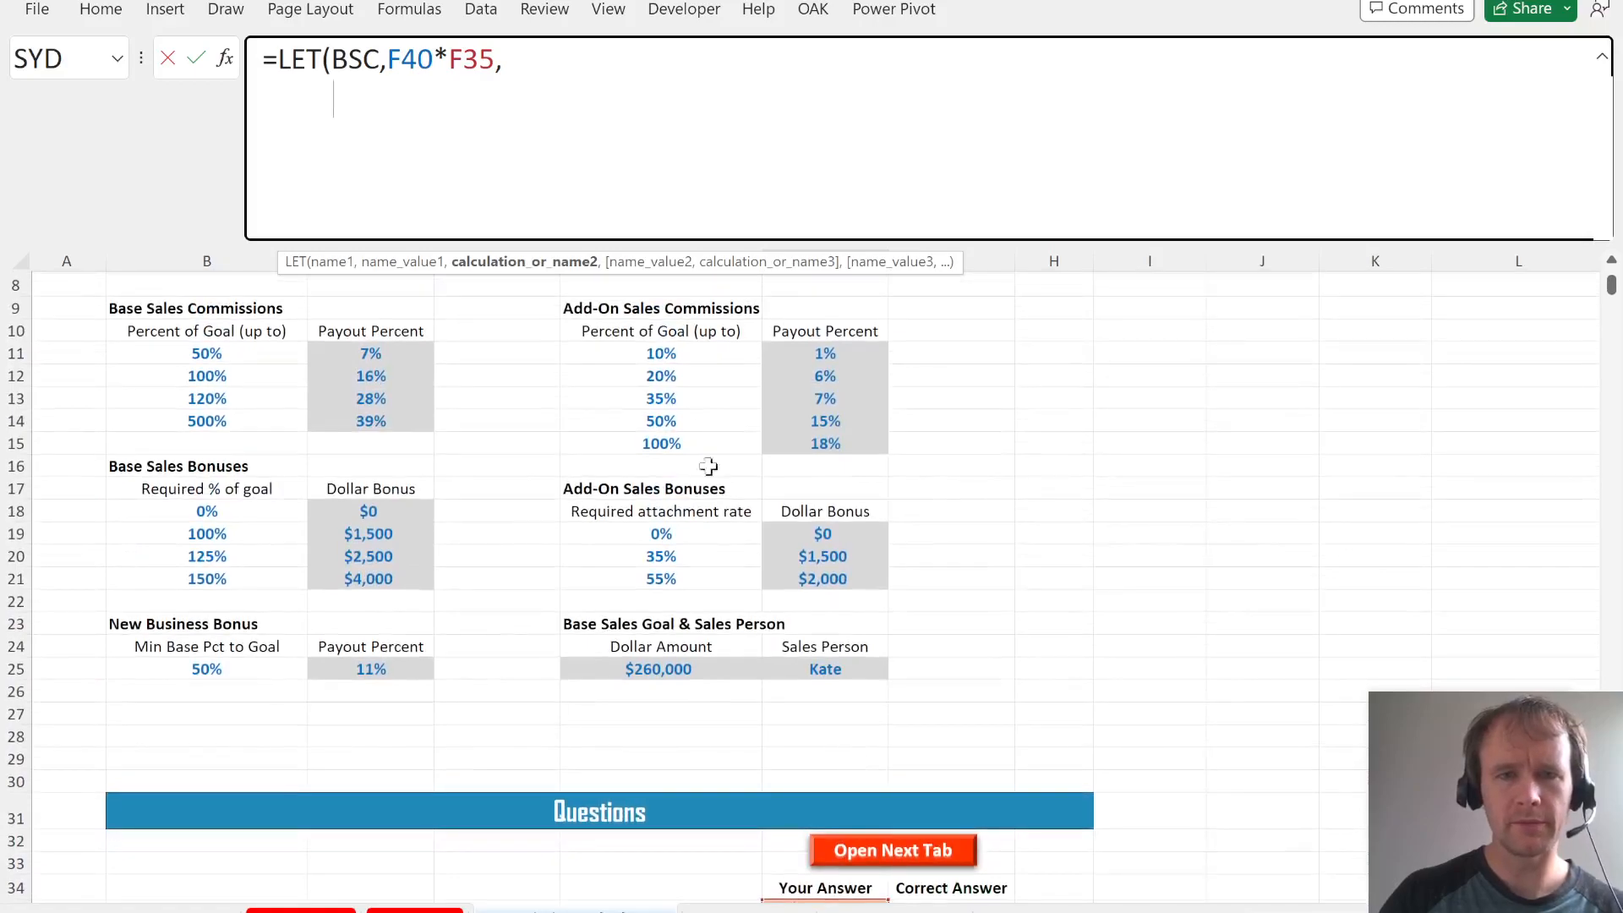
scroll(790, 437, "down", 5)
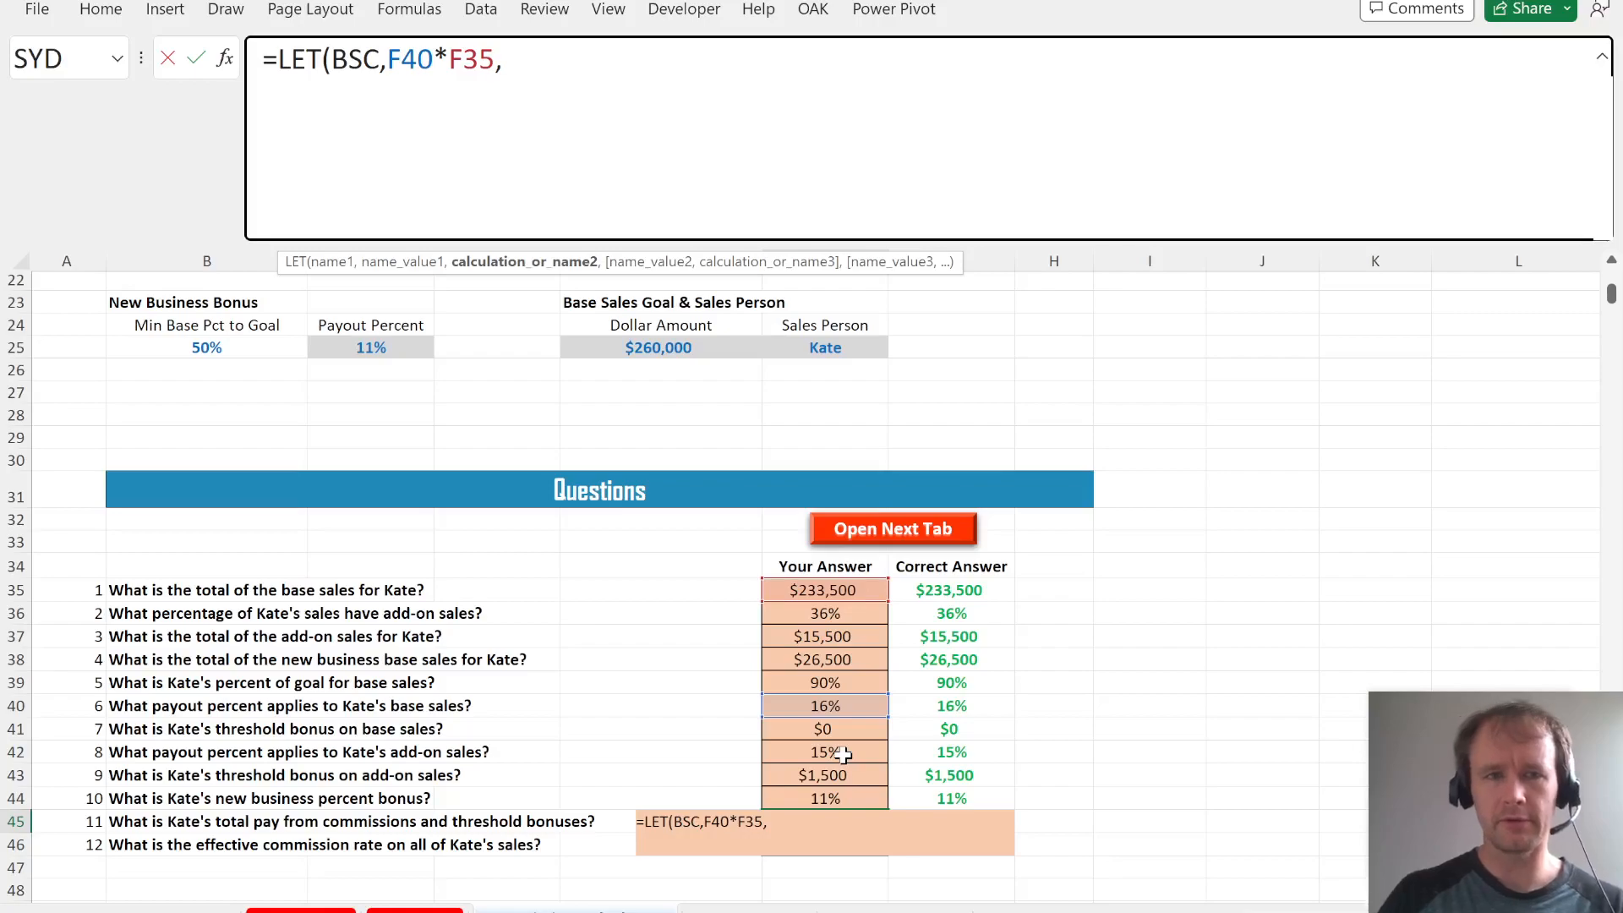
type("C,")
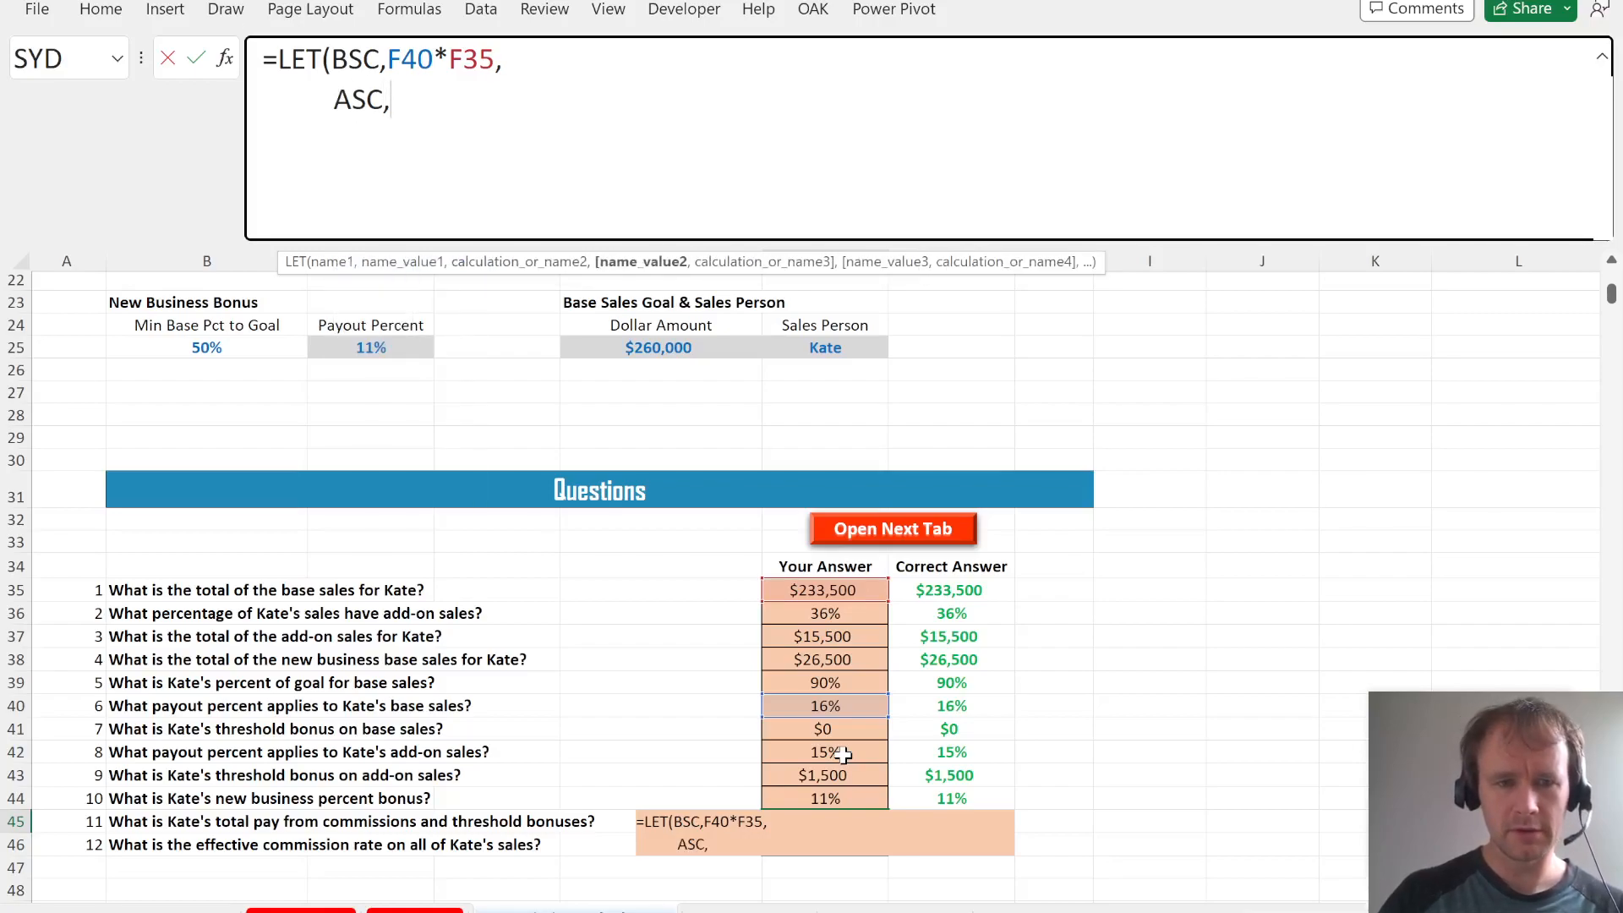
left_click(845, 755)
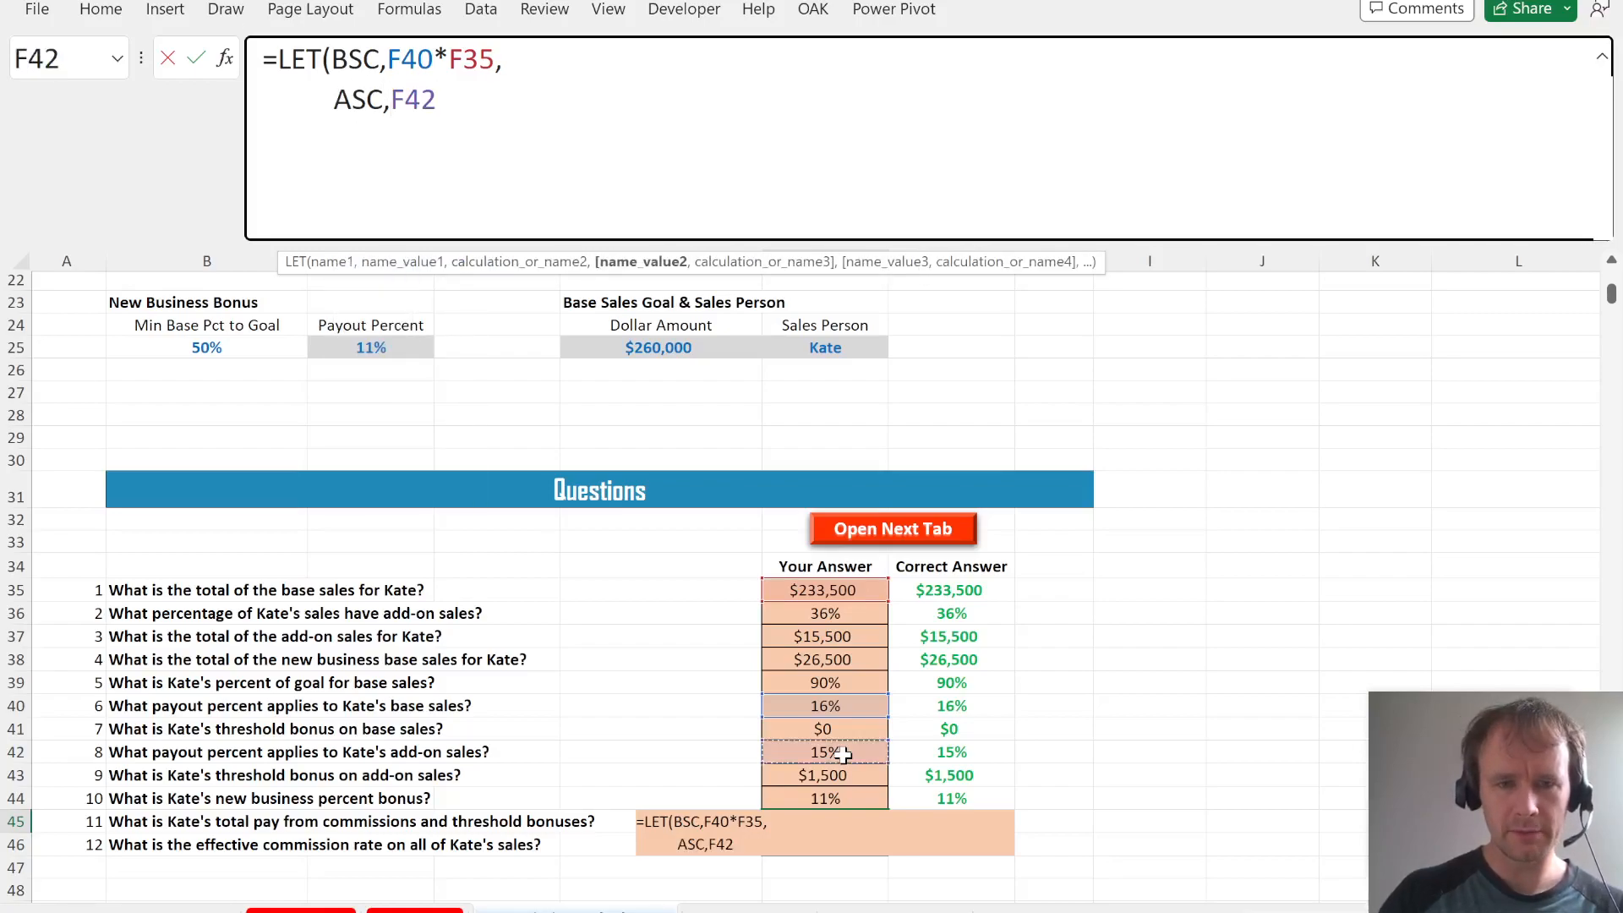
type("*")
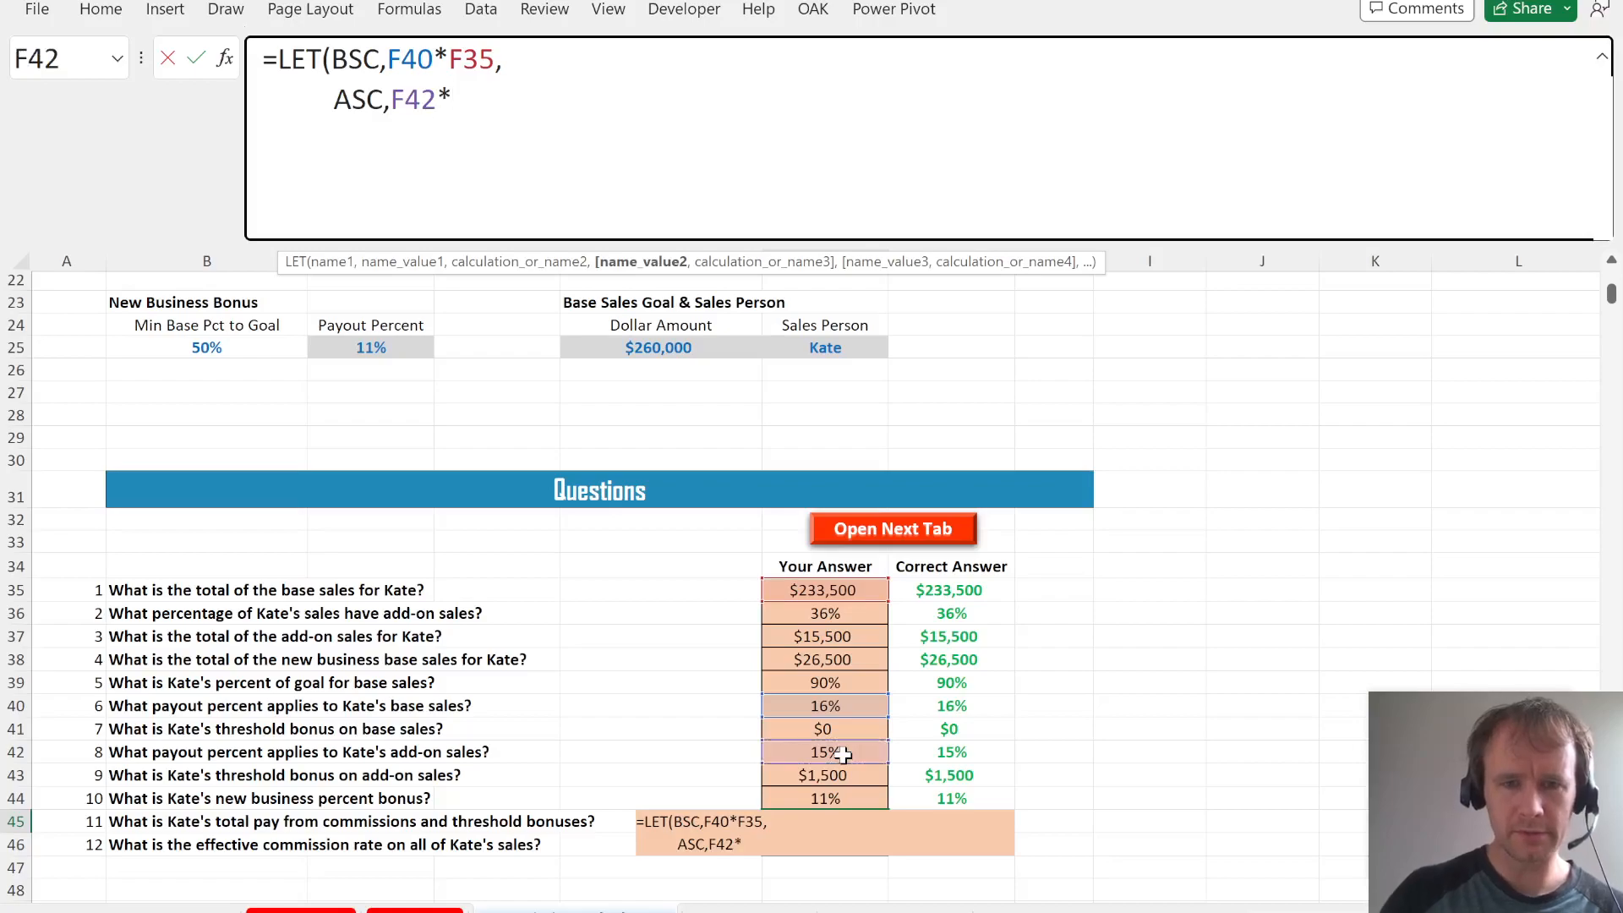
left_click(800, 637)
type(",")
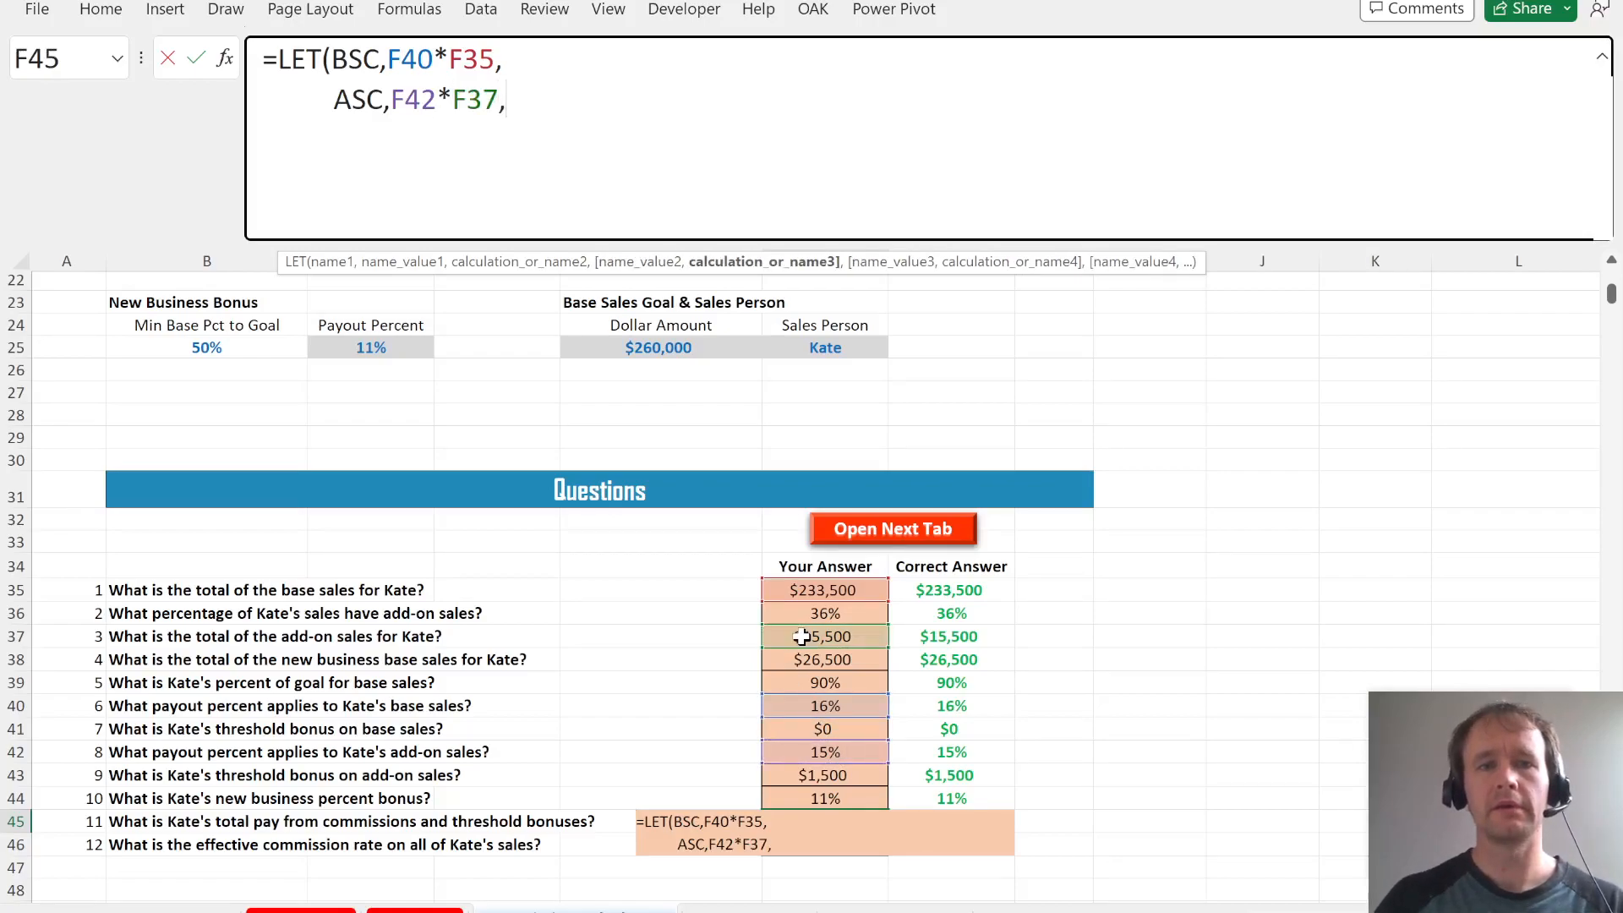
key("alt+Return")
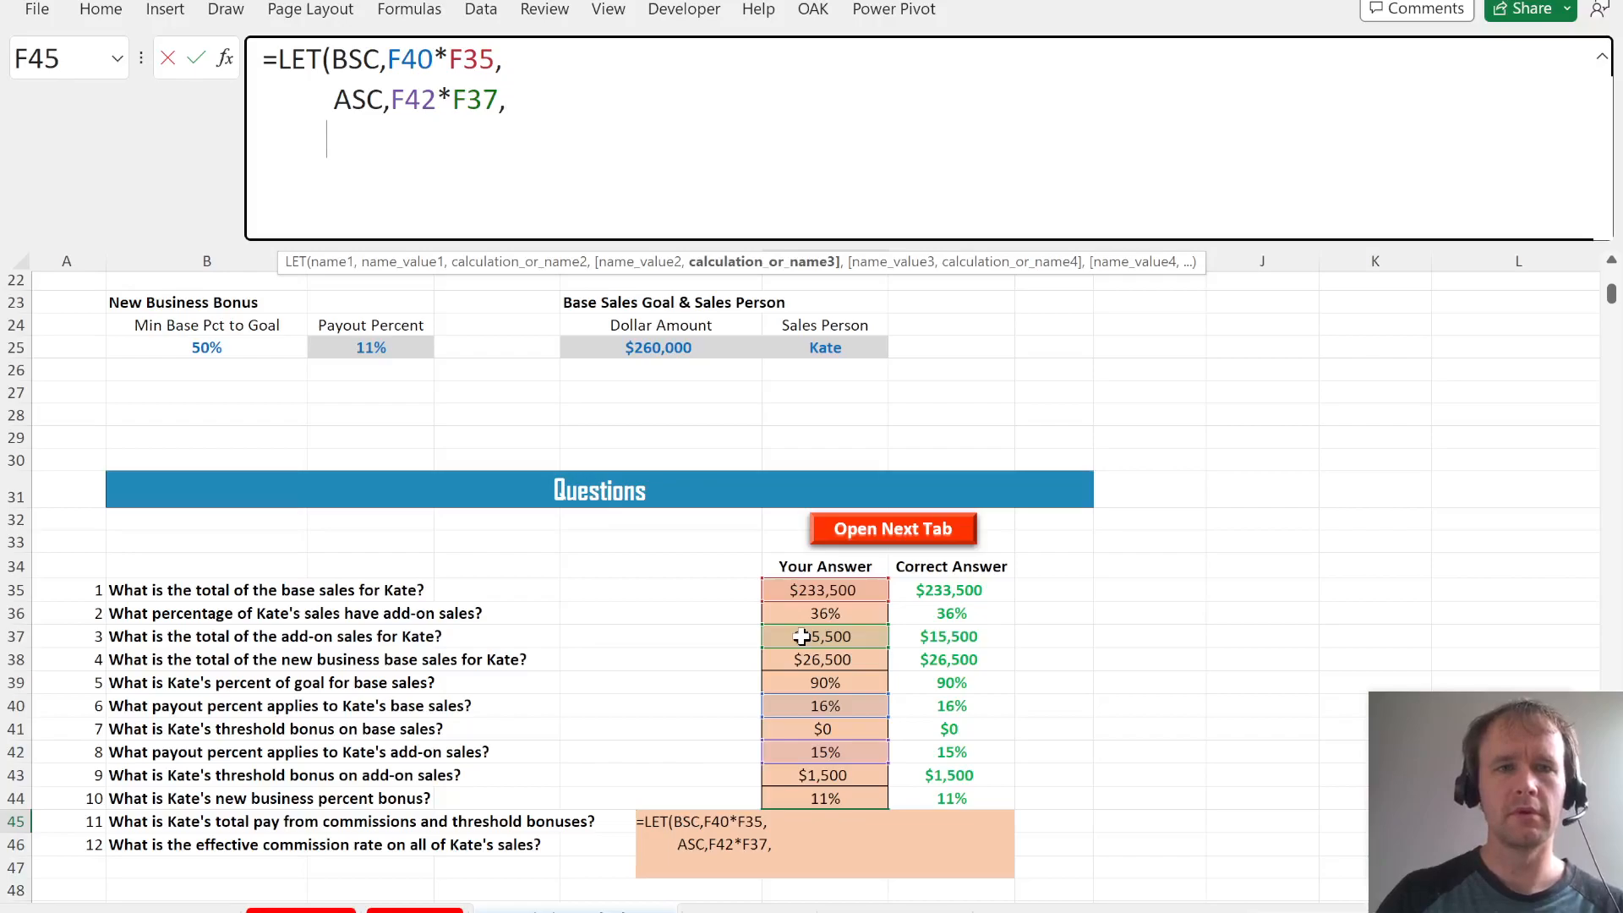
- Define BSB in the F45 LET formula as the base sales threshold bonus, F41, ending with a line break
scroll(802, 642, "up", 5)
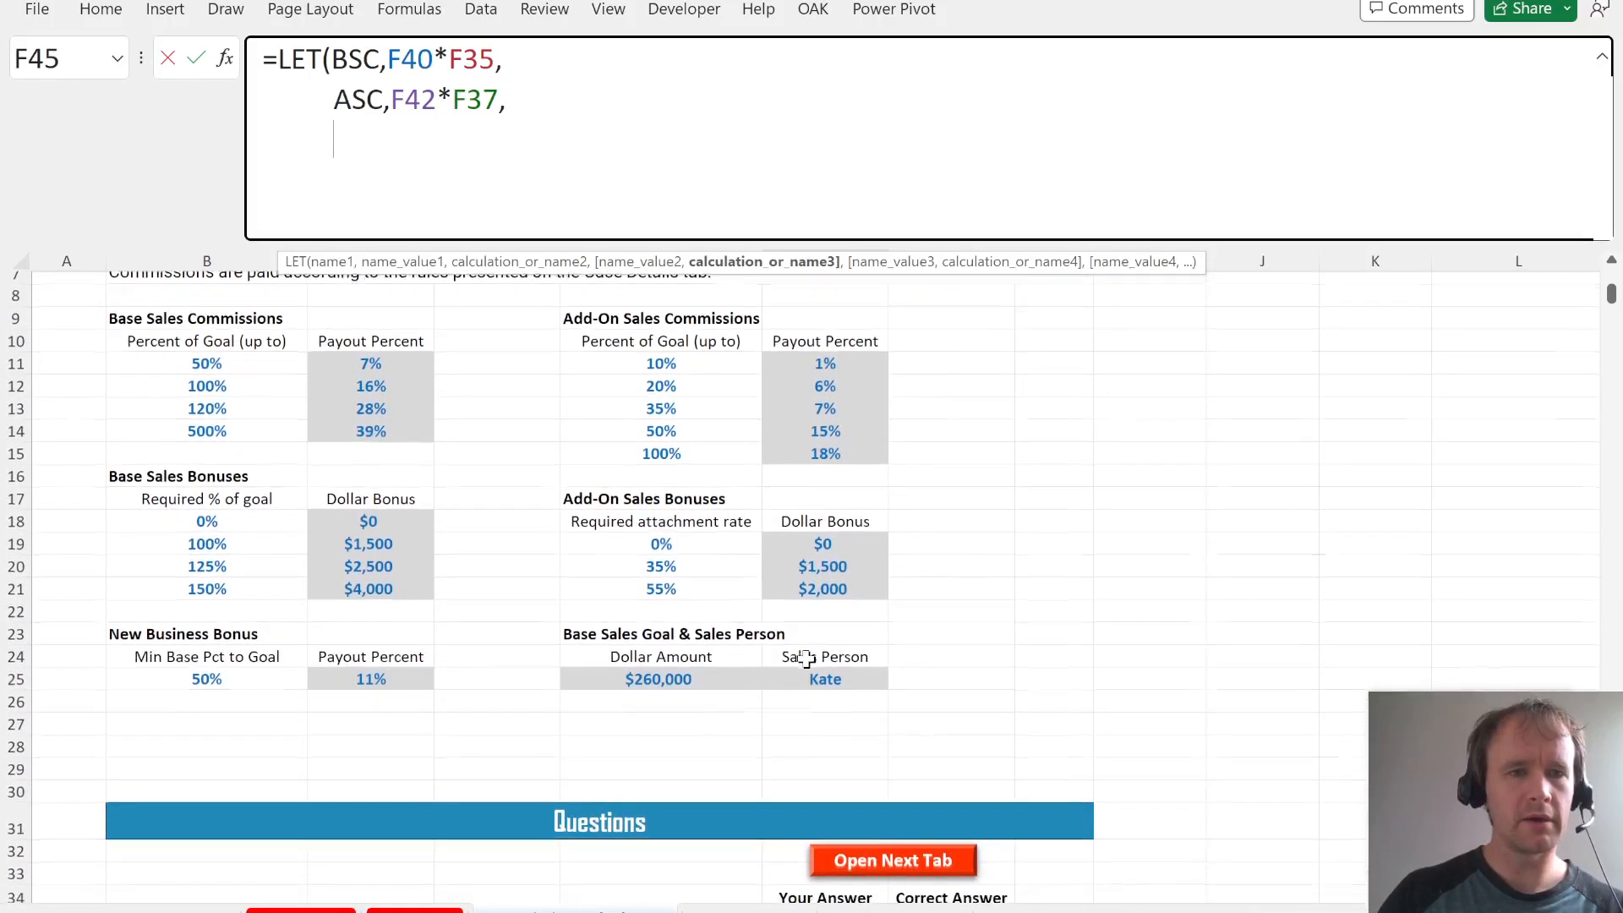
scroll(806, 660, "down", 4)
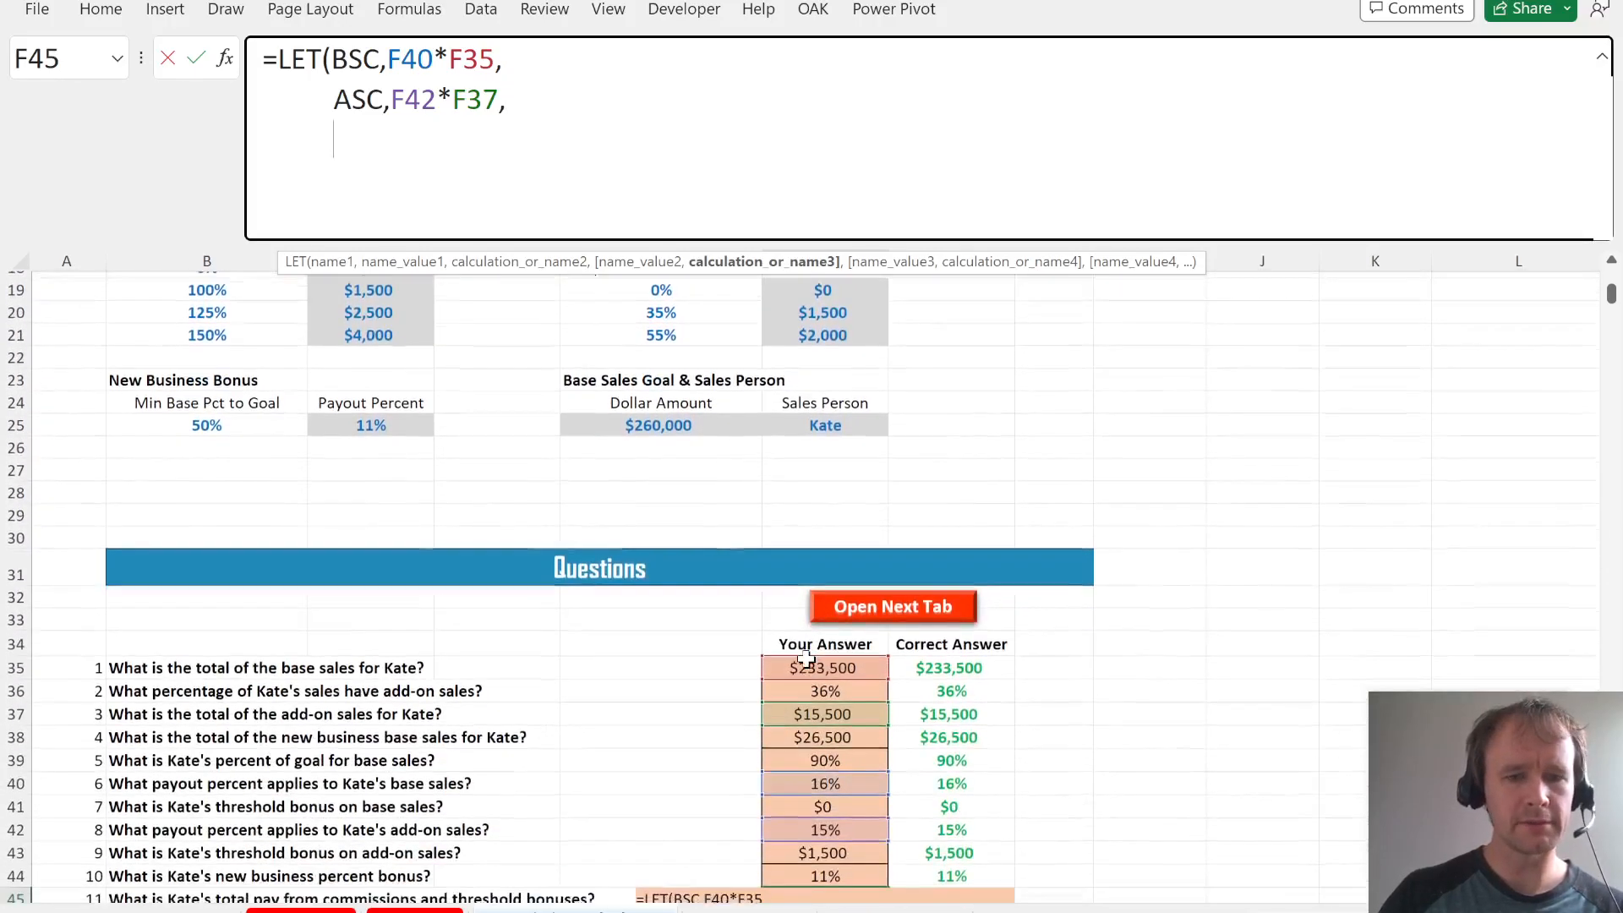
type("BSB,")
scroll(807, 664, "up", 3)
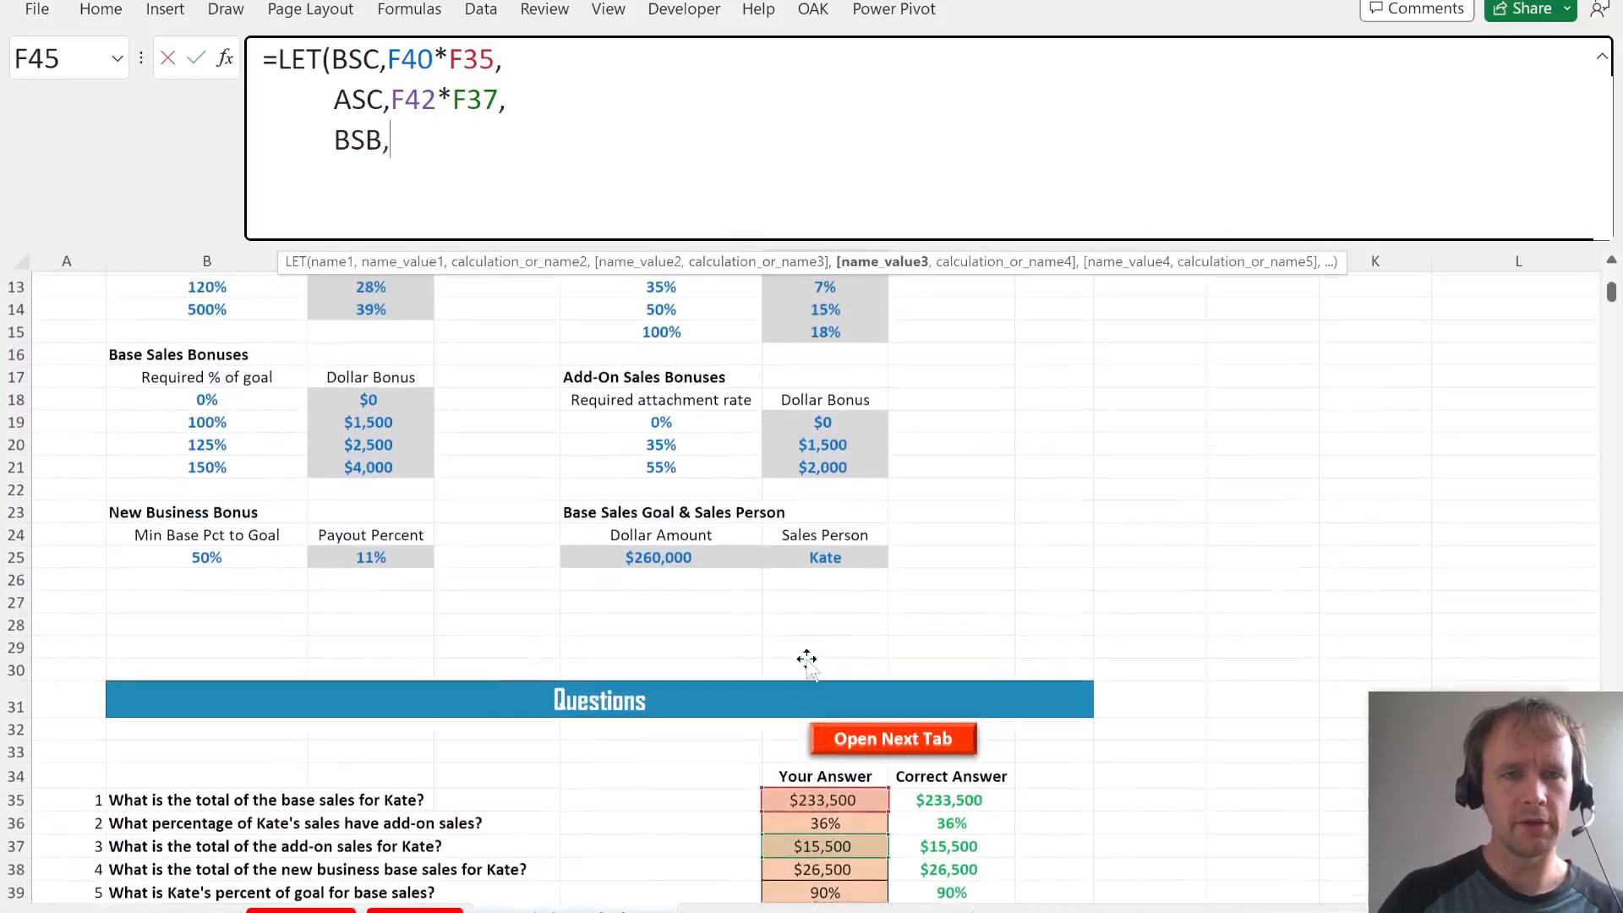
scroll(807, 664, "down", 5)
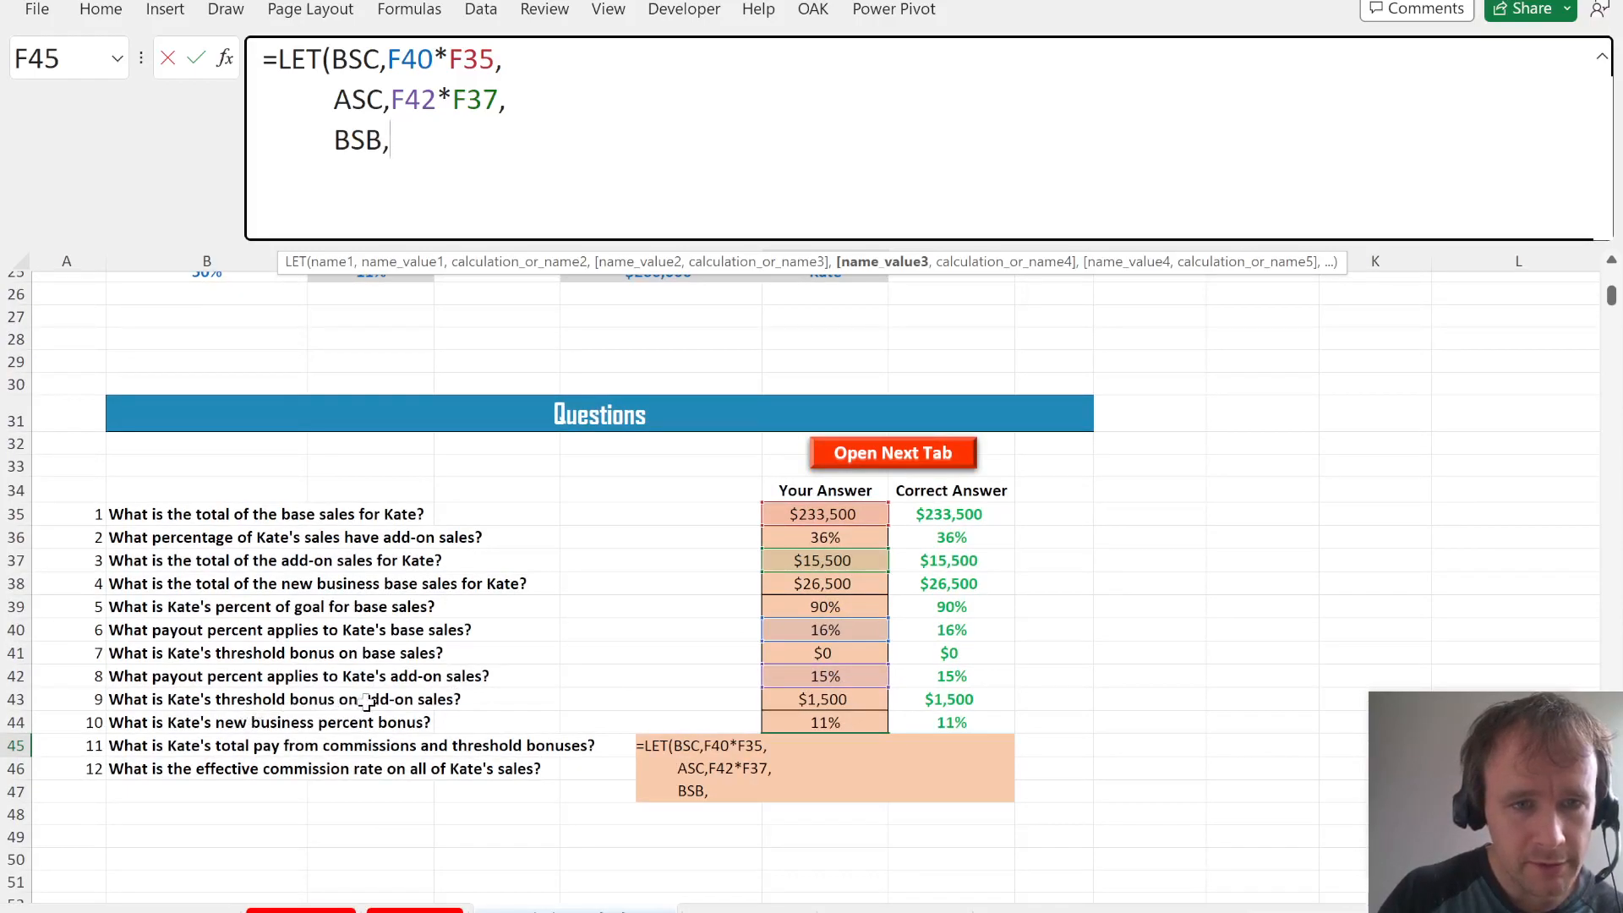
left_click(823, 655)
type(",")
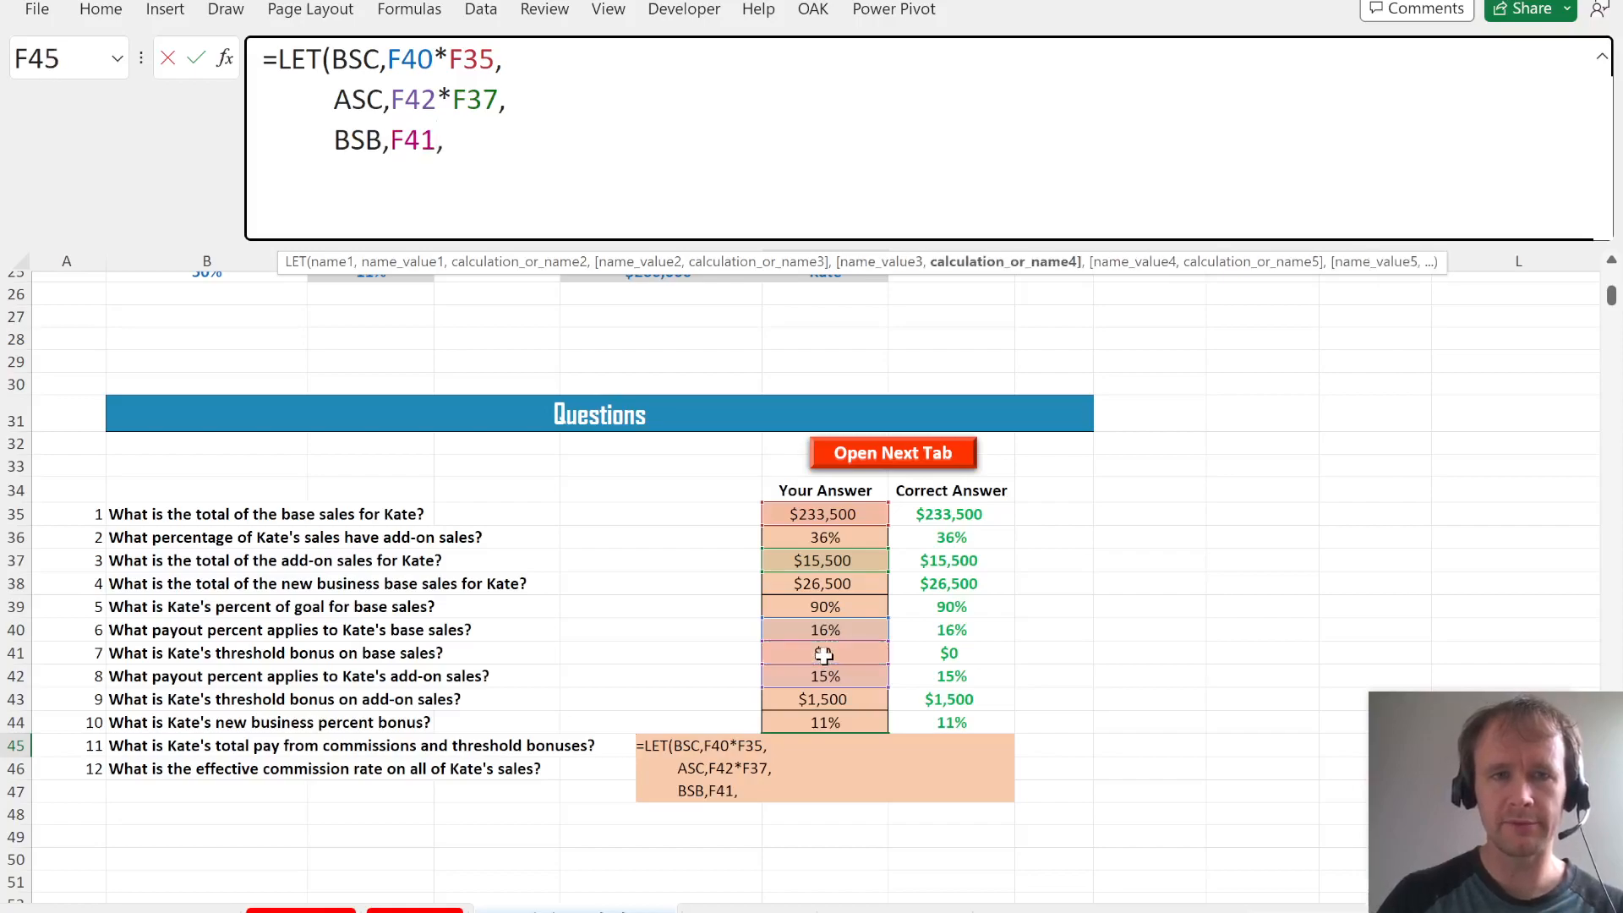
key("alt+Return")
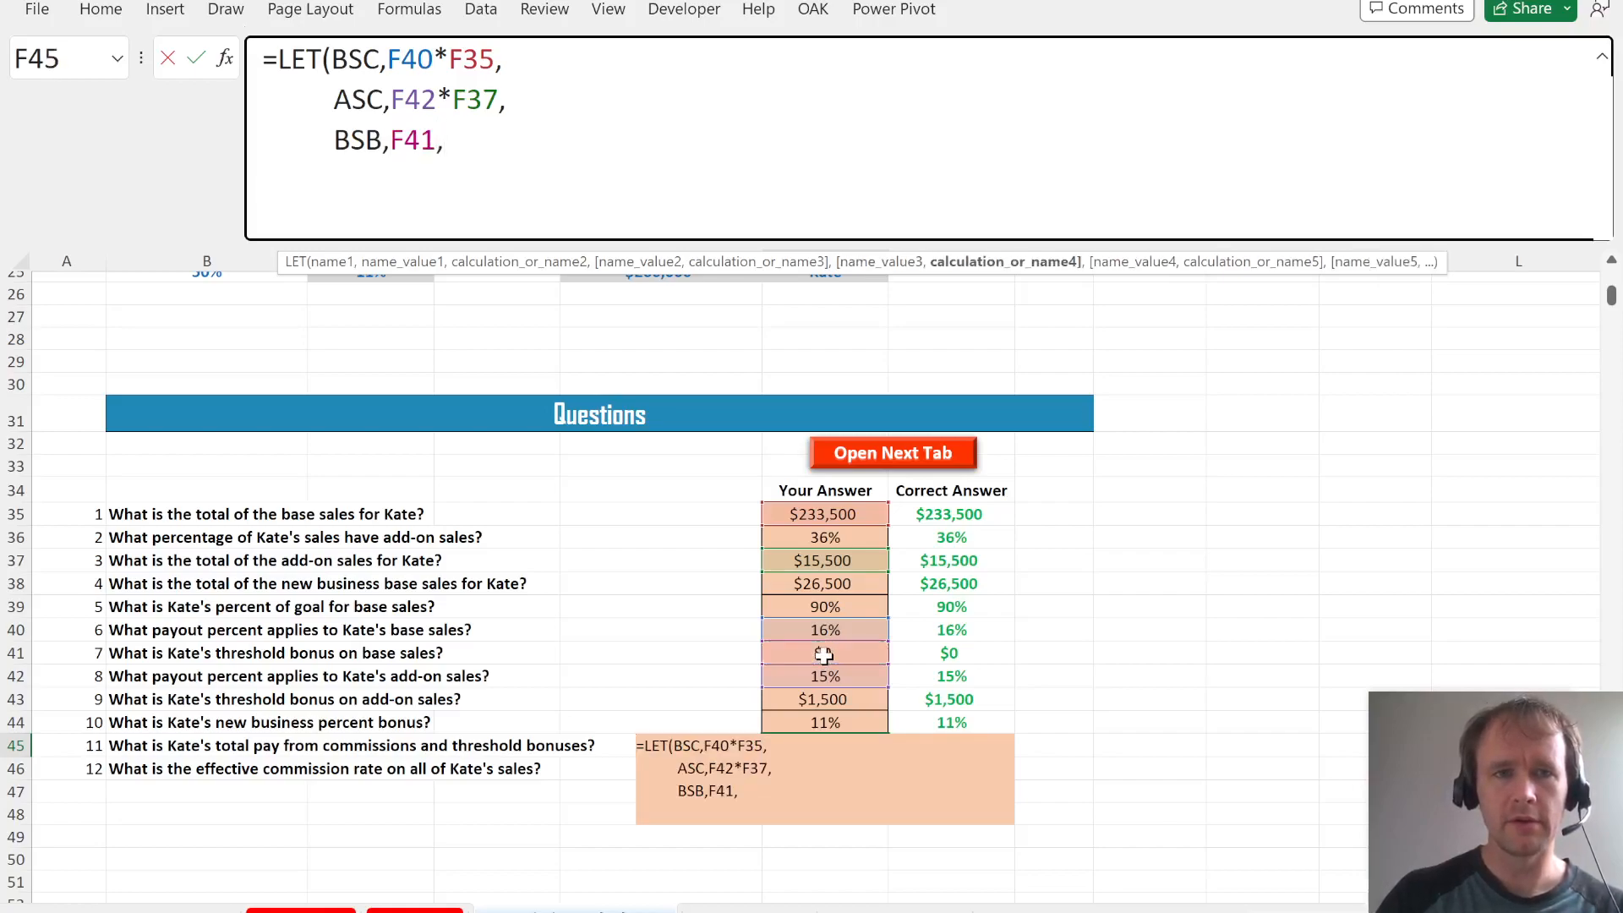
- Define ASB in the F45 LET formula as the add-on sales threshold bonus, F43, ending with a line break
type("ASB,")
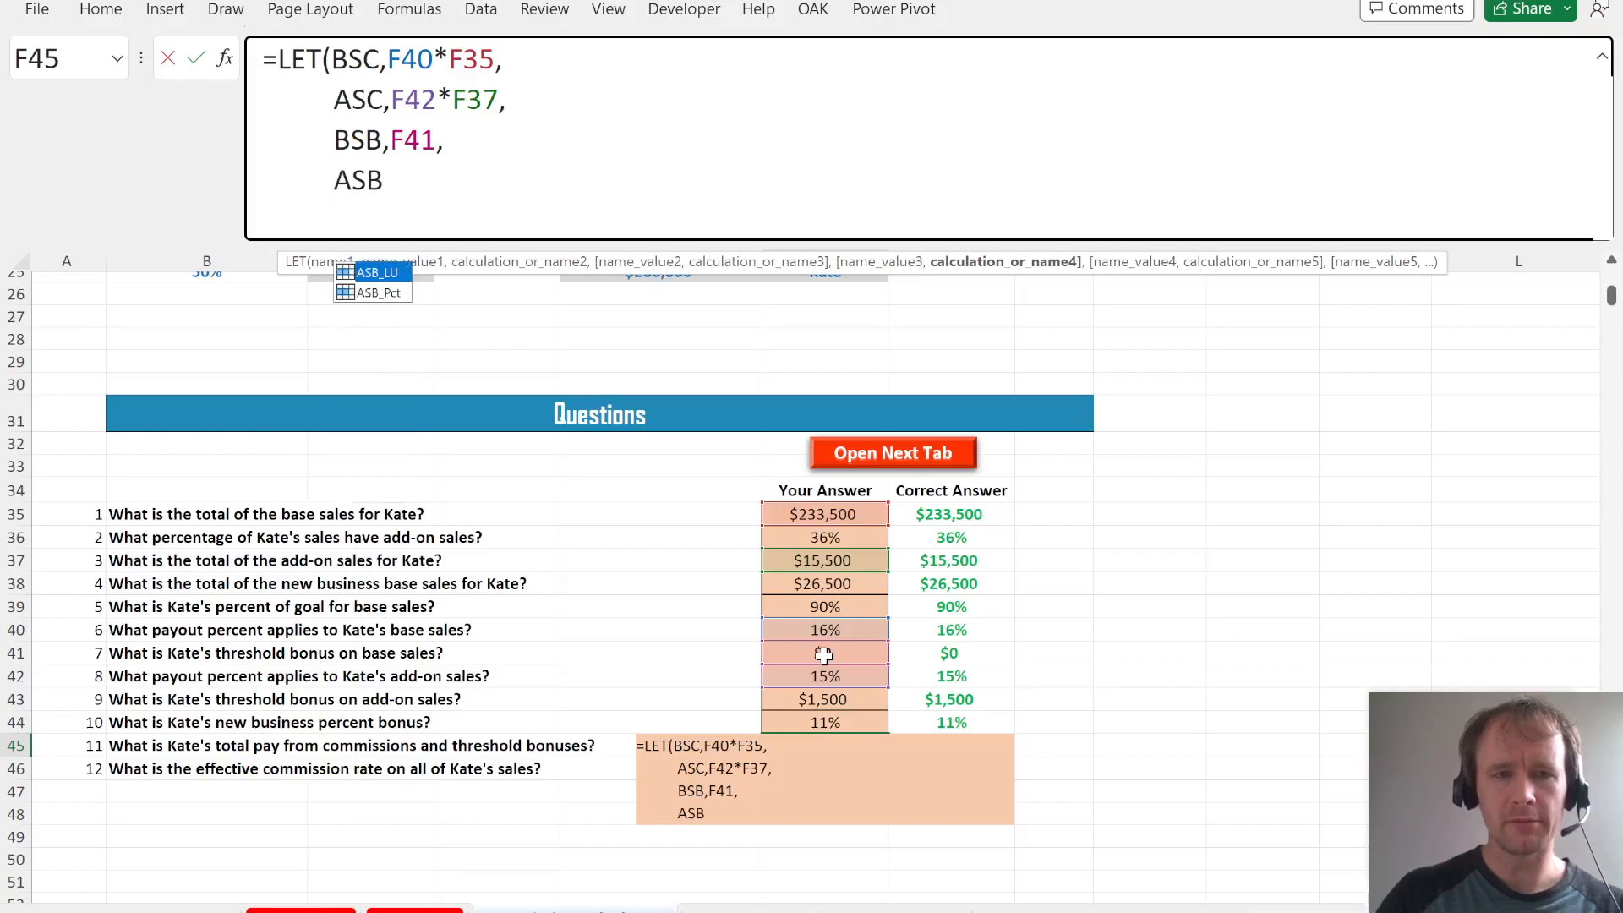
left_click(843, 701)
type(",")
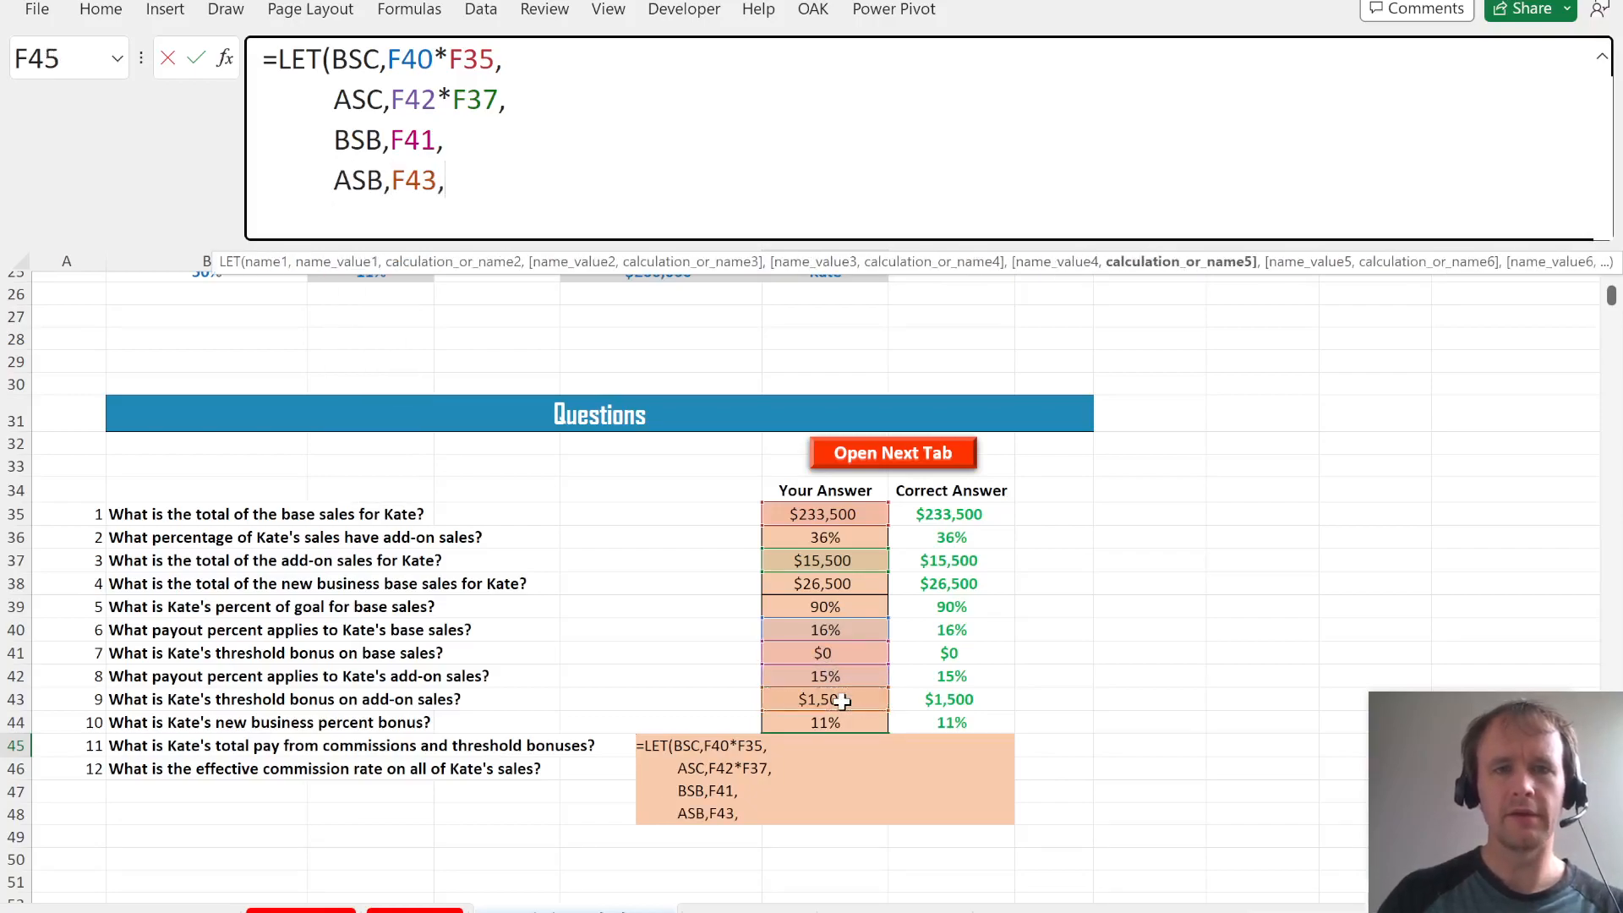
key("alt+Return")
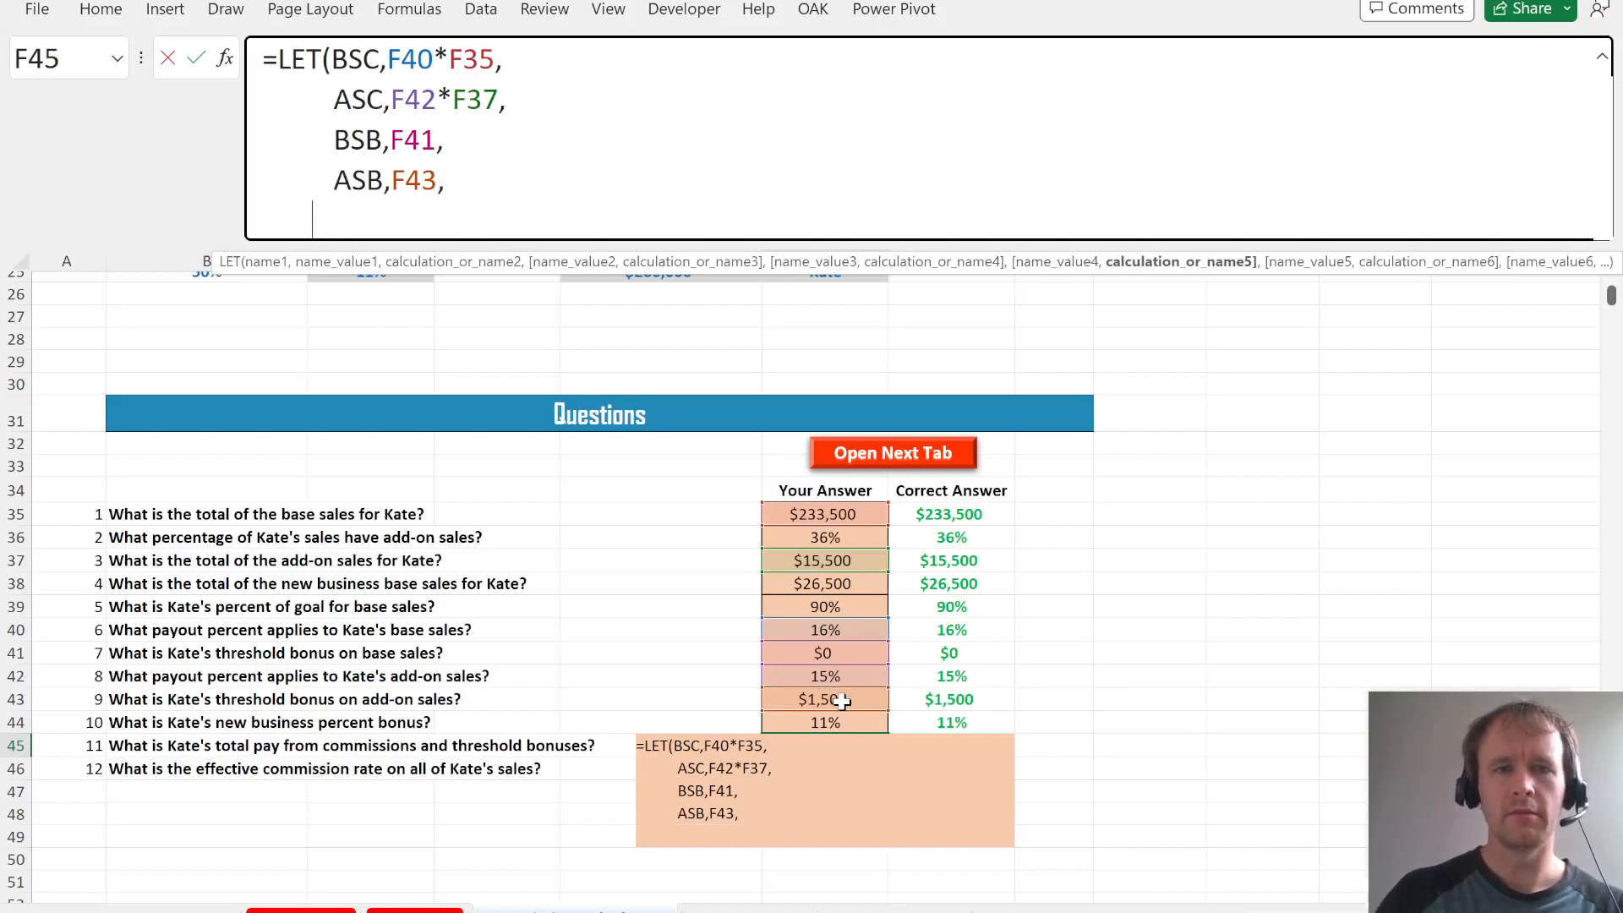
- Define NBB in the F45 LET formula as the new business percent bonus times new business base sales, F44*F38, ending with a line break
type("NB")
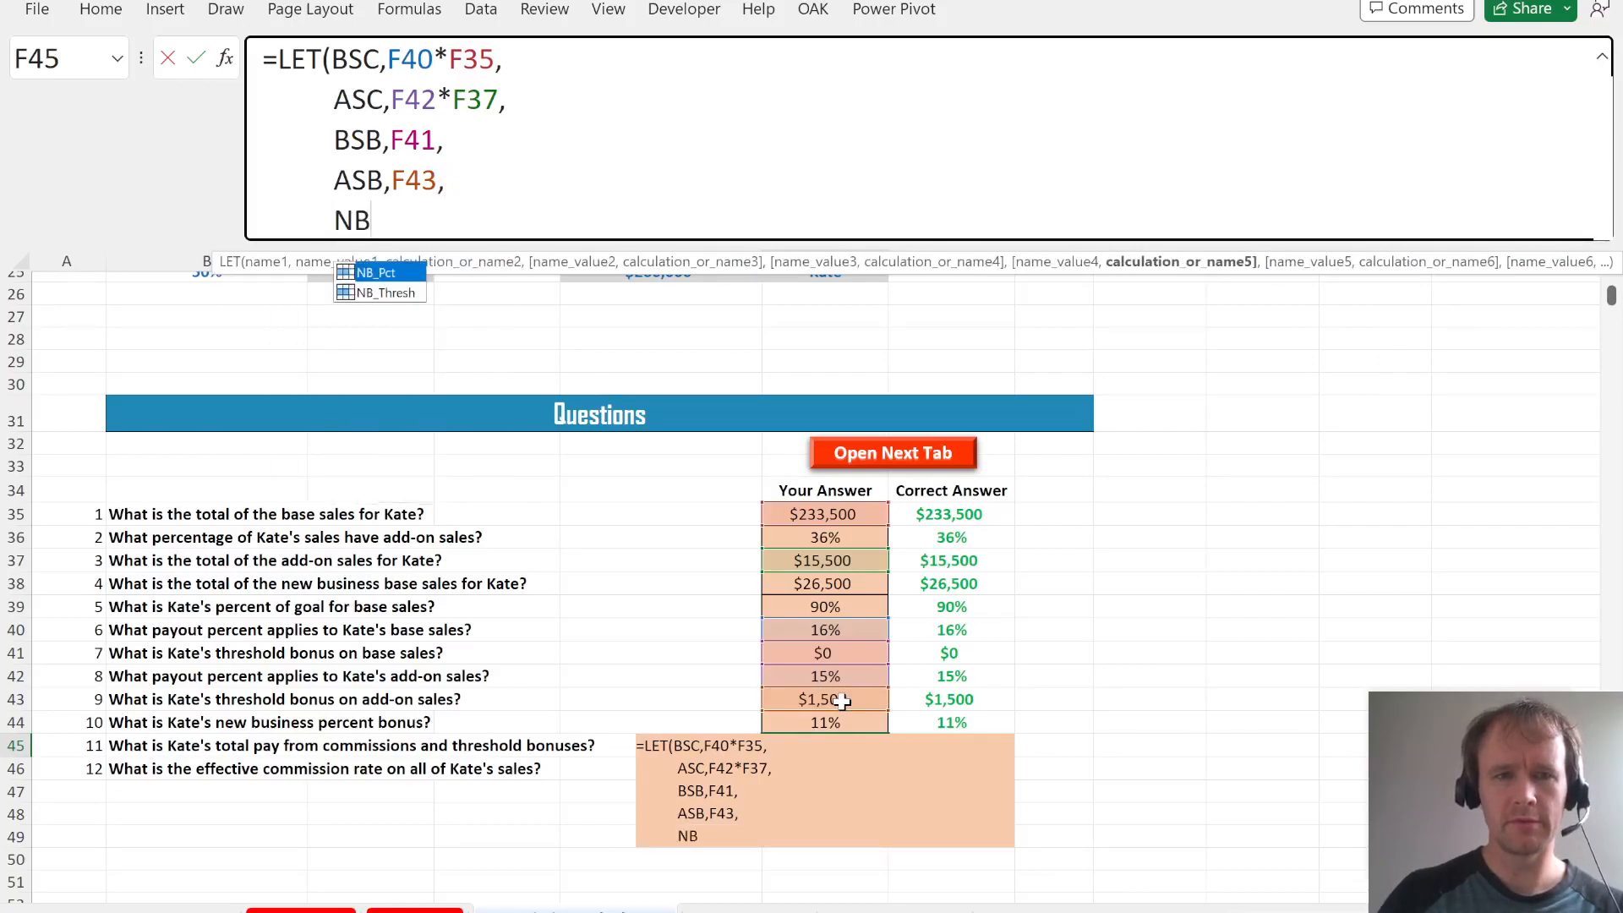
type("B,")
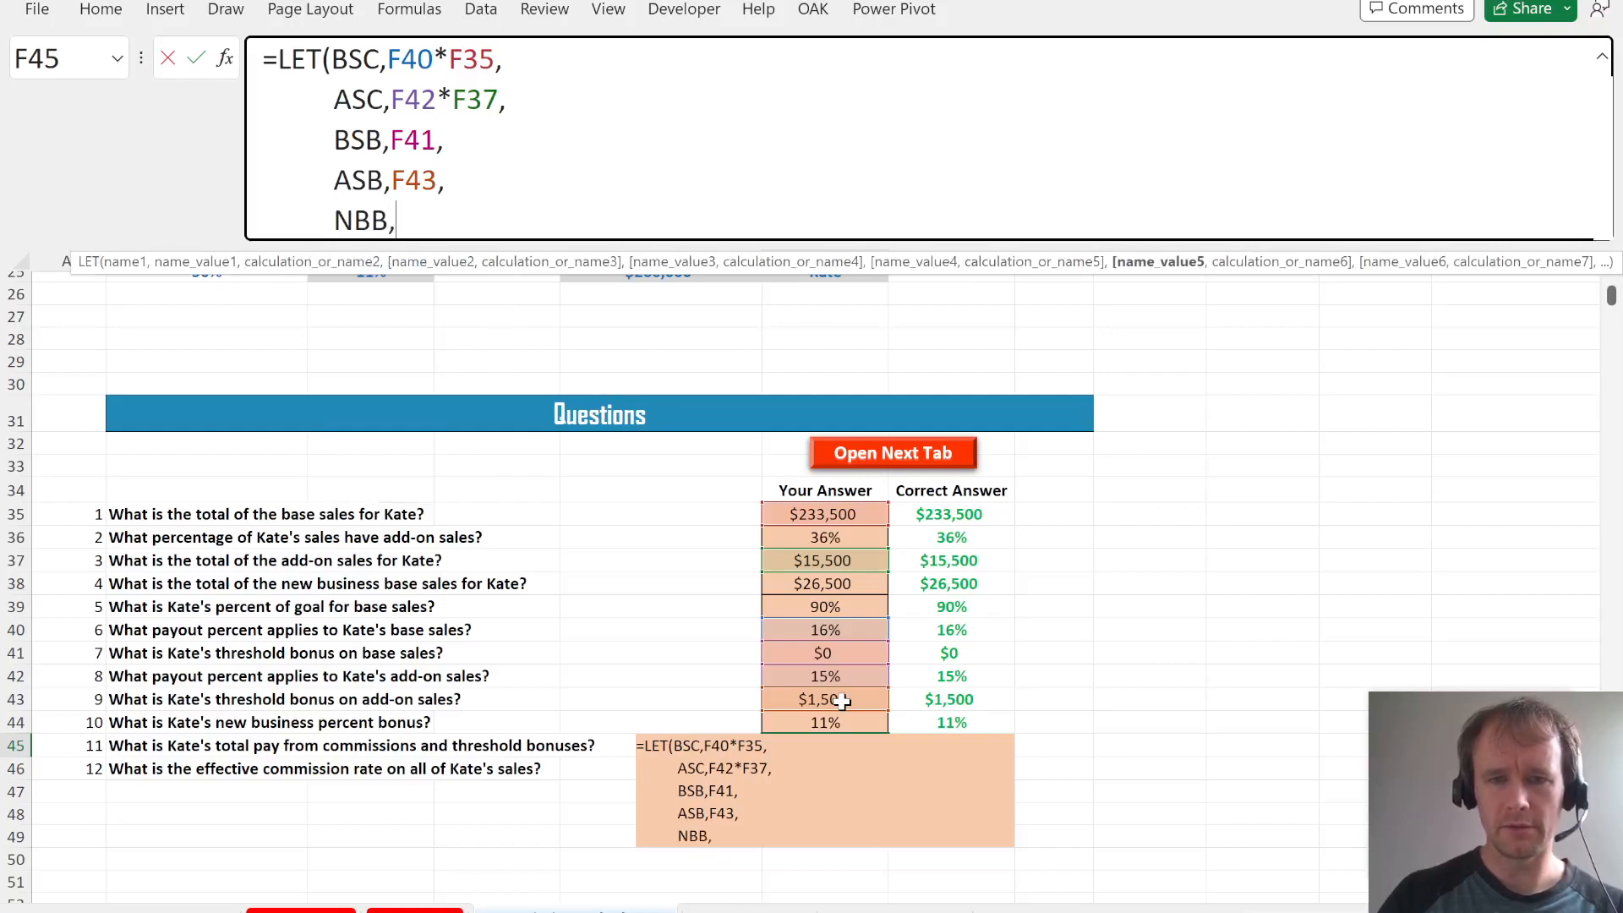
left_click(816, 723)
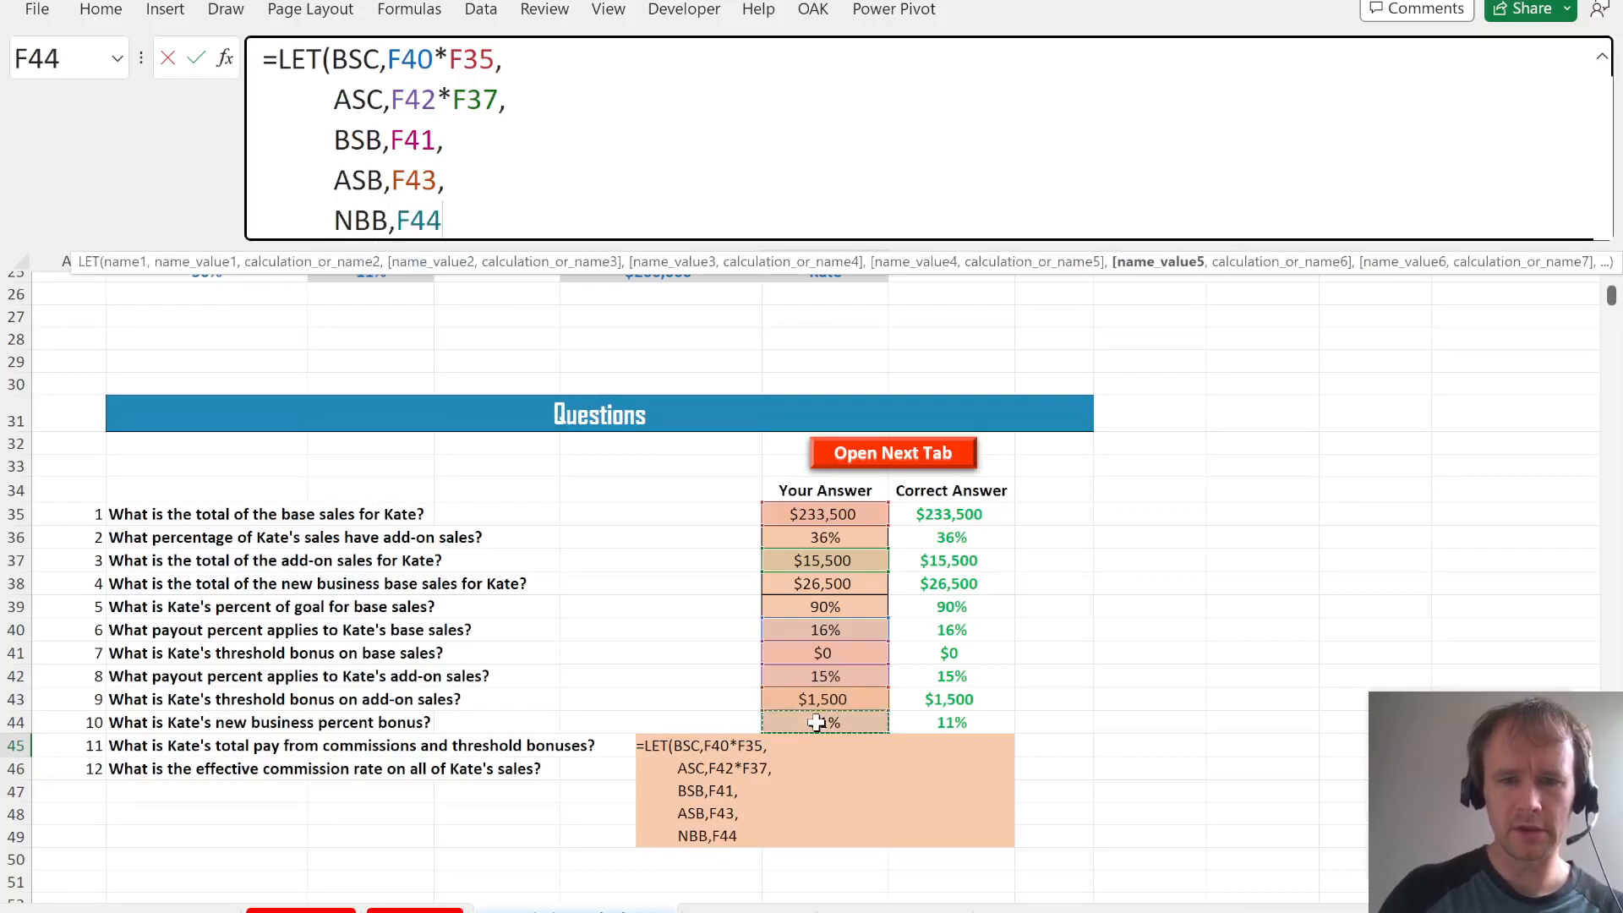
type("*")
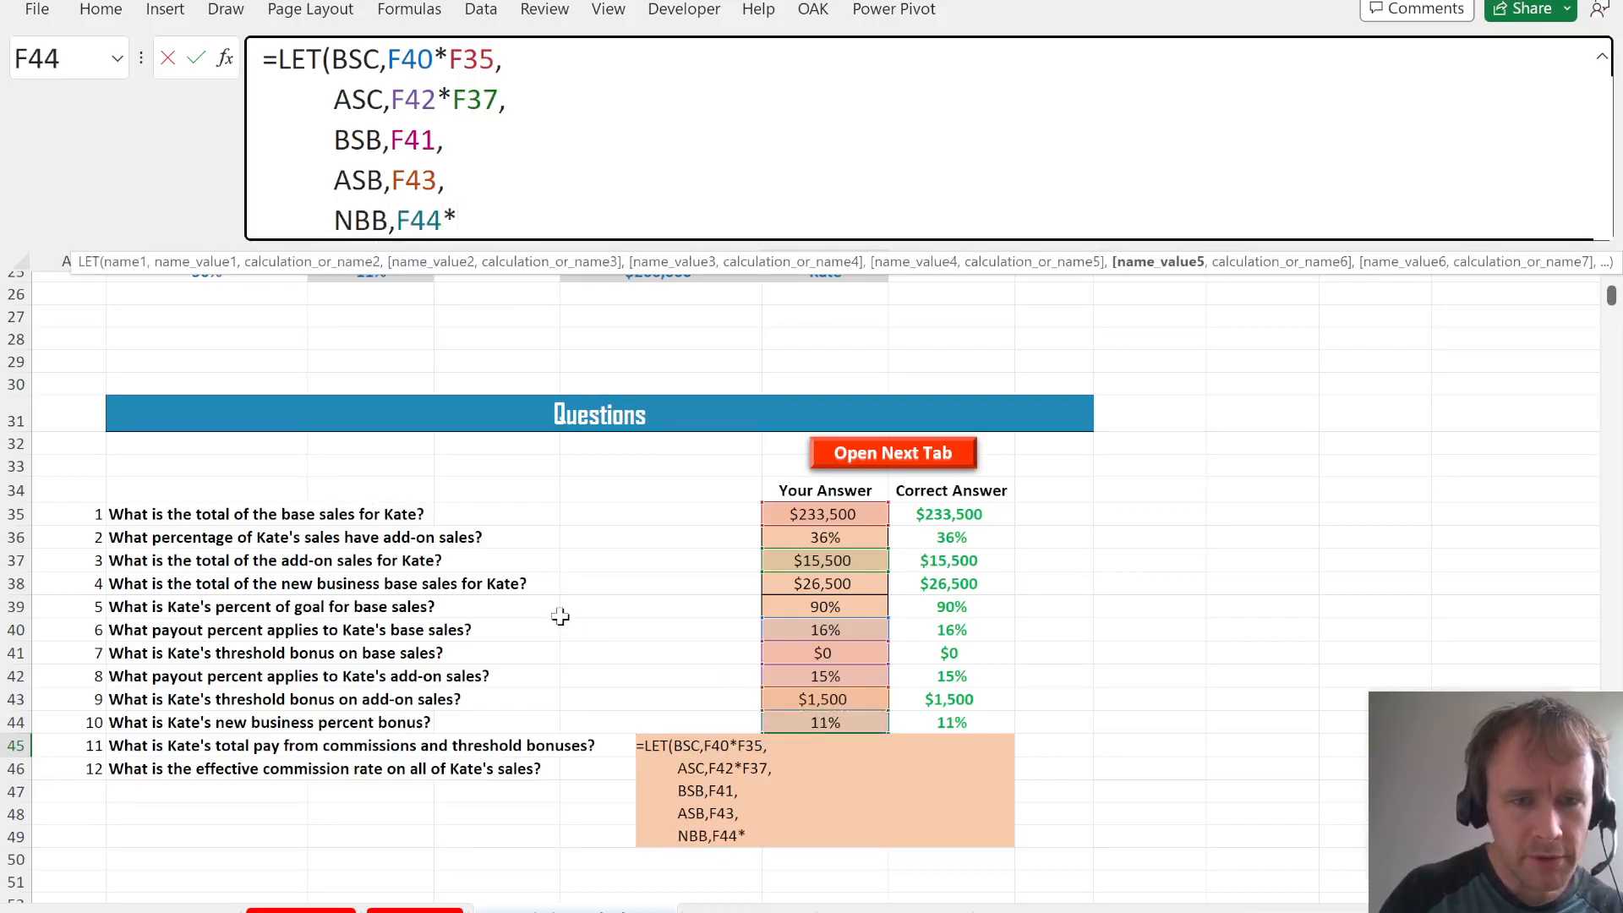
left_click(814, 585)
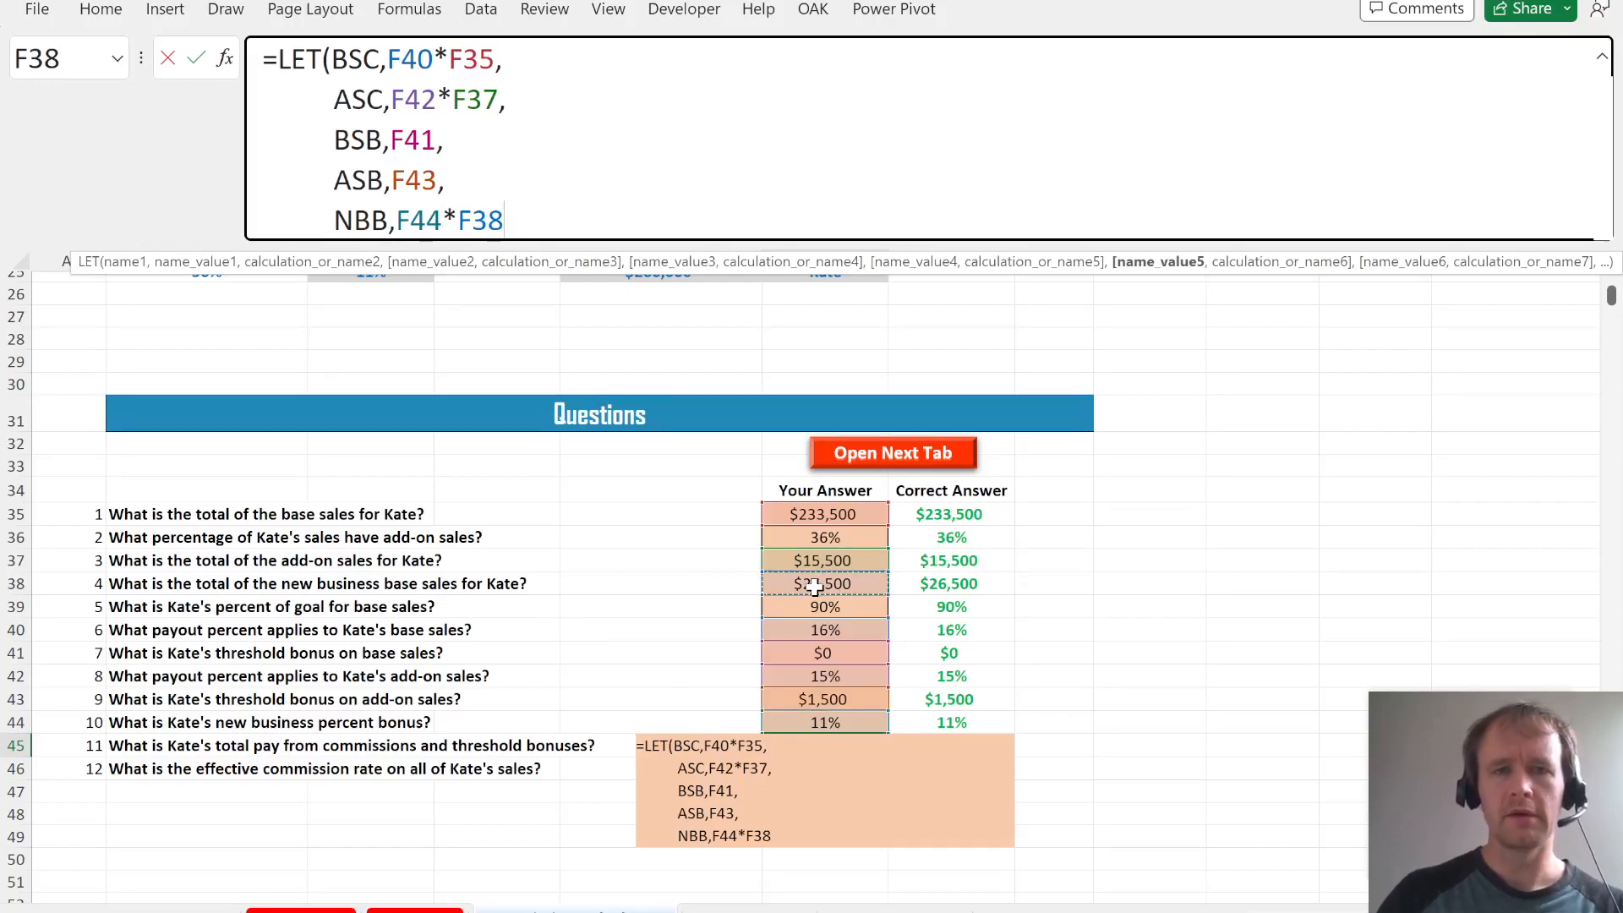
type(",")
key("alt+Return")
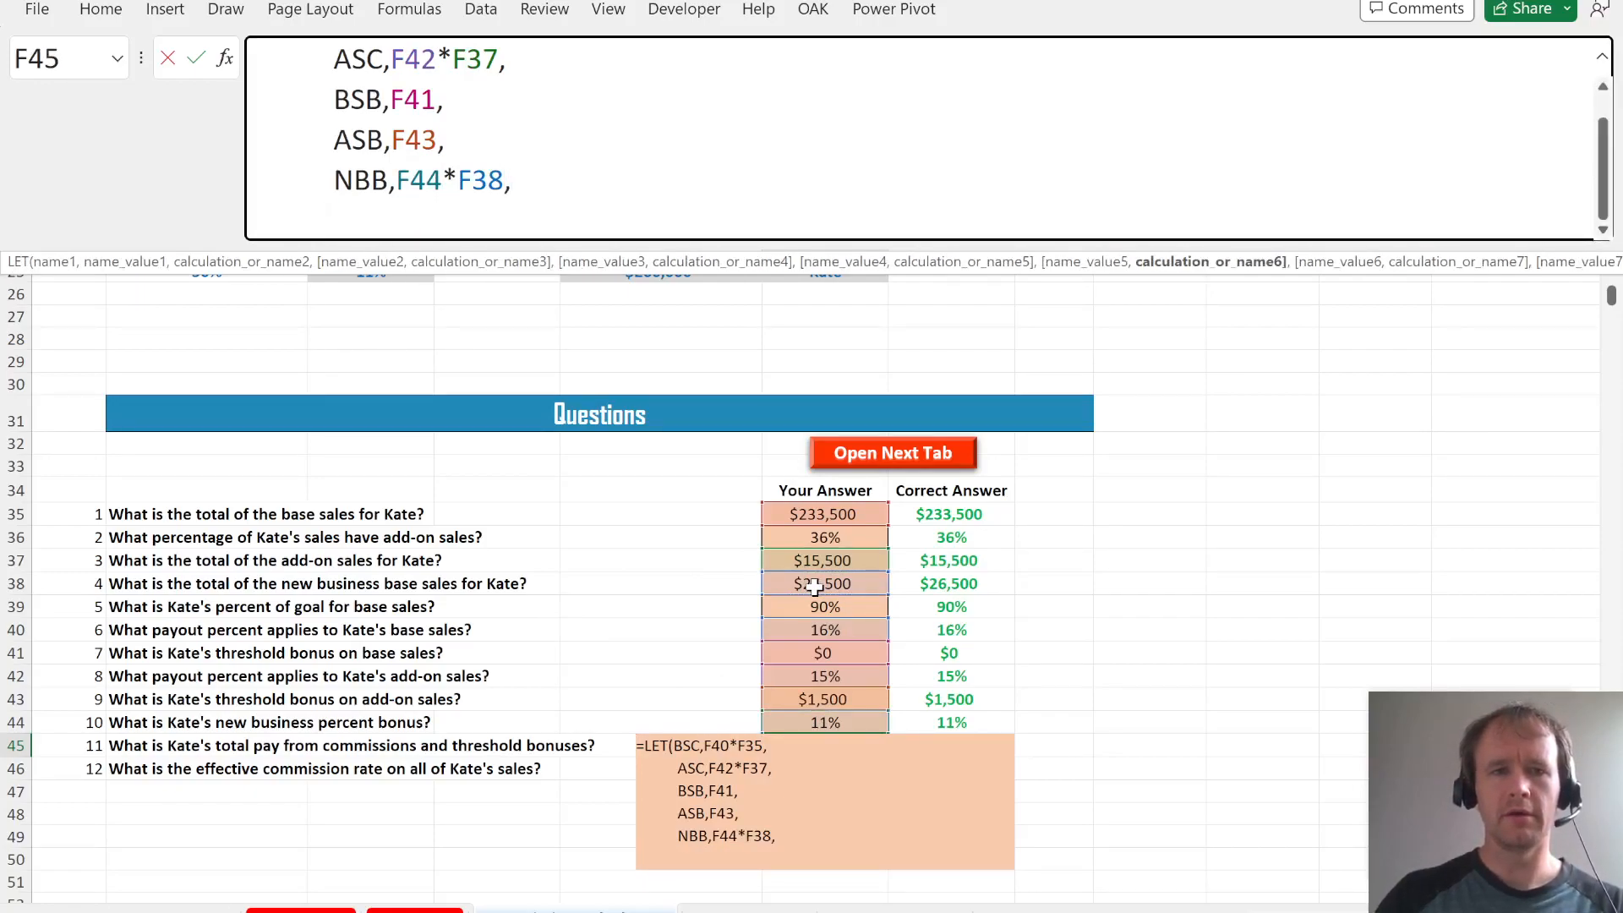
- Define TotalComm as BSC+ASC+bsb+asb+nbb in the F45 LET formula, enlarge the formula bar, and try to enter the formula
type("TotalC")
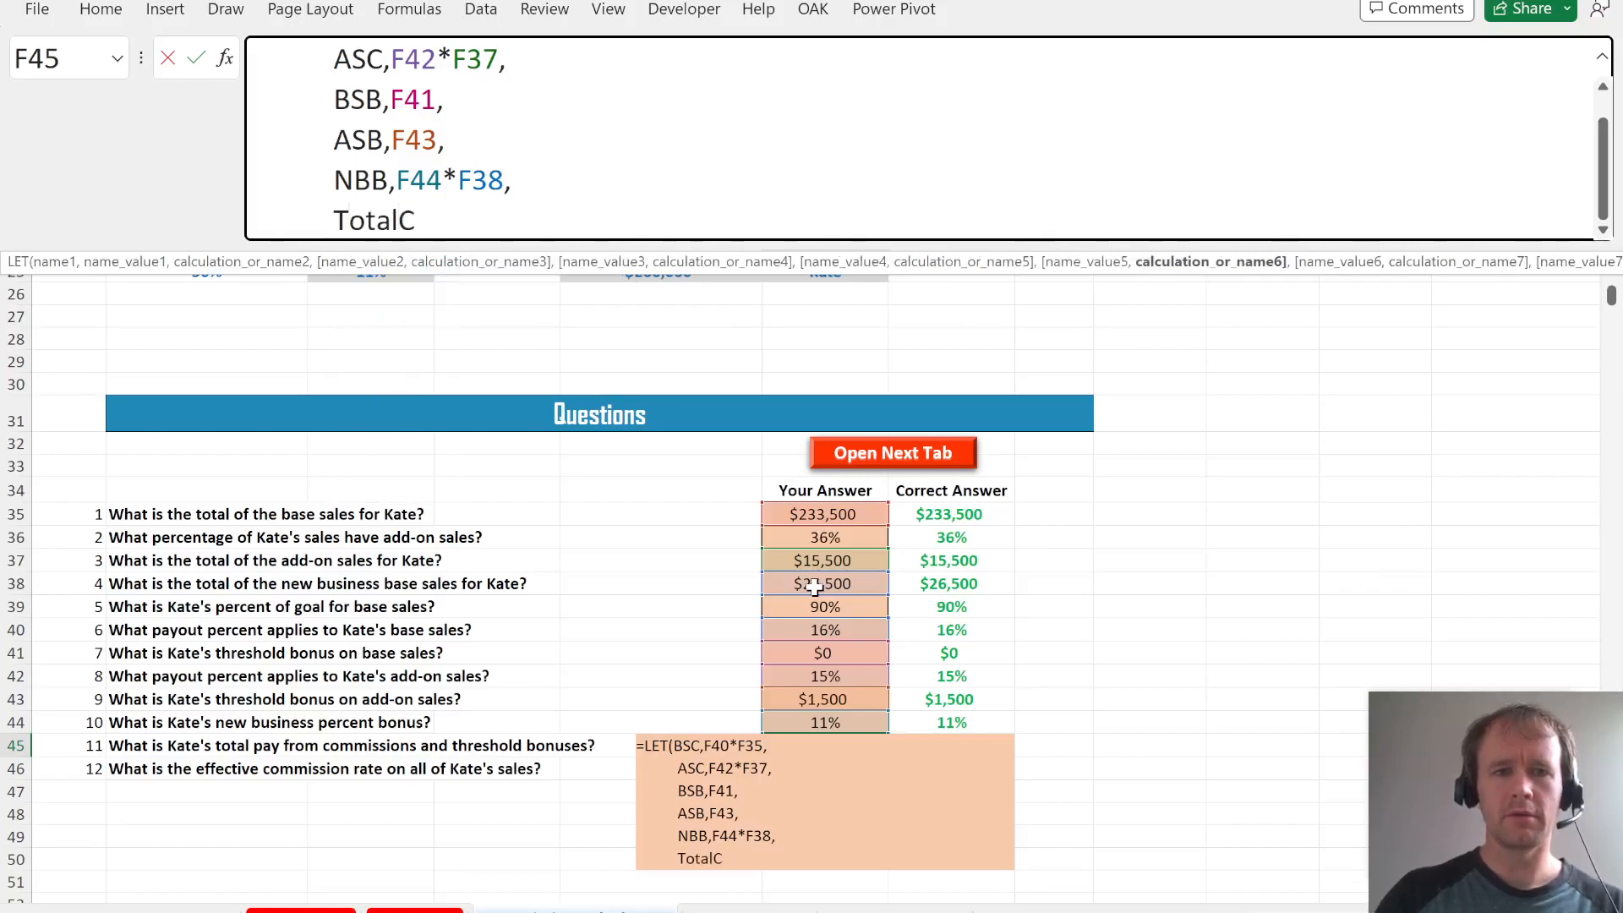
type("omm,")
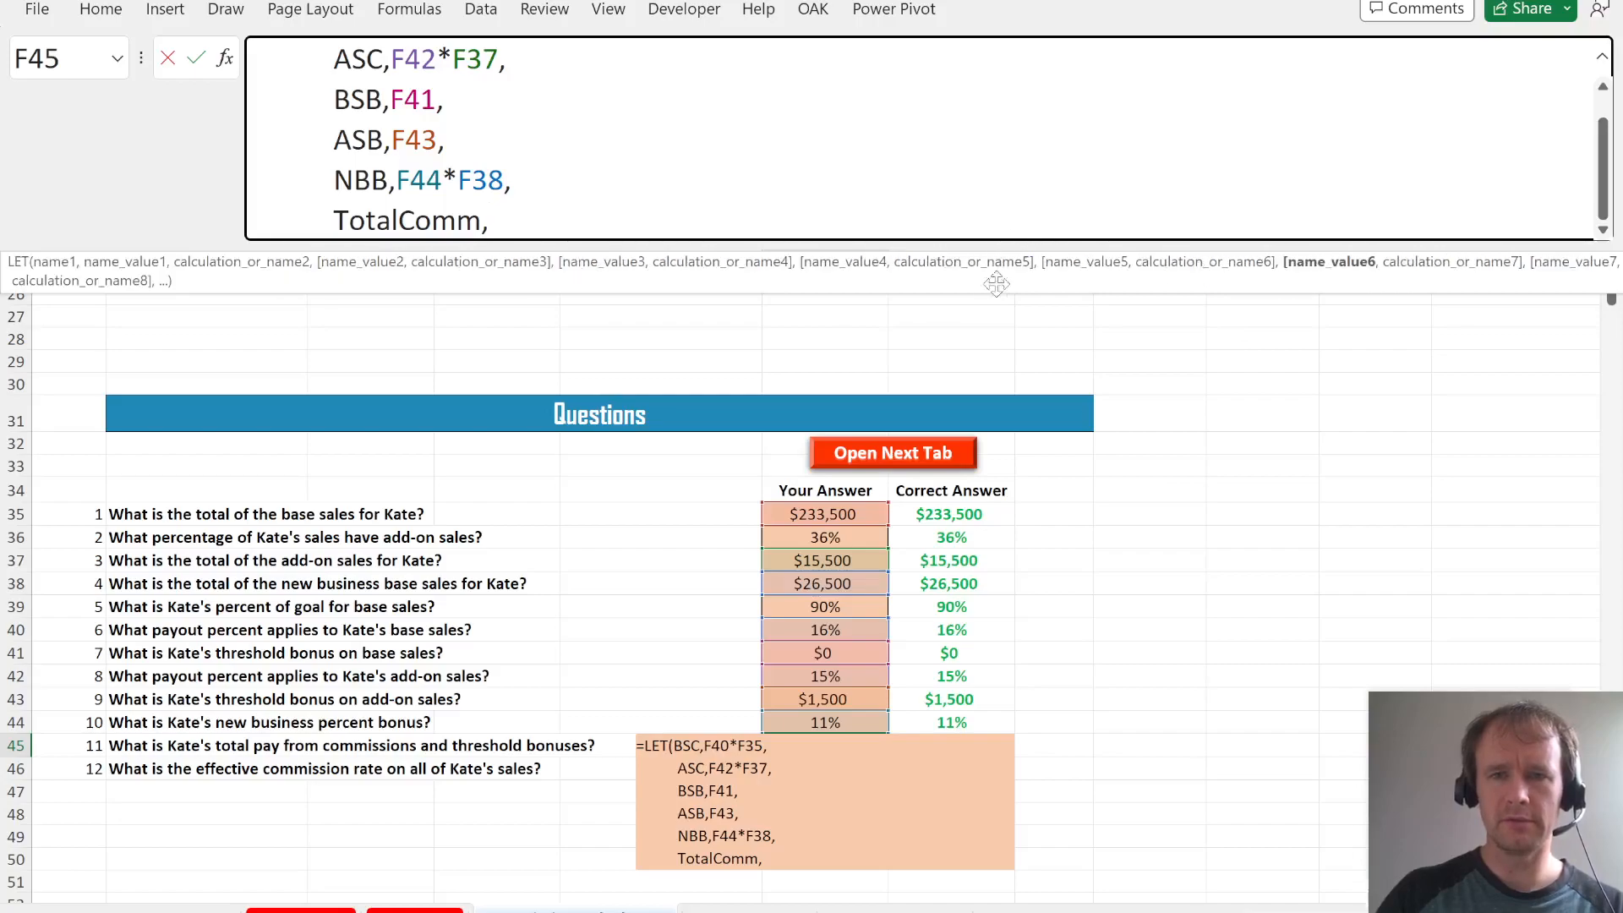
left_click_drag(968, 254, 918, 427)
type("bsc")
key("Tab")
type("+as")
key("Tab")
type("+bs")
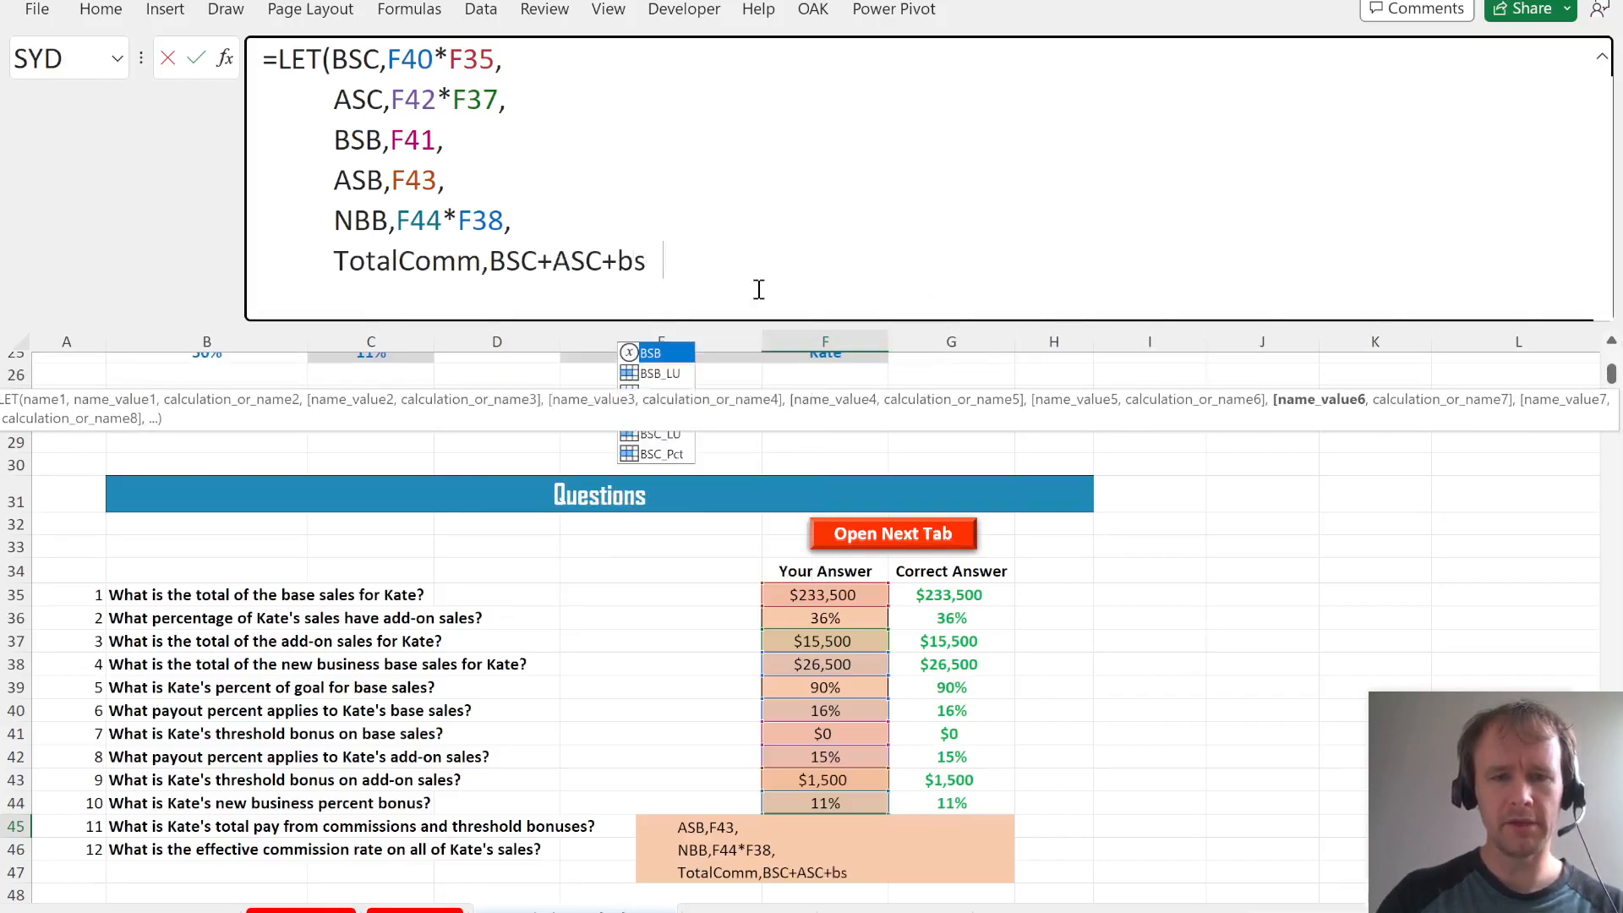
type("b+asb+")
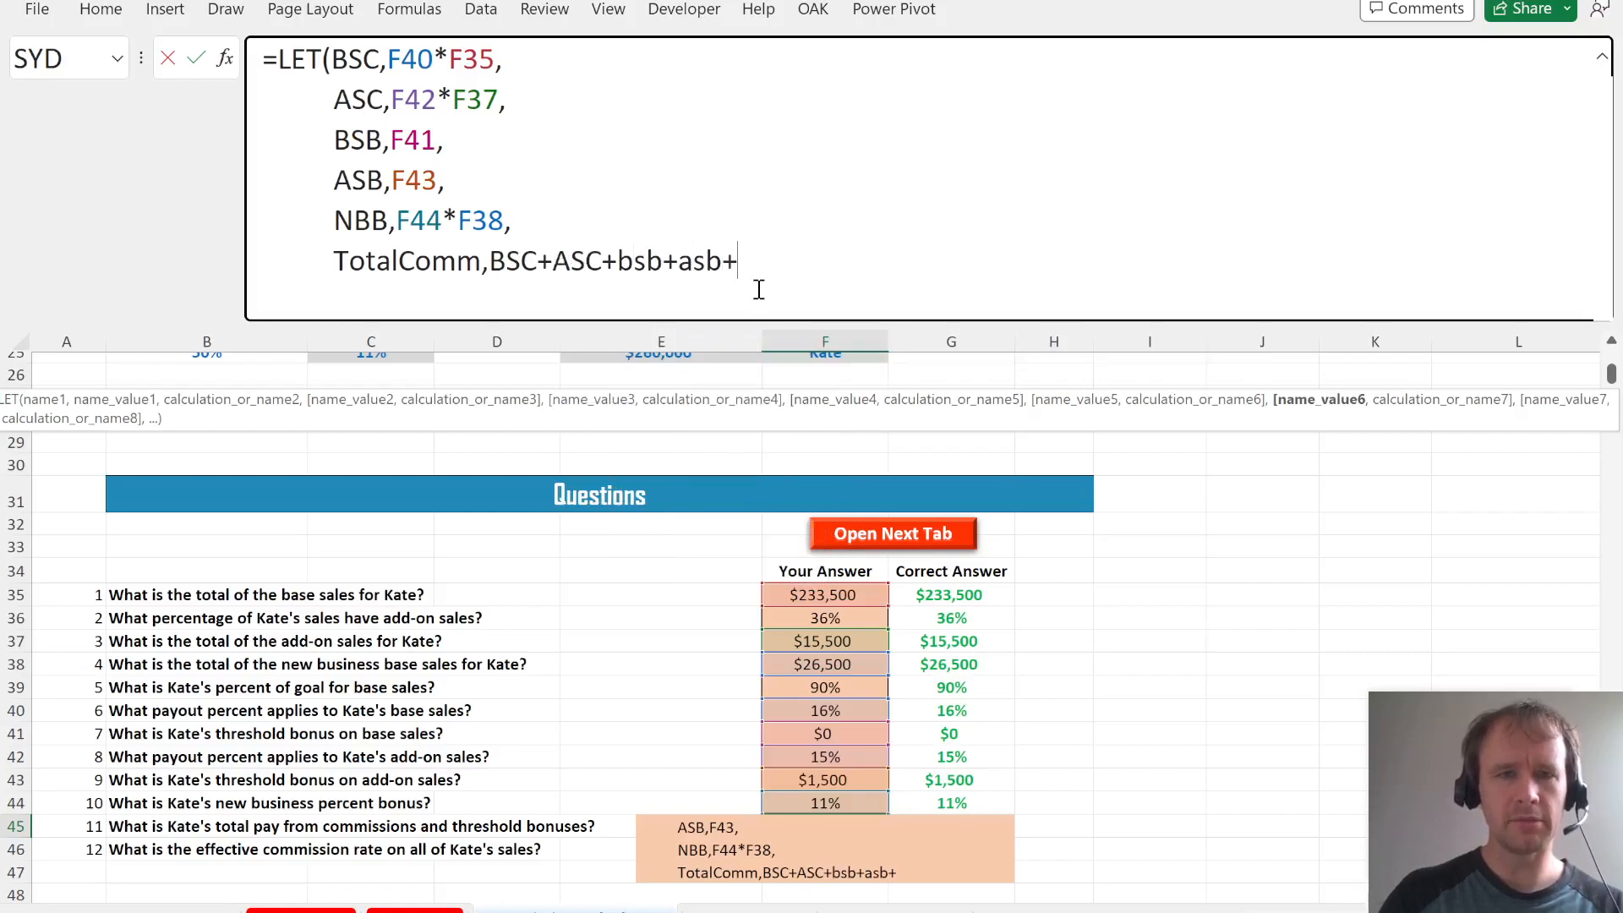
type("nbb)")
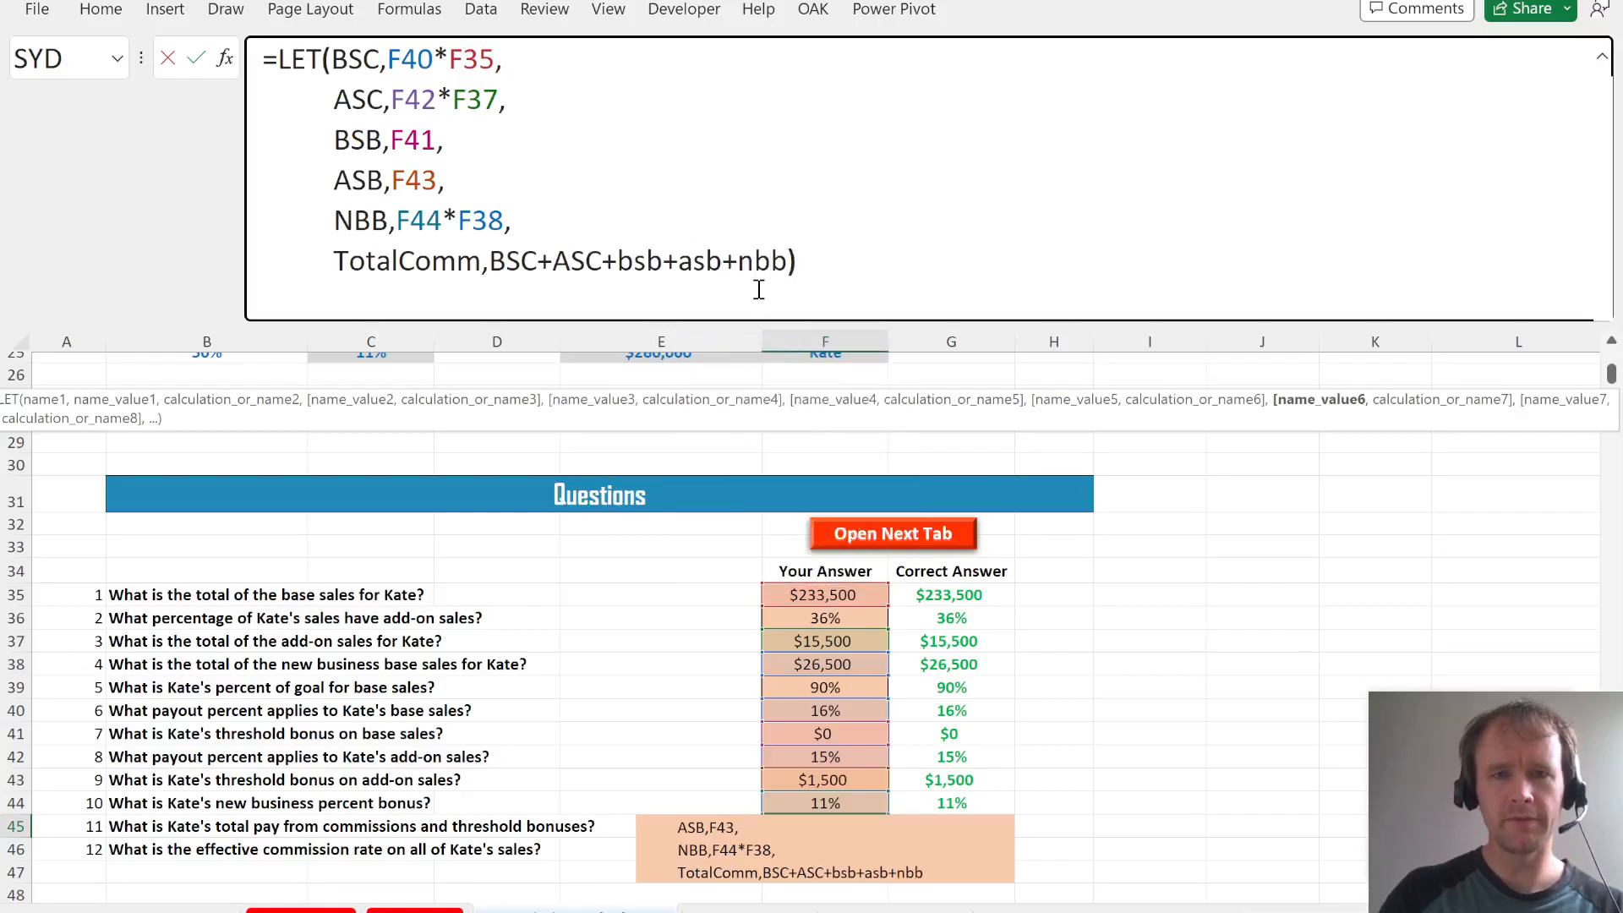
key("Return")
key("Return")
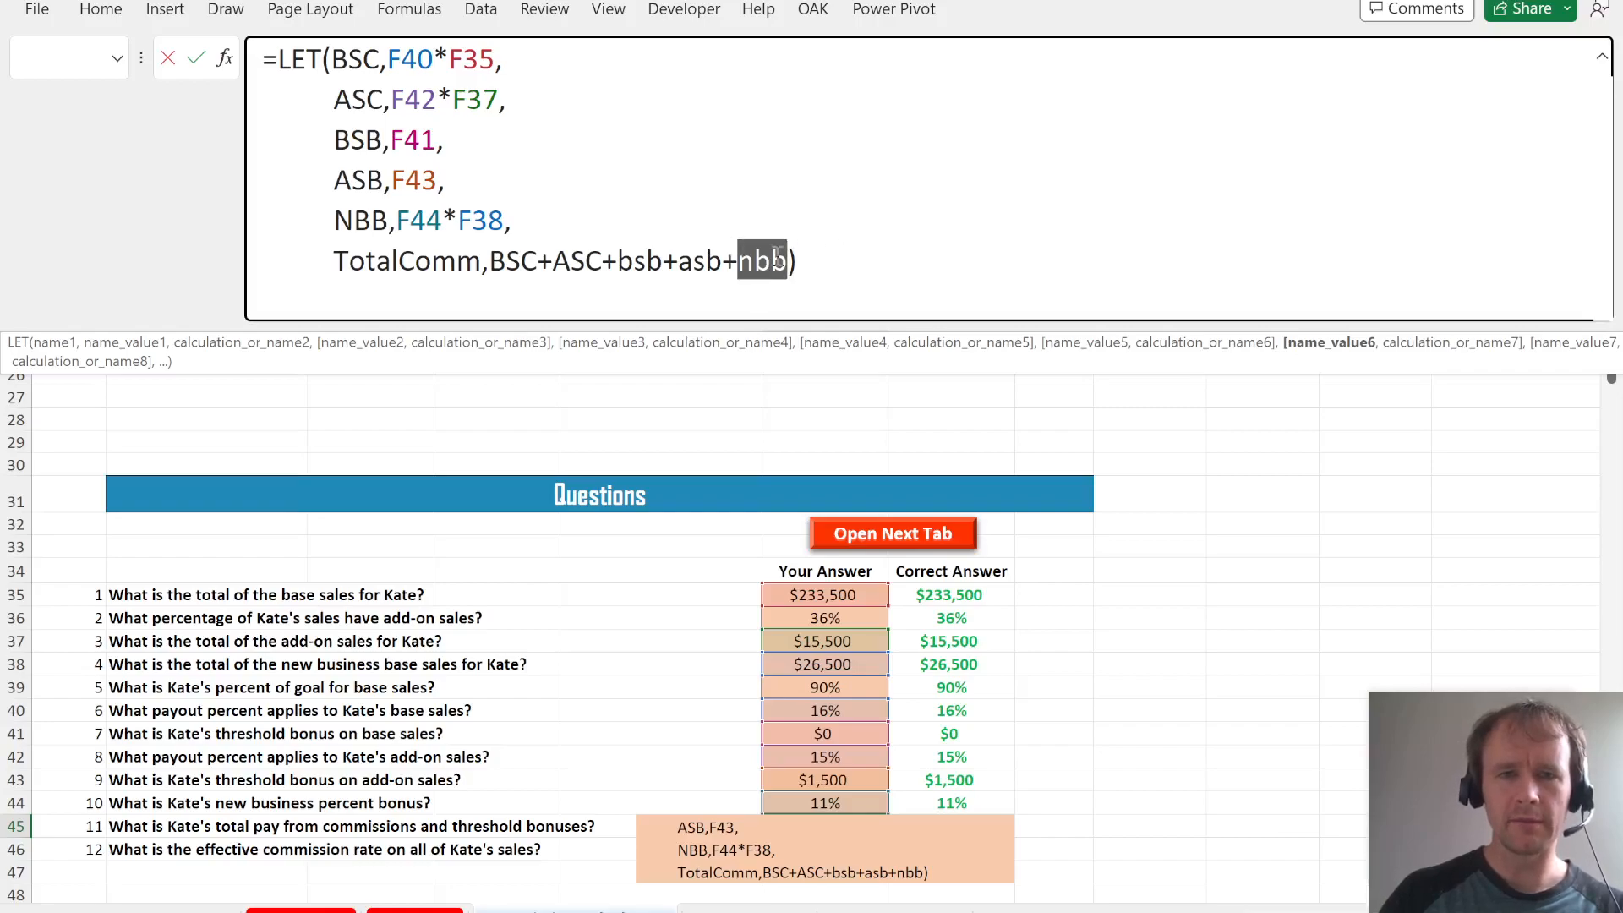
- Complete the F45 LET formula by adding TotalComm as its final calculation on a new line before the closing parenthesis
left_click(788, 260)
type(",")
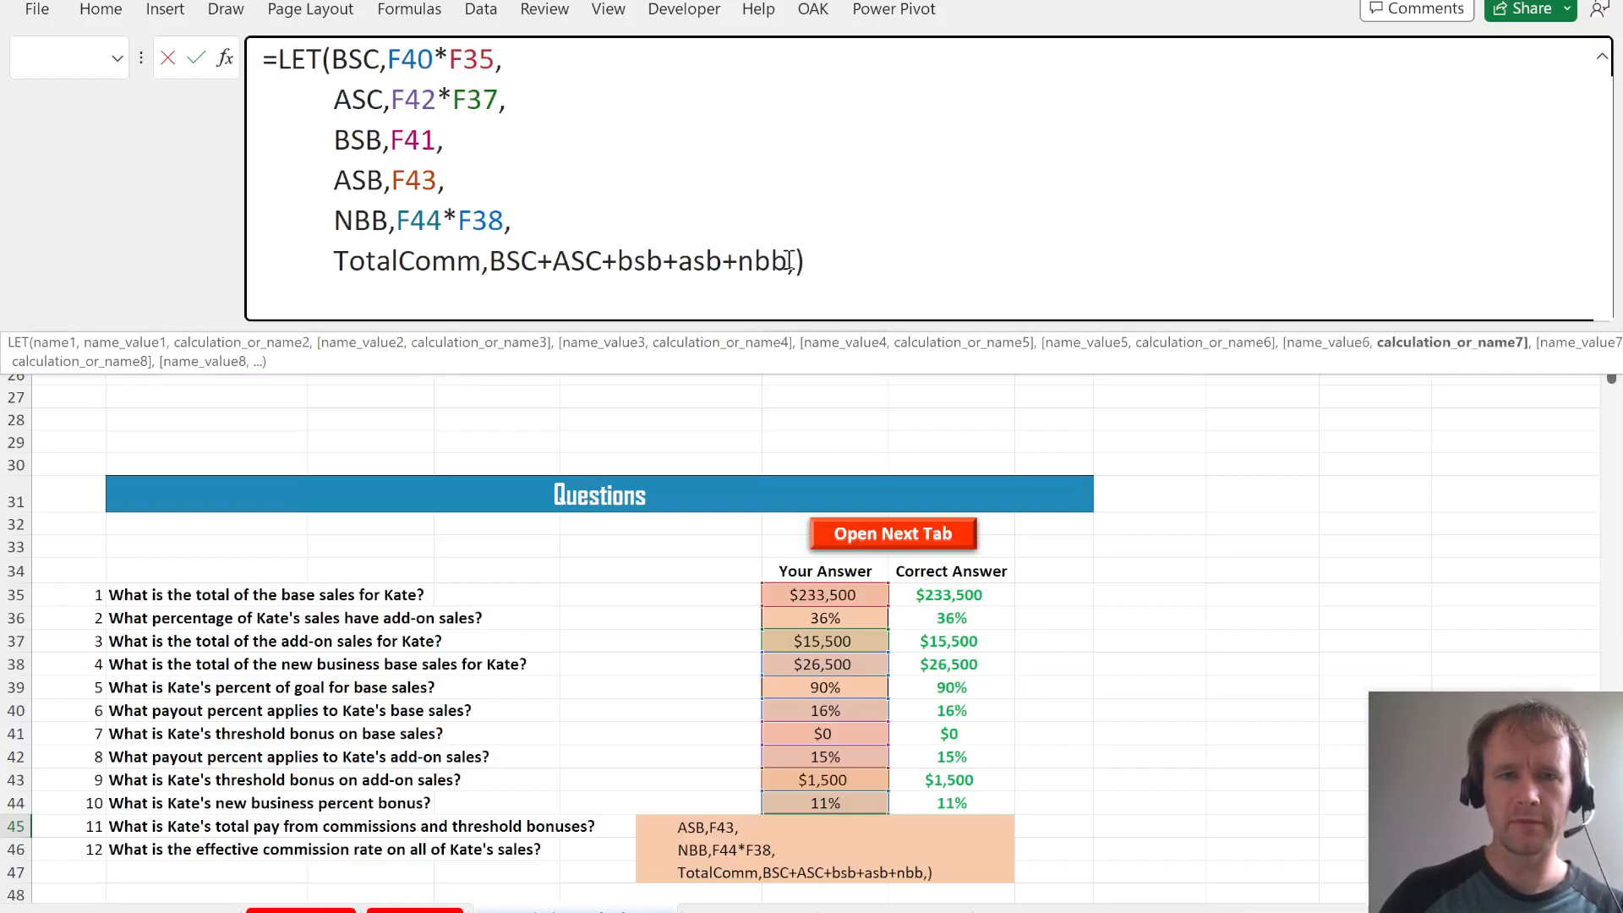
key("alt+Return")
left_click(315, 263)
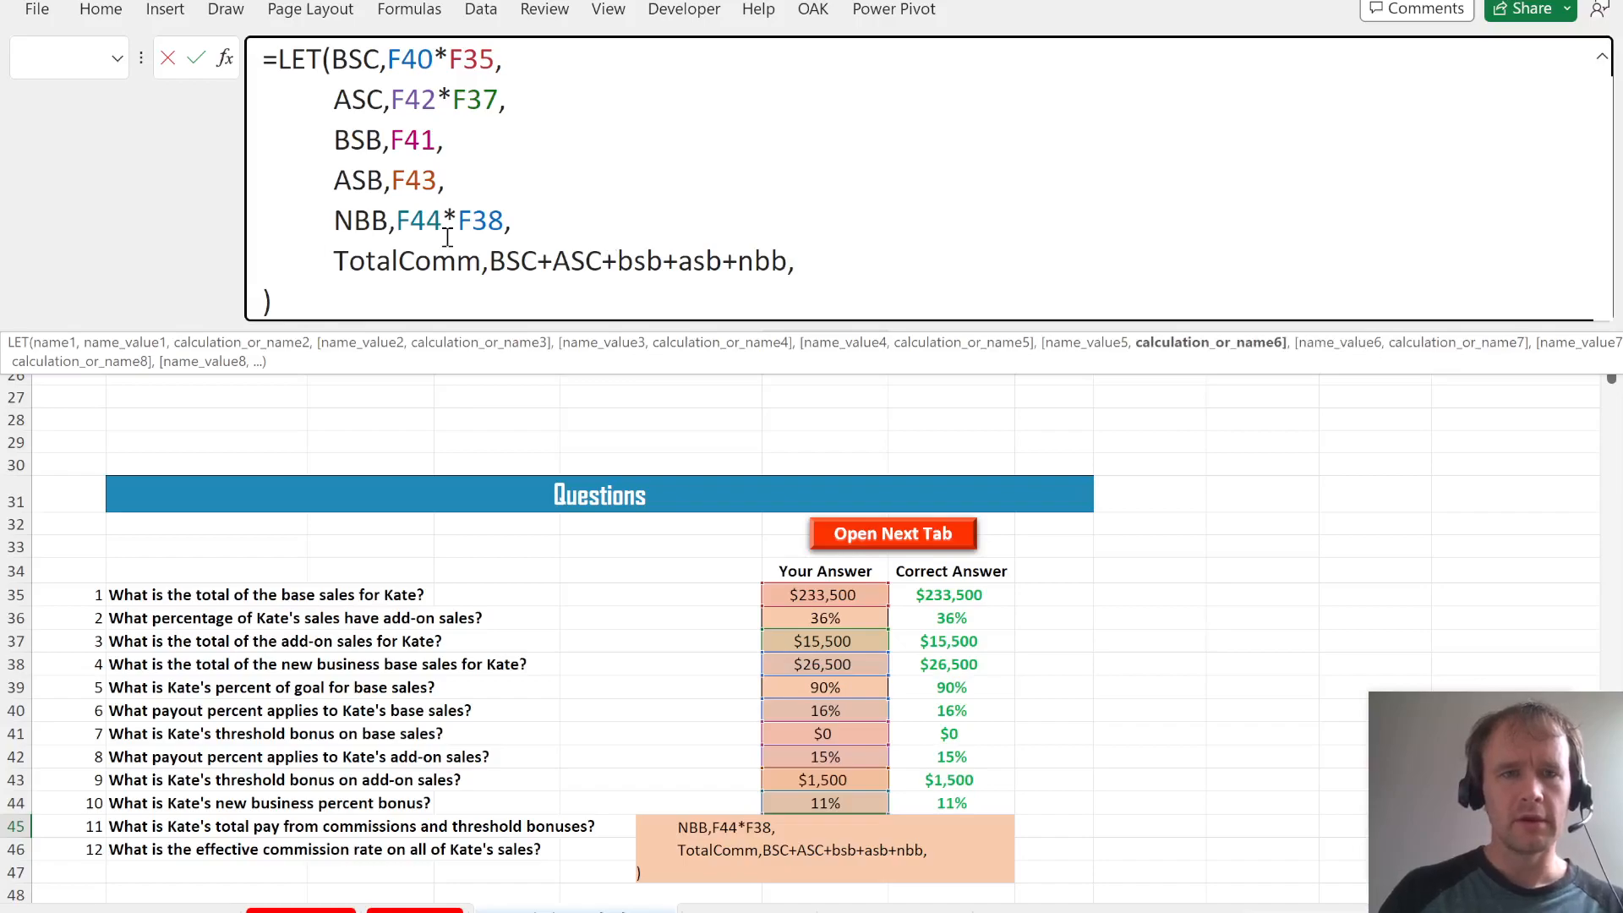
key("ctrl+shift+Left")
left_click(826, 265)
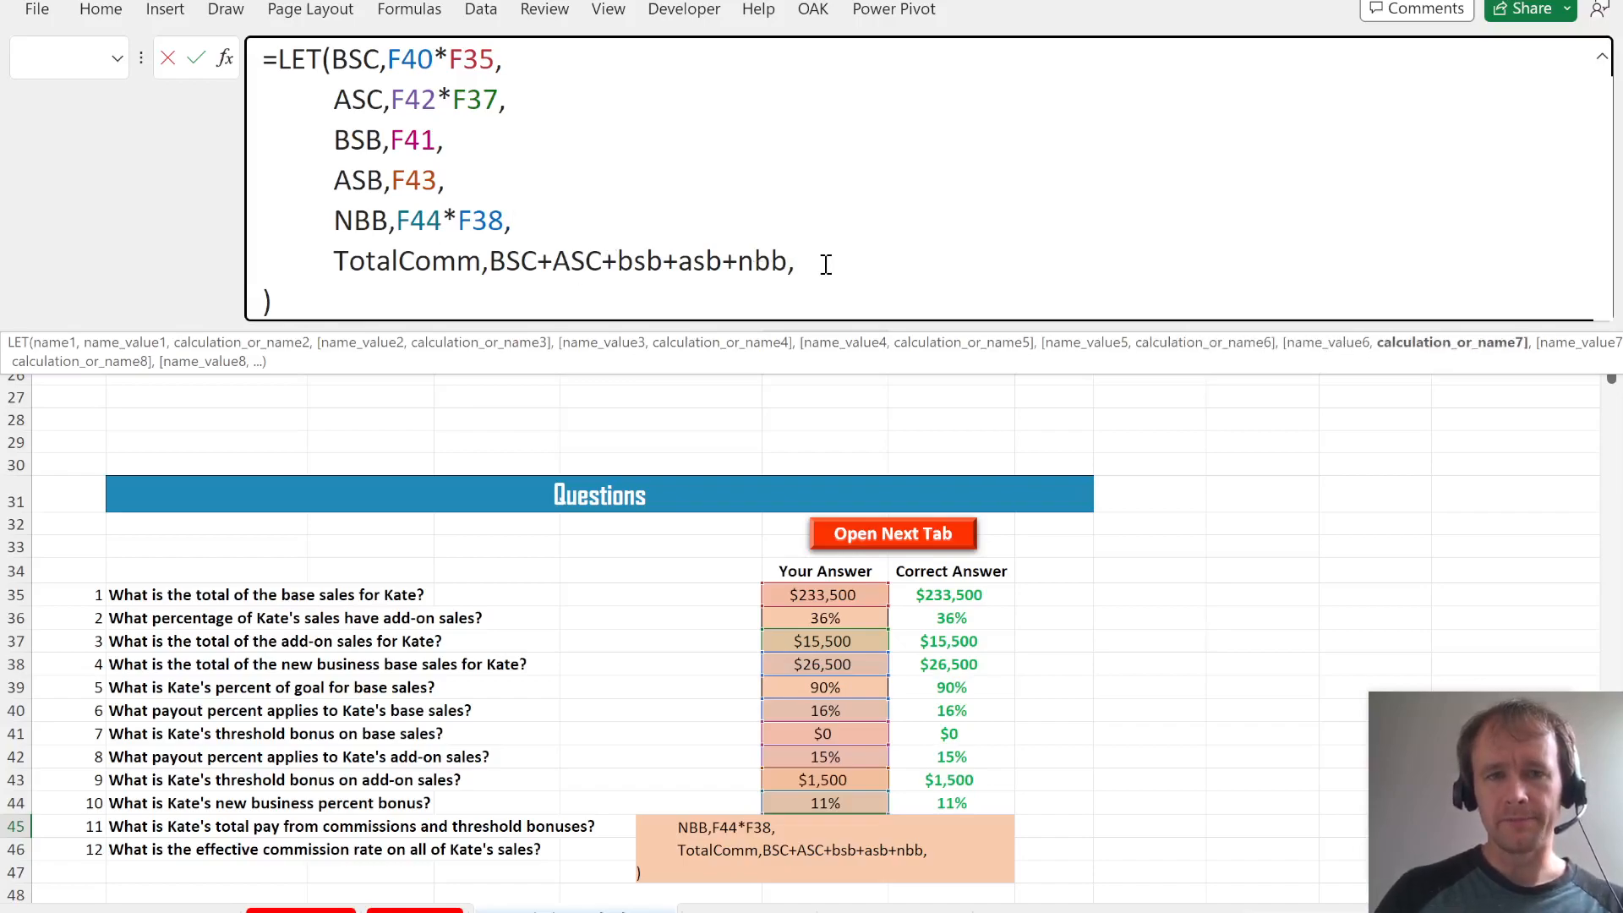
key("alt+Return")
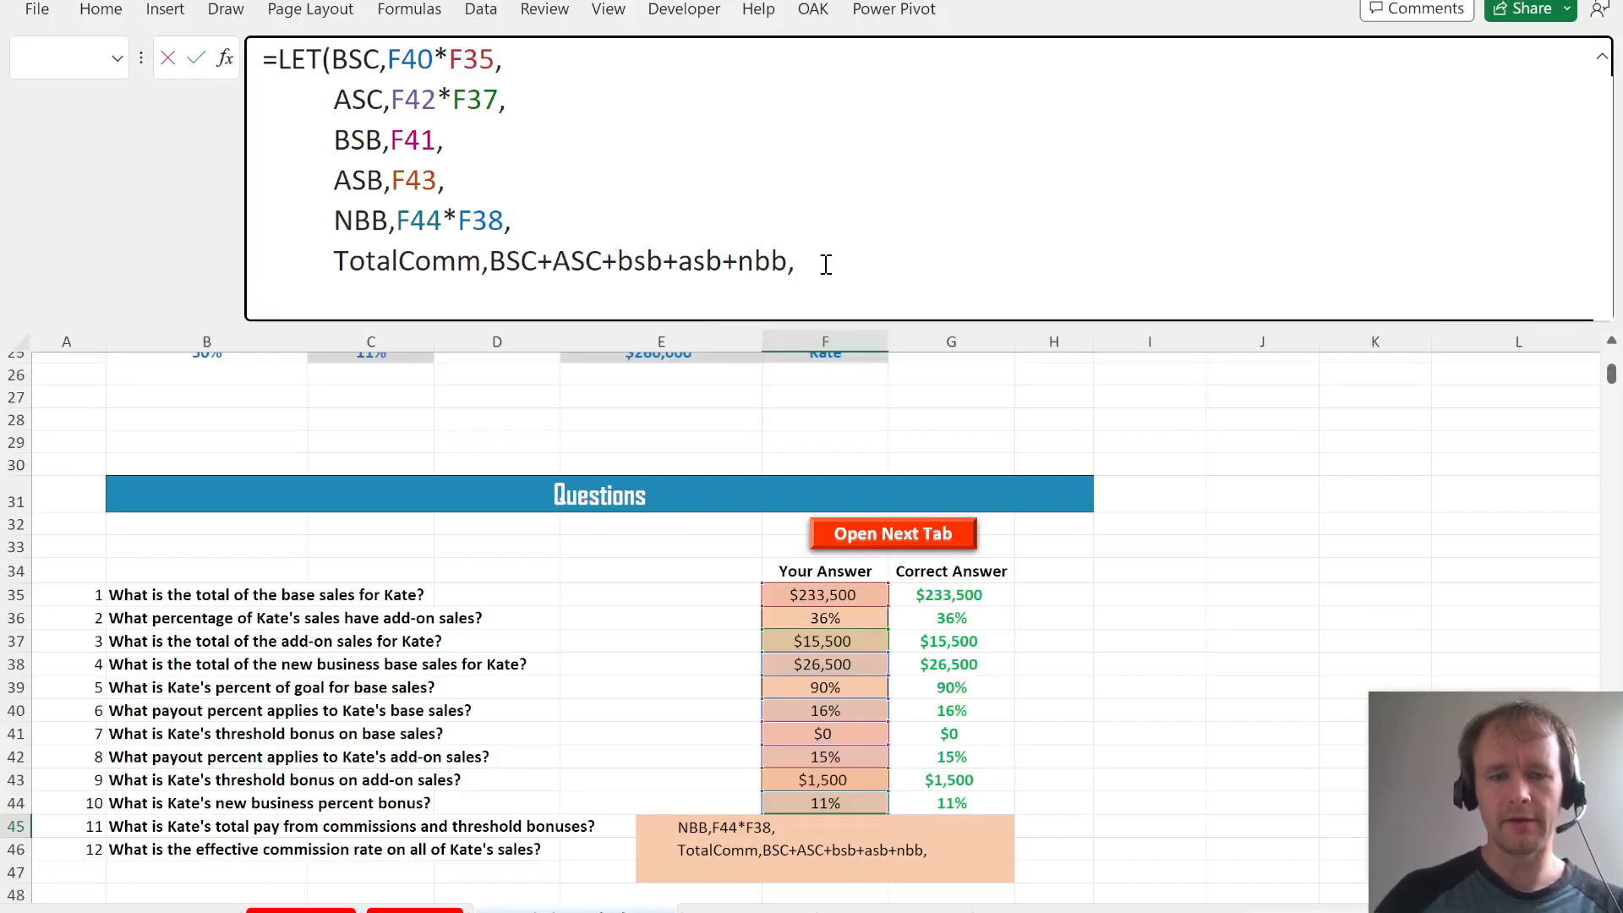
type("TotalComm)")
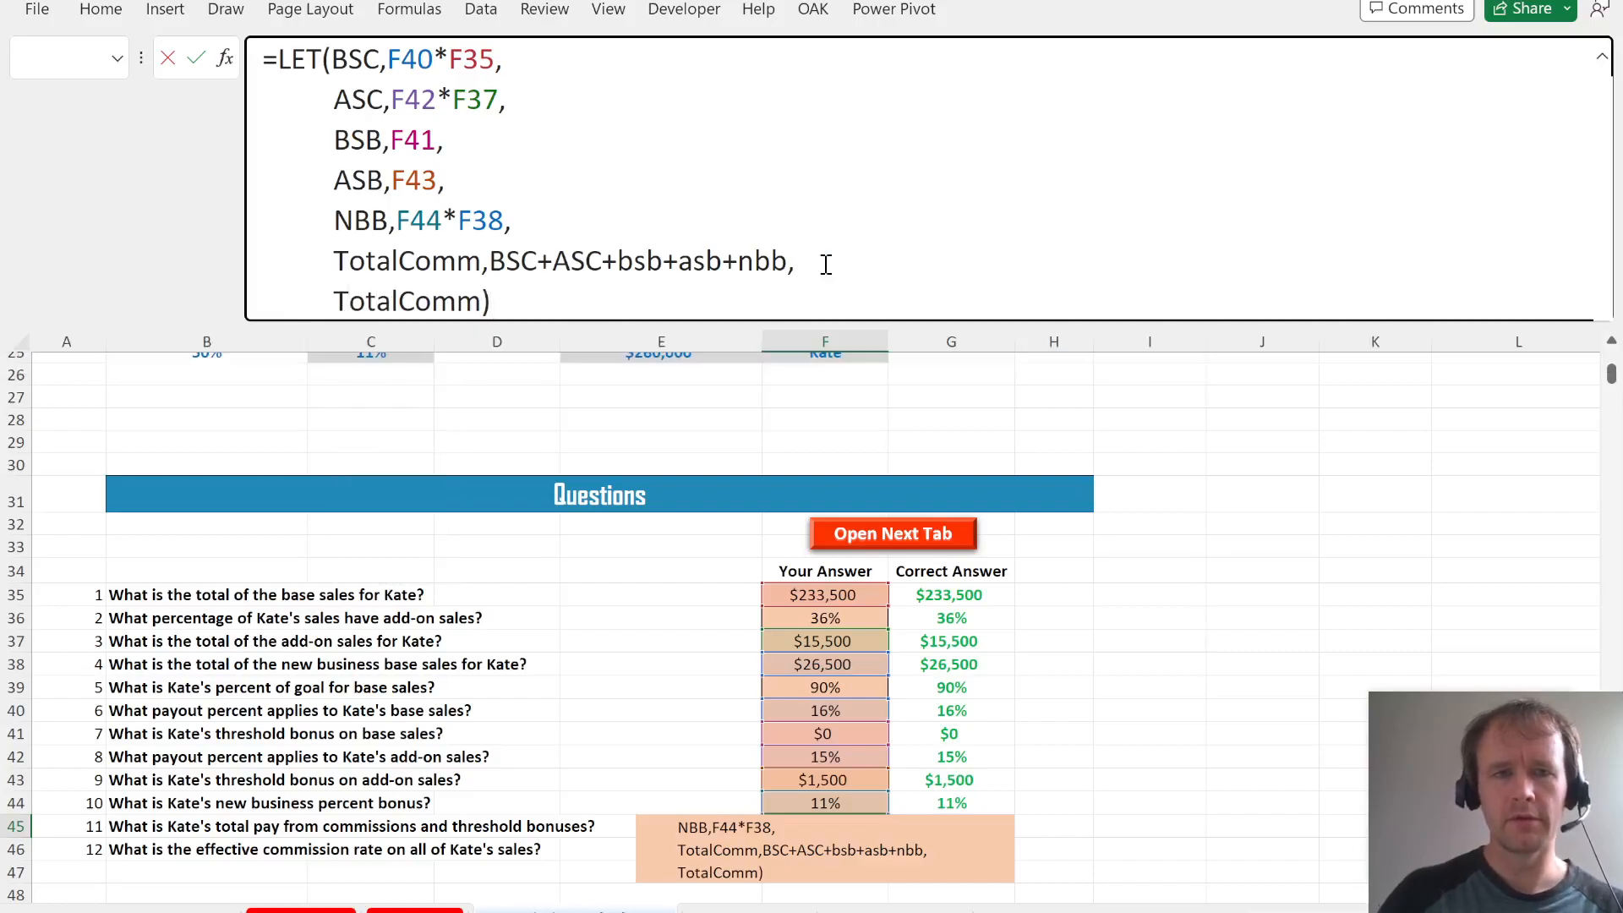
- Check the variable names and TotalComm calculation in the F45 LET formula and enter it as the total pay answer
left_click_drag(499, 263, 810, 260)
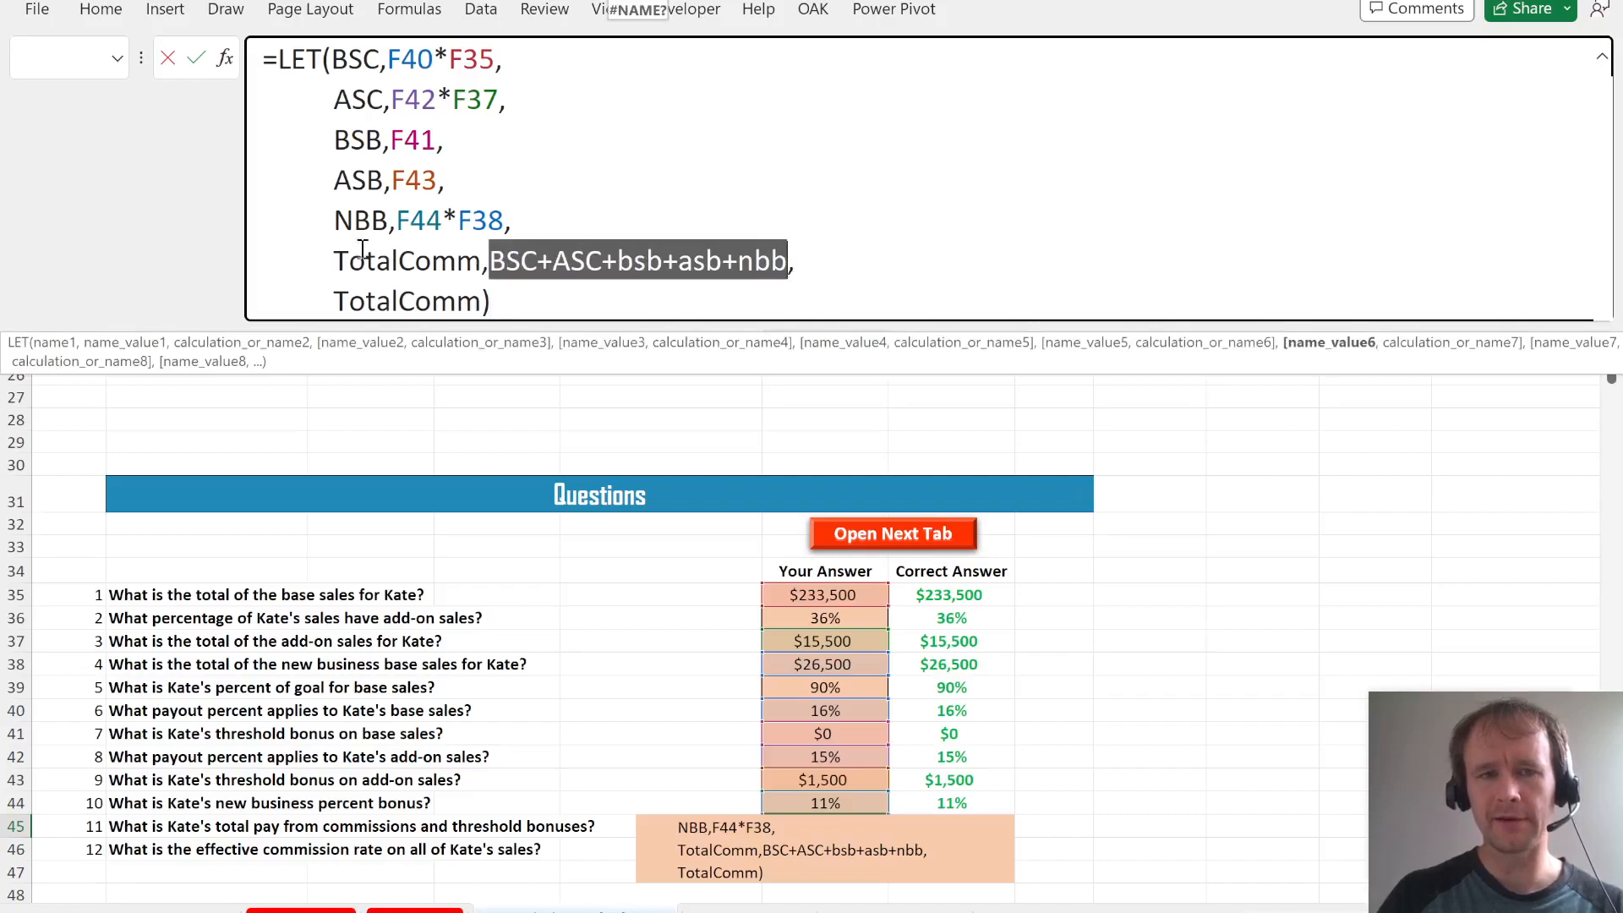
left_click(385, 271)
left_click_drag(499, 262, 700, 261)
left_click(406, 306)
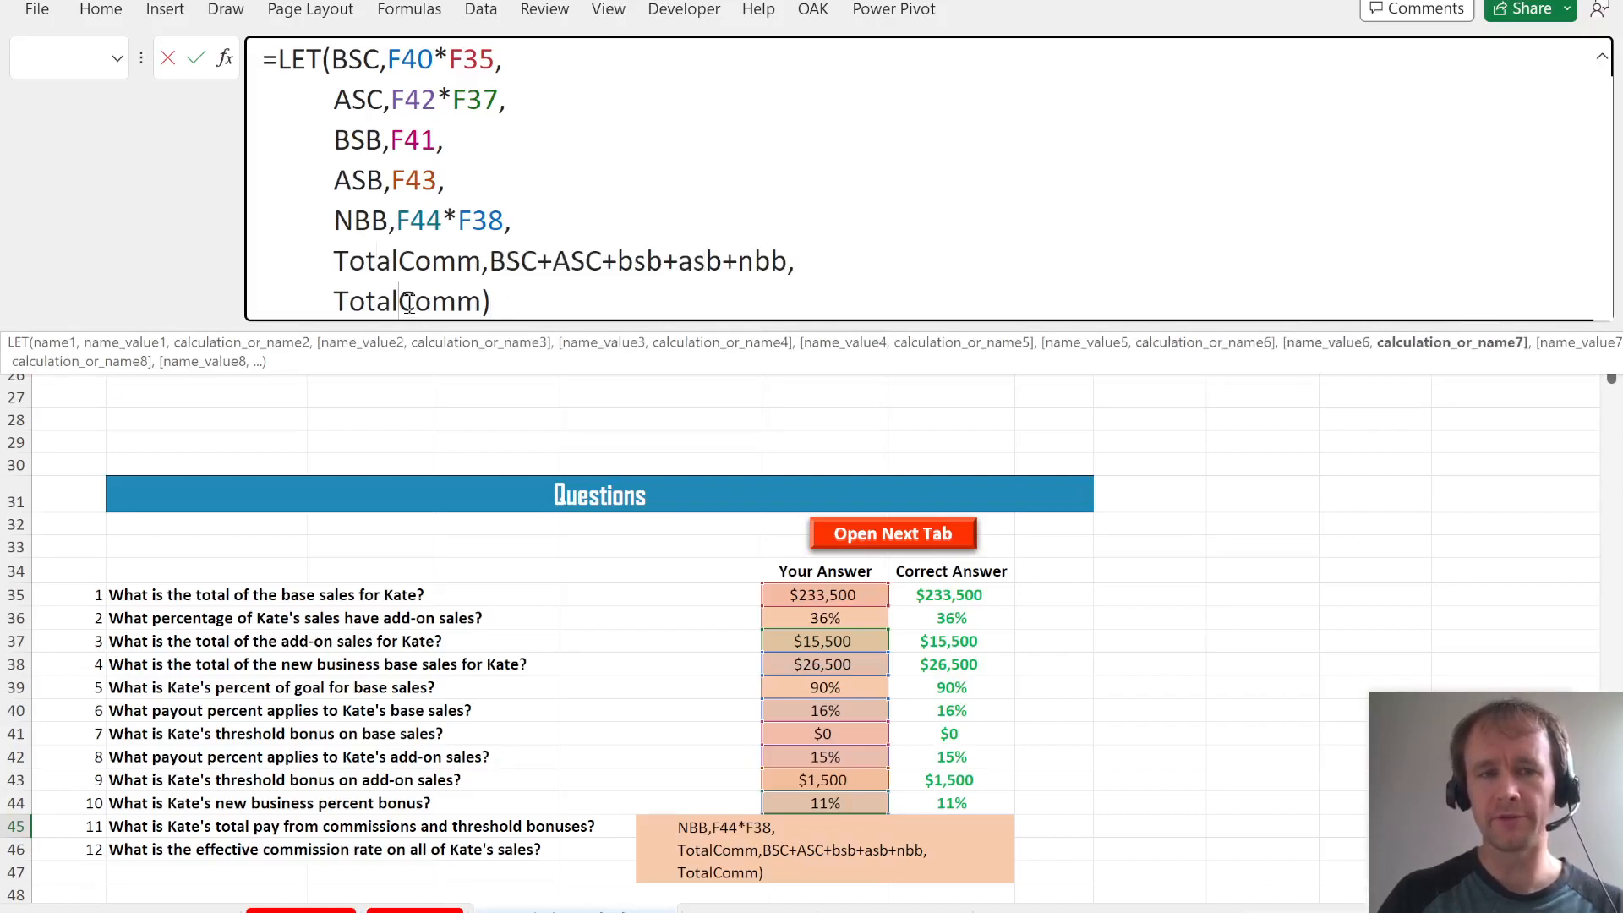
left_click(352, 66)
left_click(364, 141)
left_click(360, 180)
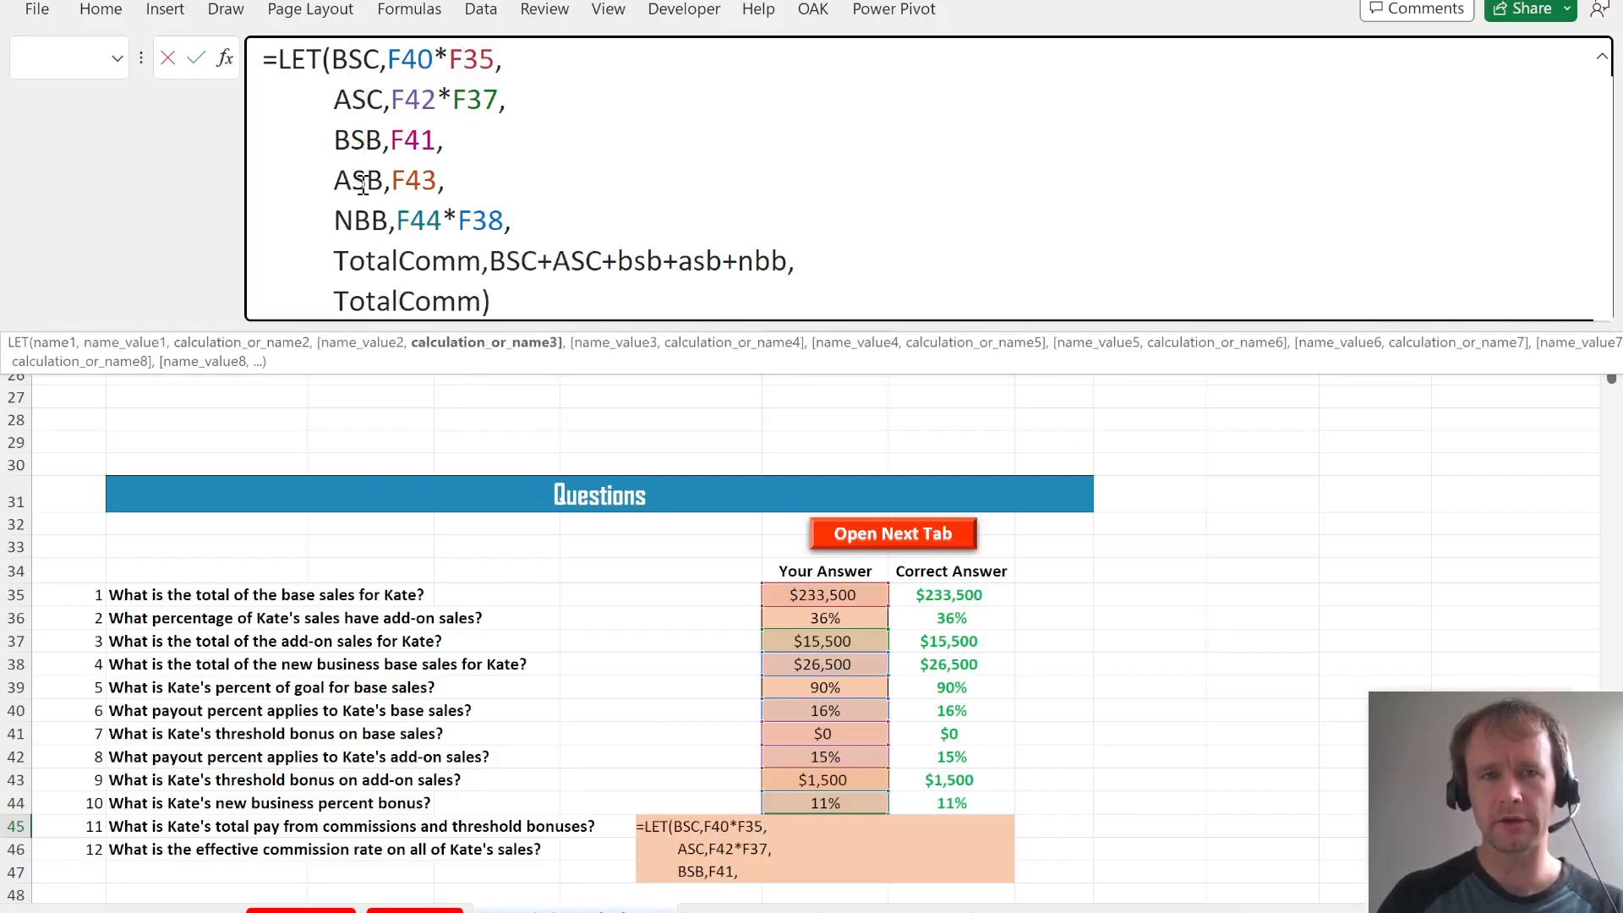
key("Return")
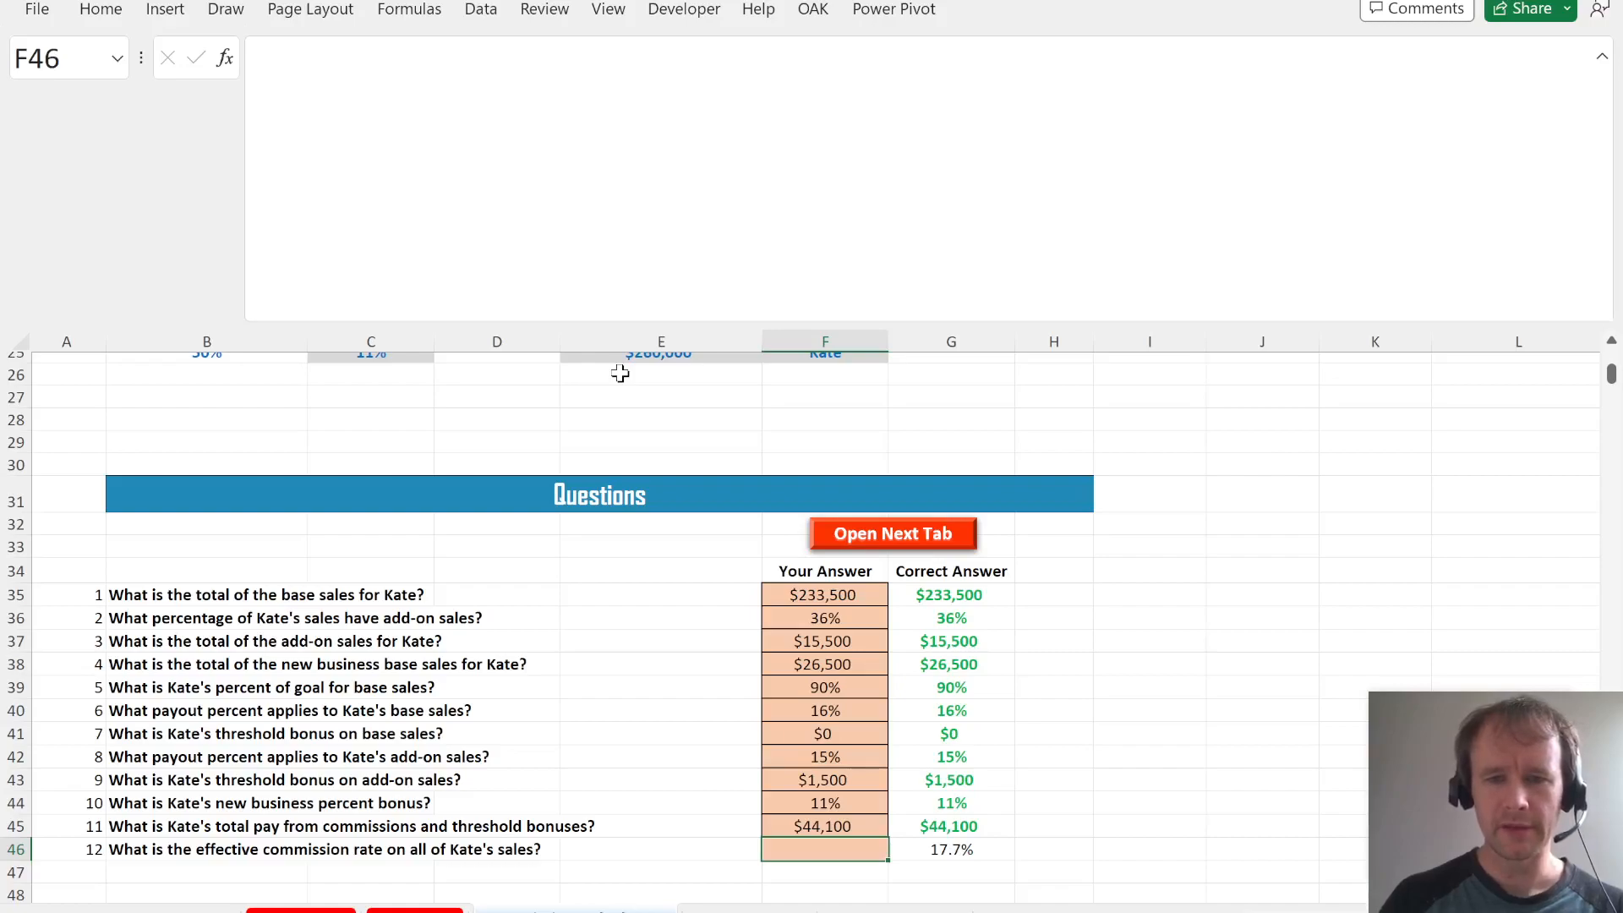
- Answer the effective commission rate question in F46 with =F45/(F35+F37), dividing total pay by base plus add-on sales, and acknowledge the answer check
type("=")
key("Up")
type("/")
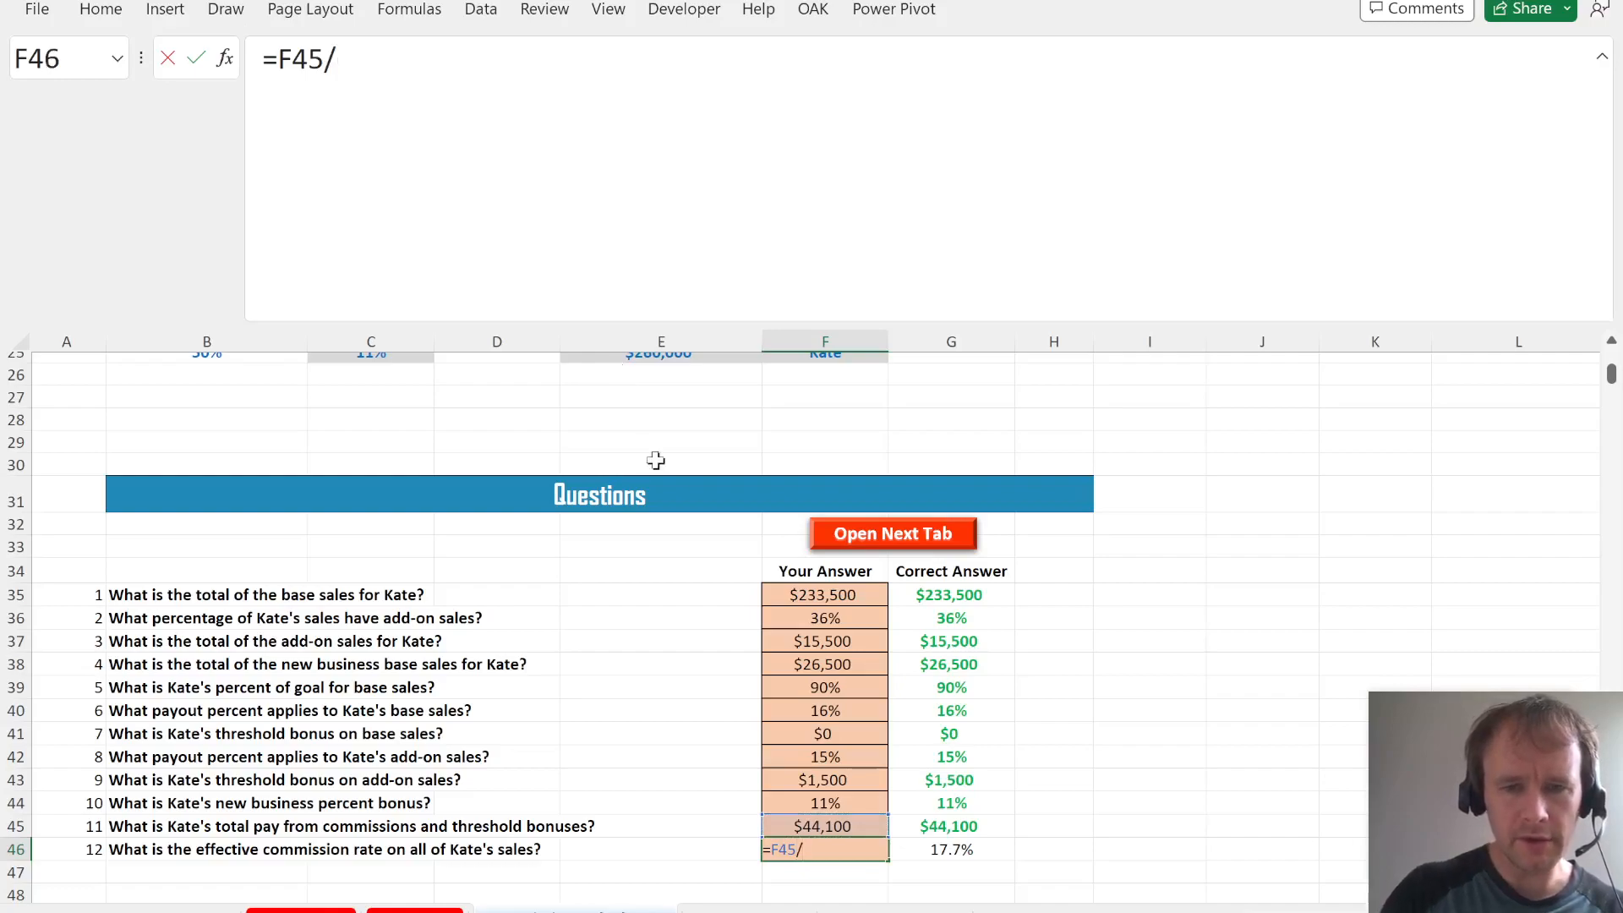
type("(")
left_click(781, 596)
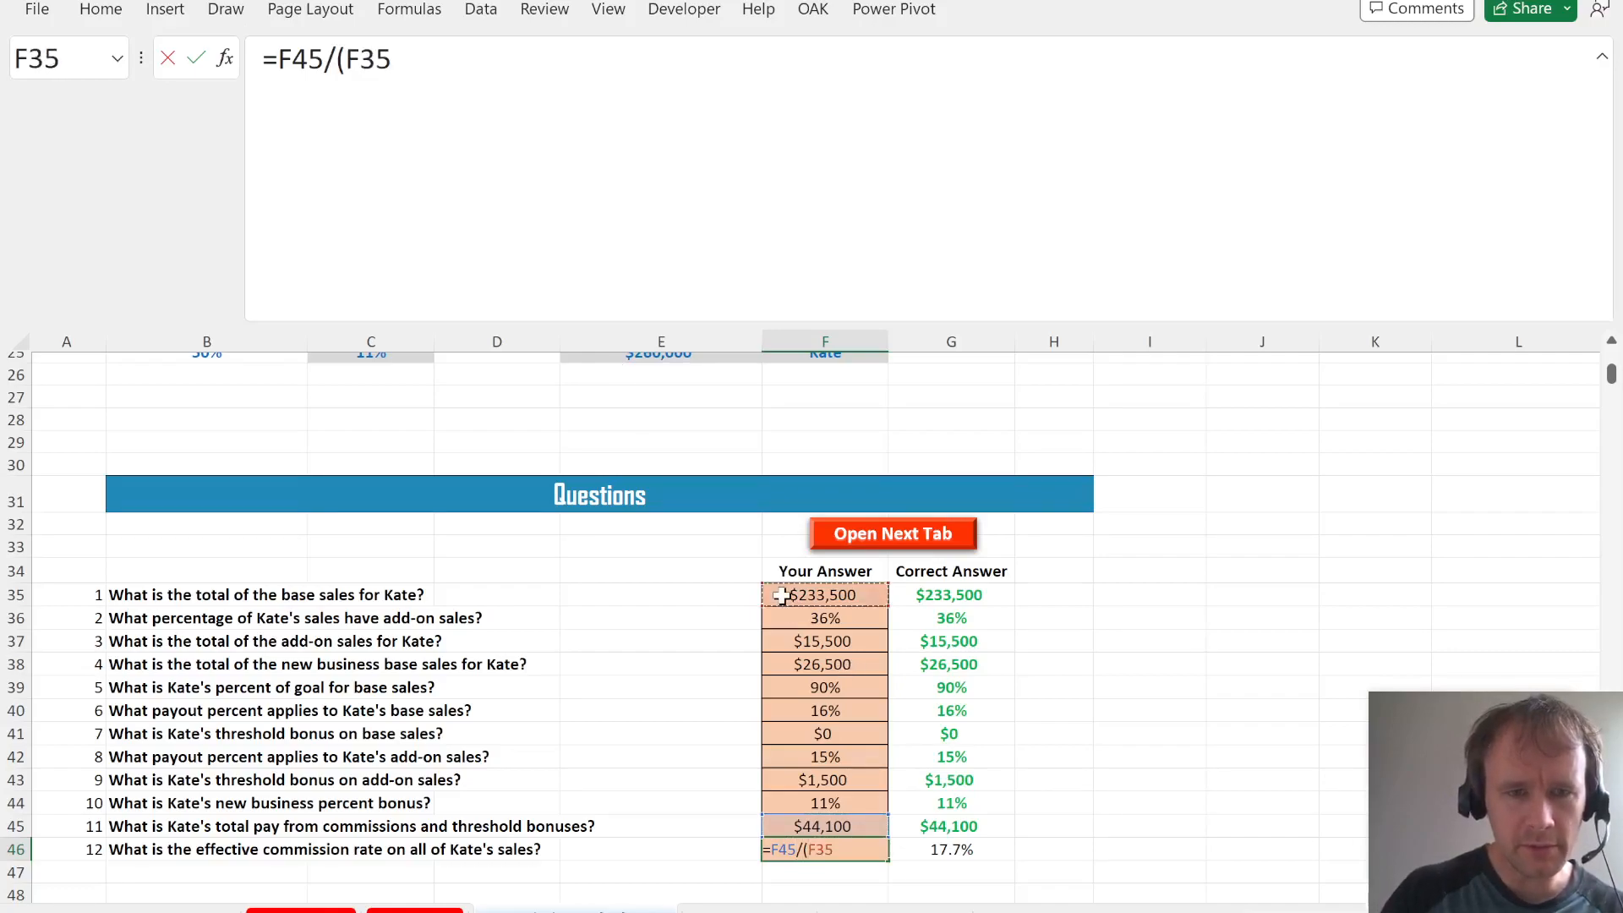
type("+")
left_click(802, 638)
type(")")
key("Return")
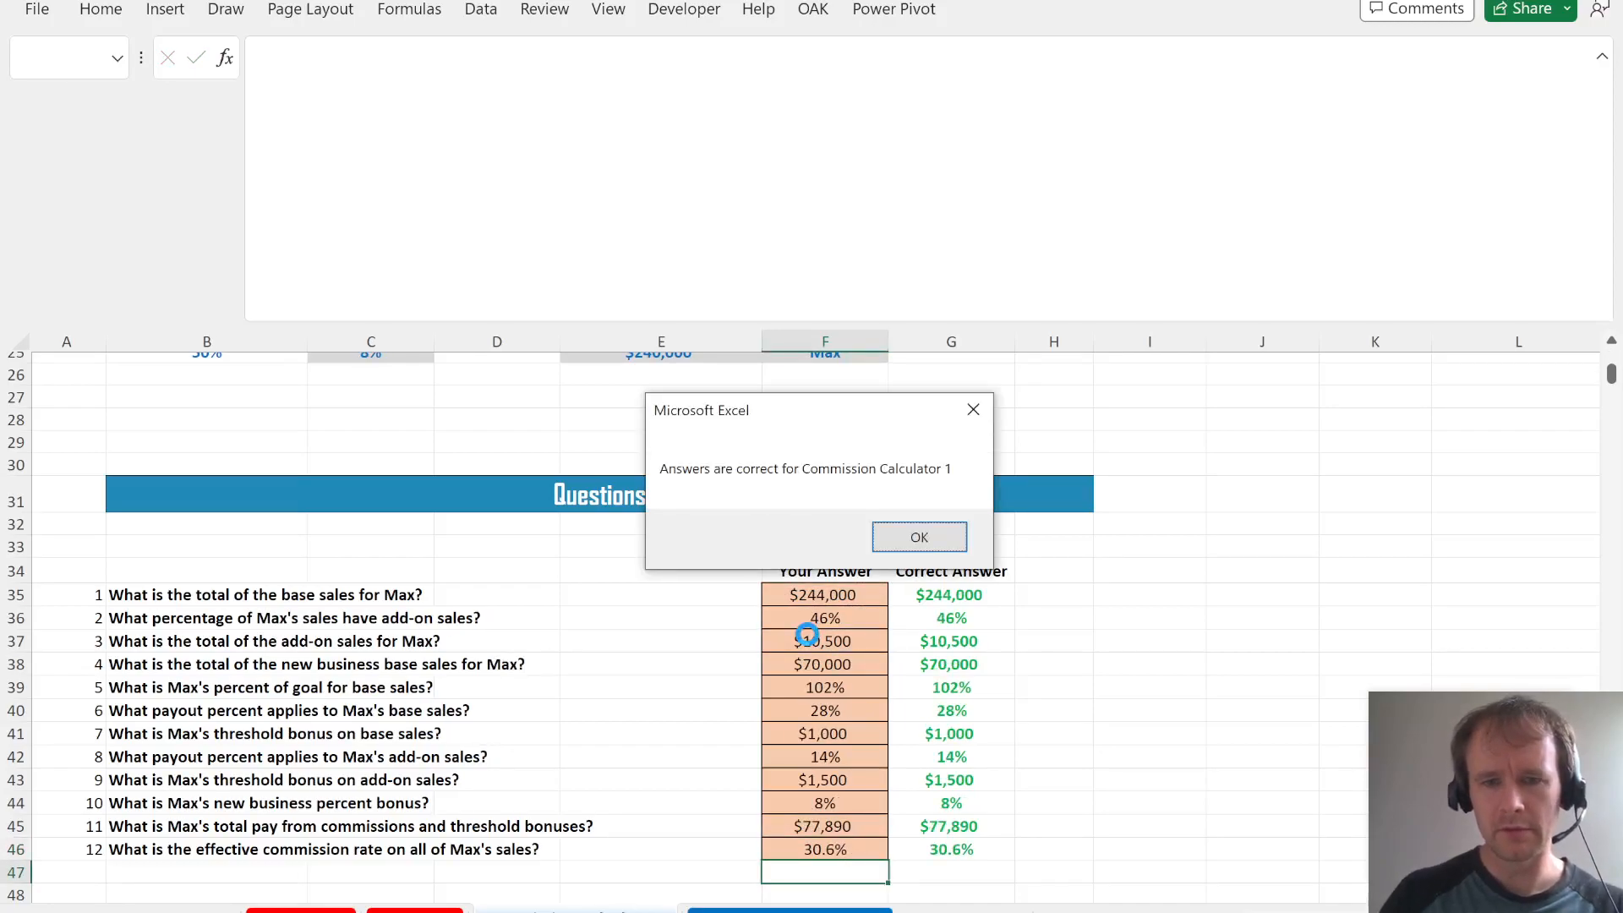
left_click(932, 544)
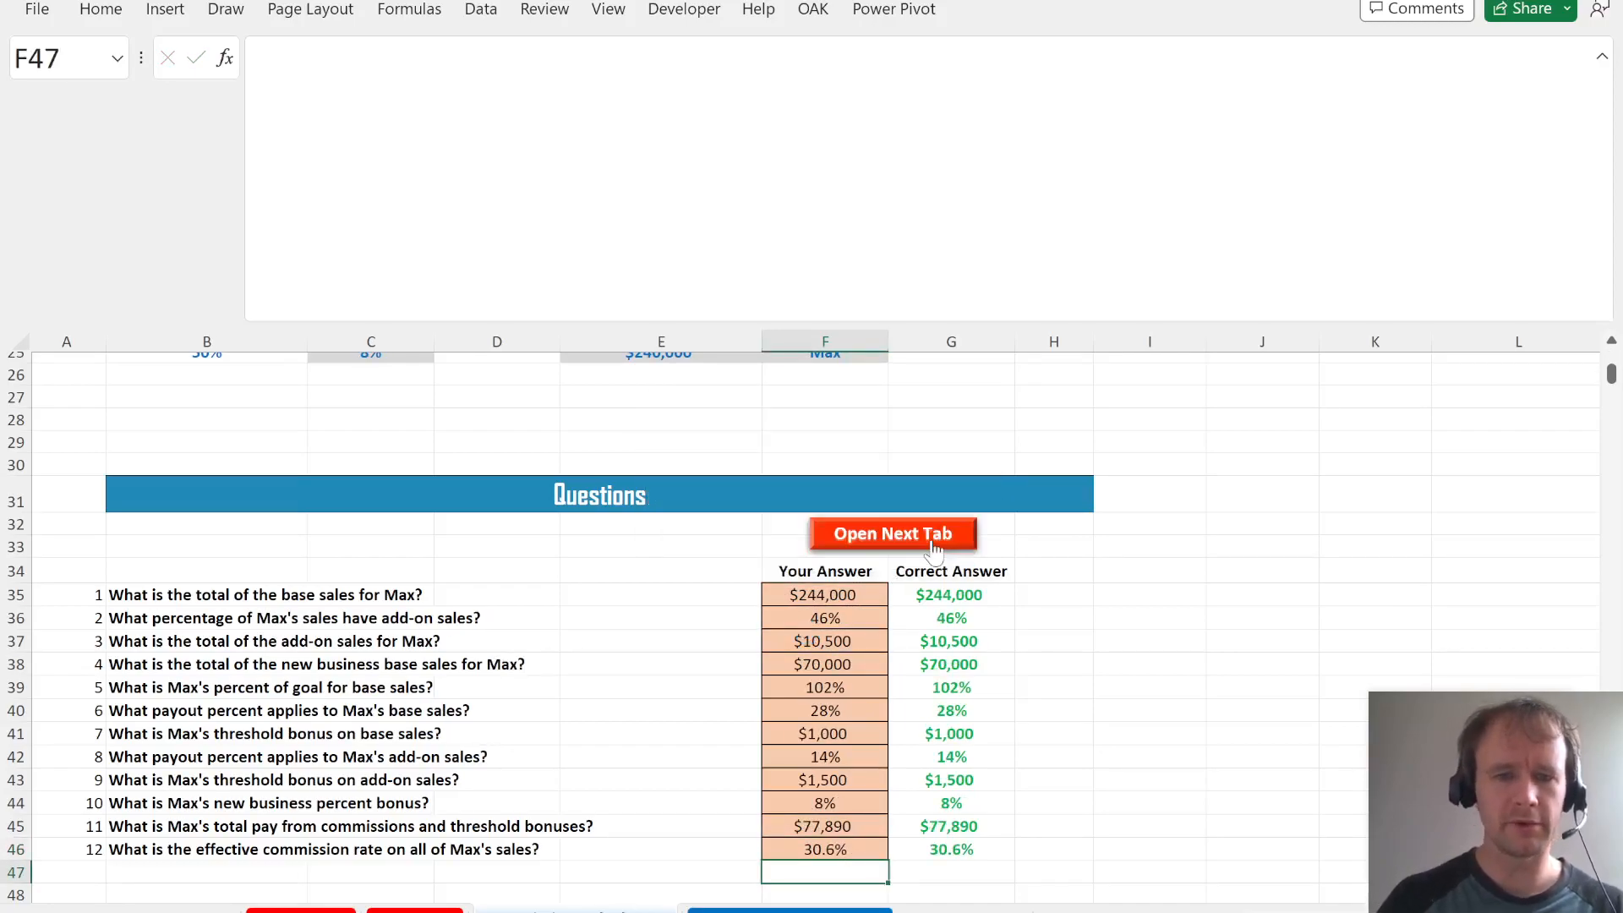
- Open the next tab of the case, look over its sales period inputs and questions, and regenerate the random values
left_click(935, 545)
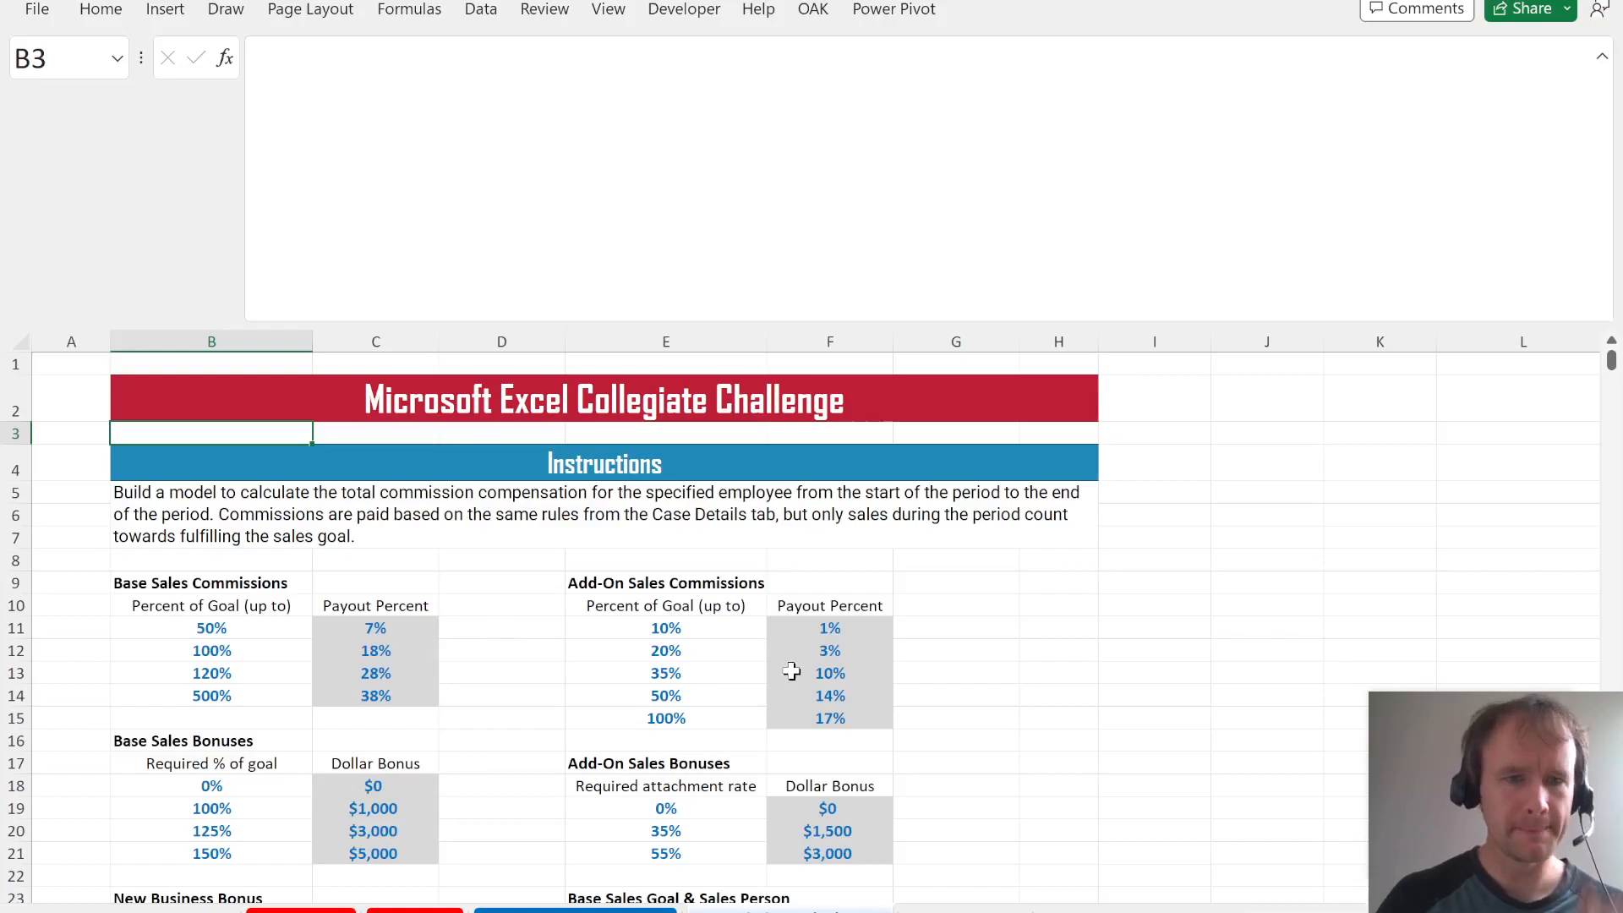
scroll(791, 672, "down", 8)
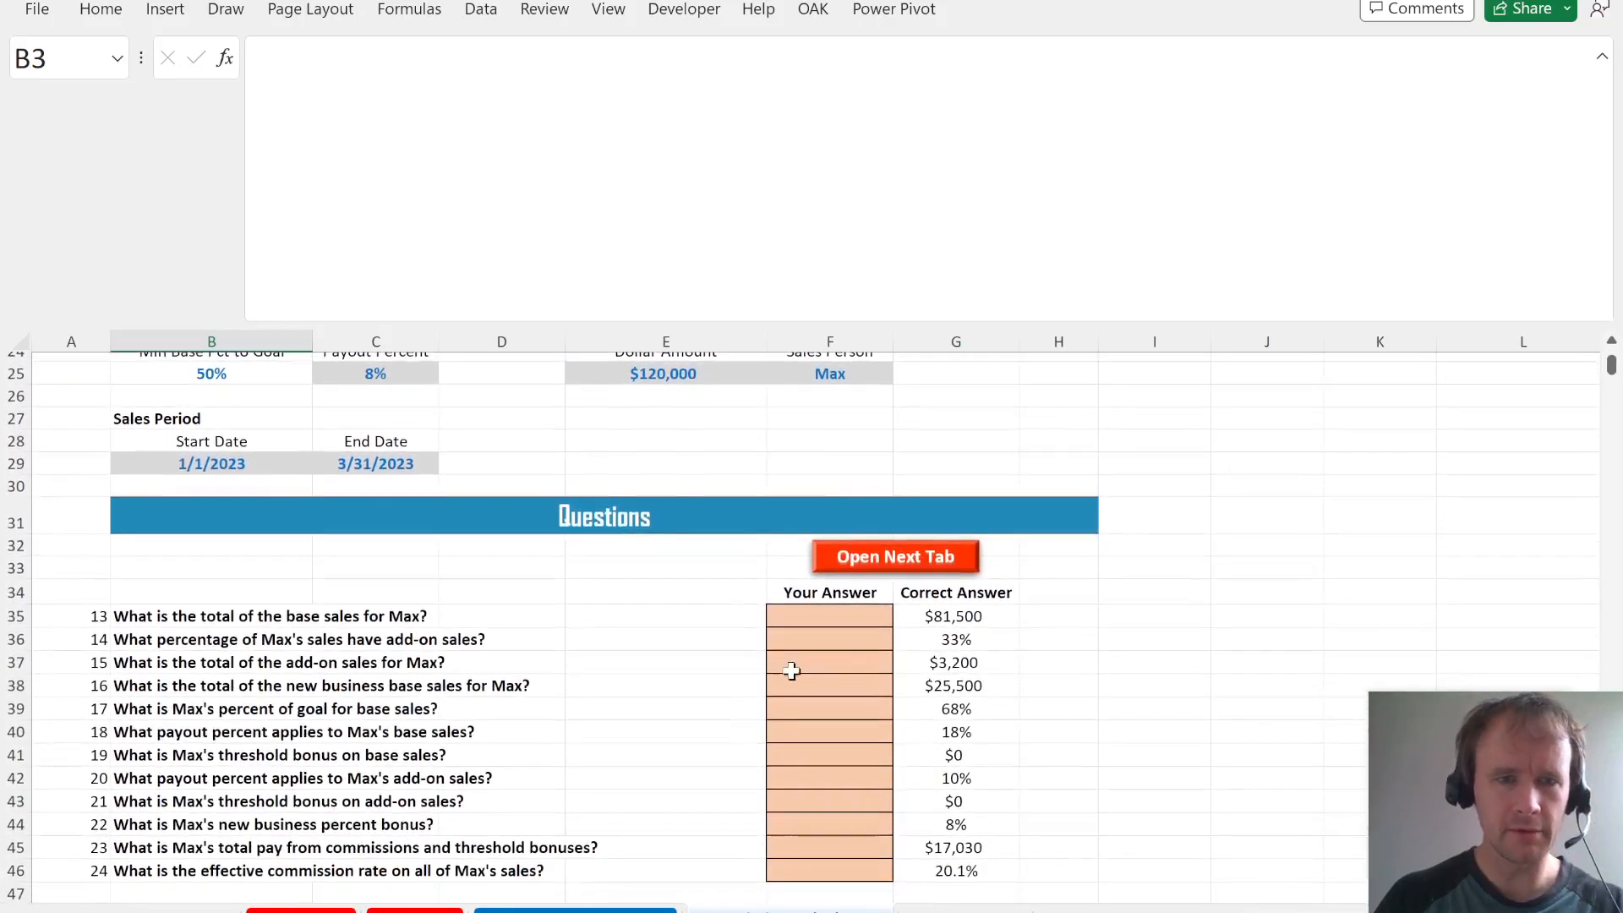
scroll(792, 671, "up", 6)
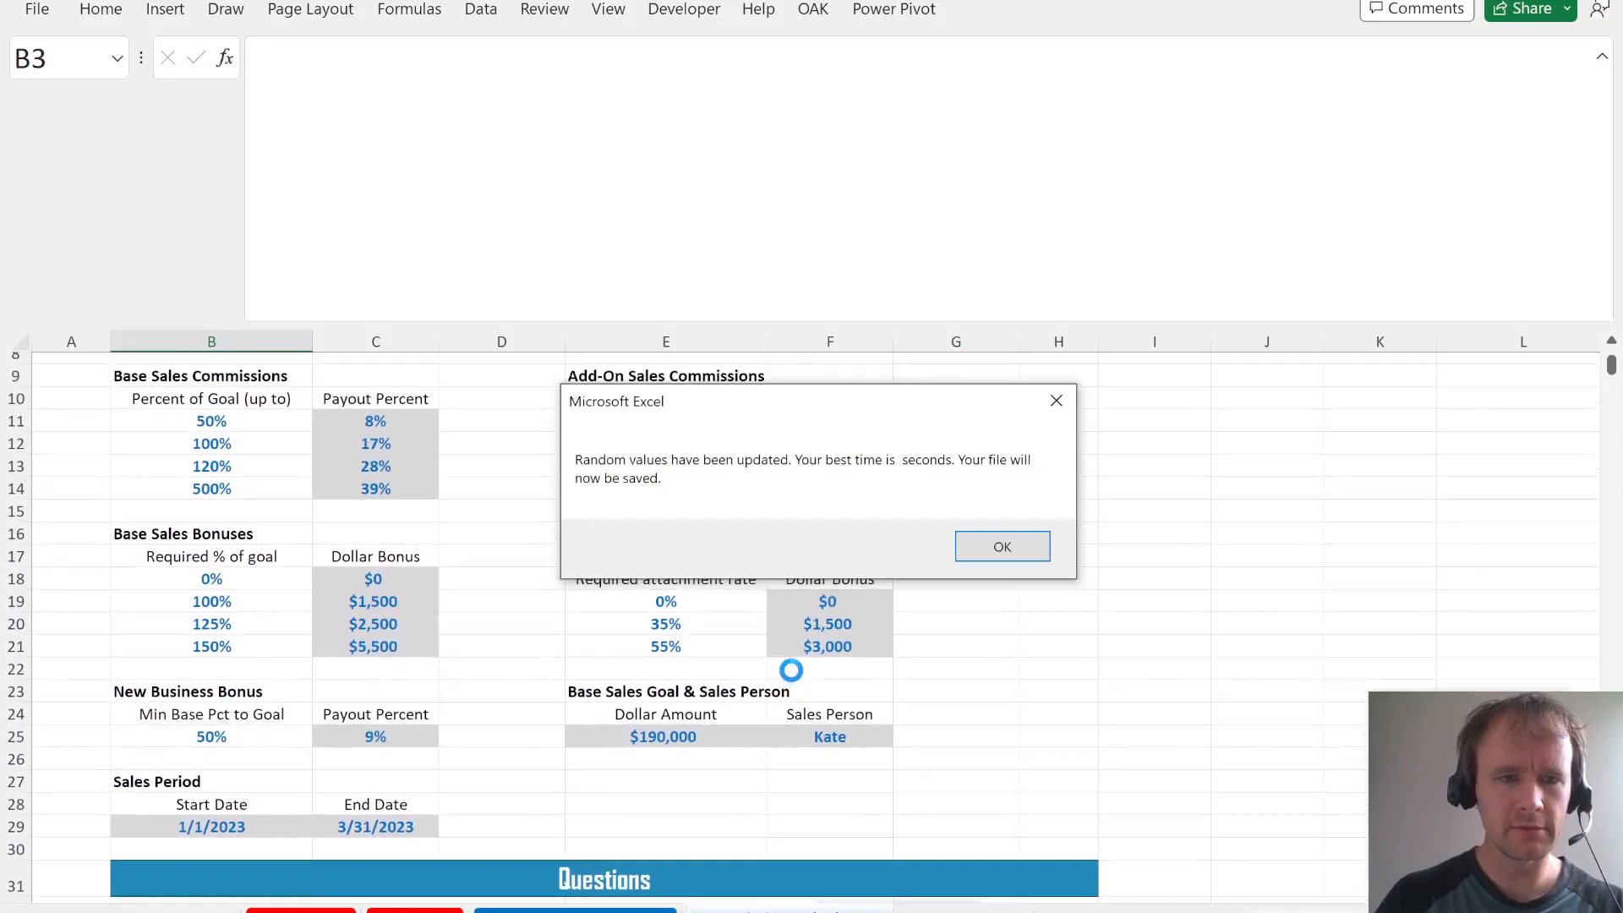
left_click(999, 545)
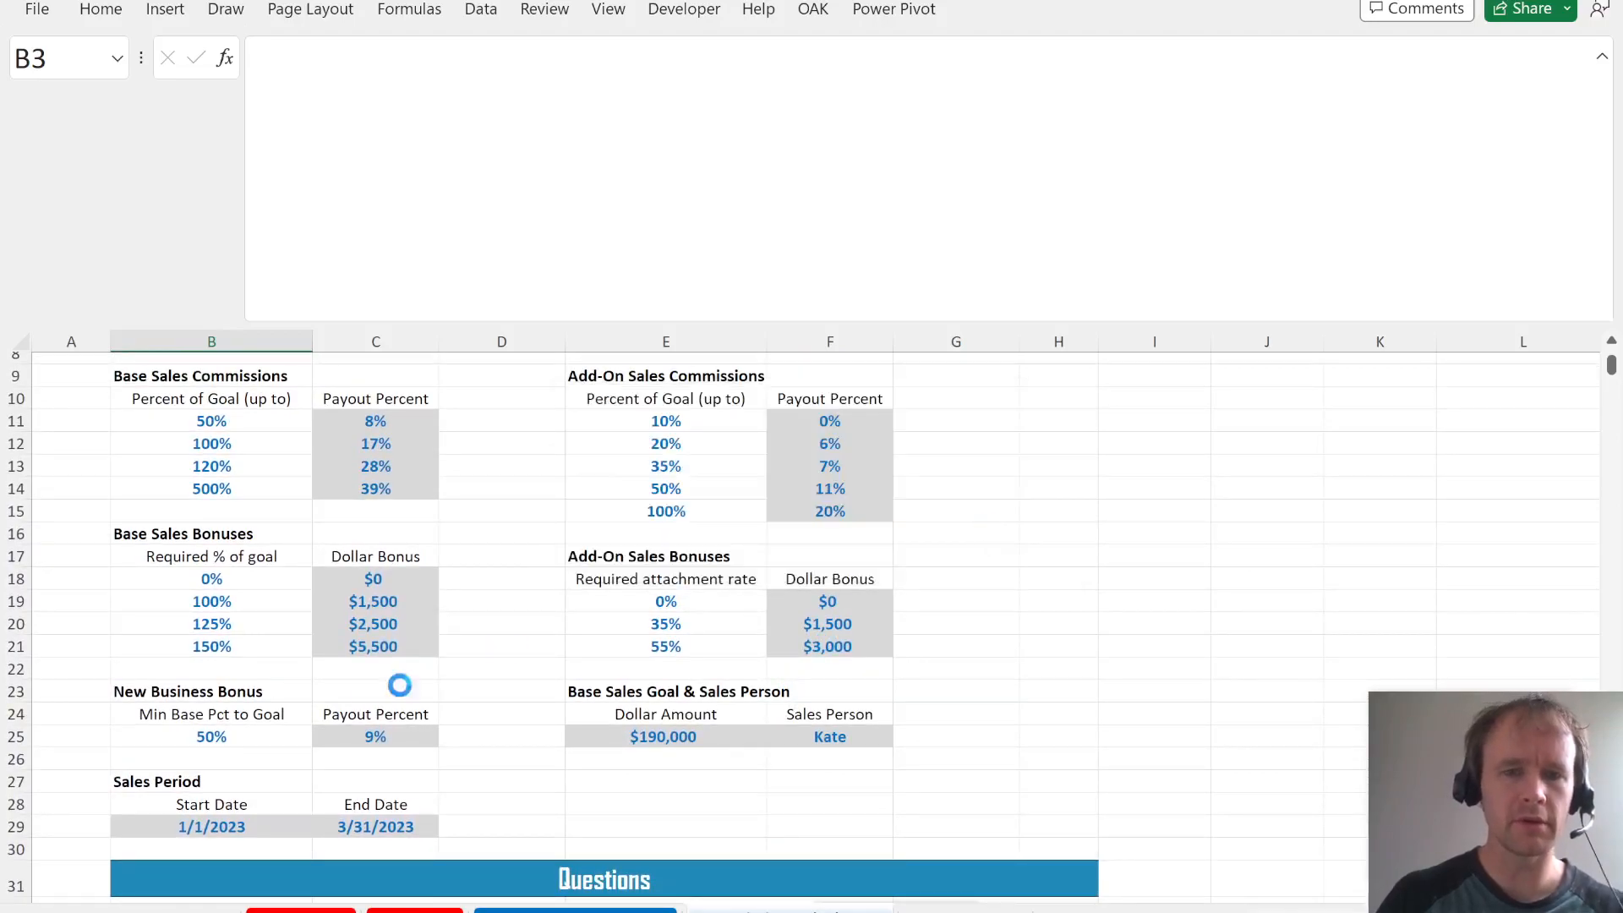
- Copy the twelve answer formulas in F35:F46 from the first commission calculator sheet into the same answer cells of Commission Calculator 2
scroll(465, 779, "down", 5)
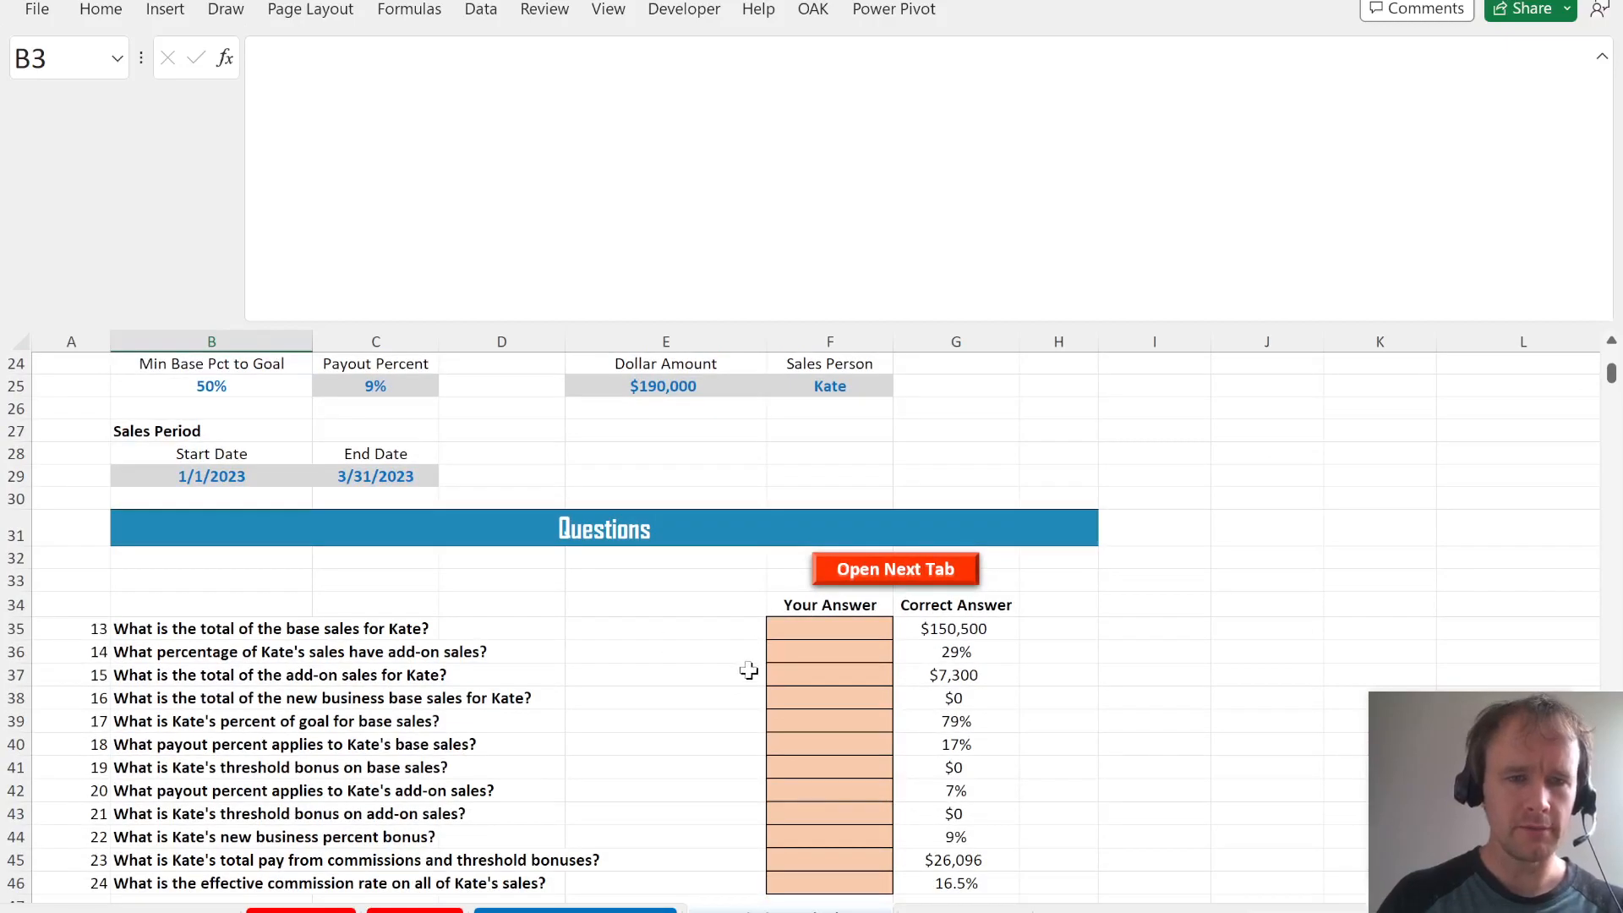
scroll(749, 670, "up", 6)
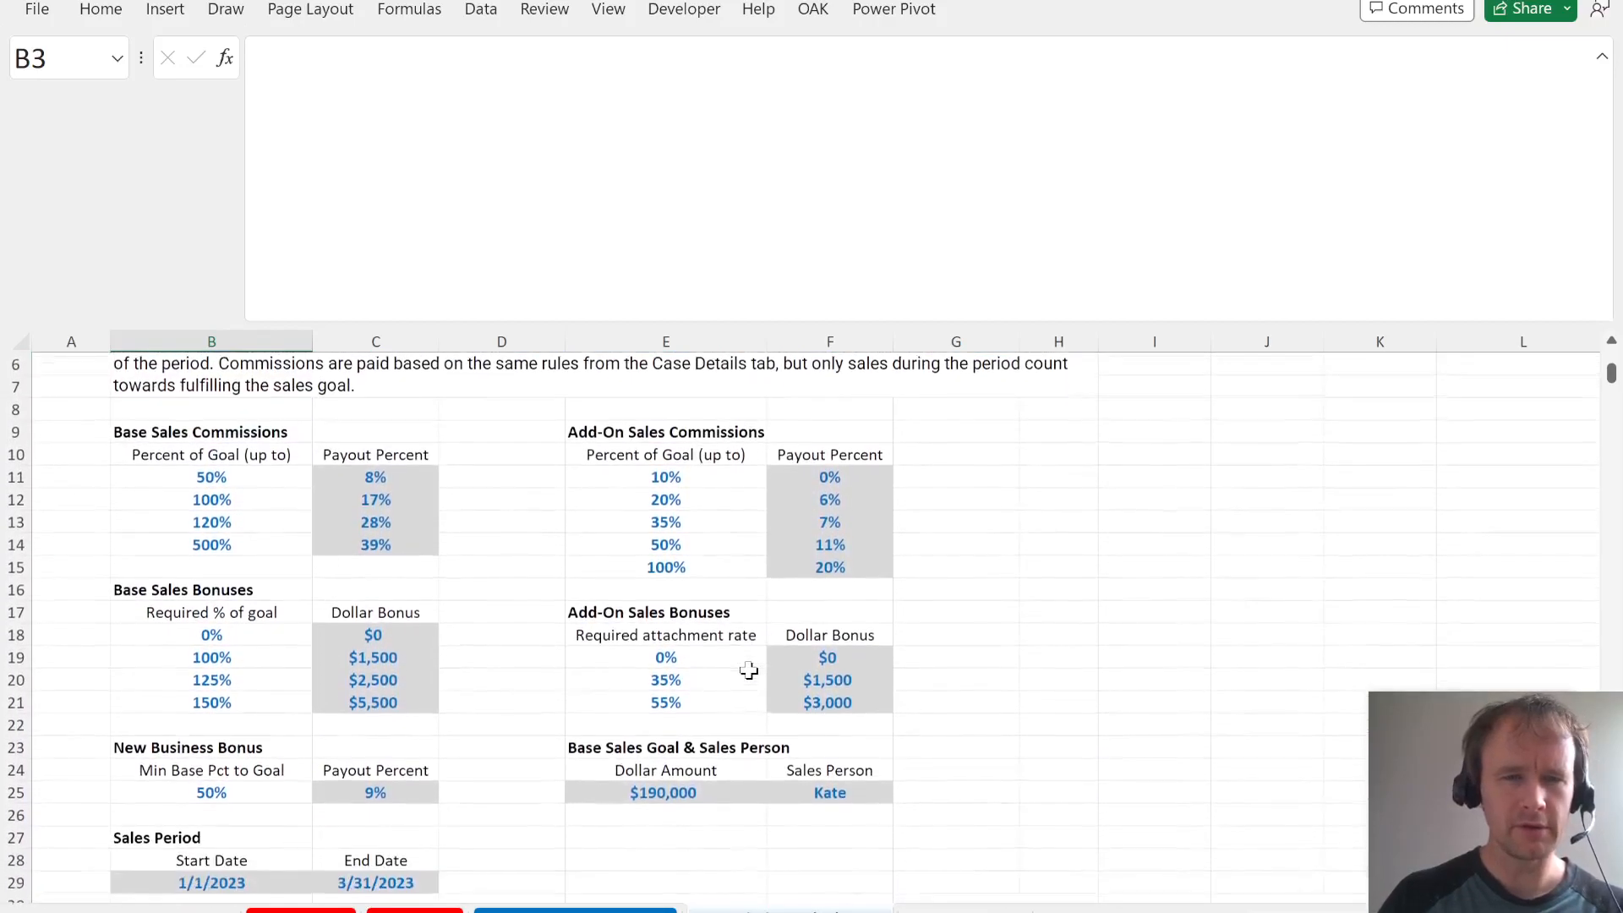
scroll(749, 670, "down", 1)
key("ctrl+Page_Down")
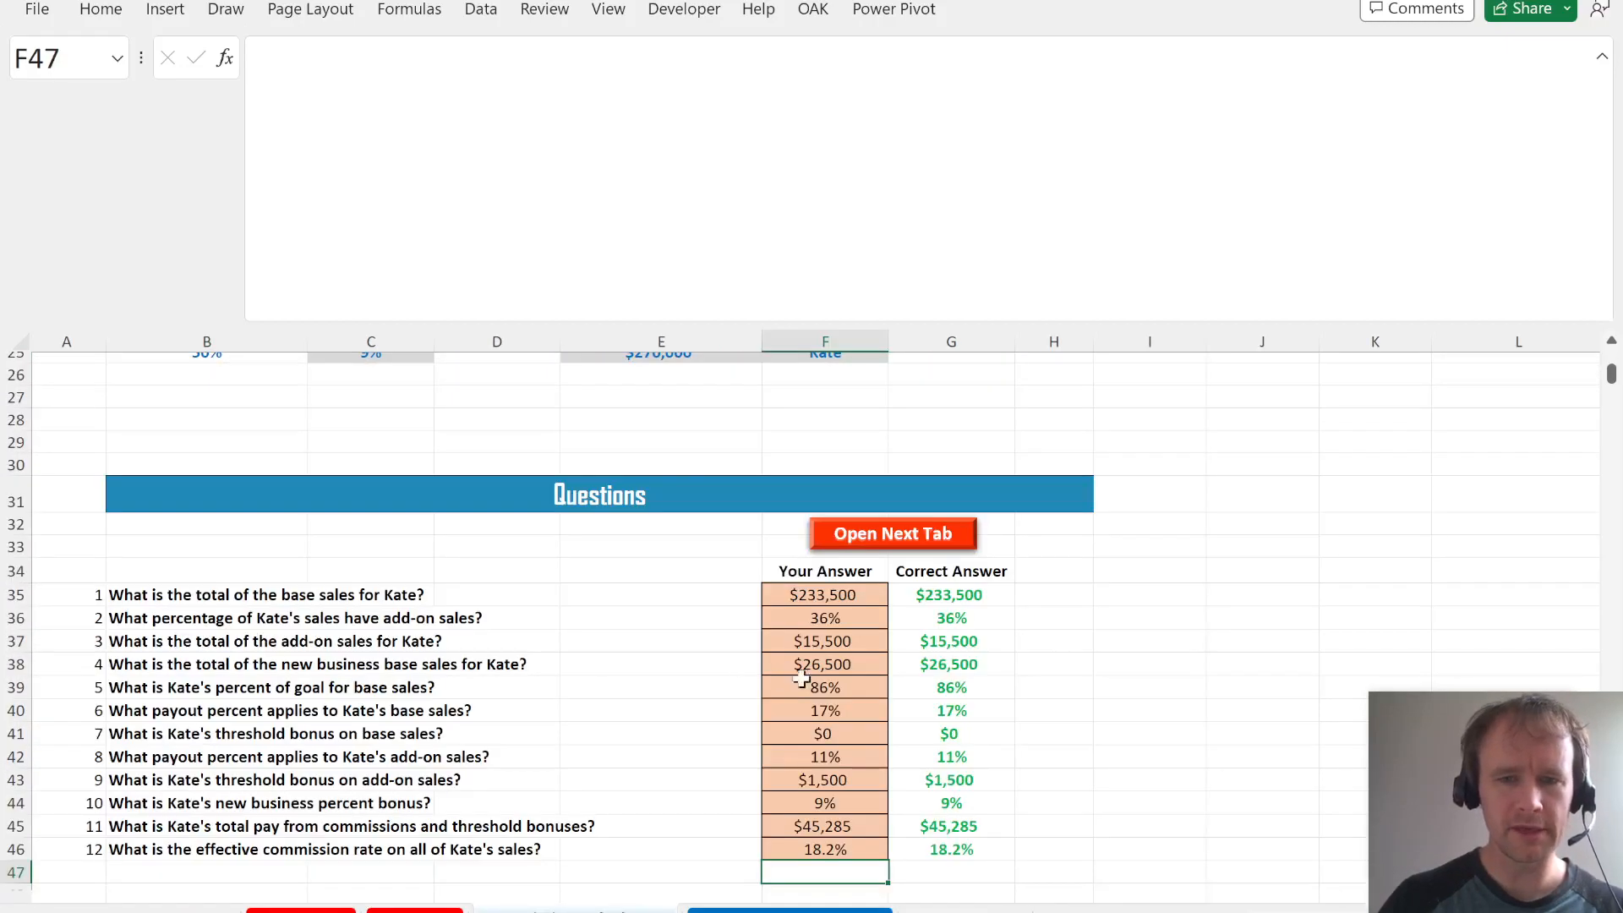
left_click(814, 595)
key("ctrl+shift+Down")
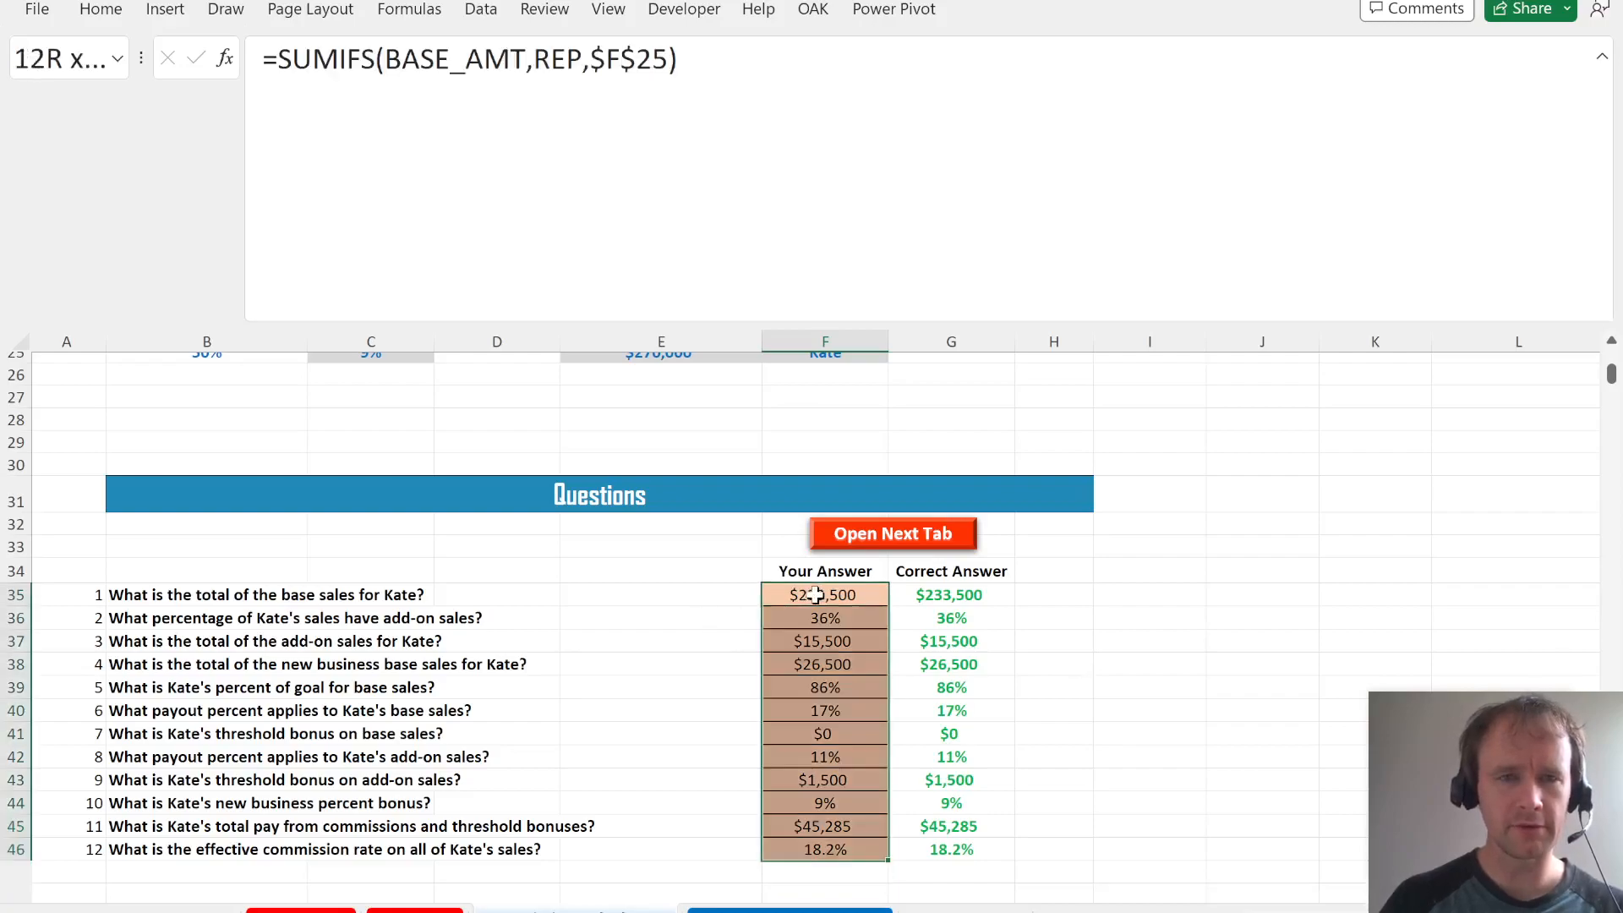
key("ctrl+Page_Up")
scroll(817, 743, "down", 1)
scroll(816, 742, "down", 4)
left_click(804, 626)
key("ctrl+v")
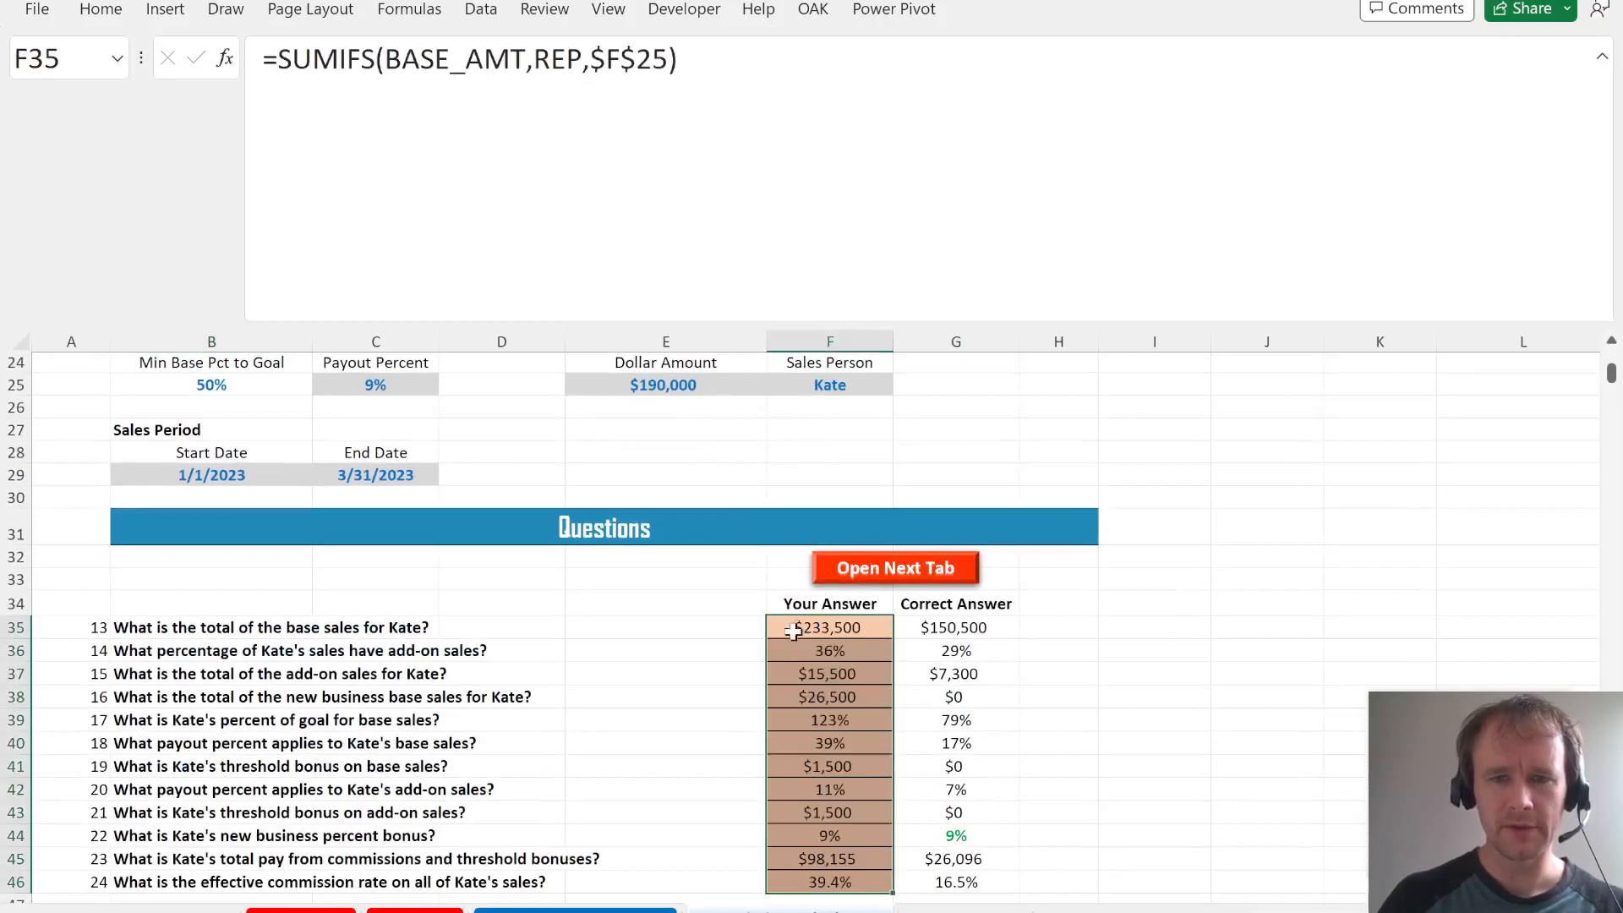
- Extend the base sales SUMIFS in F35 with a start-date criterion: DATE, ">="&$B$29
left_click(837, 627)
left_click(672, 59)
type(",")
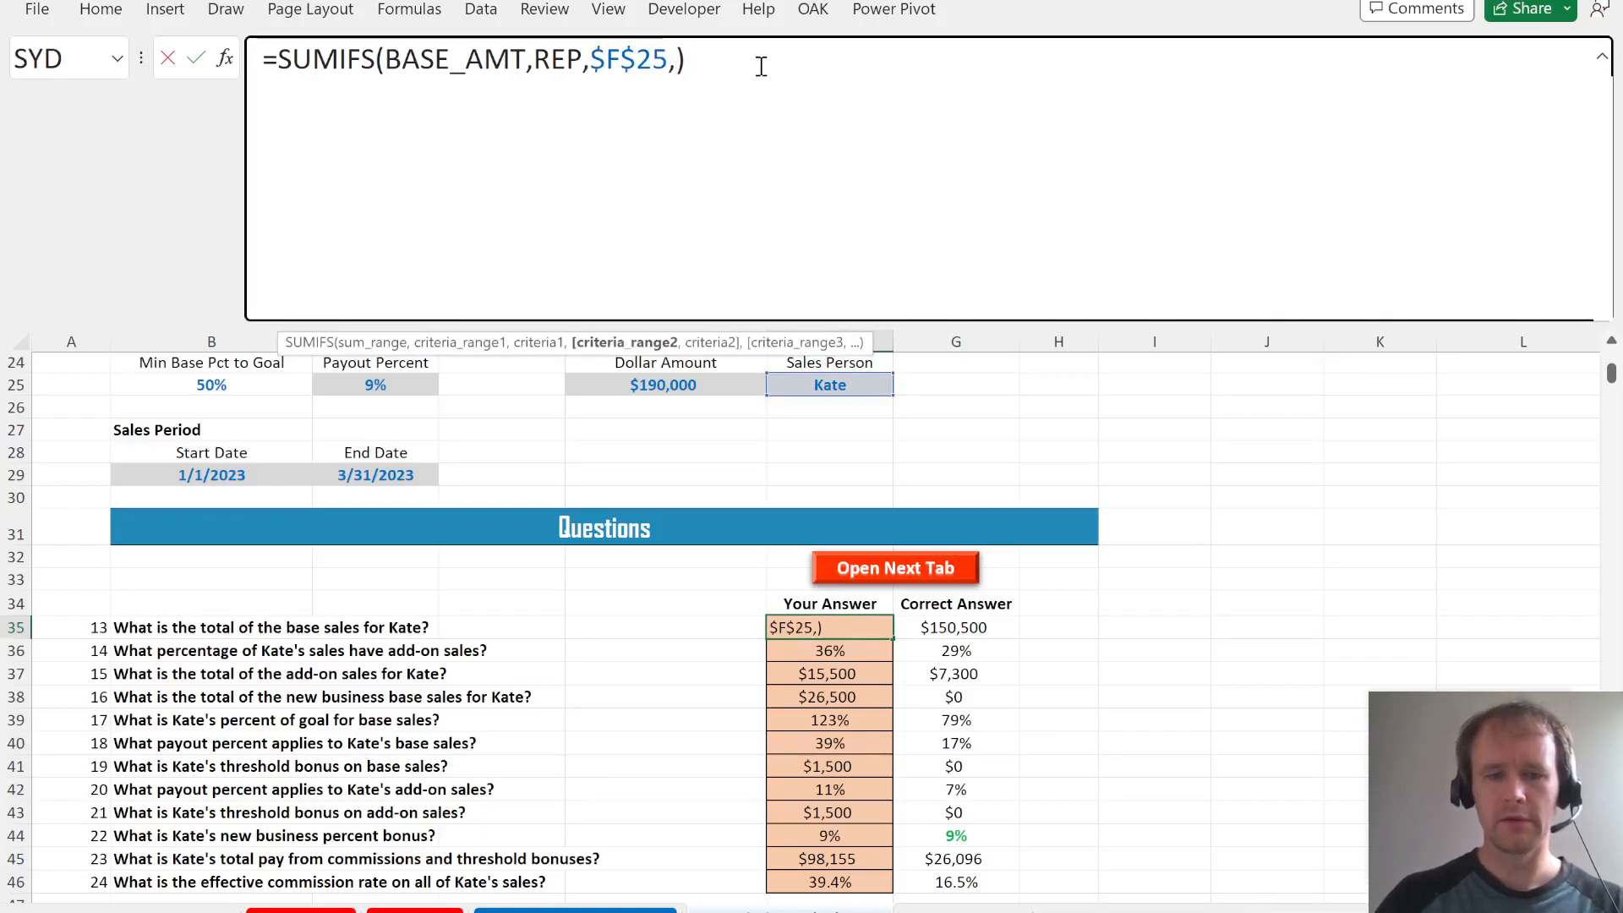
type("dat")
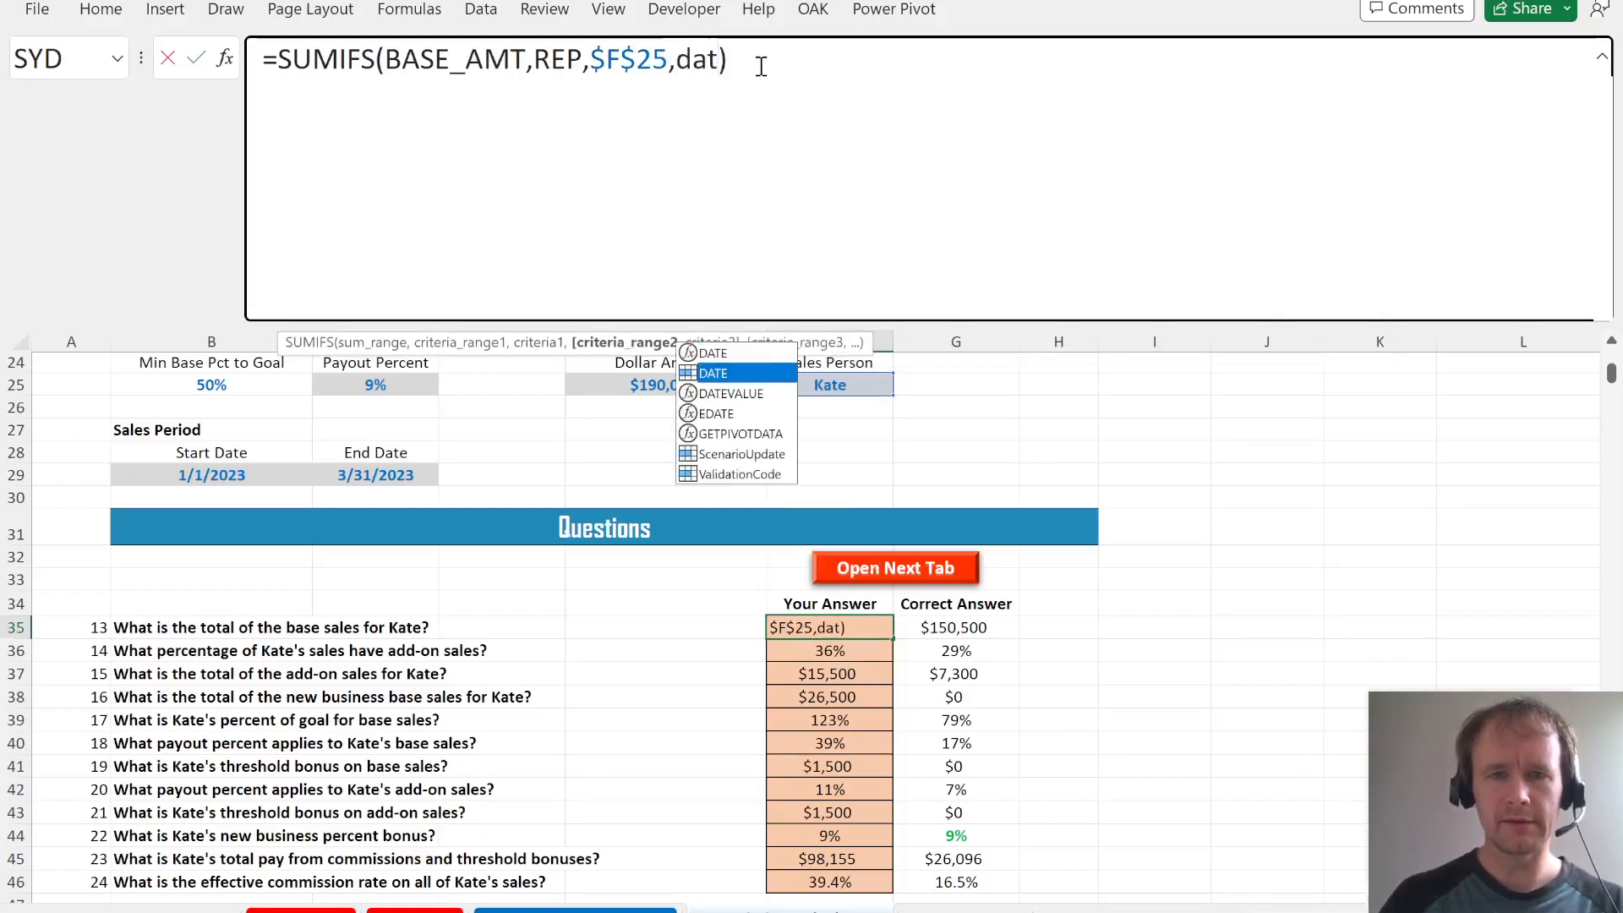
key("Tab")
type(",\"")
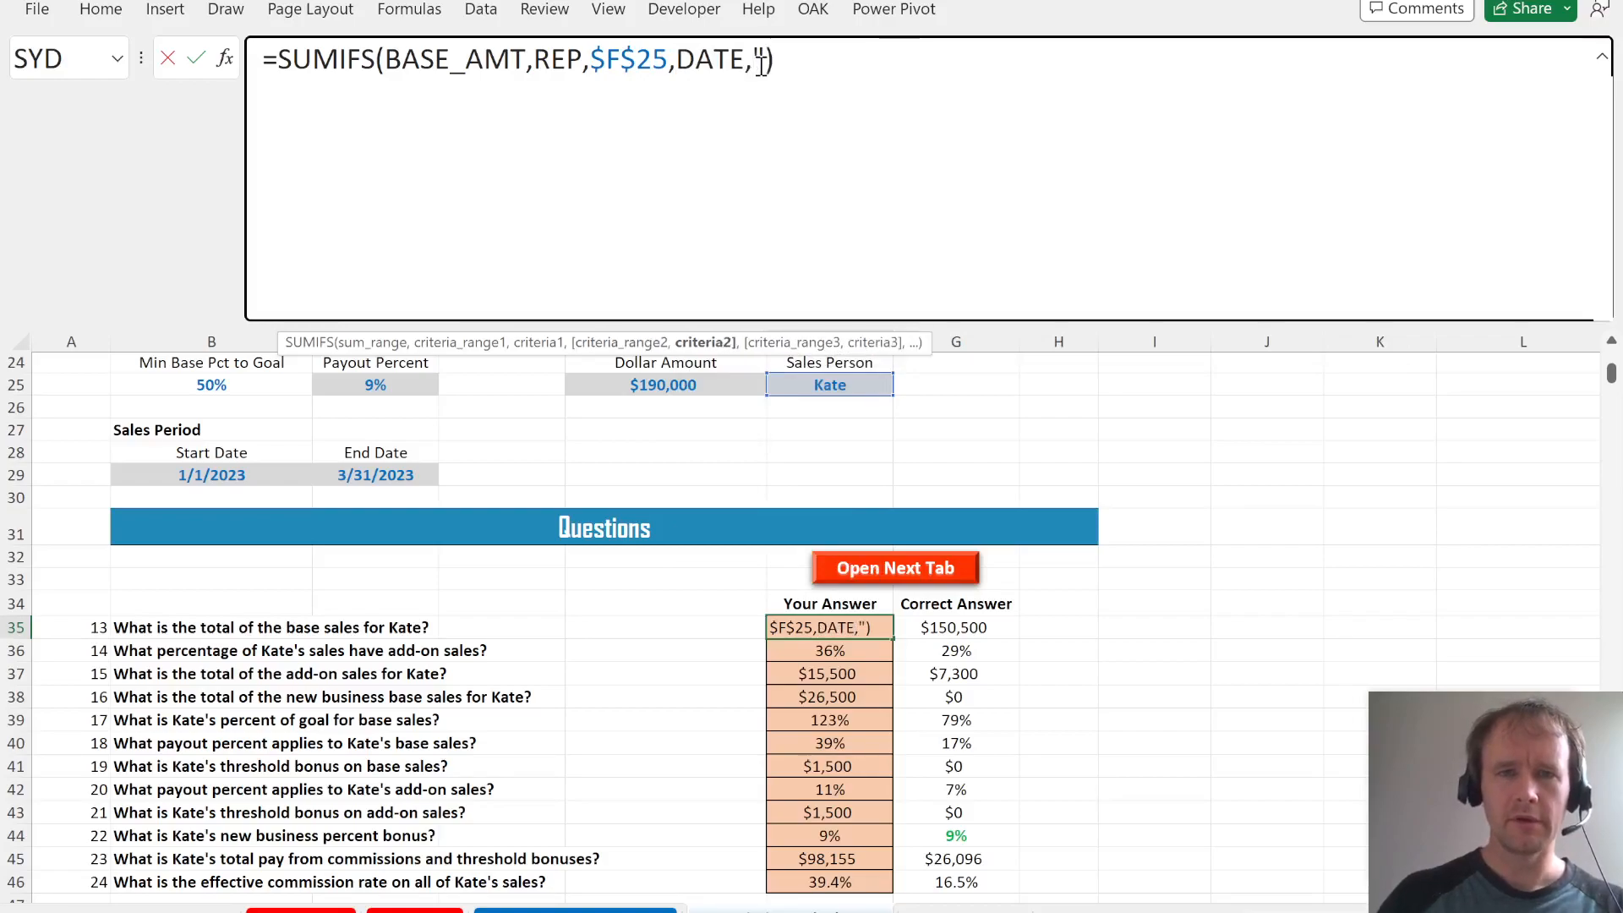
type(">=\"&")
scroll(634, 464, "up", 5)
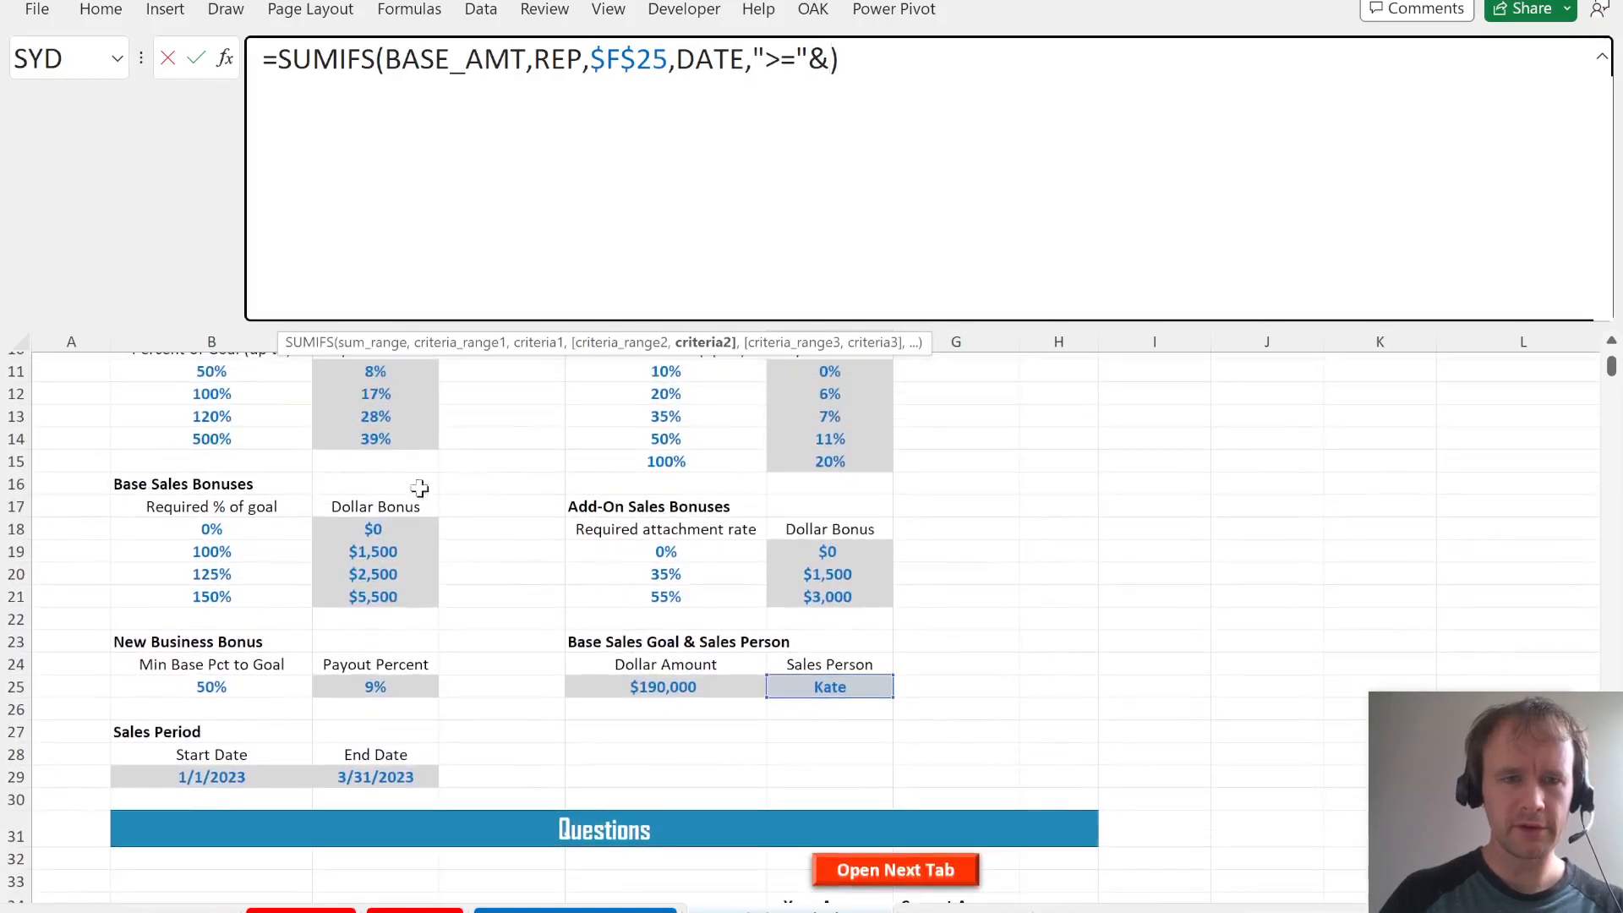
scroll(425, 494, "up", 3)
scroll(450, 593, "down", 1)
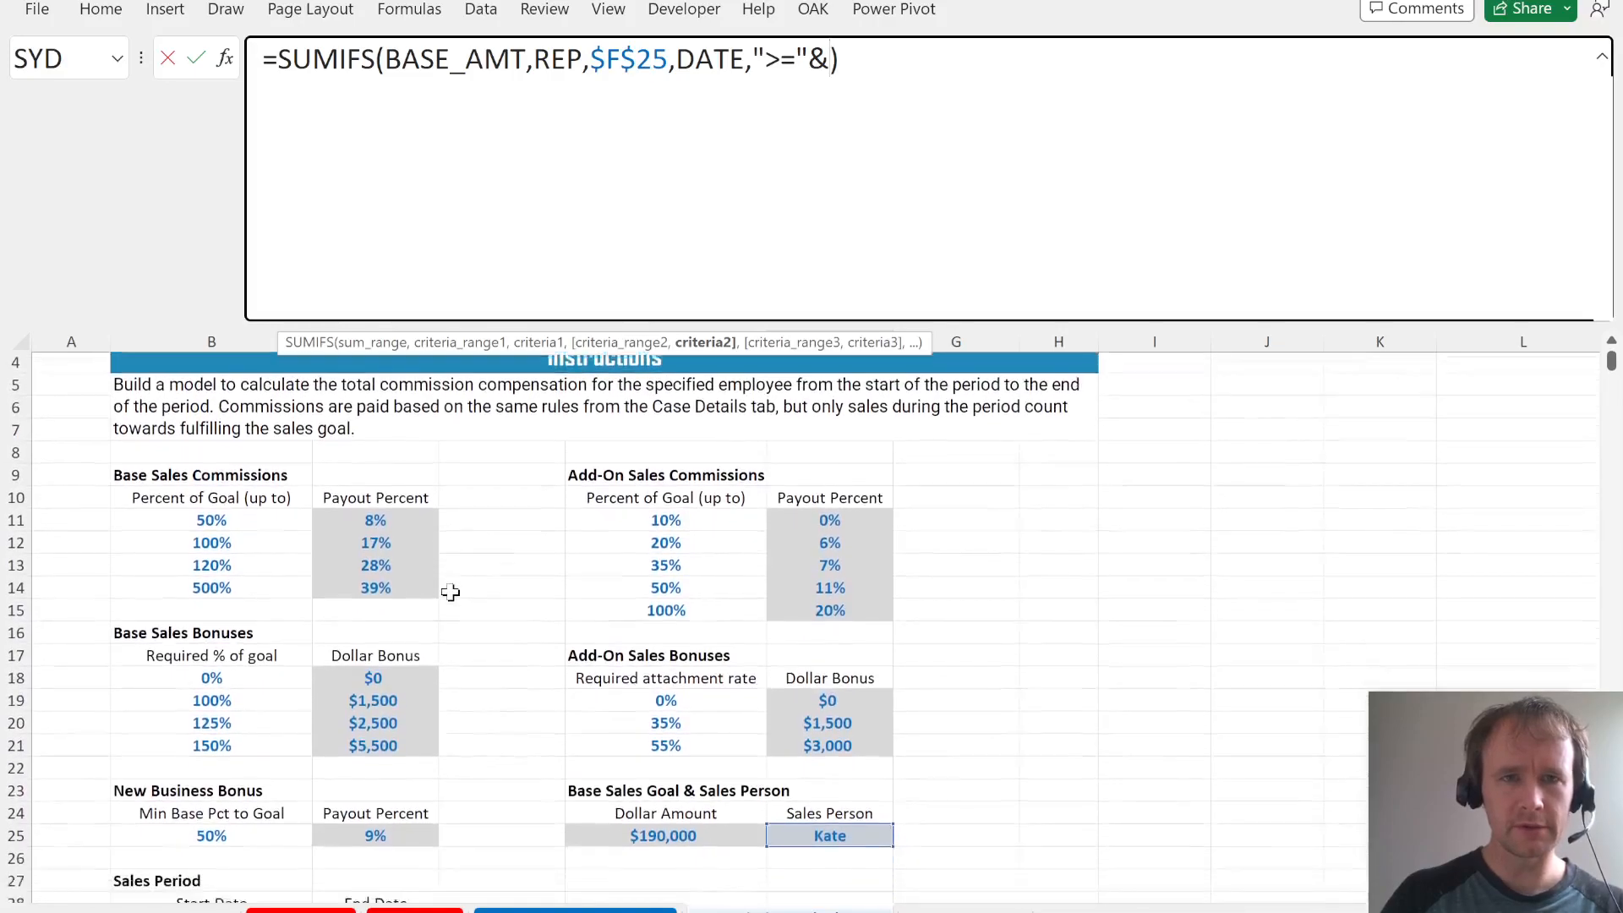
scroll(449, 592, "down", 5)
left_click(219, 556)
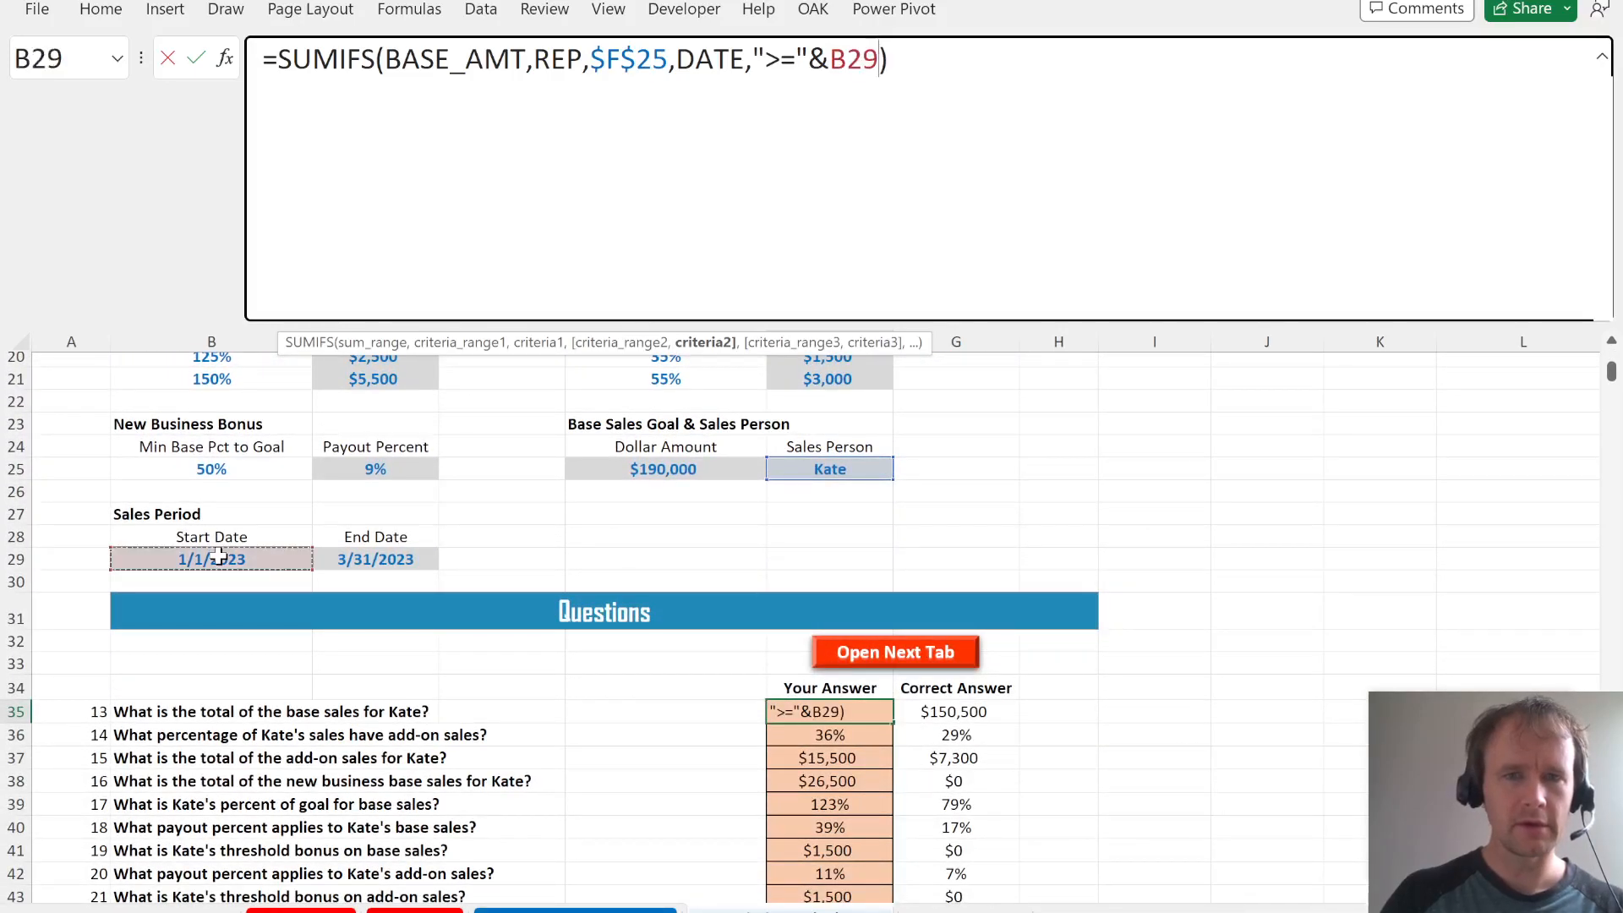
key("F4")
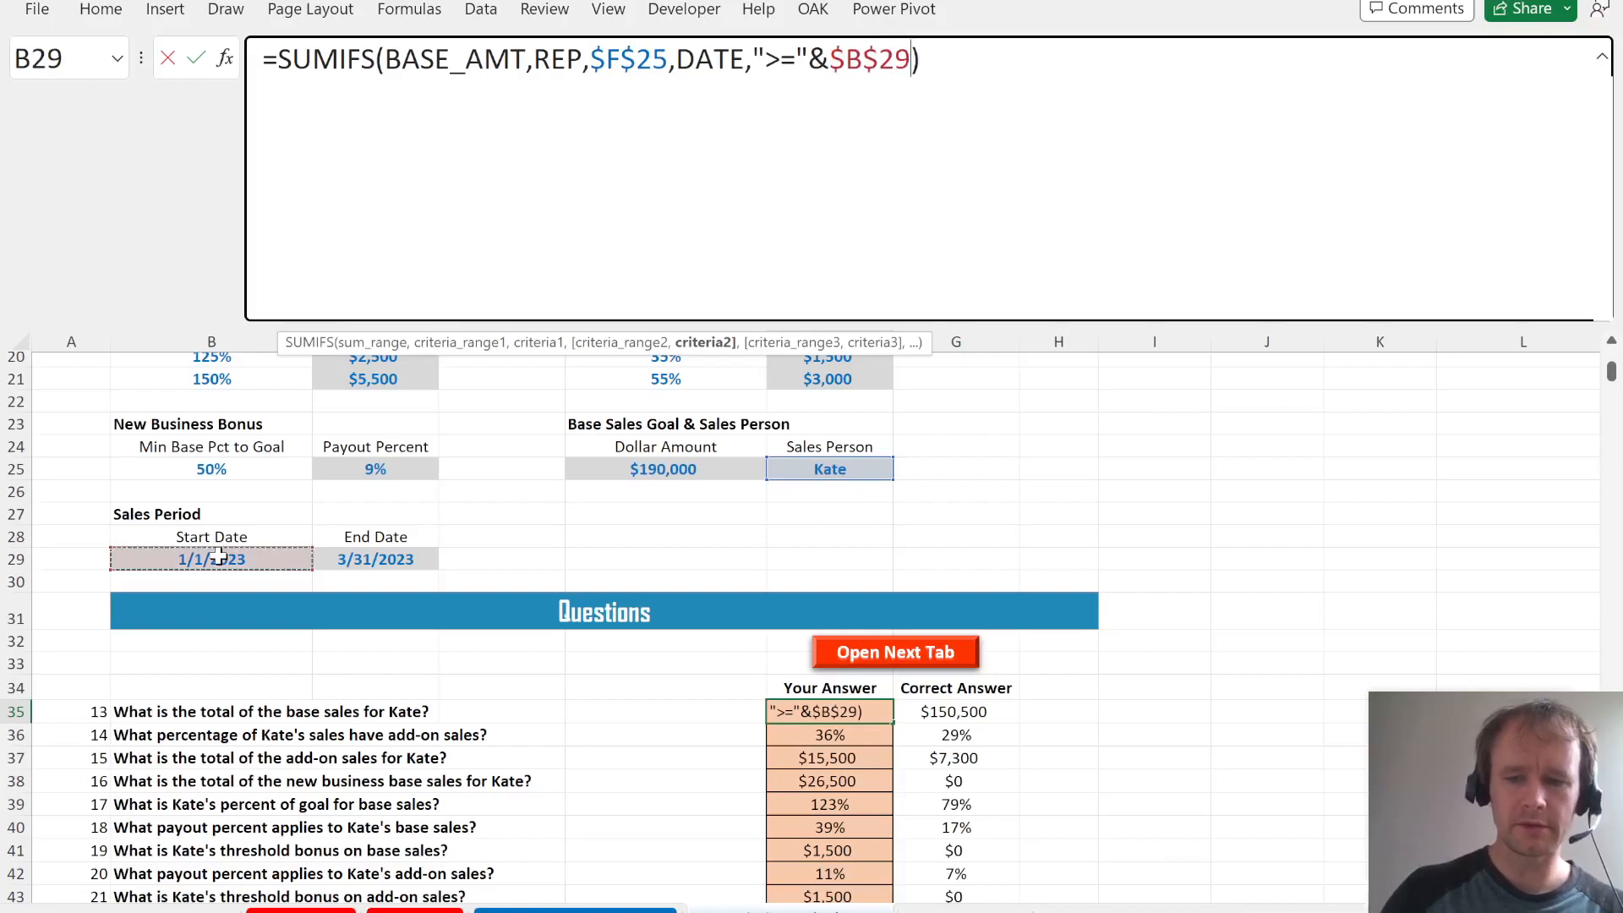
- Duplicate the date criterion in F35's SUMIFS and change the copy to the end-date condition DATE, "<="&$C$29
type(",")
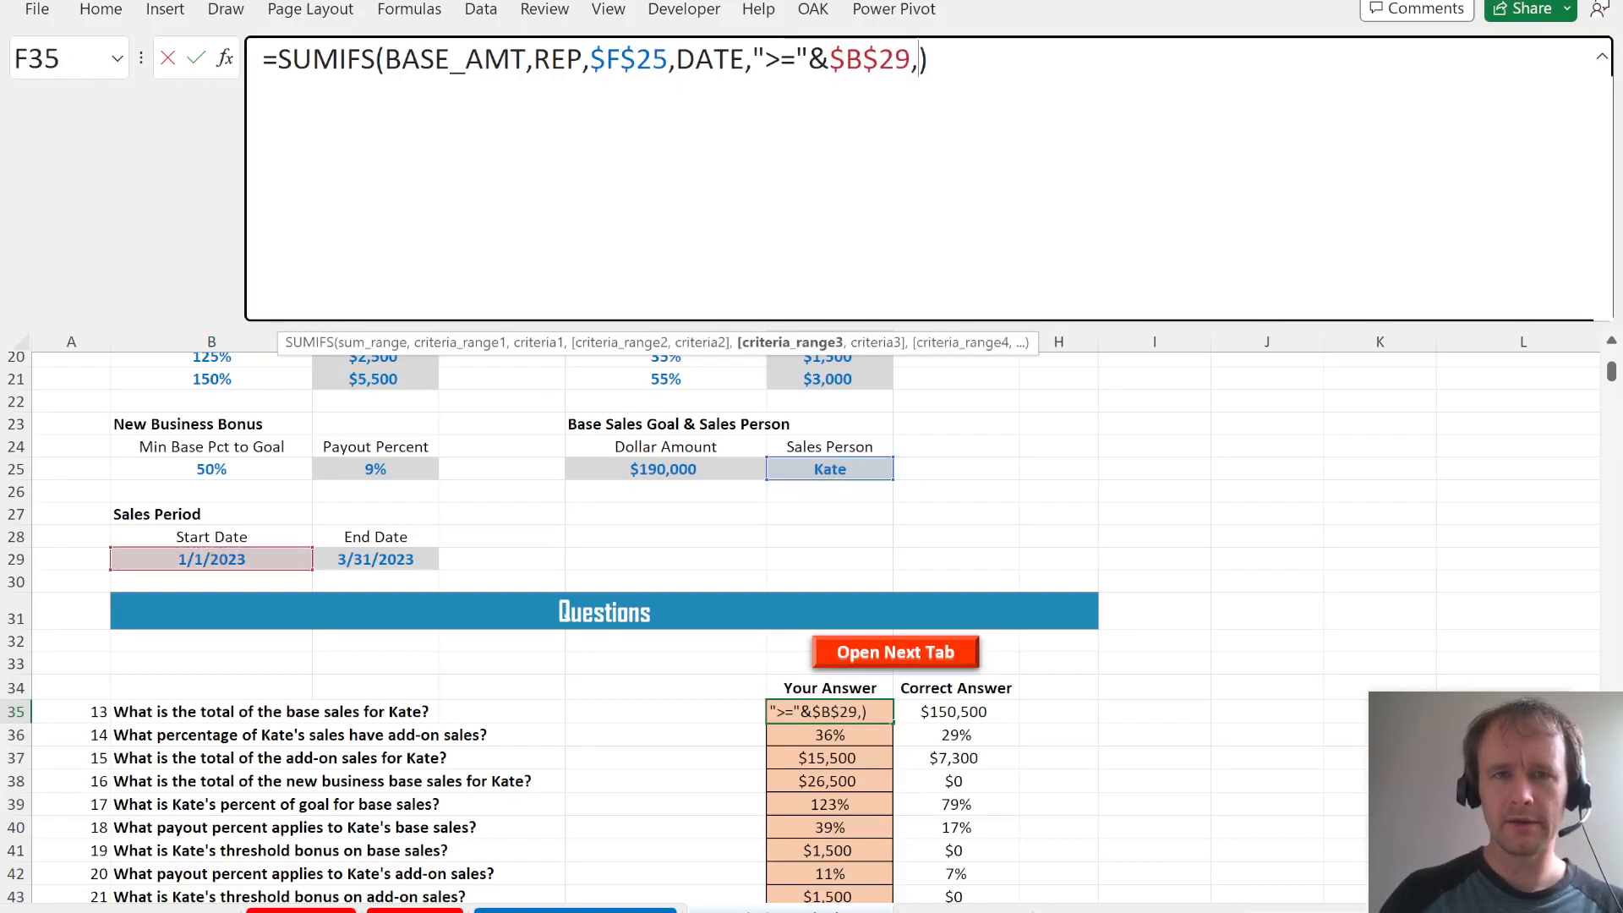
left_click(685, 59, "shift")
key("ctrl+c")
key("Right")
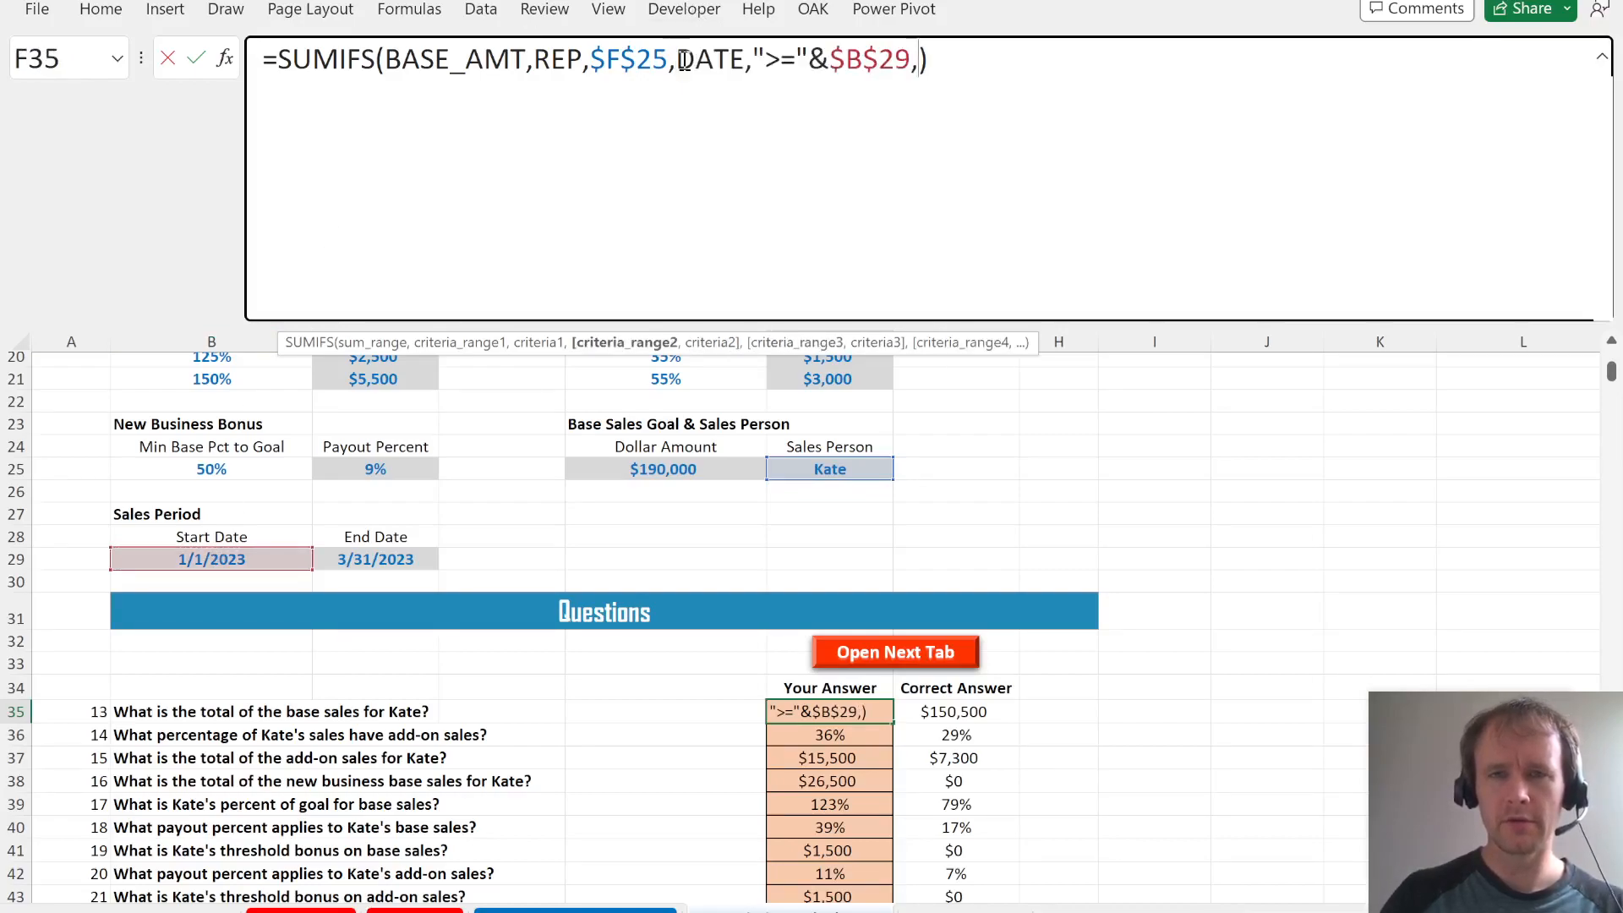
key("ctrl+v")
left_click(1024, 63)
key("BackSpace")
type("<")
left_click(1103, 59)
key("BackSpace")
type("c")
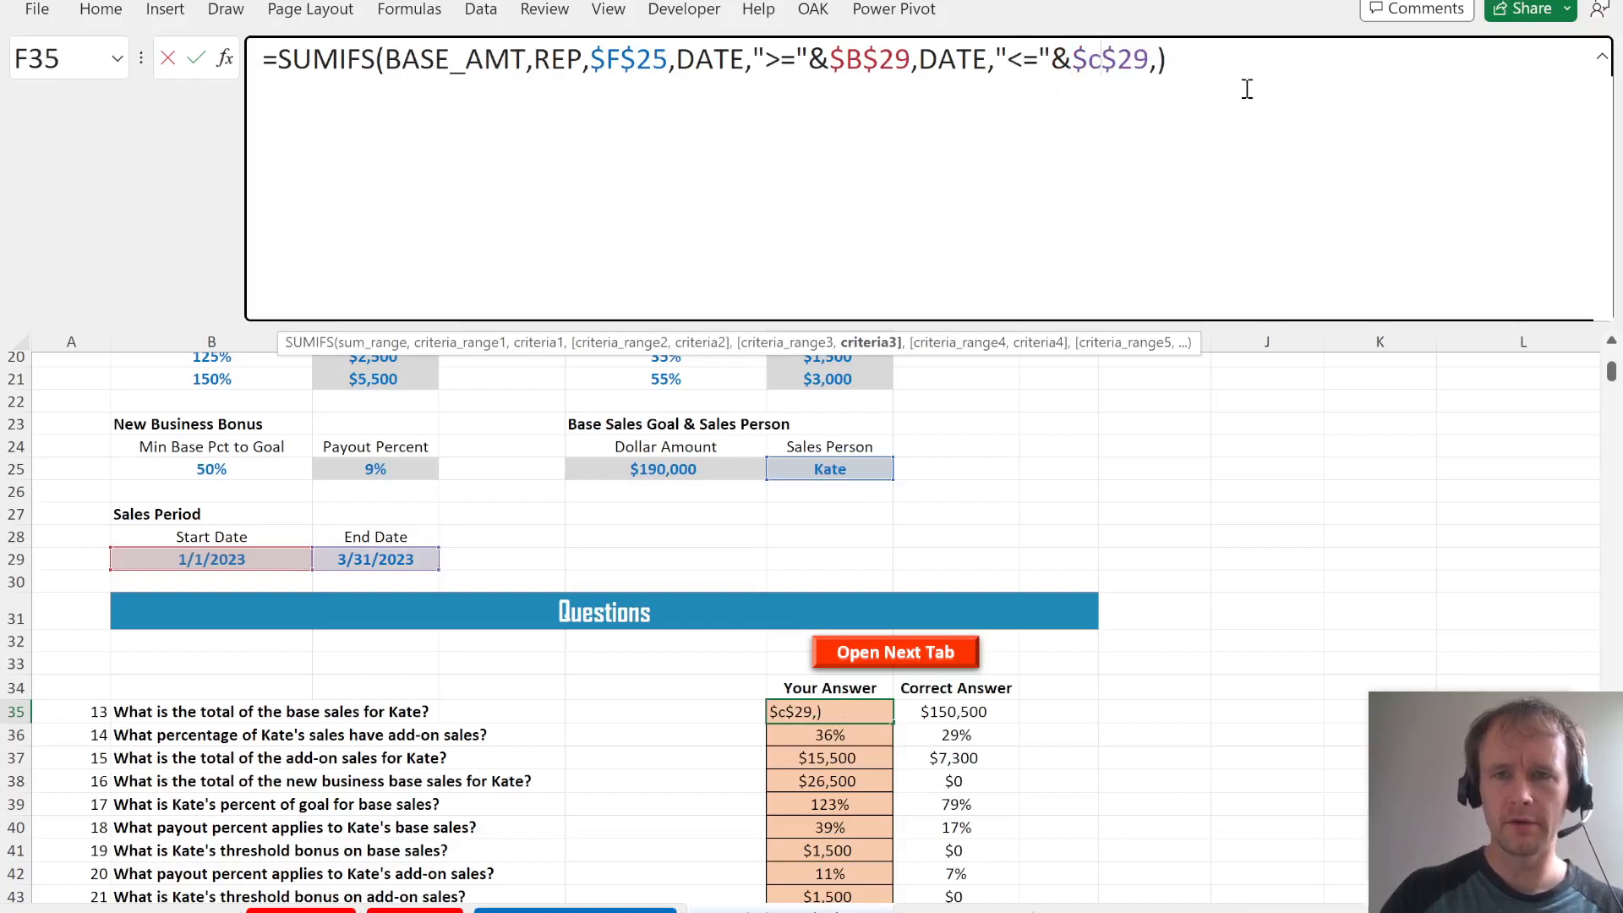
left_click(1162, 62)
key("BackSpace")
key("Return")
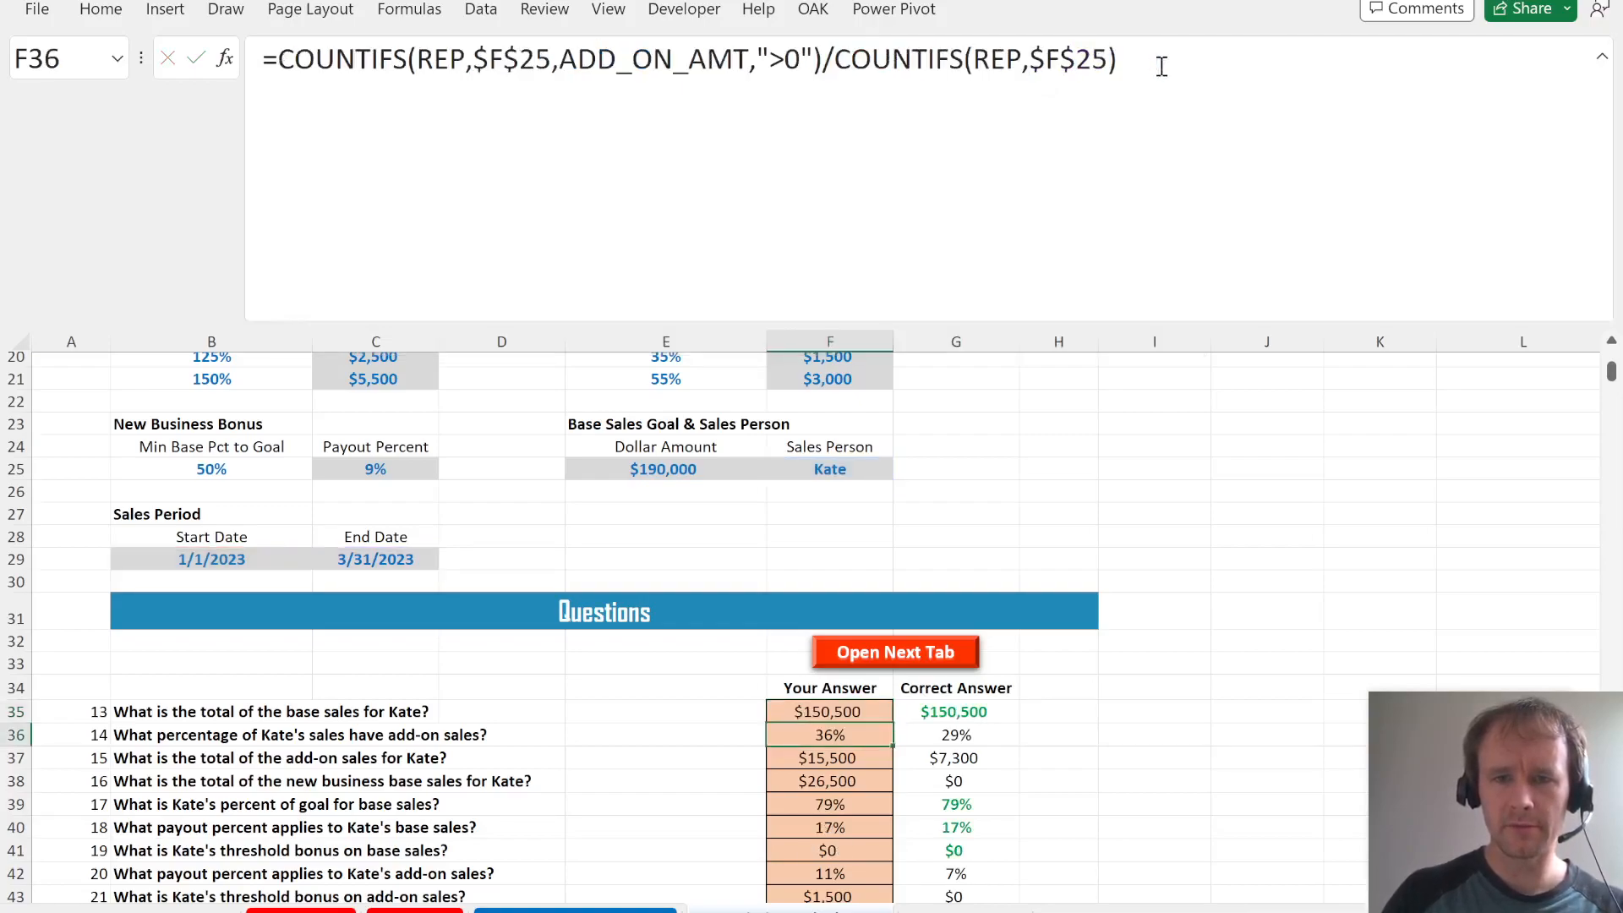
- Copy both date criteria from F35's formula and add them to the two COUNTIFS functions in F36
key("Up")
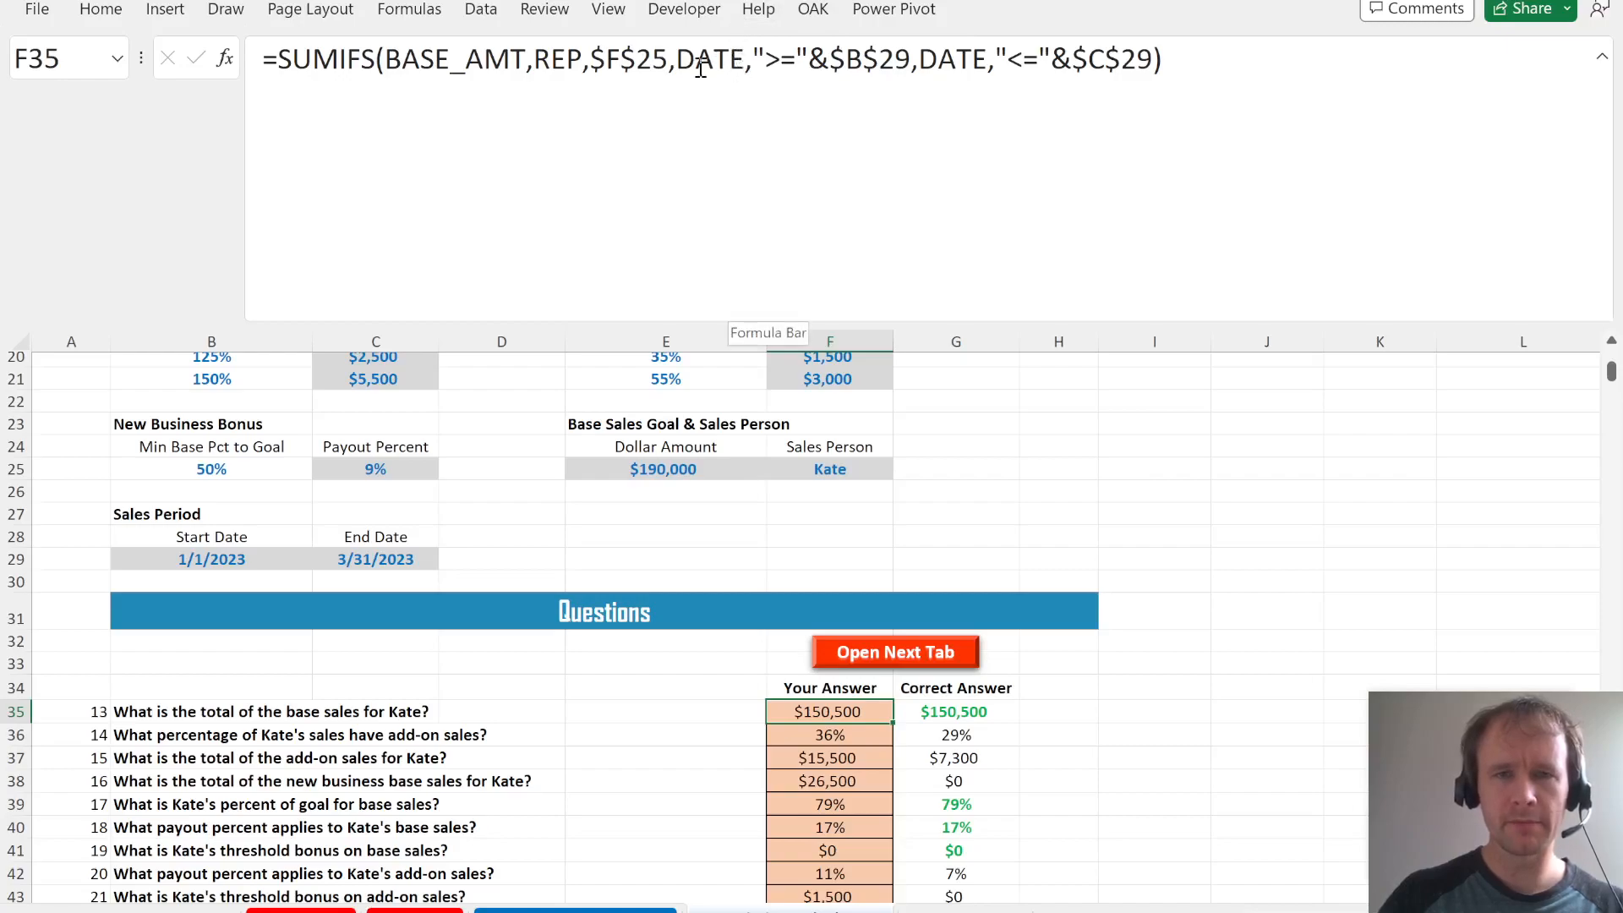
left_click_drag(671, 61, 1153, 72)
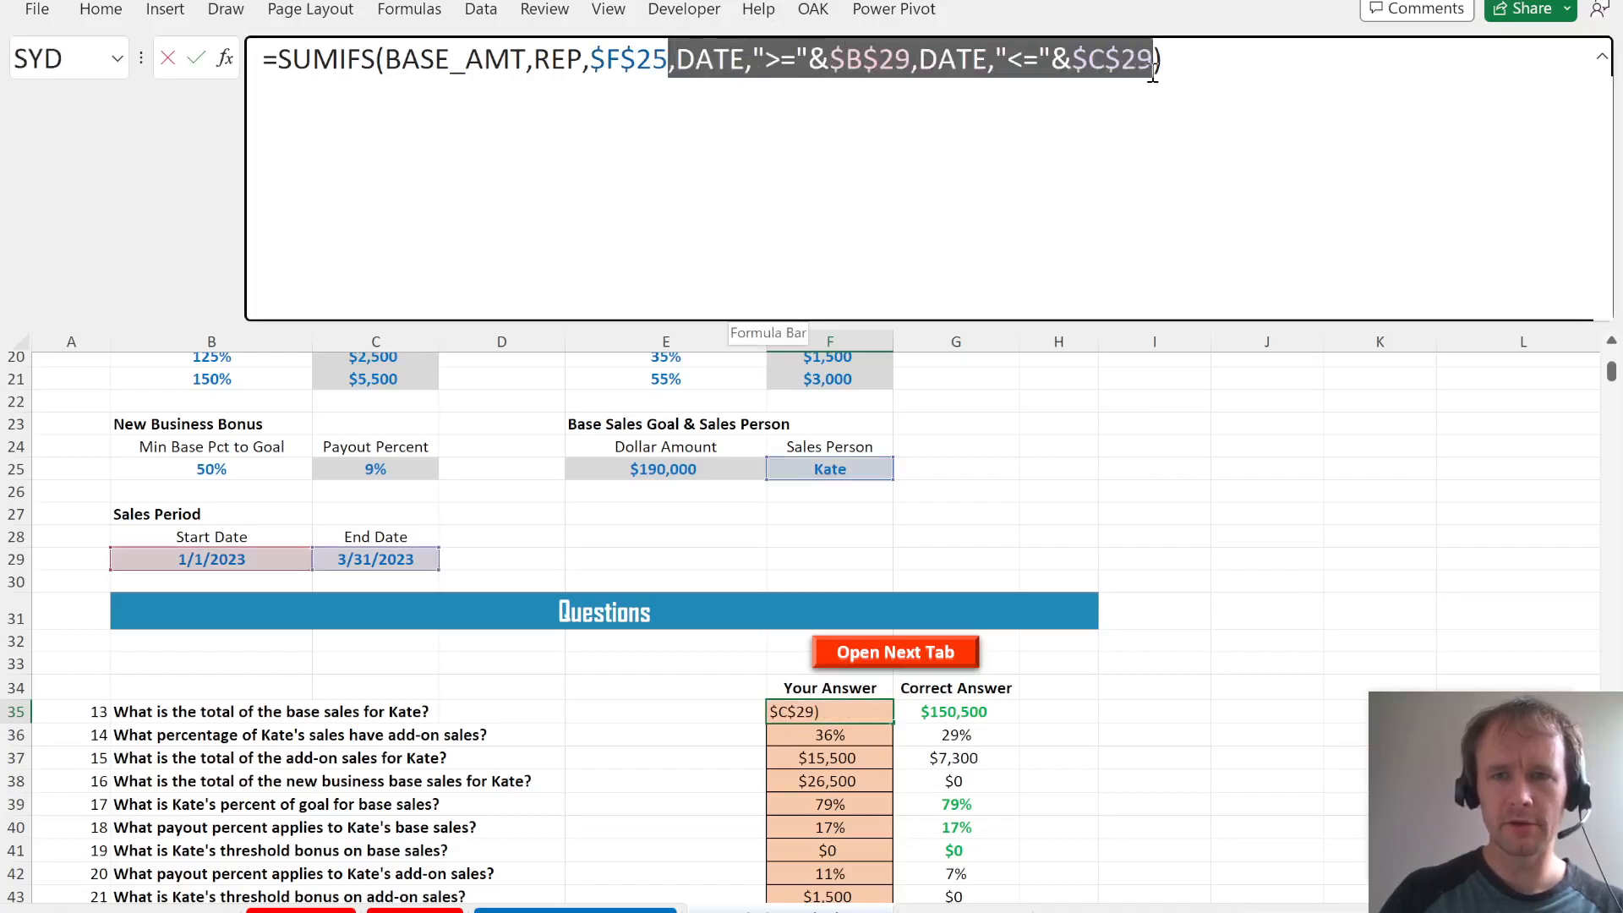
key("Return")
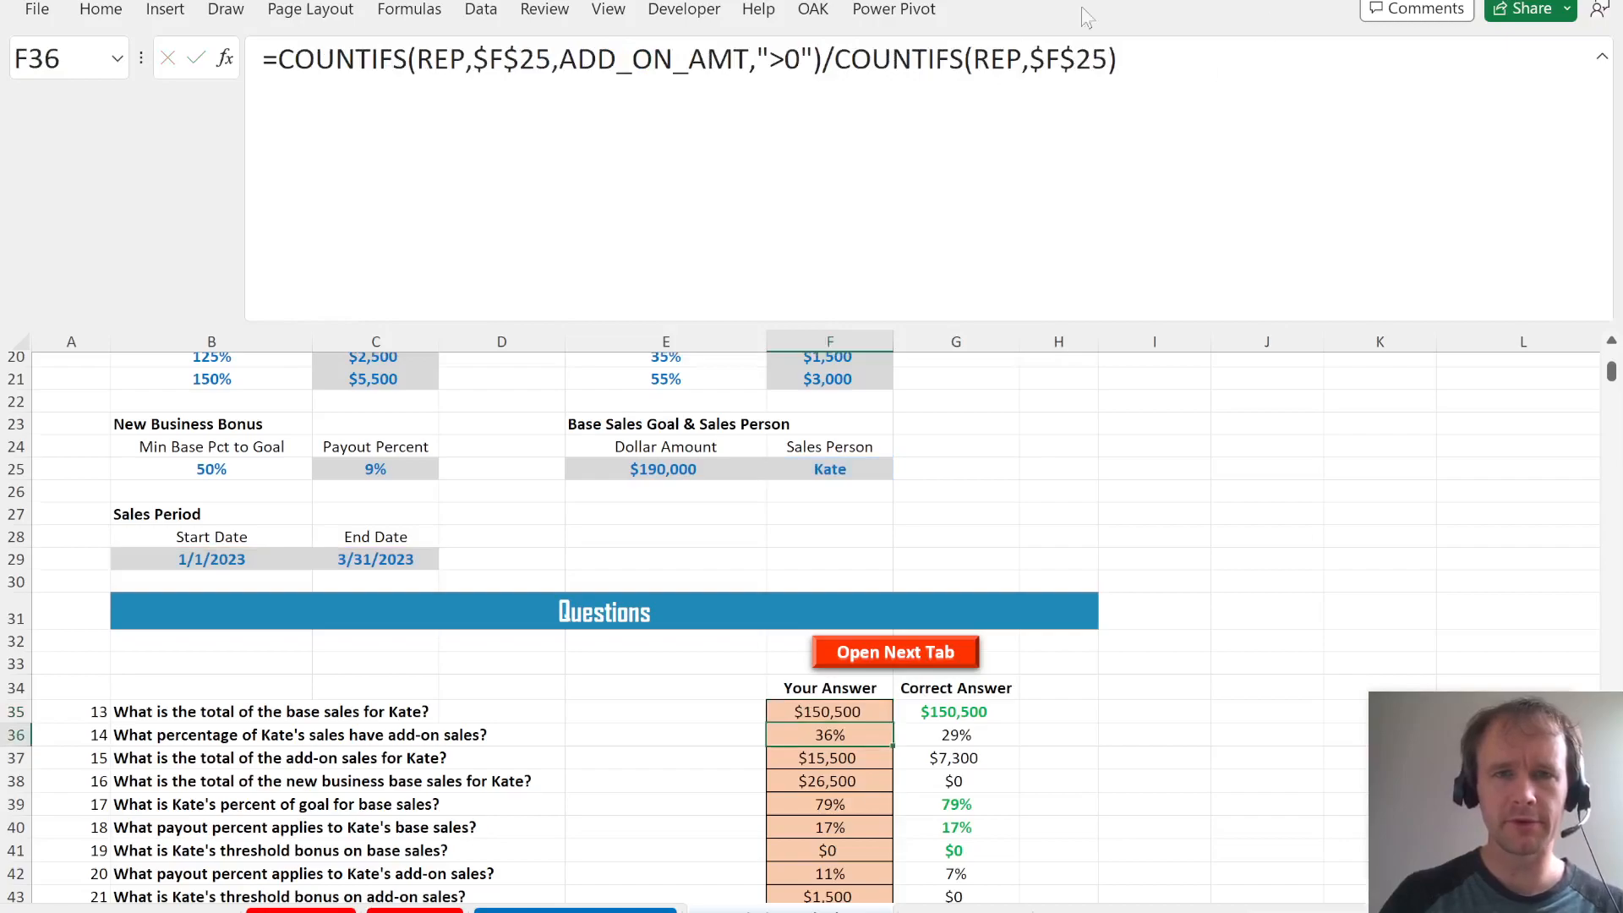
left_click(808, 58)
key("ctrl+v")
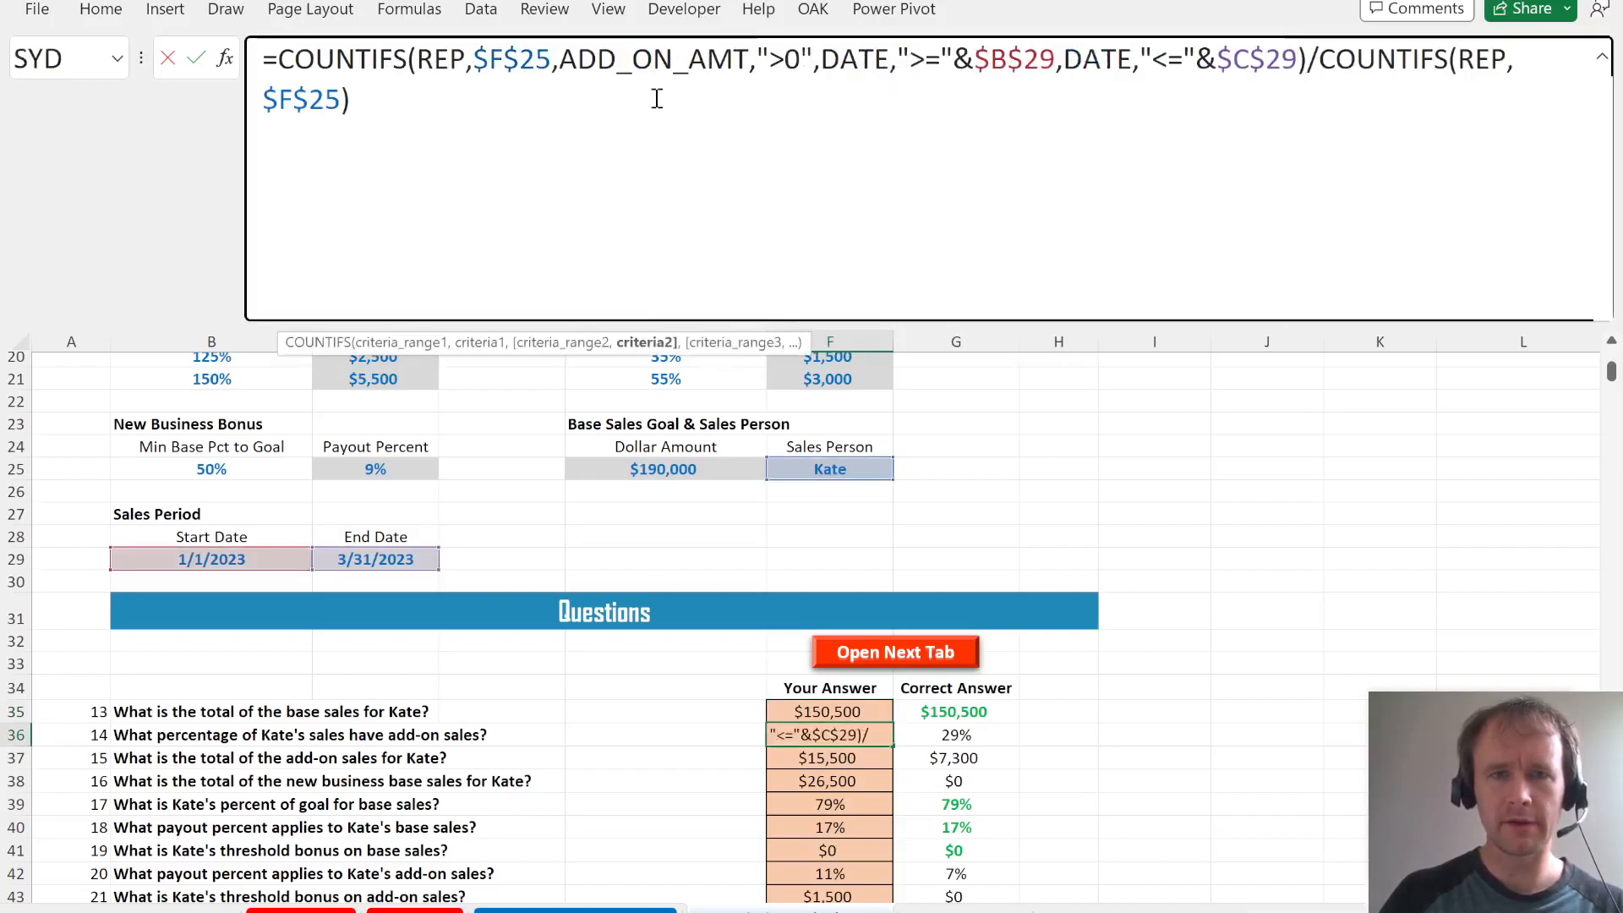
left_click(344, 98)
key("ctrl+v")
key("Return")
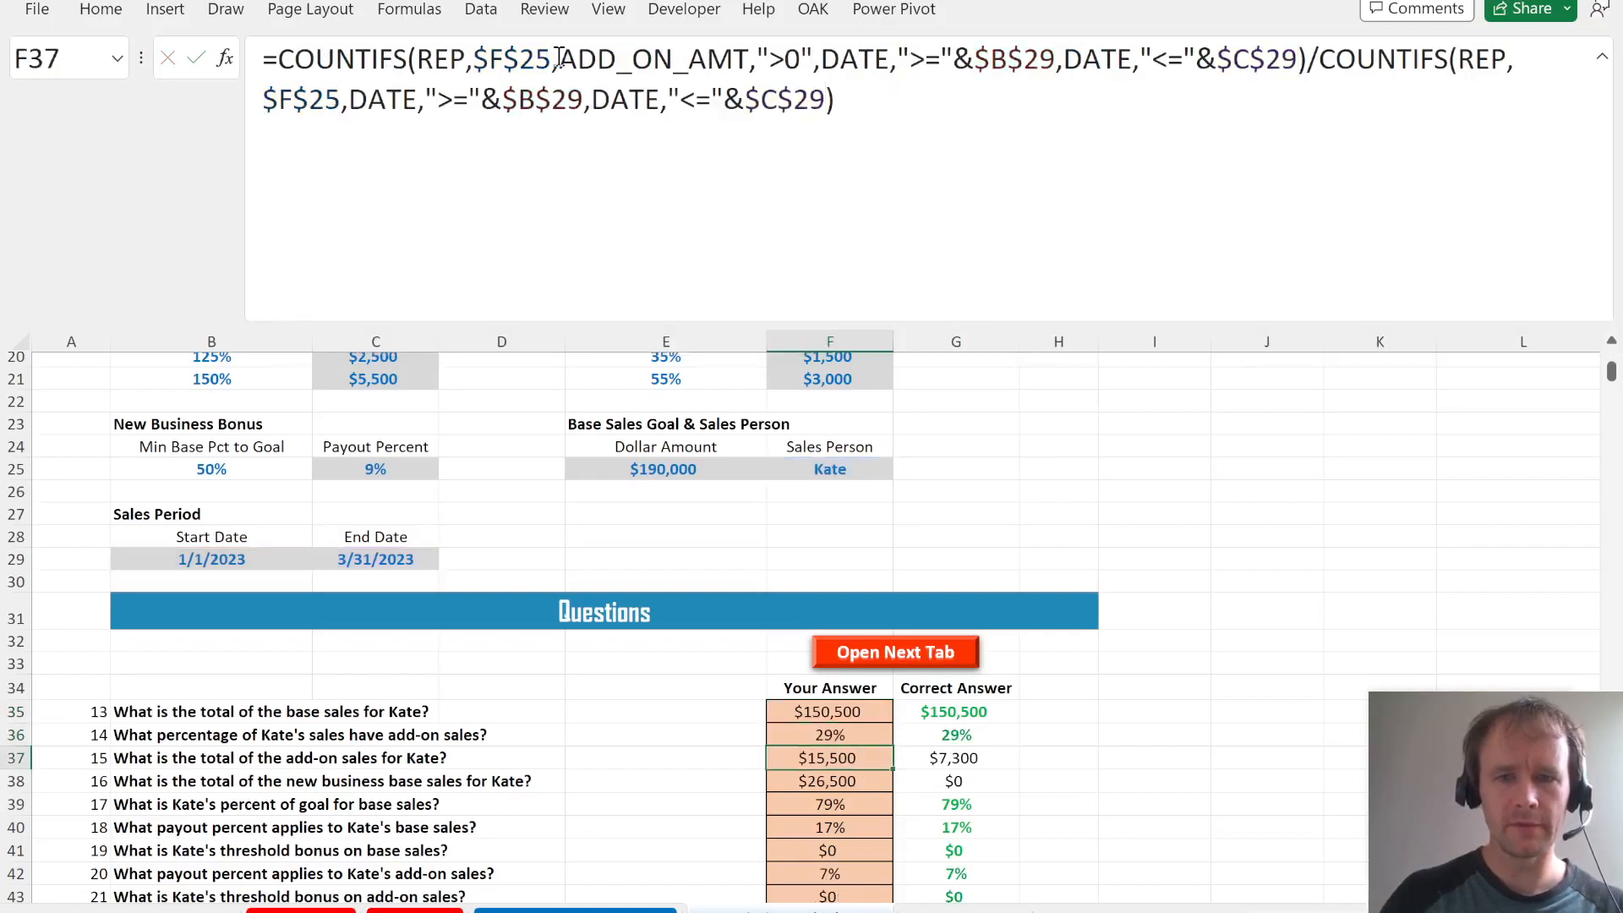
- Add the copied start- and end-date criteria to the SUMIFS formulas in F37 and F38, and dismiss the answer check message
left_click(721, 58)
key("ctrl+v")
key("Return")
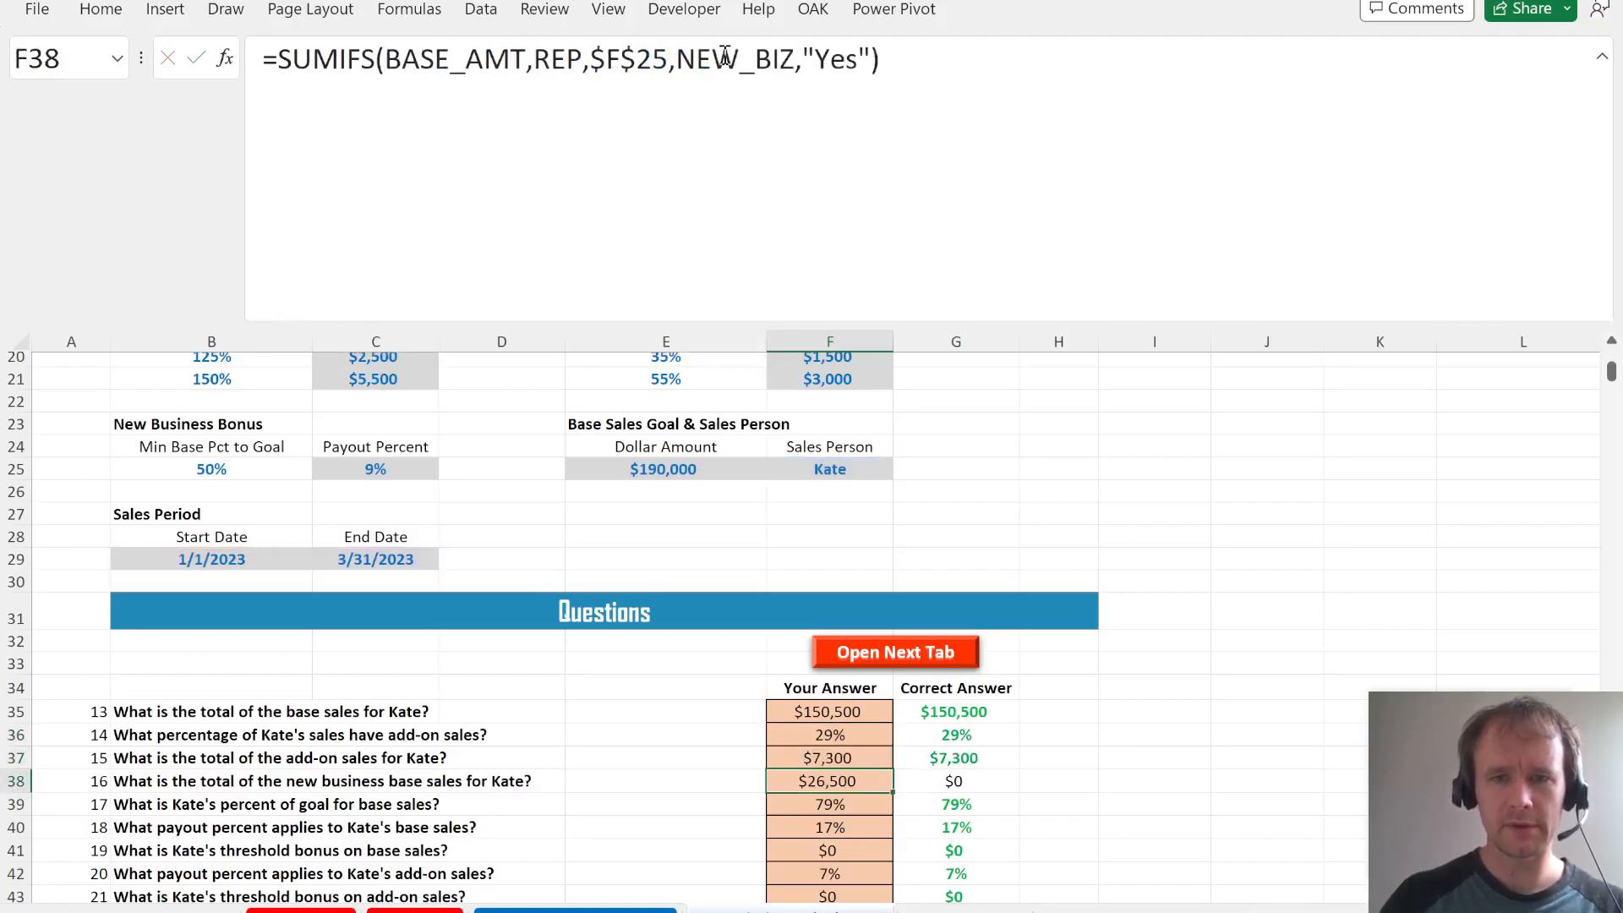
left_click(871, 58)
key("ctrl+v")
key("Return")
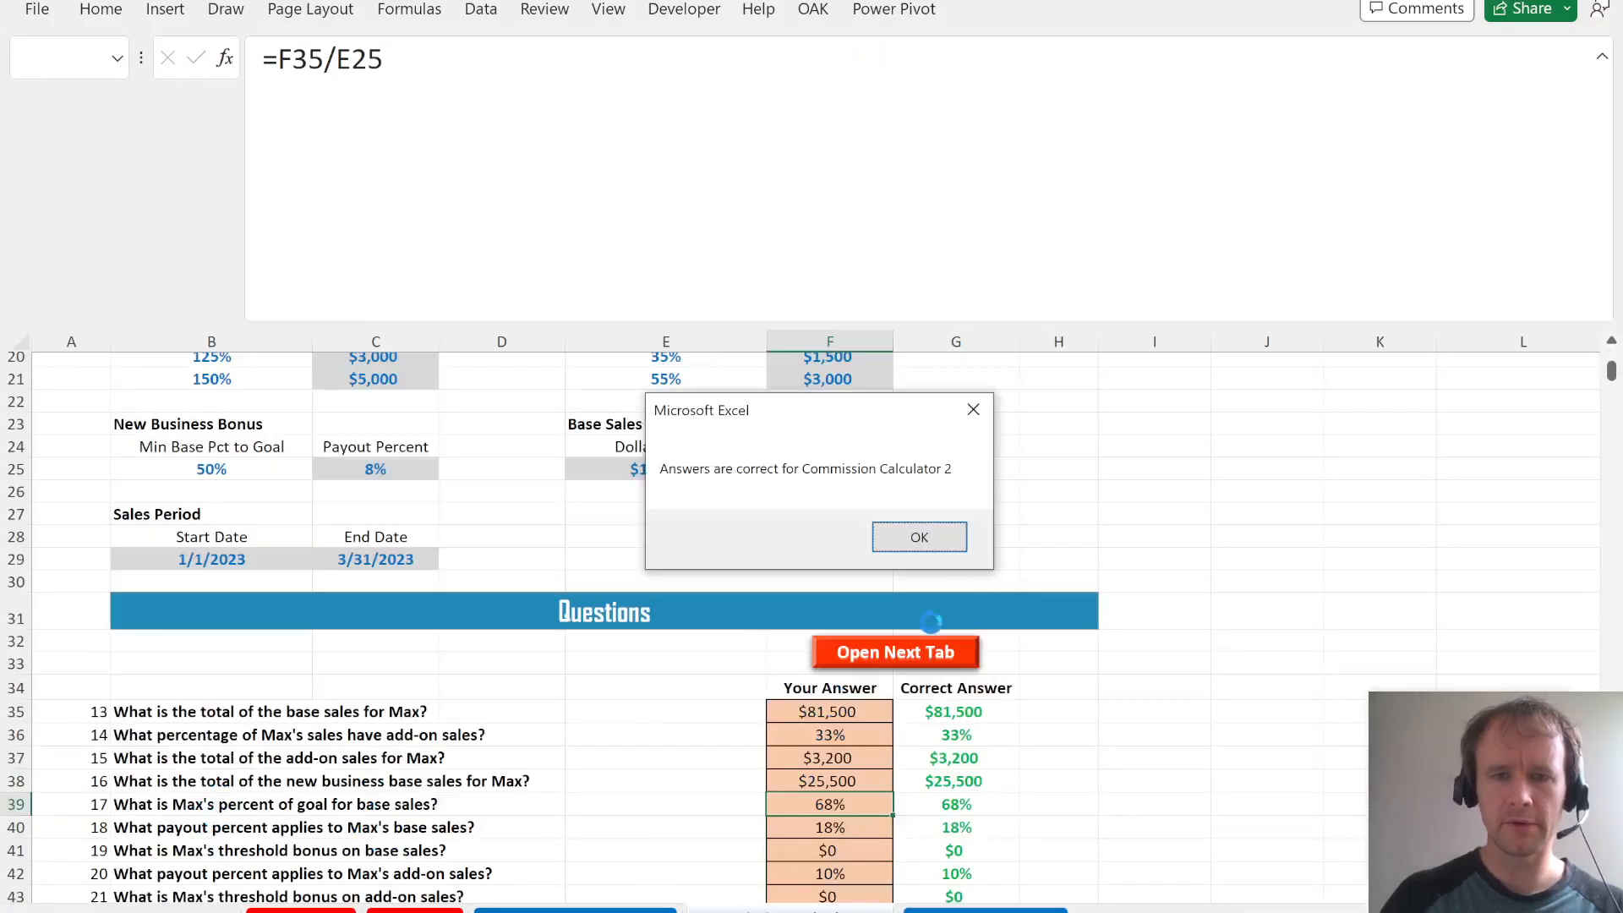
left_click(921, 540)
- Review the remaining answer formulas from F40 down to F46
key("Down")
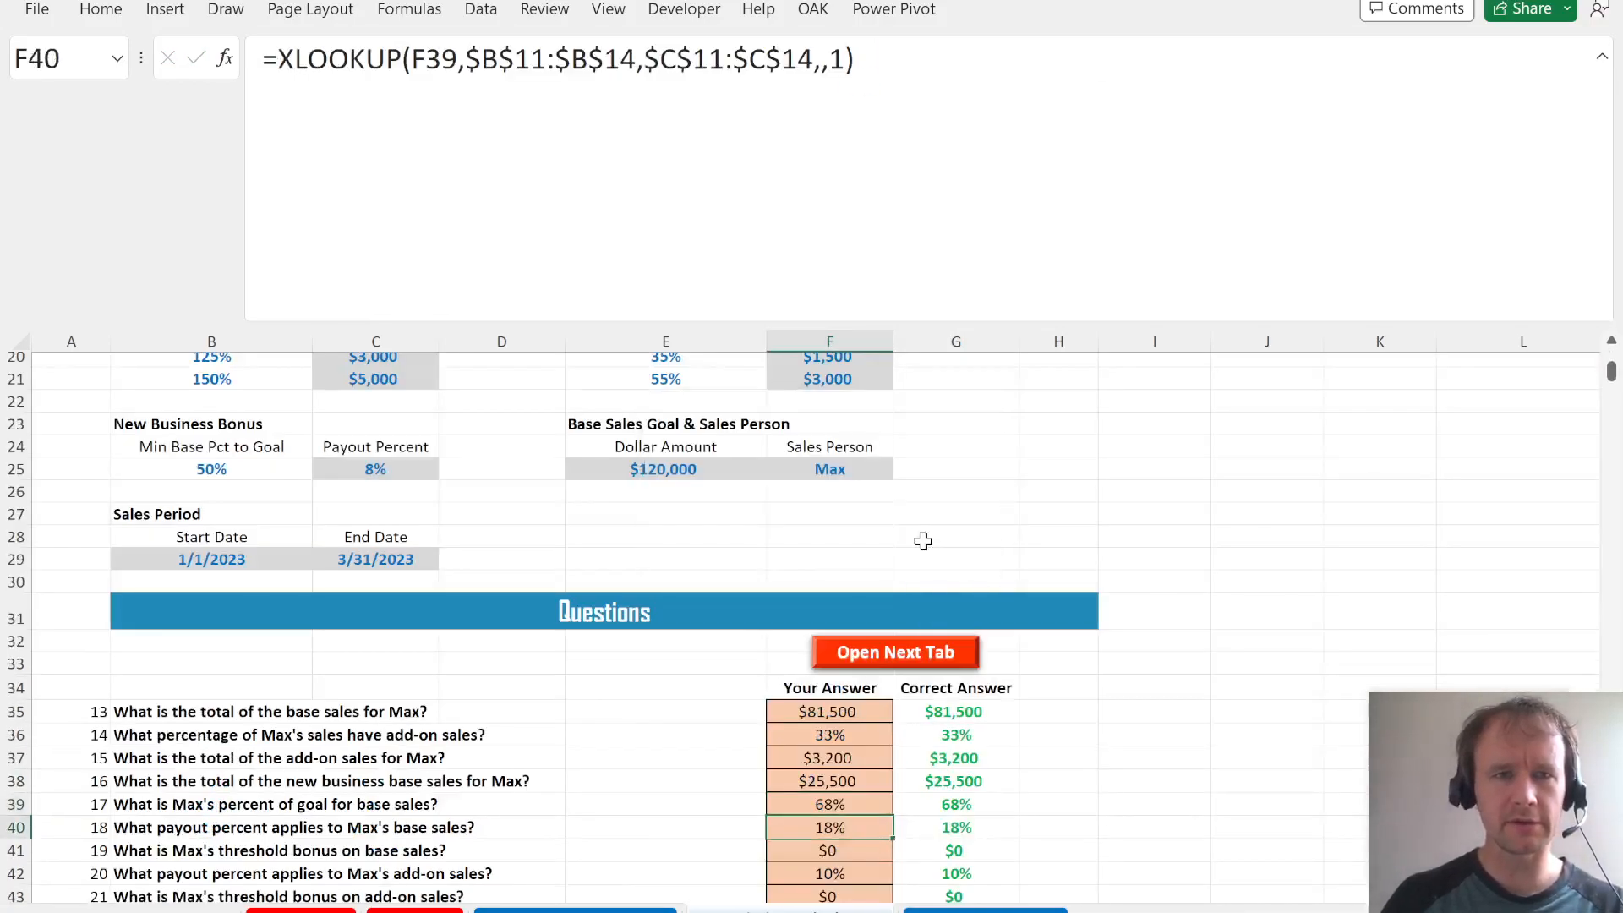
key("Down")
key("Down")
key("Down")
key("Down")
key("Down")
key("Down")
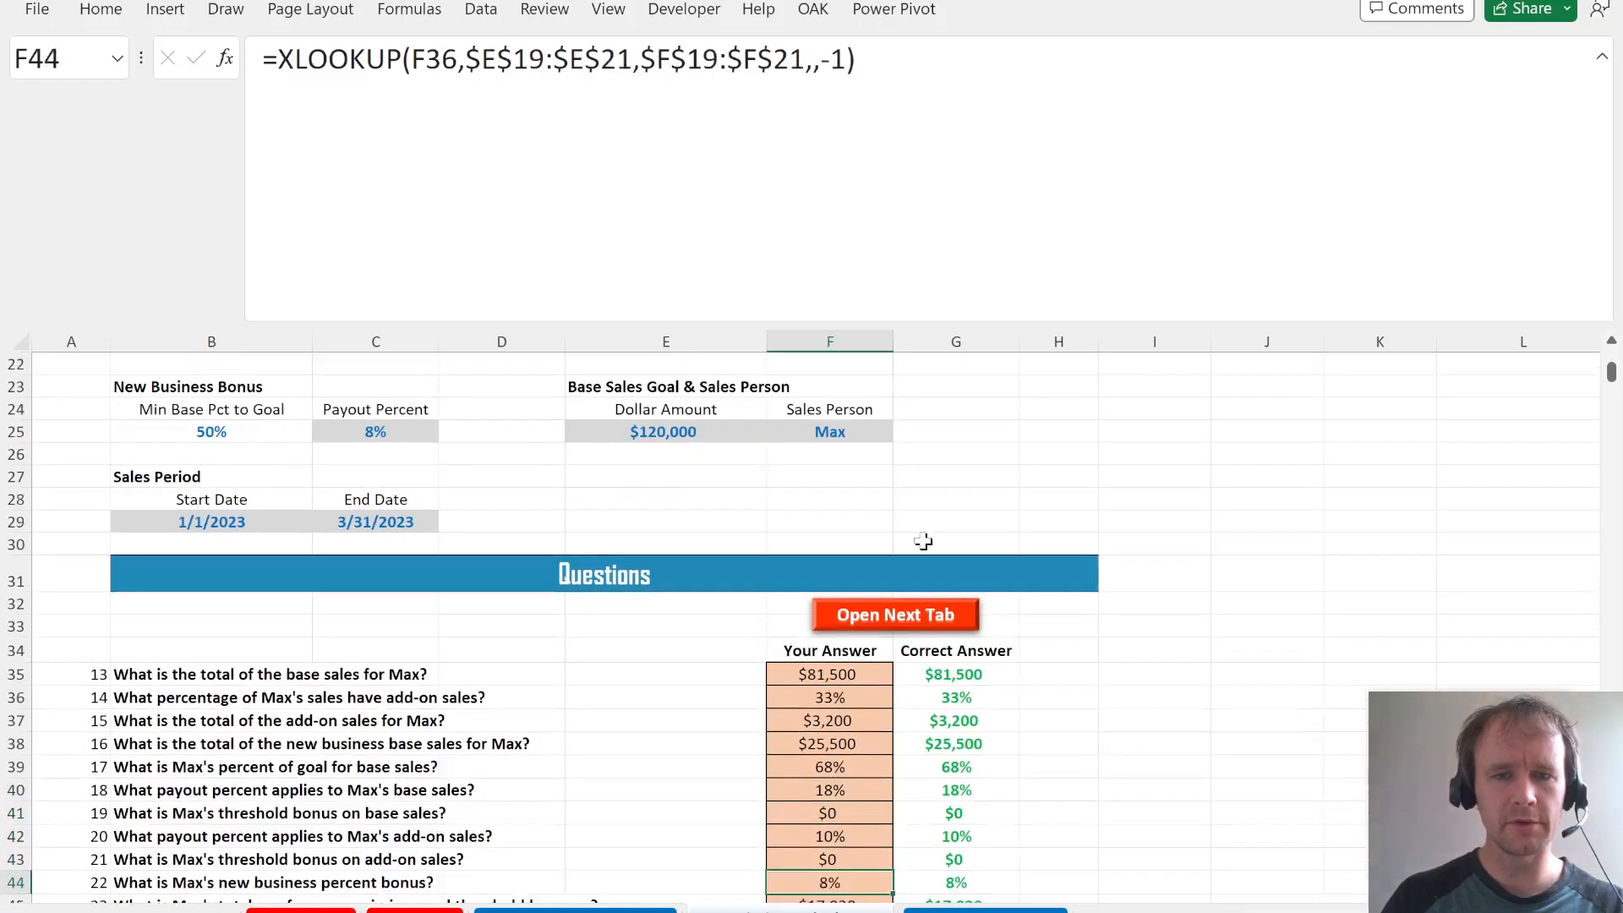
key("Down")
key("Down")
key("ctrl+Up")
key("ctrl+Up")
- Open the following calculator sheet and review its commission inputs and questions 25 to 27
key("ctrl+Page_Down")
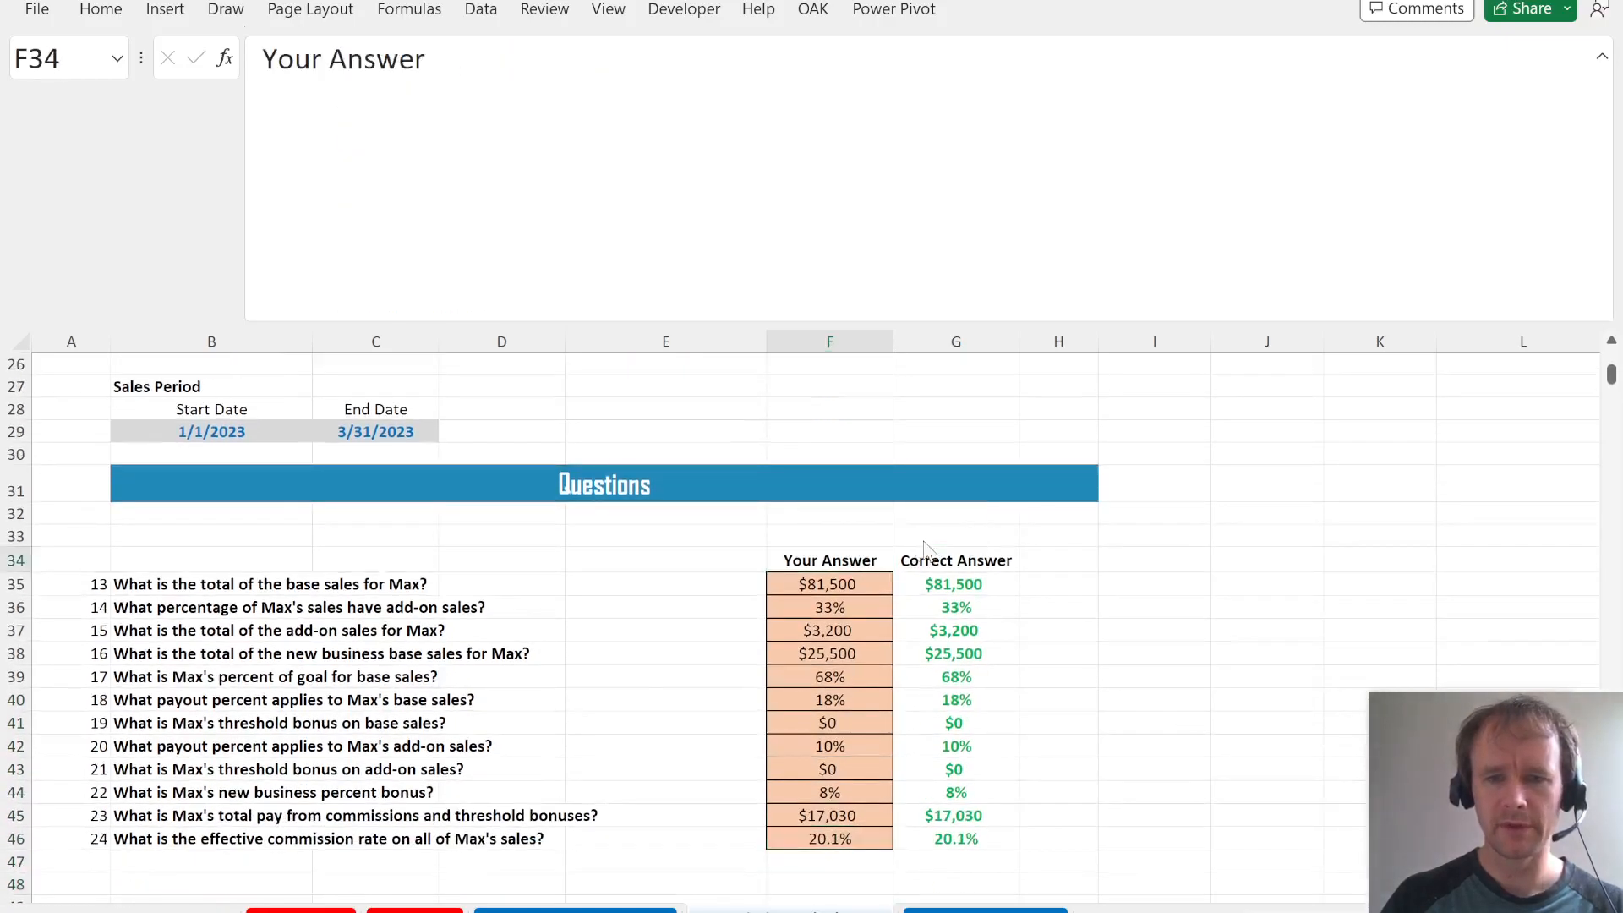
scroll(944, 707, "down", 9)
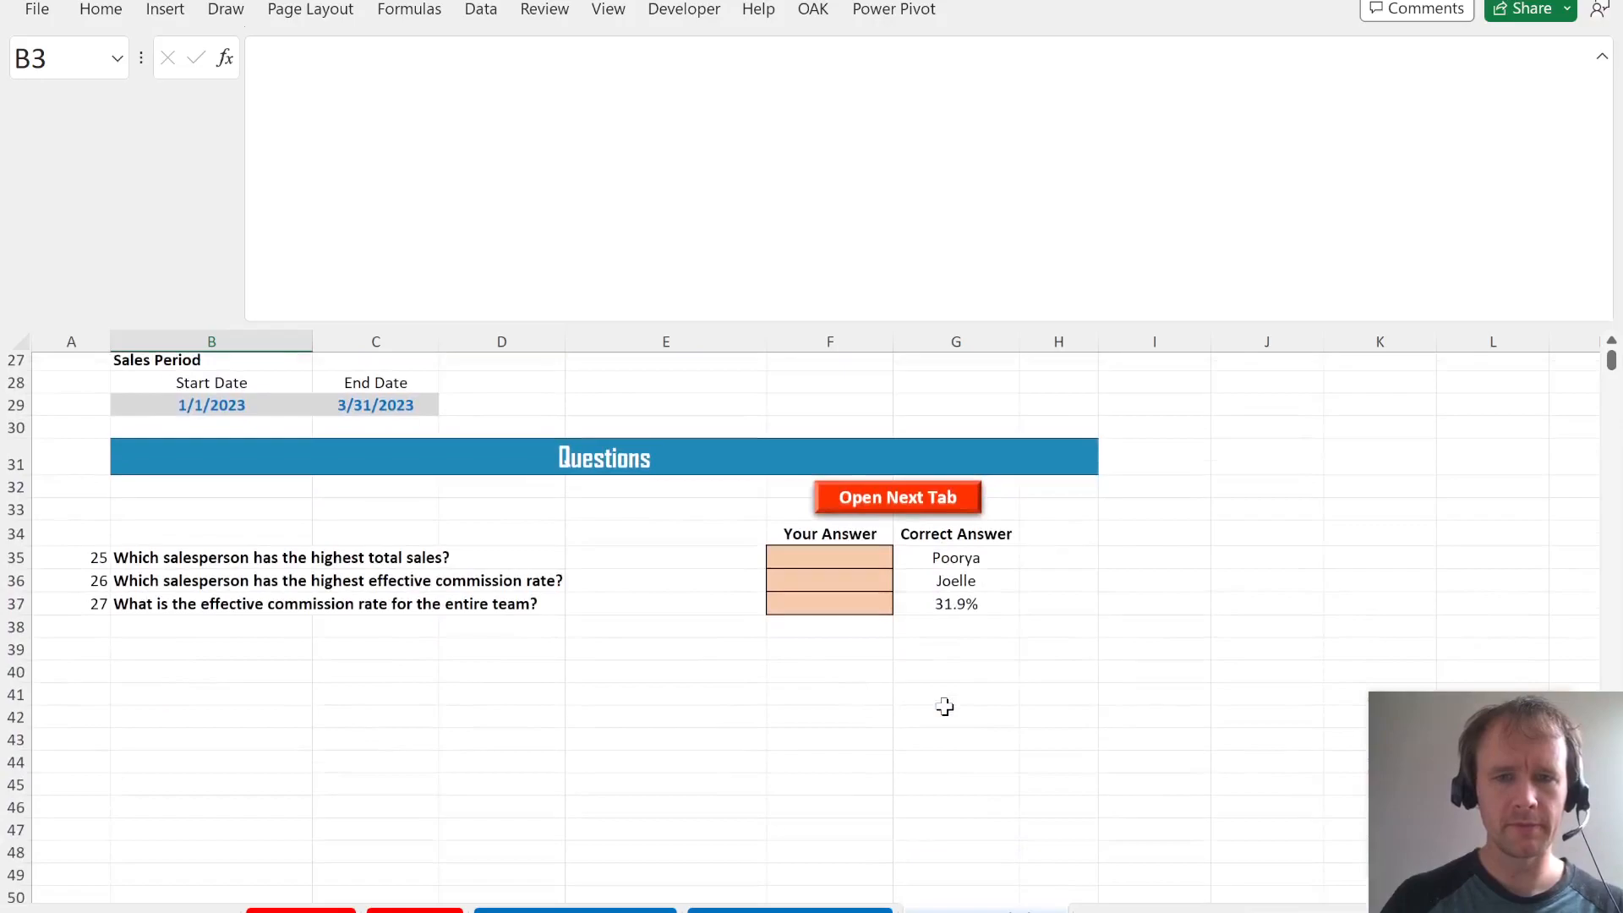
scroll(944, 707, "up", 6)
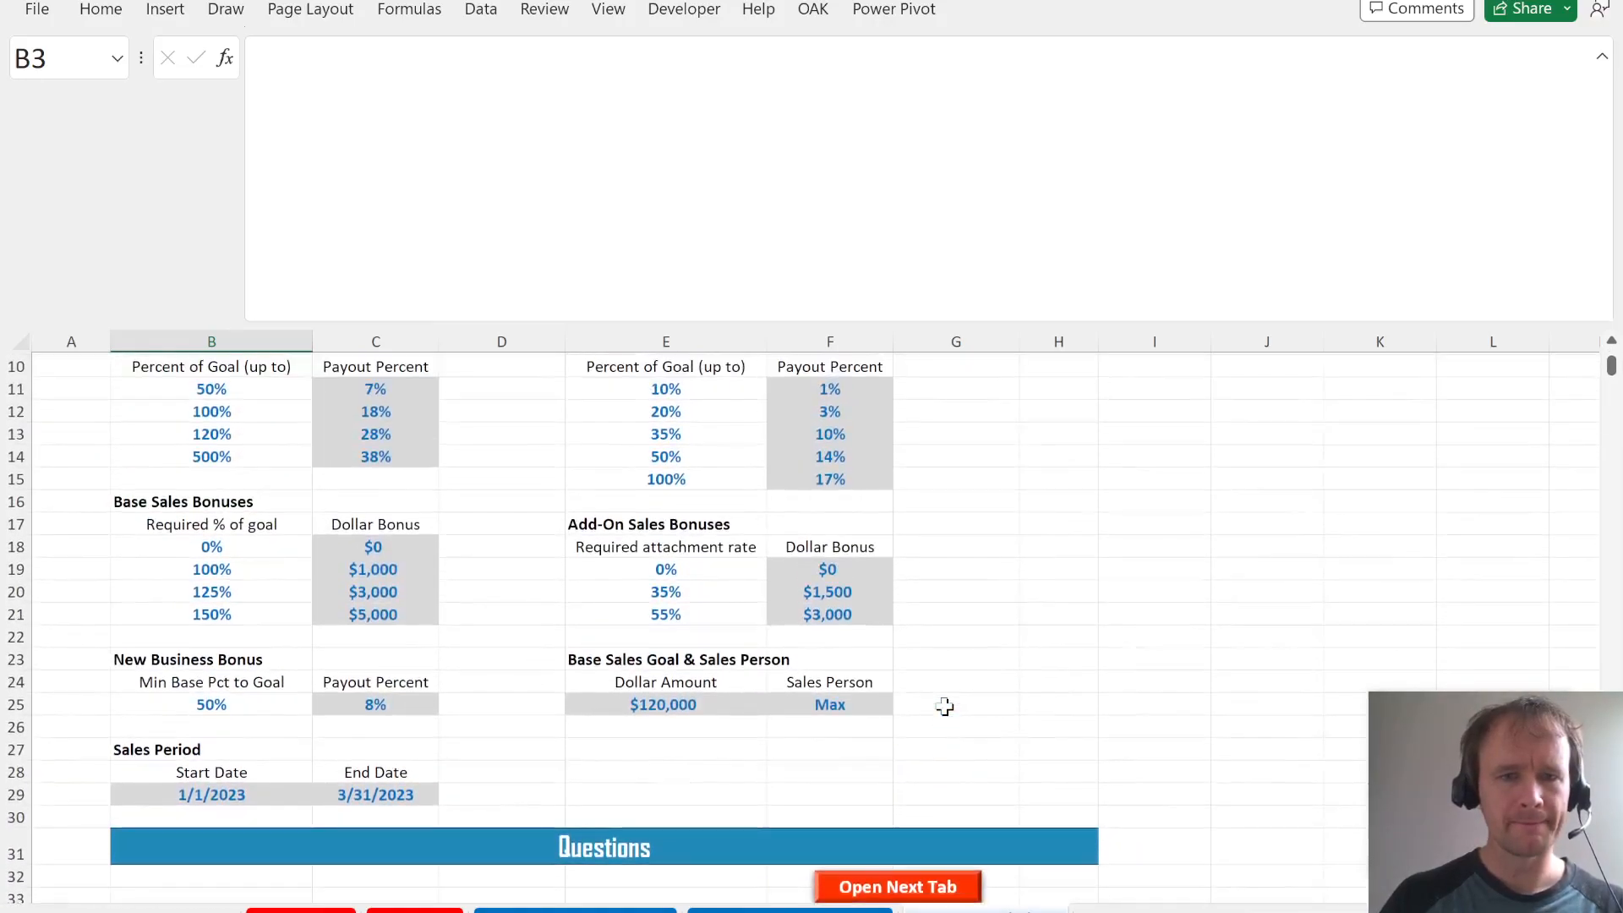
scroll(945, 707, "up", 1)
- Regenerate the case's random values, acknowledge the update message, and view the refreshed inputs and questions 25 to 27
key("ctrl+shift+r")
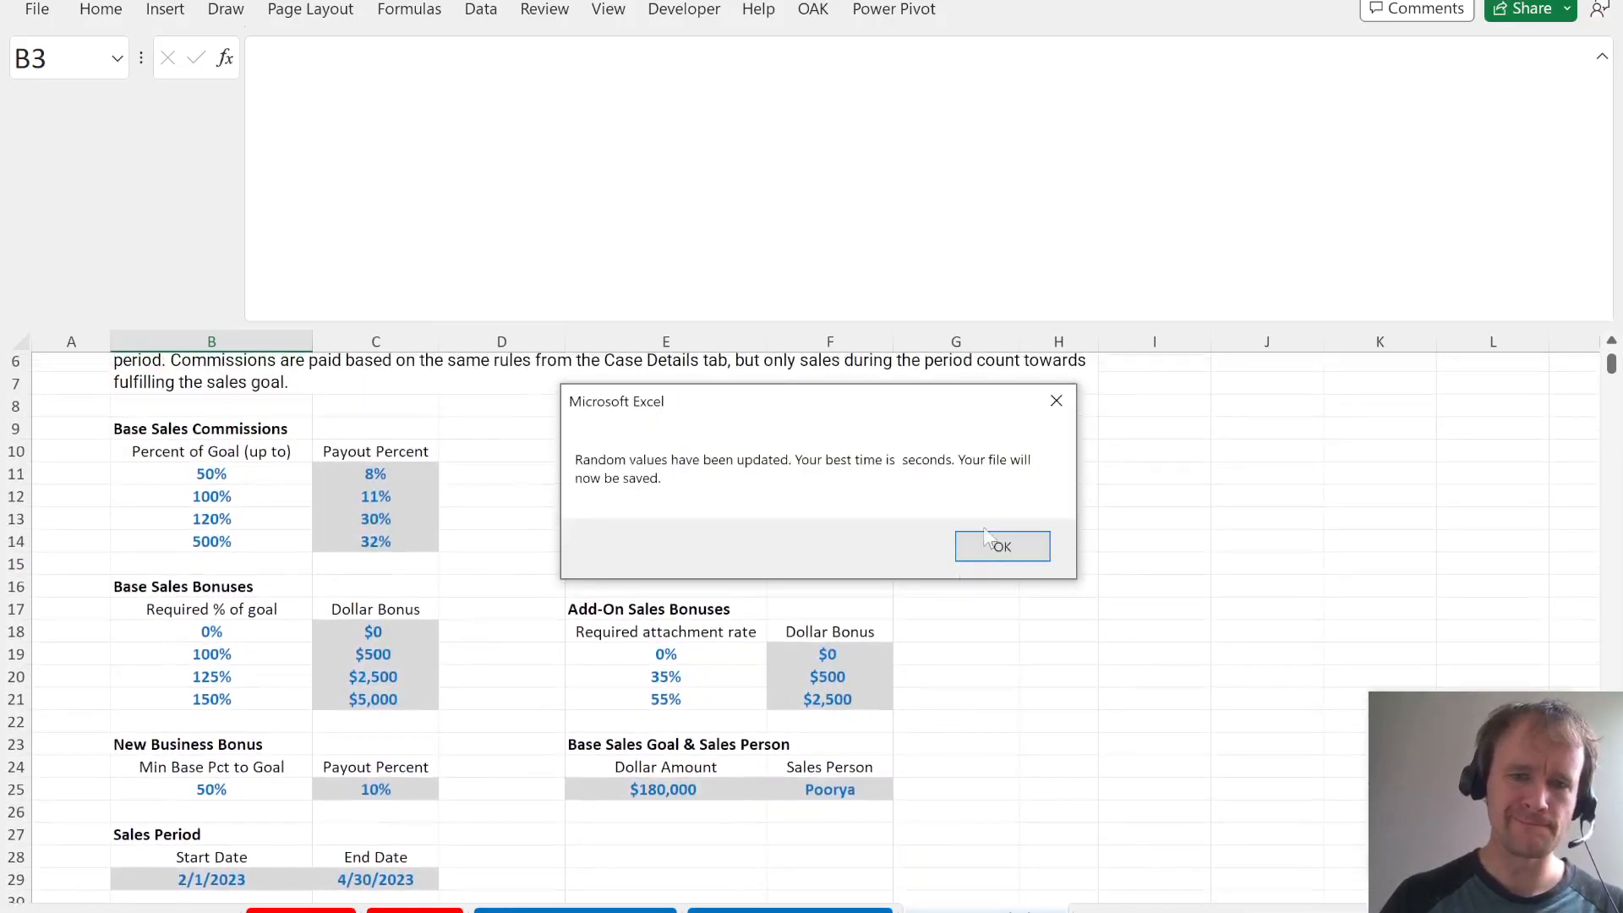
left_click(1014, 559)
scroll(951, 681, "down", 1)
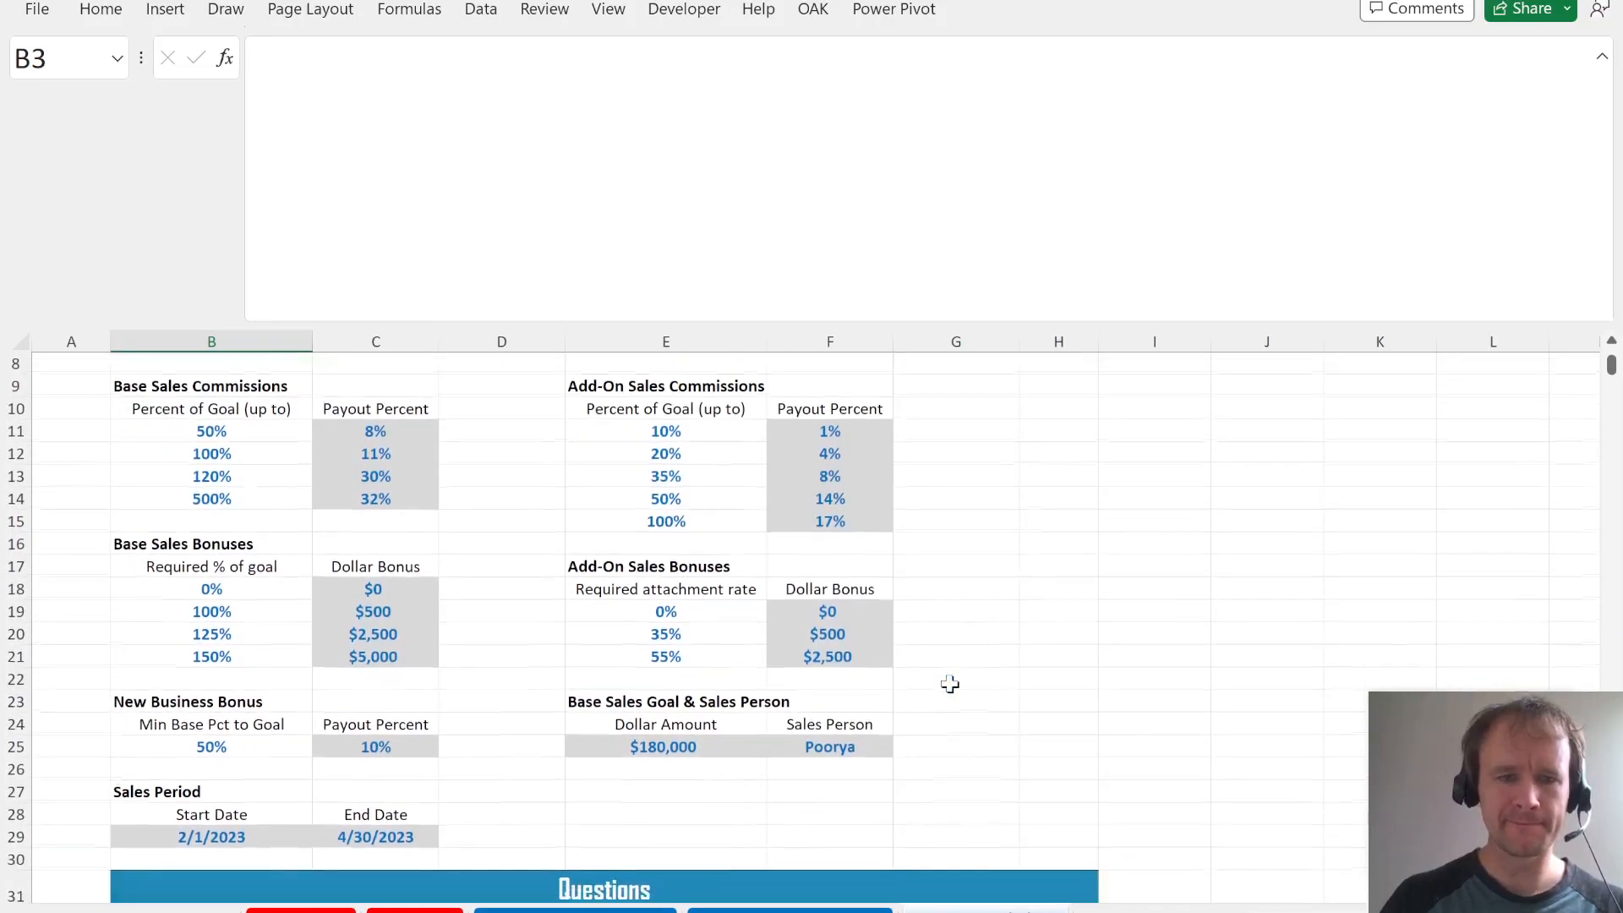
scroll(950, 683, "down", 3)
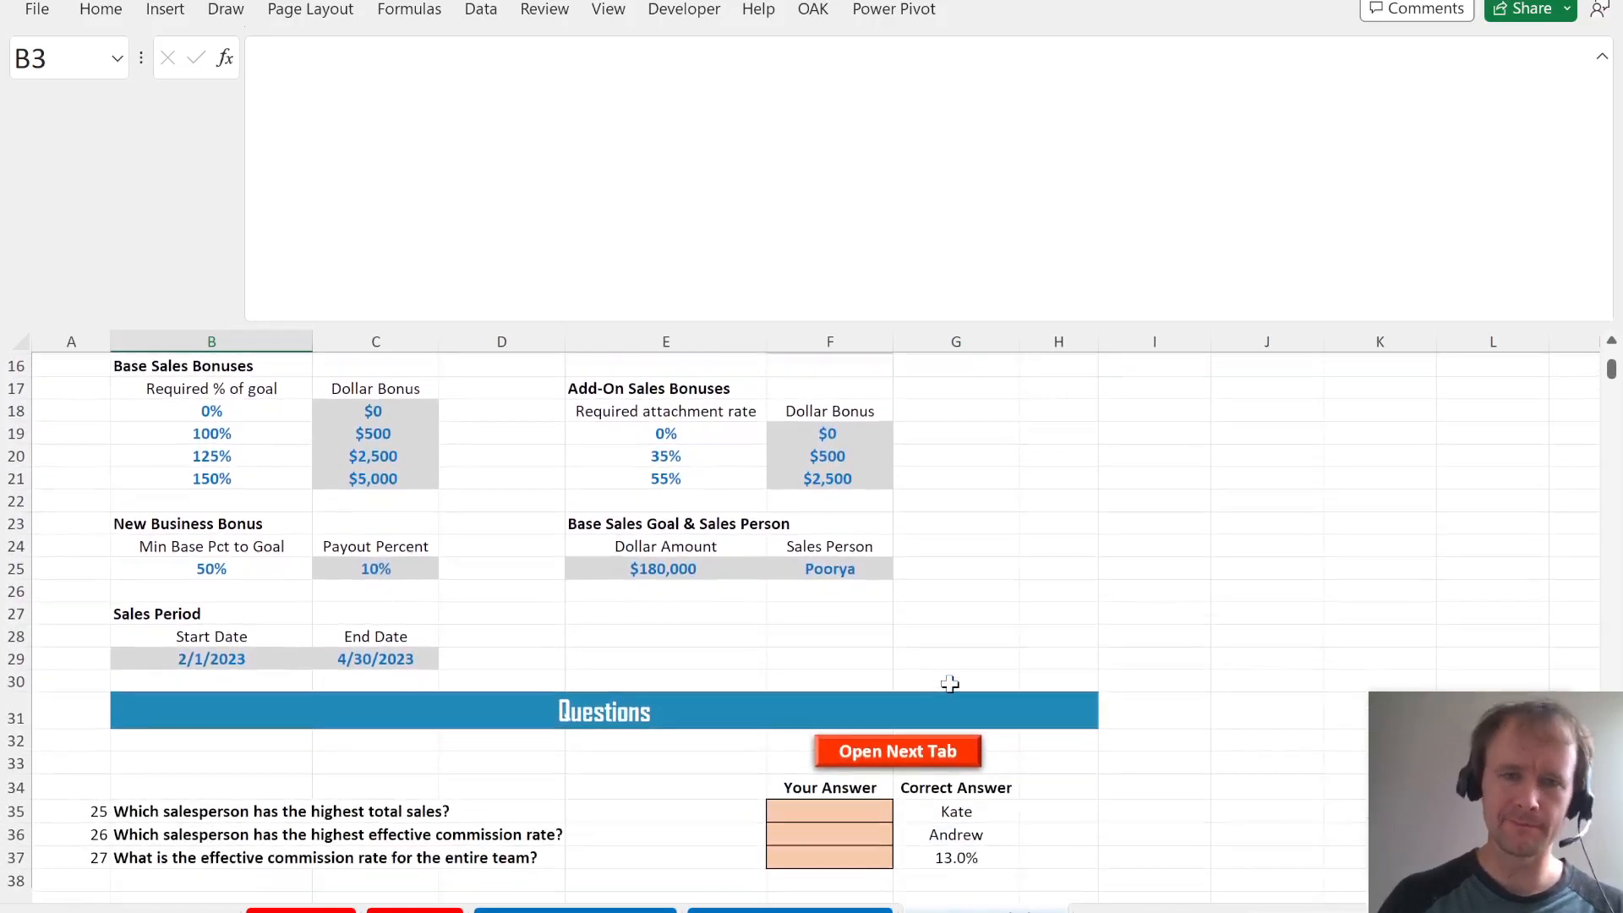
scroll(951, 683, "down", 1)
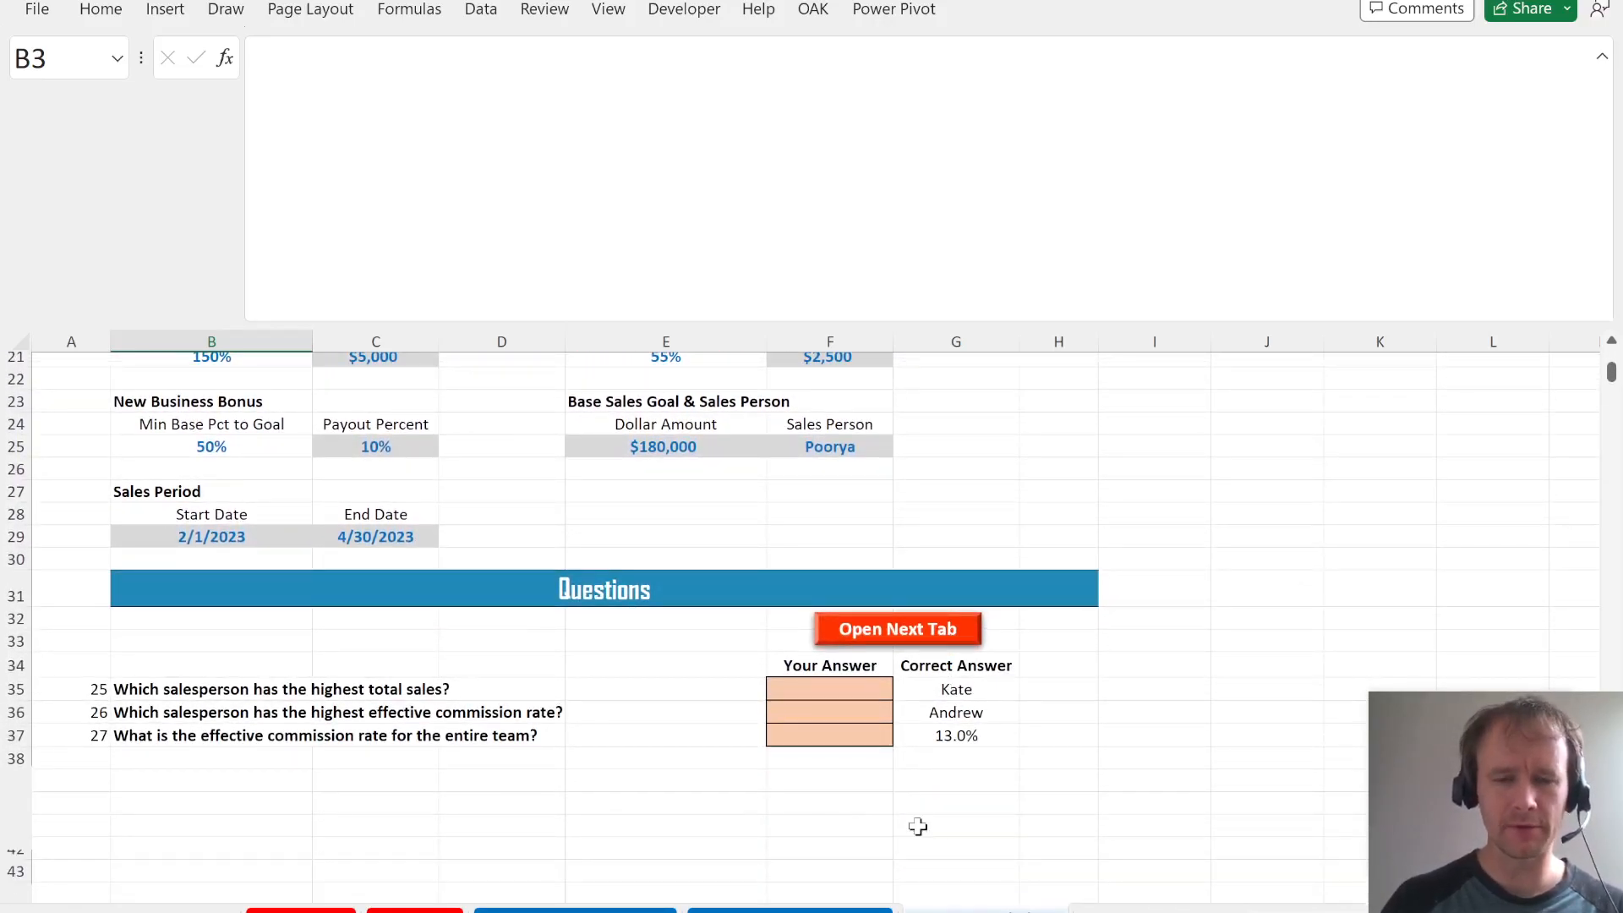
- Return to Commission Calculator 2 and examine the answer formulas in F45 and F35
key("ctrl+Page_Up")
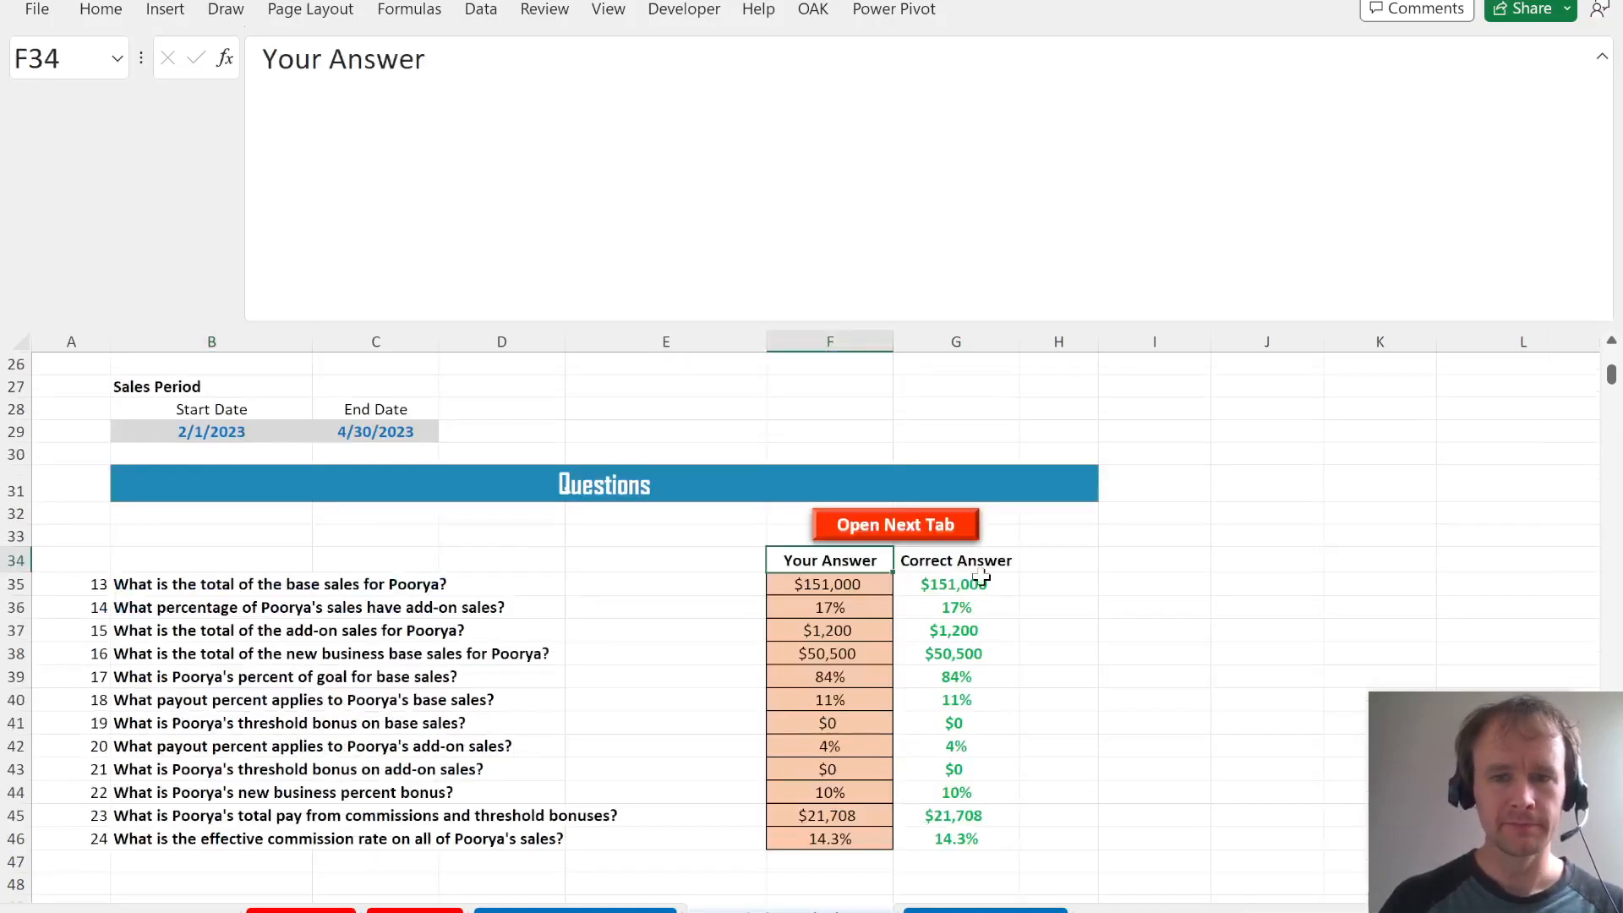
key("Down")
key("ctrl+Down")
key("Up")
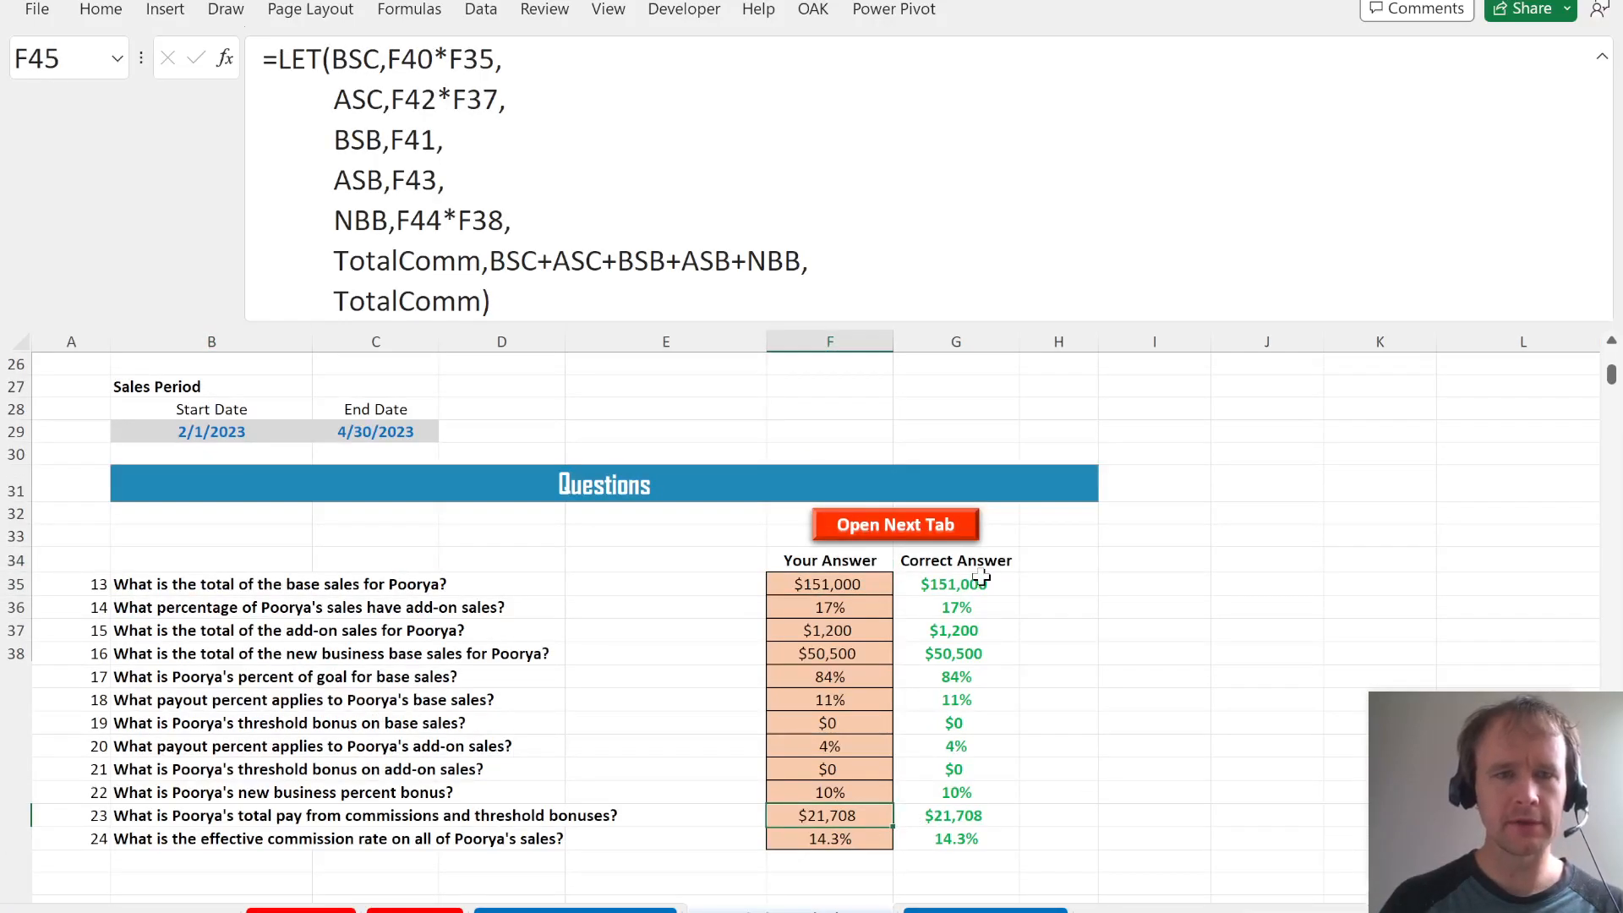
key("ctrl+Up")
key("Down")
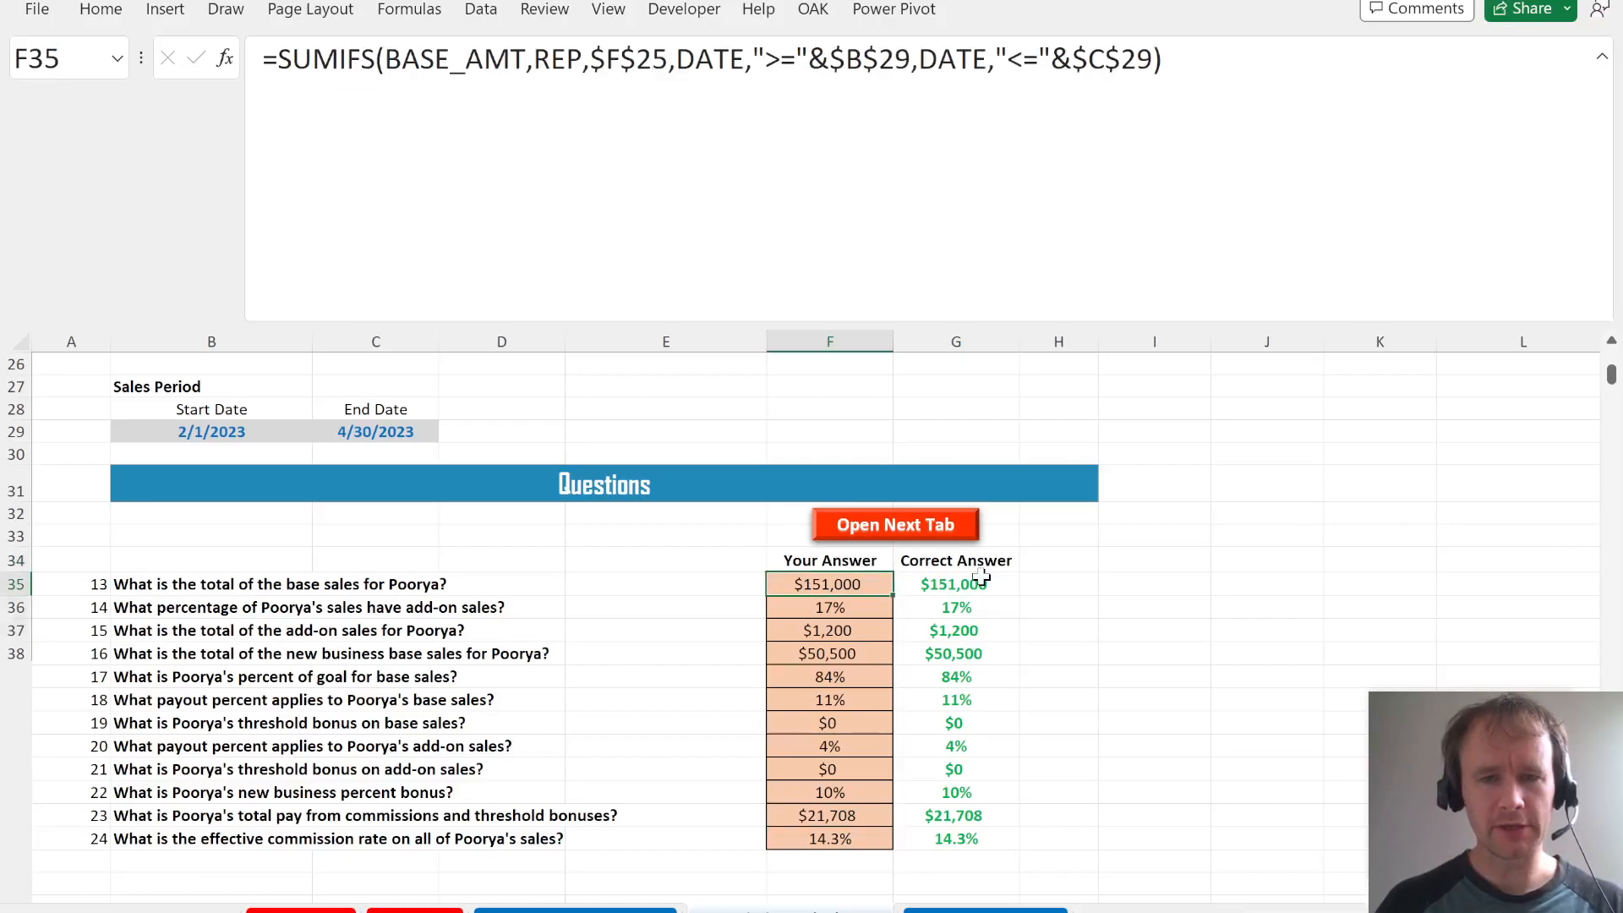
- Select answers F35:F46, open the following calculator sheet, and review its commission and bonus inputs
key("ctrl+shift+Down")
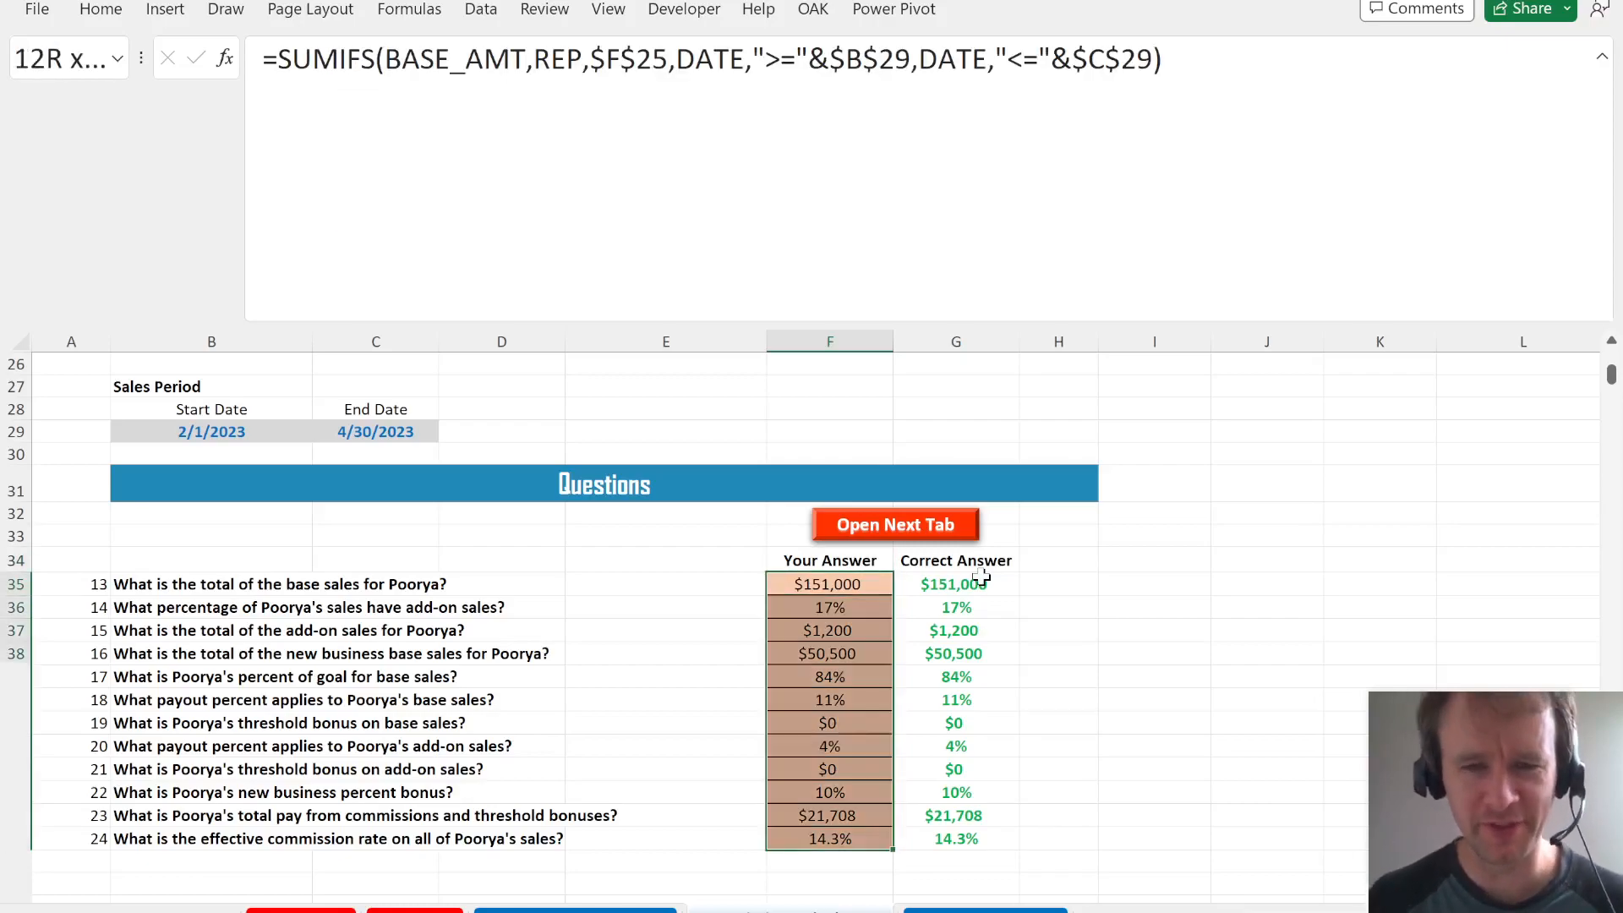
key("ctrl+Page_Down")
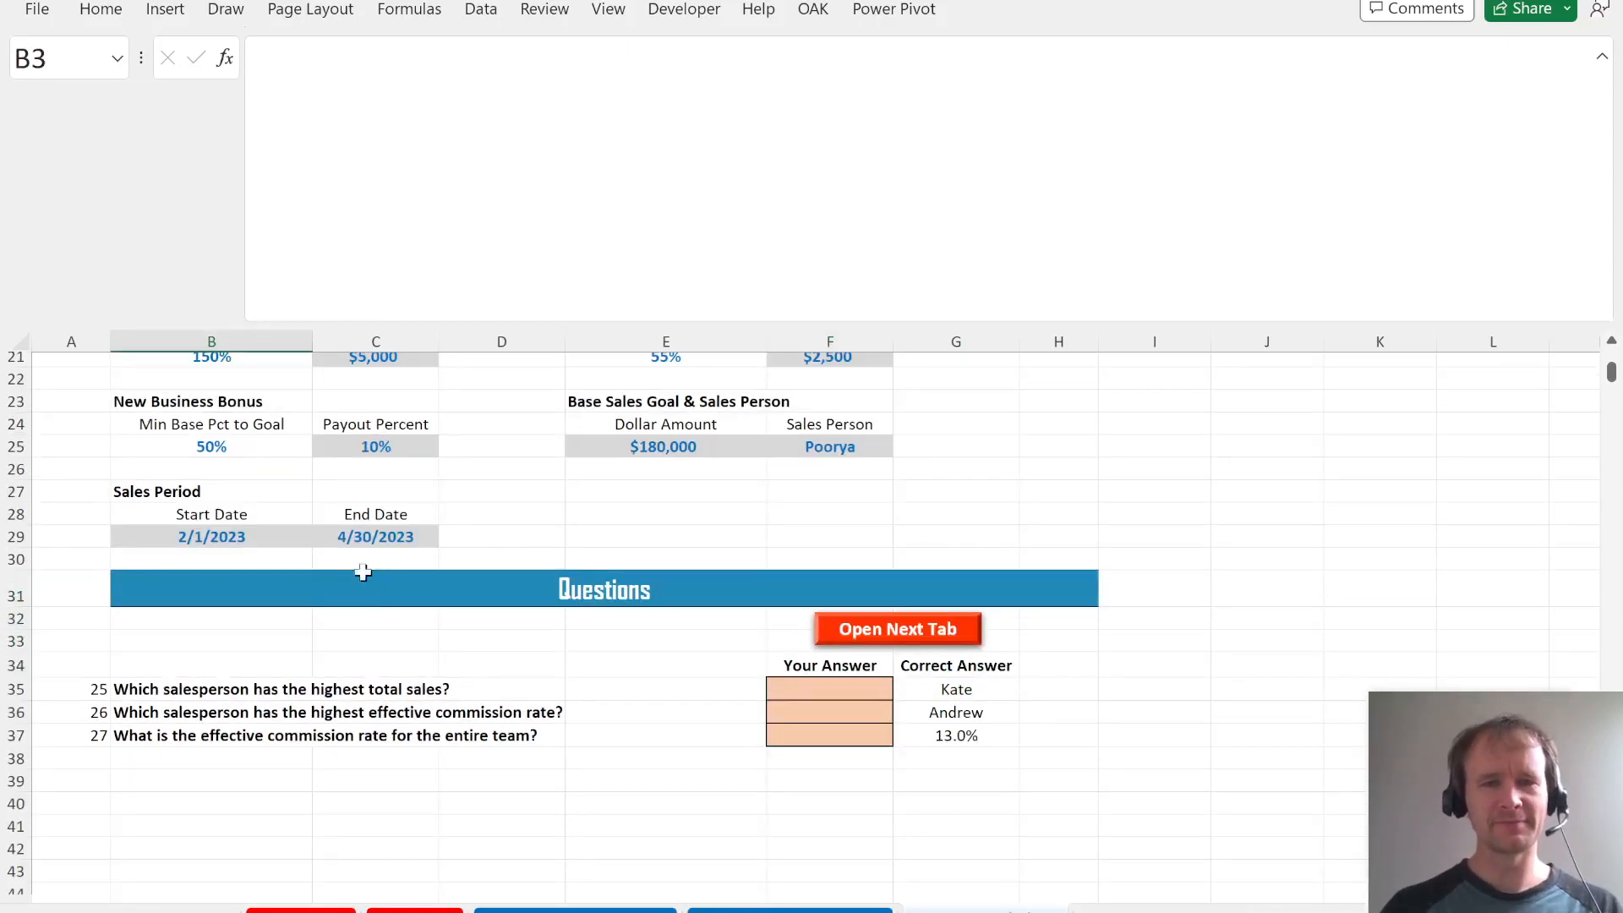
scroll(446, 623, "up", 3)
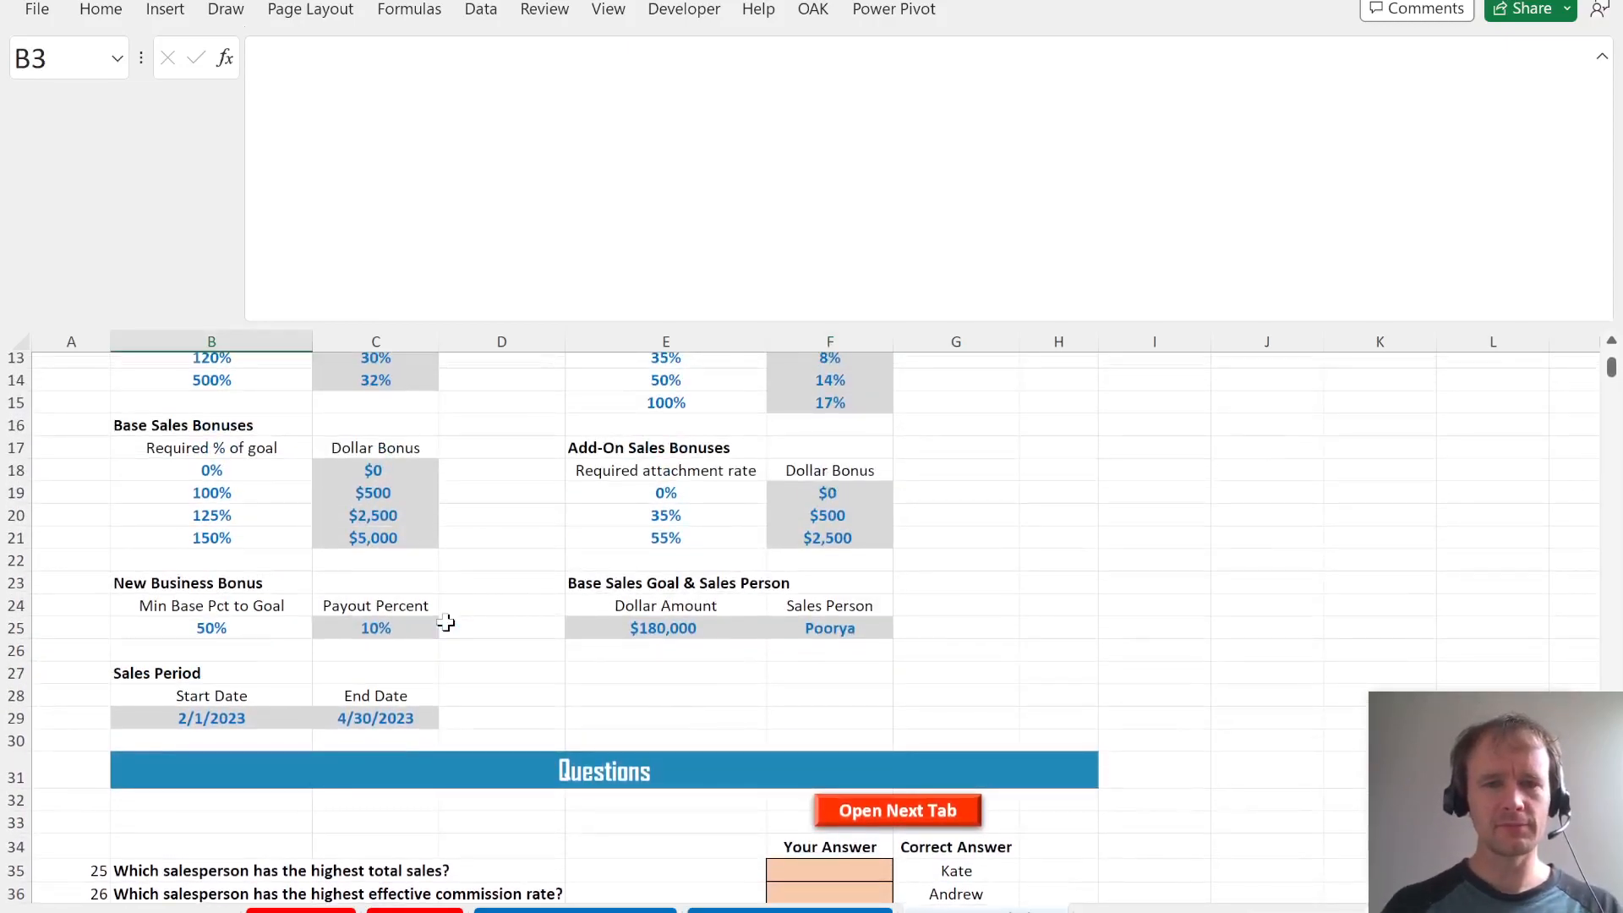
scroll(446, 624, "down", 1)
scroll(446, 624, "up", 2)
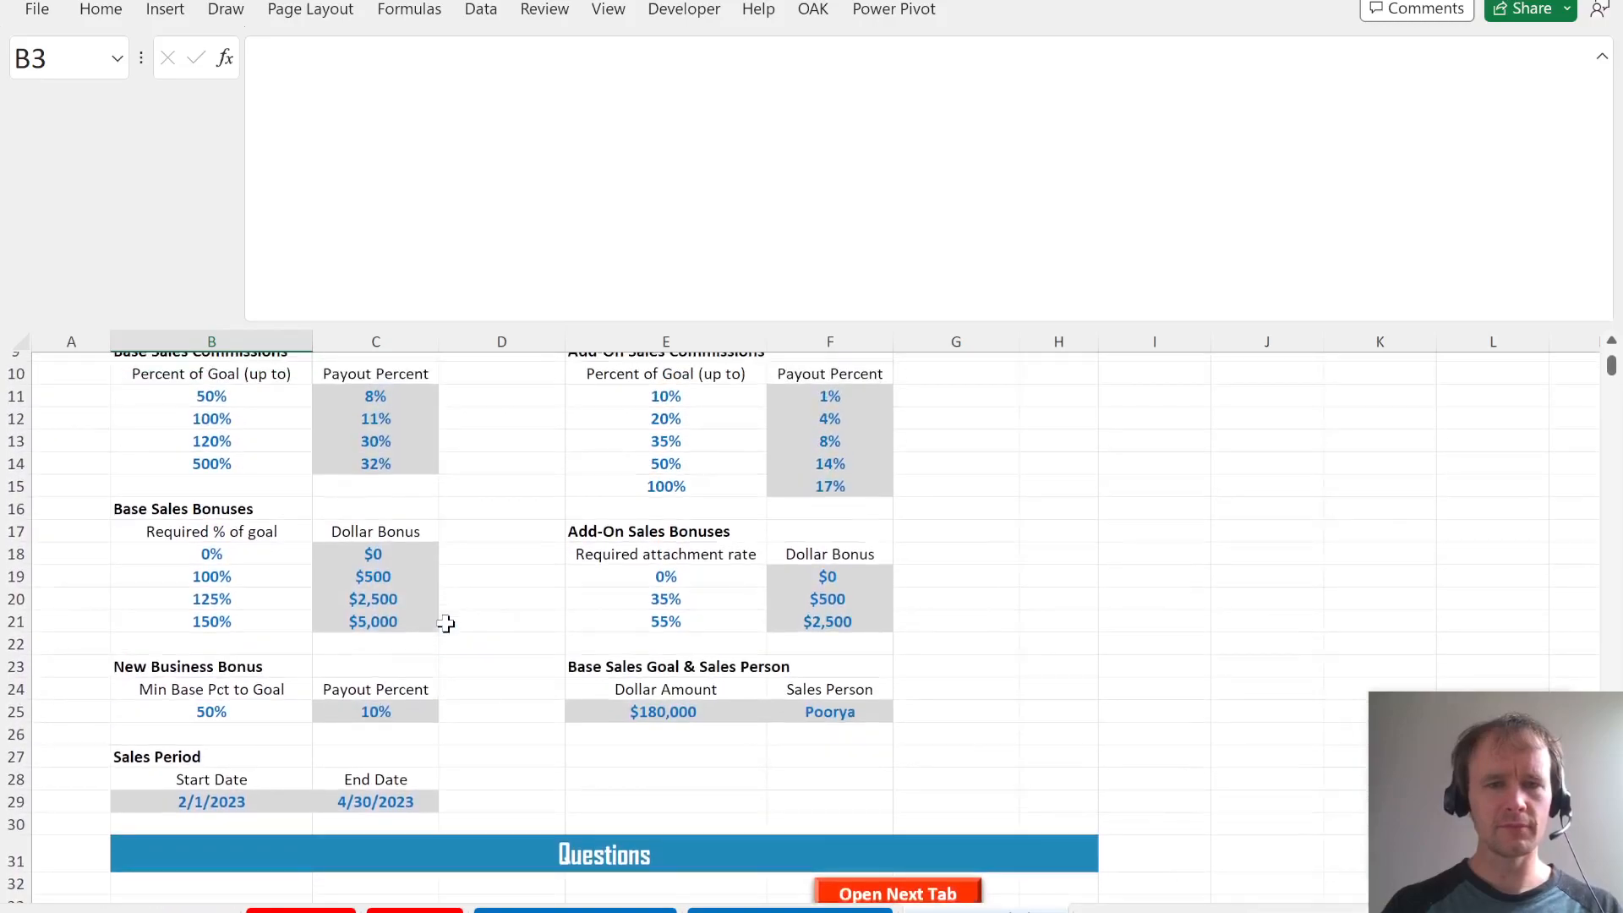
- Regenerate the random values, acknowledge the update message, and check the empty answer cells F35 to F37
key("ctrl+shift+r")
left_click(998, 546)
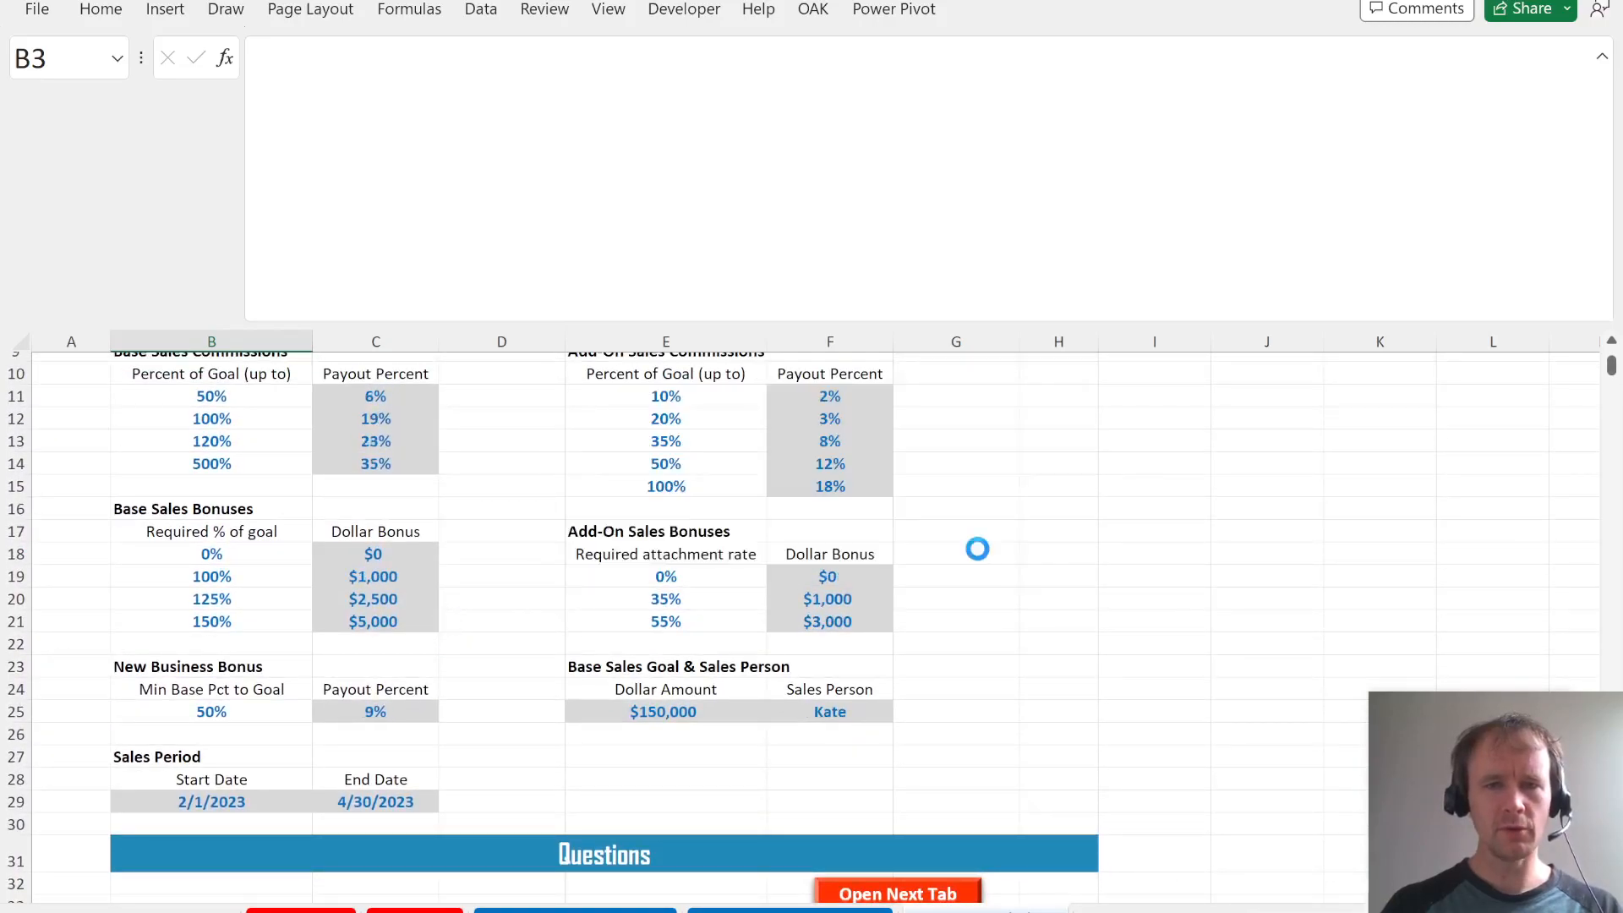
scroll(740, 689, "down", 4)
left_click(828, 684)
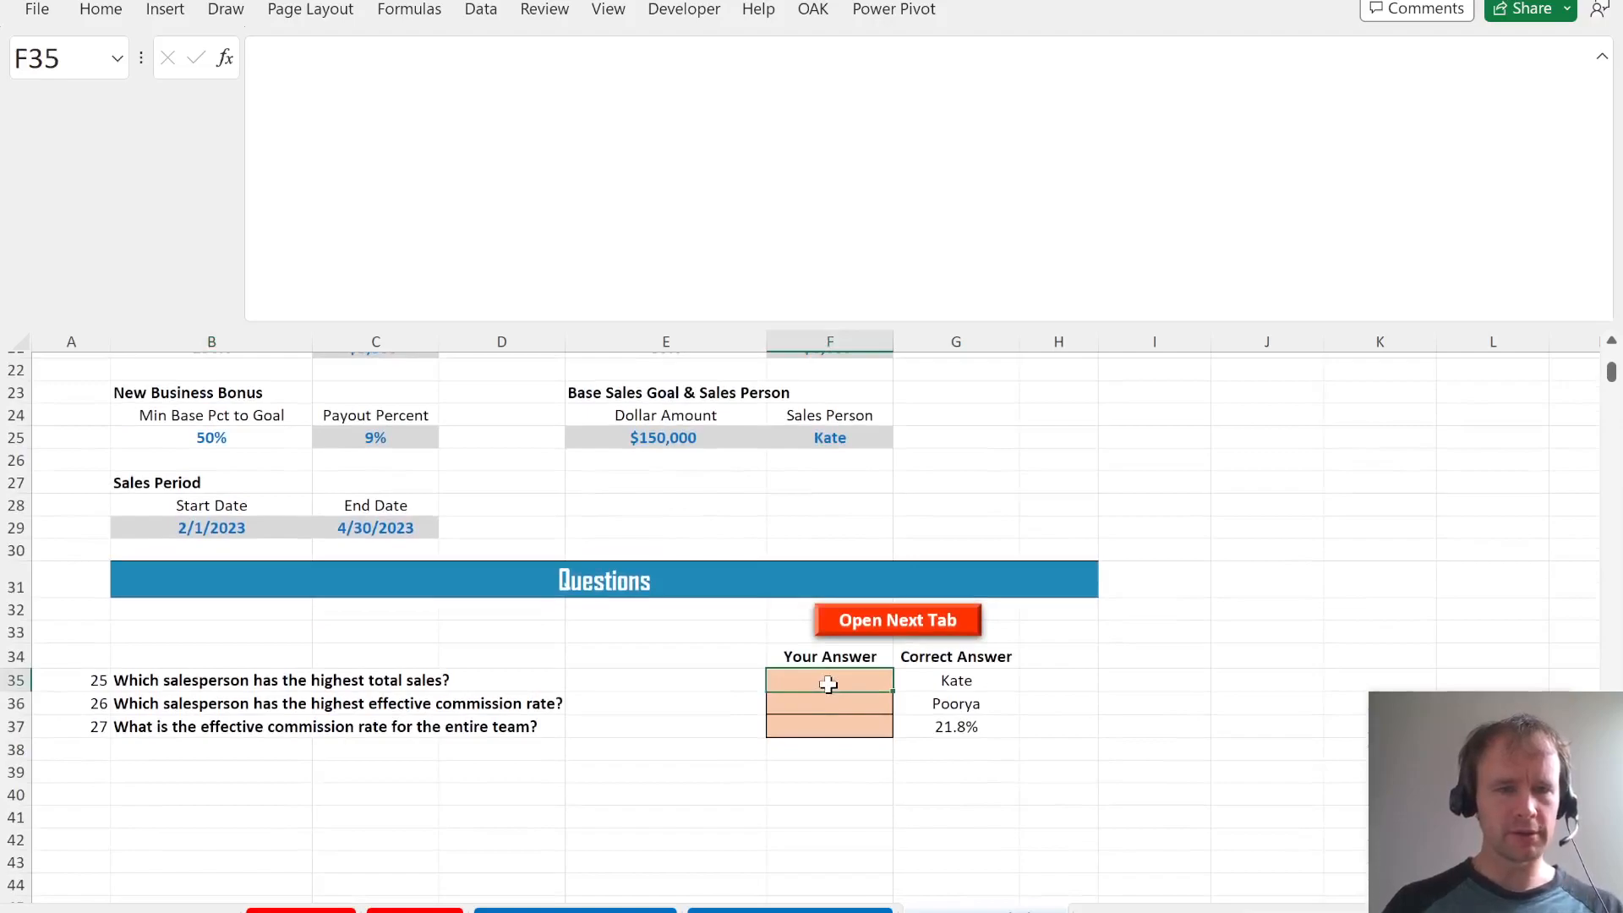
key("Down")
key("Down")
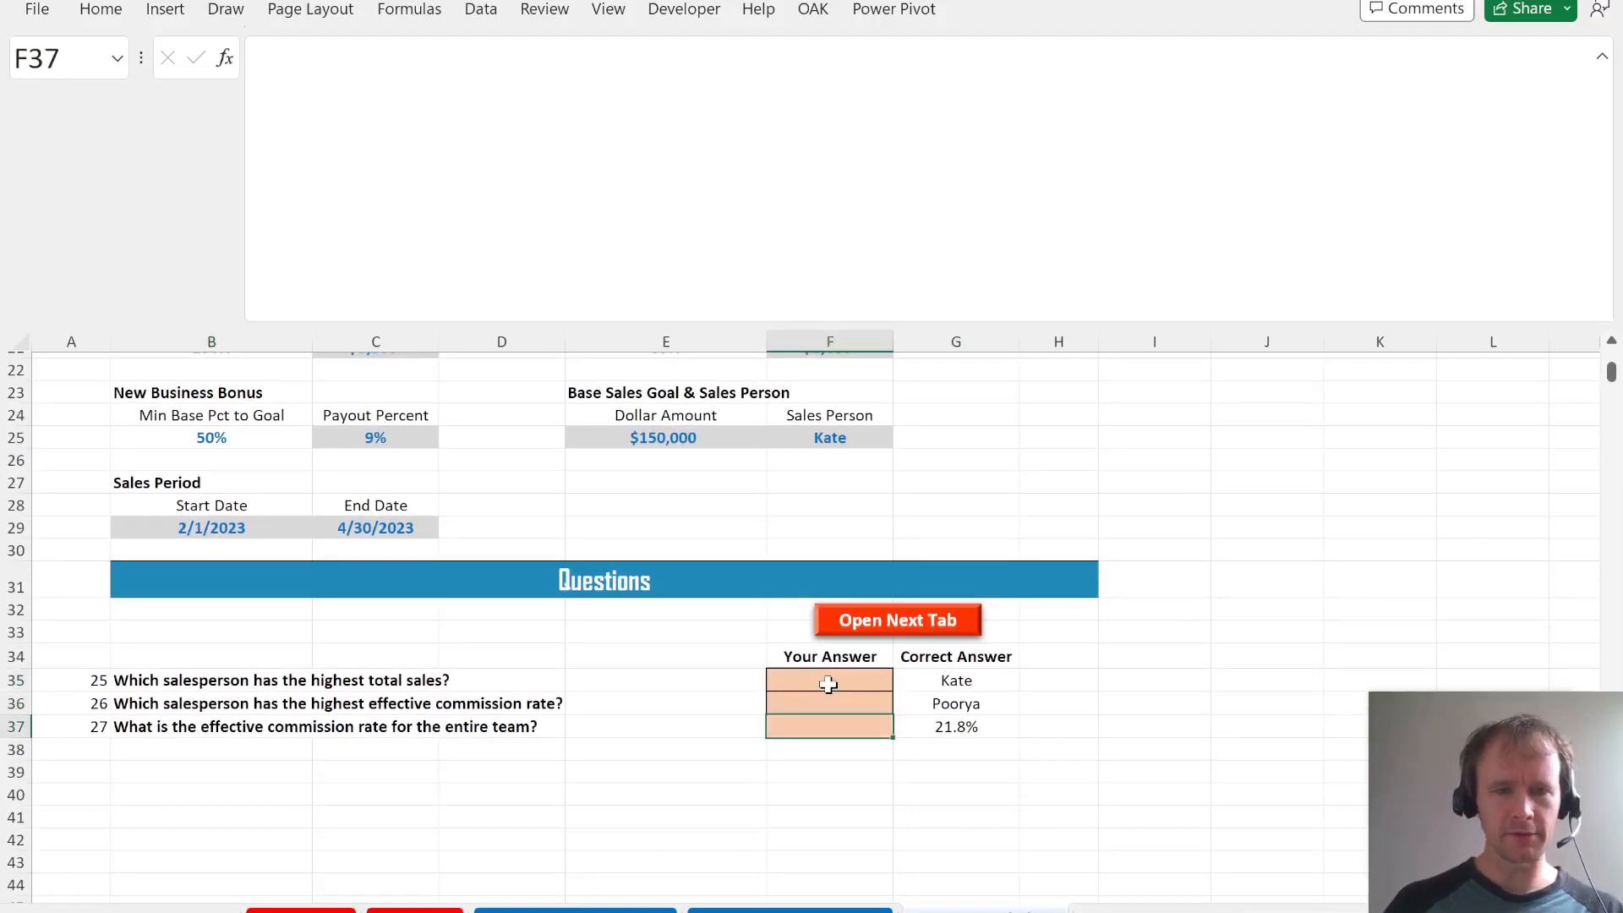
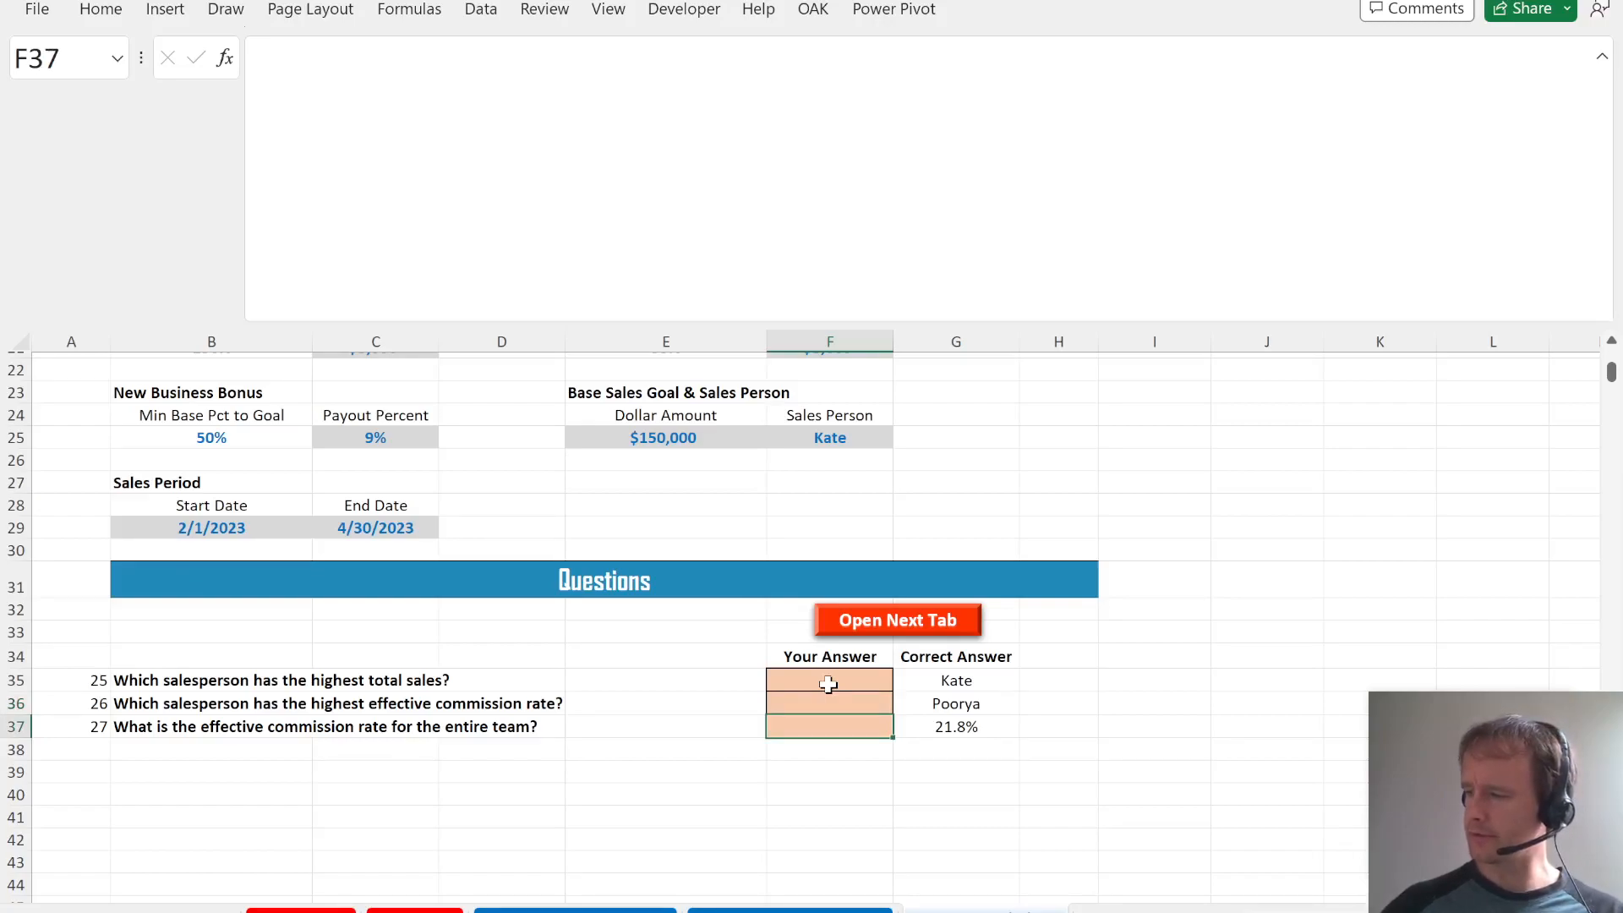
- Regenerate the random values once more, acknowledge the message, and select answer cell F35
key("ctrl+shift+r")
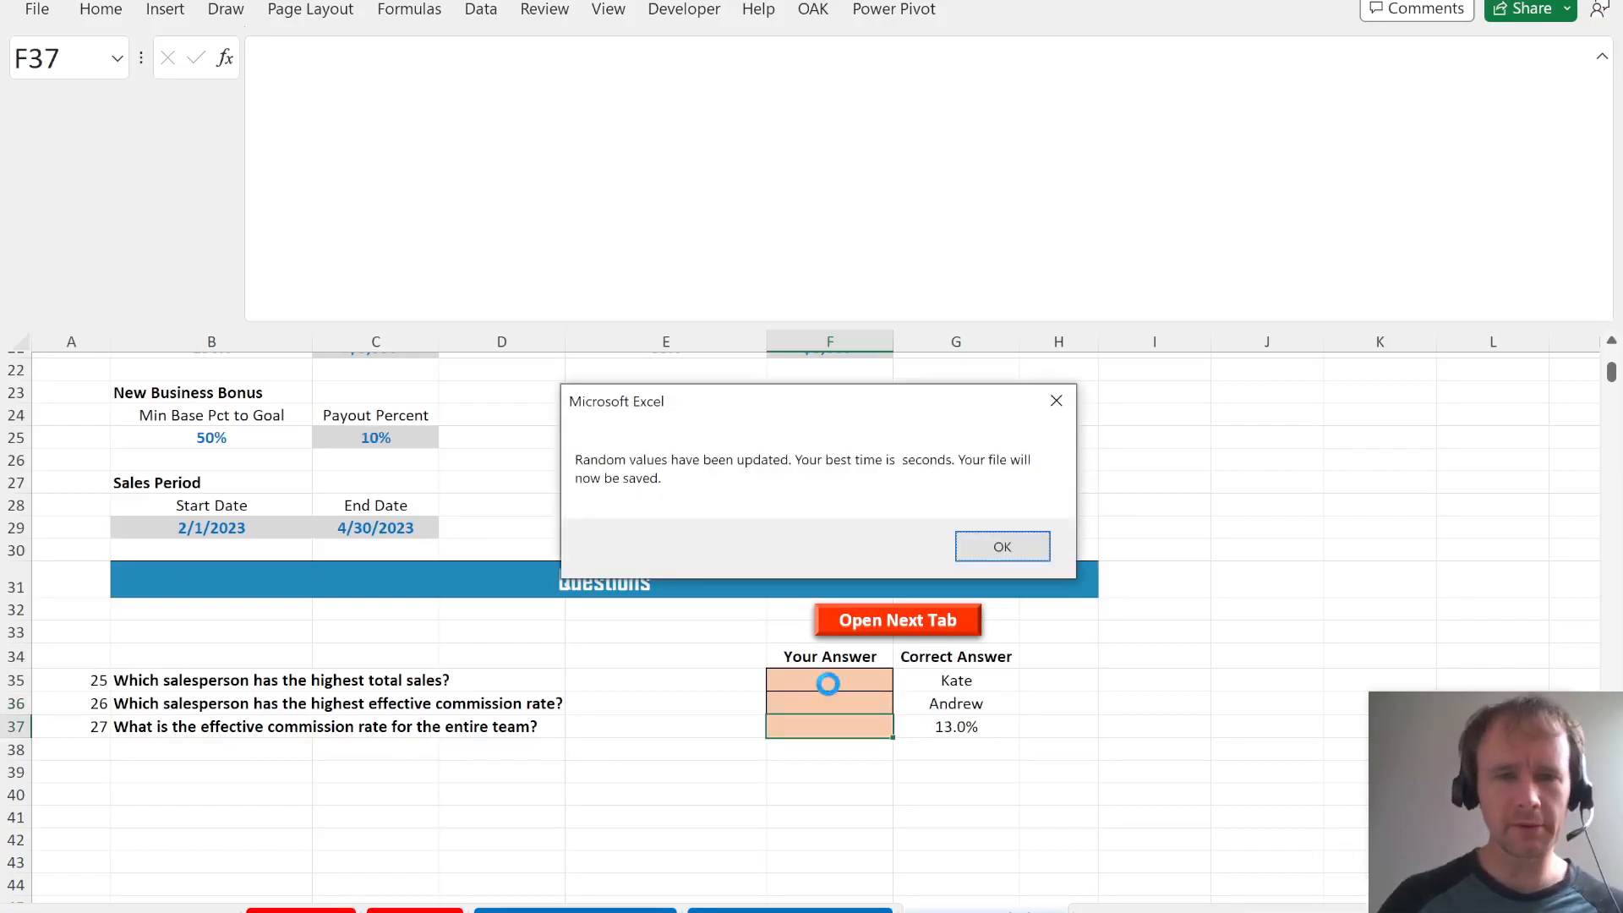
left_click(990, 548)
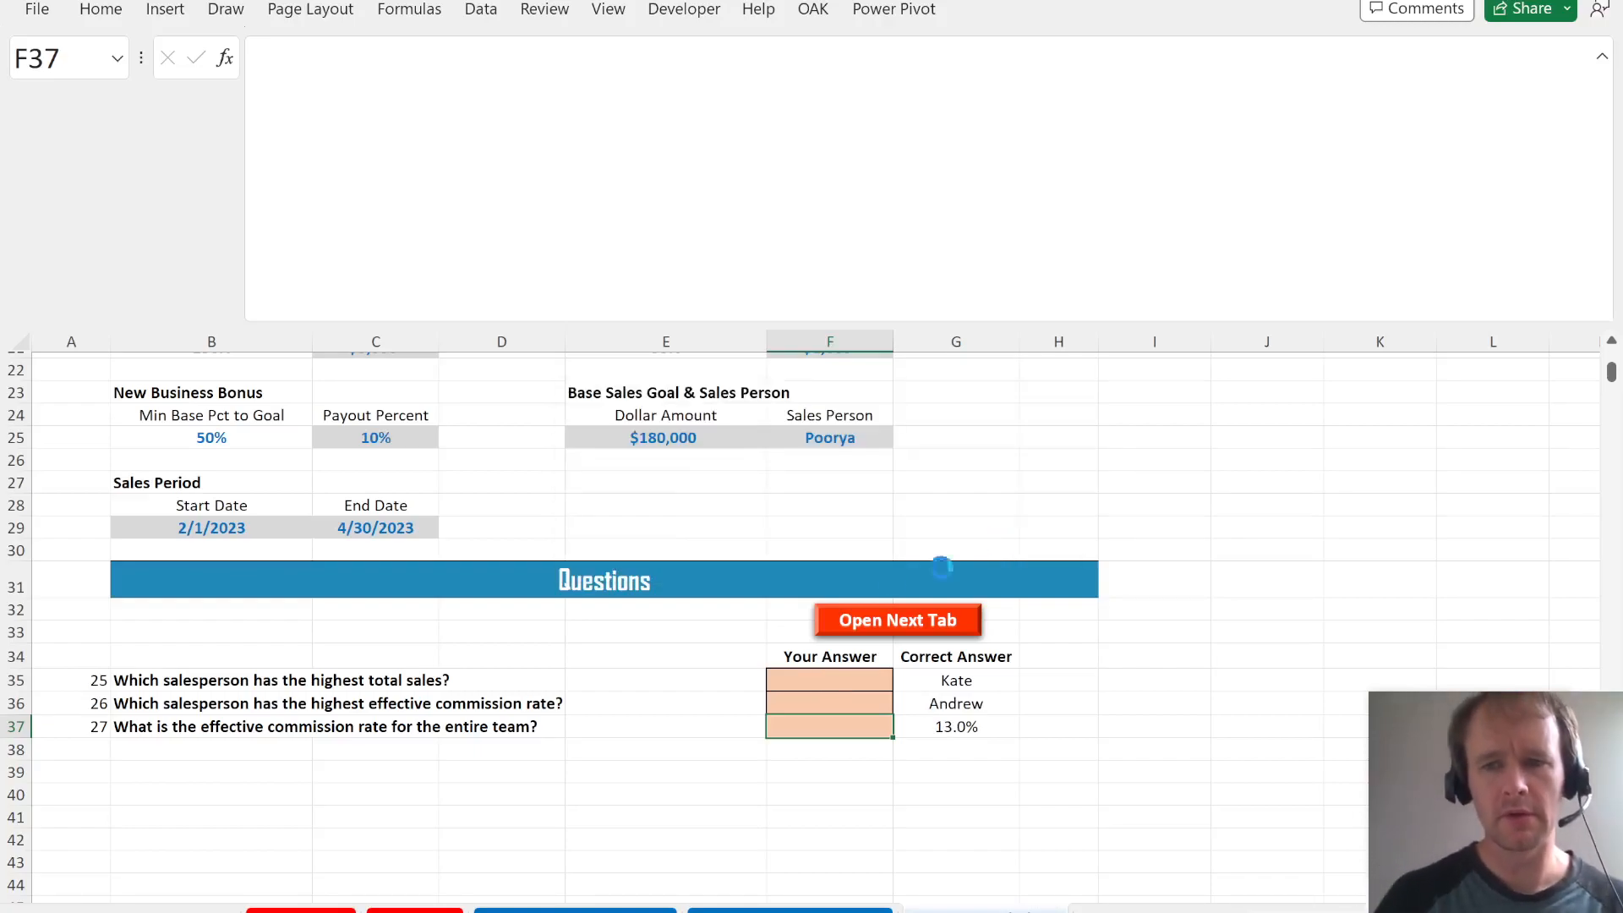
left_click(804, 680)
- Return to Commission Calculator 2 and examine the total pay LET formula in F45
key("ctrl+Page_Up")
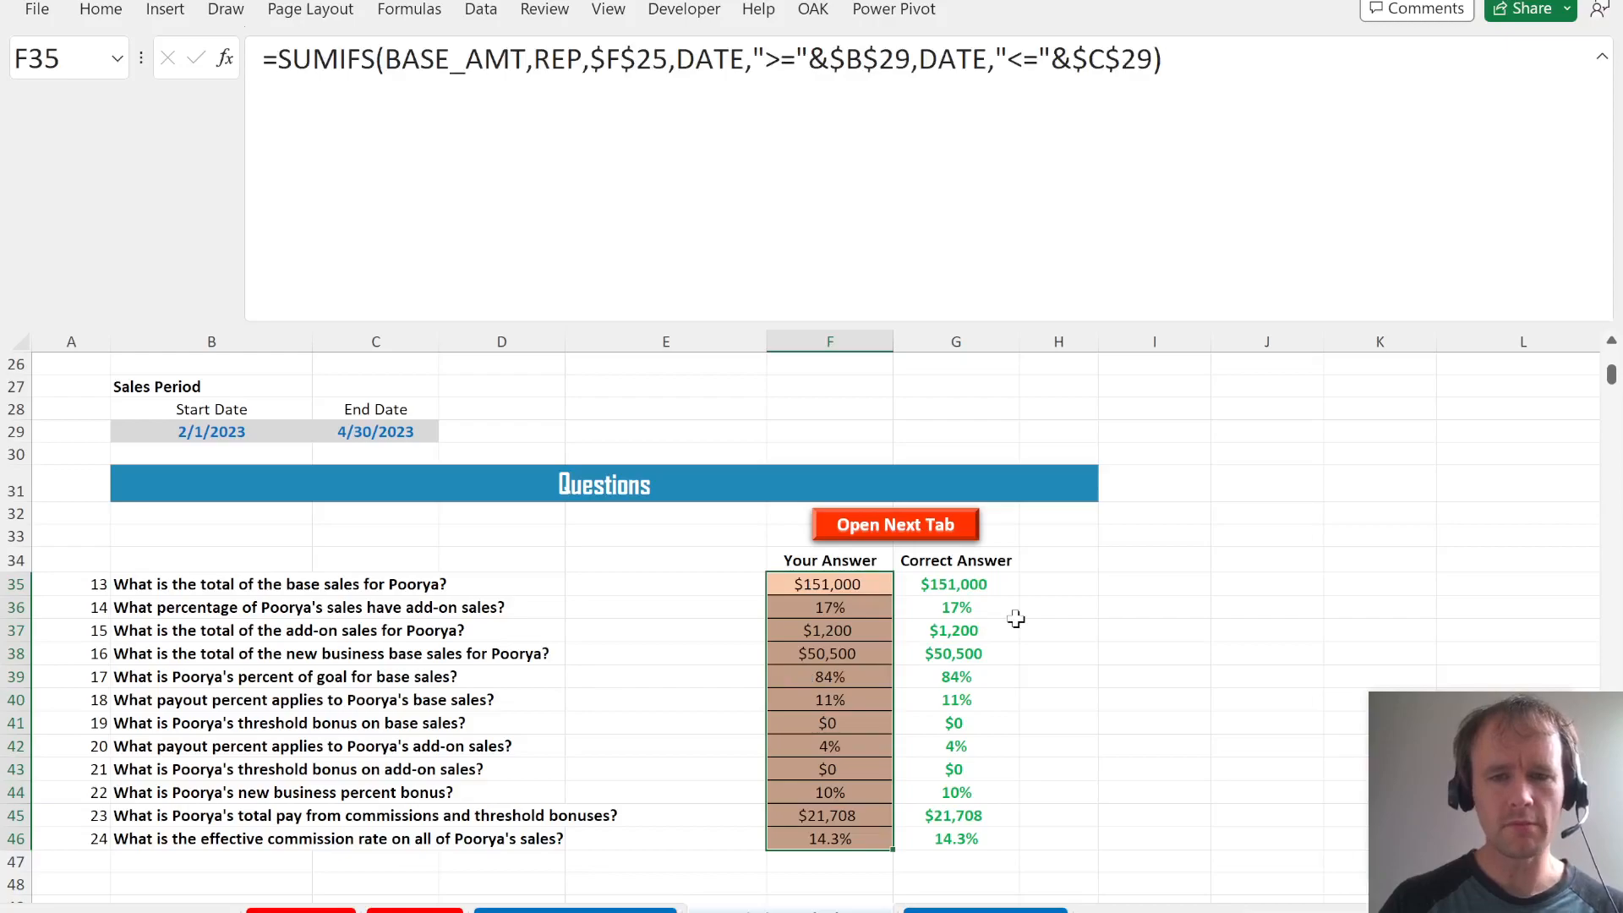
key("ctrl+Down")
key("Up")
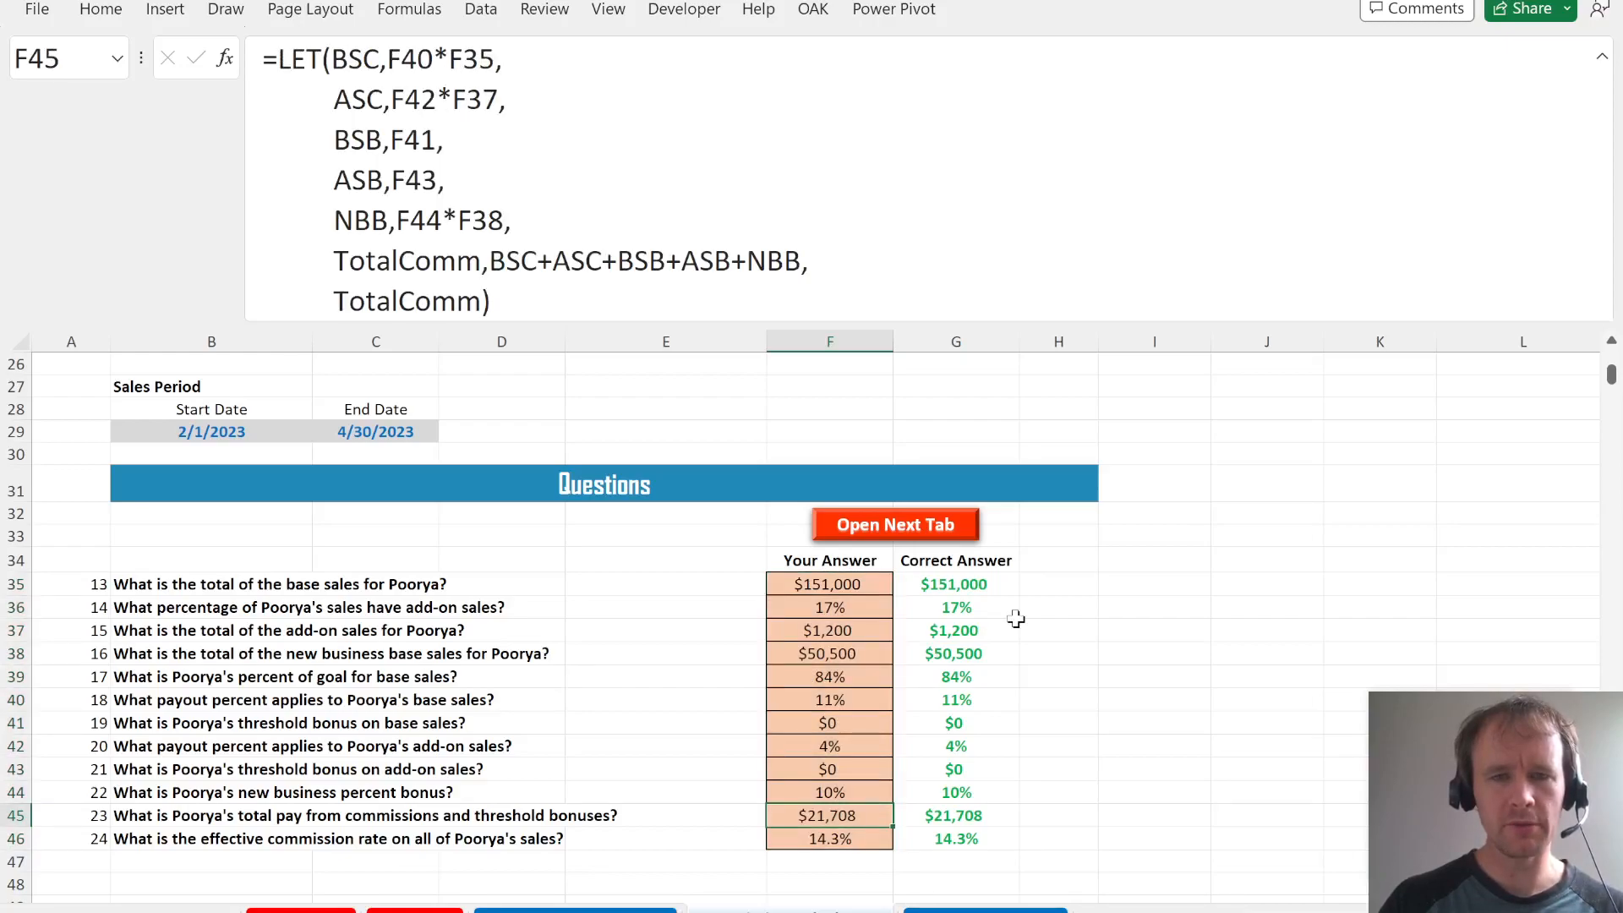
left_click(404, 101)
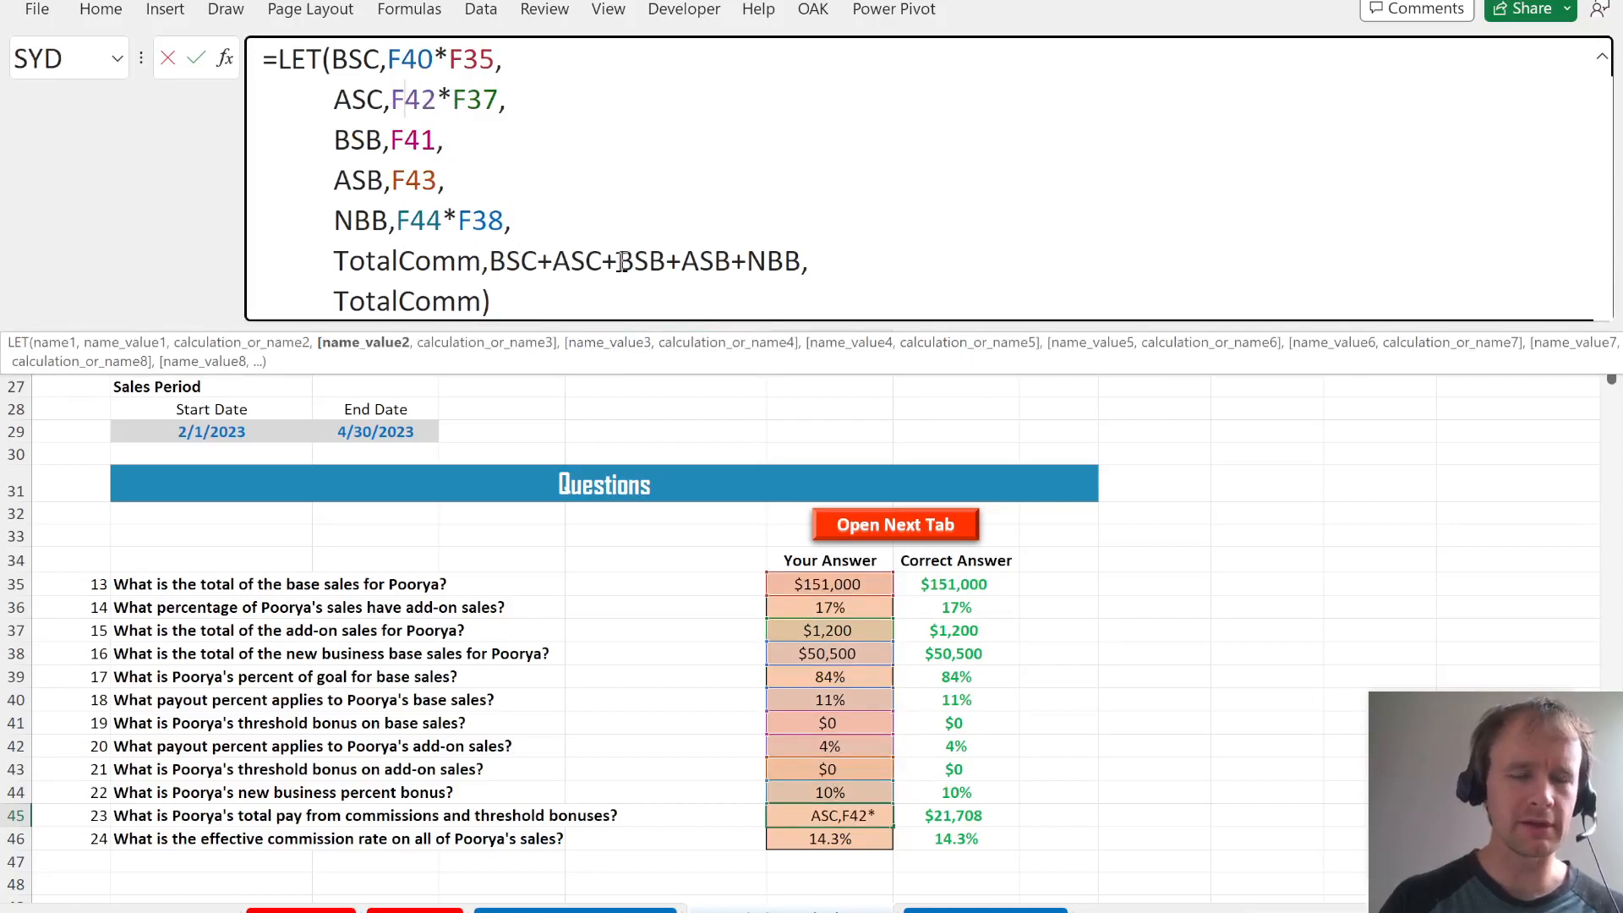
key("Escape")
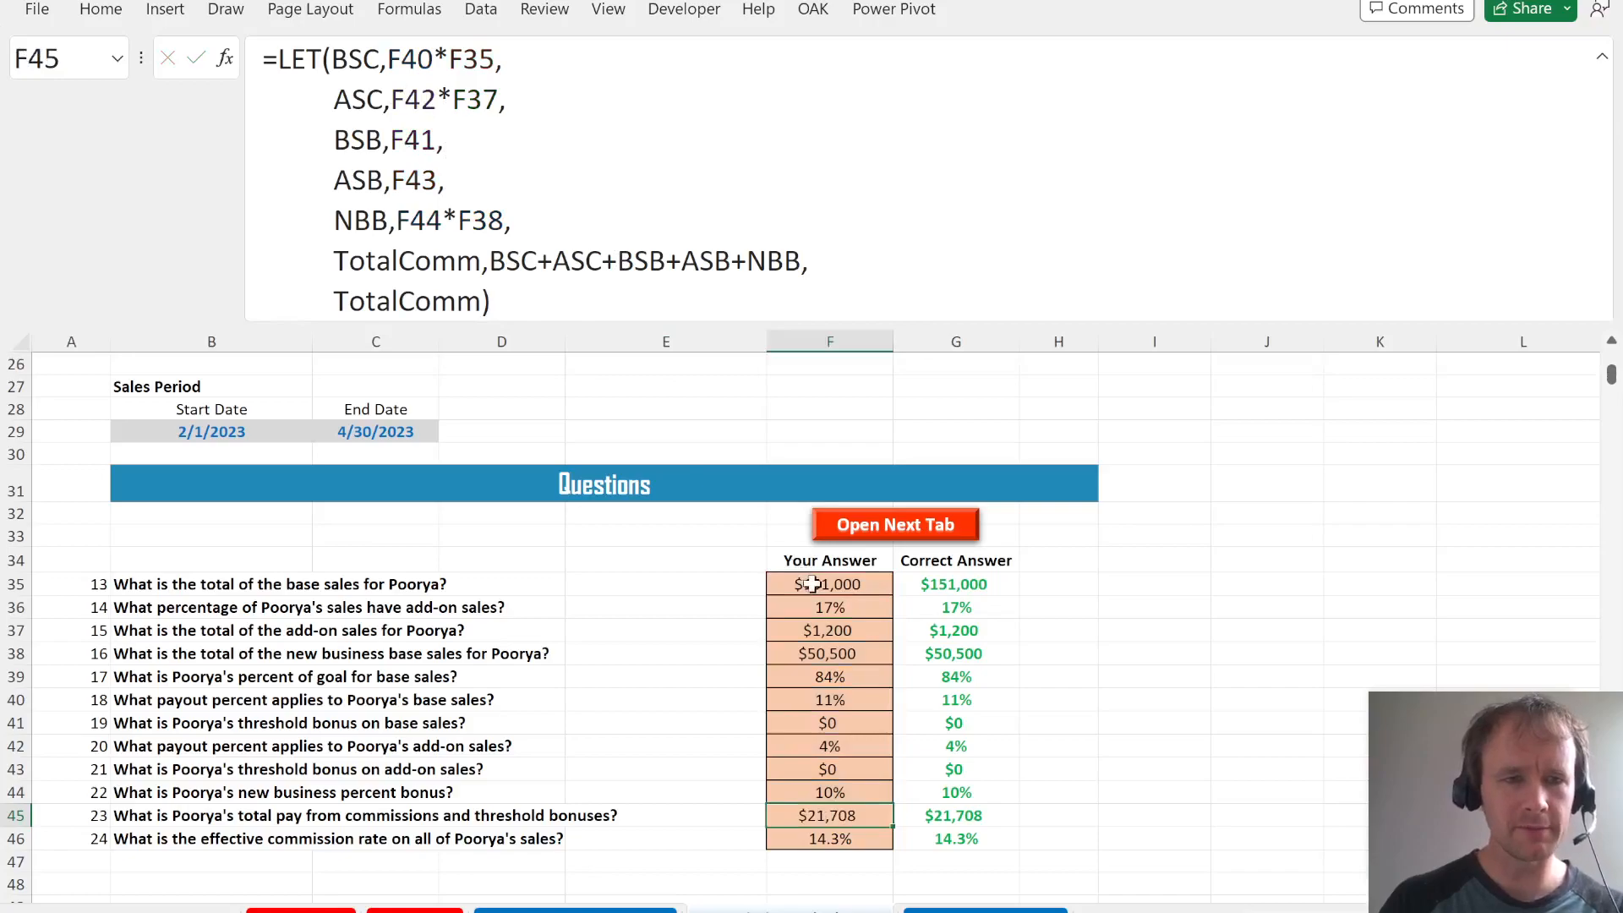
left_click(686, 114)
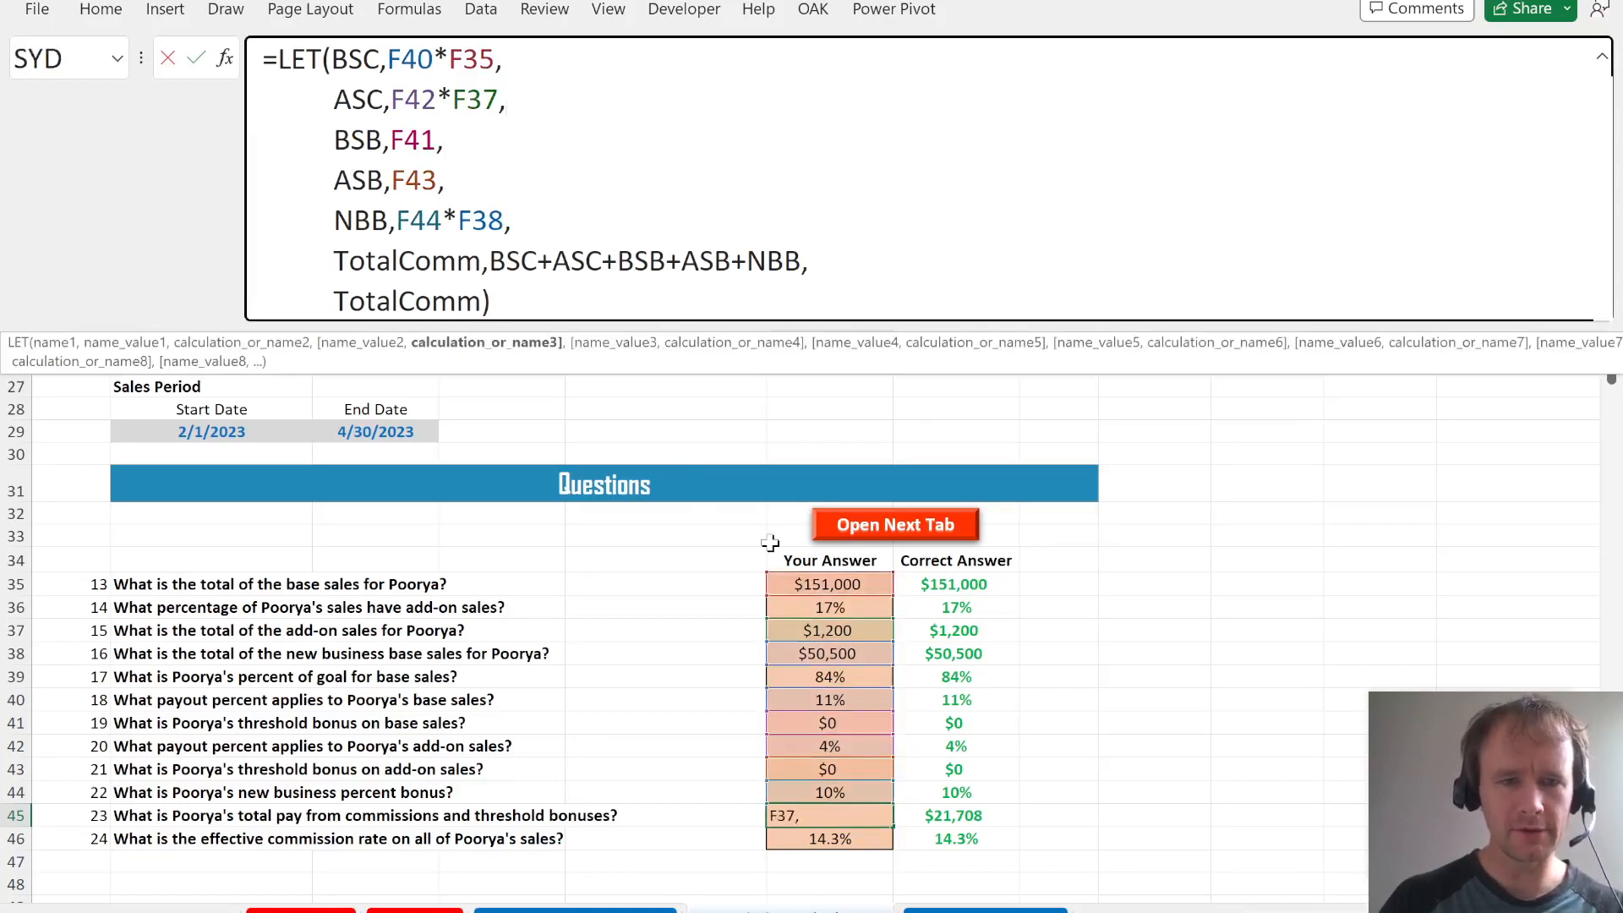
key("Escape")
- Copy the XLOOKUP expression without its equals sign from the base payout percent formula in F40
key("Up")
key("Up")
key("Up")
key("Up")
key("Up")
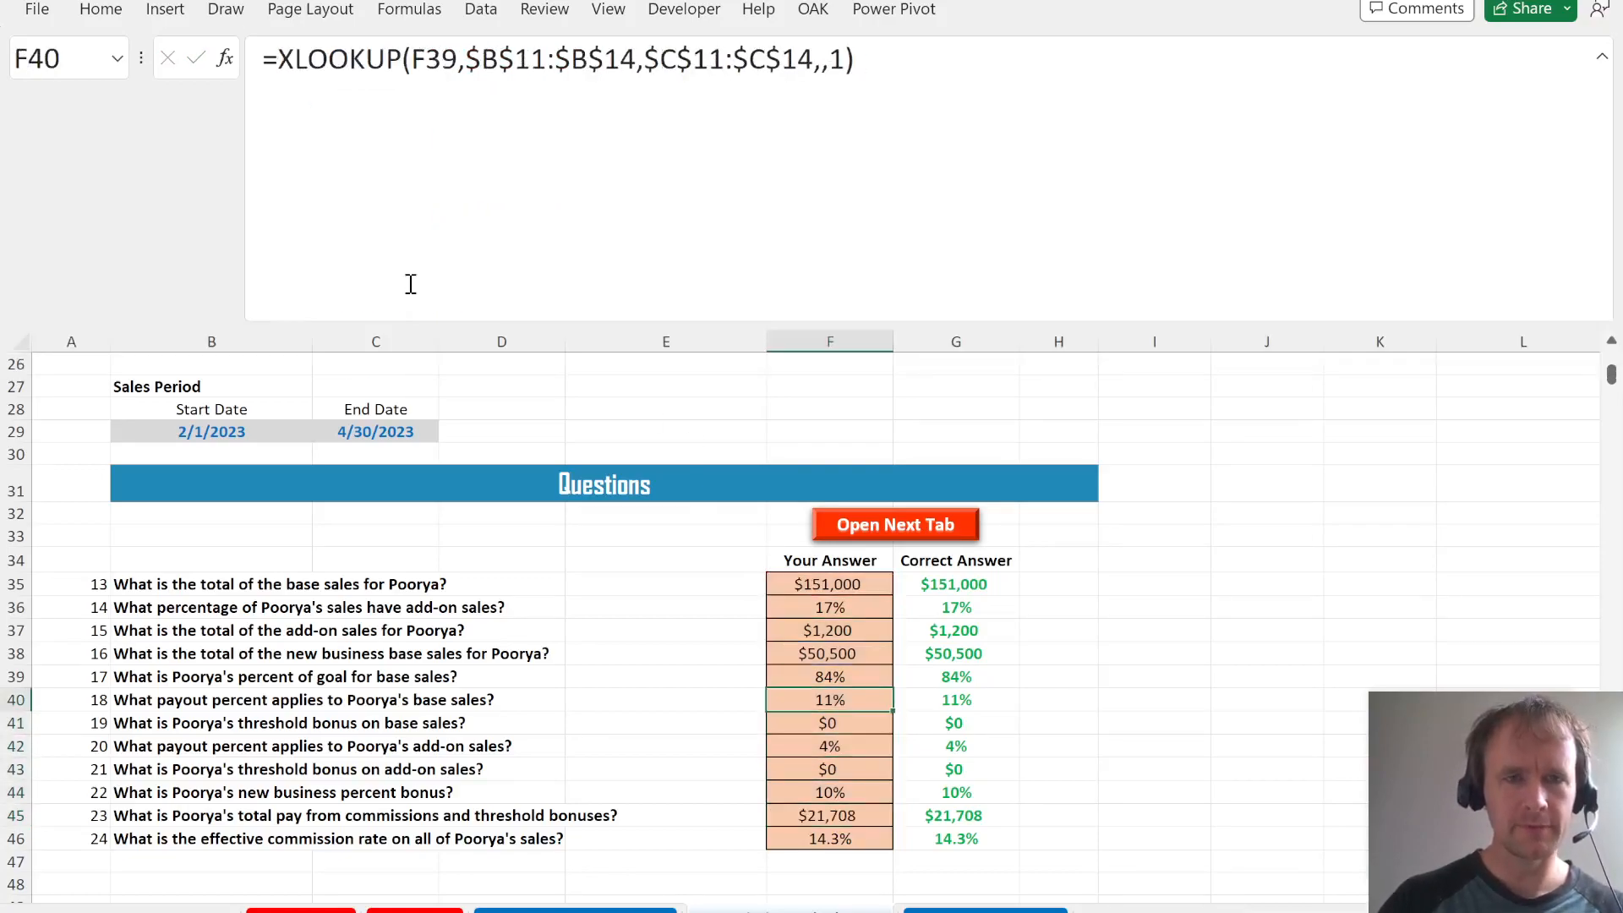
left_click_drag(277, 59, 1026, 167)
key("ctrl+c")
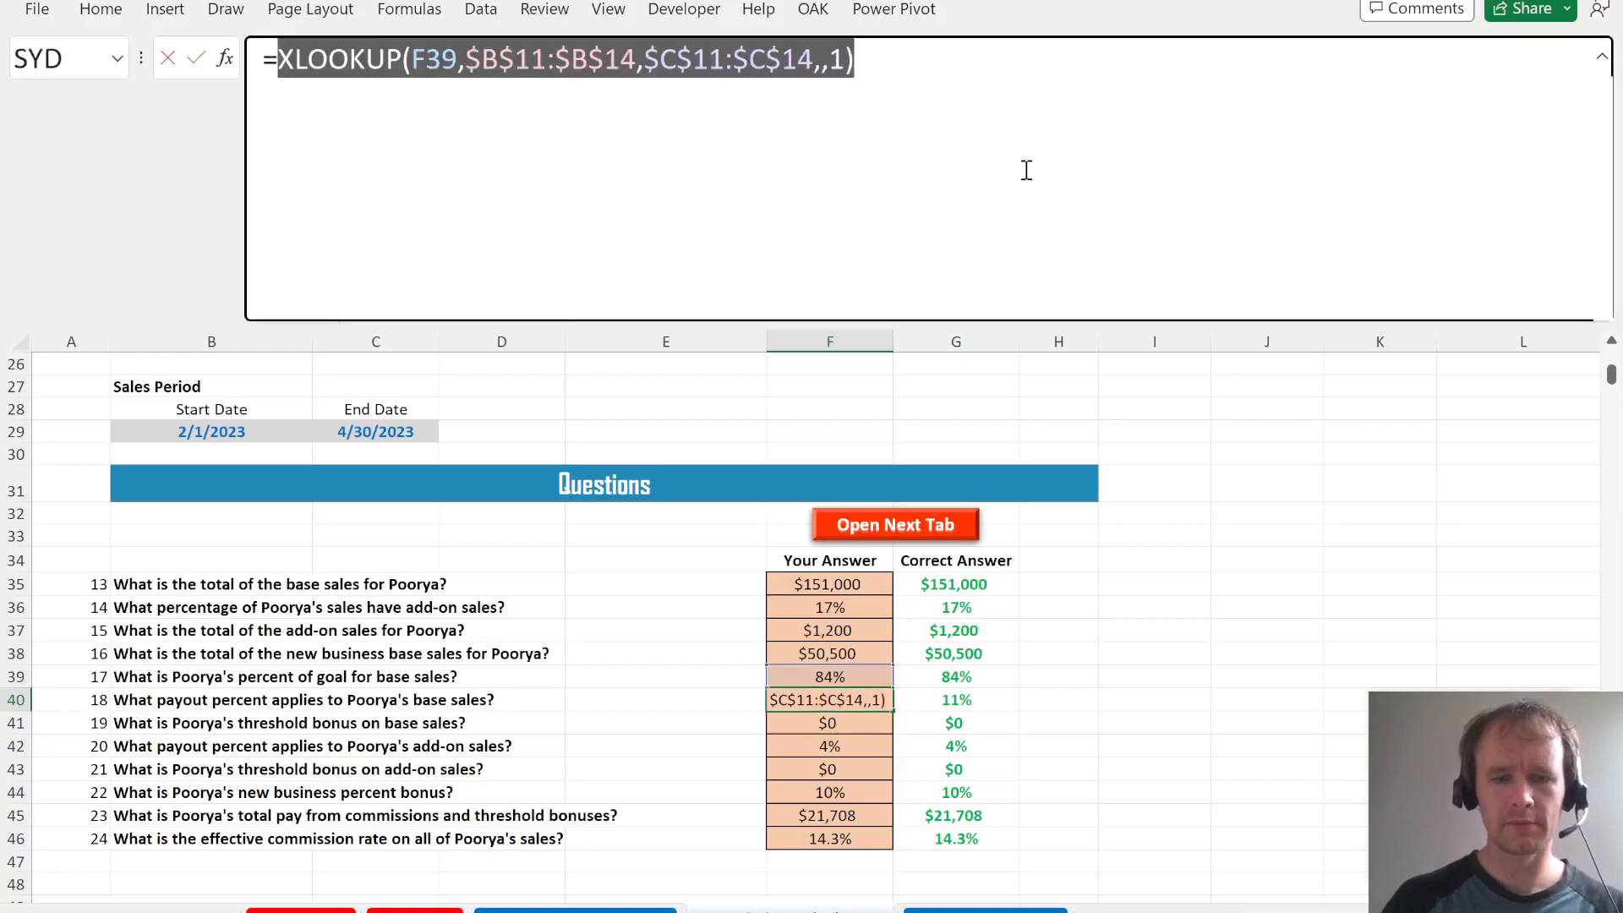
key("Escape")
- Replace the F40 reference in F45's LET formula with the copied XLOOKUP expression
key("Down")
key("Down")
key("Down")
key("Down")
key("Down")
key("Down")
key("Up")
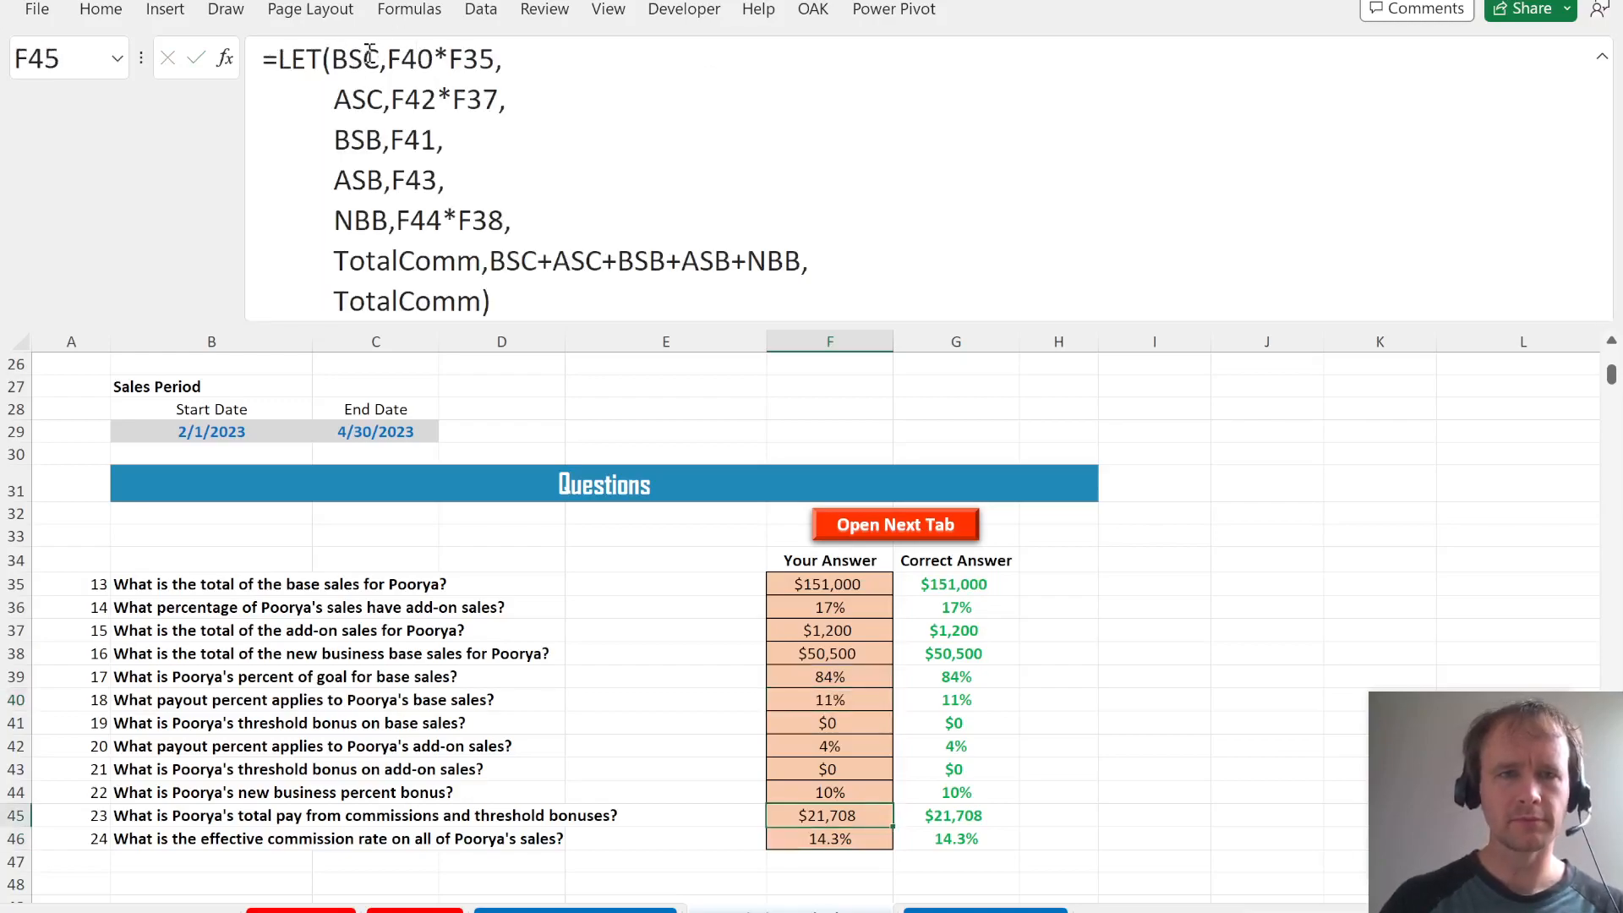
double_click(405, 66)
key("ctrl+v")
key("Return")
- Copy the SUMIFS expression without its equals sign from the total base sales formula in F35
key("Up")
key("Up")
key("Up")
key("Up")
key("Up")
key("Up")
key("Up")
key("Up")
key("Up")
key("Up")
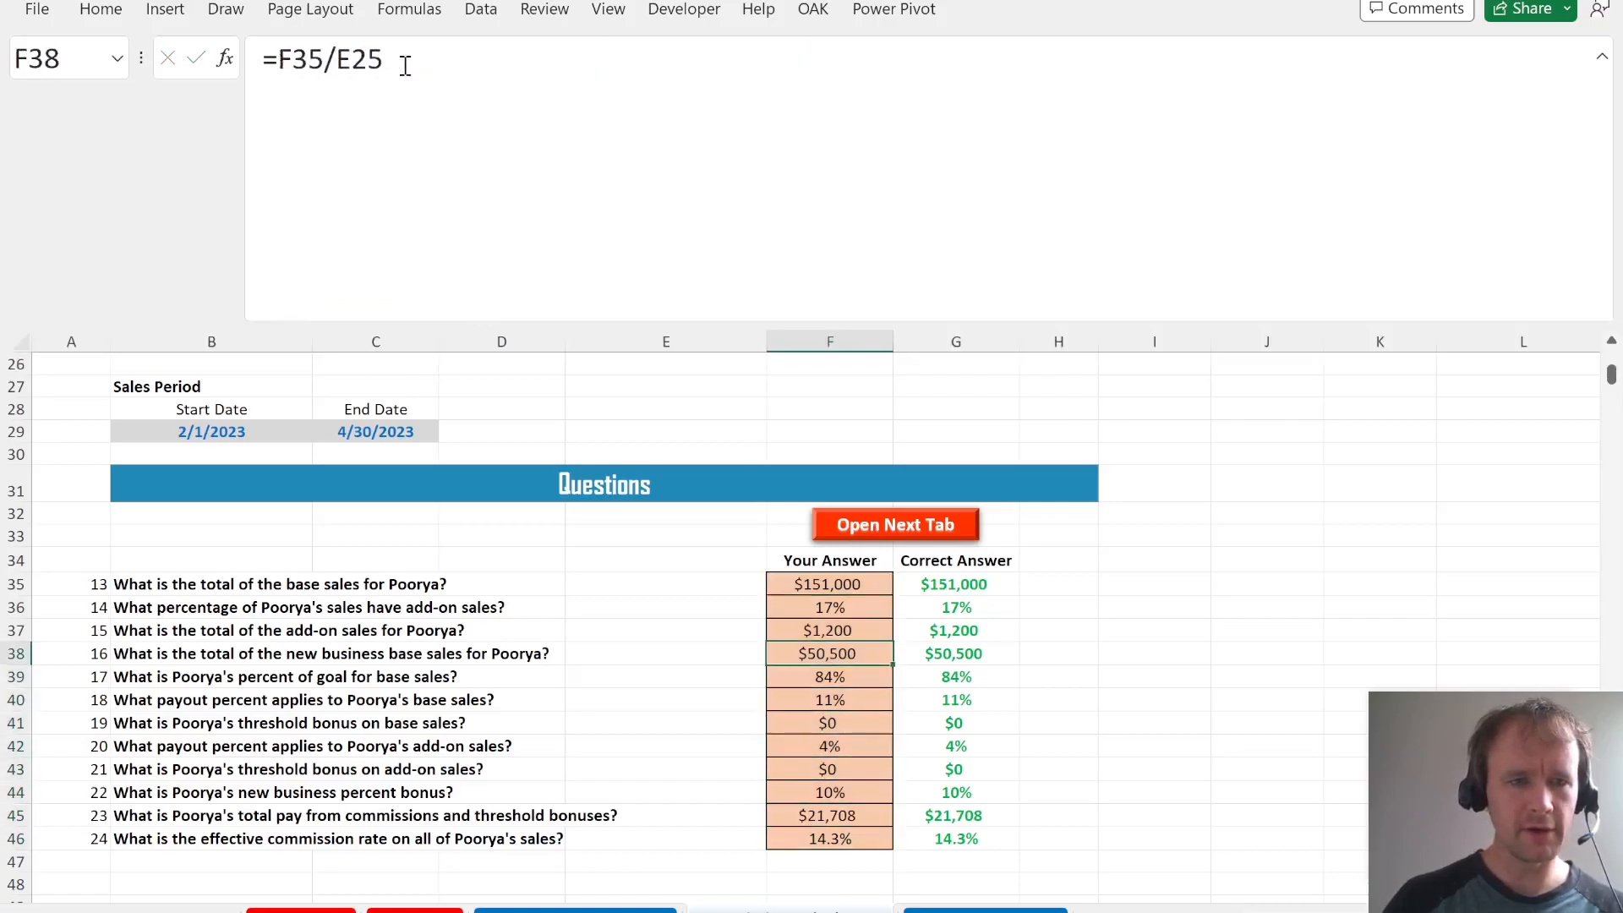
key("Up")
left_click(1046, 116)
left_click_drag(1046, 116, 286, 54)
key("ctrl+c")
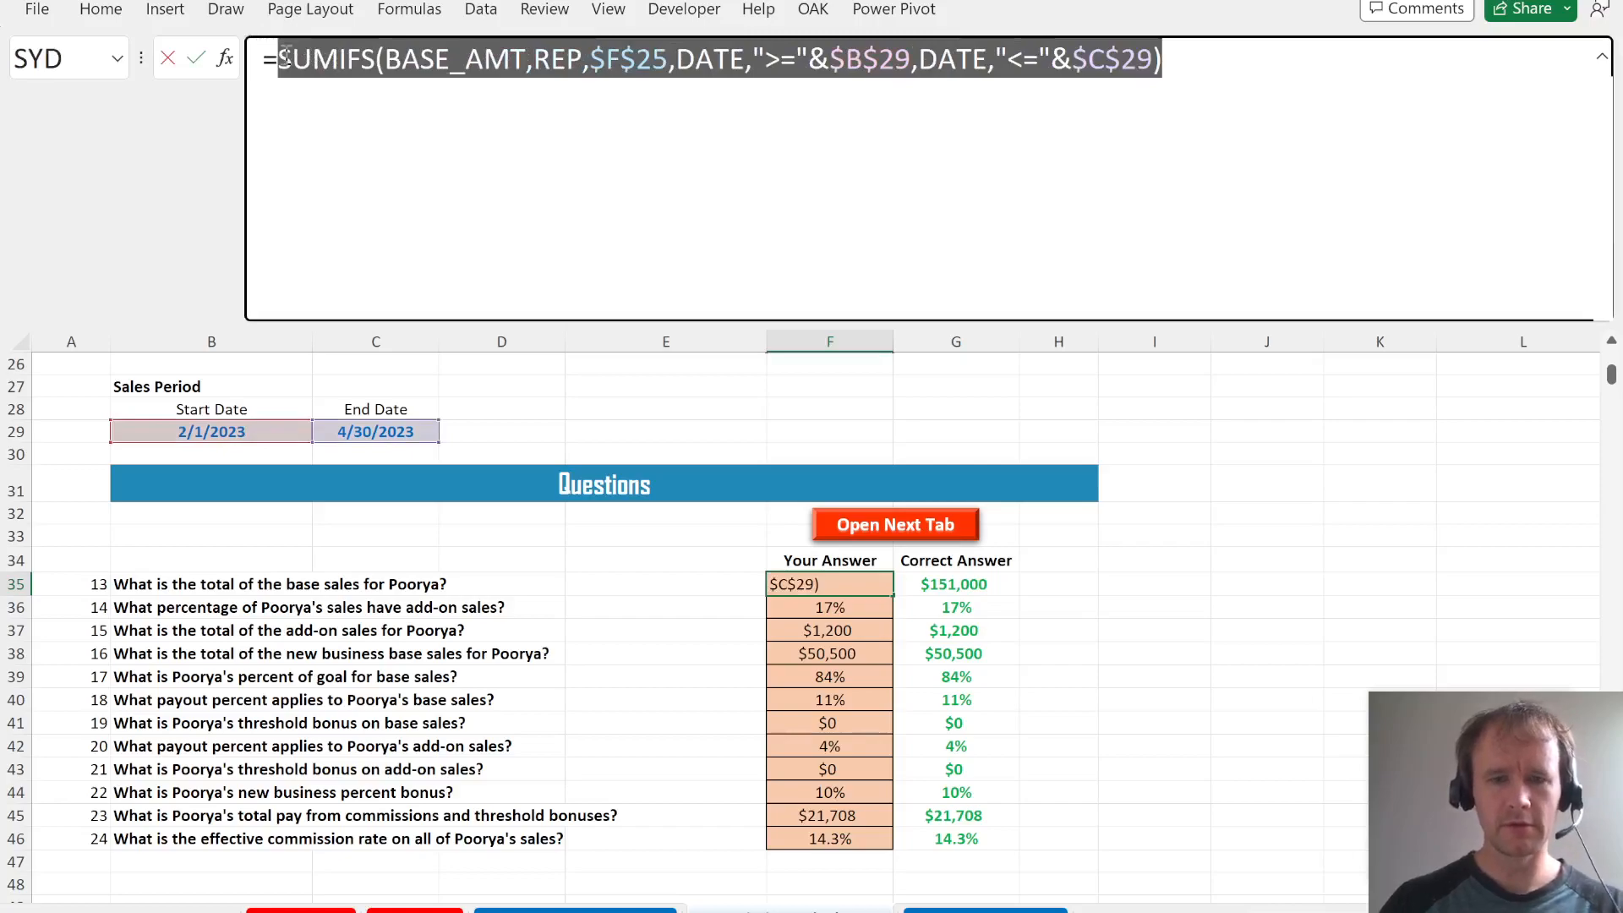
- Replace the F35 reference in the BSC line of F45's LET formula with the copied SUMIFS expression
key("Return")
key("Up")
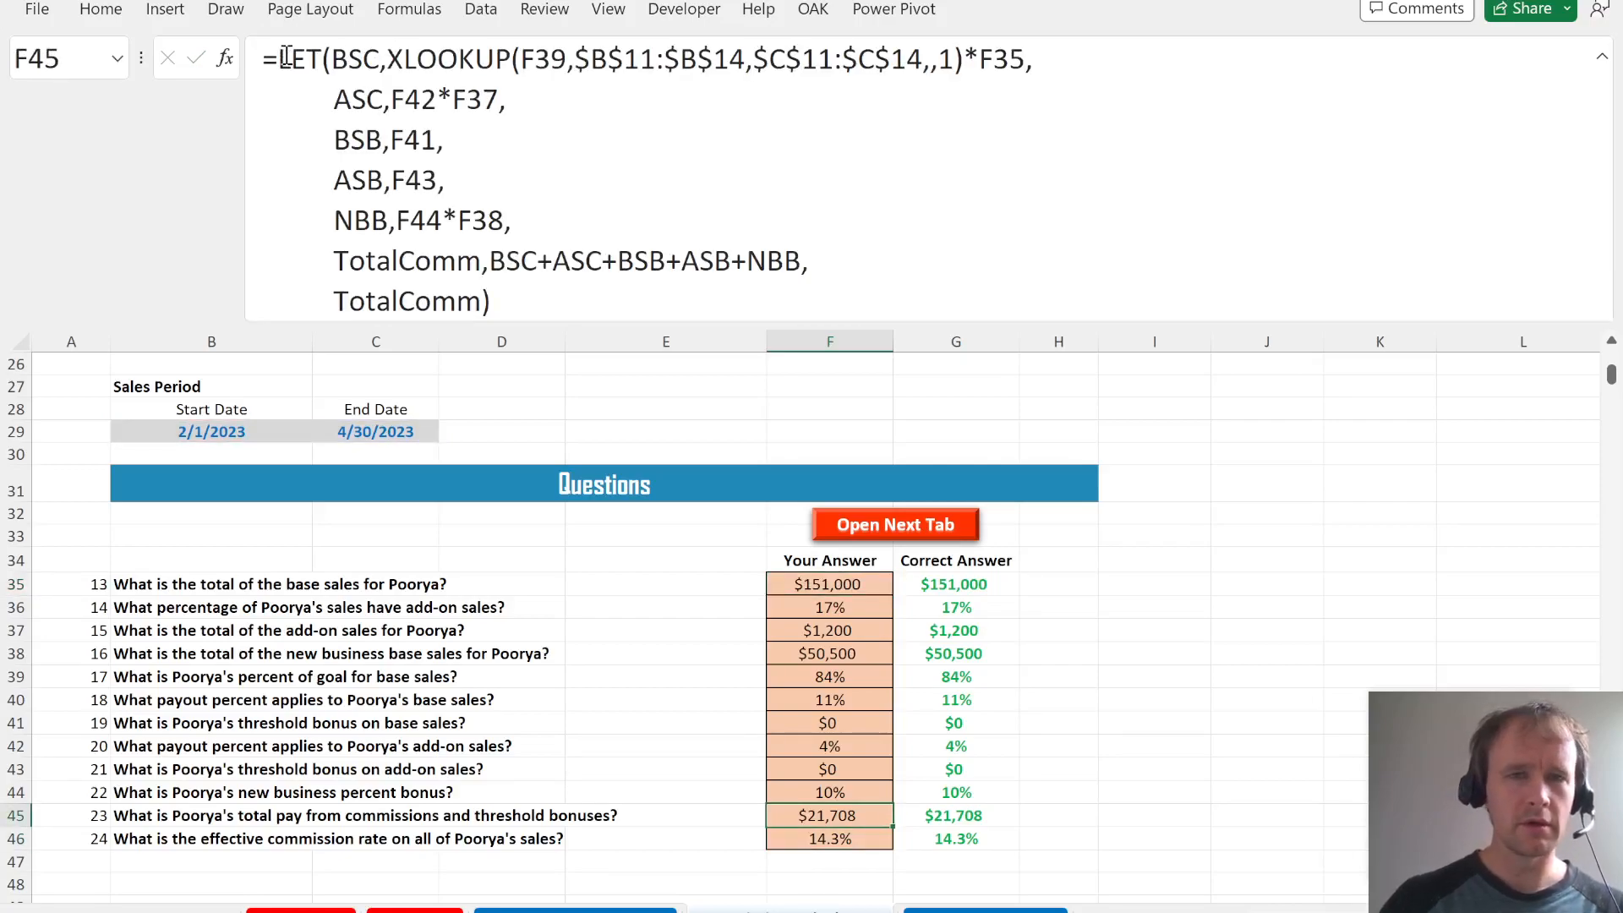
double_click(1002, 61)
key("ctrl+v")
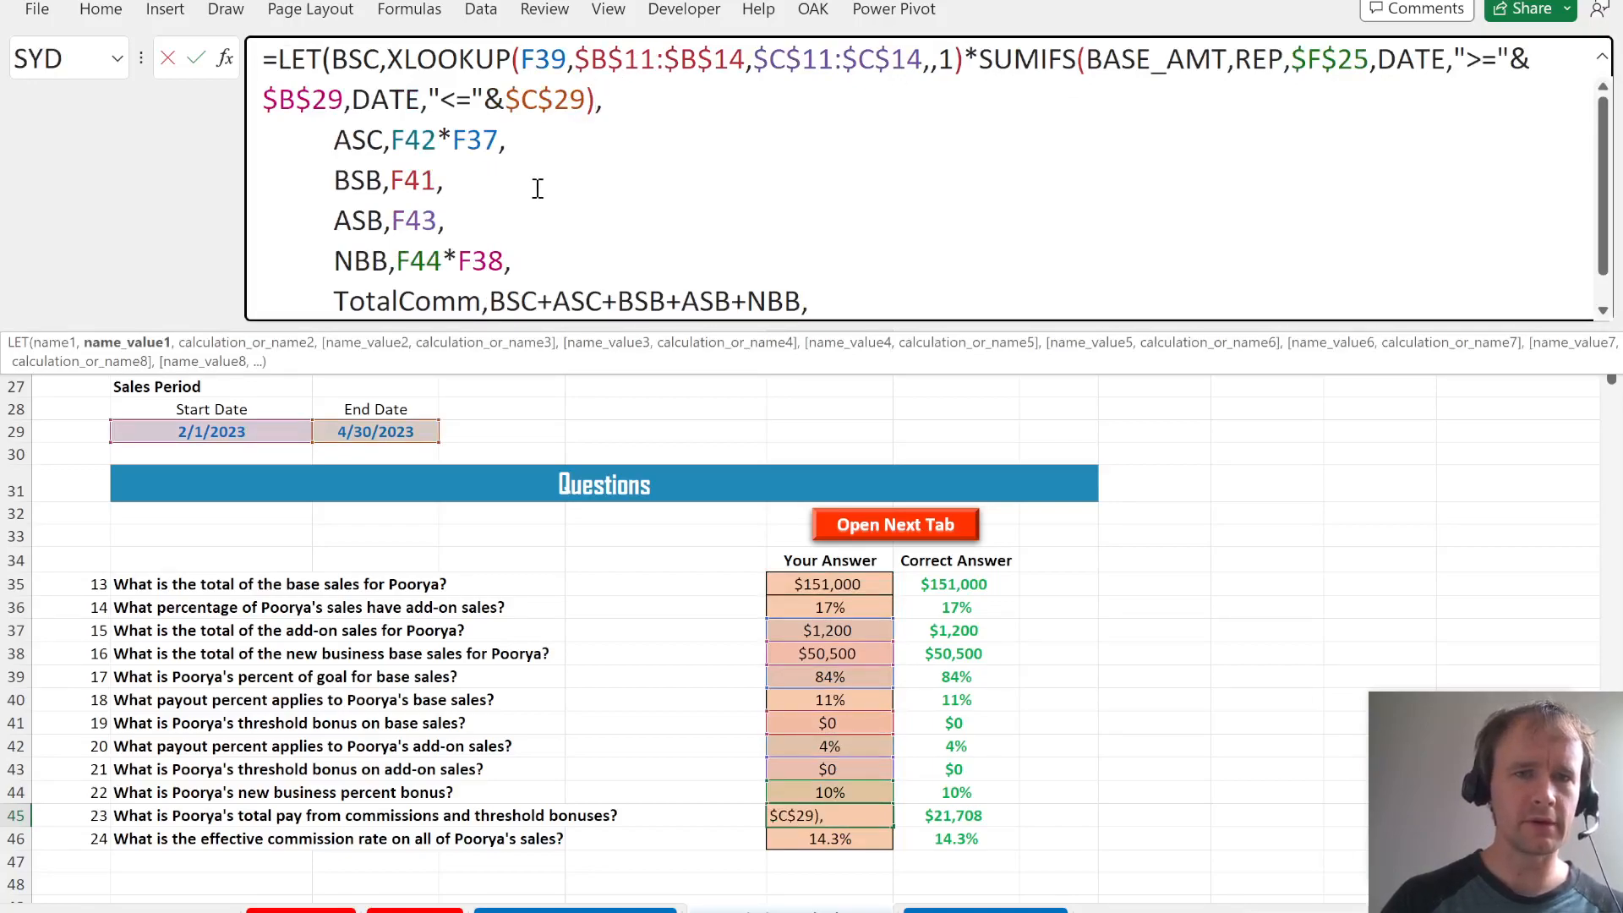
key("ctrl+Return")
- Undo both reference replacements in F45's LET formula
key("Up")
key("Up")
key("Up")
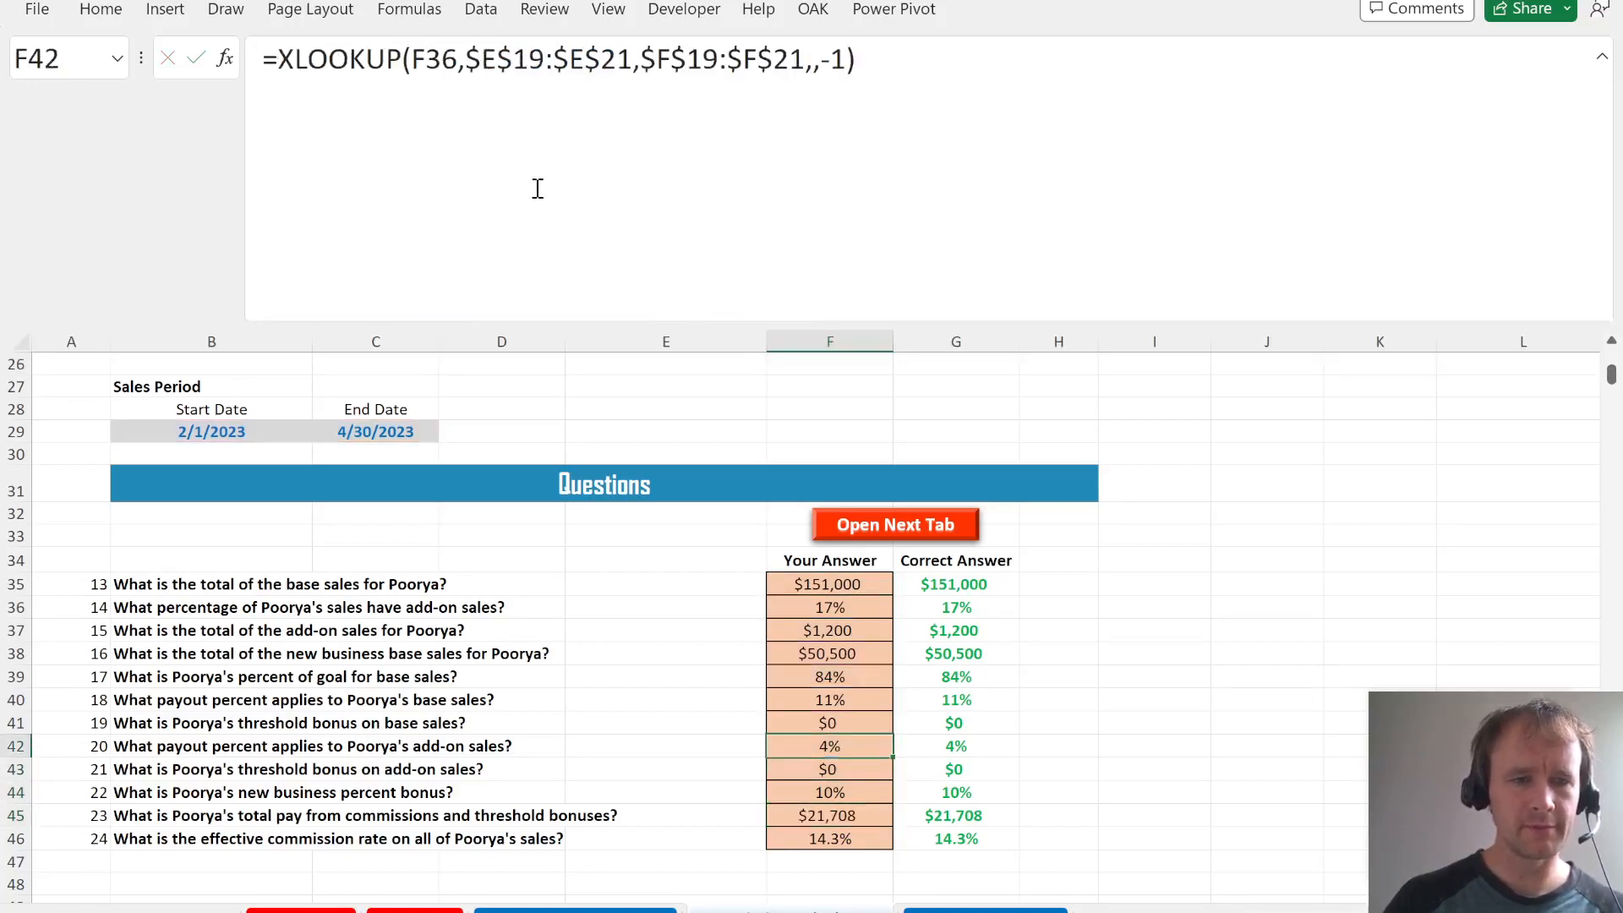
key("ctrl+z")
key("ctrl+z")
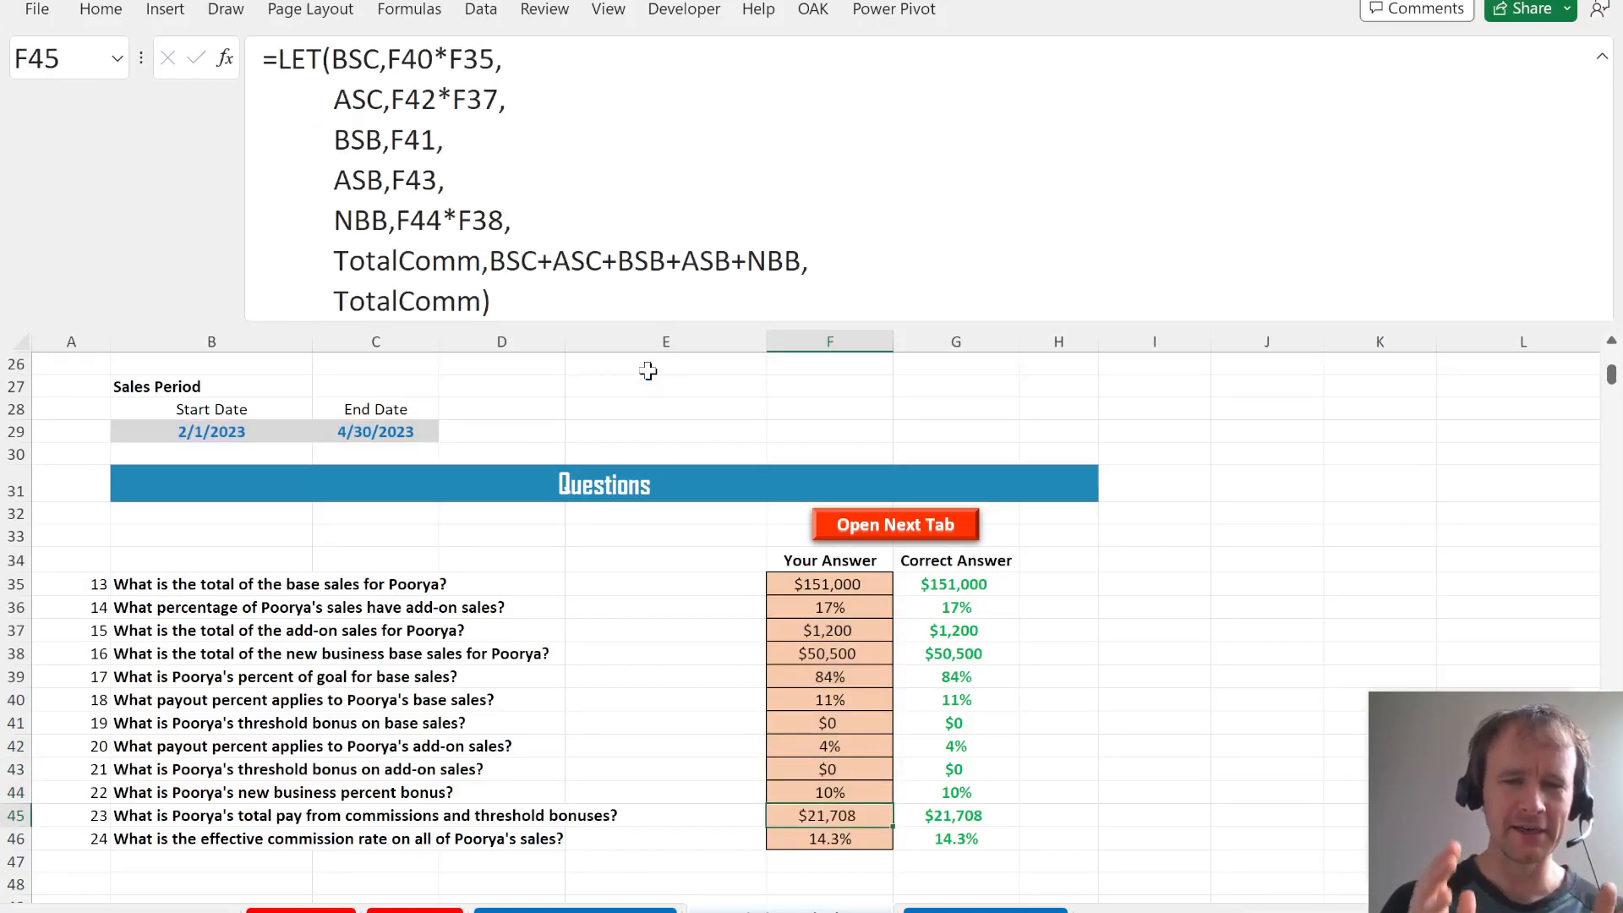
- Regenerate the random values, acknowledge the message, and compare the F35 answer area on this and the following sheet
key("ctrl+shift+r")
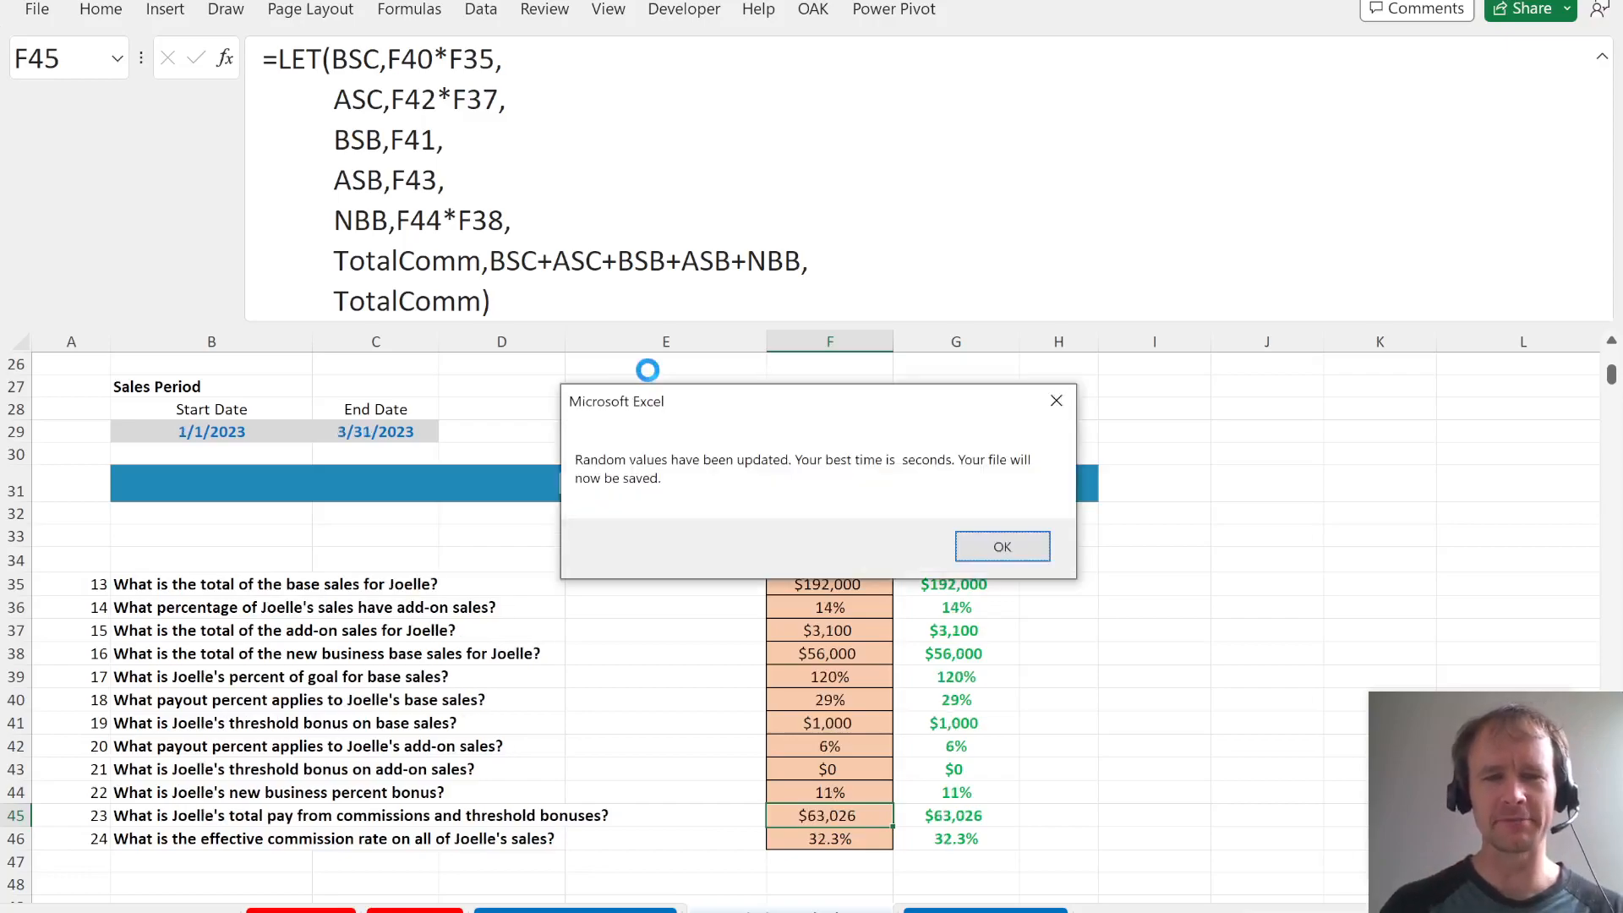
key("Return")
key("ctrl+Up")
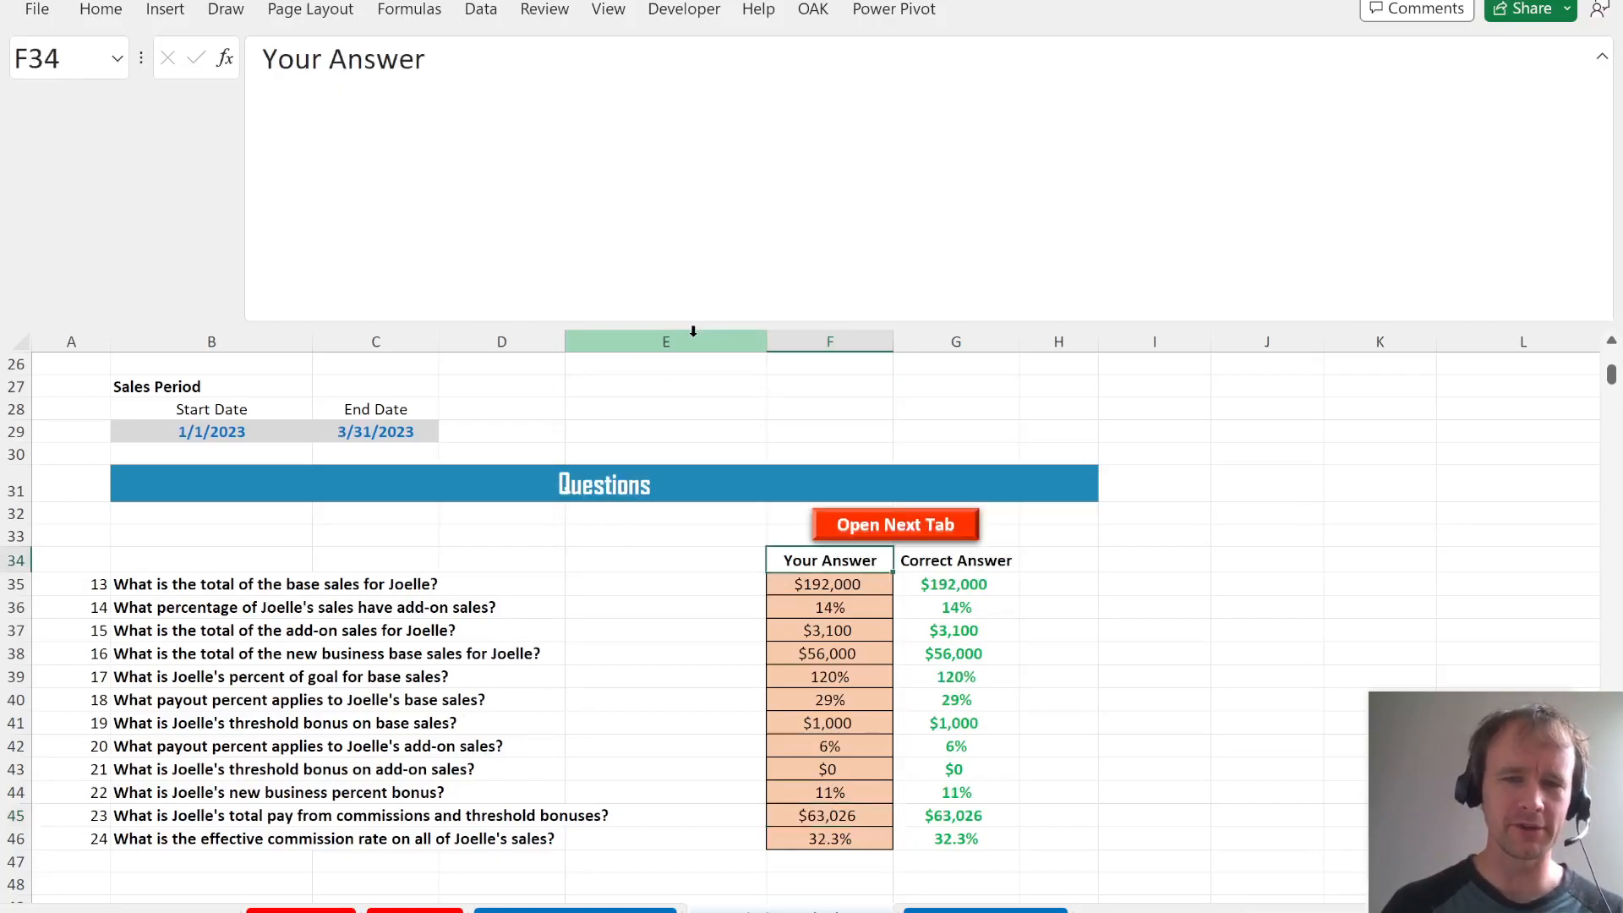
key("Down")
key("ctrl+Page_Down")
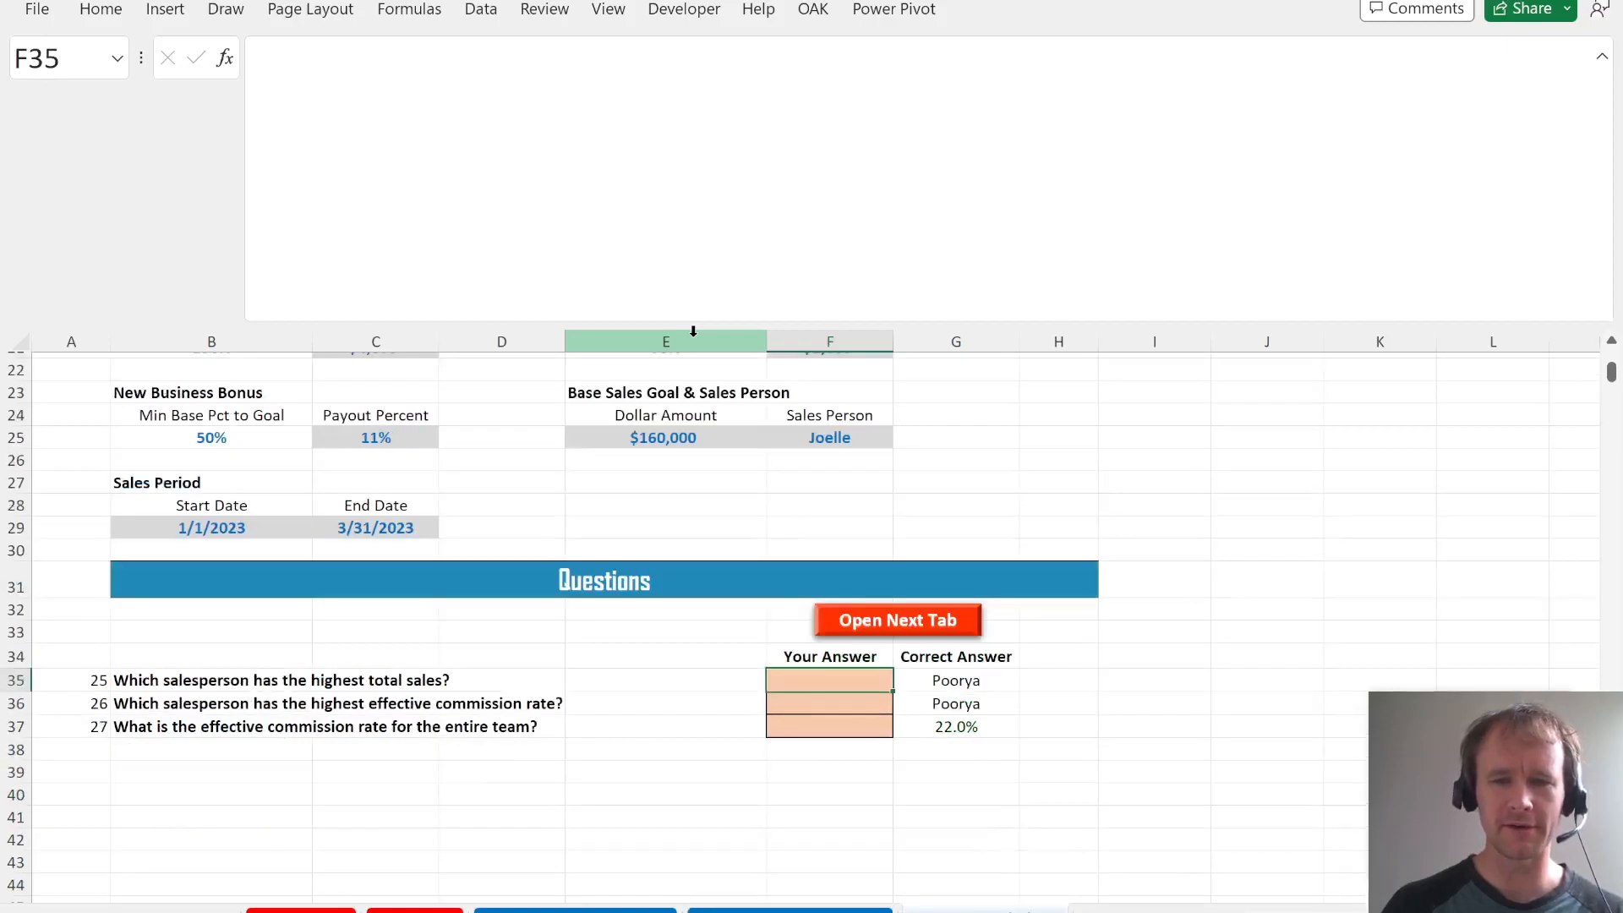
key("ctrl+Page_Up")
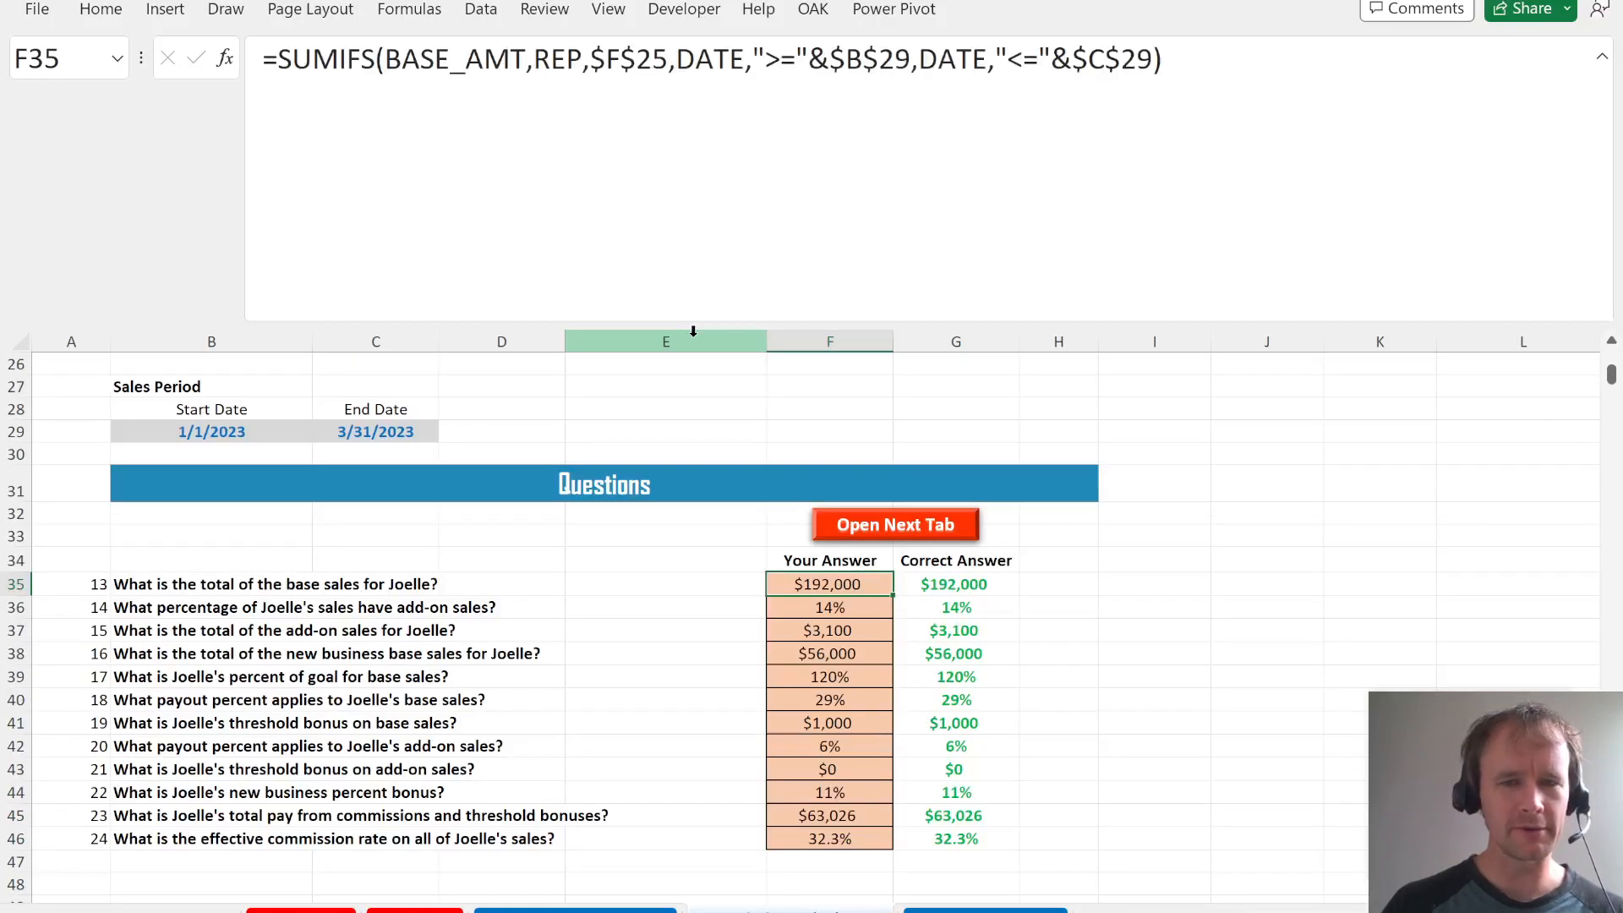
- Insert four blank rows above question 25 on the following calculator sheet
key("ctrl+Page_Down")
key("shift+Down")
key("shift+Down")
key("shift+Down")
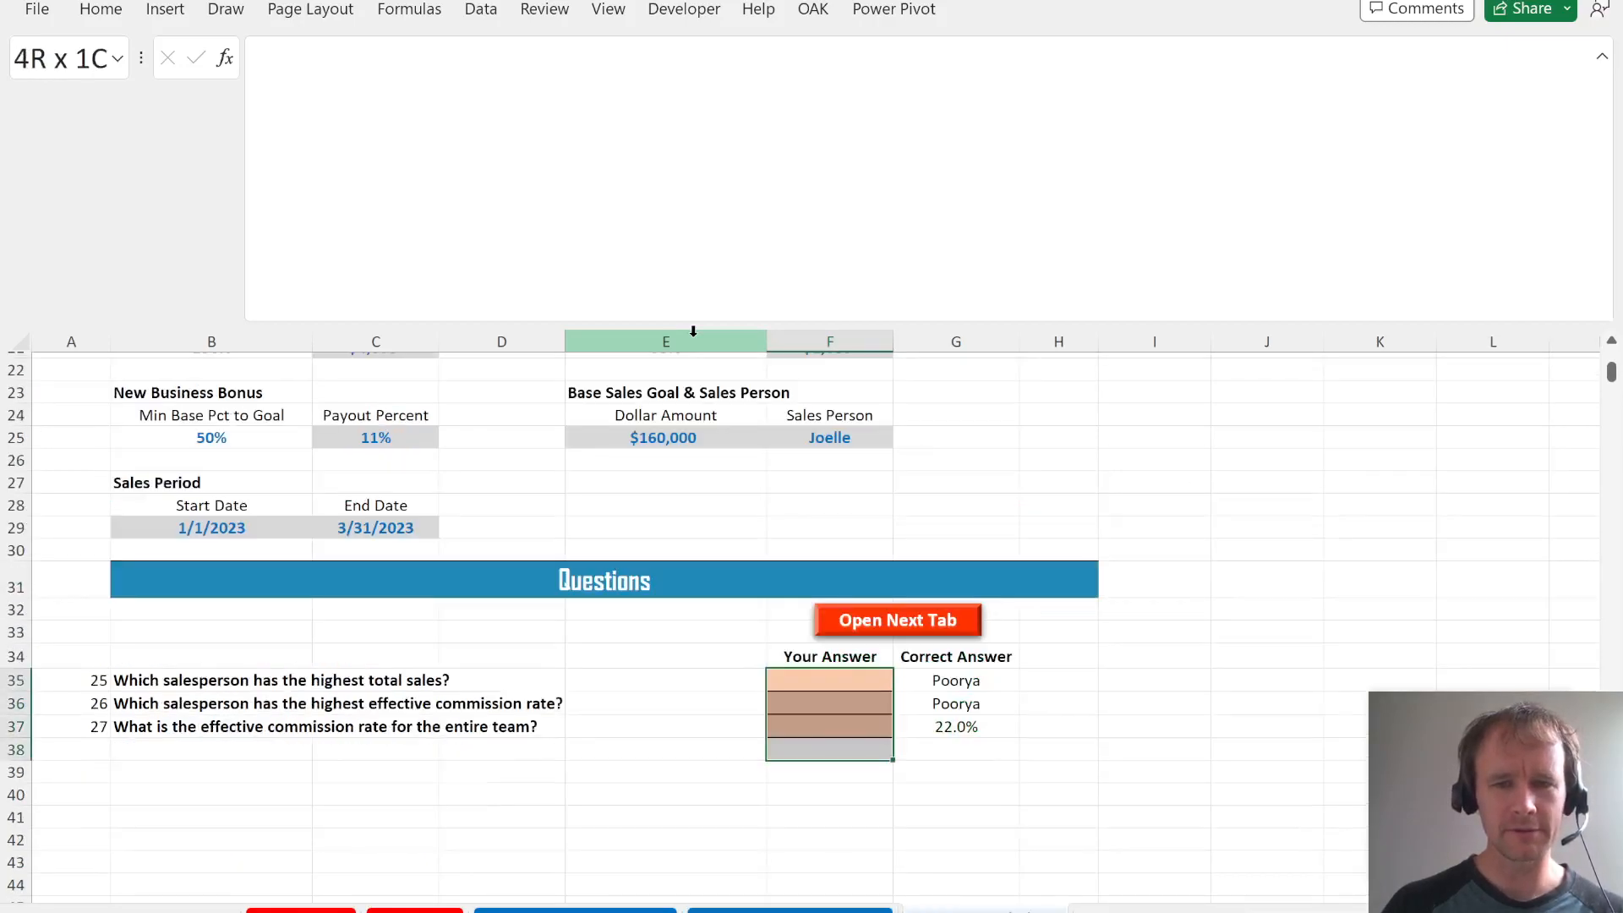
key("alt+h")
key("i")
key("r")
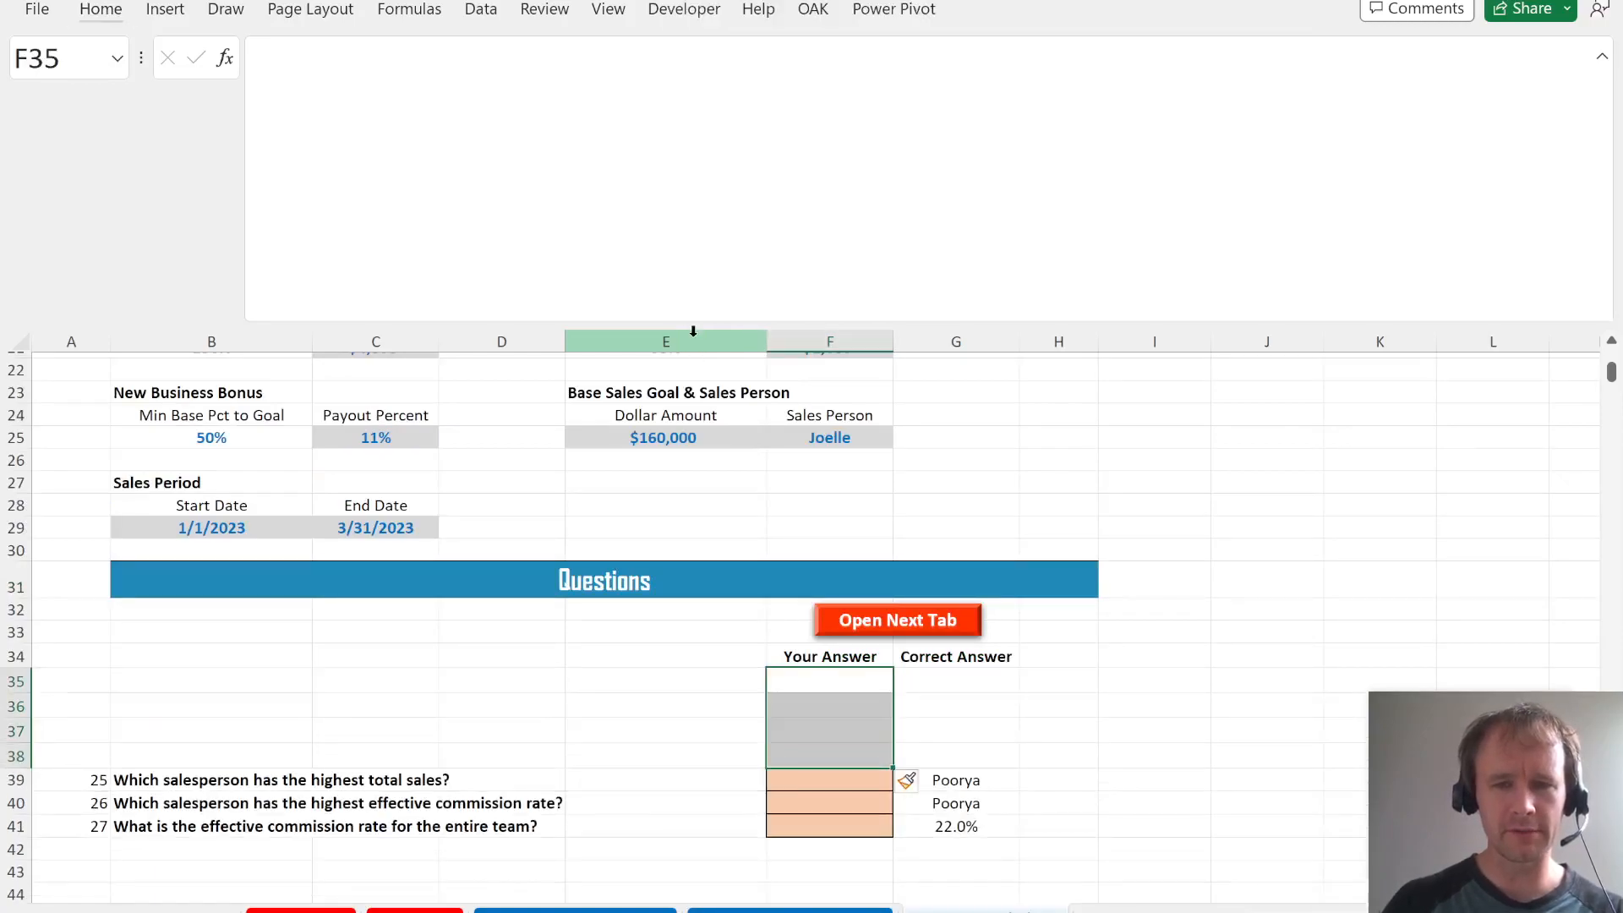
- Insert six more blank rows starting at row 35, above the team questions
key("shift+Down")
key("shift+Down")
key("alt+h")
key("i")
key("r")
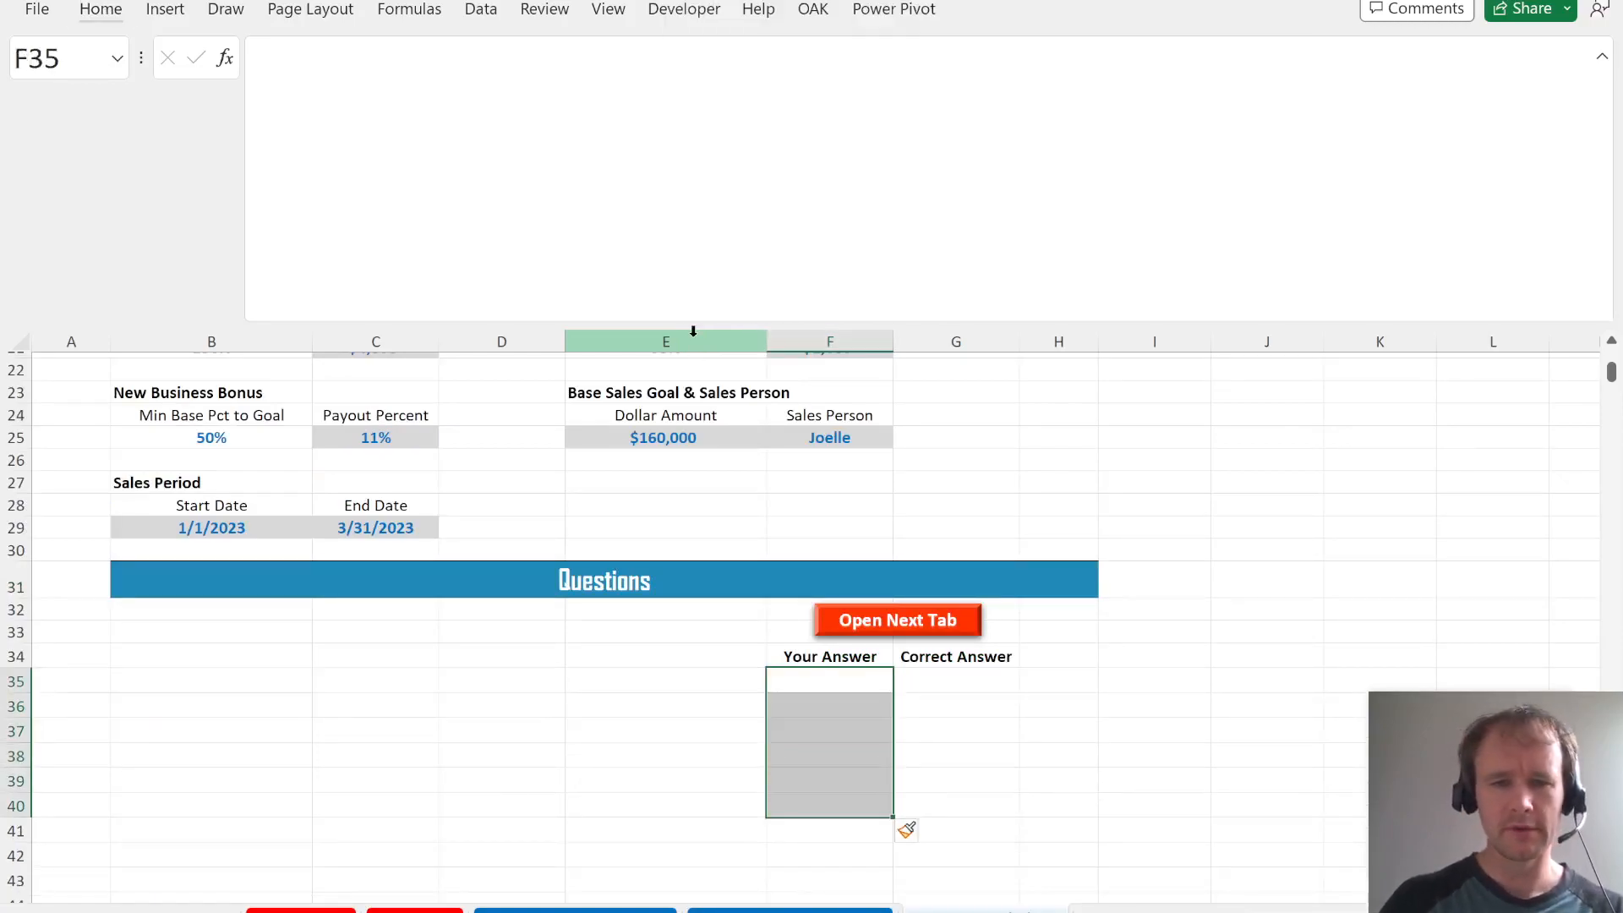
- Copy questions 13 to 24 with their answer formulas, range A35:F46, from Commission Calculator 2
key("ctrl+Page_Up")
key("Left")
key("Left")
key("Left")
key("Left")
key("Left")
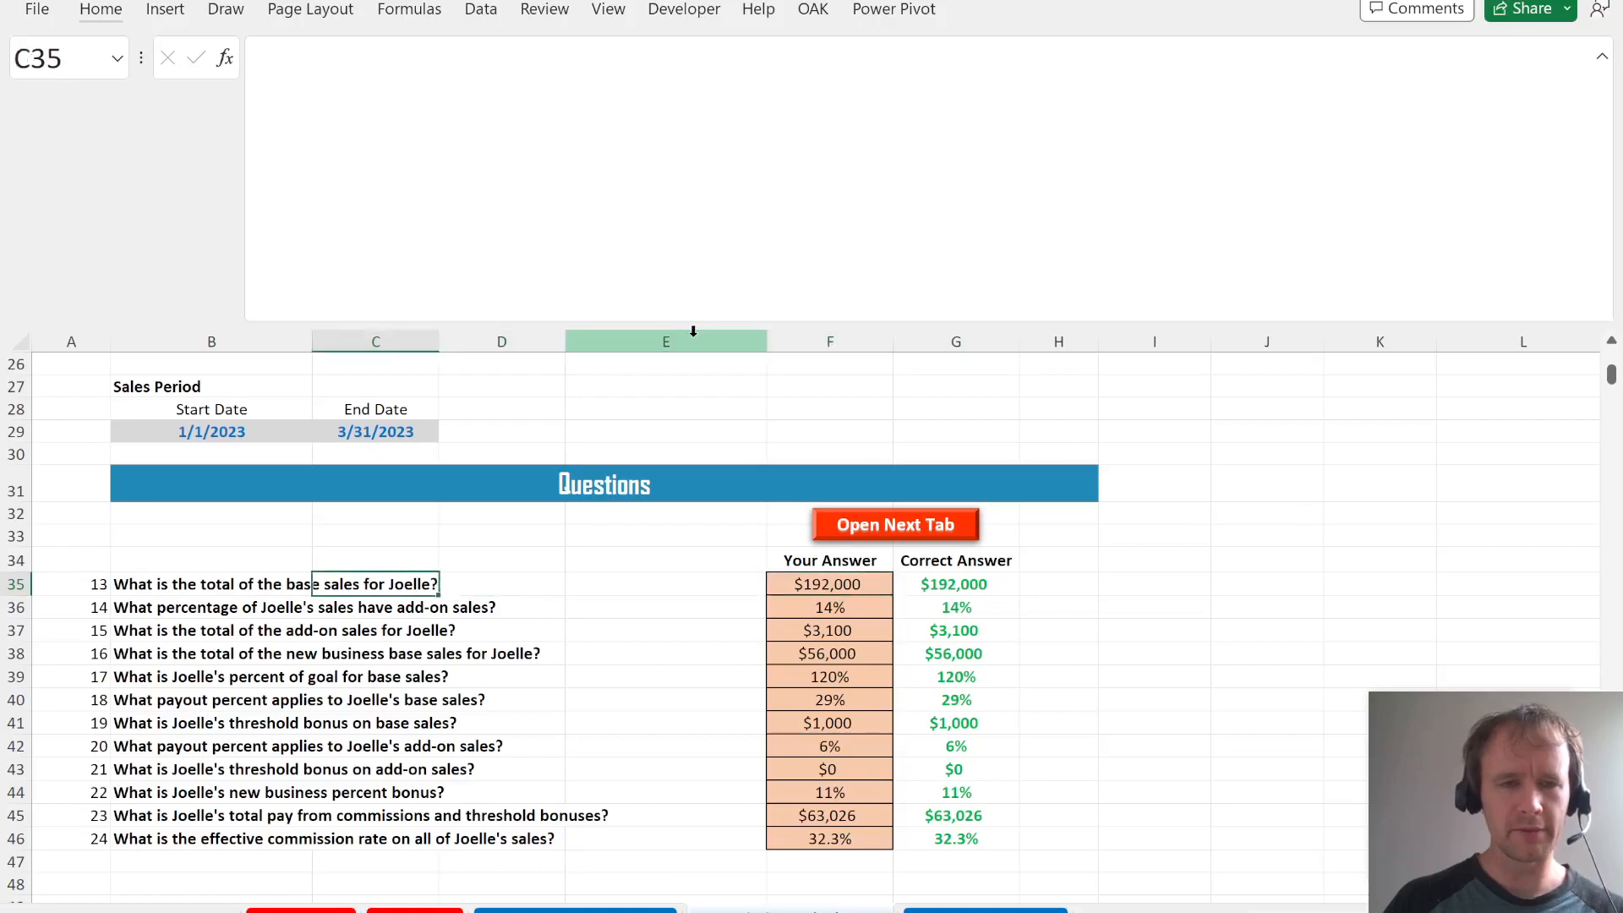
key("ctrl+shift+Down")
key("shift+Right")
key("shift+Right")
key("shift+Right")
key("shift+Right")
key("shift+Right")
key("shift+Right")
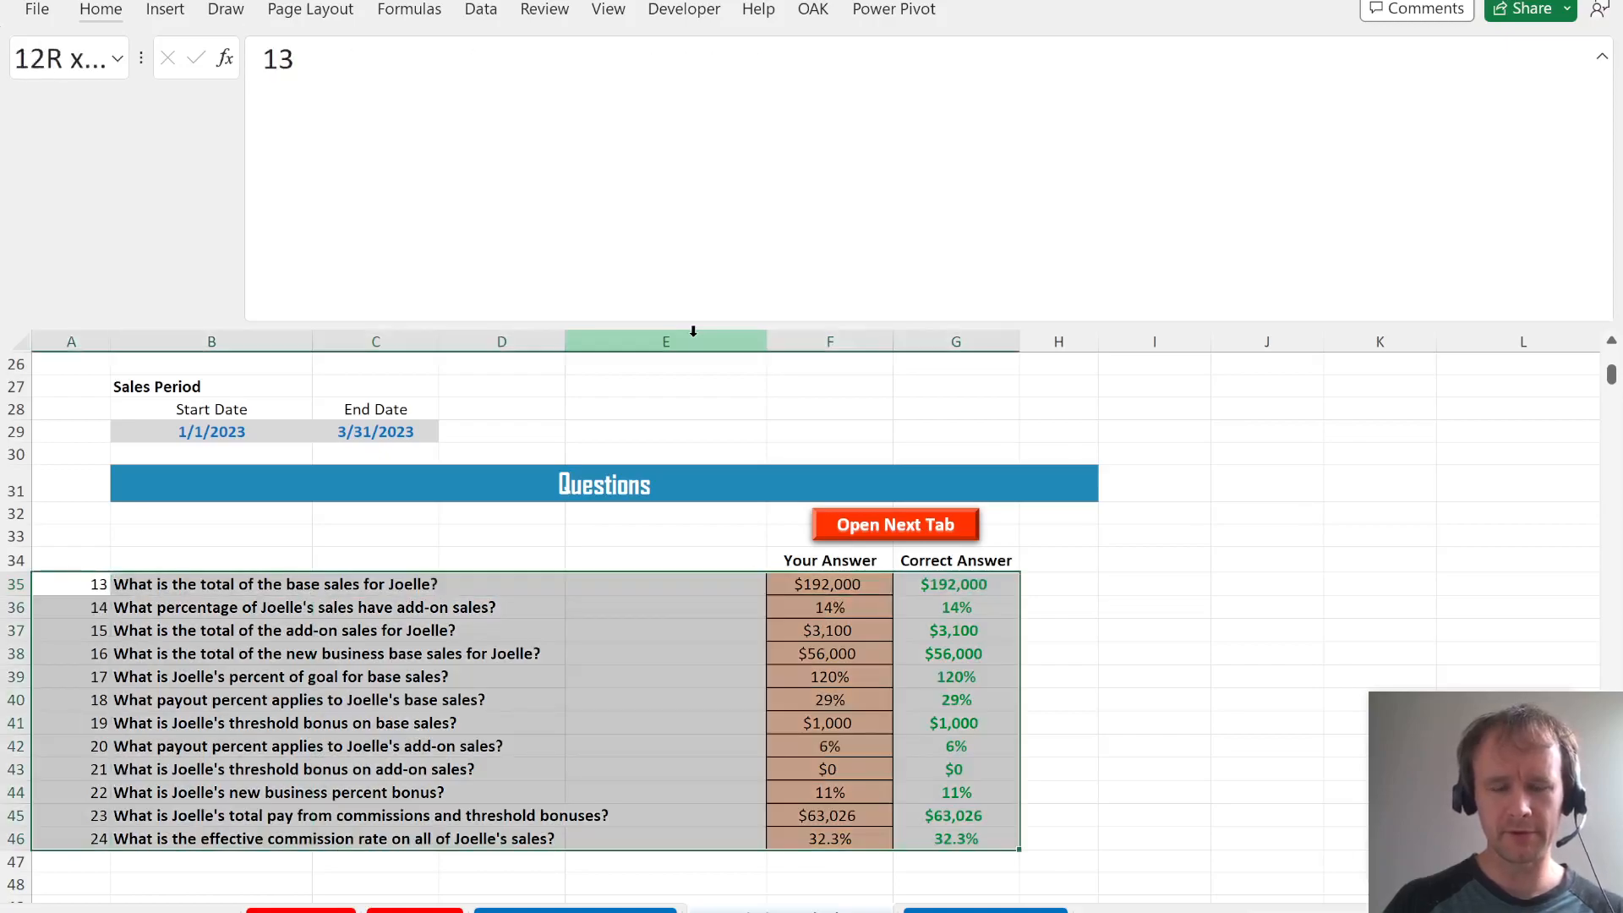
key("shift+Left")
key("ctrl+c")
- Paste the copied questions and answer formulas at A35 on the following calculator sheet
key("ctrl+Page_Down")
key("Left")
key("Left")
key("Left")
key("Left")
key("Left")
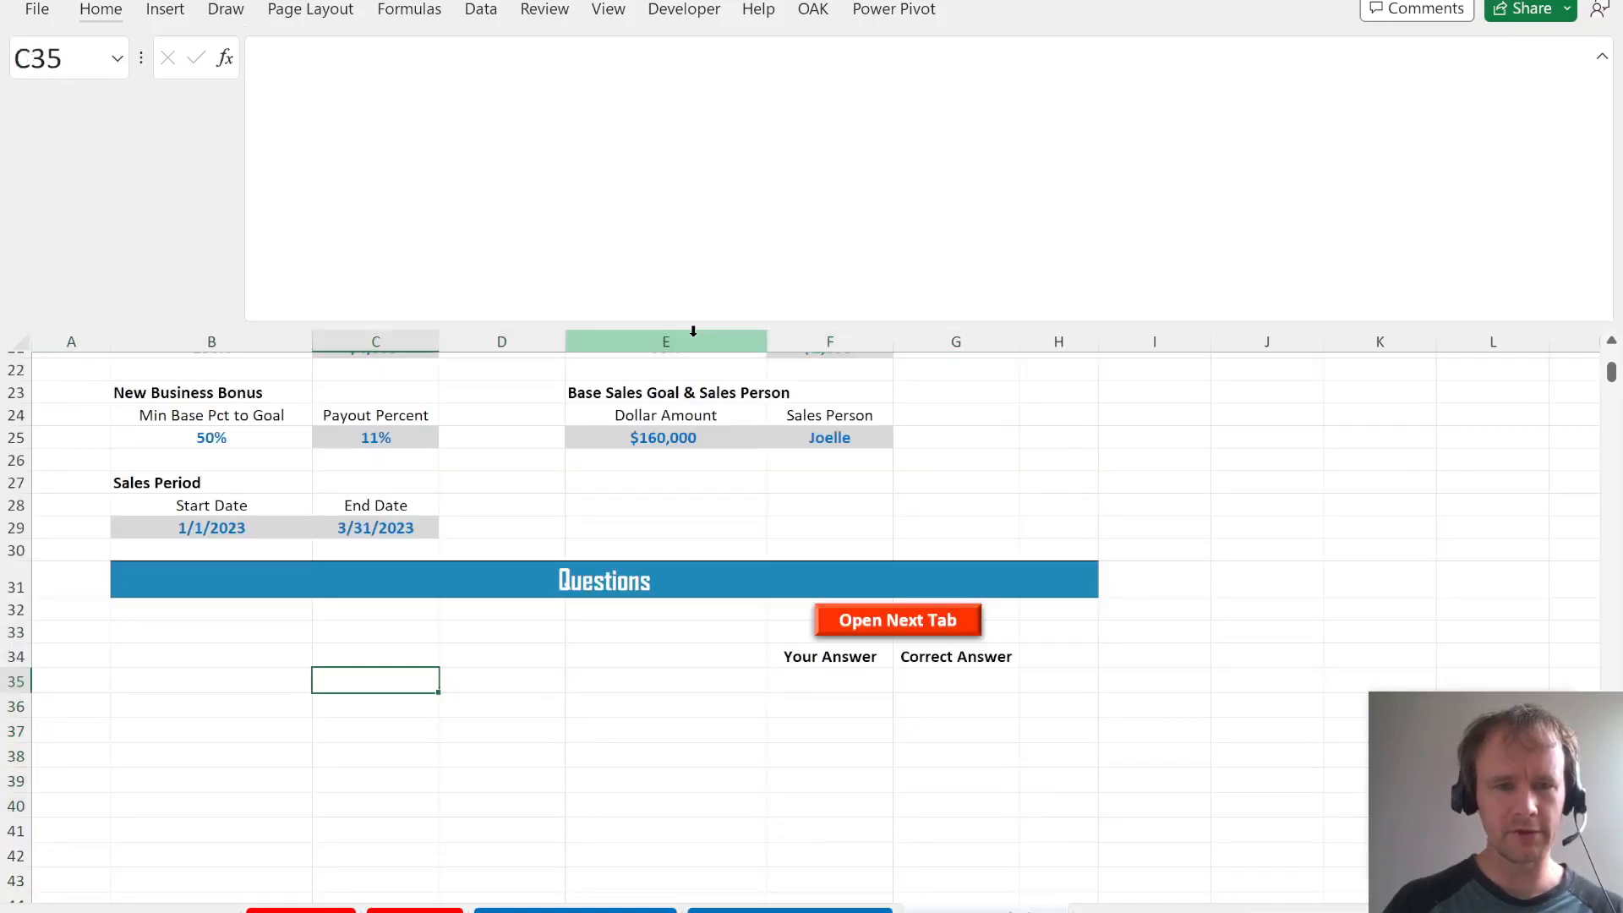
key("ctrl+v")
scroll(829, 713, "down", 4)
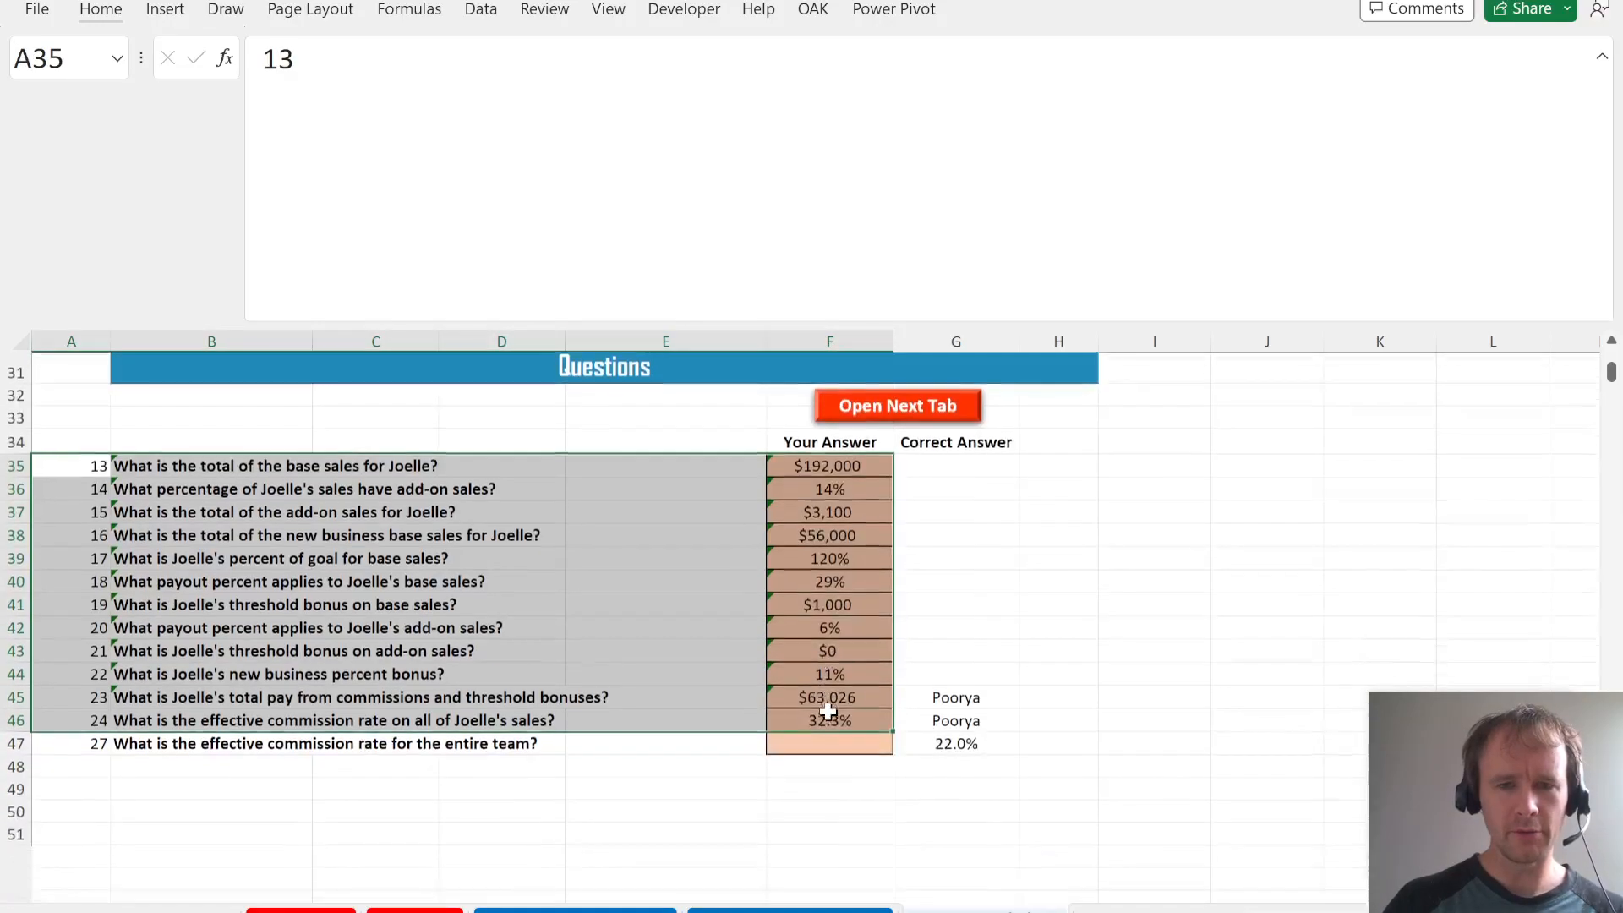
- Undo the paste that overlapped the team questions and add three more blank rows above question 25
key("ctrl+z")
left_click_drag(812, 518, 812, 520)
key("Up")
key("Up")
key("Up")
key("Up")
key("Up")
key("Up")
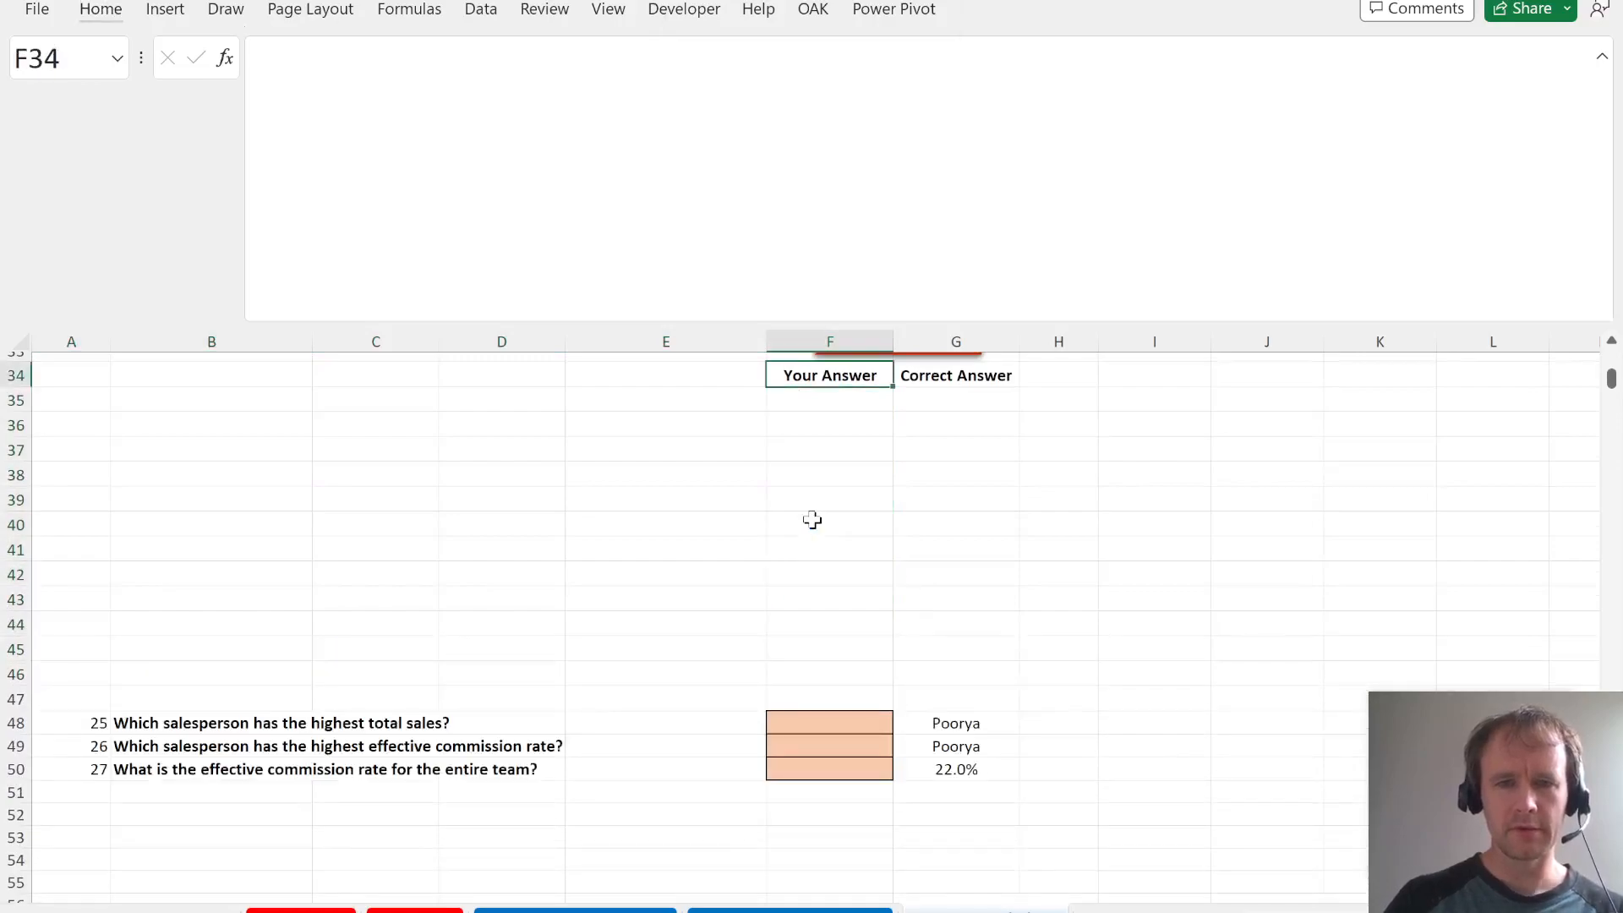
- Paste the copied questions 13 to 24 with their answer formulas at A35, above the team questions
key("Down")
key("Left")
key("Left")
key("Left")
key("Left")
key("Left")
key("ctrl+v")
left_click(814, 524)
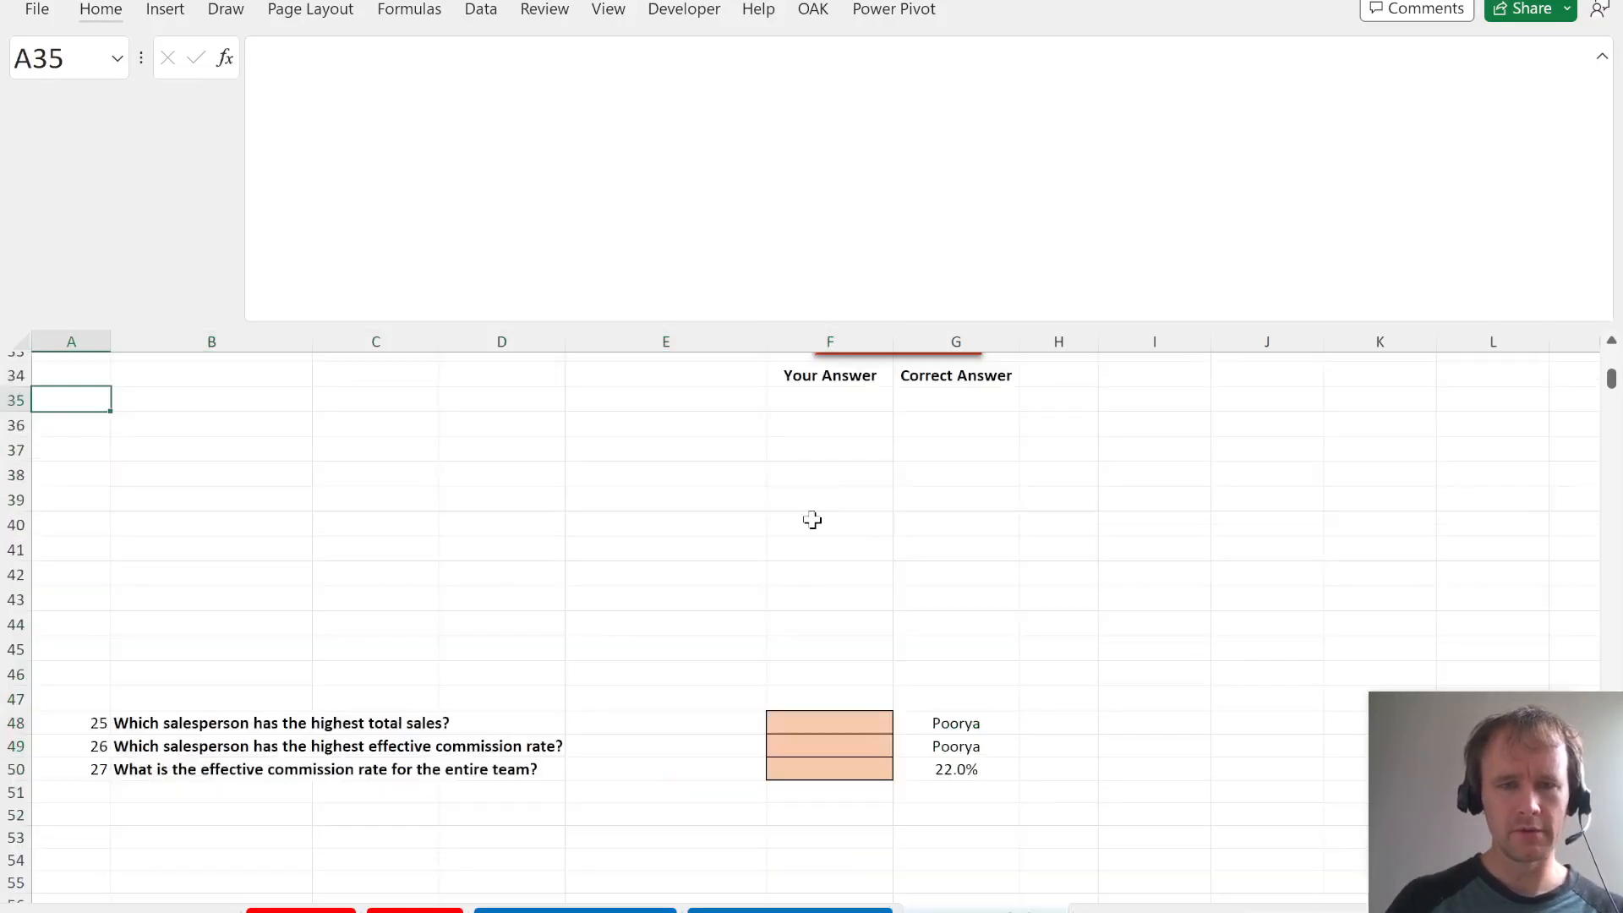
key("ctrl+v")
- Check which salesperson and sales period cells the pasted base sales formula in F35 refers to
key("Right")
key("Right")
key("Right")
key("Right")
key("Right")
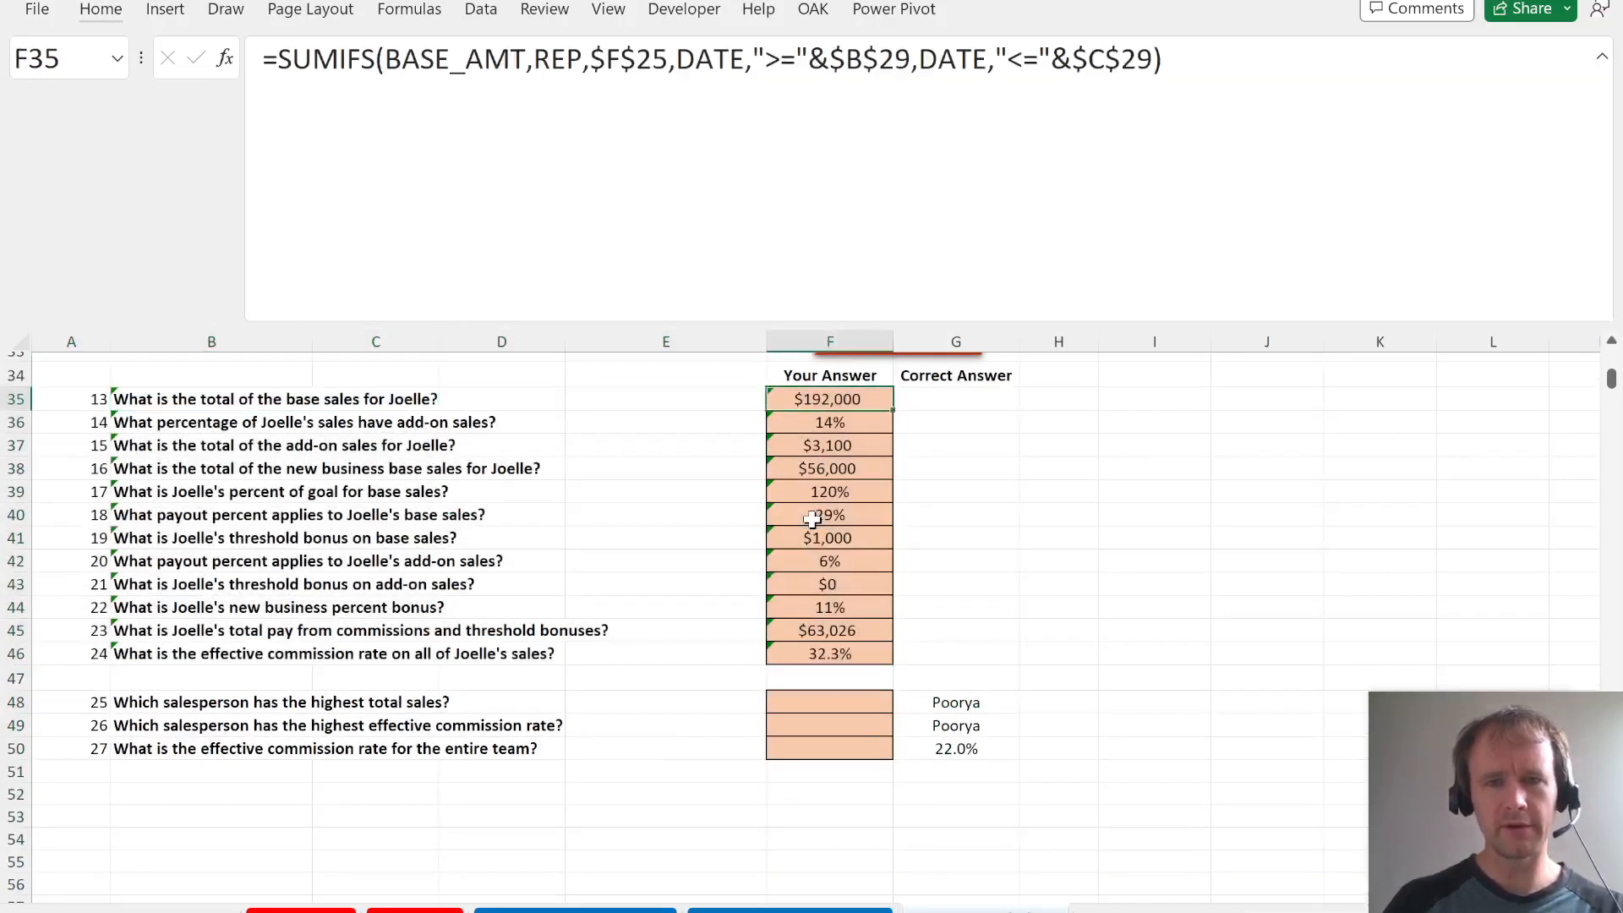
key("F2")
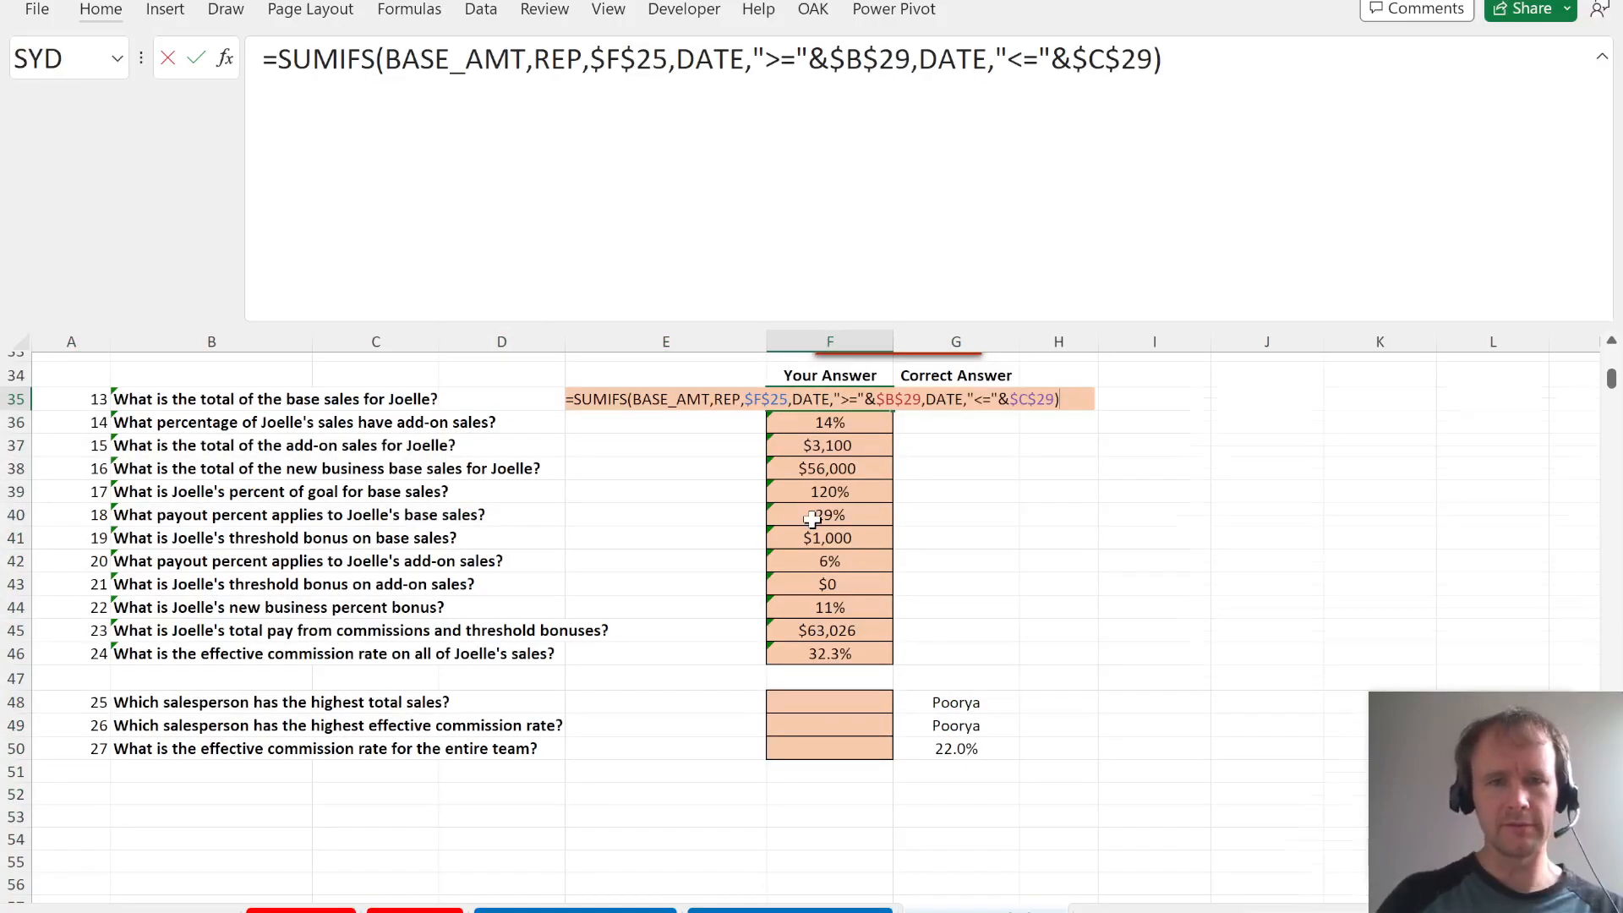
scroll(812, 519, "up", 6)
scroll(812, 519, "up", 5)
scroll(812, 519, "down", 9)
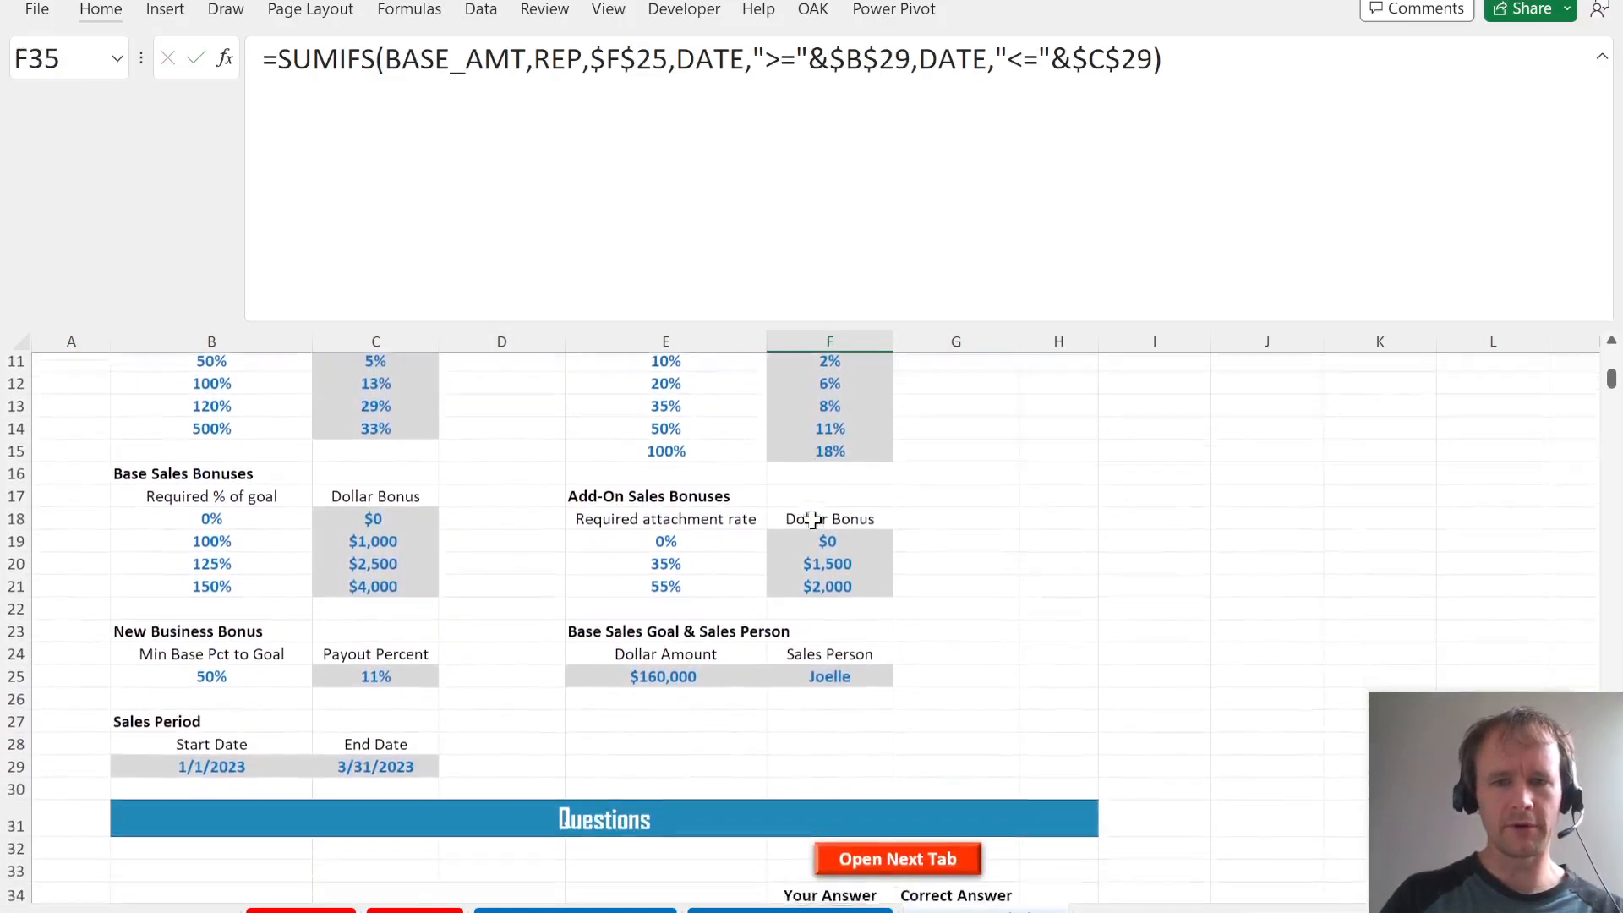
scroll(924, 616, "up", 1)
- Link I37 to the total pay answer in F45 and J37 to the effective commission rate in F46
left_click(1086, 626)
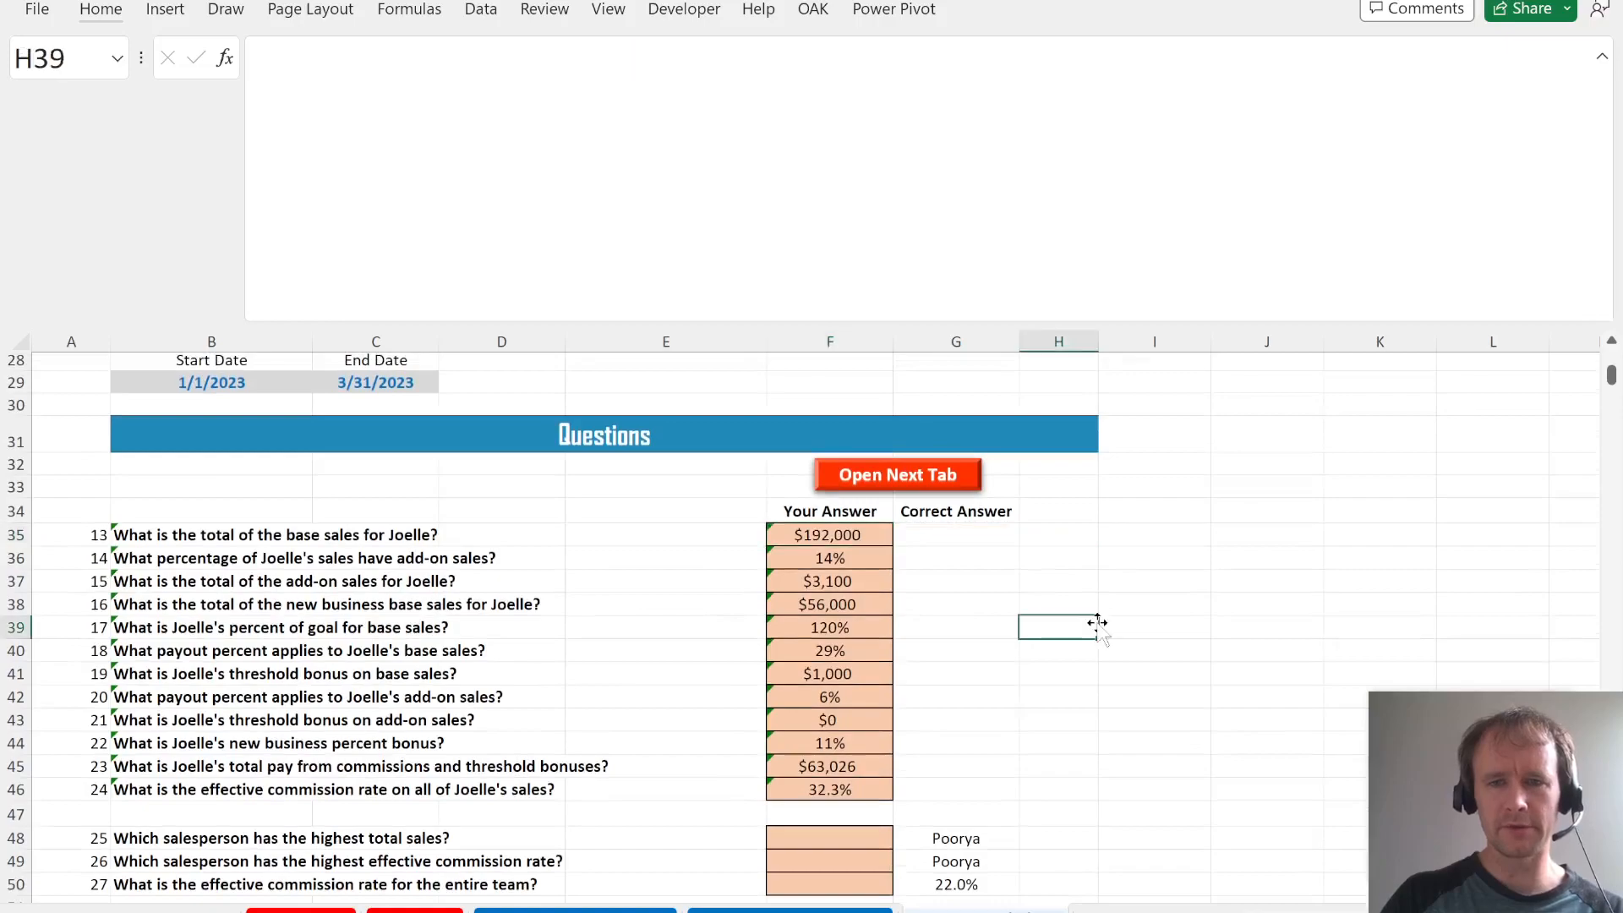
key("Up")
key("Right")
key("Up")
type("=")
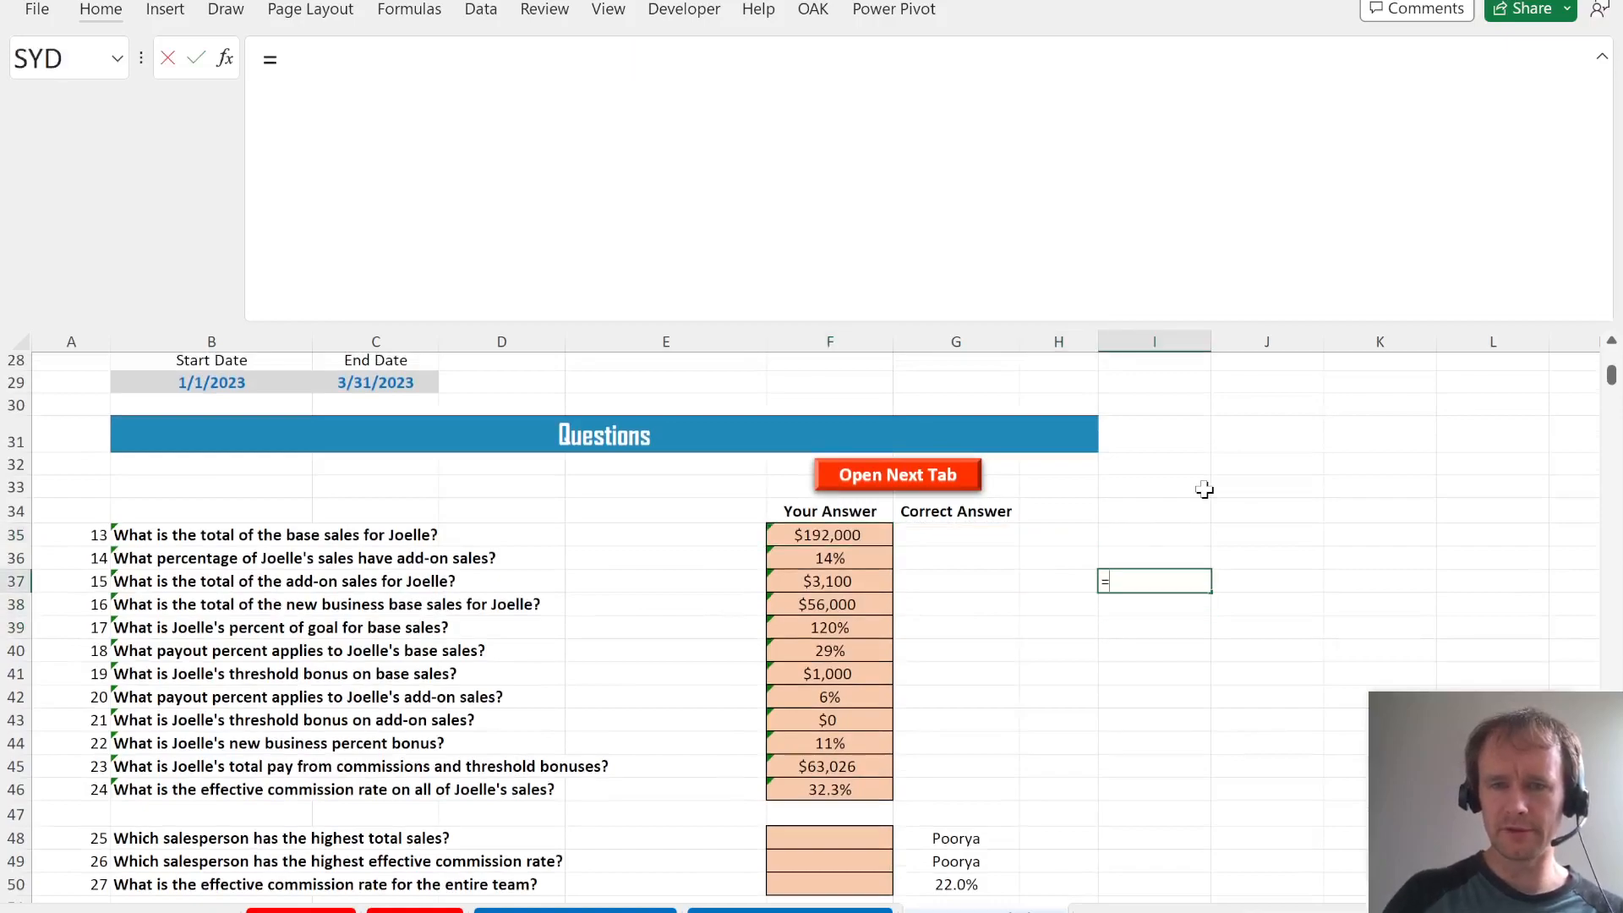
left_click(856, 766)
key("Tab")
type("=")
left_click(834, 787)
key("Return")
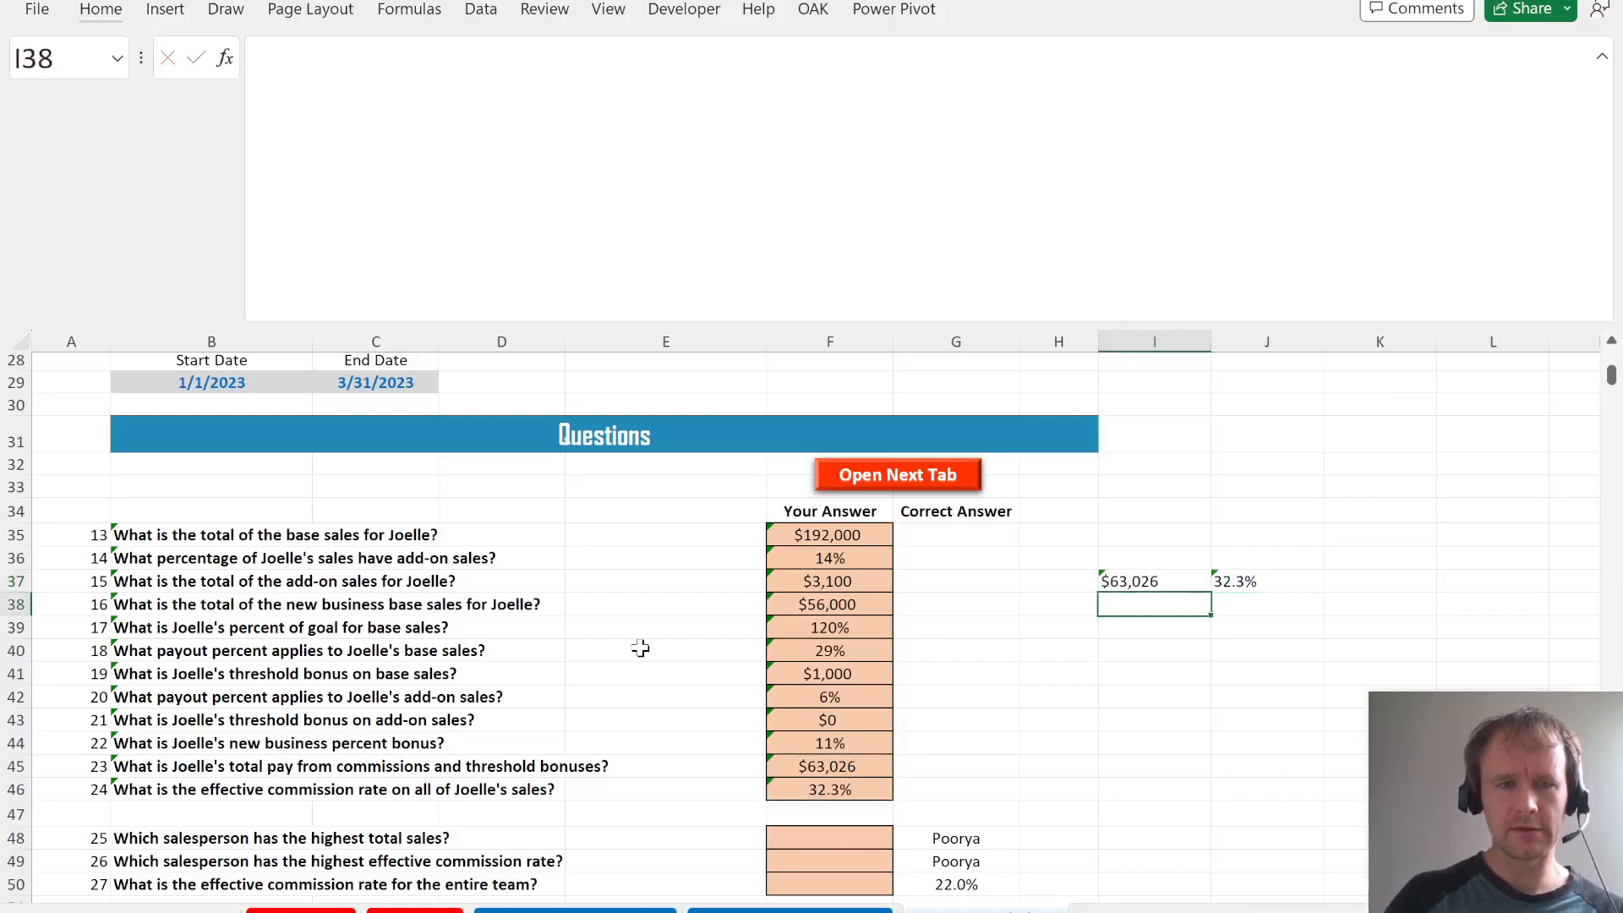
- Examine the formulas behind the base sales goal in E25 and the sales person in F25
scroll(642, 642, "up", 4)
left_click(706, 585)
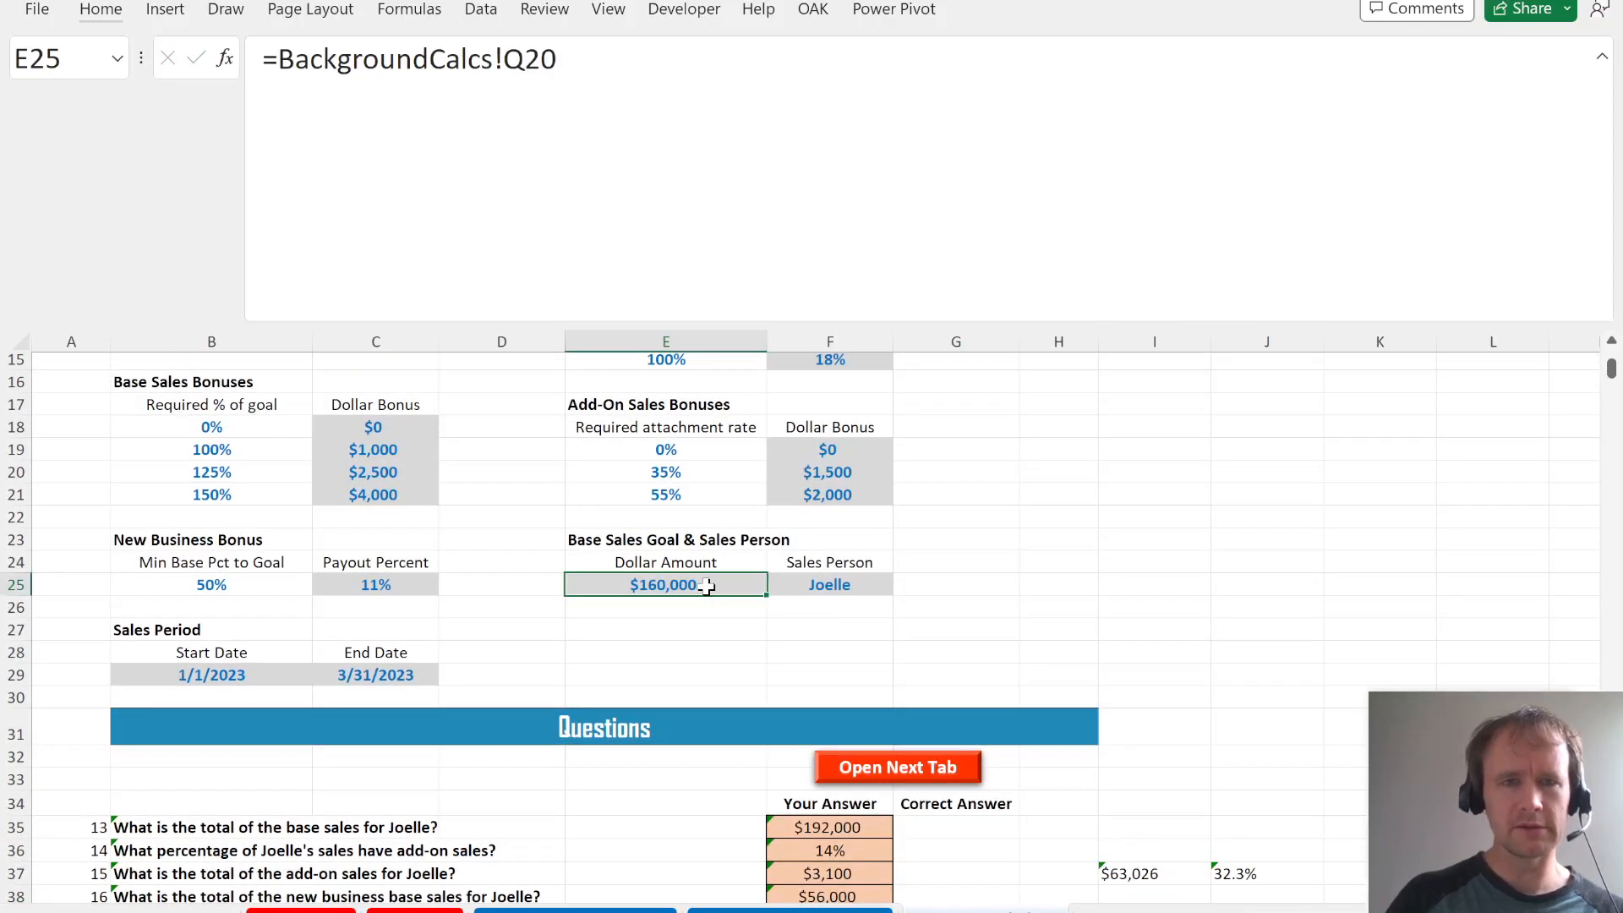
key("Right")
key("Left")
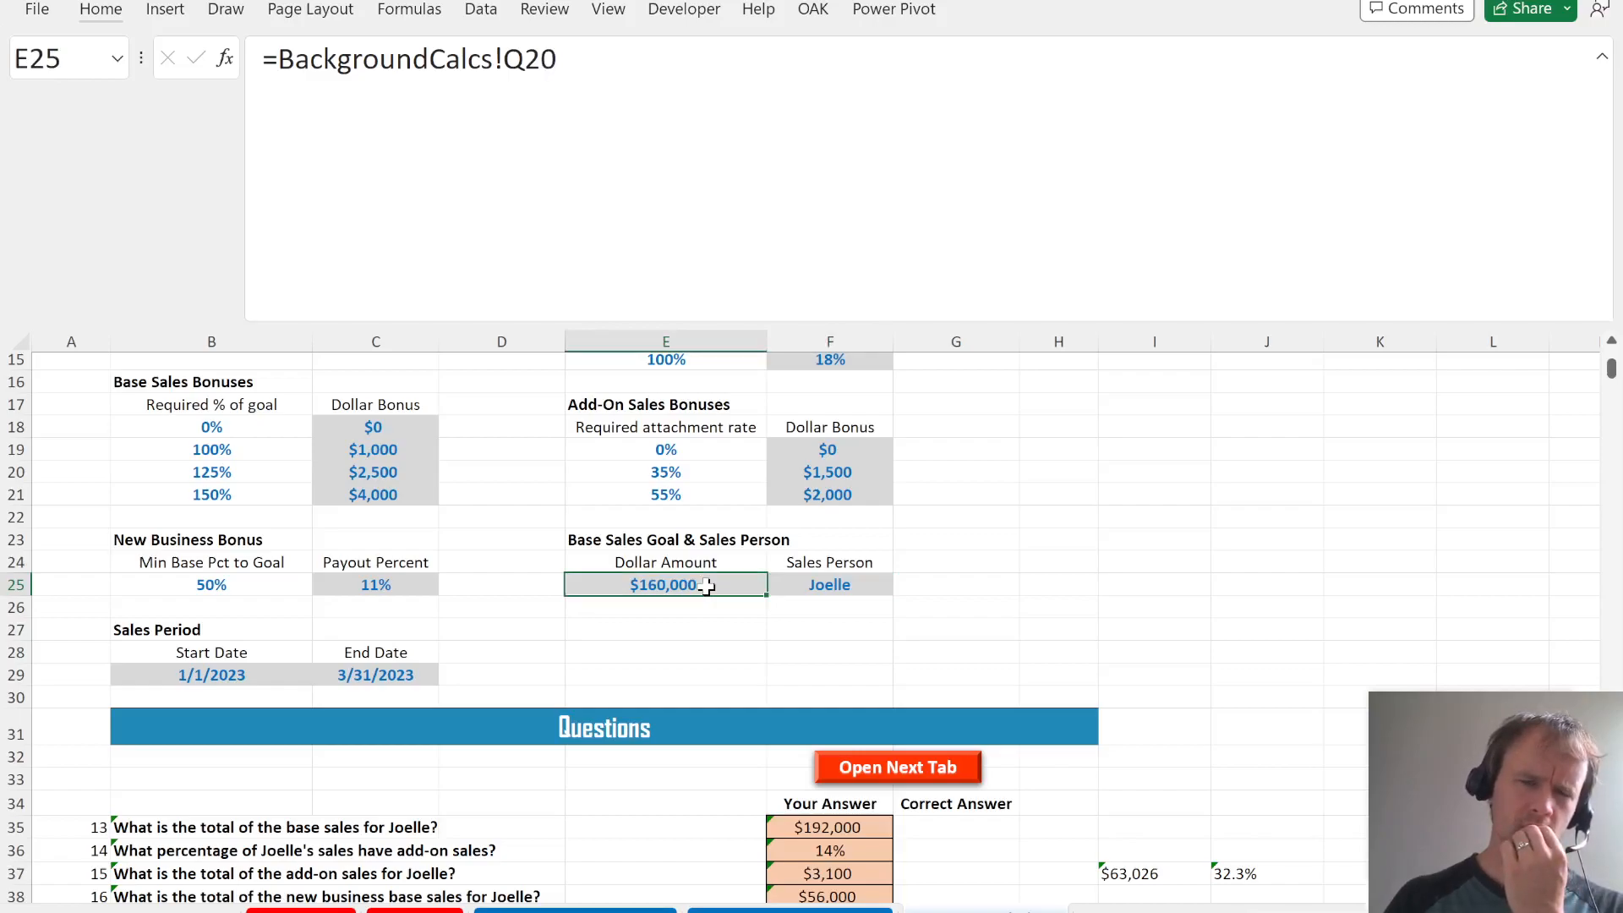
key("Right")
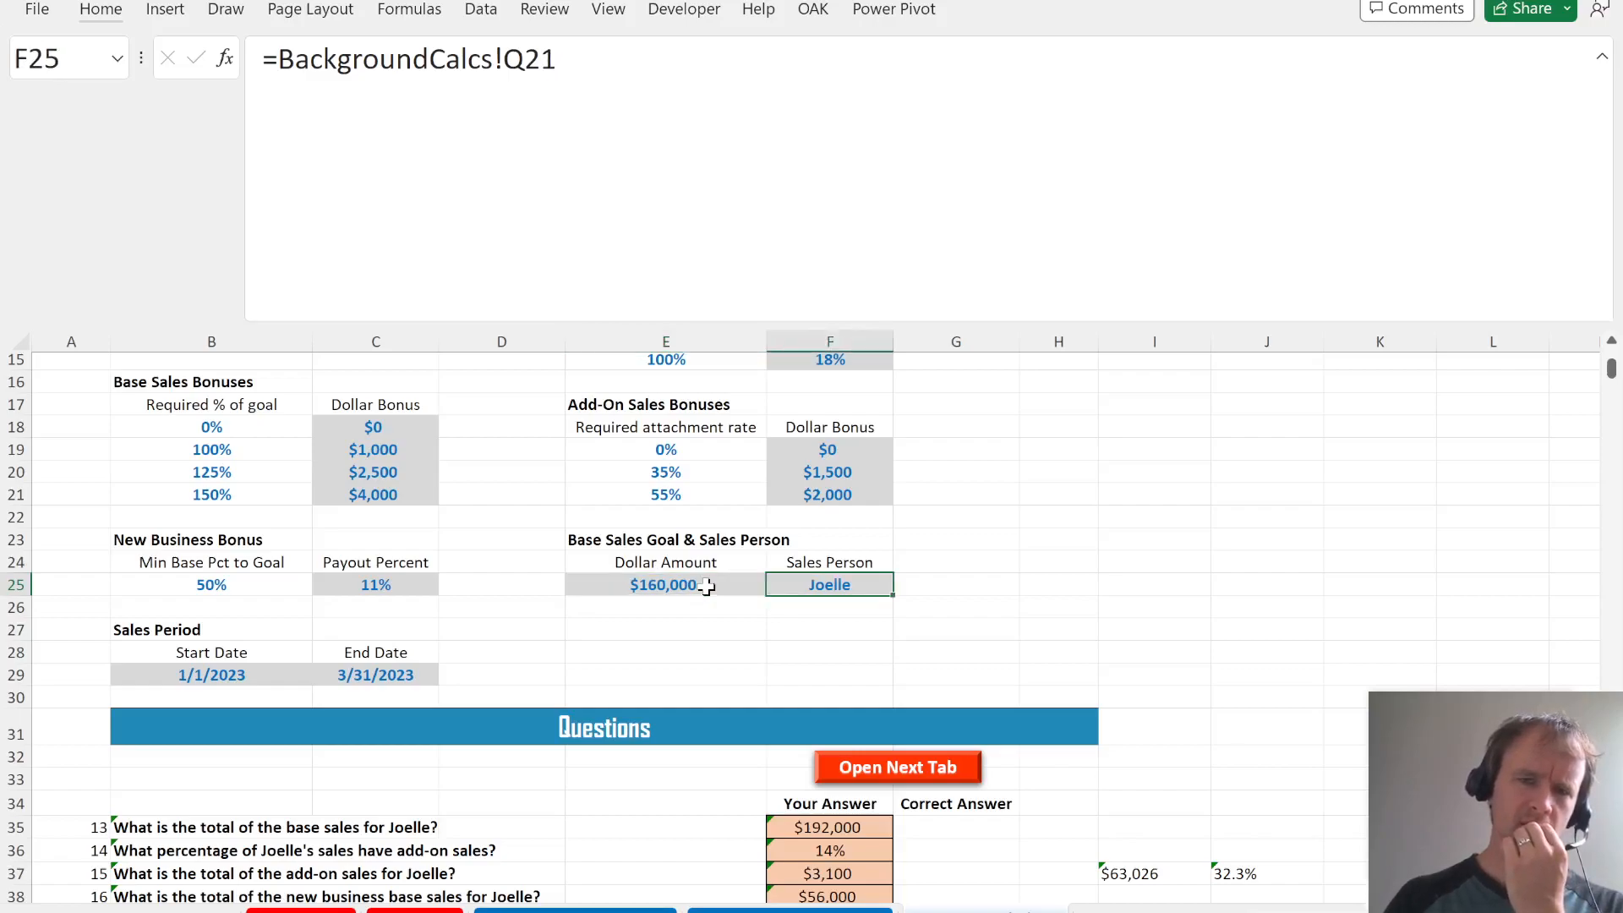
left_click(692, 586)
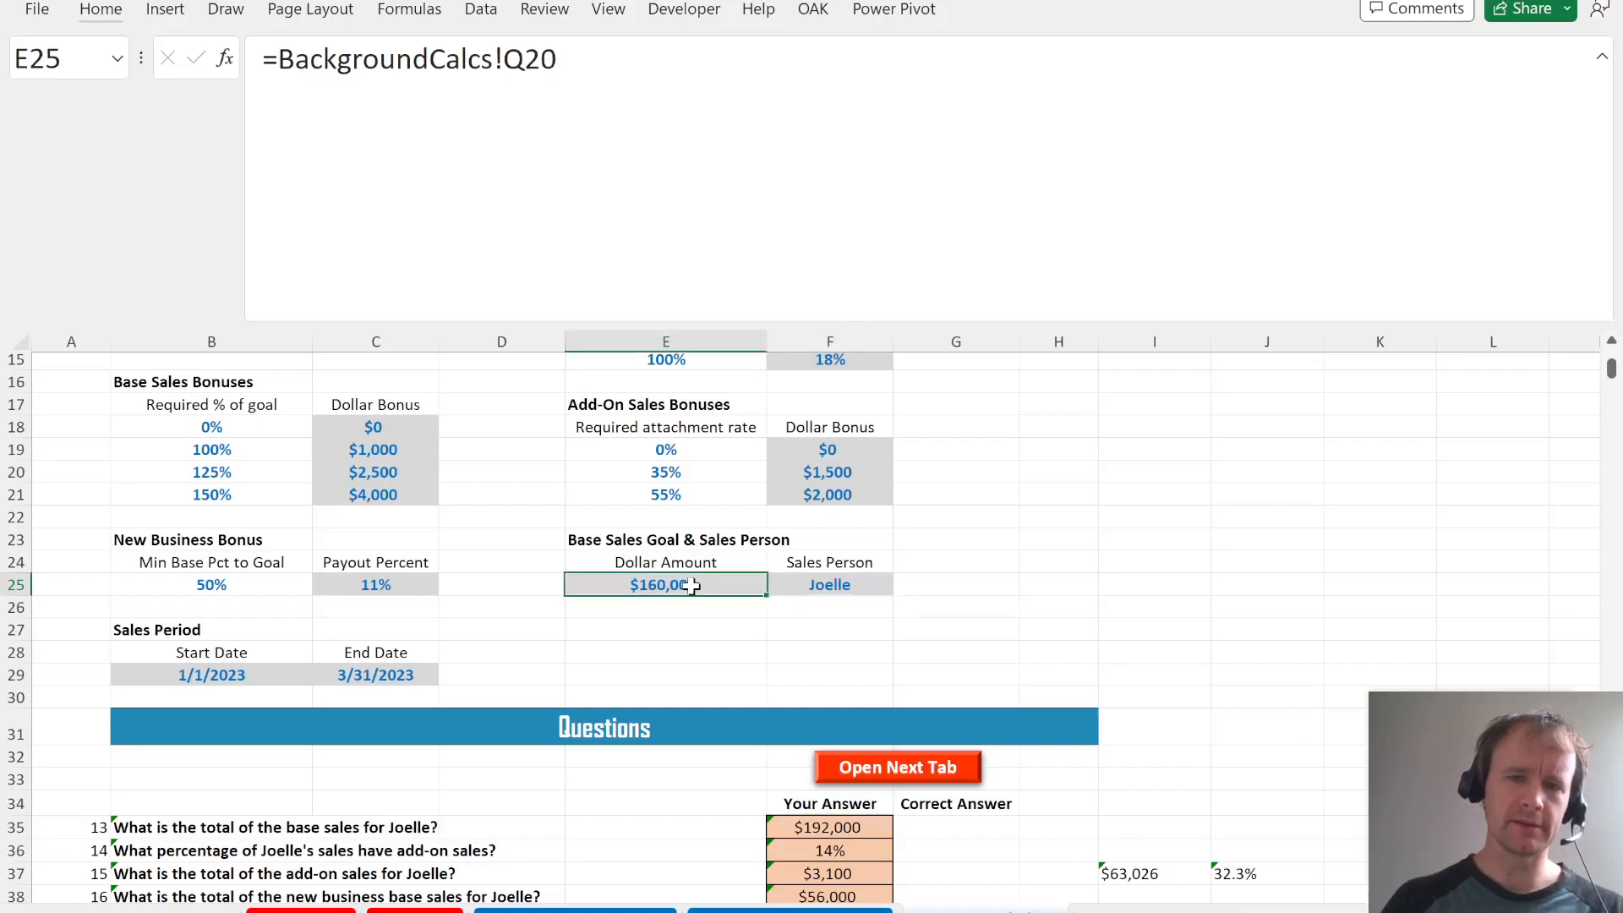
left_click(797, 593)
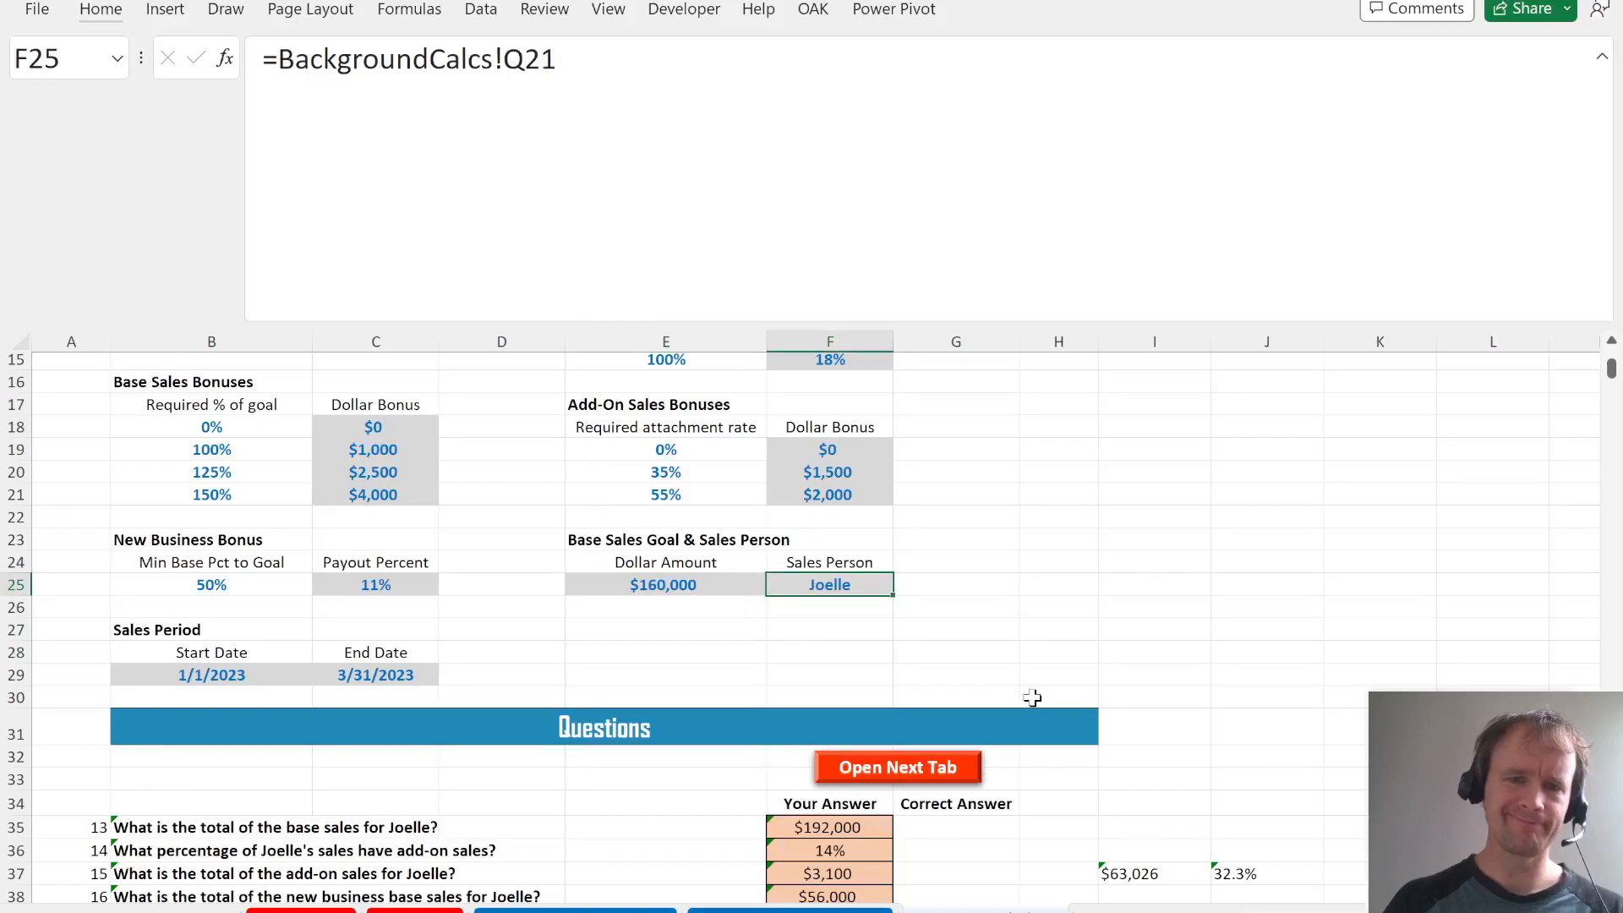
scroll(1033, 697, "down", 5)
scroll(1032, 698, "down", 2)
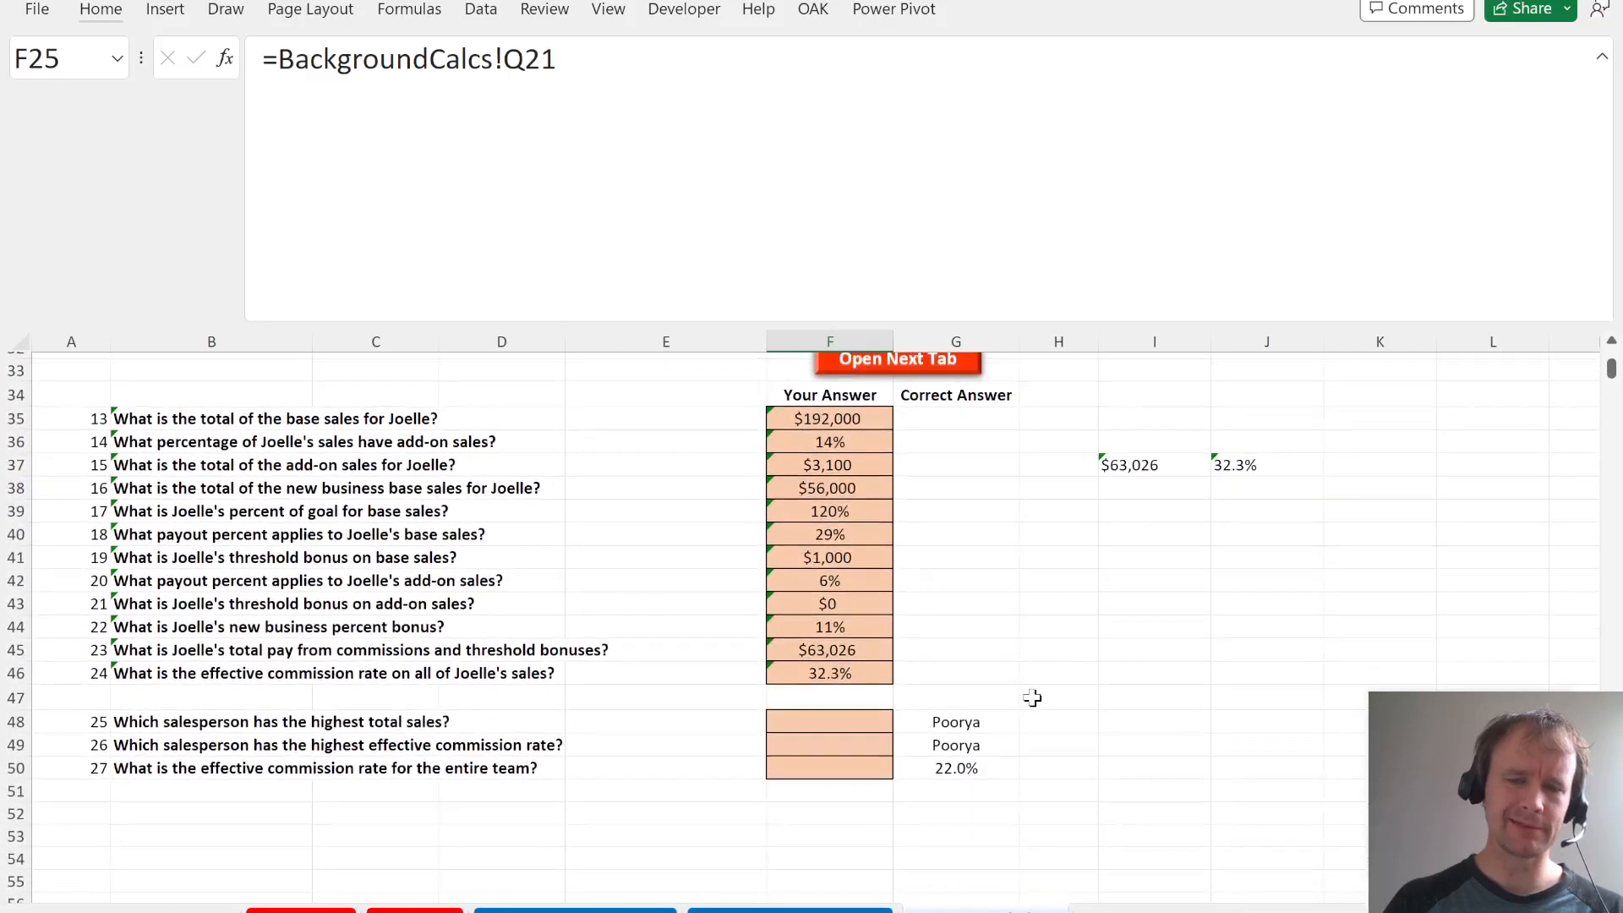
left_click(989, 543)
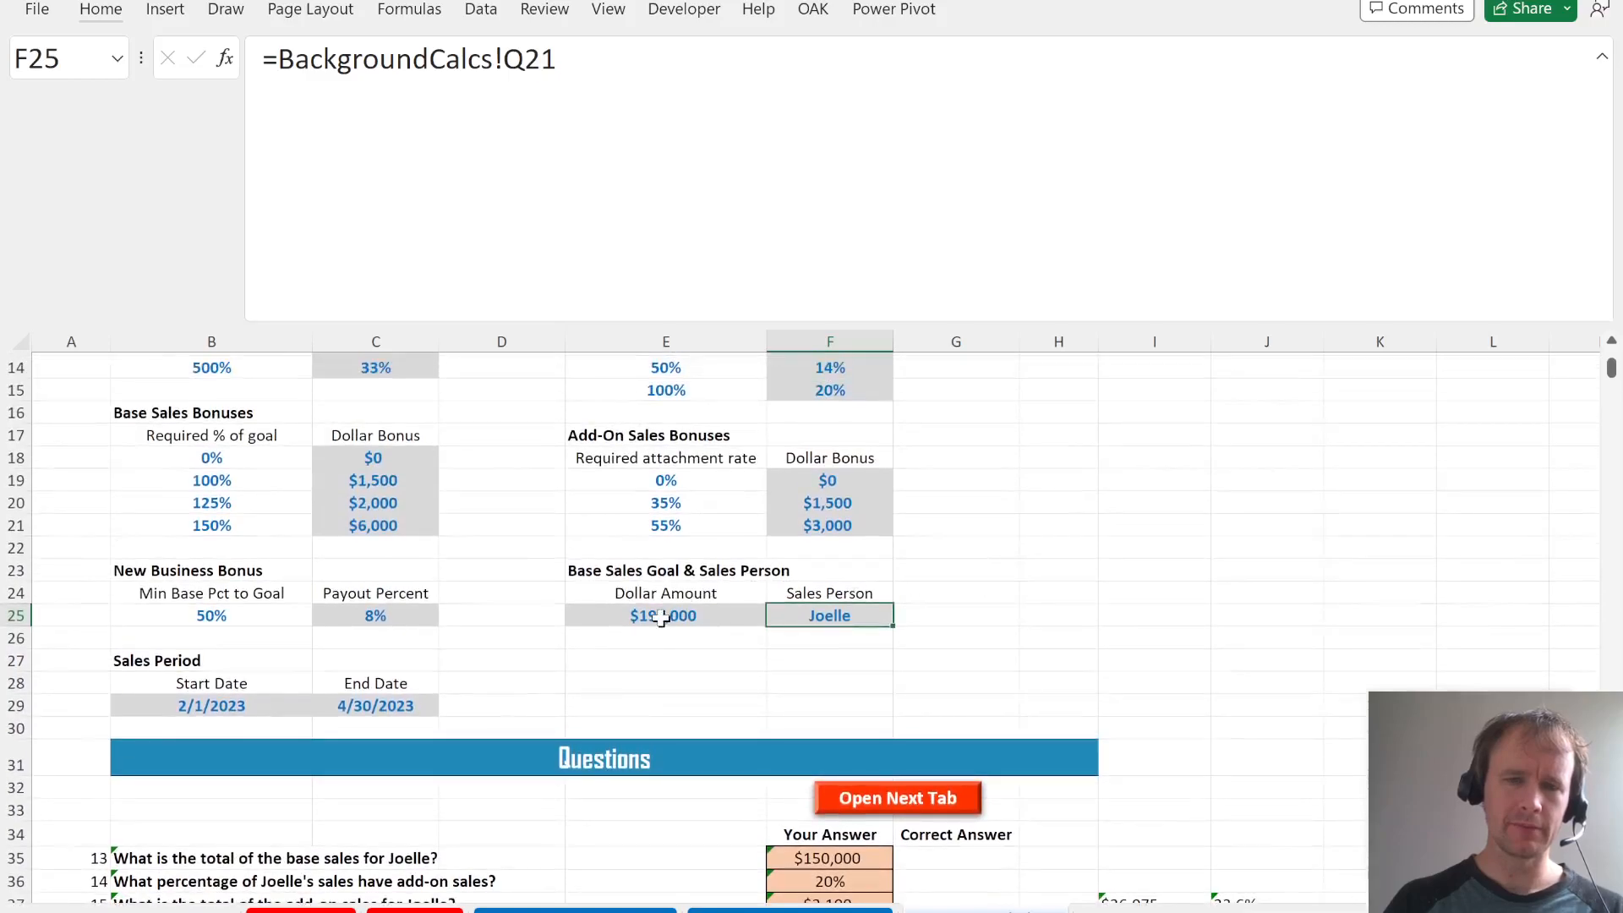
- Look through the case details and earlier calculator sheets, and recheck the goal and sales person cells, E25:F25
left_click(662, 618)
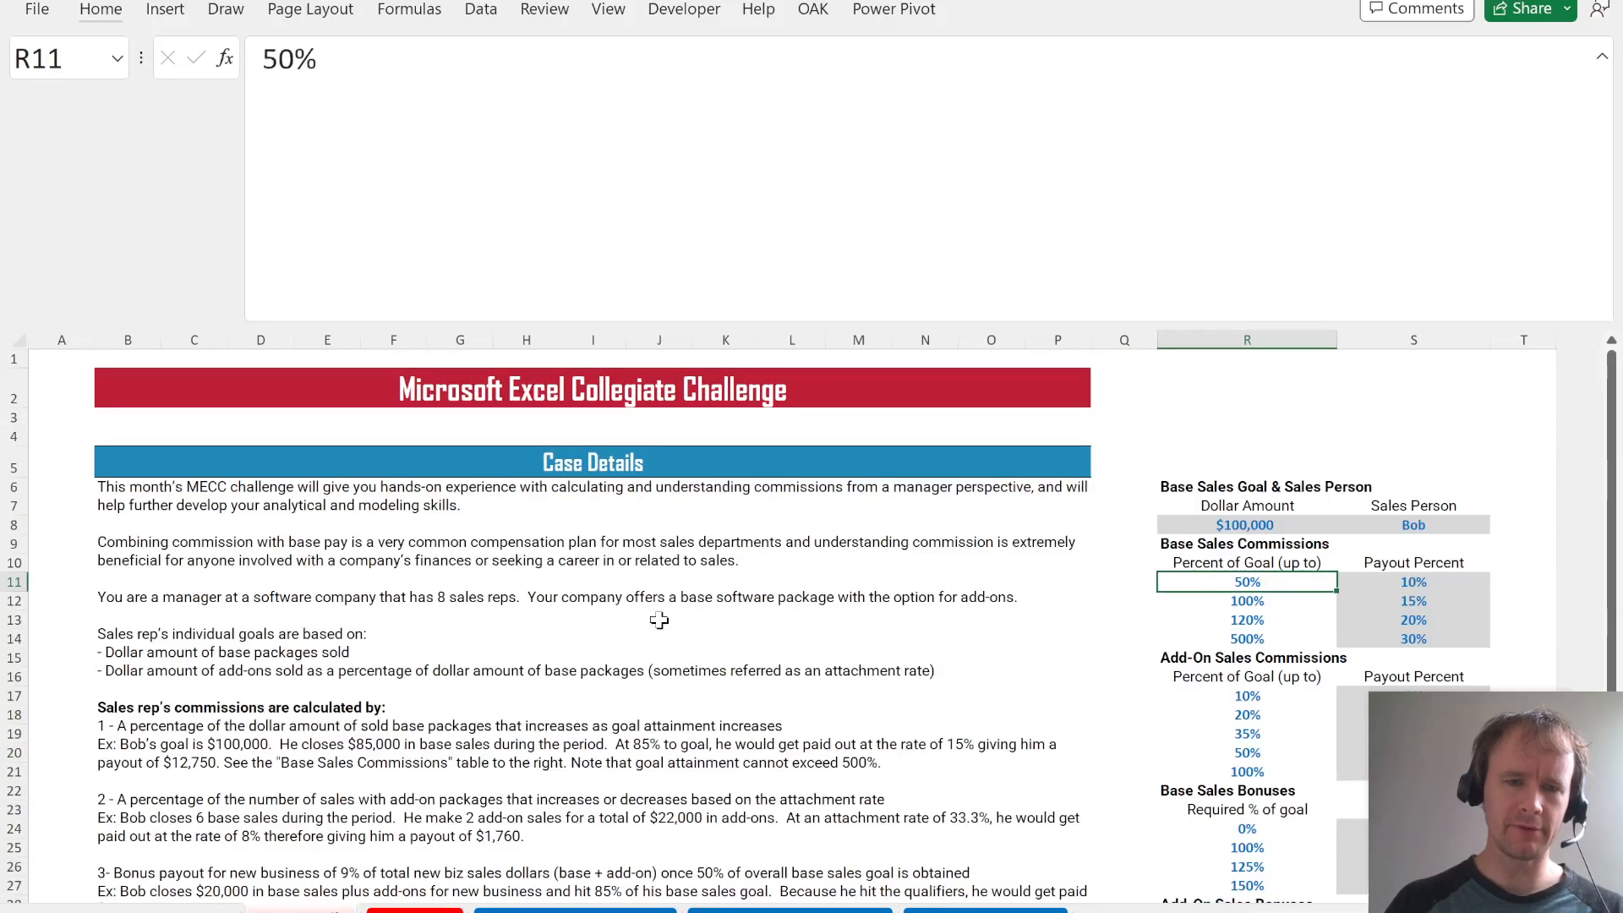
key("ctrl+Page_Down")
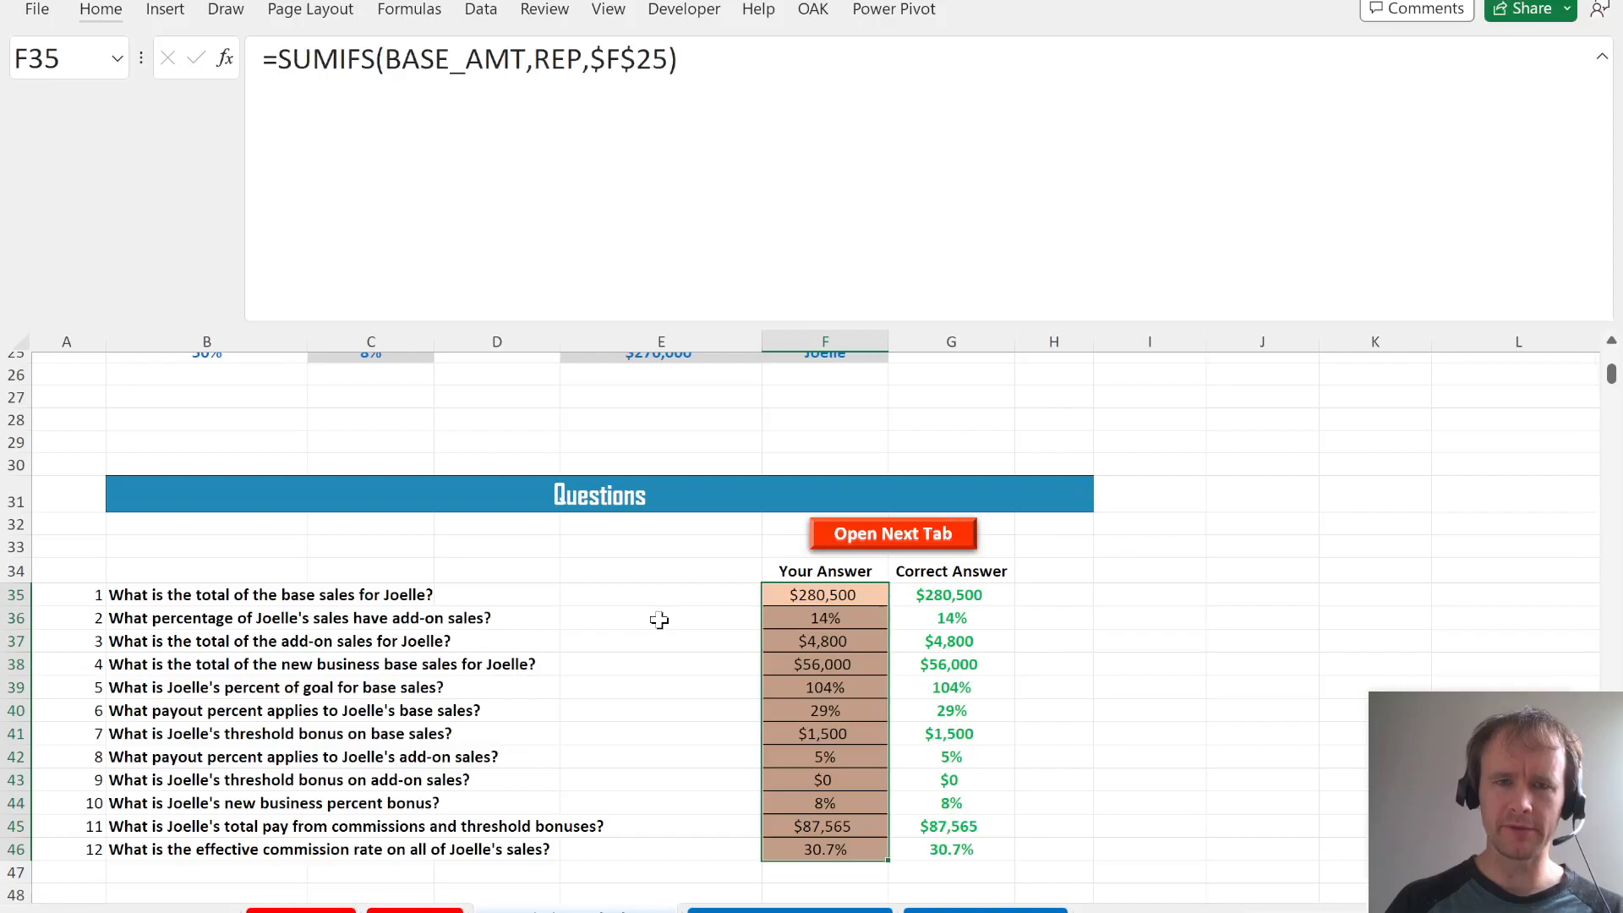
key("ctrl+Page_Down")
key("ctrl+Page_Down")
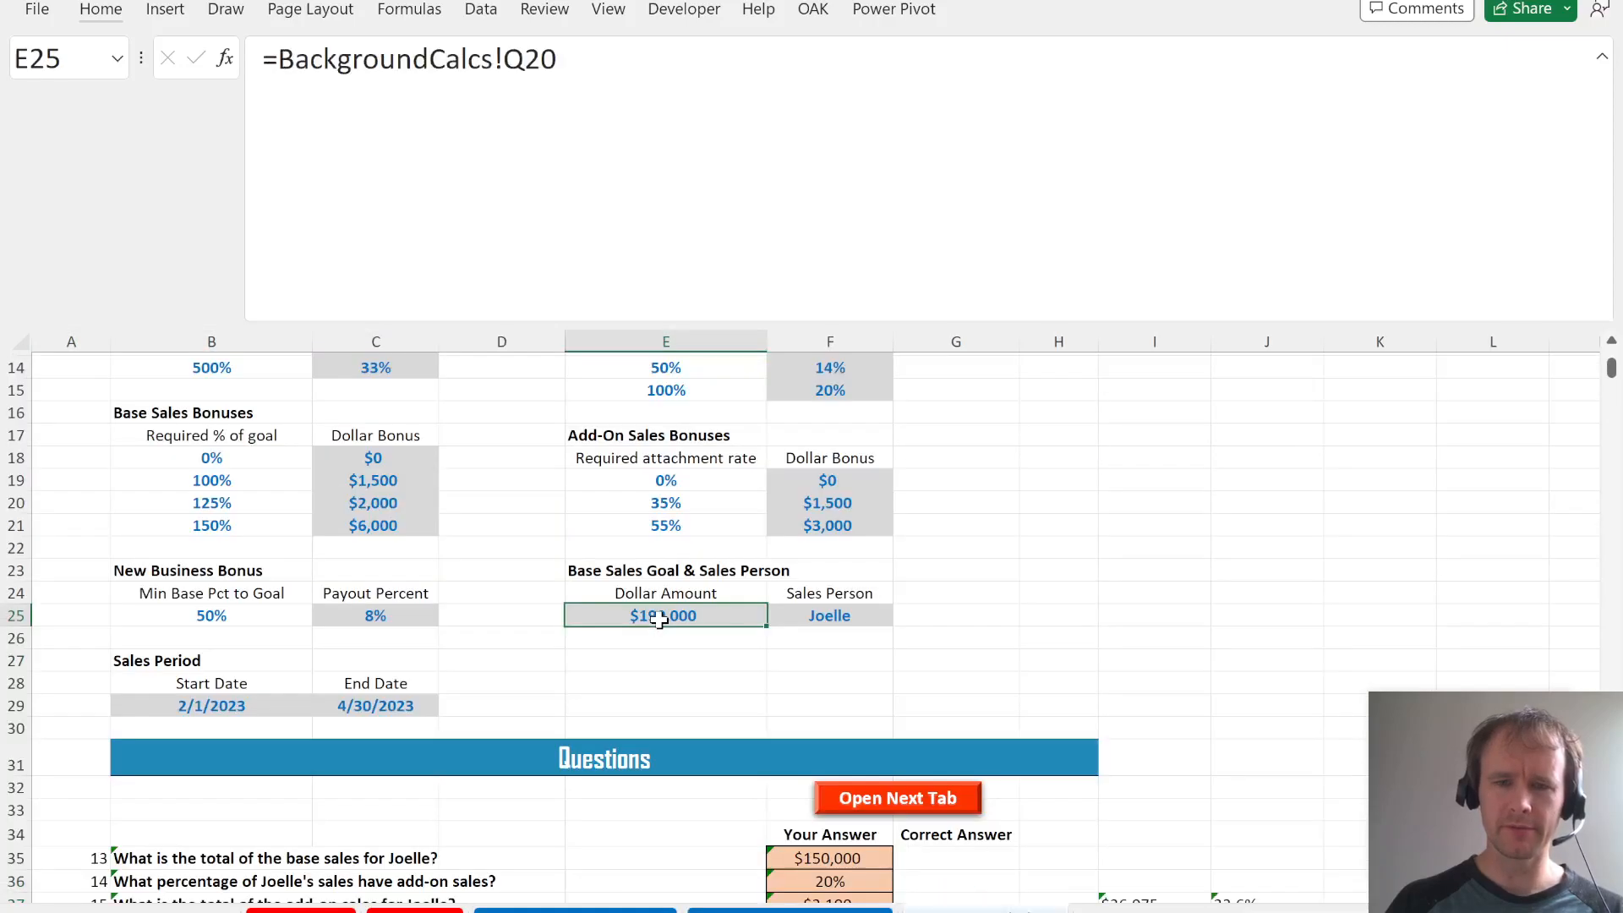
left_click(834, 620)
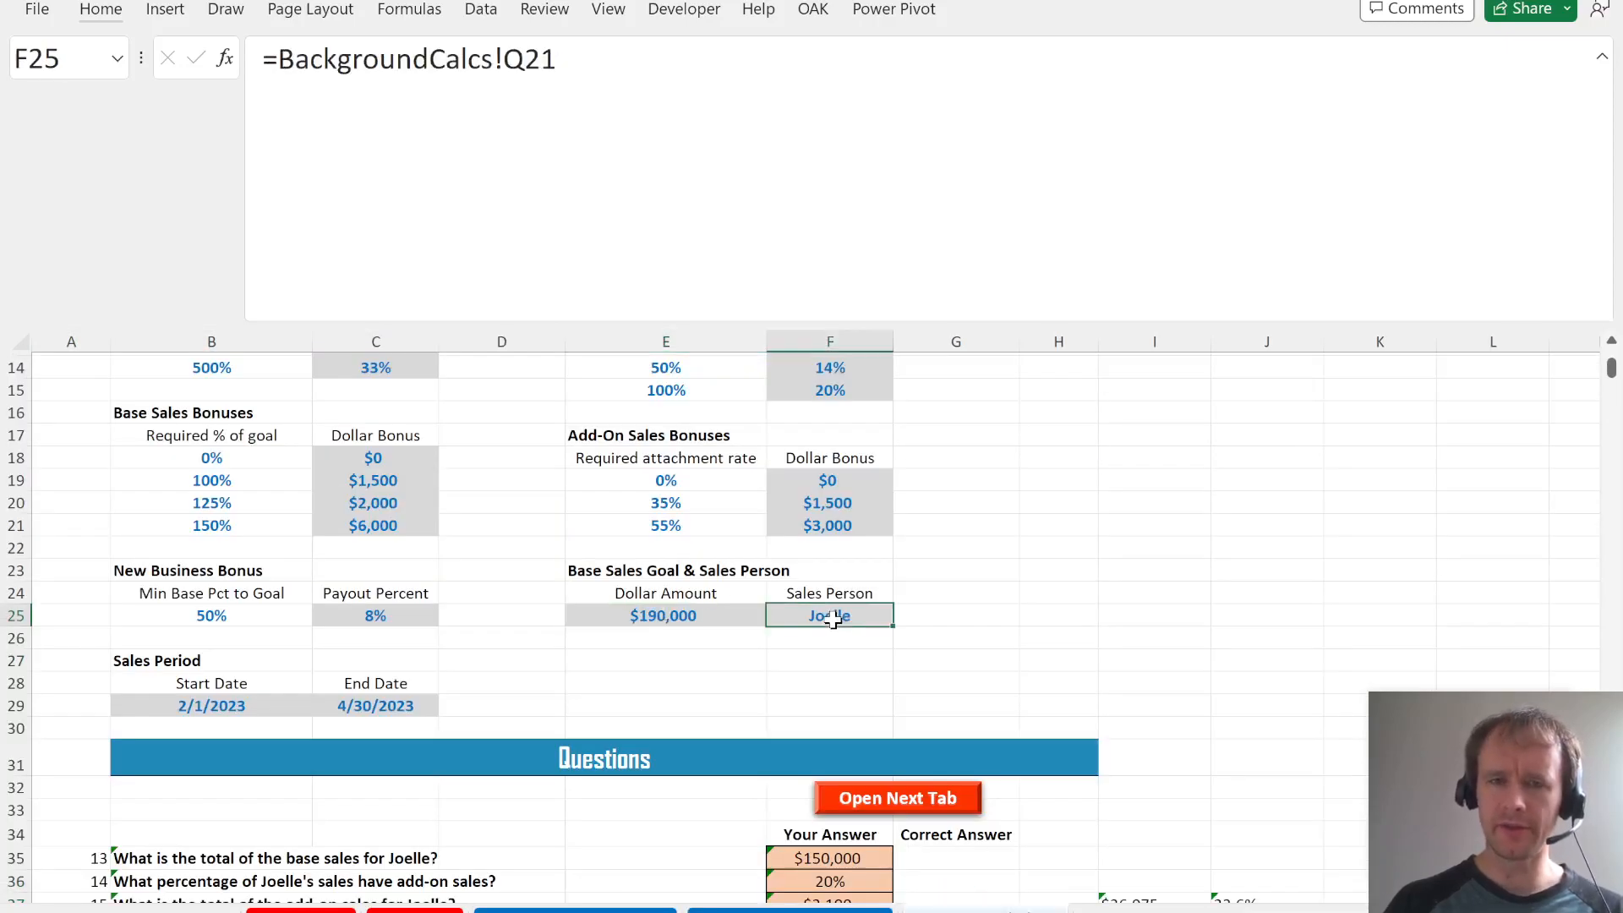
left_click(719, 616)
left_click(816, 618)
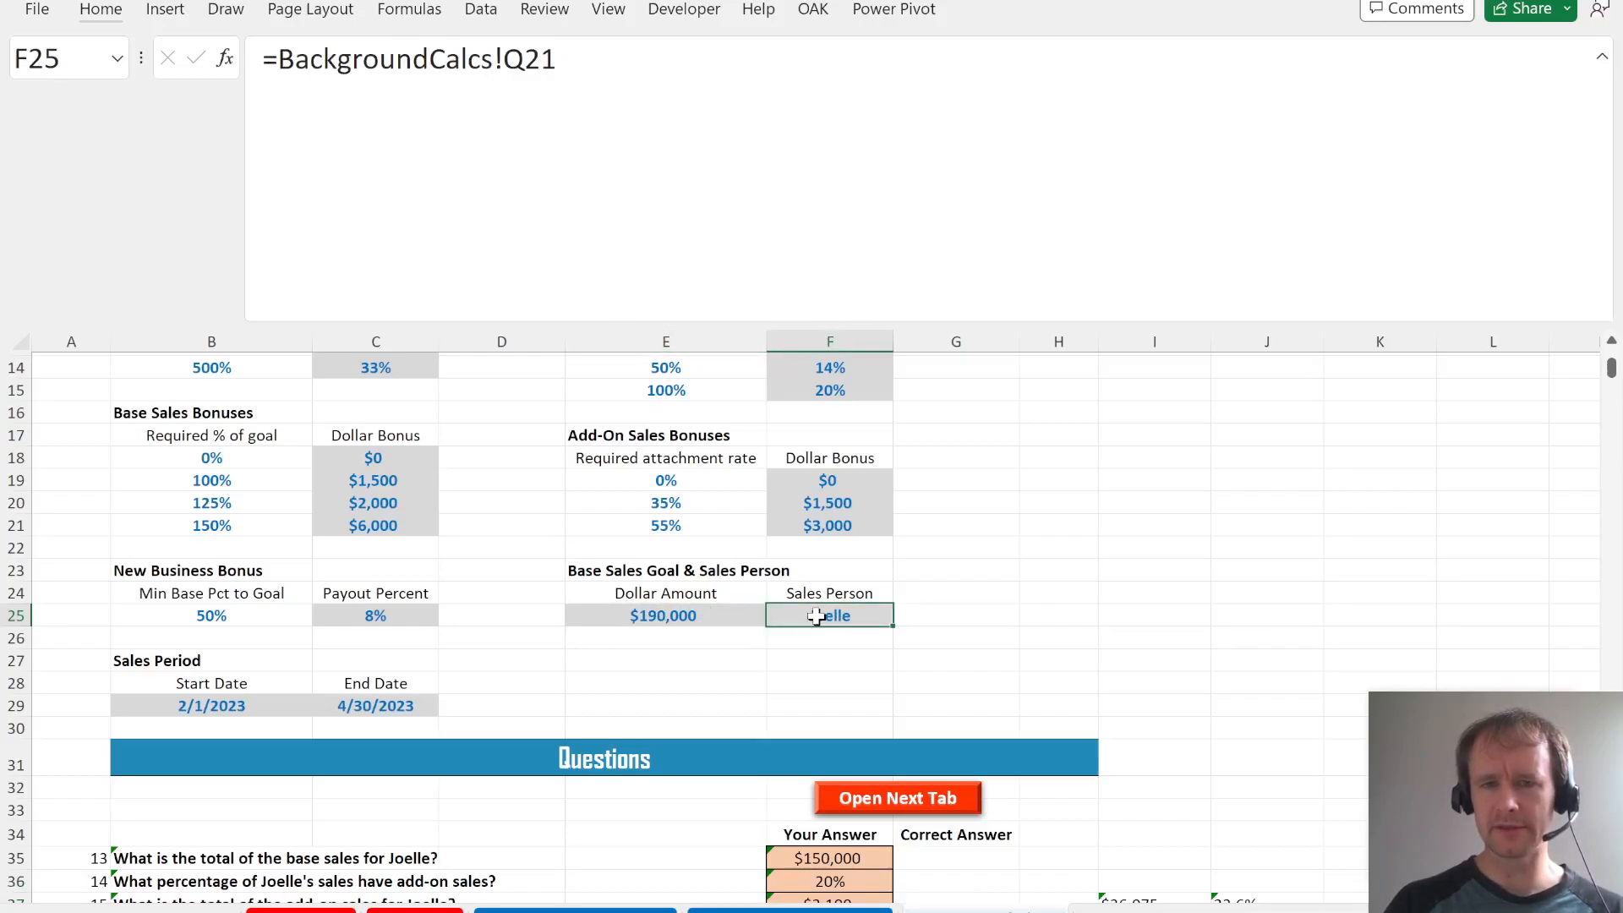
- Try another salesperson's name in F25 to test the effect on the goal and answers, and undo the change
scroll(1131, 744, "down", 2)
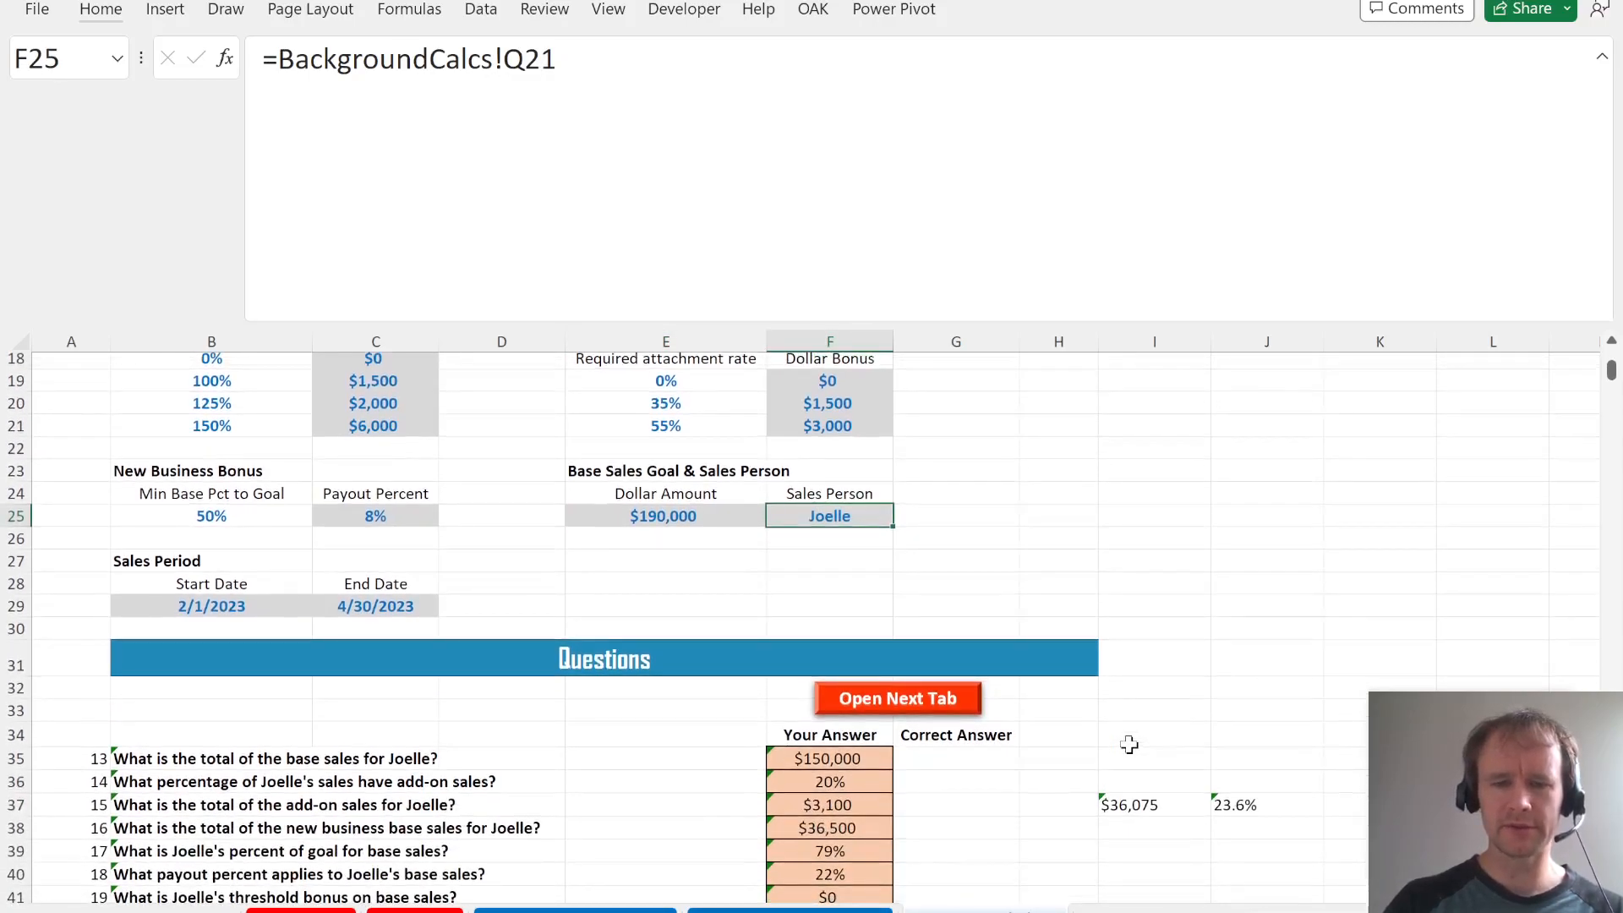
type("Poorya")
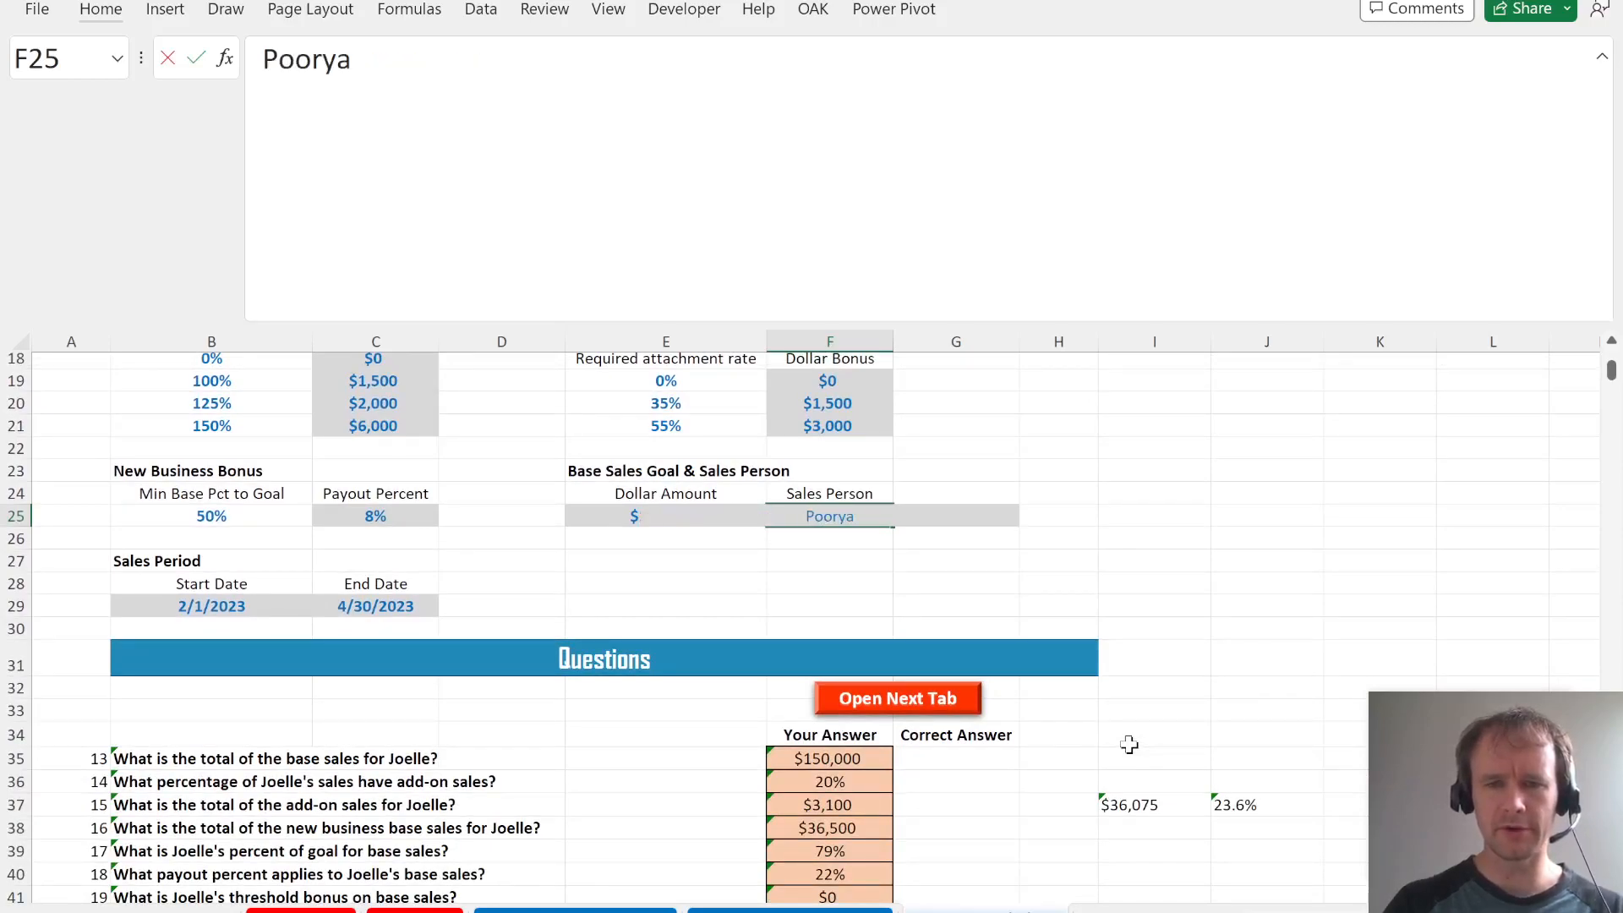
key("Return")
key("Up")
key("Left")
key("Right")
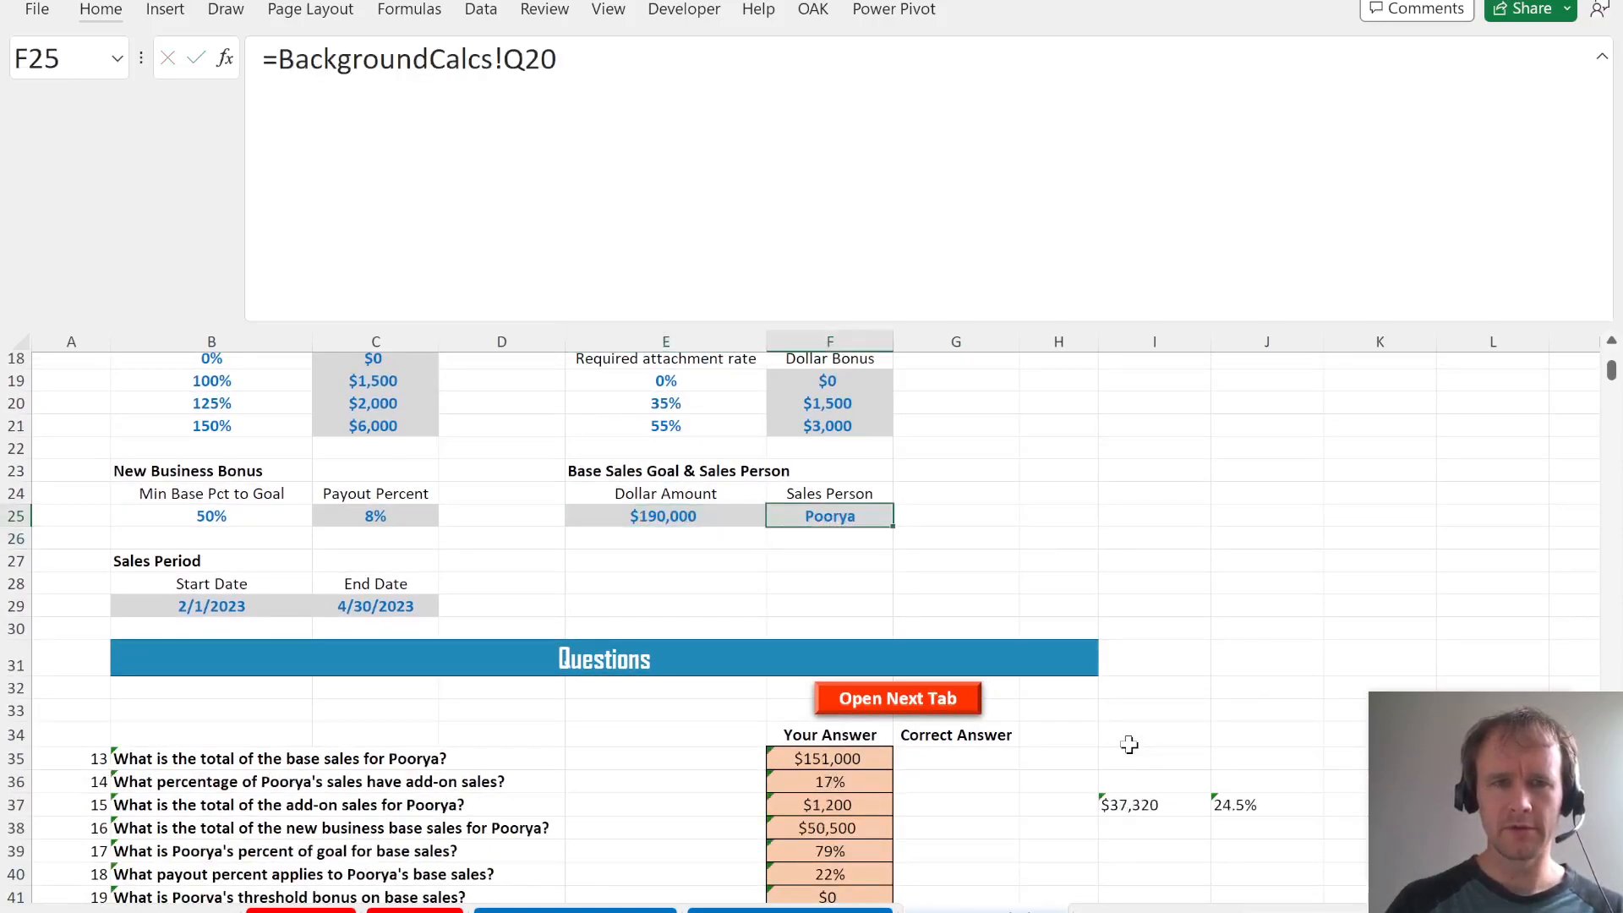
key("Left")
key("ctrl+z")
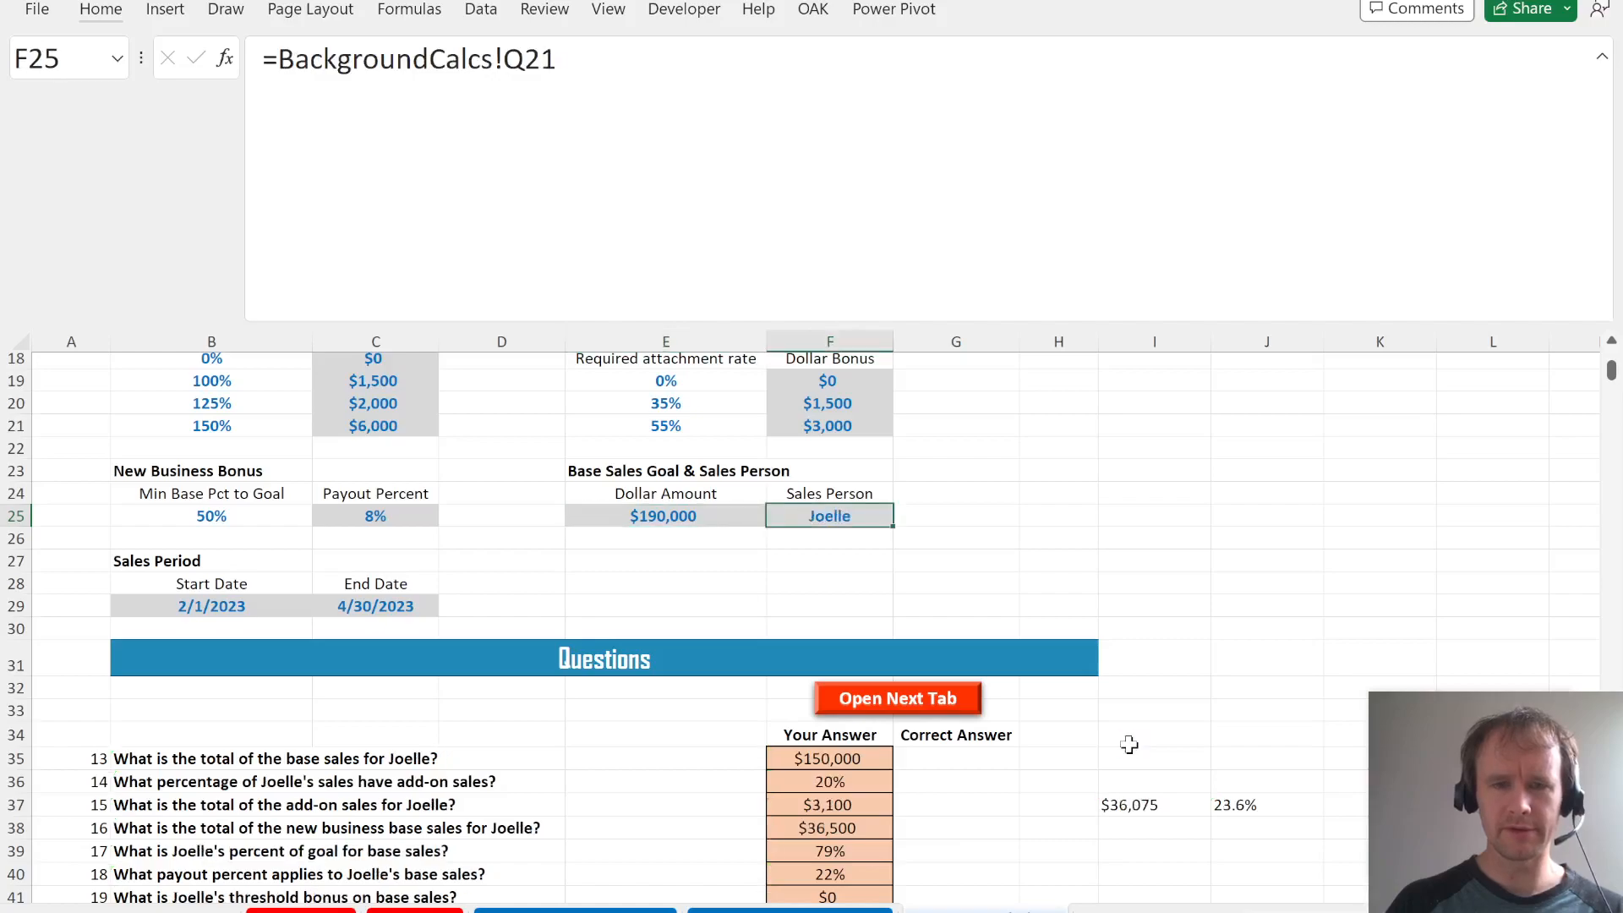
key("Left")
key("Right")
key("Left")
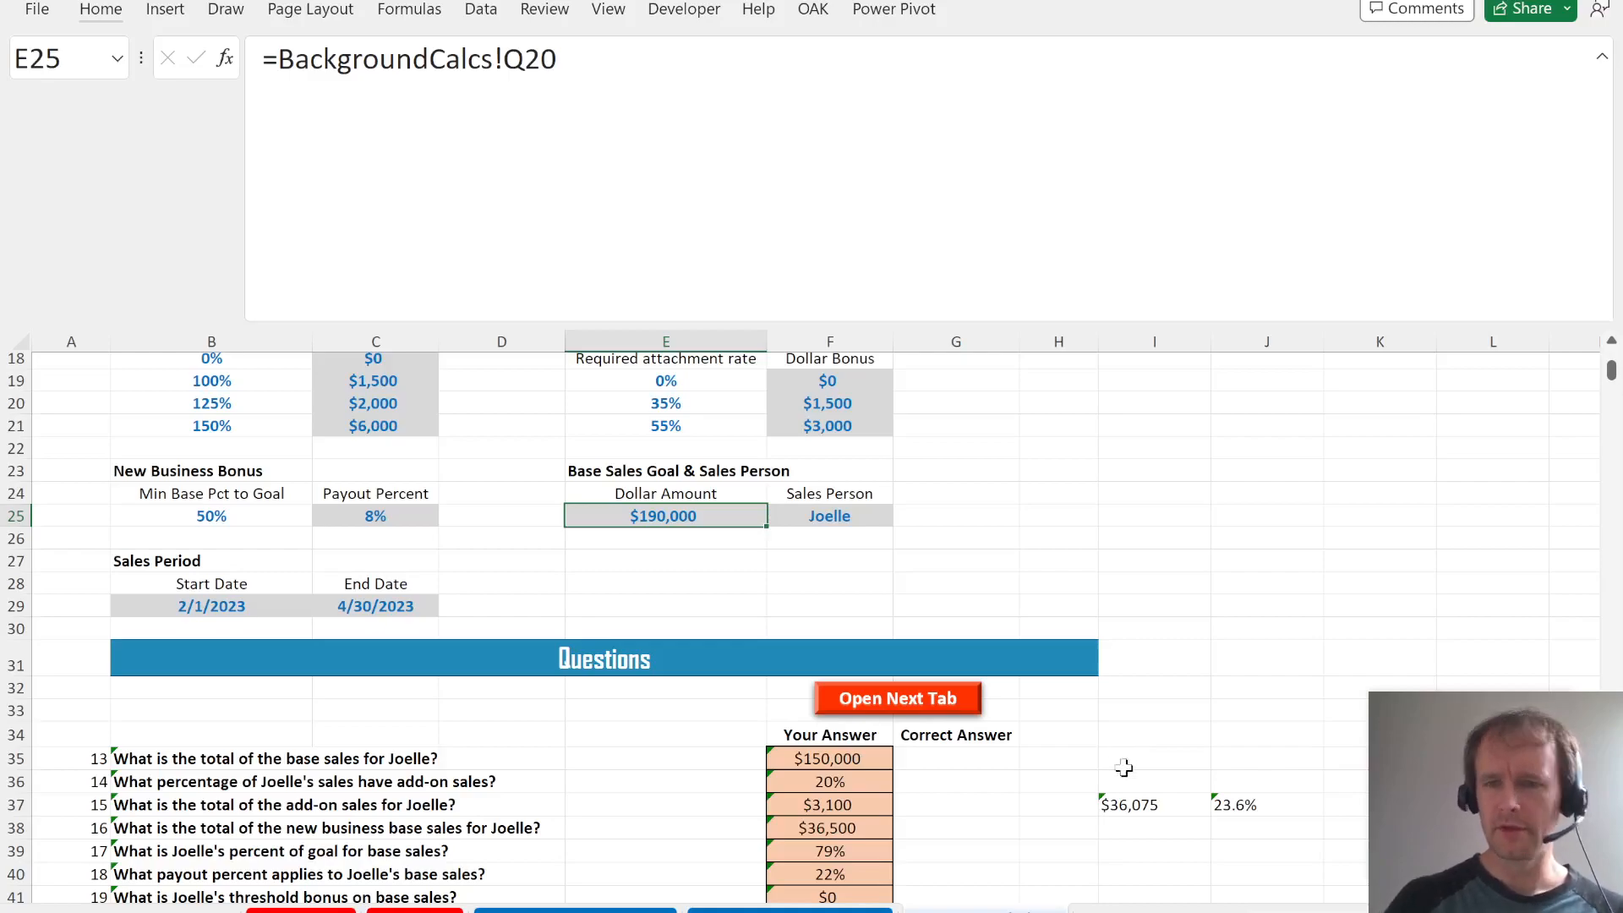
left_click(1133, 780)
key("Down")
key("Left")
key("Down")
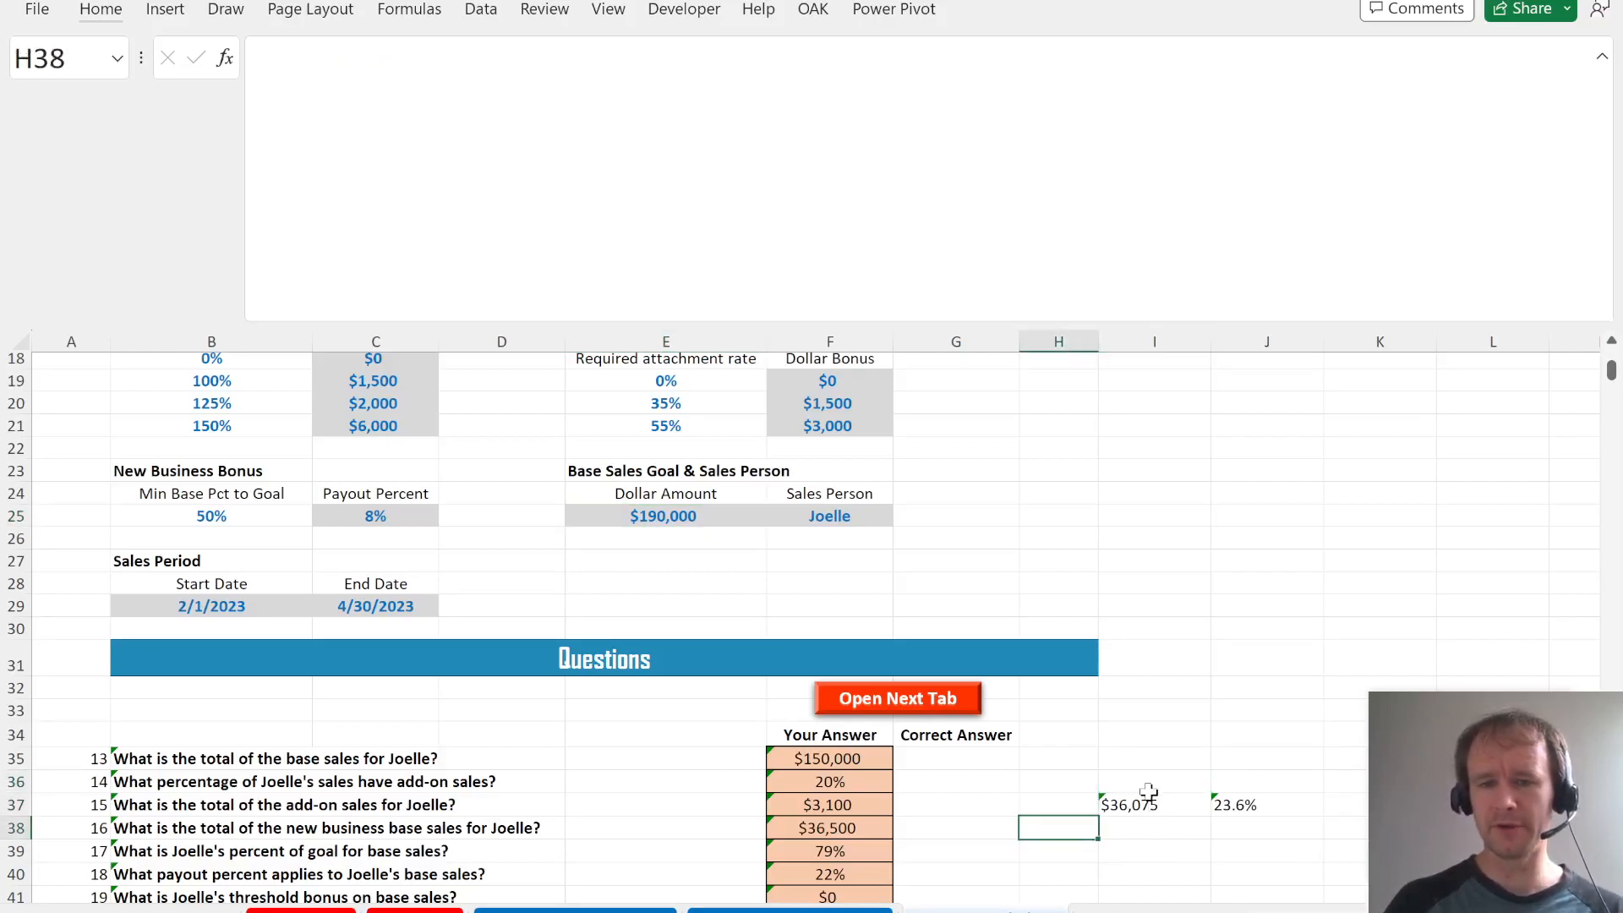
key("shift+Down")
key("shift+Down")
key("shift+Down")
key("shift+Down")
key("shift+Down")
key("shift+Down")
key("shift+Down")
key("shift+Down")
key("shift+Down")
key("shift+Down")
key("shift+Down")
key("shift+Down")
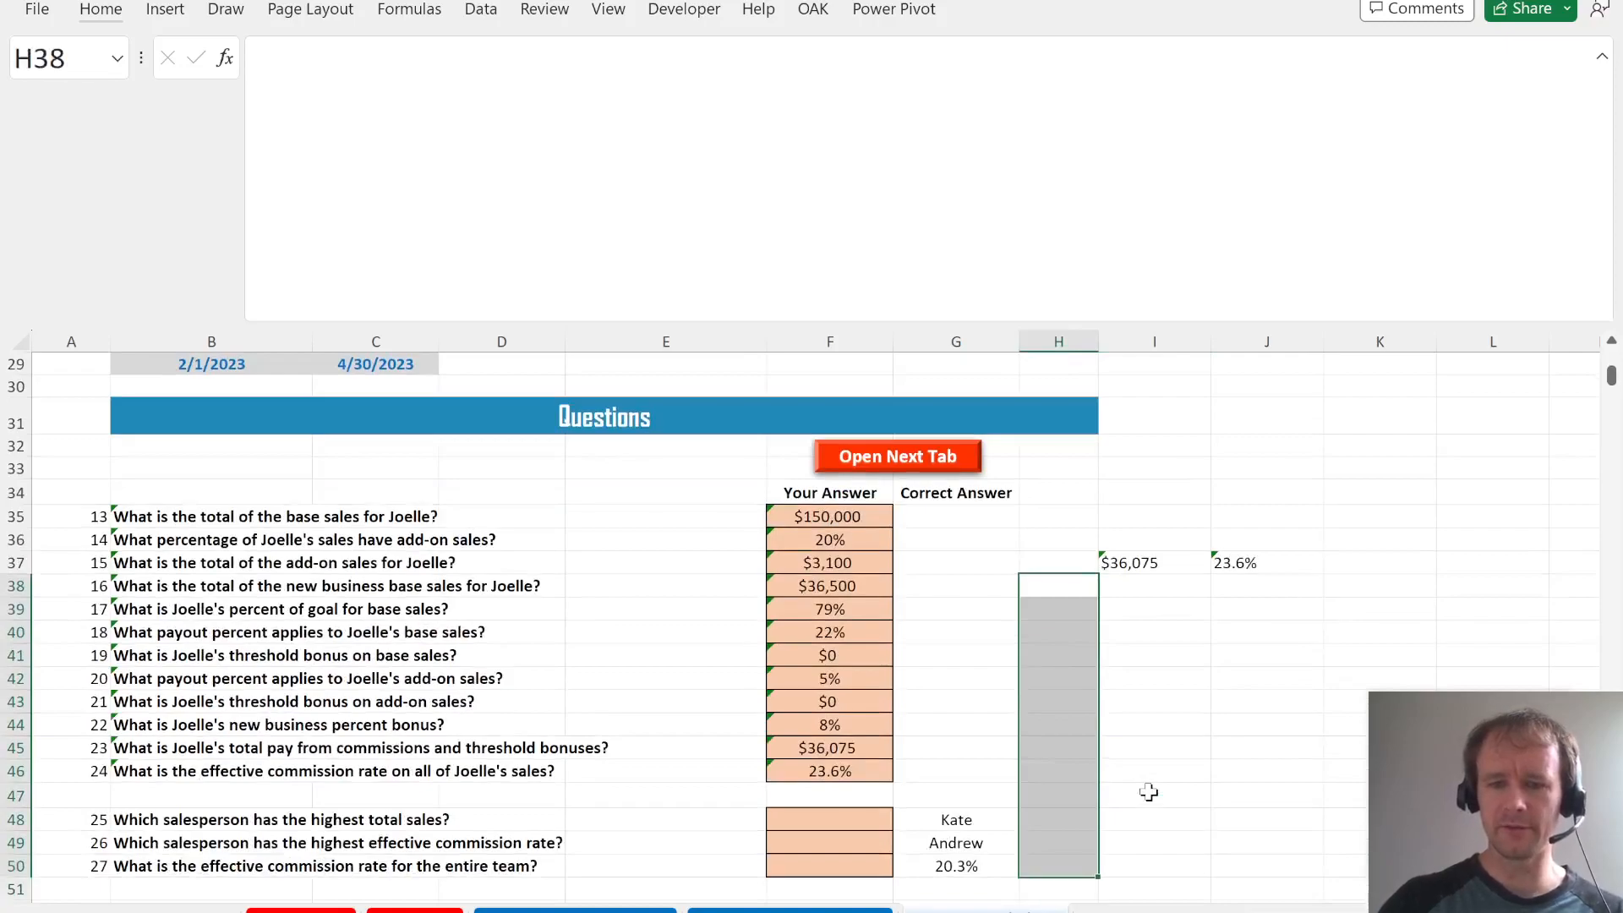
key("Left")
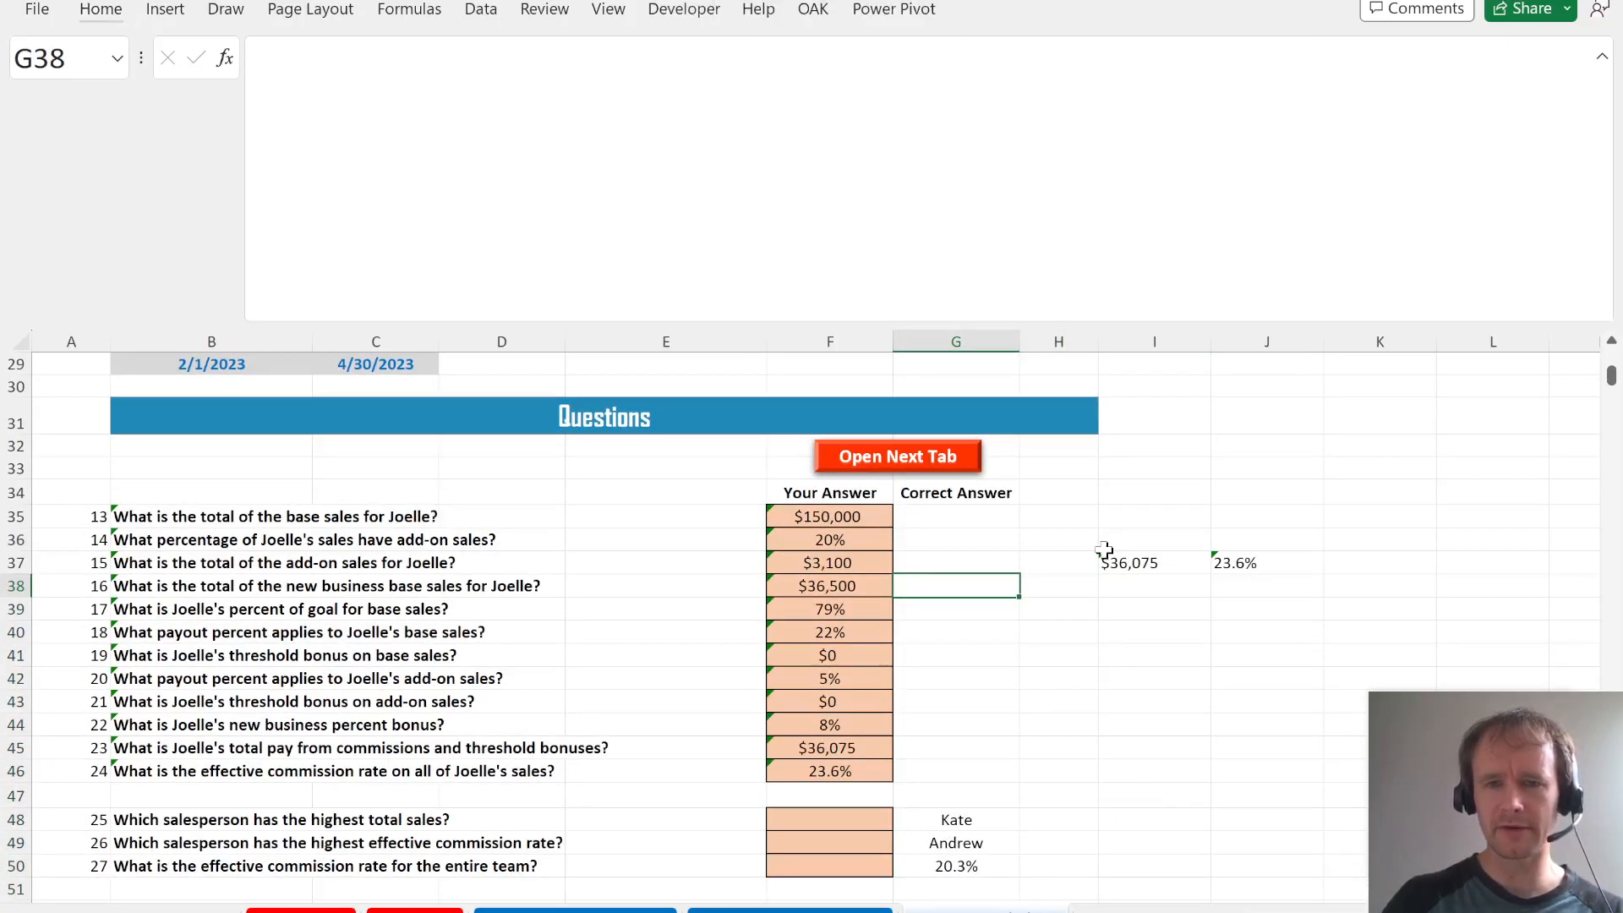
- List all distinct salespeople from H38 downward with the formula =UNIQUE(REP)
left_click(1061, 584)
type("=")
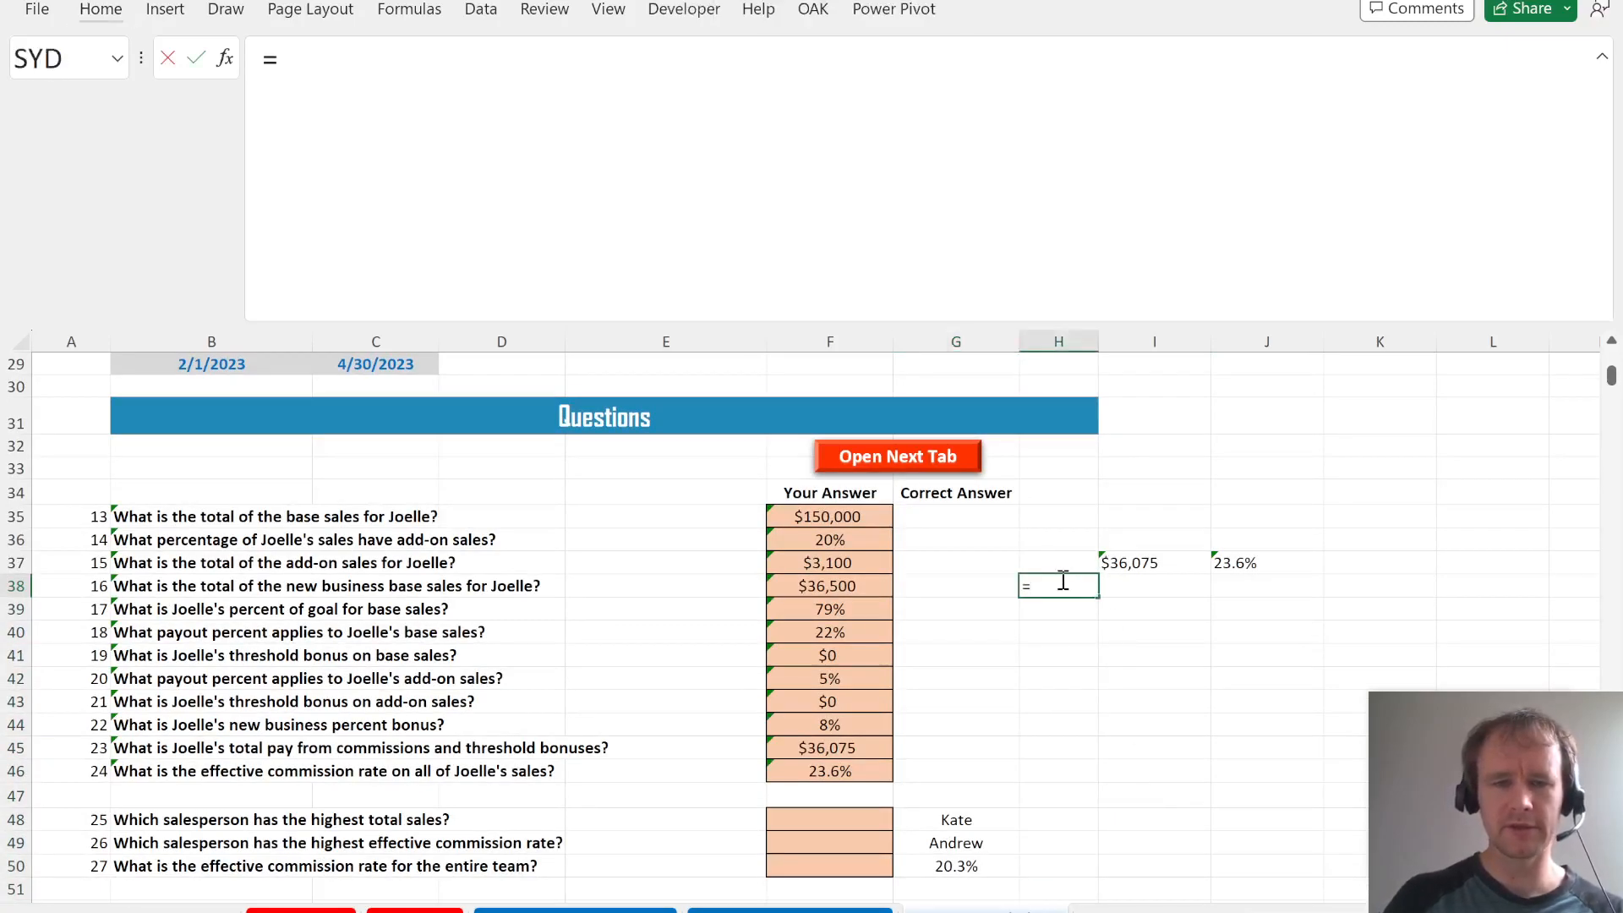
type("uni")
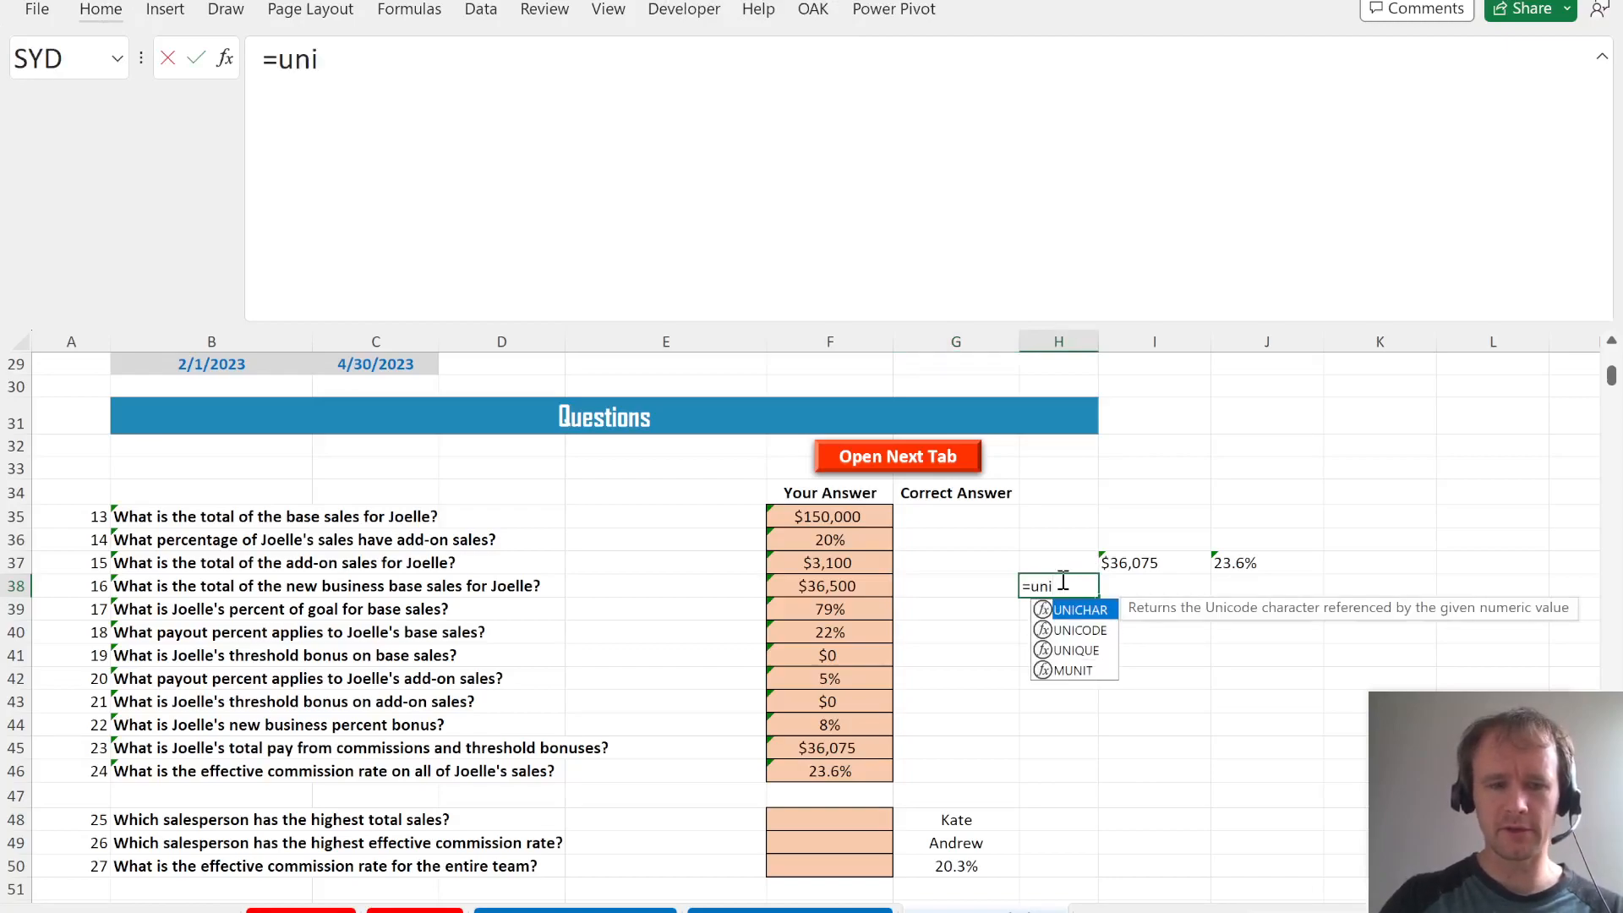
type("q")
key("Tab")
type("rep")
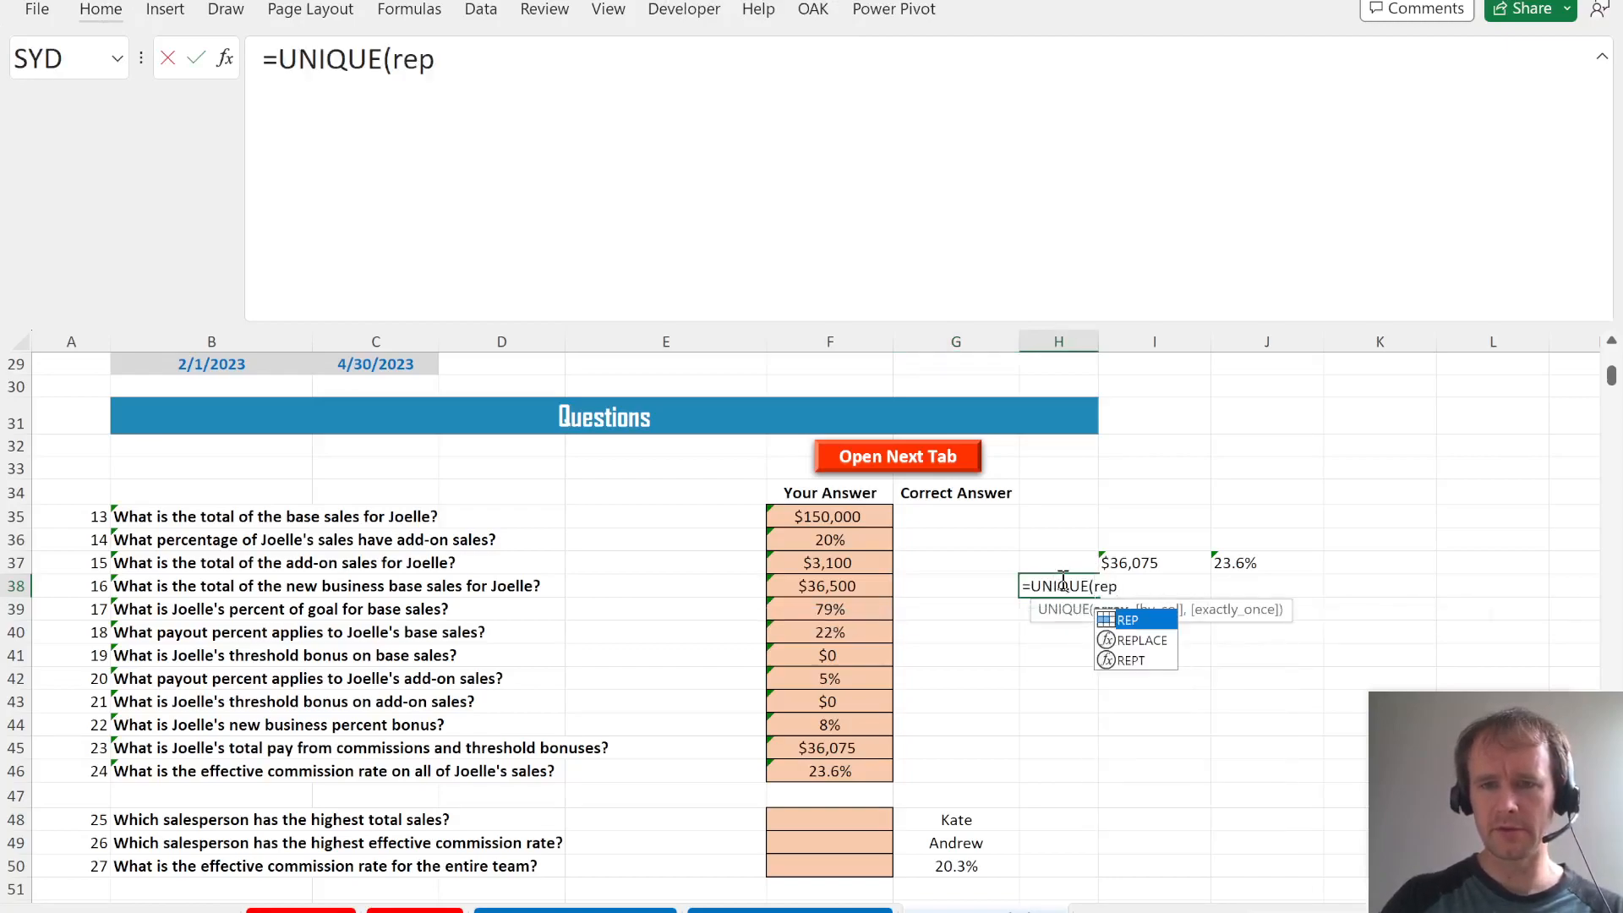
key("Tab")
type(")")
key("Return")
- Select the range H37:J45, covering the list of salespeople and the two result columns beside it
key("Up")
key("Up")
key("ctrl+shift+Down")
key("ctrl+shift+Down")
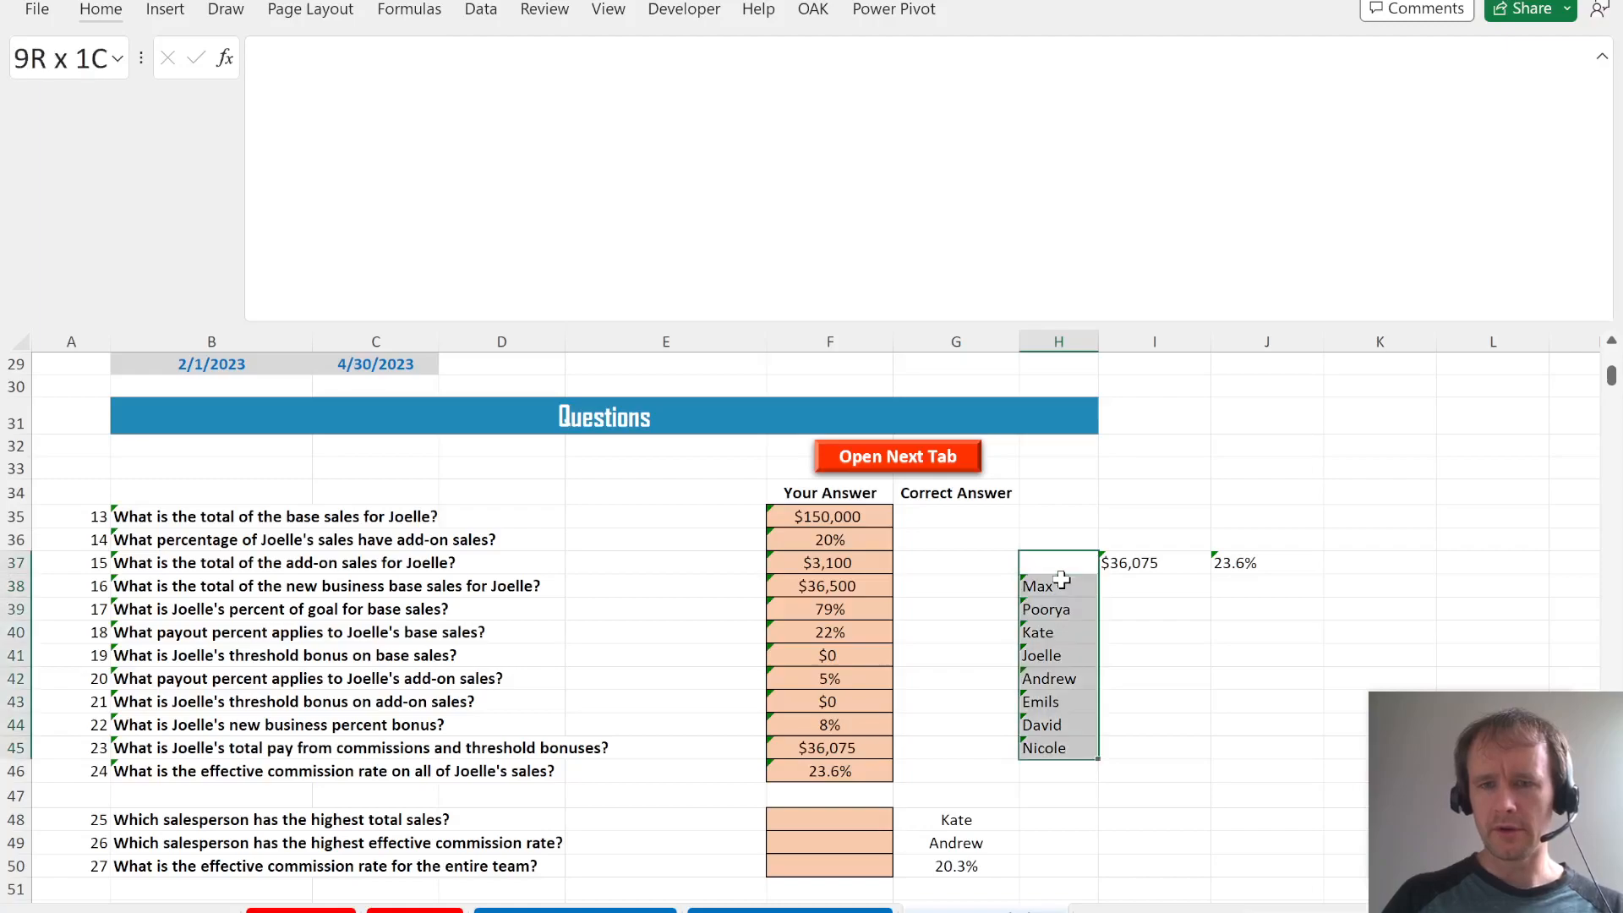
key("shift+Right")
key("shift+Right")
key("alt+a")
key("w")
key("t")
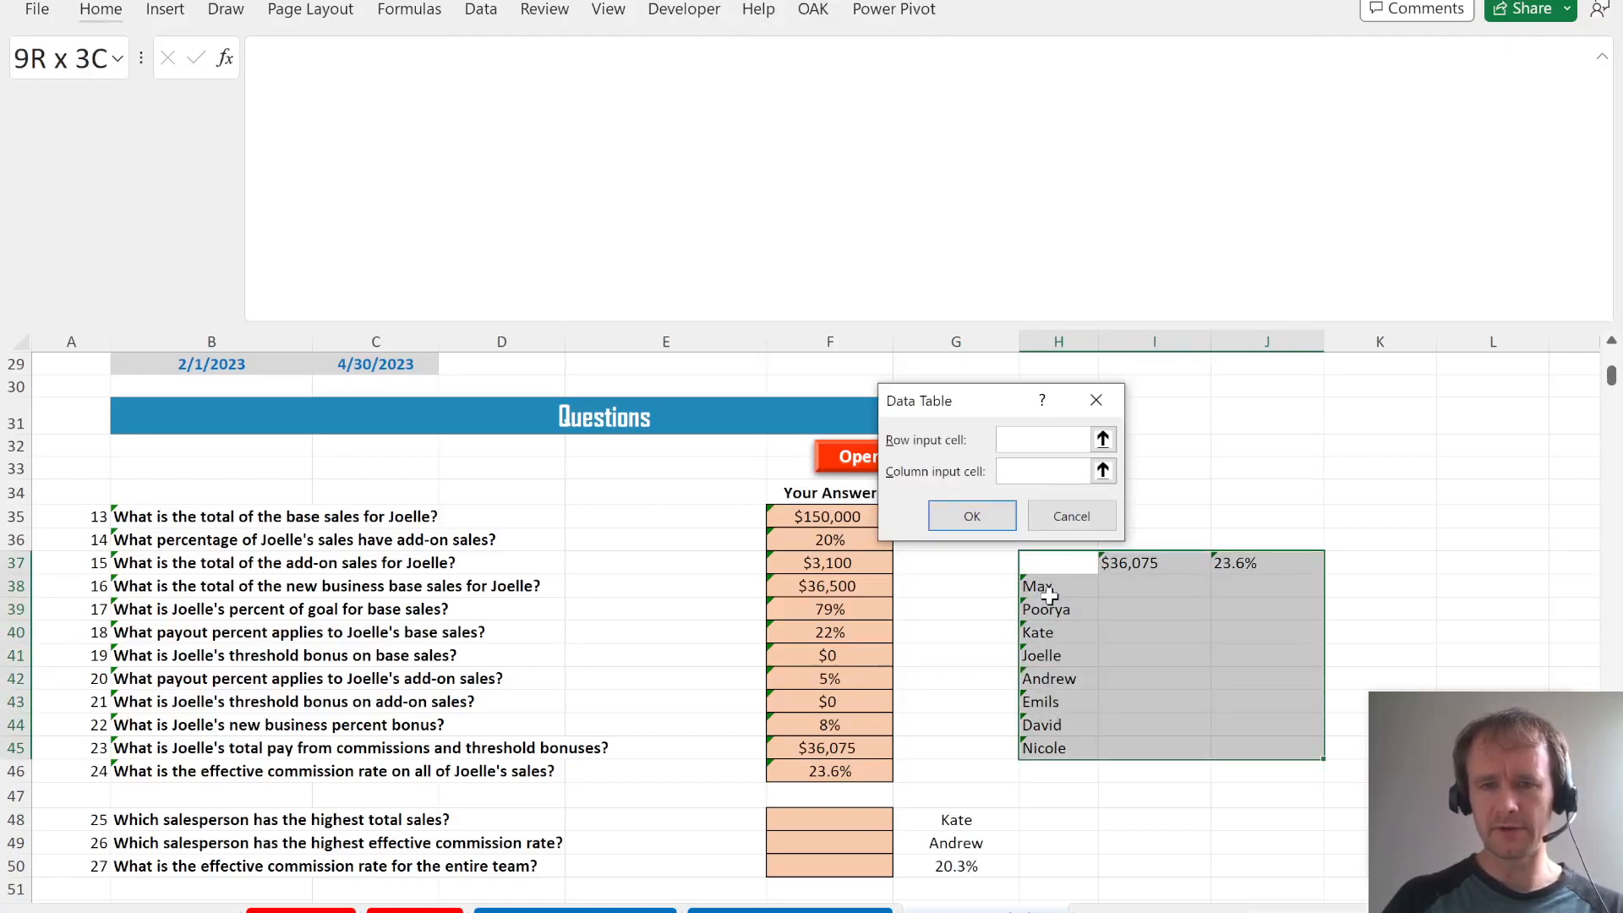
key("Escape")
key("alt")
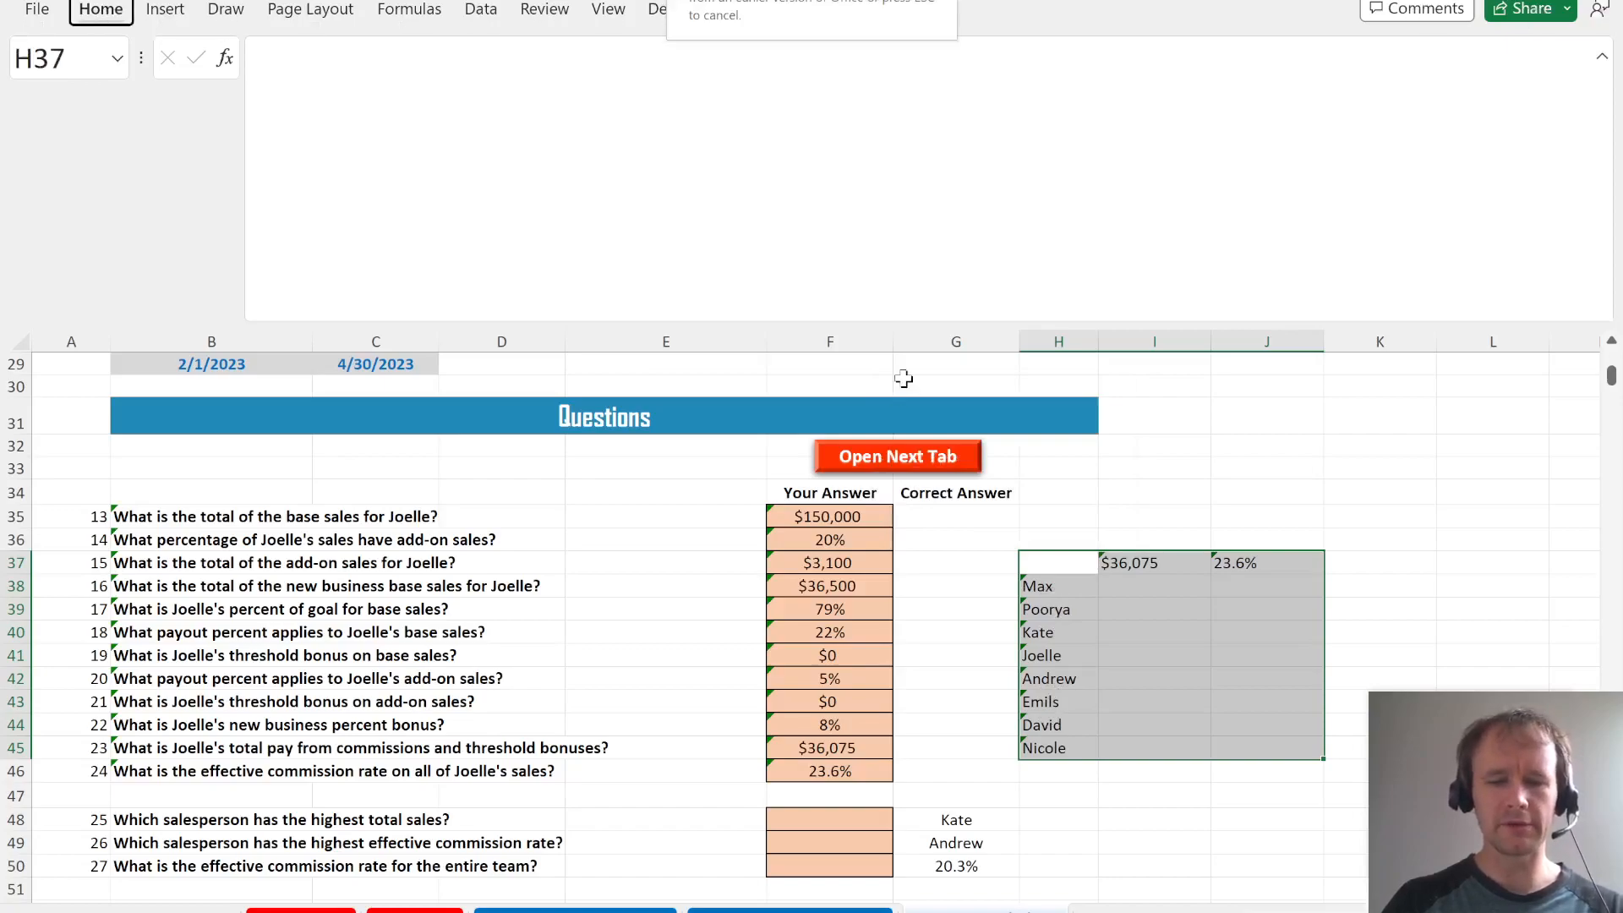
key("a")
key("w")
key("t")
key("Escape")
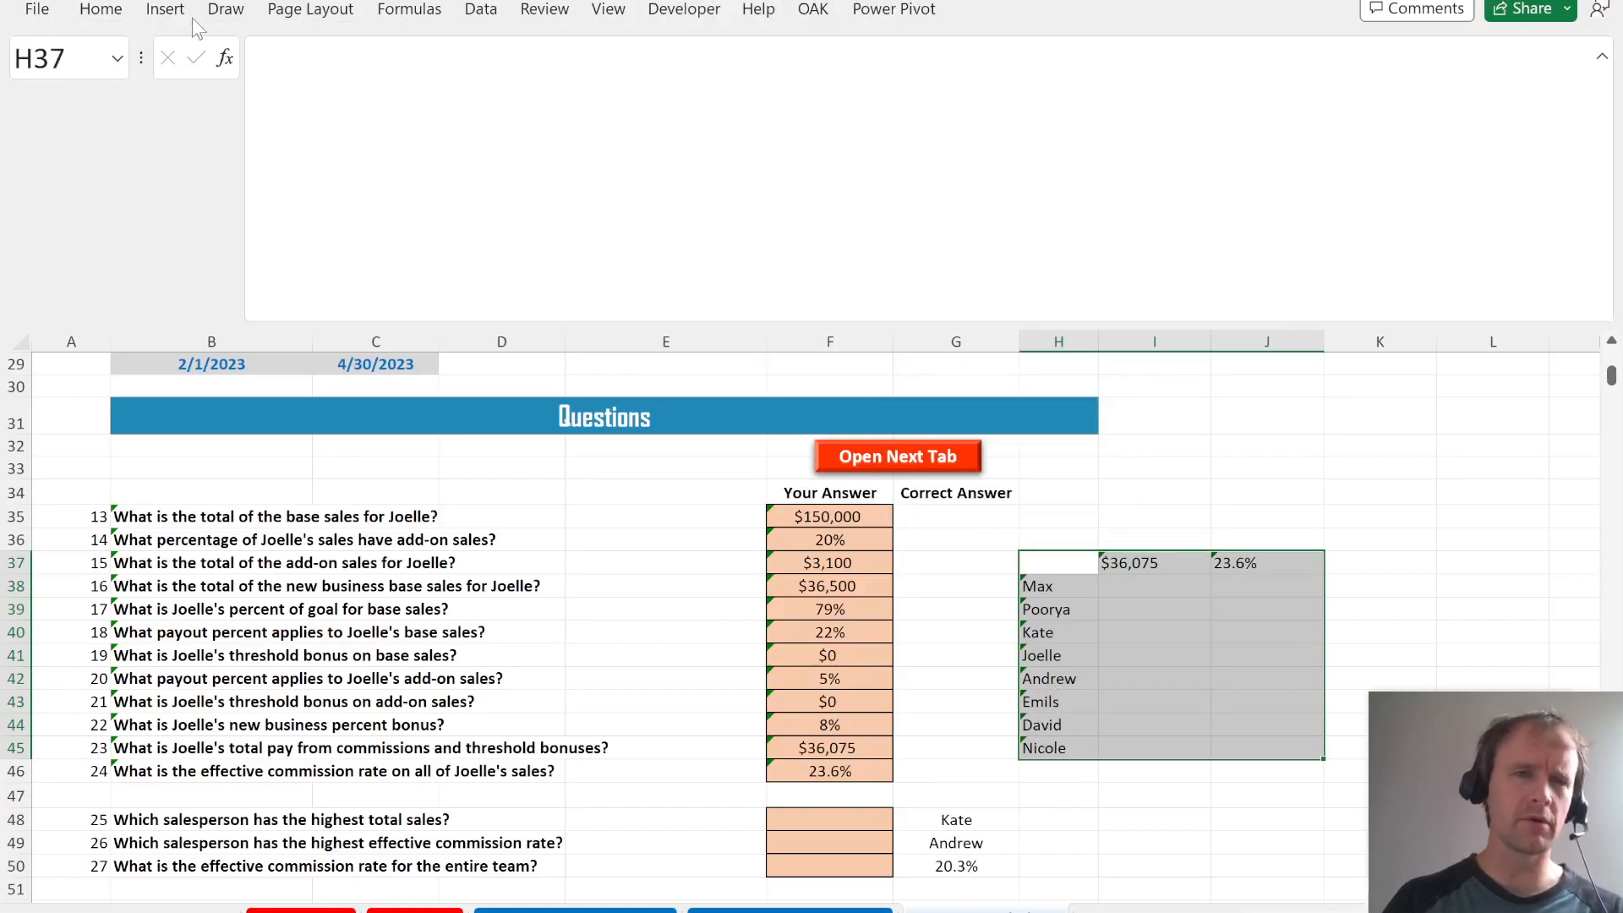
- Create a data table over H37:J45 with the sales person cell F25 as the column input cell
left_click(480, 11)
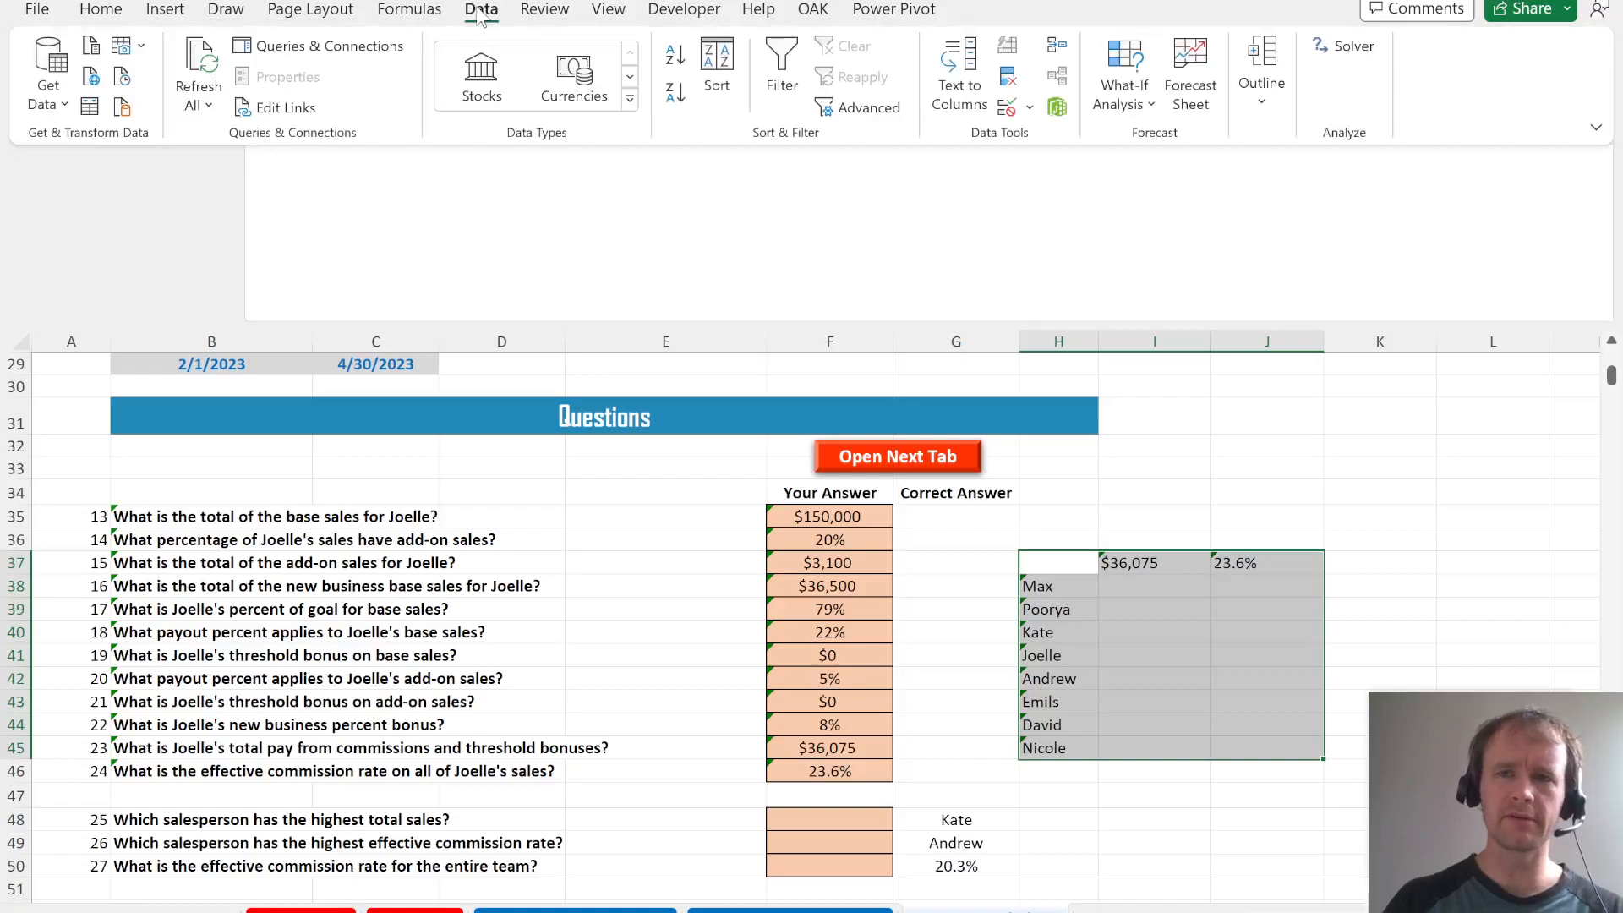
left_click(1138, 105)
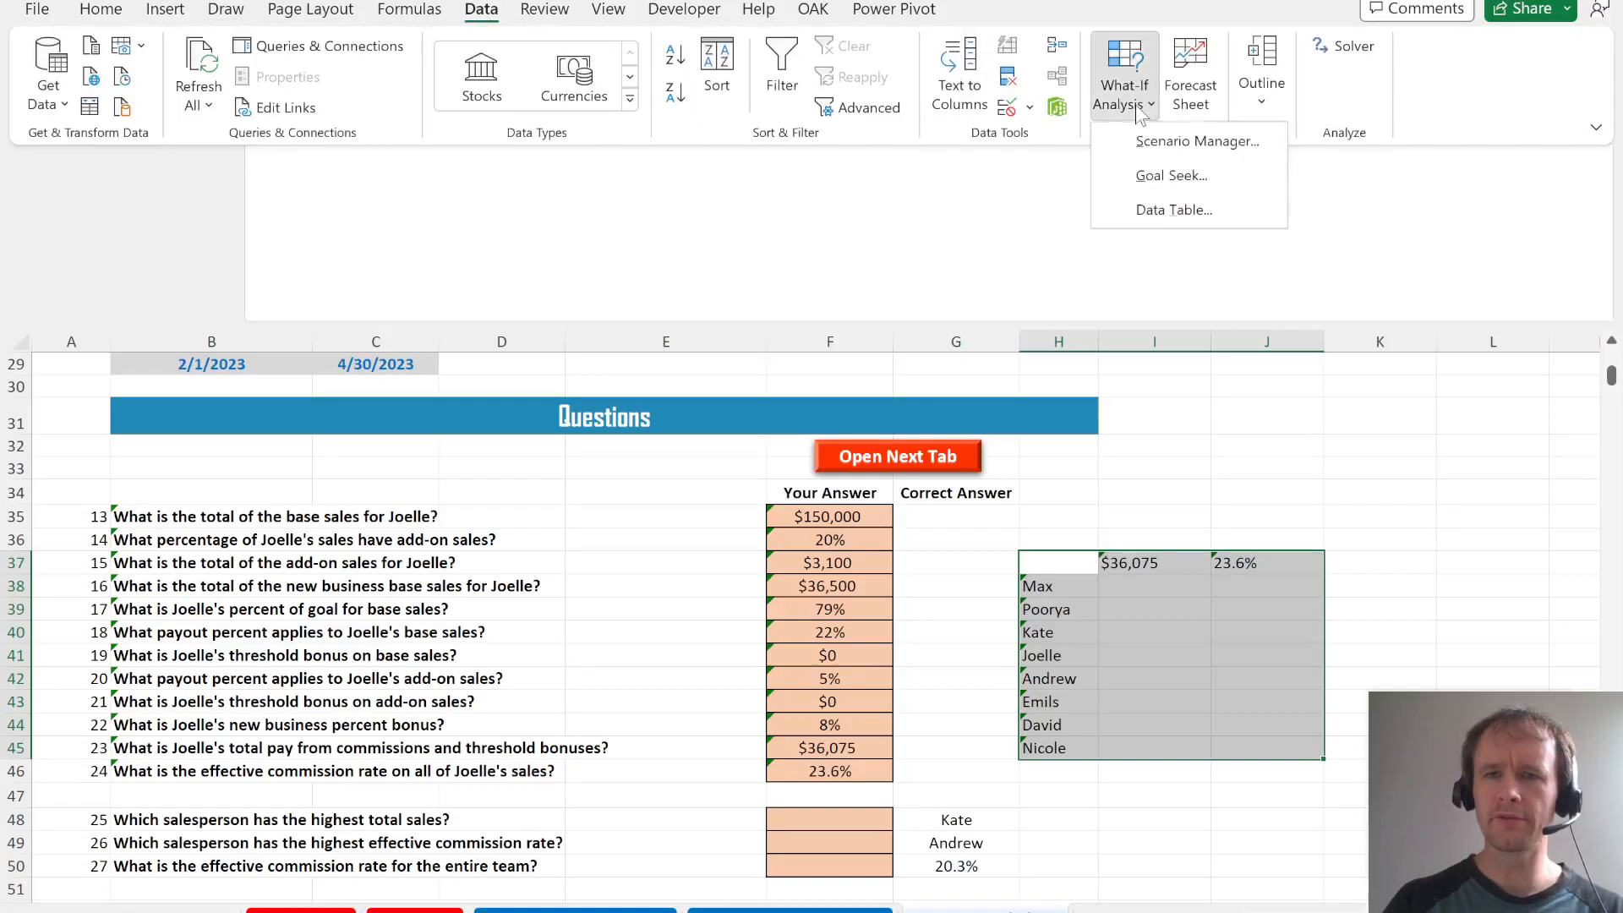
left_click(1147, 211)
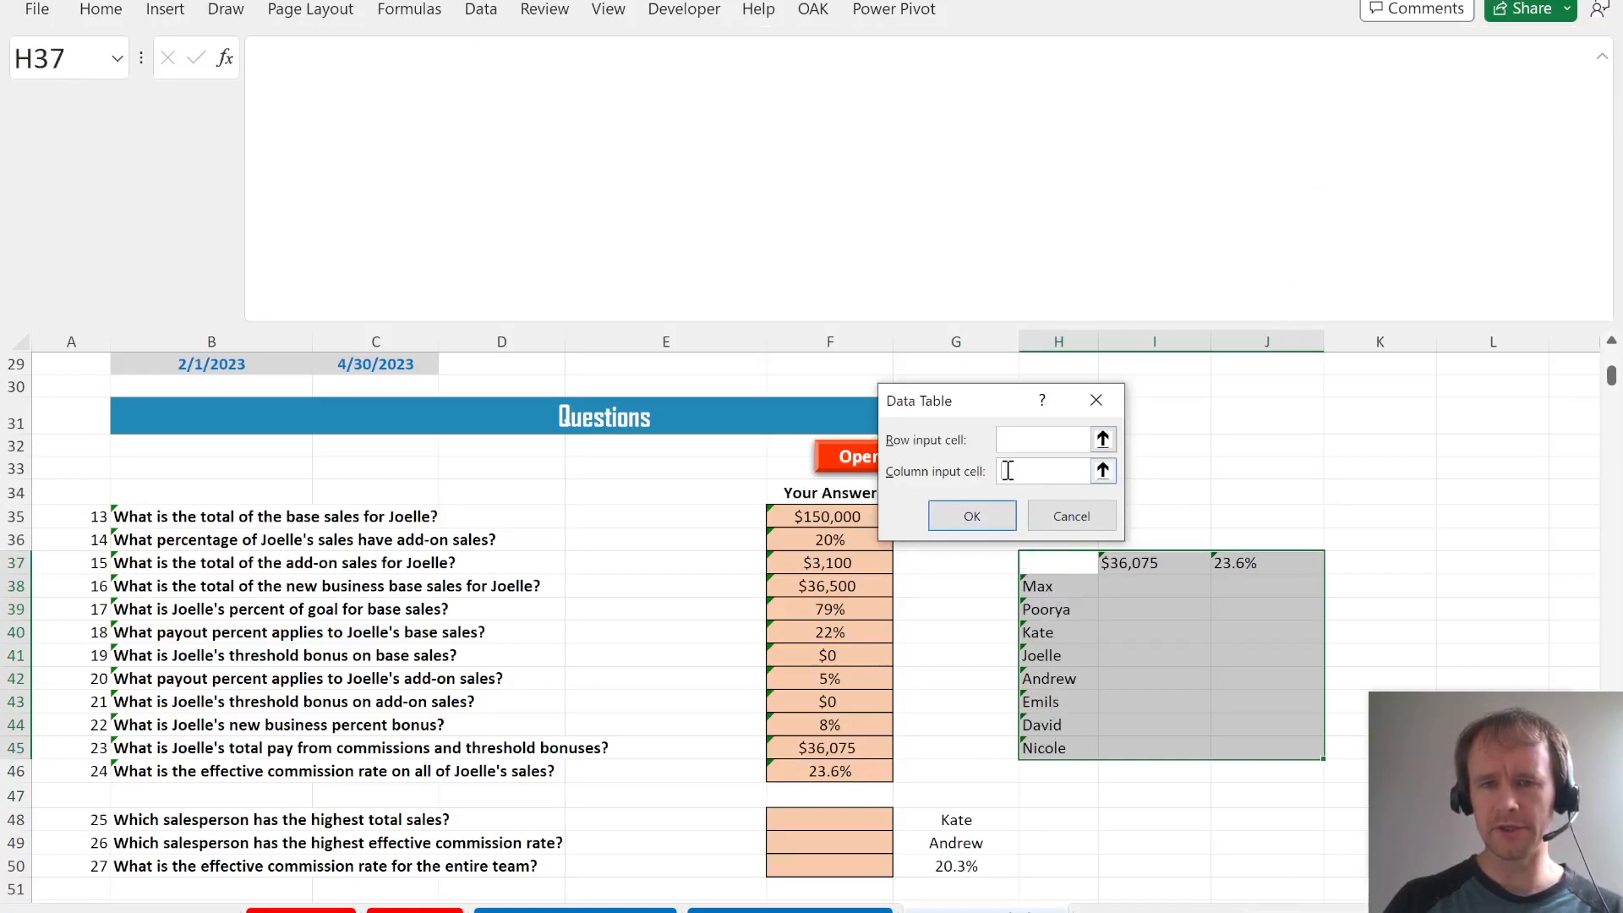
left_click_drag(971, 395, 462, 583)
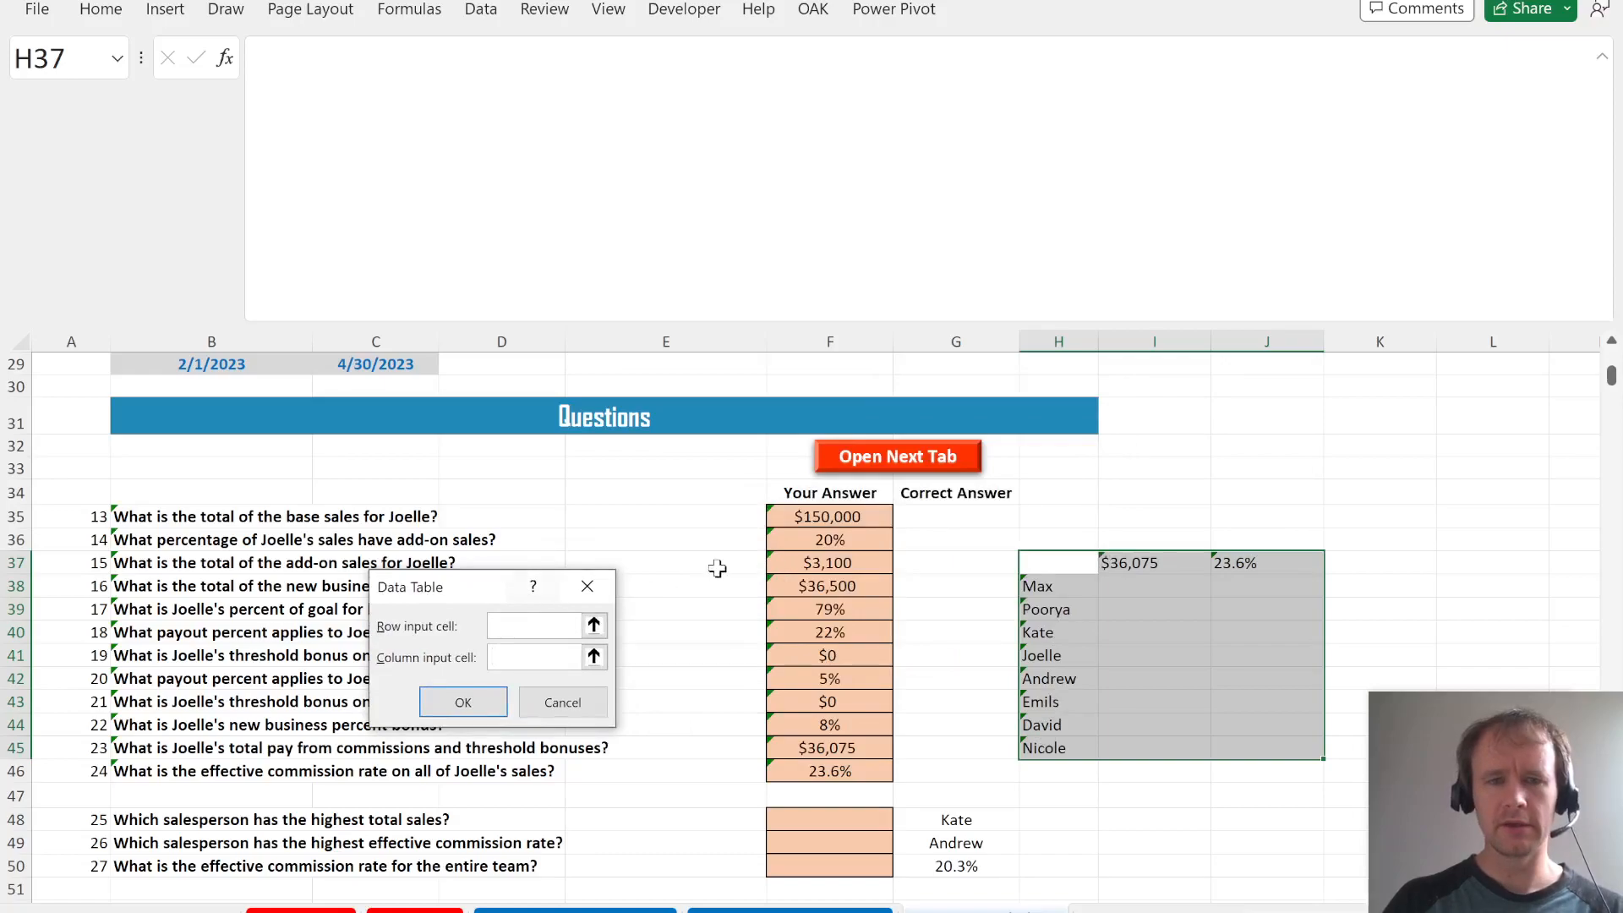
scroll(719, 566, "up", 3)
left_click(835, 484)
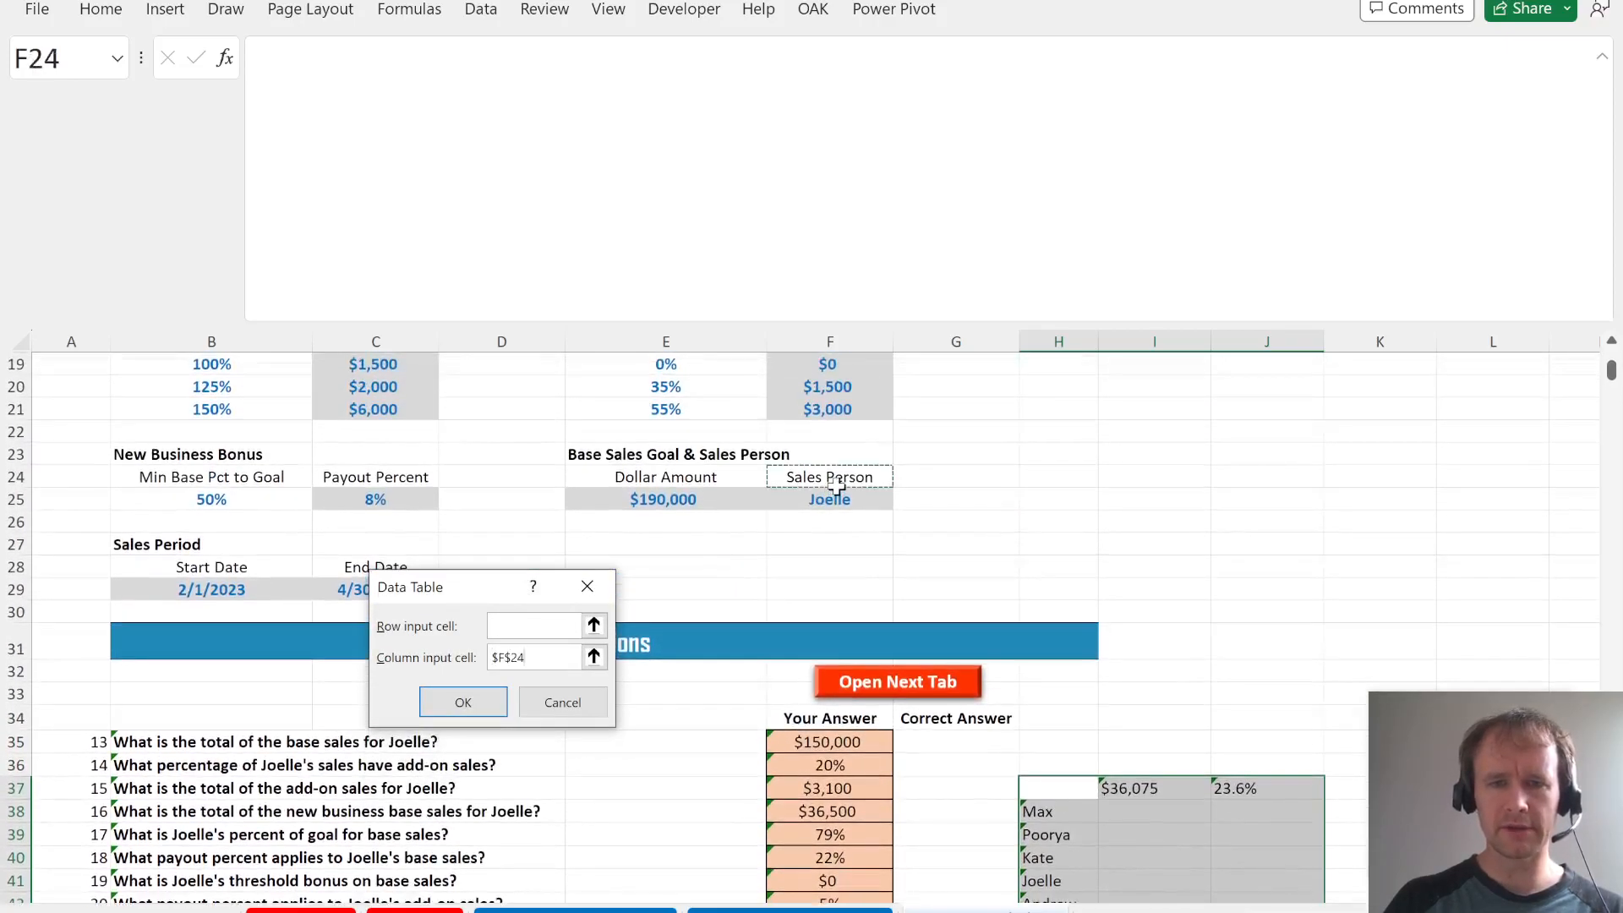
left_click(839, 500)
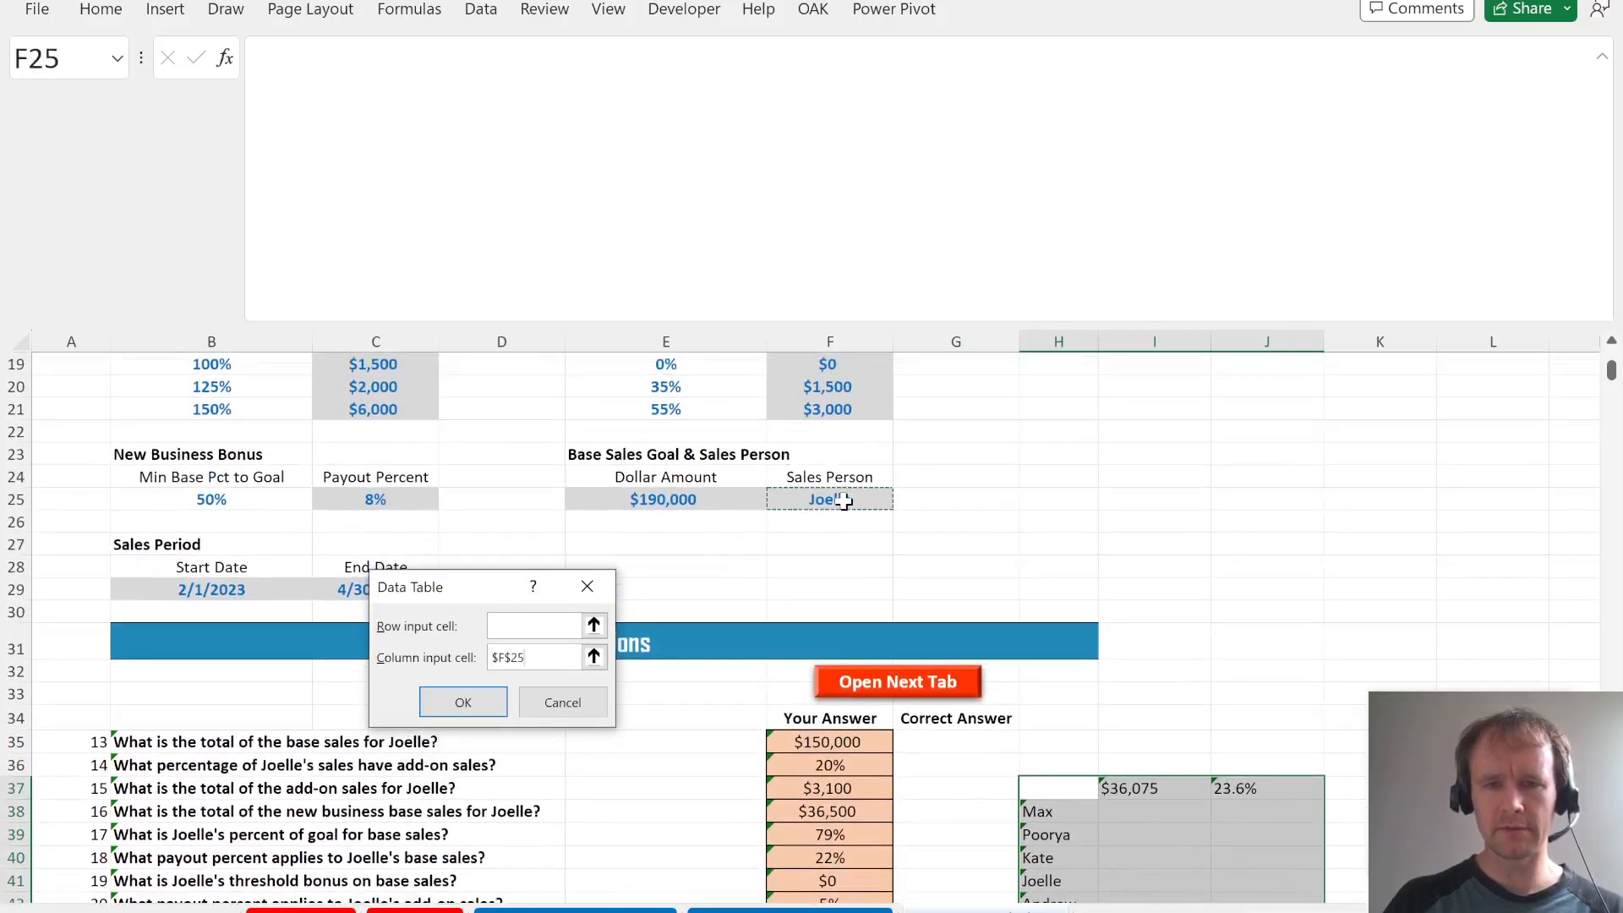
left_click(459, 703)
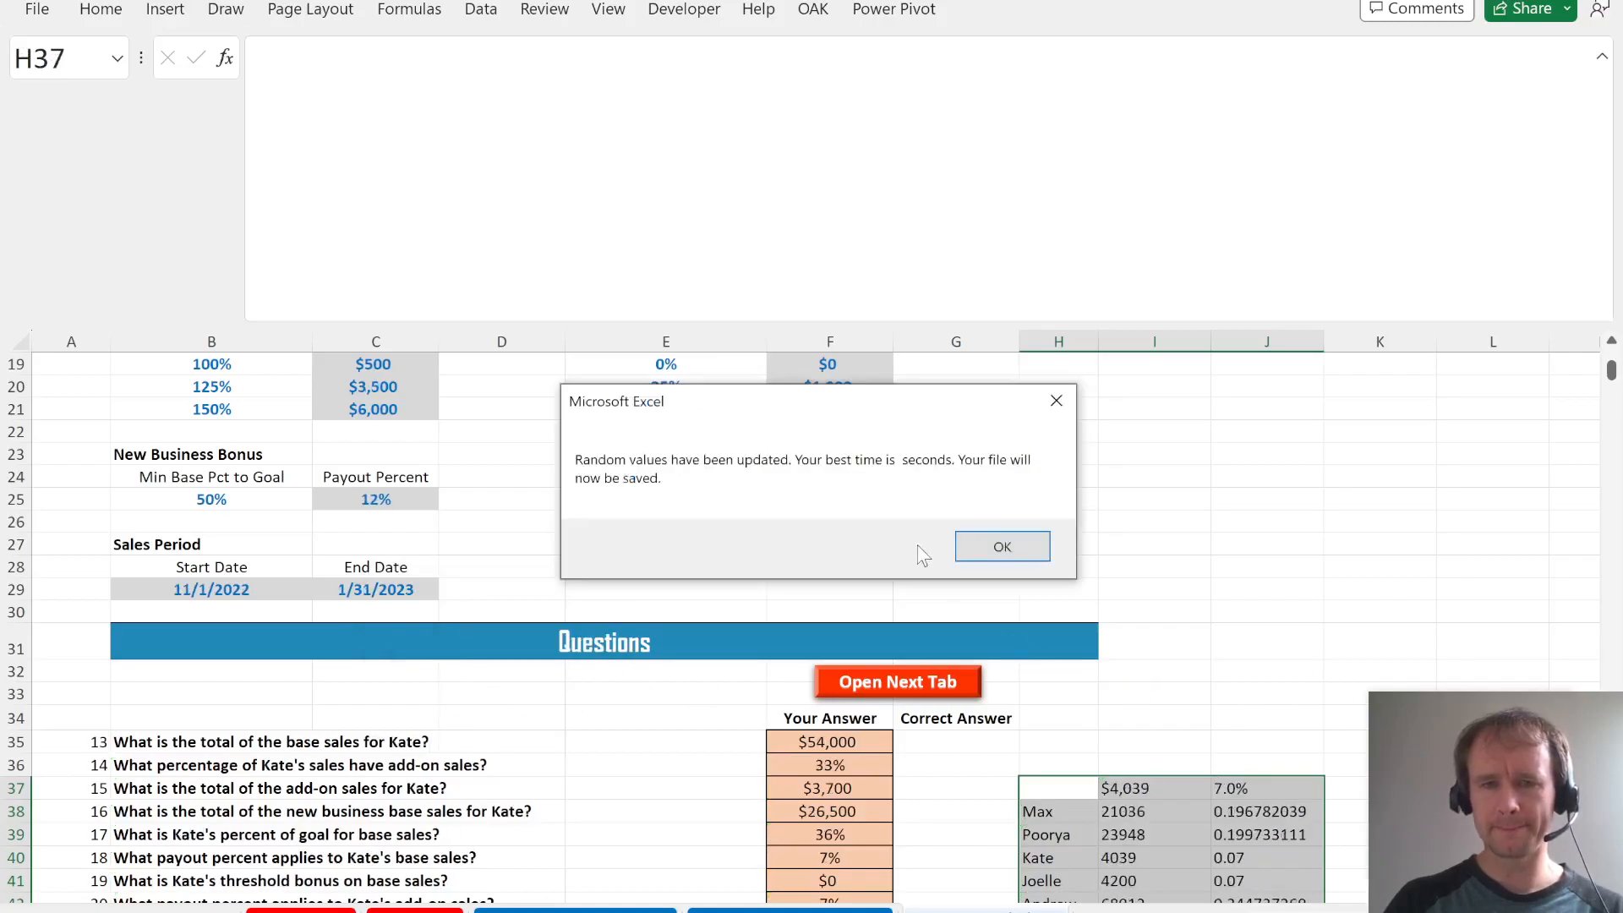
left_click(1001, 549)
- Copy only the number formats of I37:J37 onto the data table results in I38:J45
left_click_drag(1118, 786, 1138, 786)
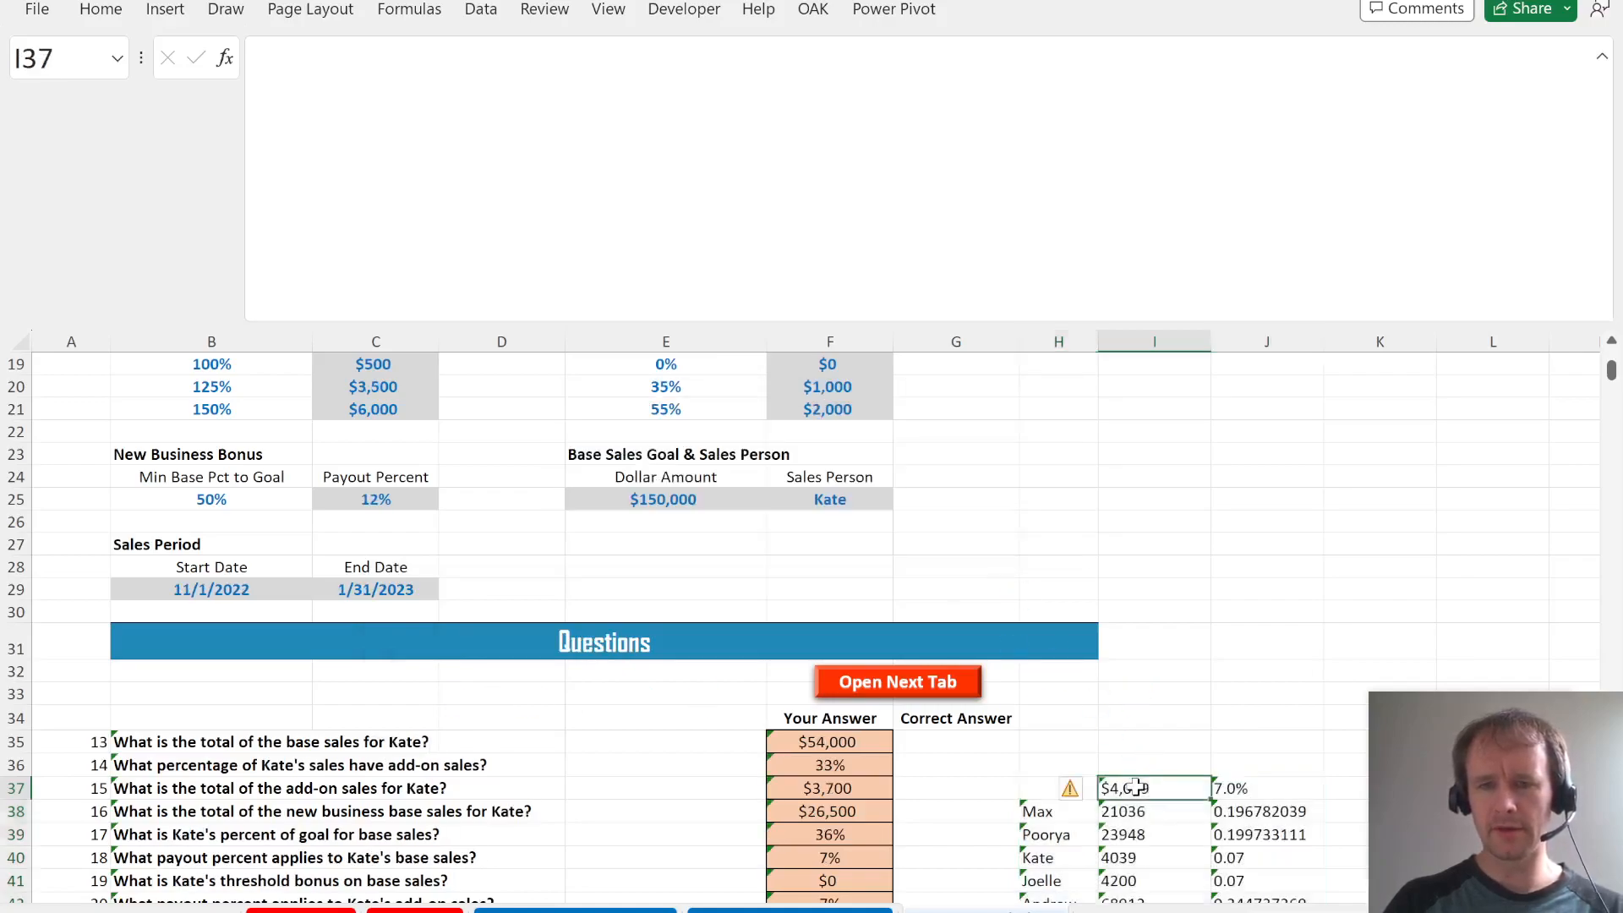
key("Down")
key("ctrl+shift+Down")
key("shift+Right")
key("ctrl+alt+v")
key("t")
key("Return")
scroll(1135, 787, "down", 4)
- Examine the goal and sales person cells E25:F25, the unanswered team questions and the data table results
scroll(744, 498, "up", 5)
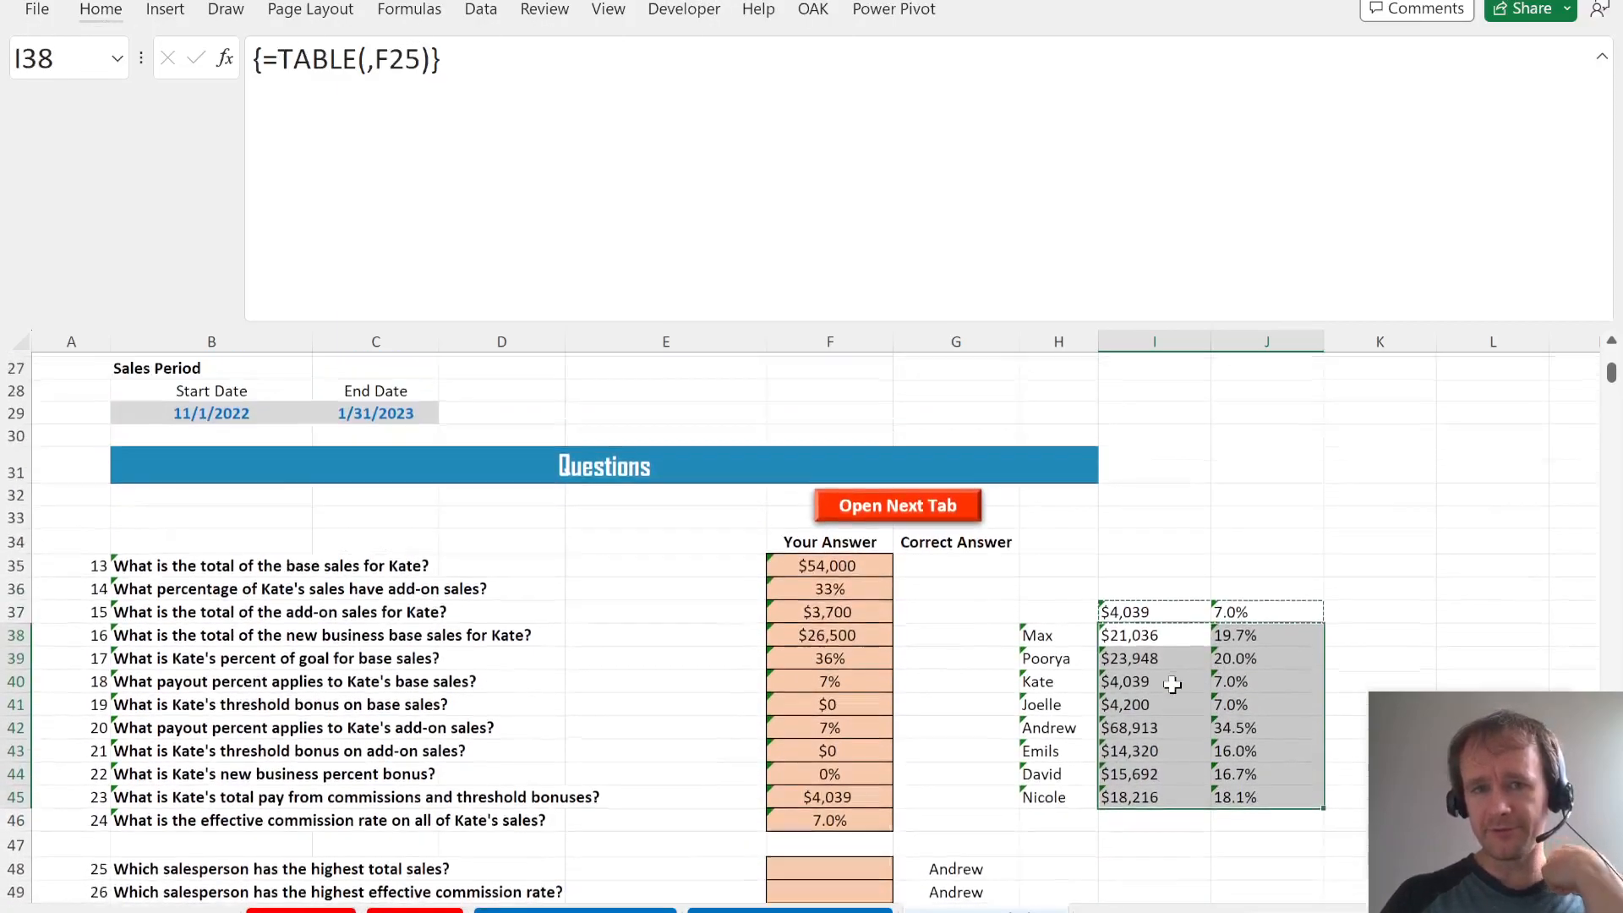
left_click(659, 476)
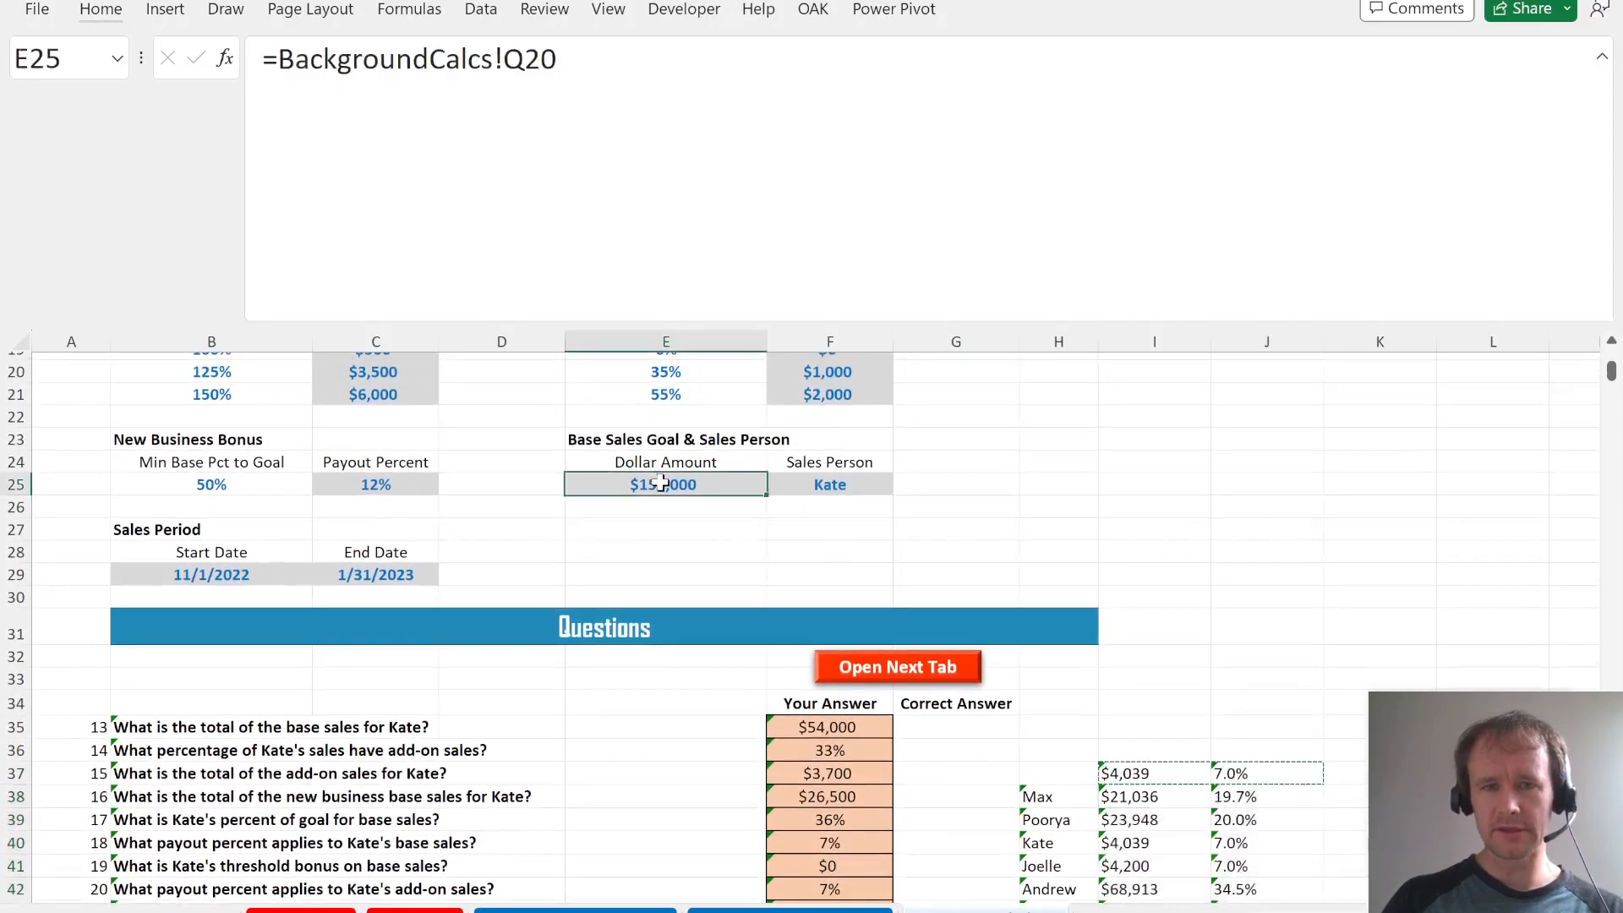
left_click(837, 483)
left_click(663, 478)
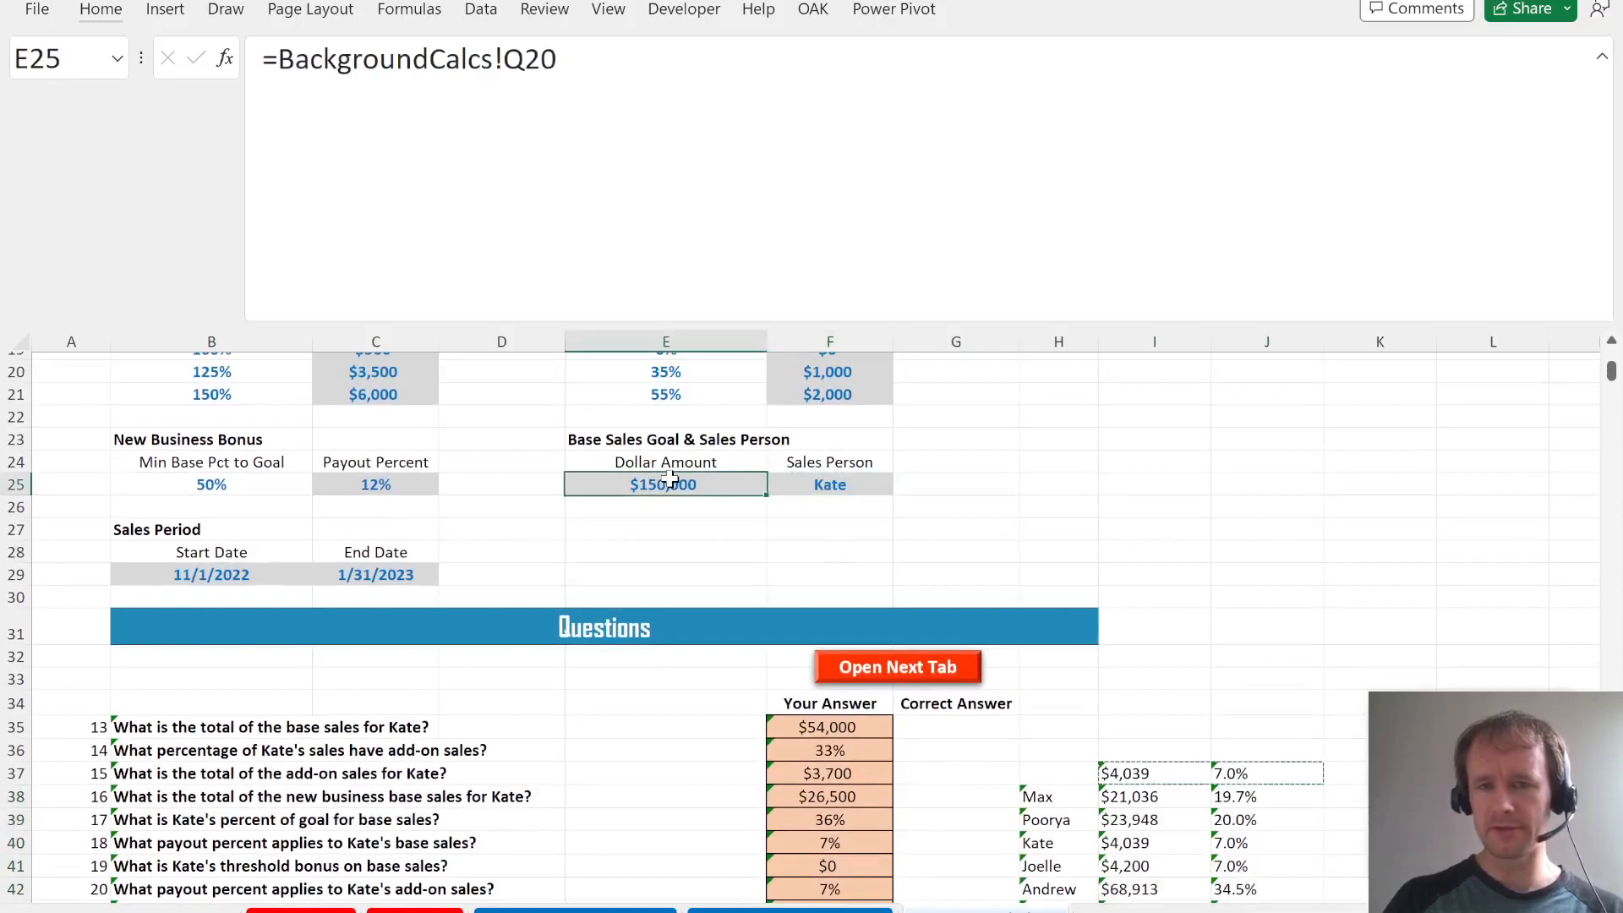
scroll(1142, 525, "down", 4)
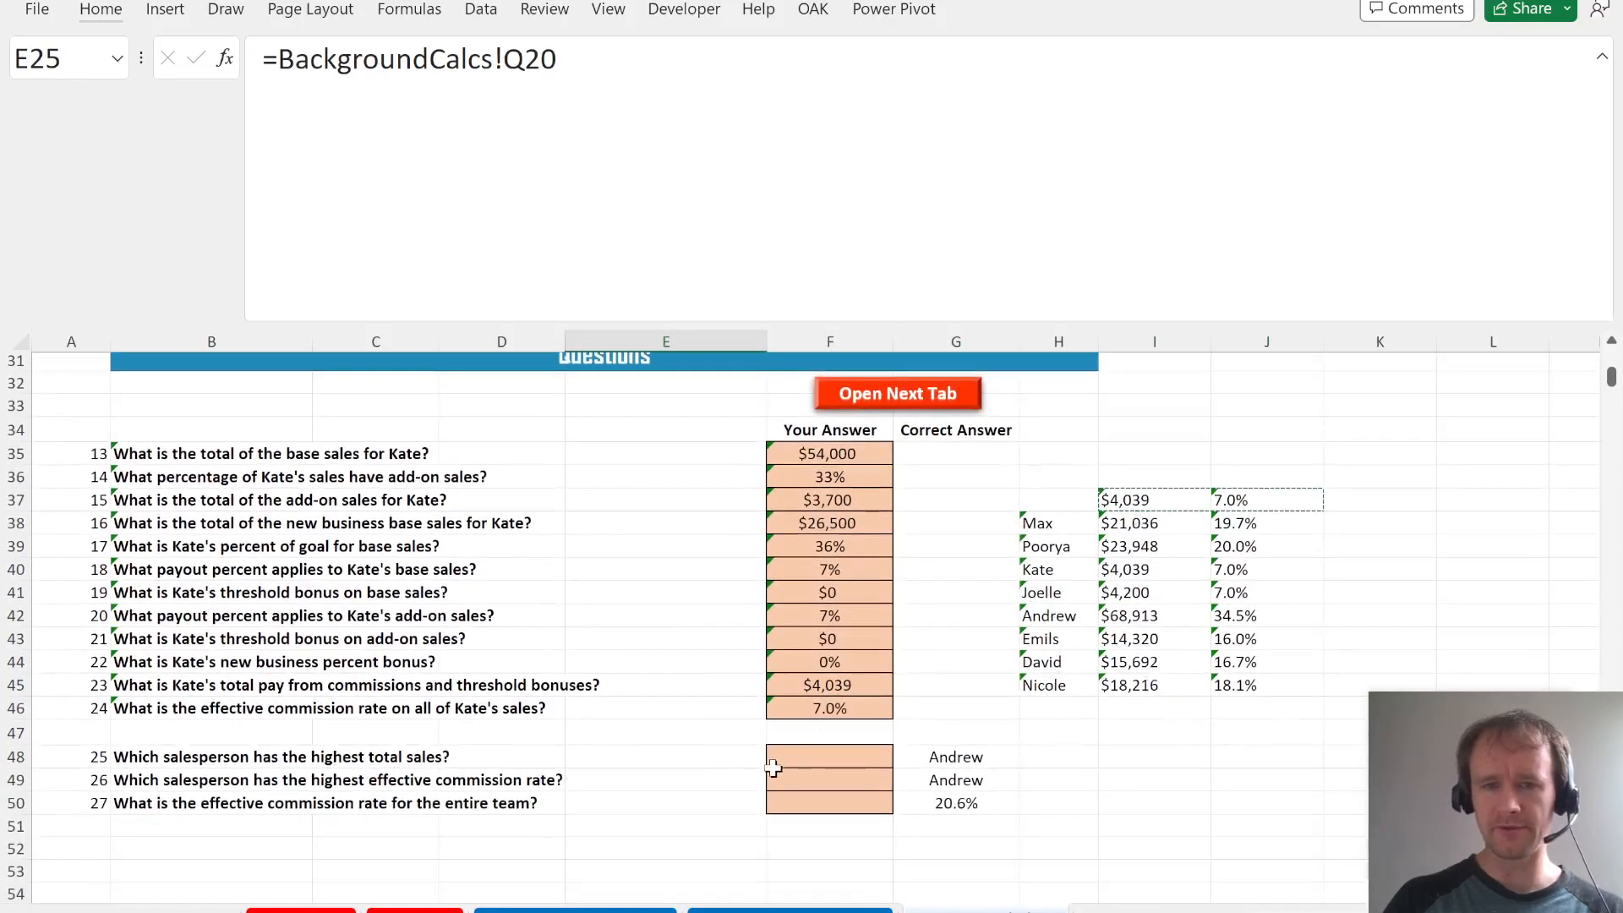
left_click(821, 752)
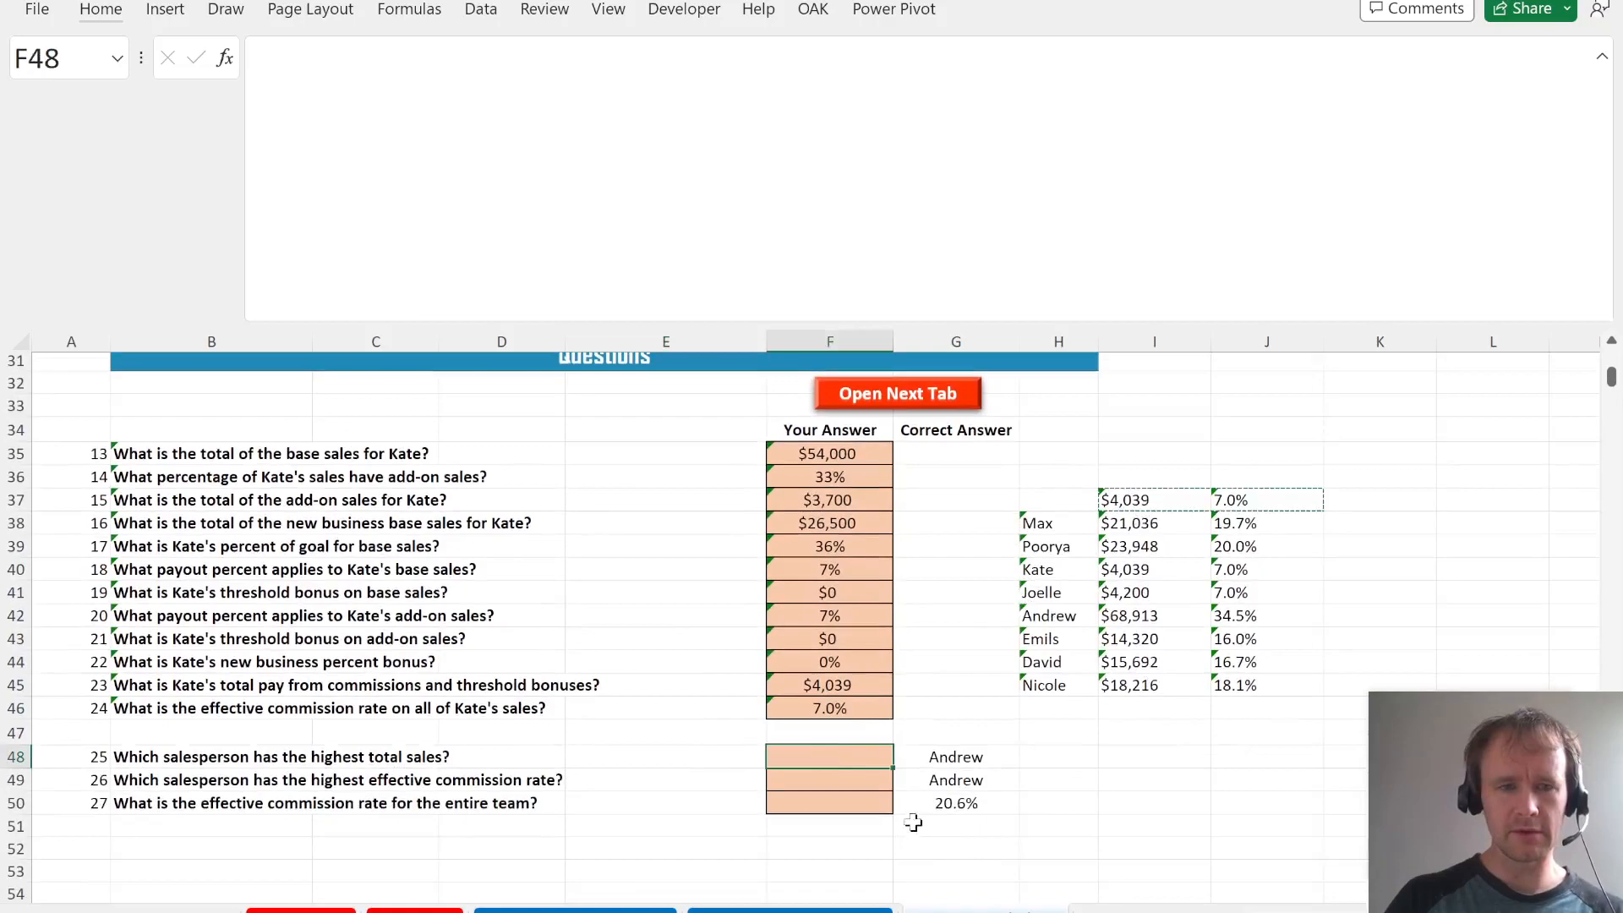
left_click(1124, 529)
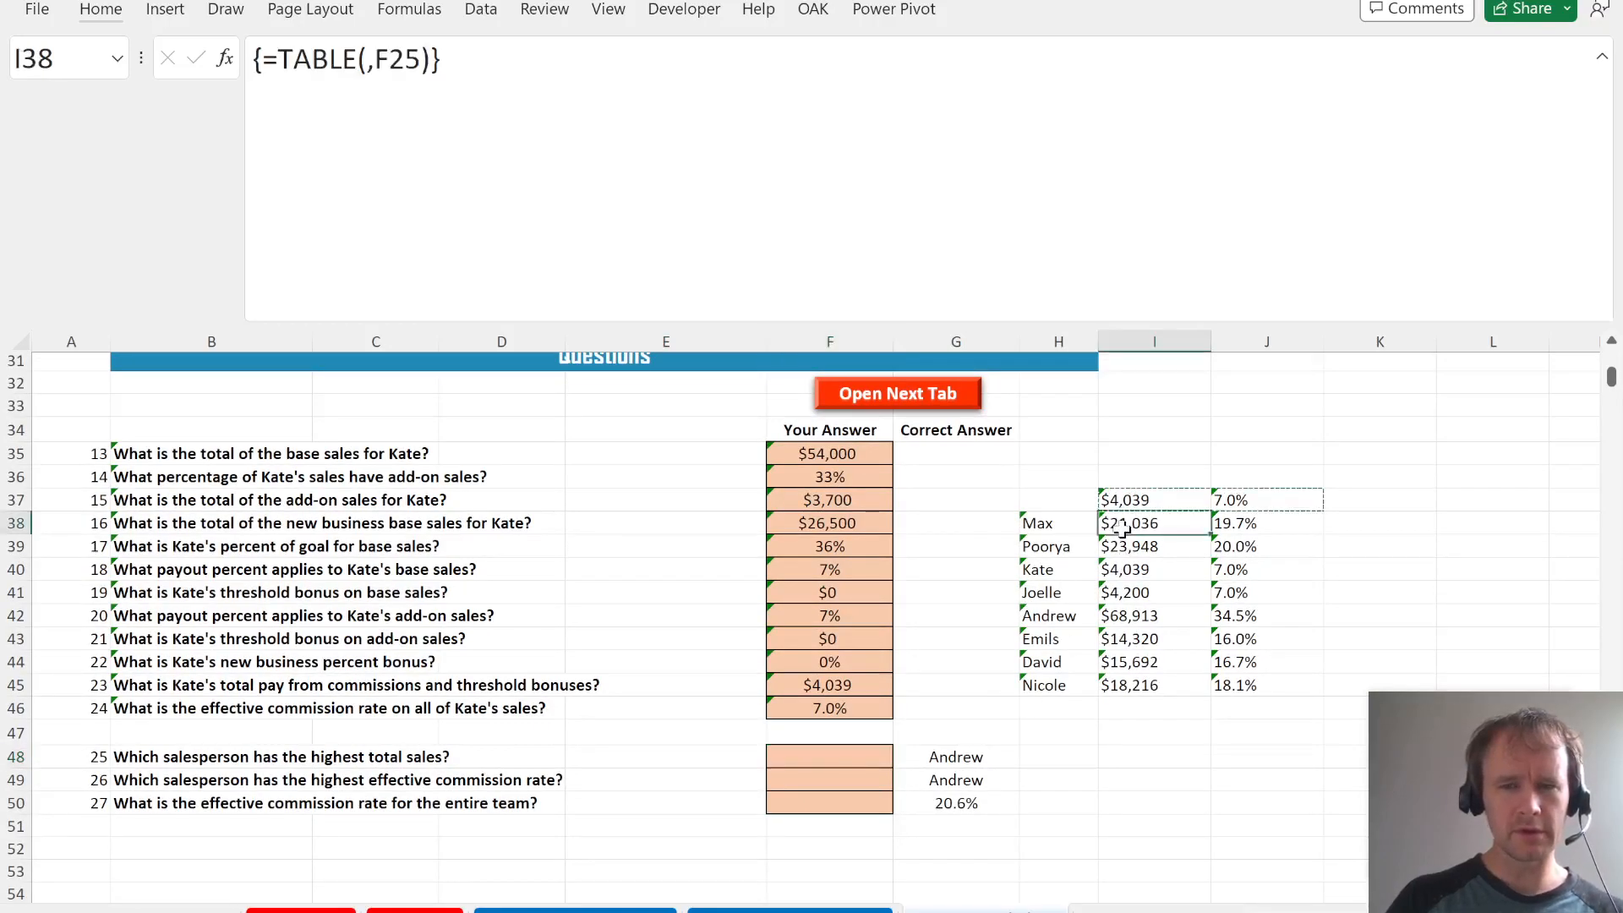
key("Left")
key("Down")
key("Left")
key("Down")
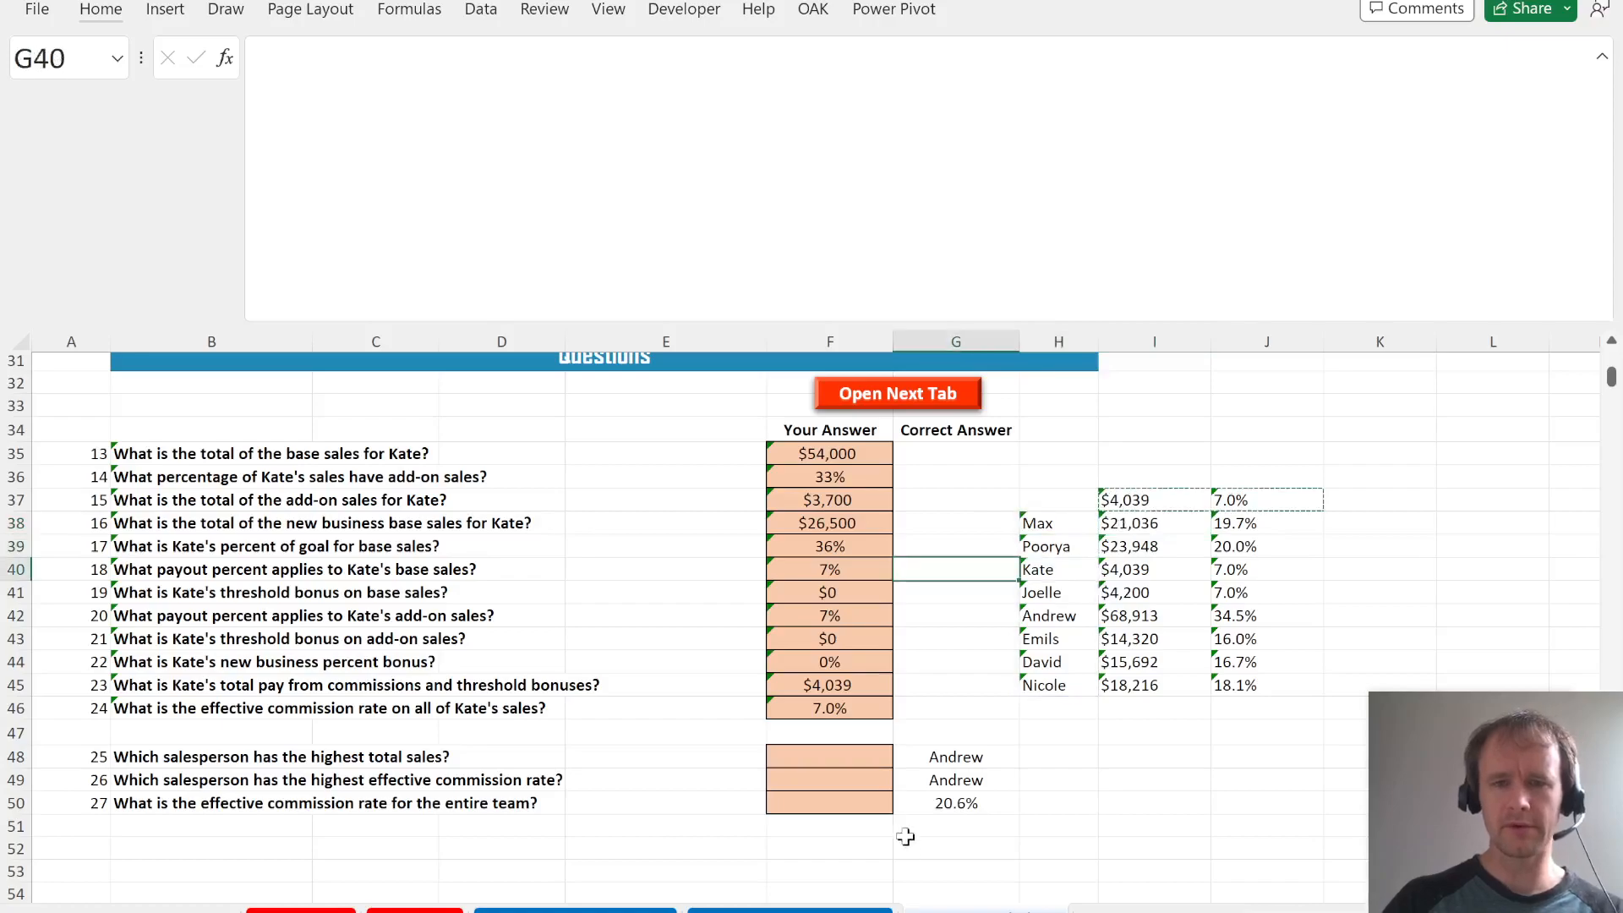
- Calculate the entire team's effective commission rate in F50 with =SUM(I38:I45)/SUM(BASE_AMT,ADD_ON_AMT)
left_click(842, 798)
type("=SUM(")
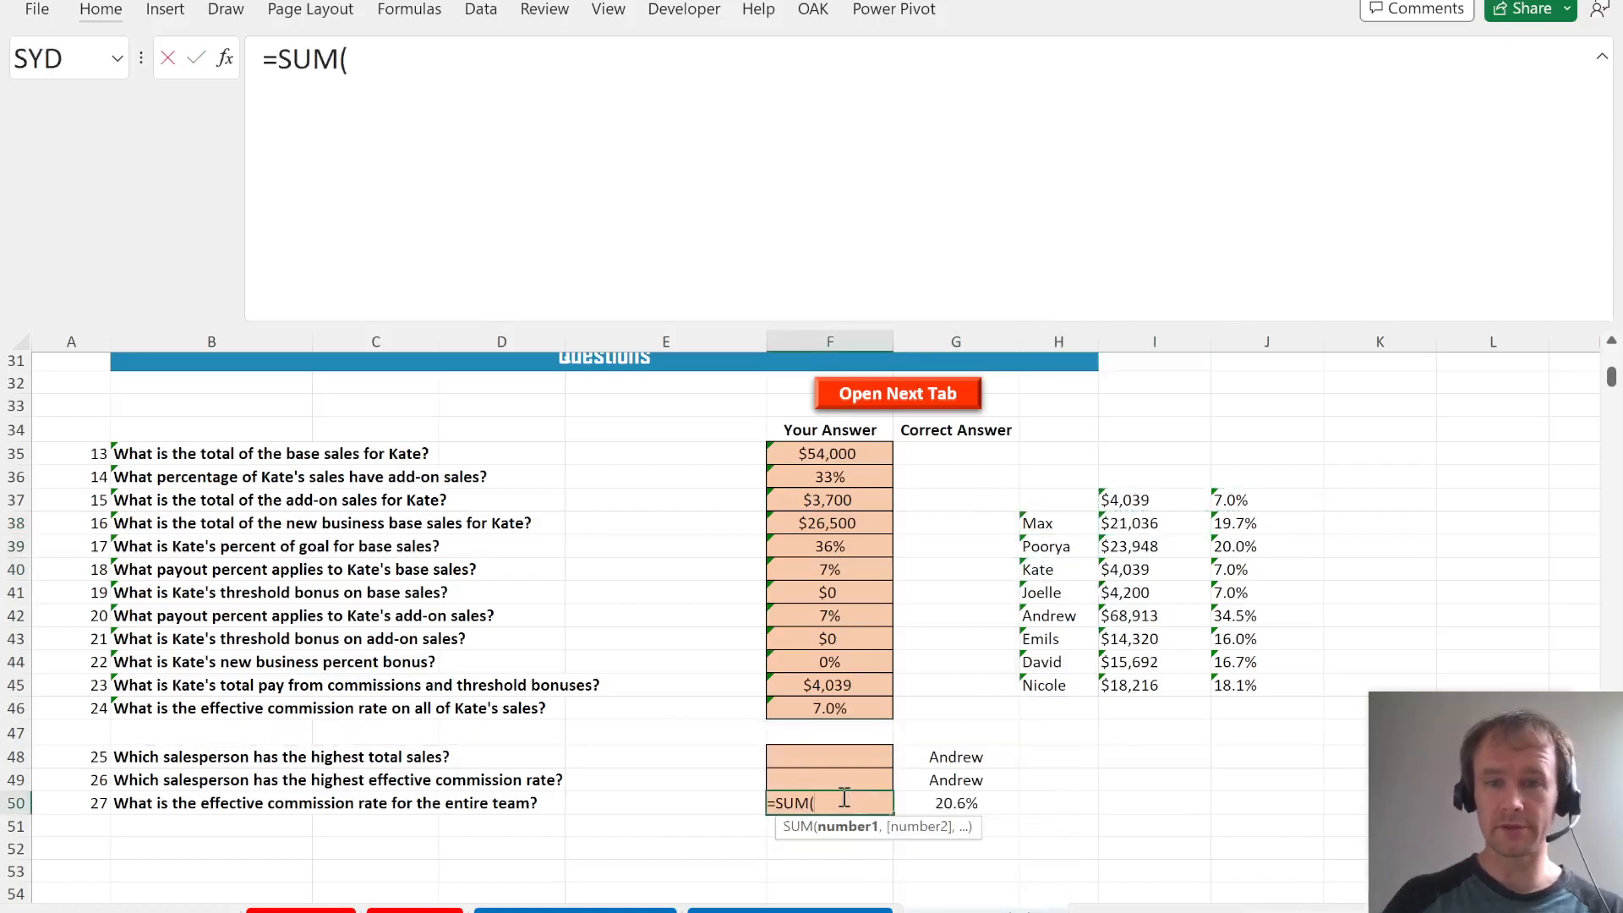
left_click(1136, 681)
key("ctrl+shift+Up")
key("shift+Down")
type(")")
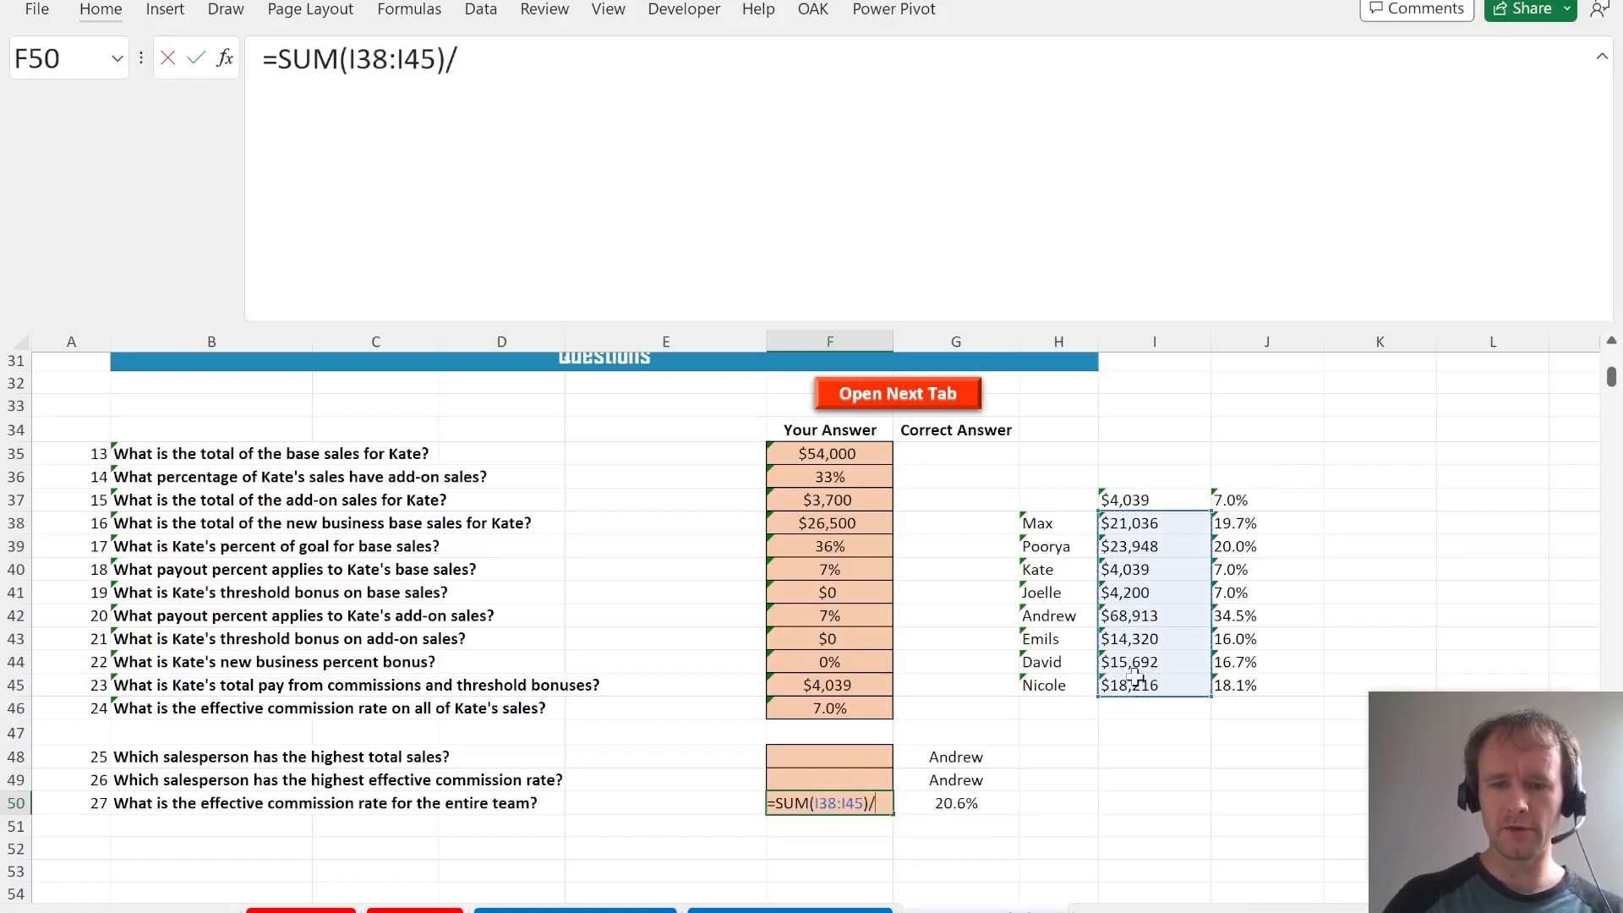
type("/sum")
key("Tab")
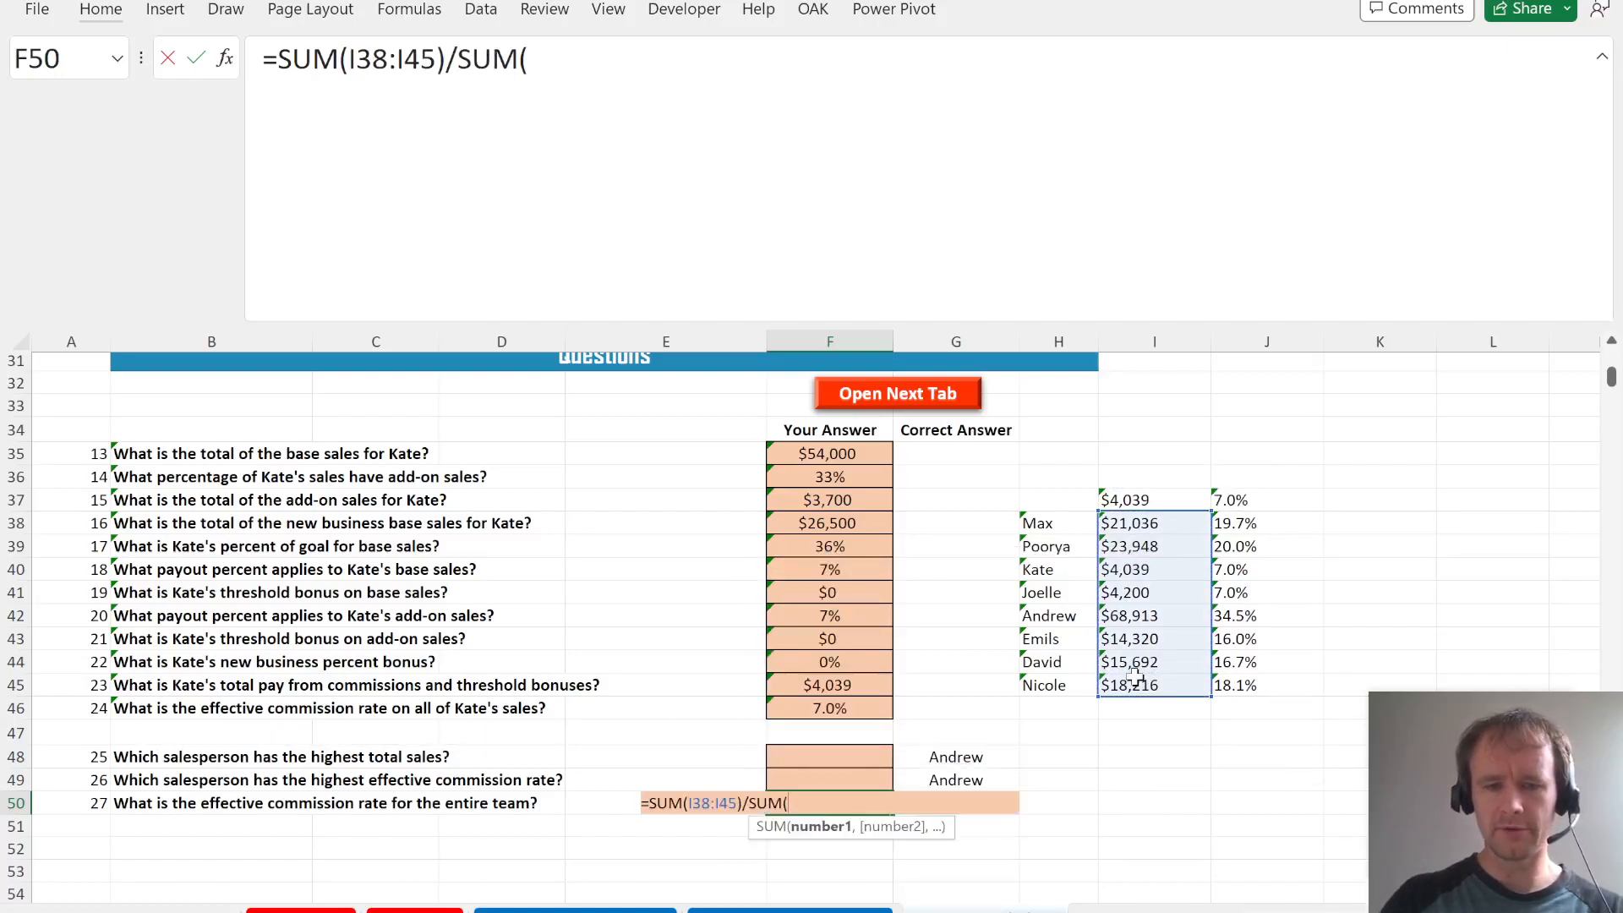
type("bas")
key("Down")
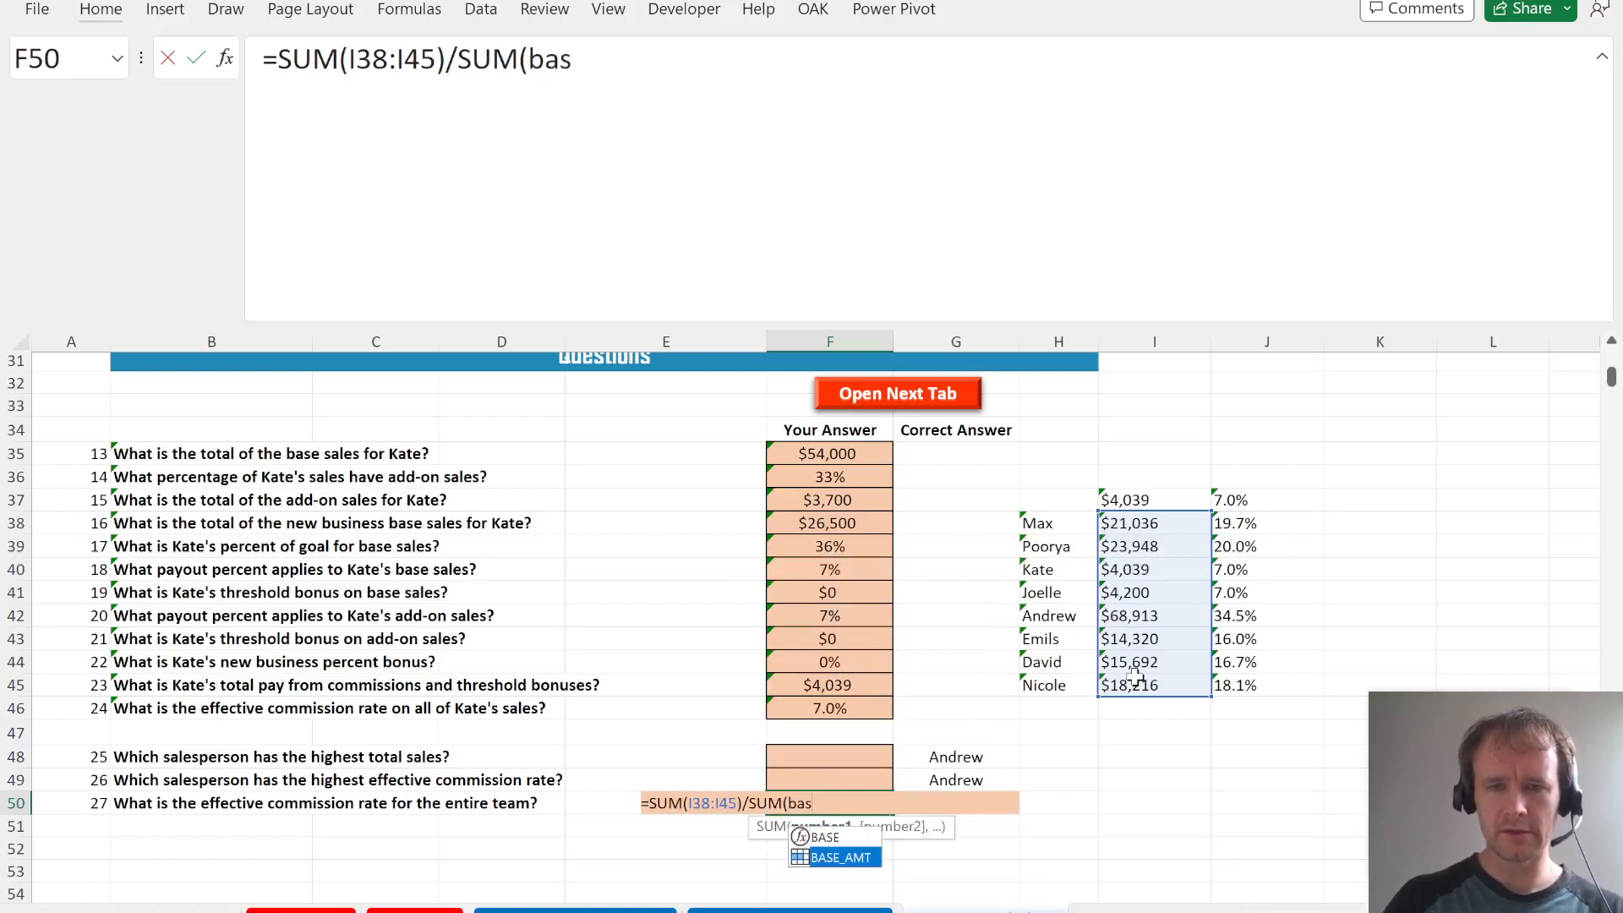
key("Tab")
type(",add")
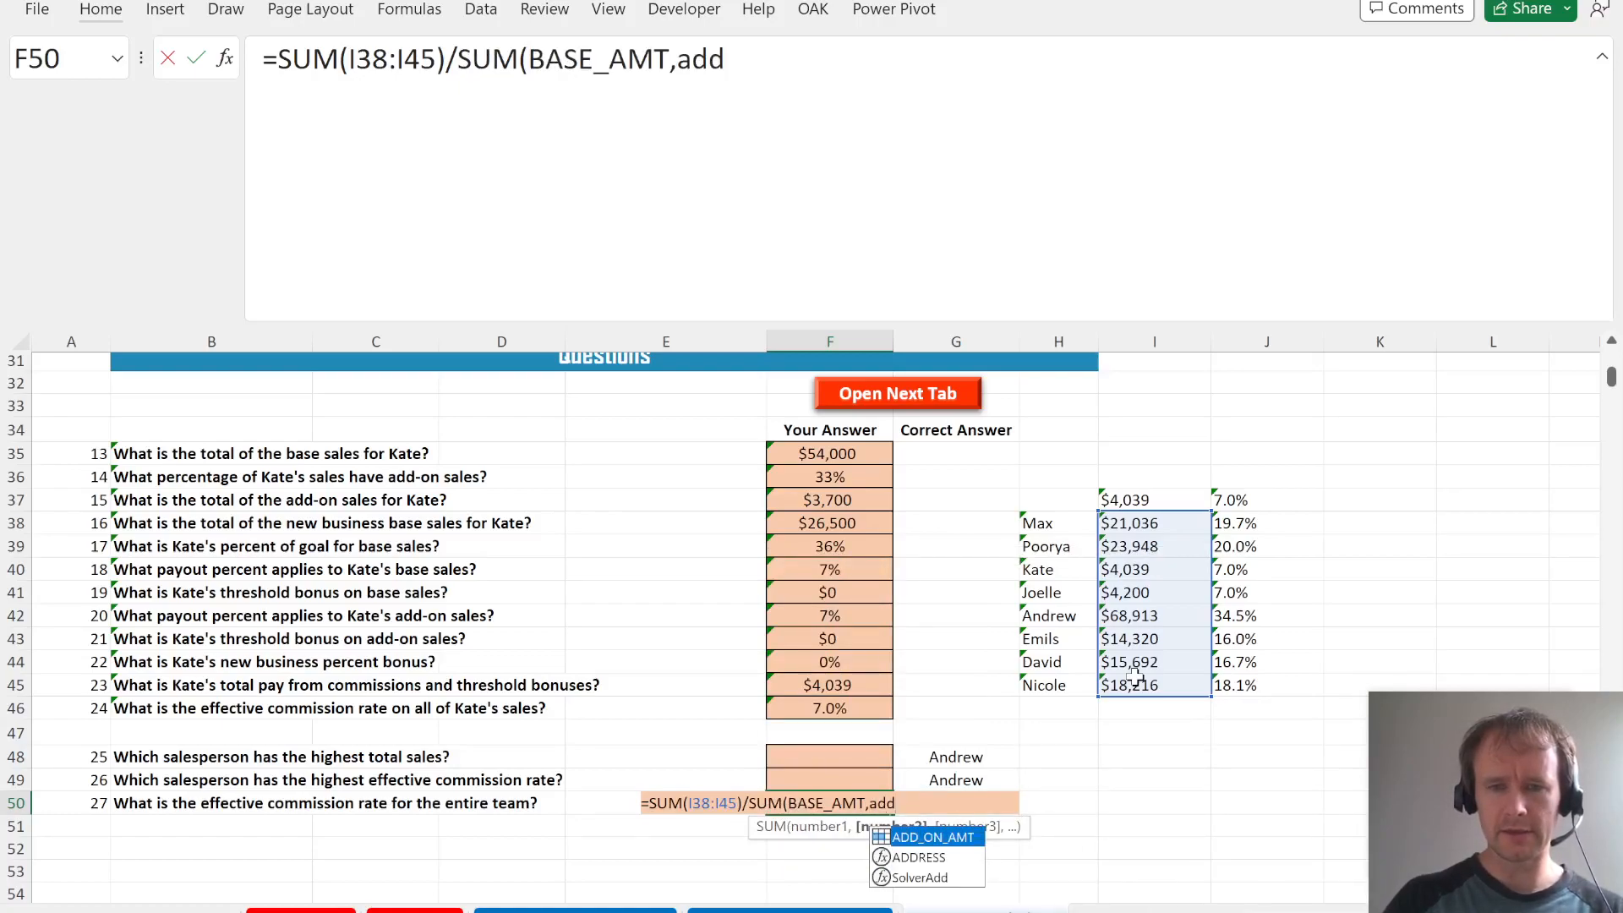
key("Tab")
type(")")
key("Return")
key("Up")
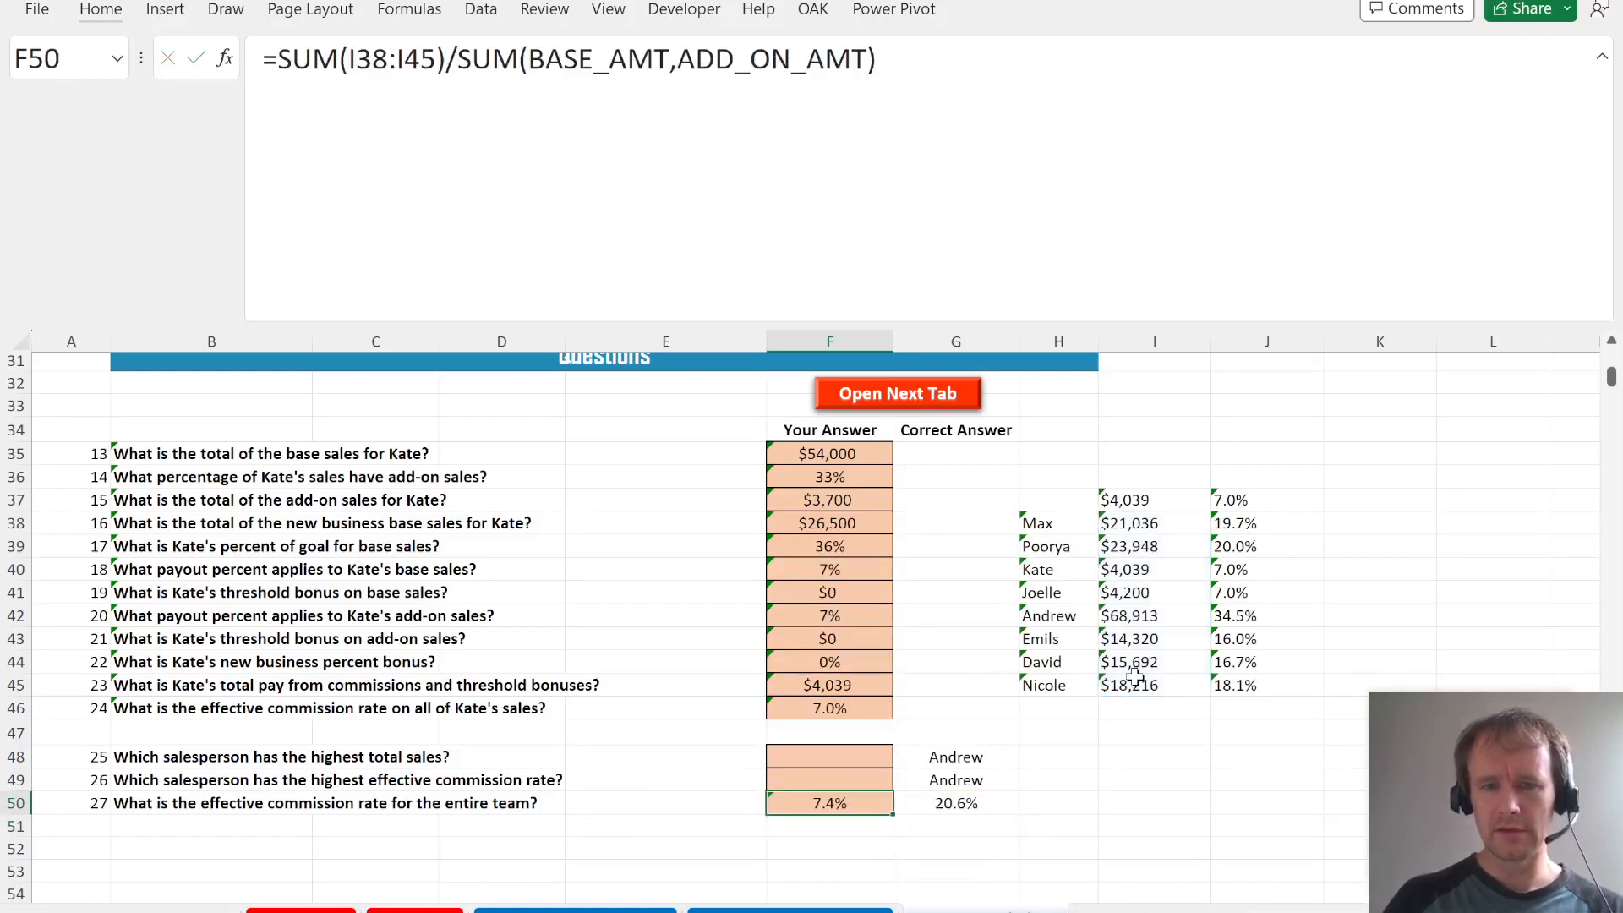
- Recheck the salespeople's total pay results in I38:I45 used by the team rate formula
left_click(1133, 676)
key("ctrl+shift+Up")
key("shift+Down")
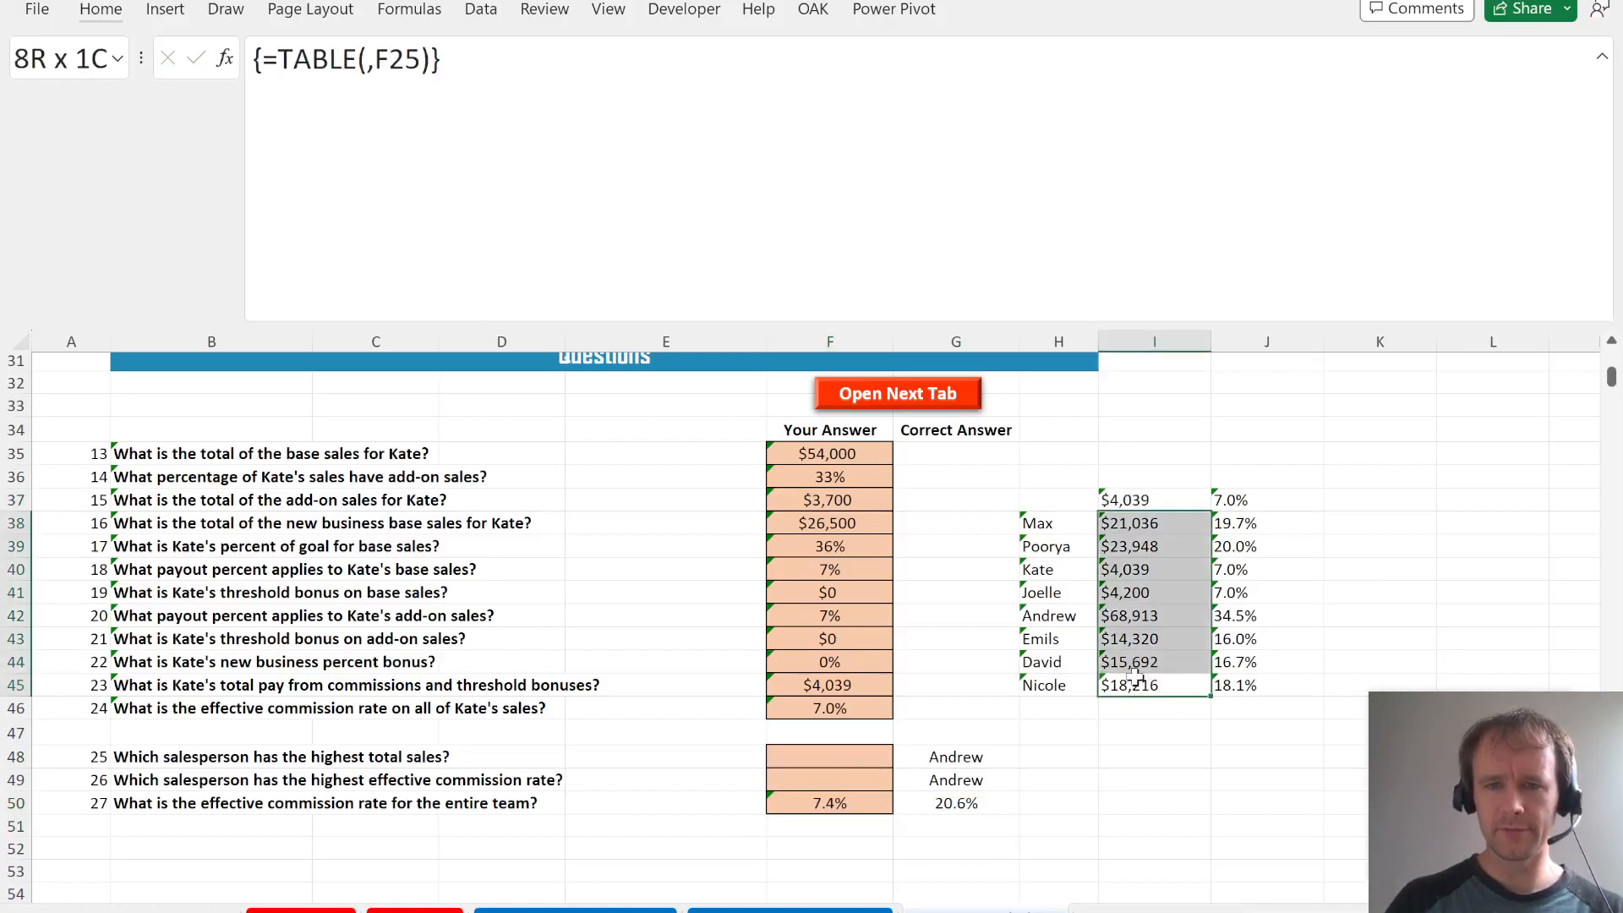
key("Return")
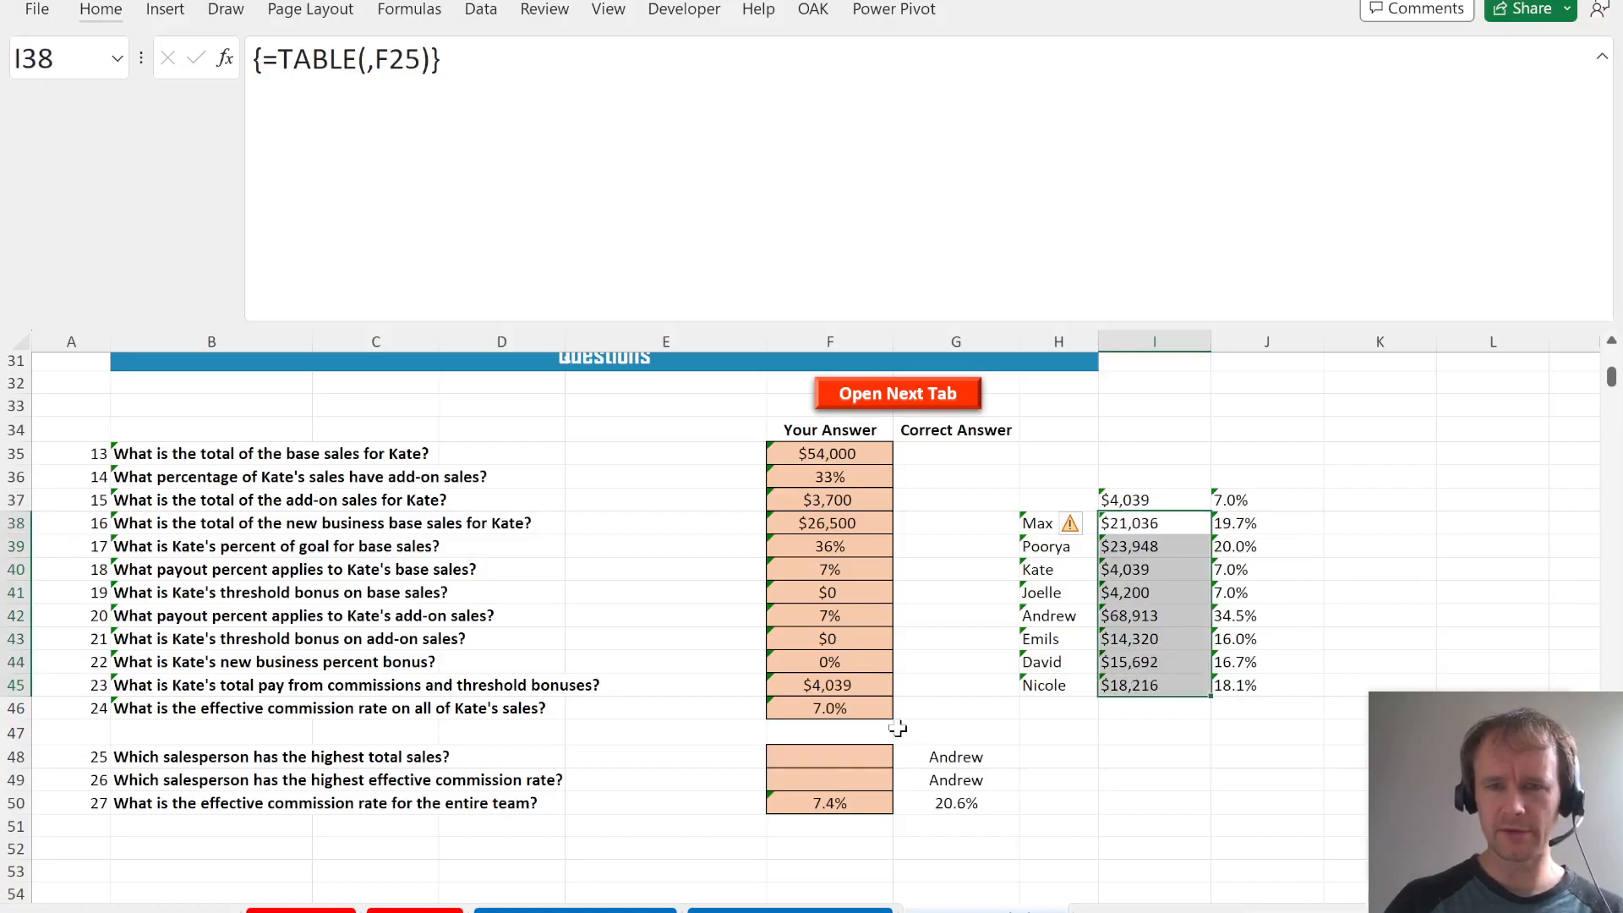
- Regenerate the random case values twice, reread the instructions, and compare the team rate in F50 with the correct answer
scroll(880, 672, "up", 2)
scroll(880, 672, "up", 1)
key("ctrl+shift+r")
left_click(1000, 543)
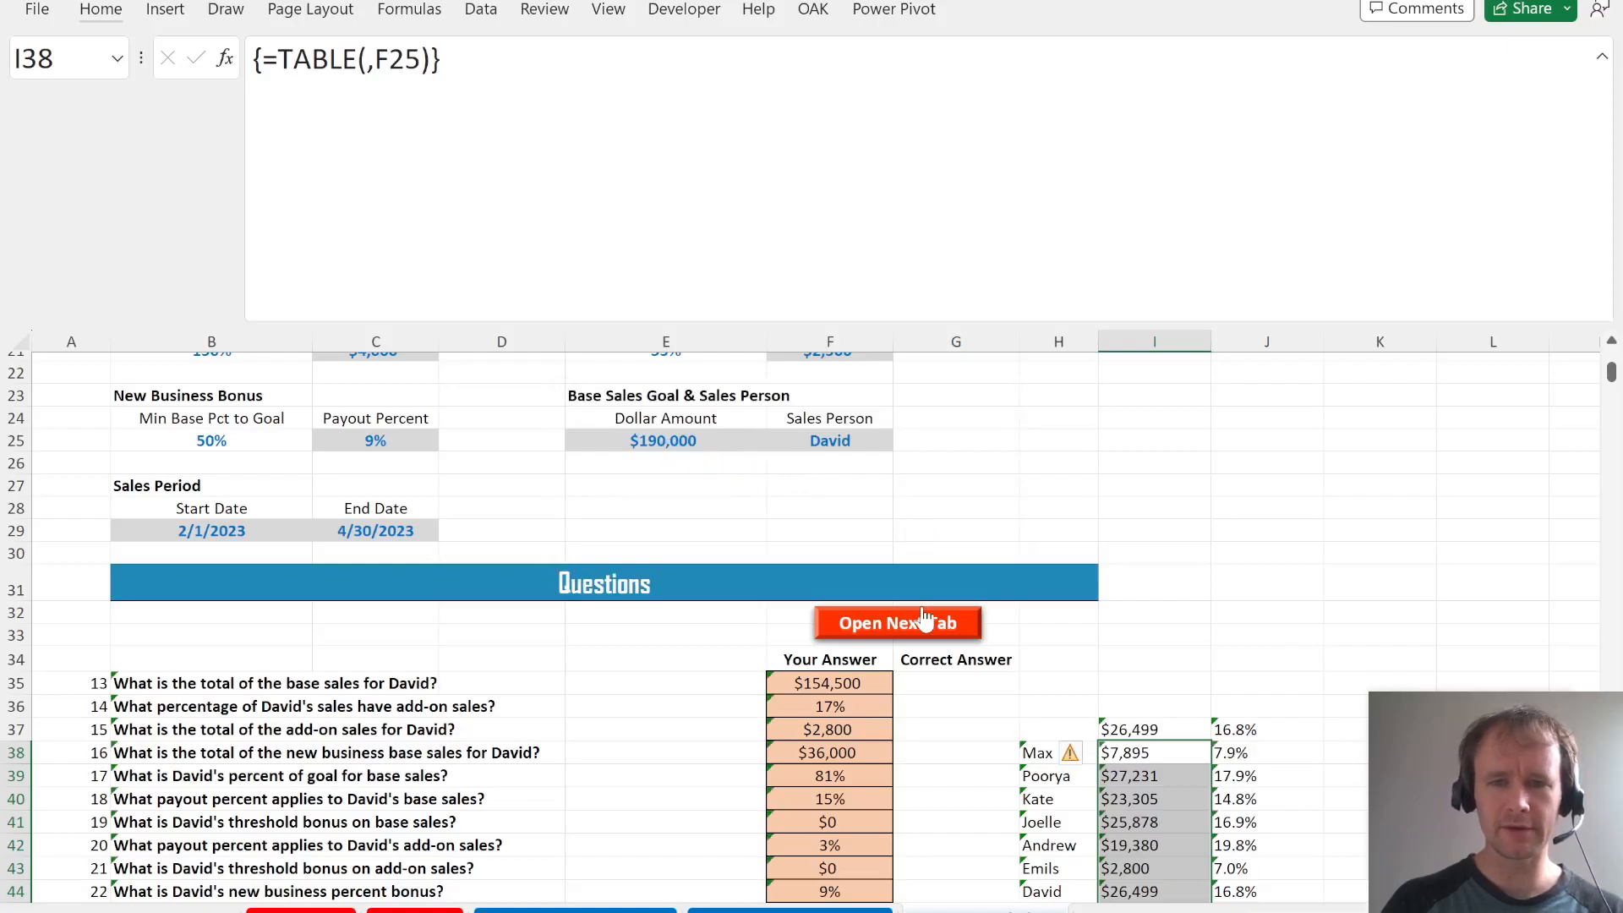
scroll(972, 741, "down", 1)
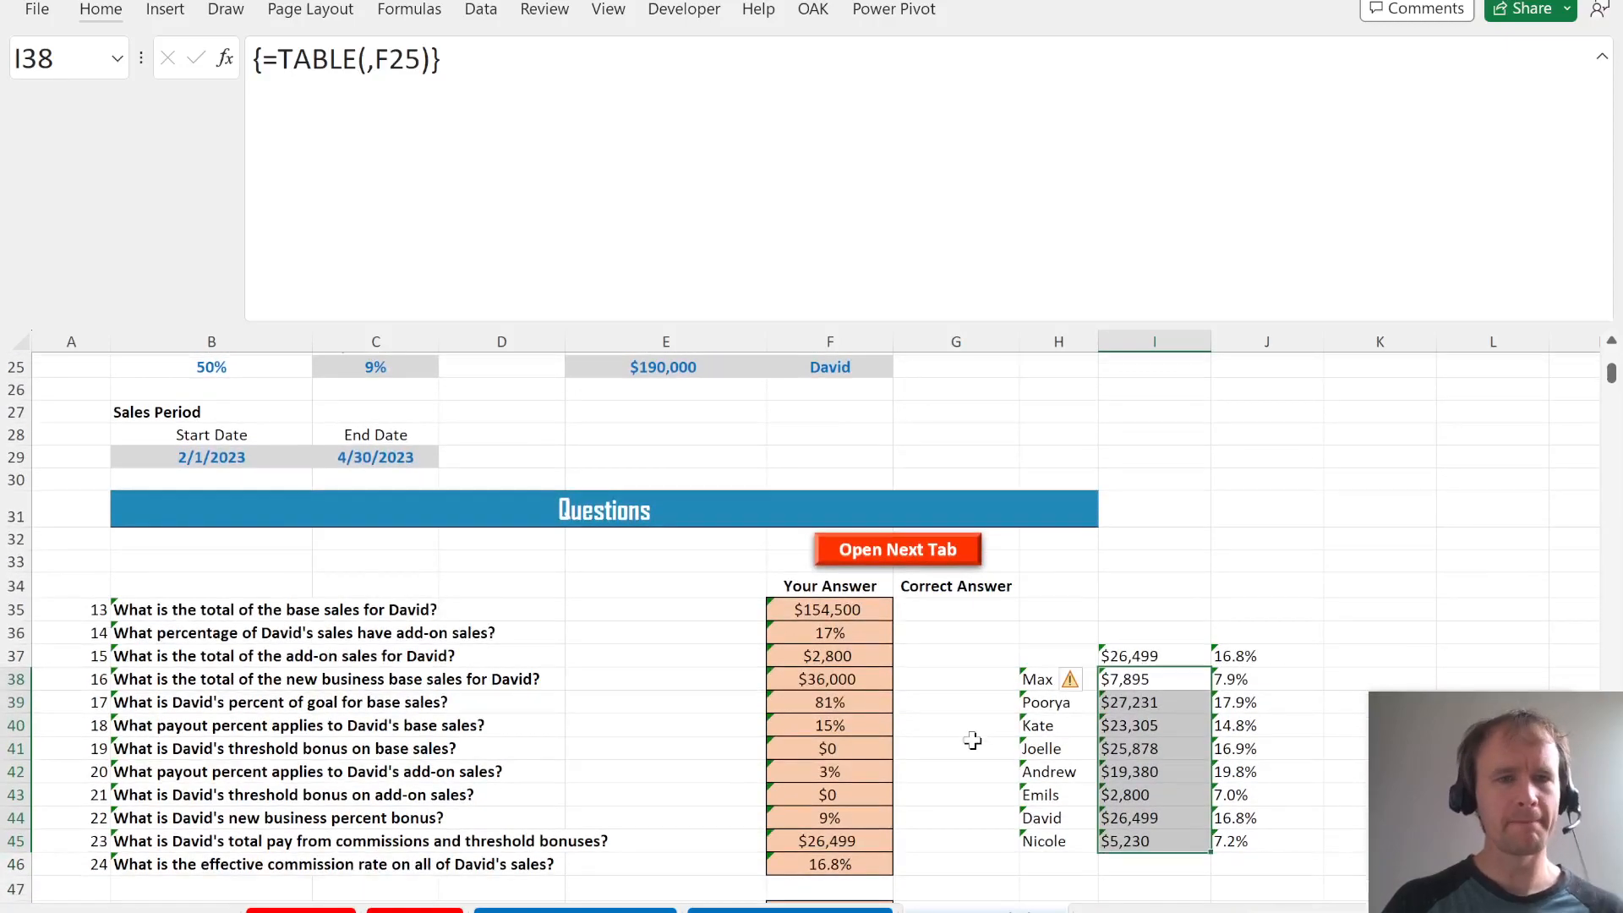
scroll(972, 741, "up", 8)
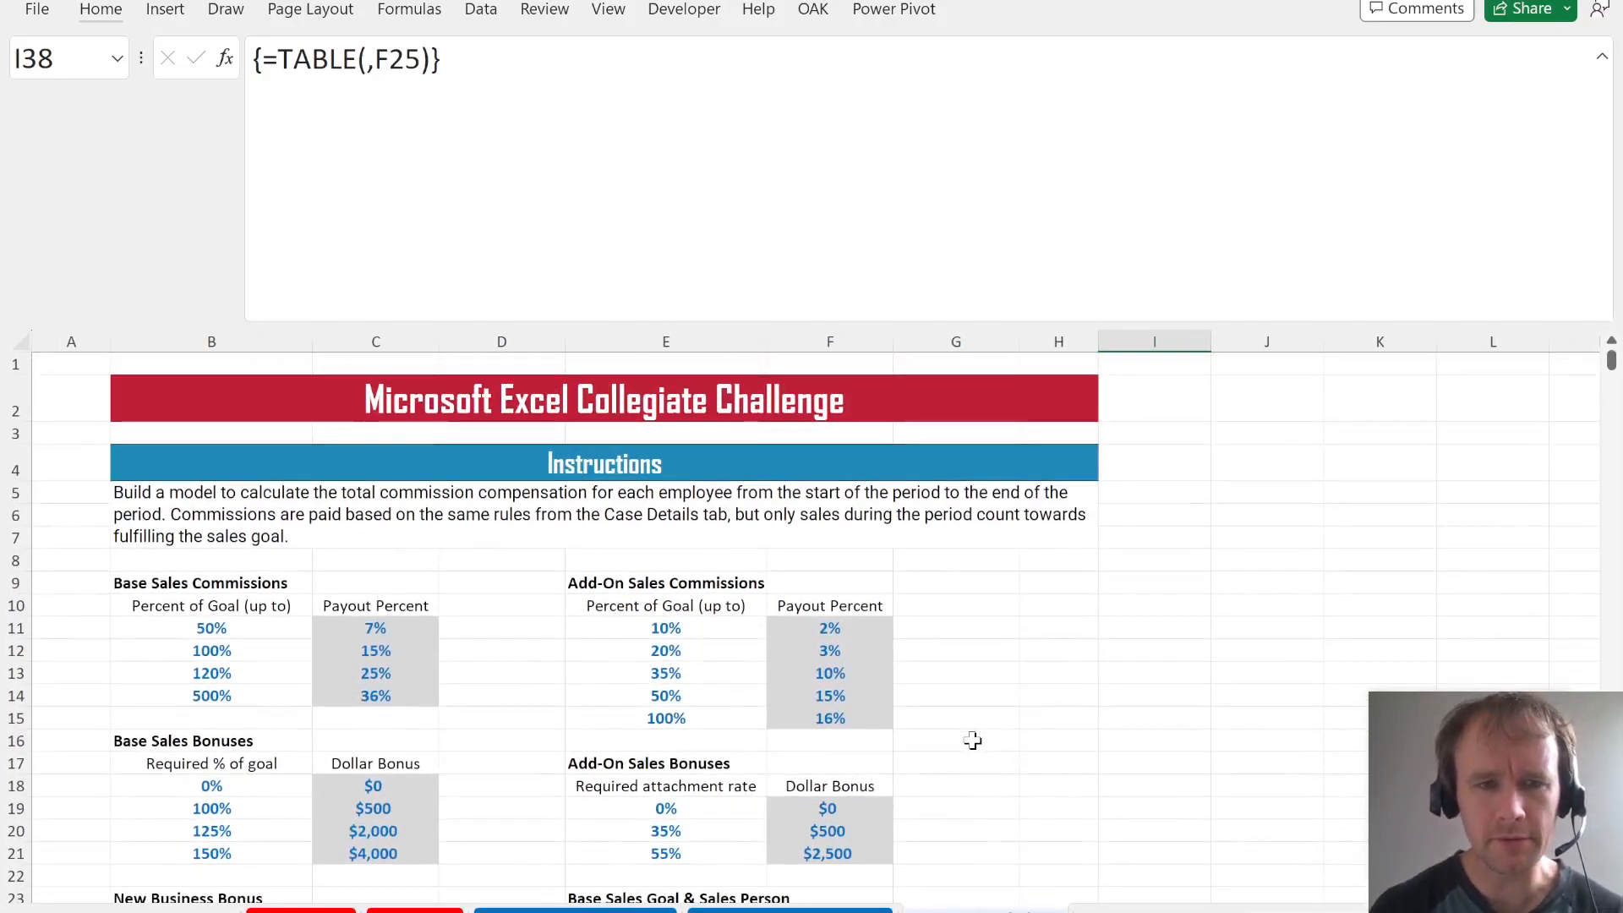
key("ctrl+shift+r")
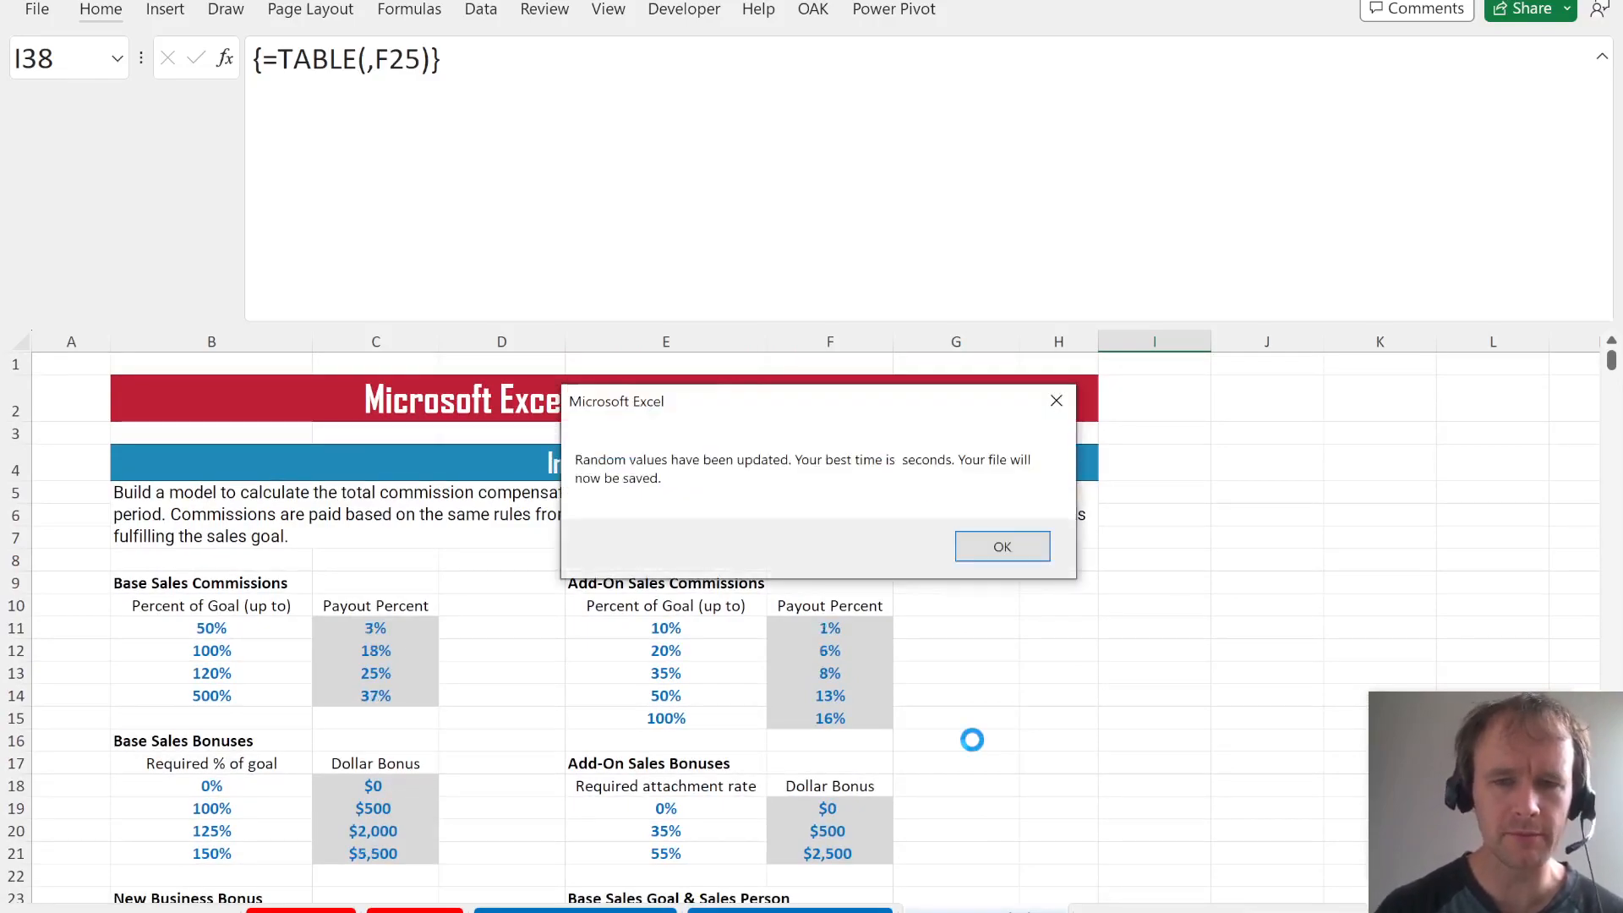
key("Return")
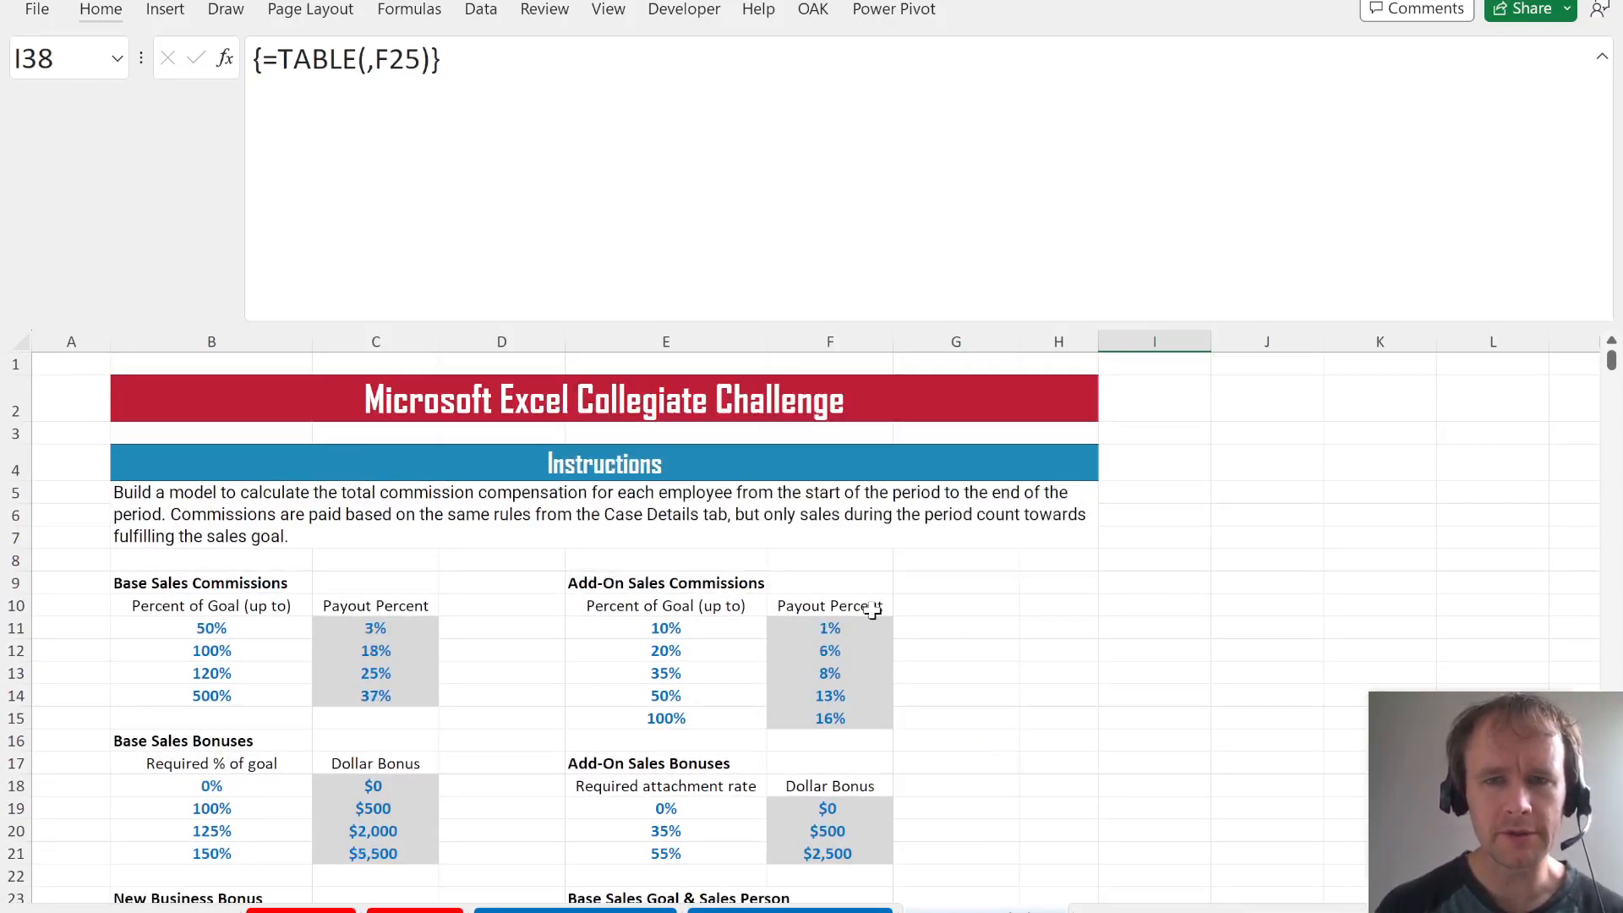
scroll(955, 682, "down", 2)
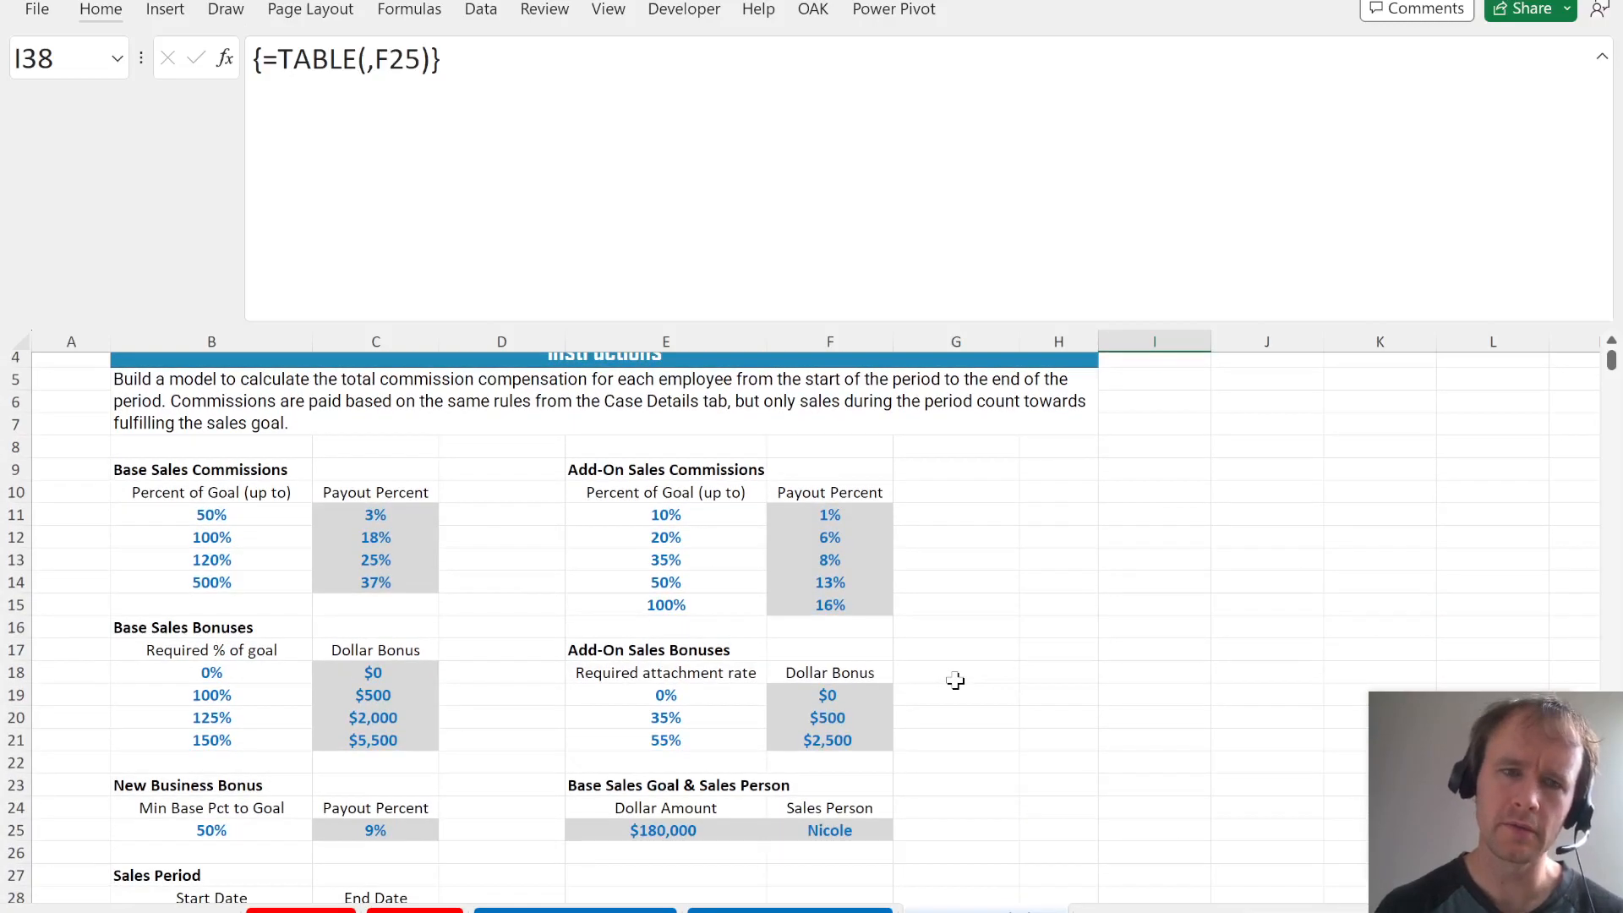
scroll(956, 681, "down", 8)
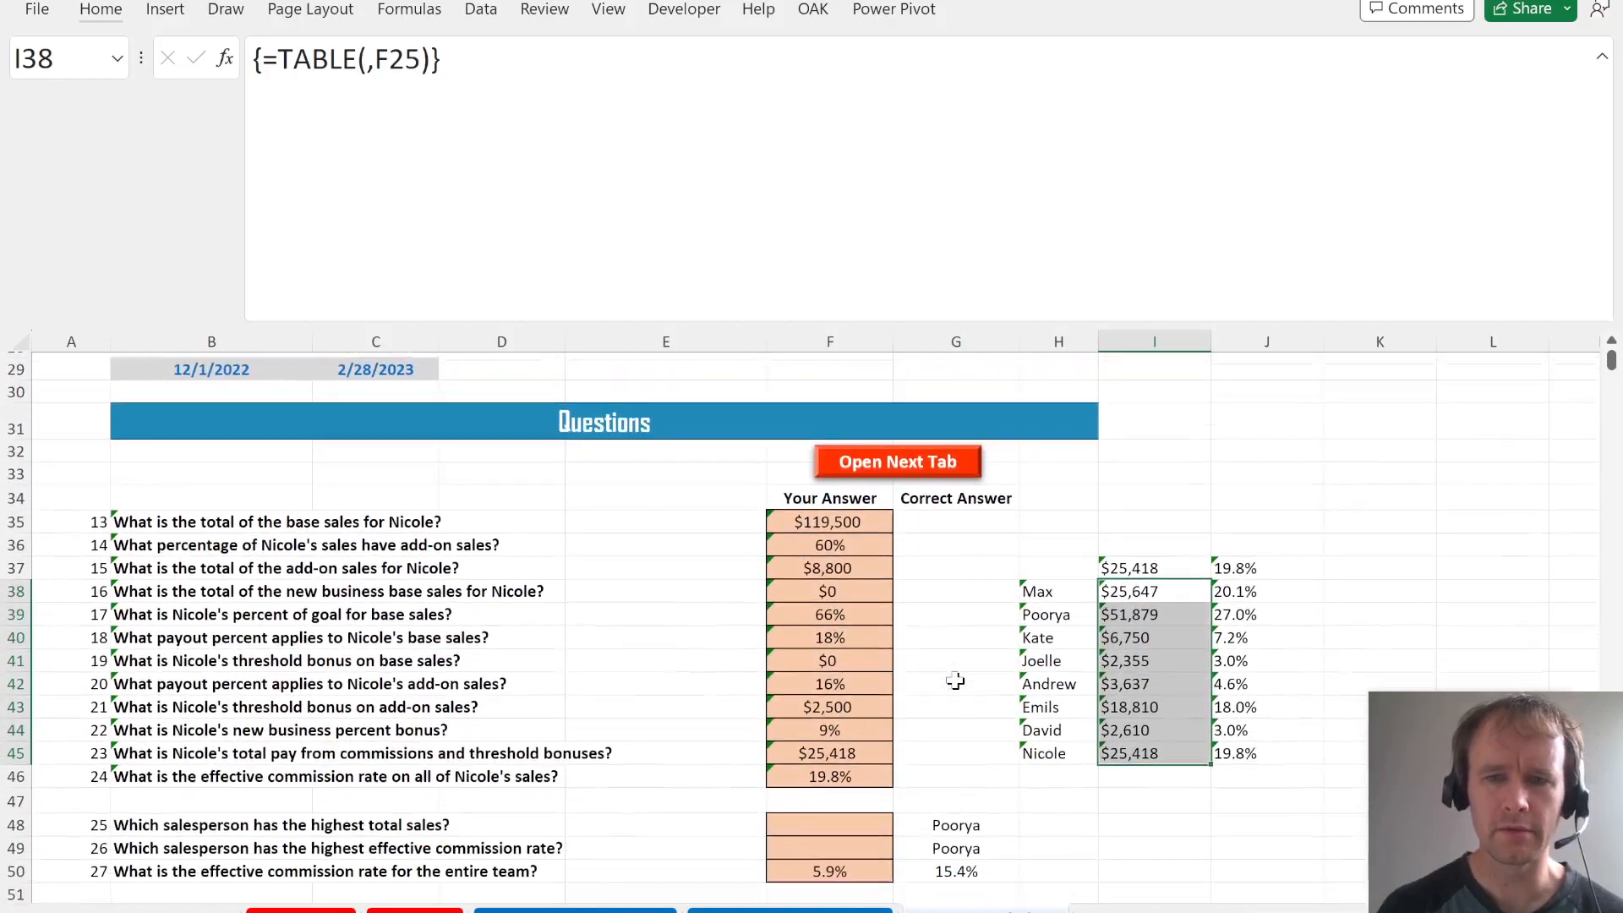
scroll(955, 680, "down", 1)
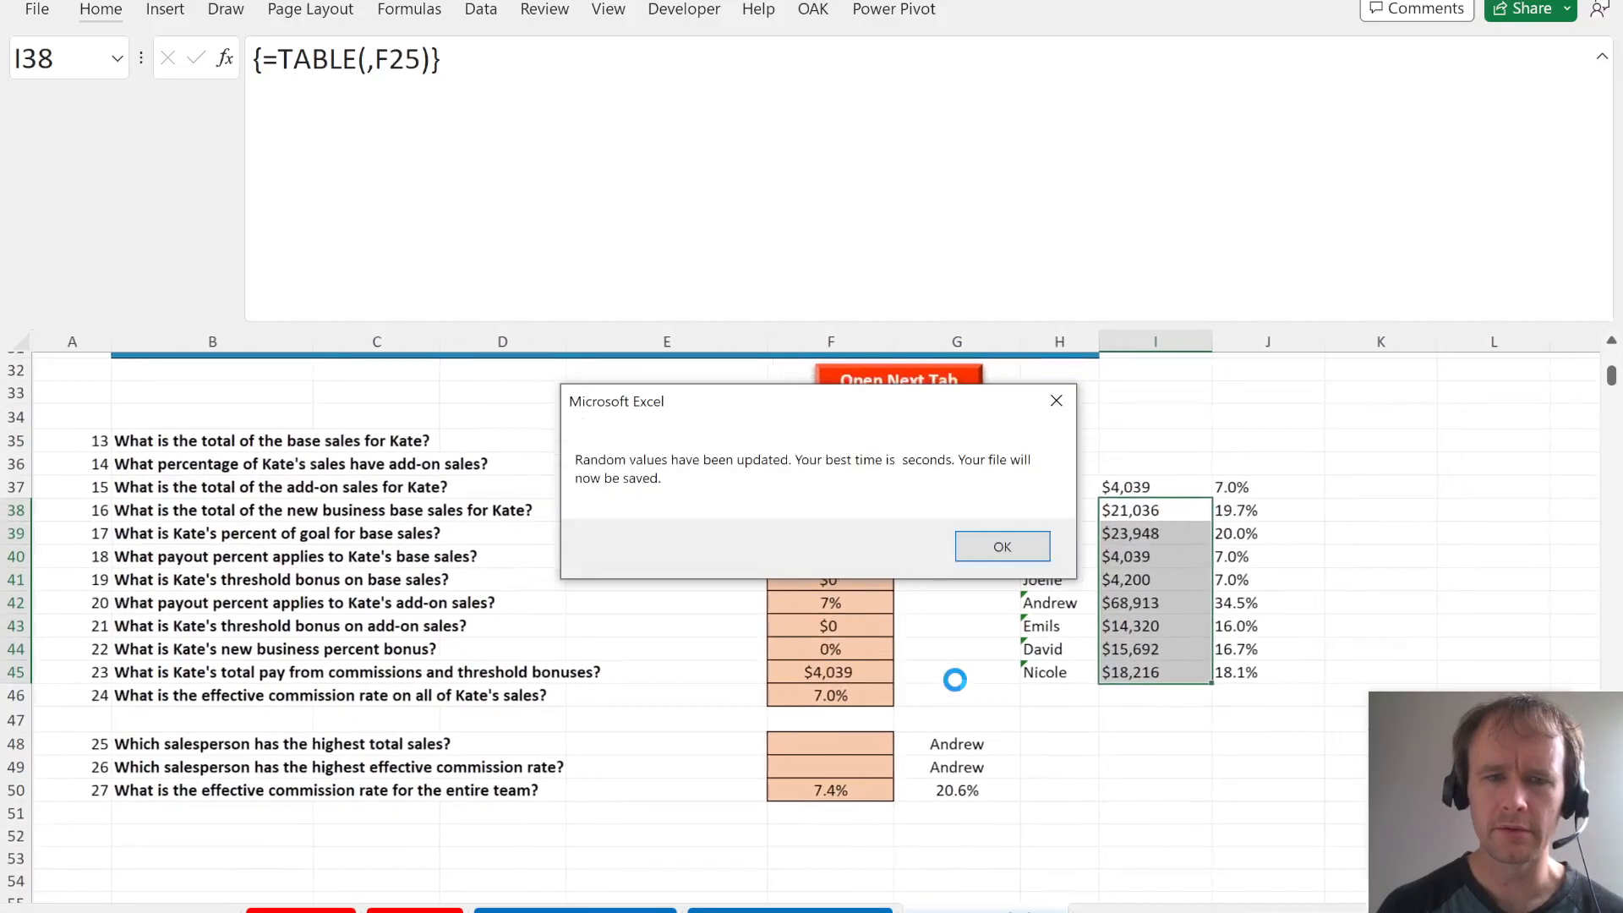
- Dismiss the random values update notice and review the recalculated answers and their formulas in column F
left_click(979, 547)
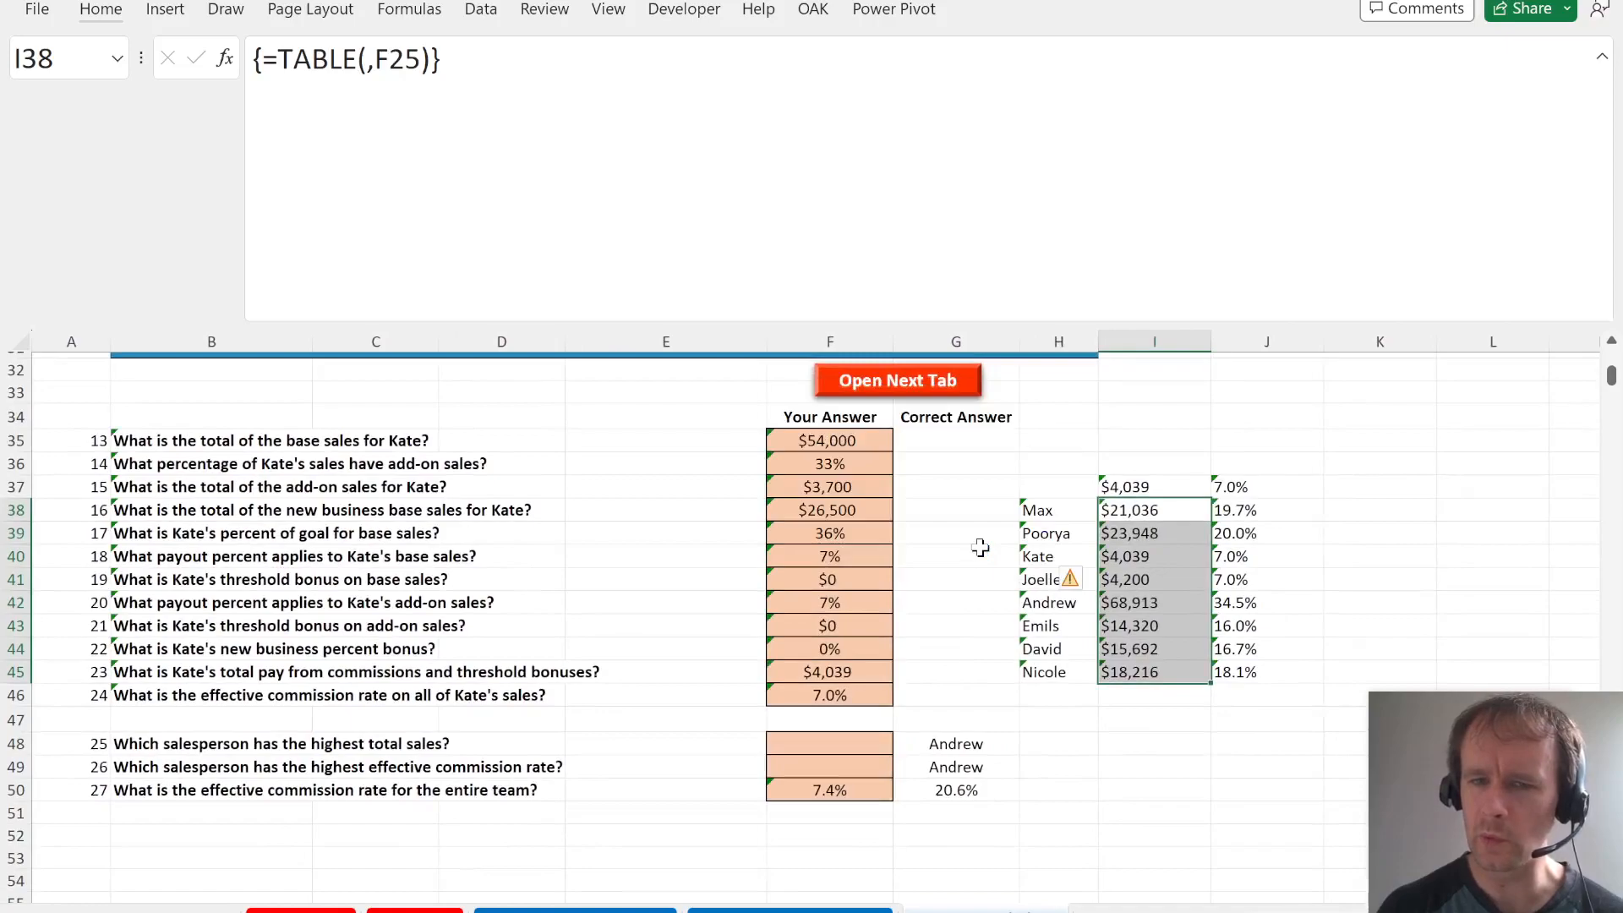
left_click(856, 686)
key("Up")
key("Up")
key("Up")
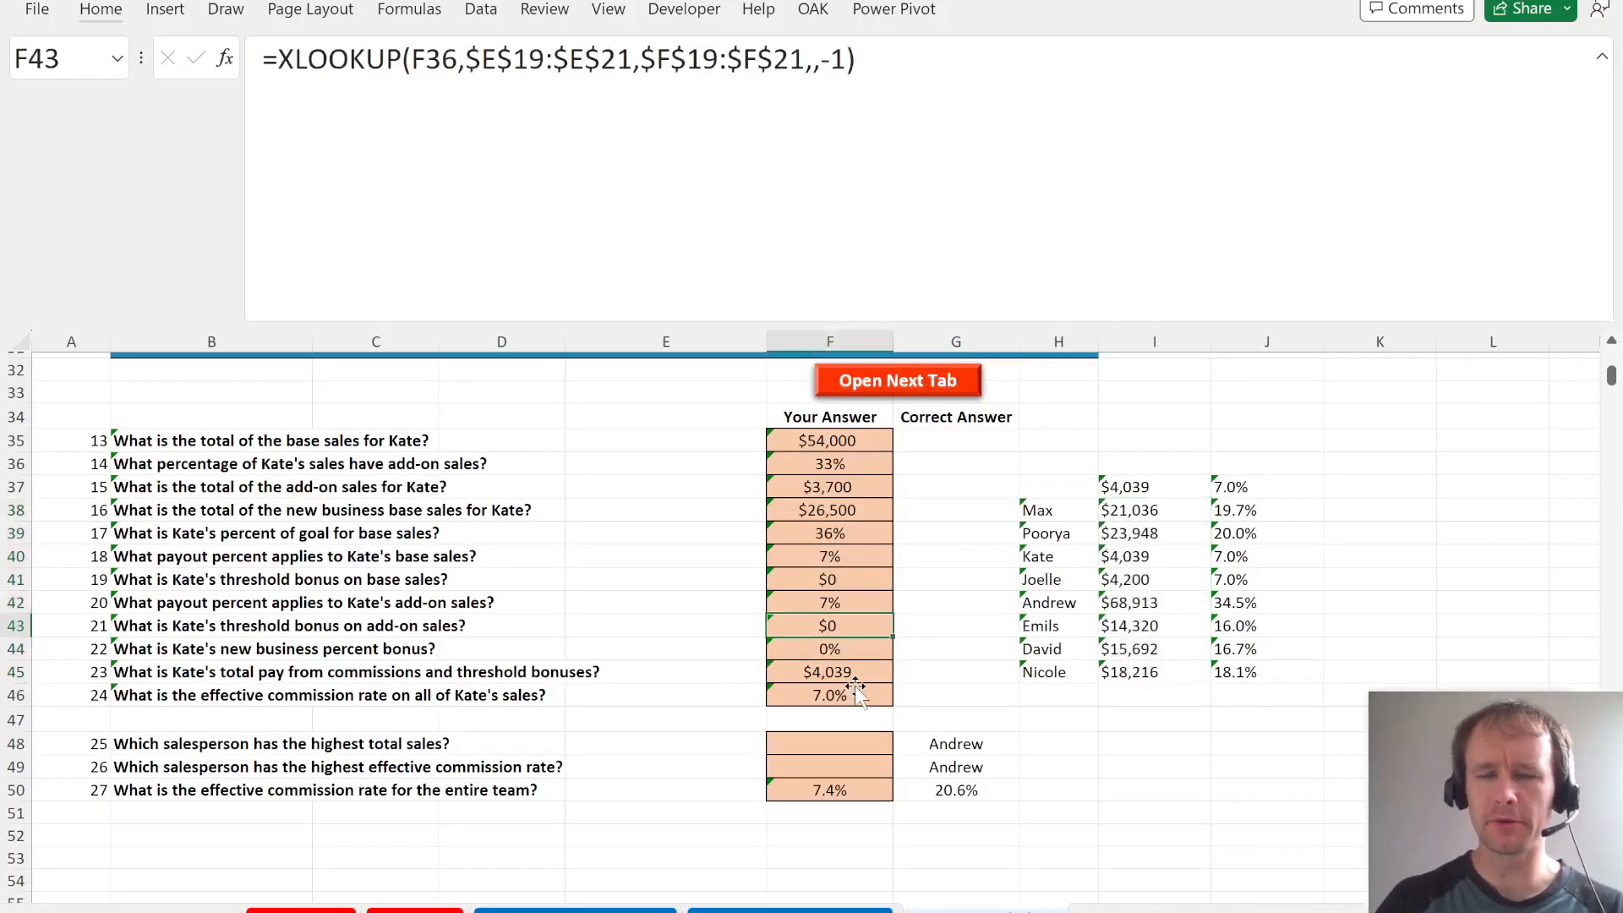
key("ctrl+Page_Down")
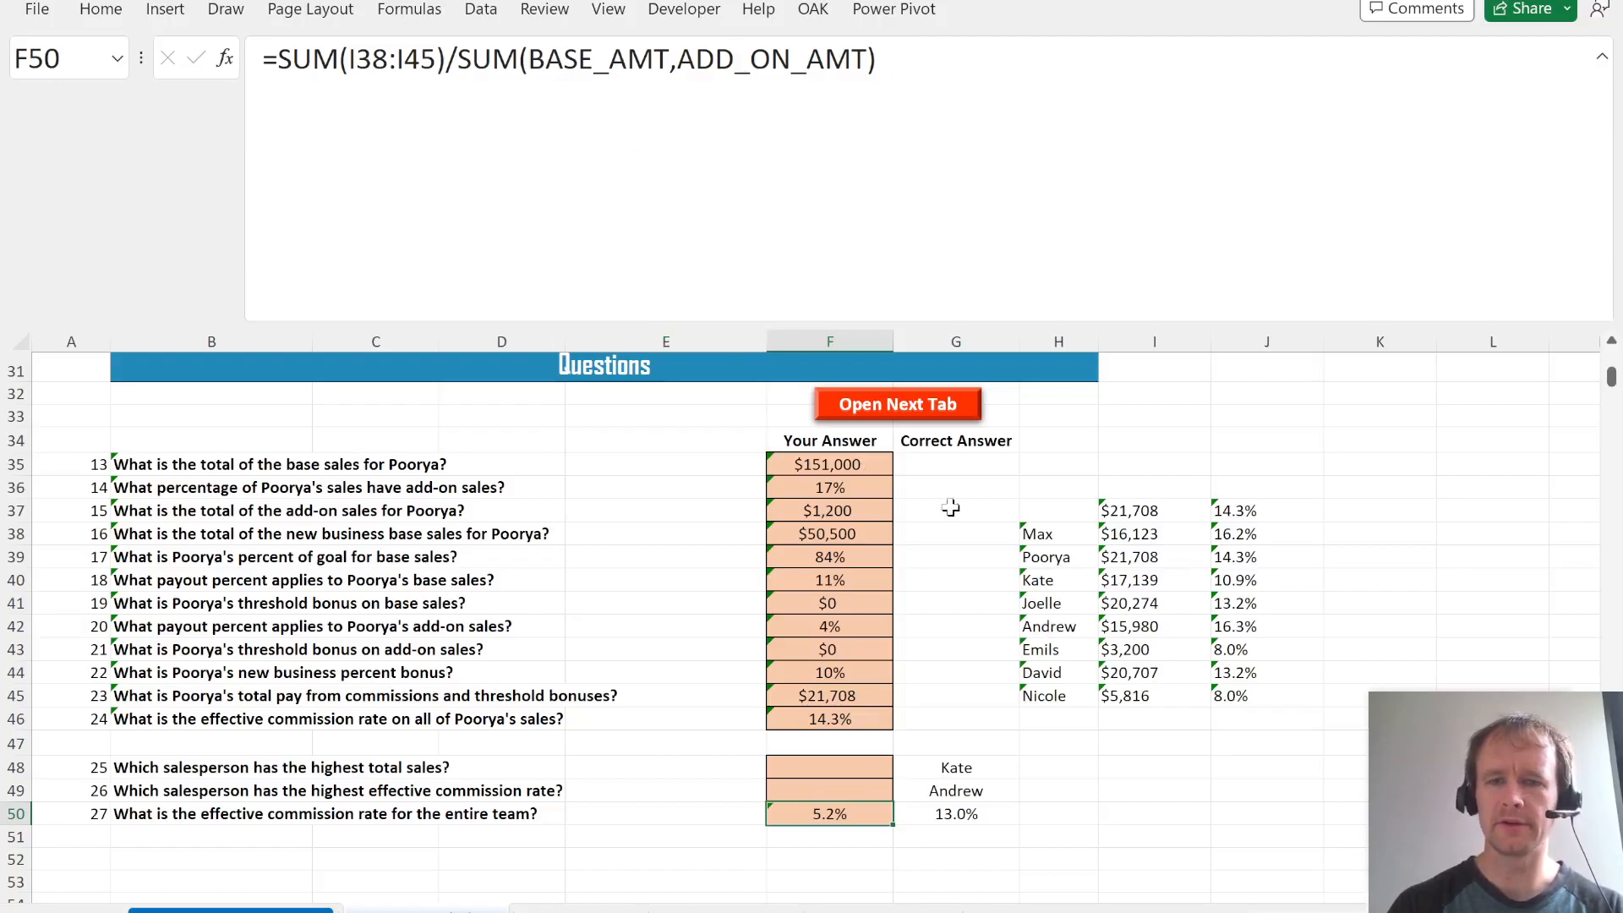
- Examine the base sales goal and sales person cells E25:F25 and recheck the team rate formula in F50
scroll(1064, 530, "up", 1)
scroll(1064, 530, "up", 5)
left_click(841, 595)
left_click(801, 598)
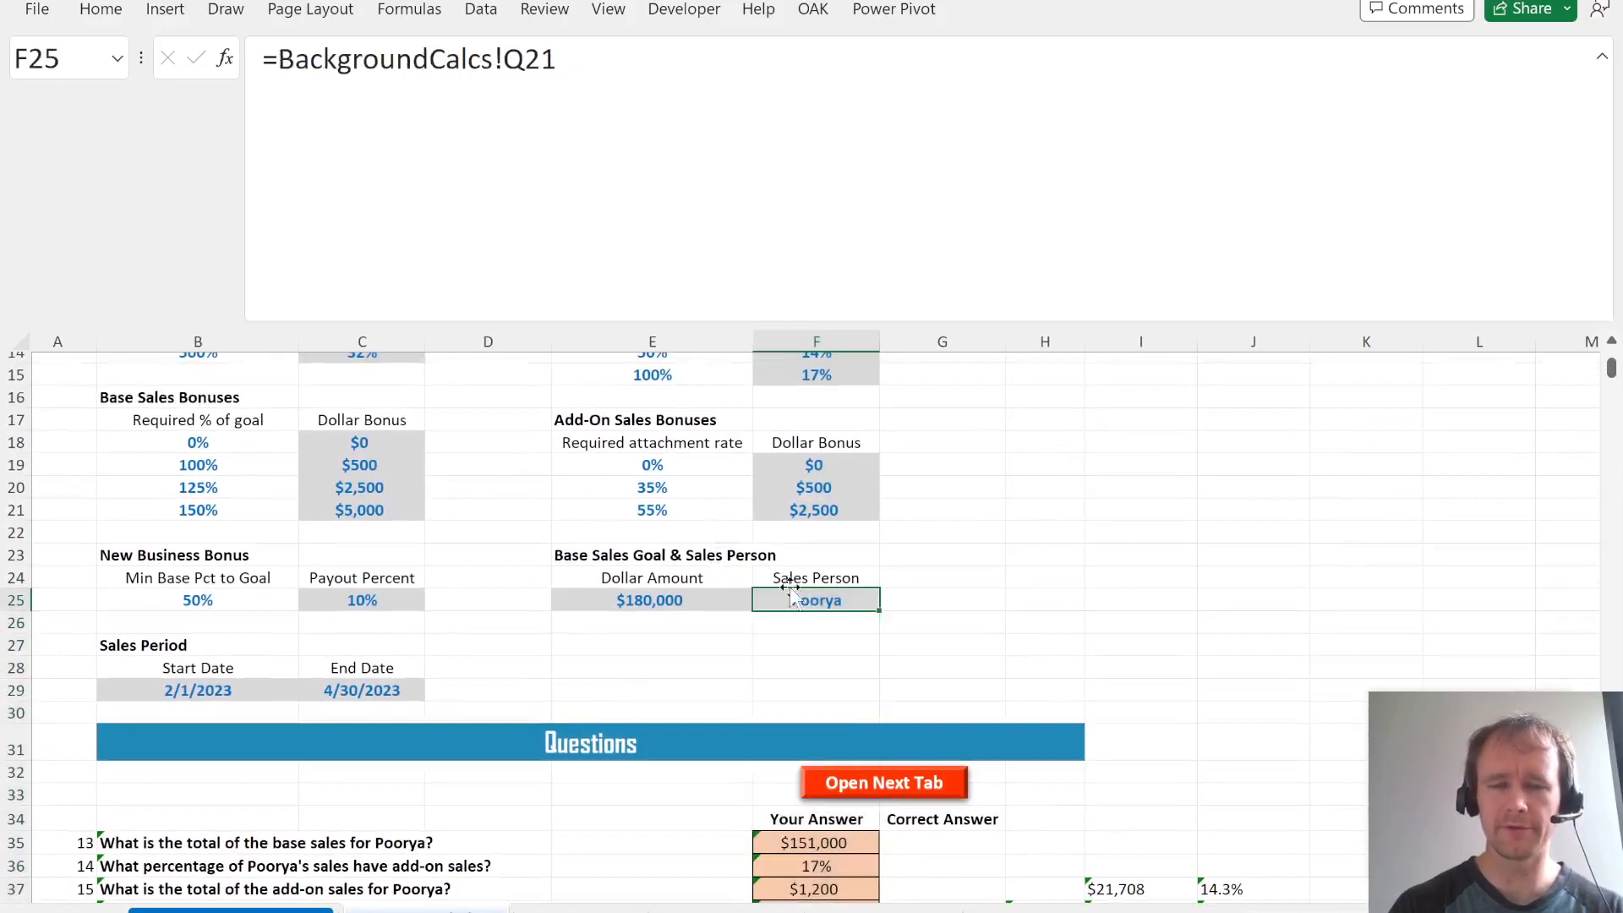
left_click(715, 601)
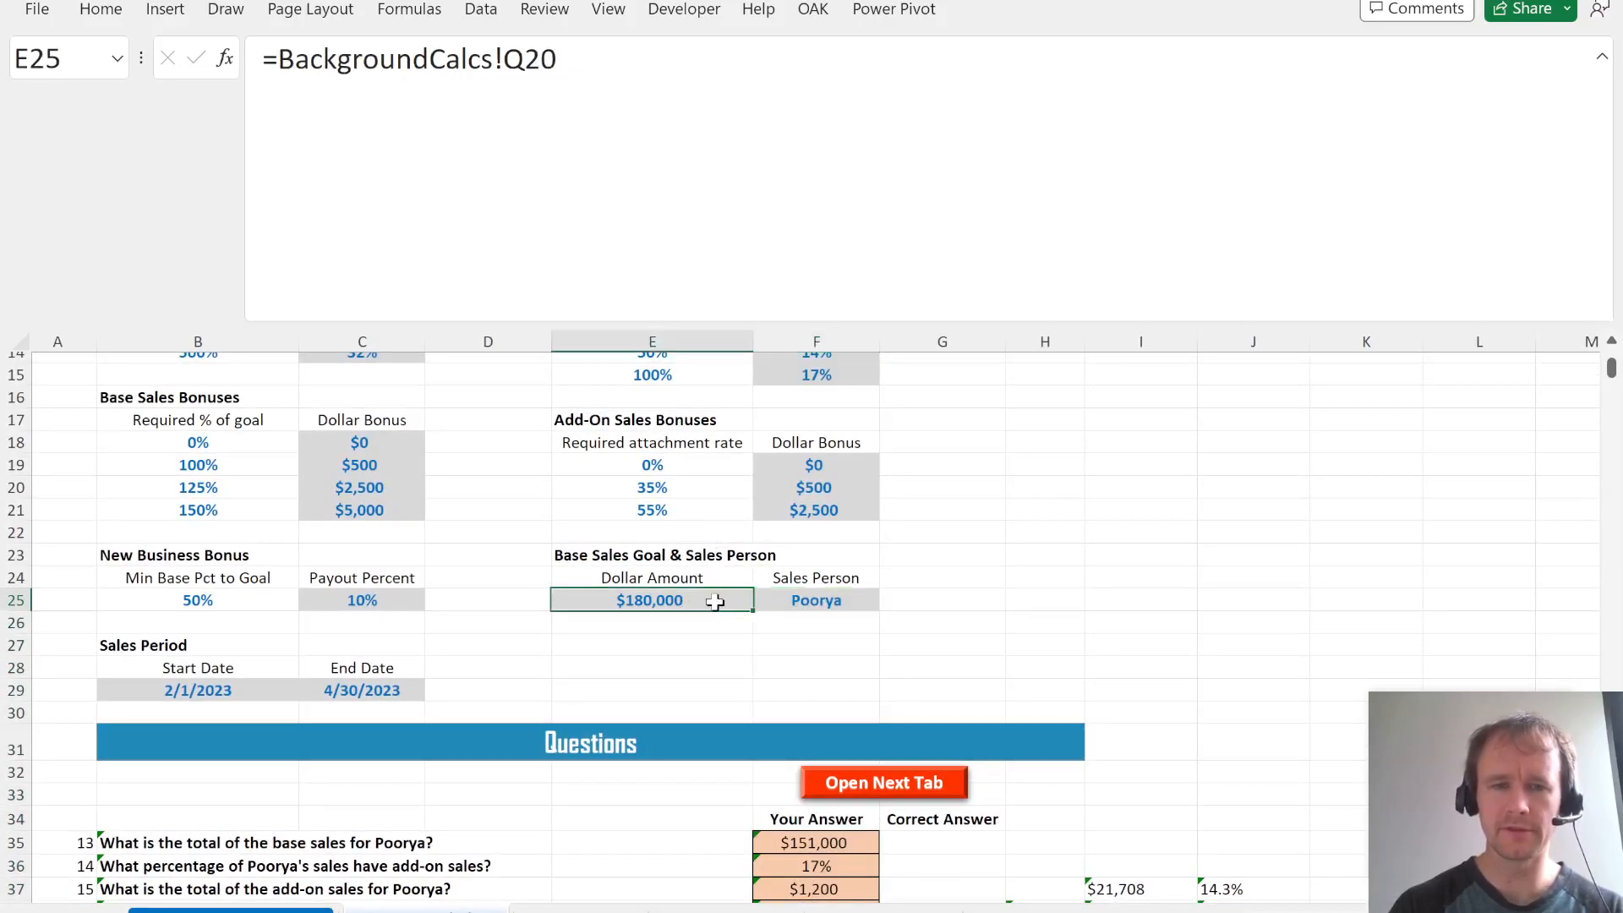
key("Right")
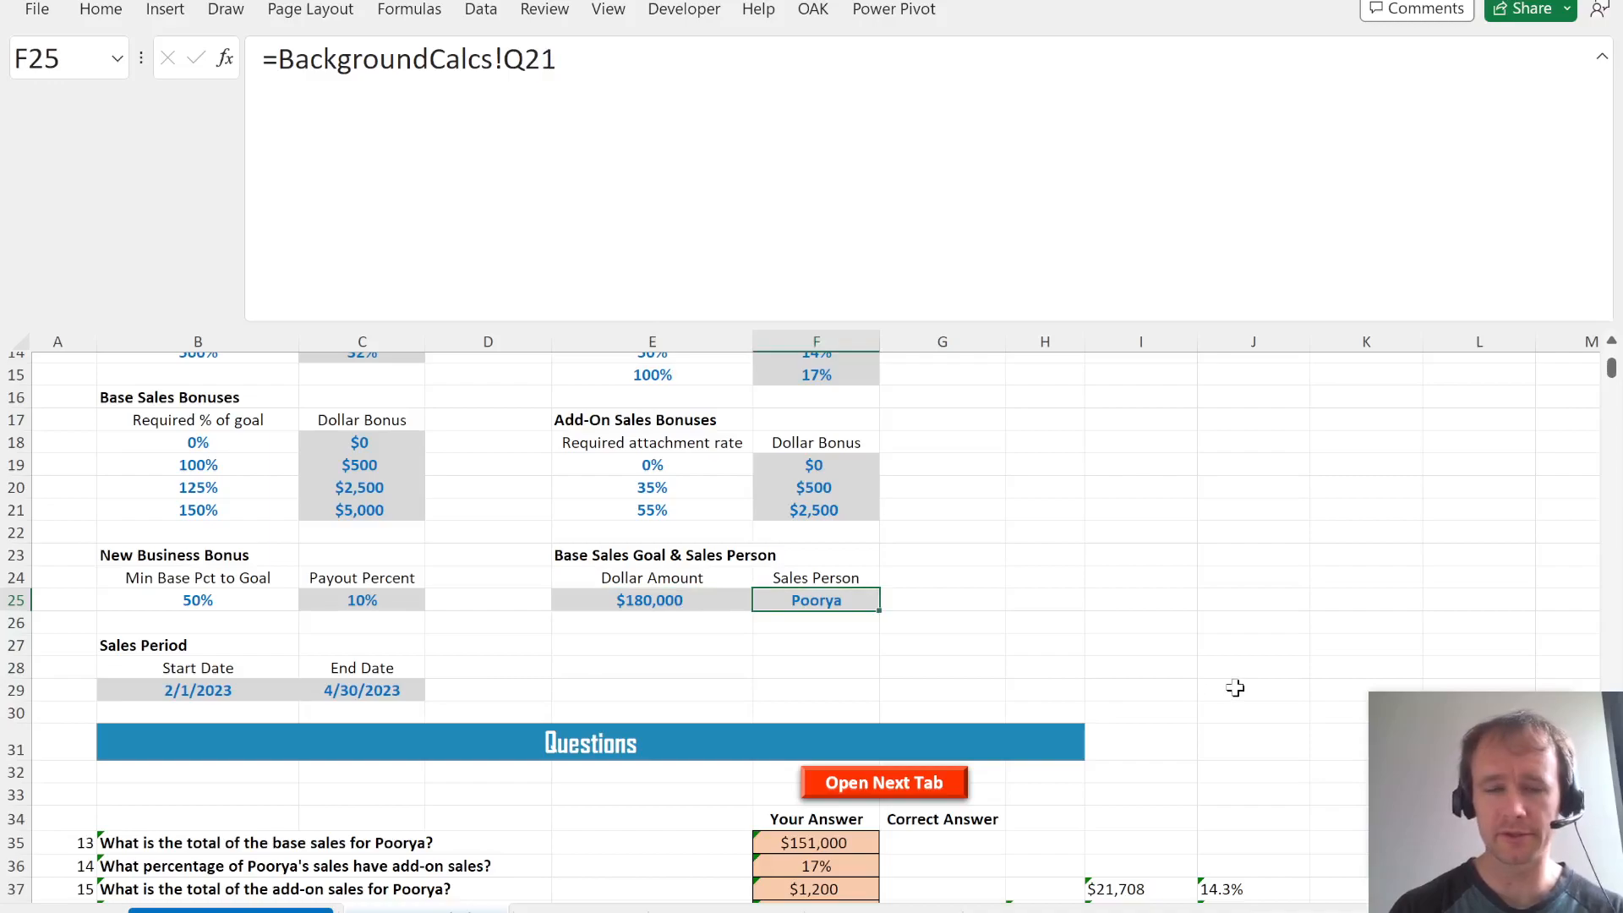
scroll(1183, 765, "down", 6)
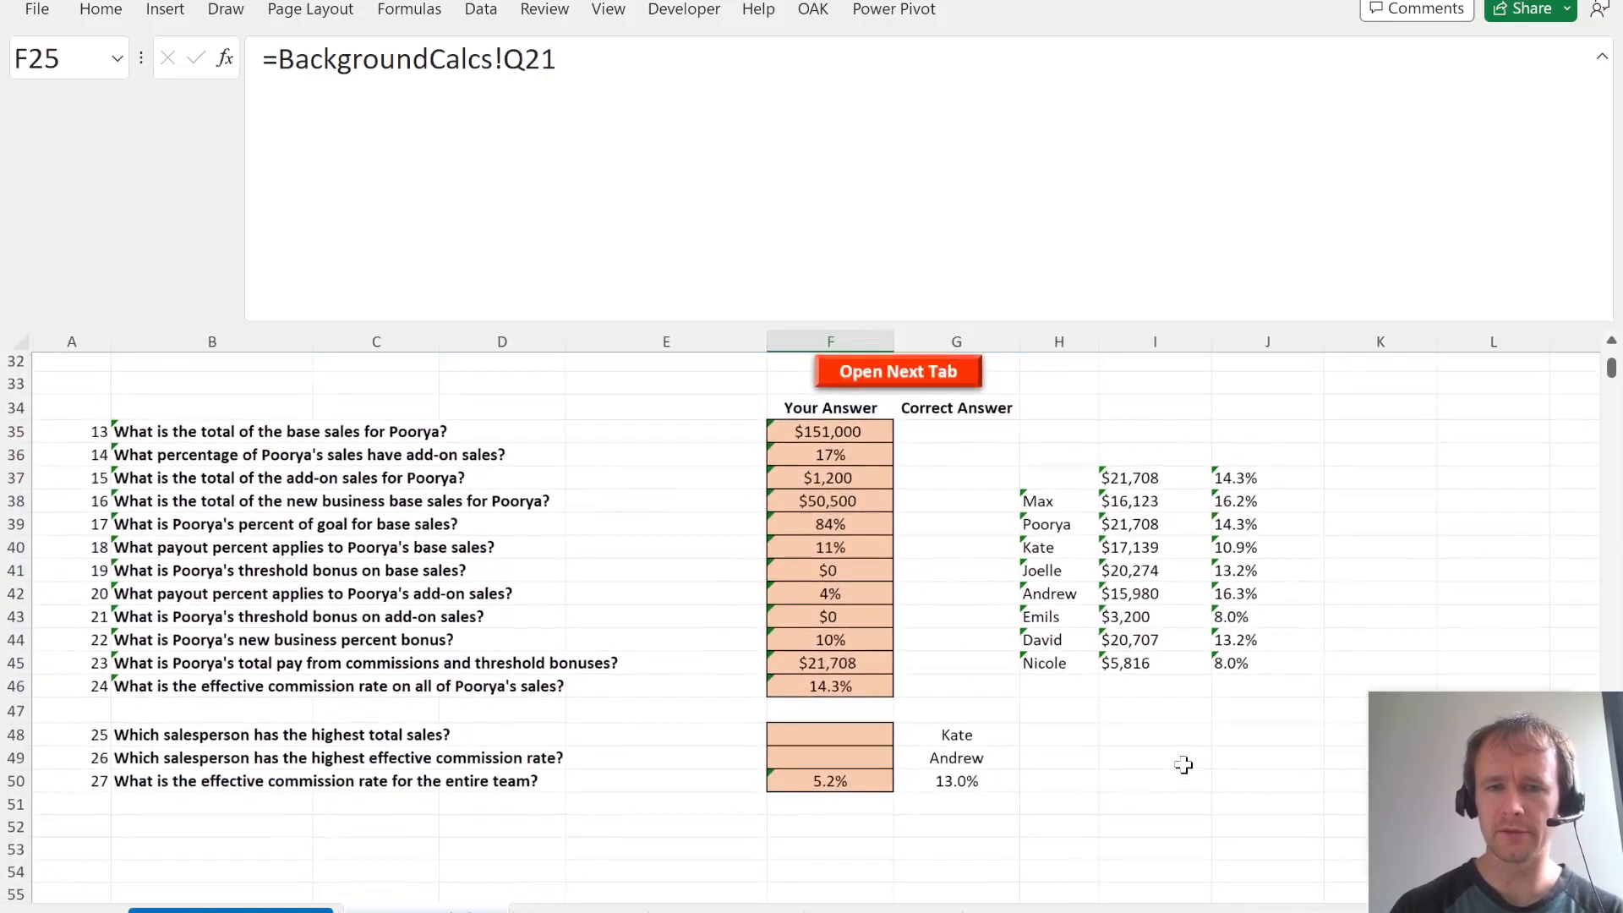
left_click(850, 831)
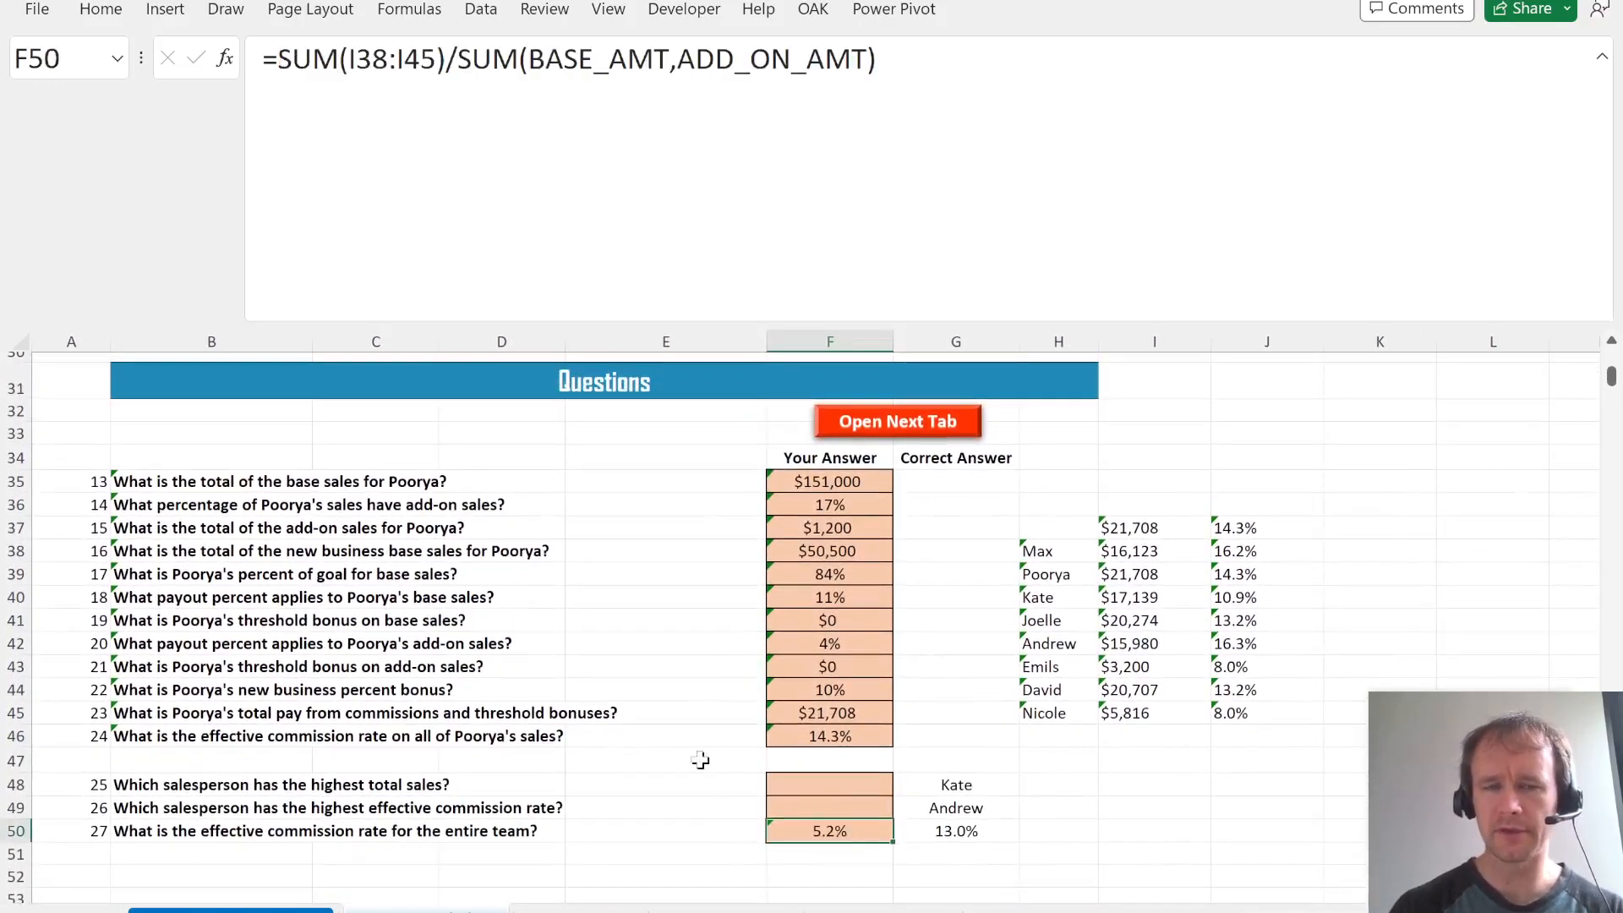
- Copy the start and end date criteria from the F35 formula and append them to the denominator's SUM in F50
scroll(679, 690, "up", 2)
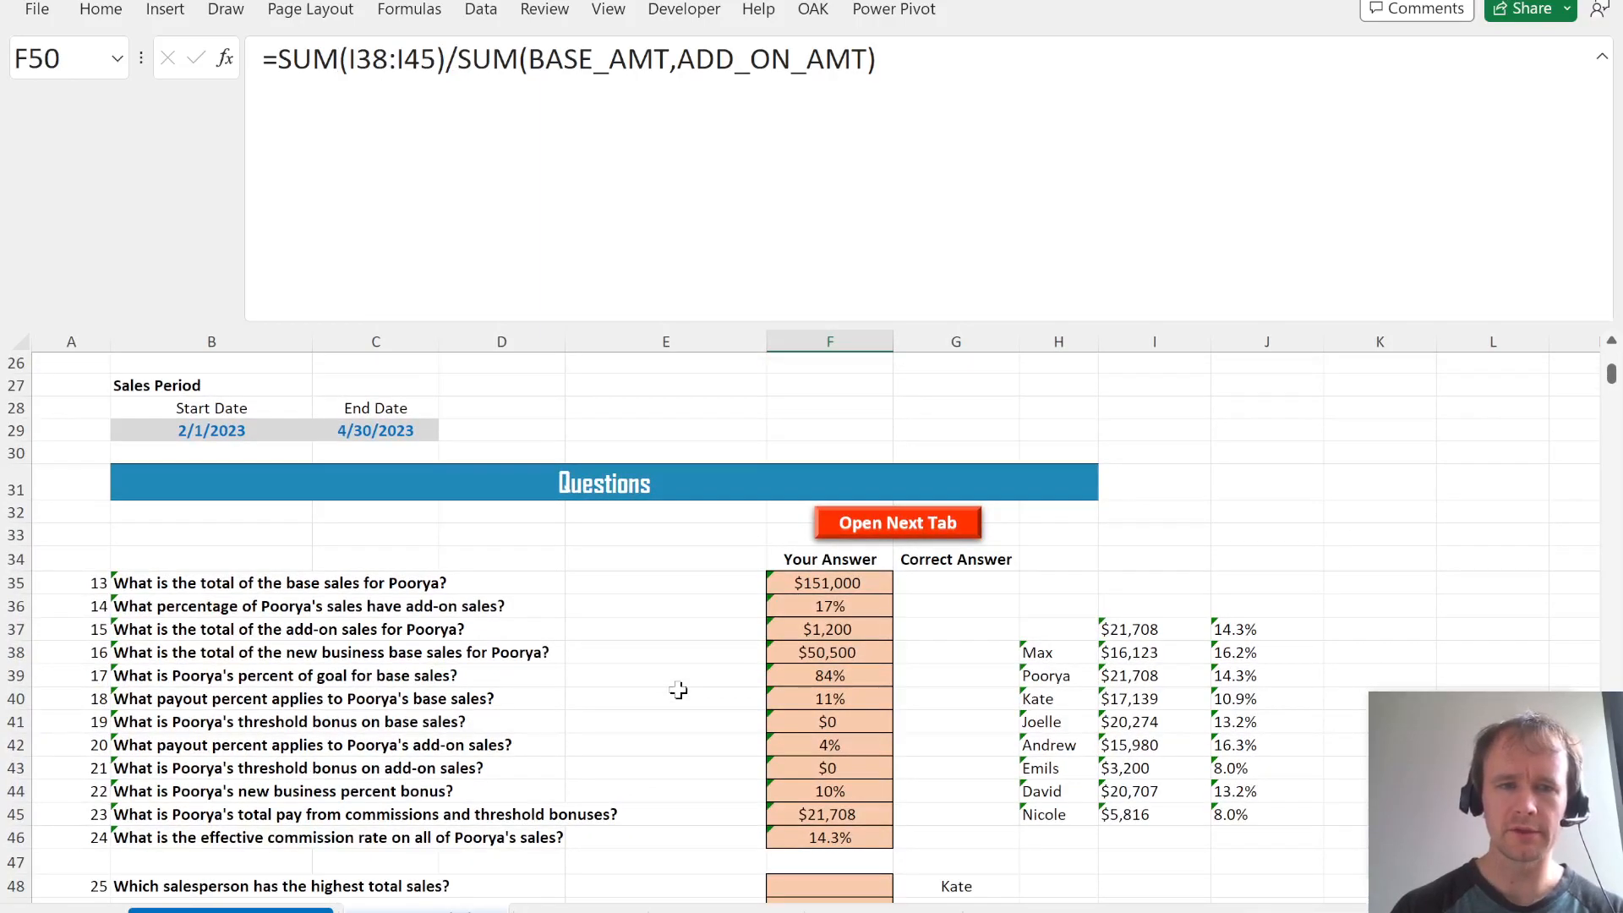
left_click(837, 583)
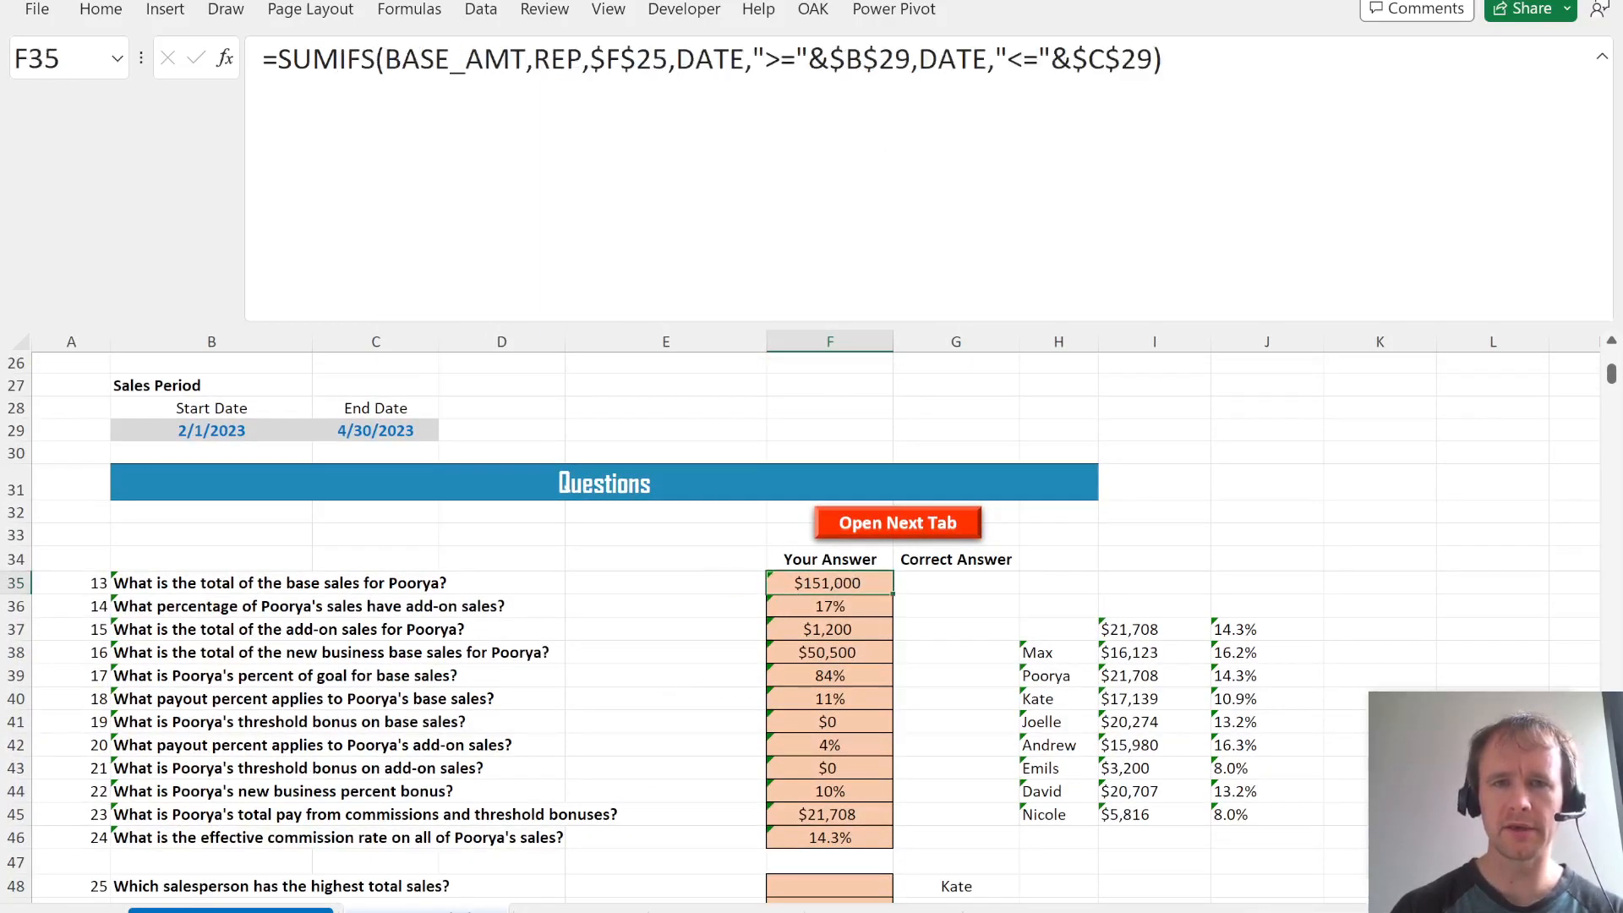
left_click_drag(670, 60, 1359, 218)
key("ctrl+c")
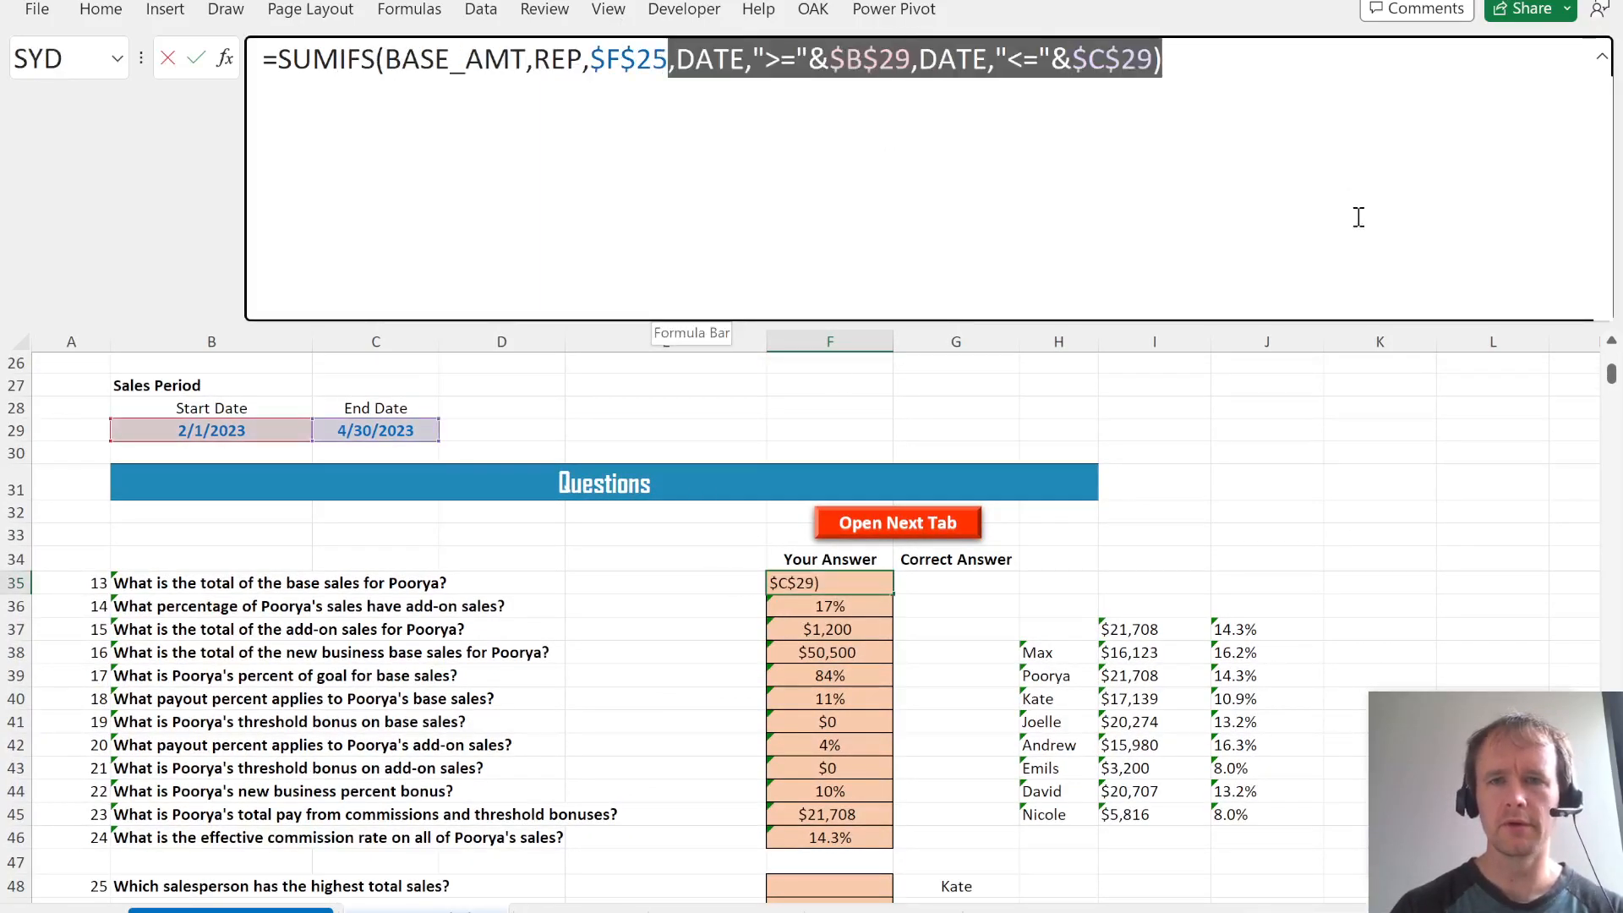
key("Escape")
key("ctrl+Down")
key("ctrl+Up")
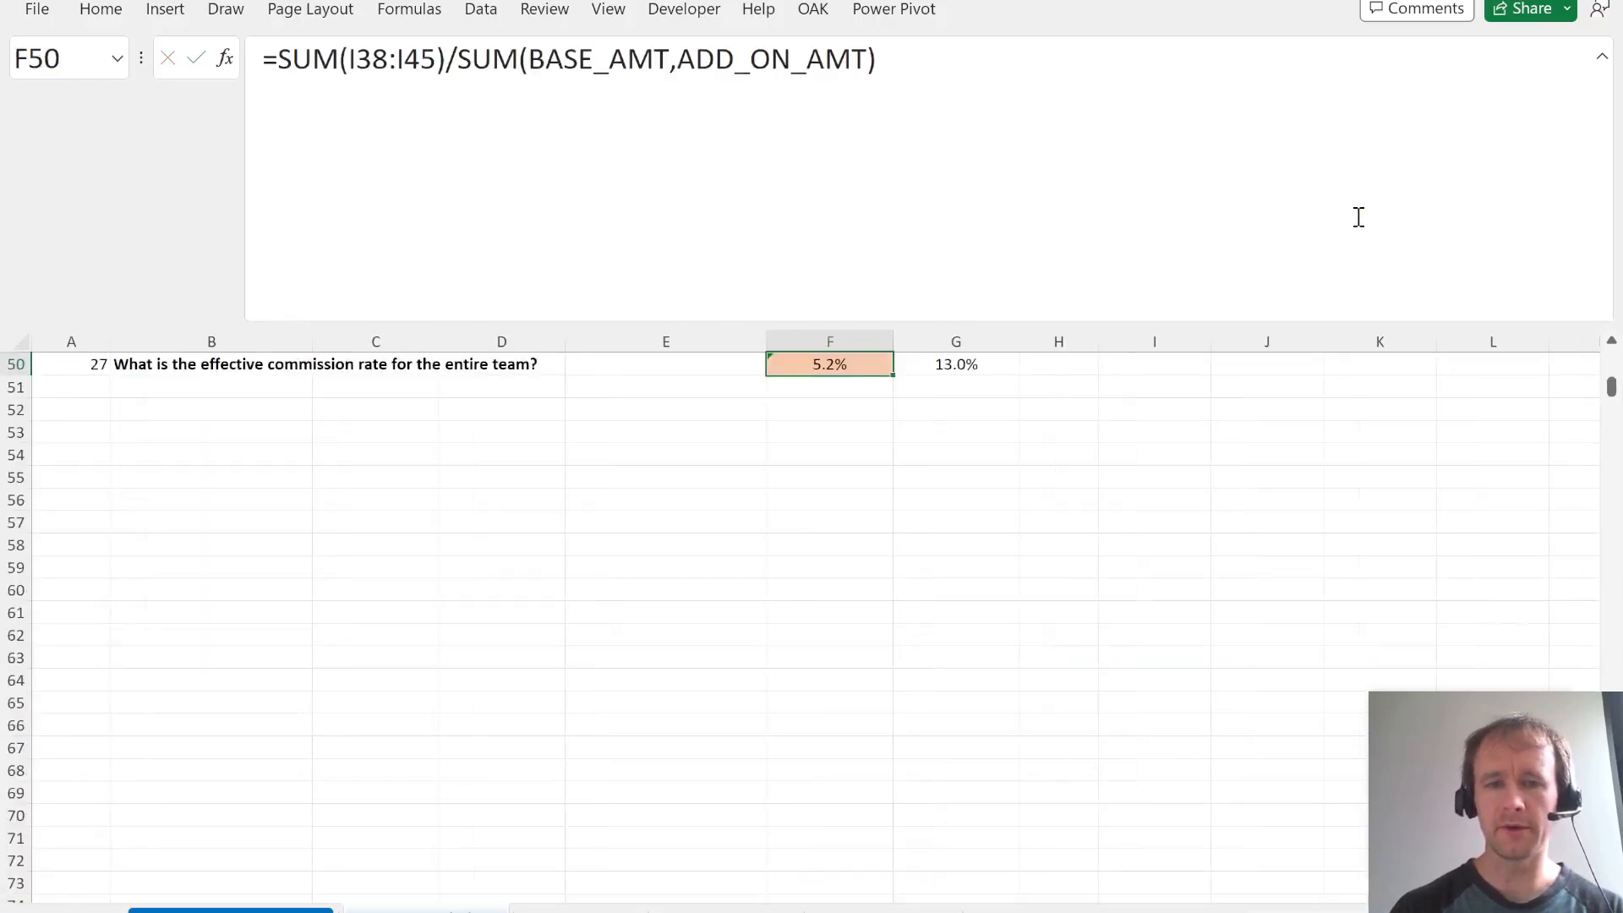
left_click(871, 60)
key("ctrl+v")
key("Return")
key("Up")
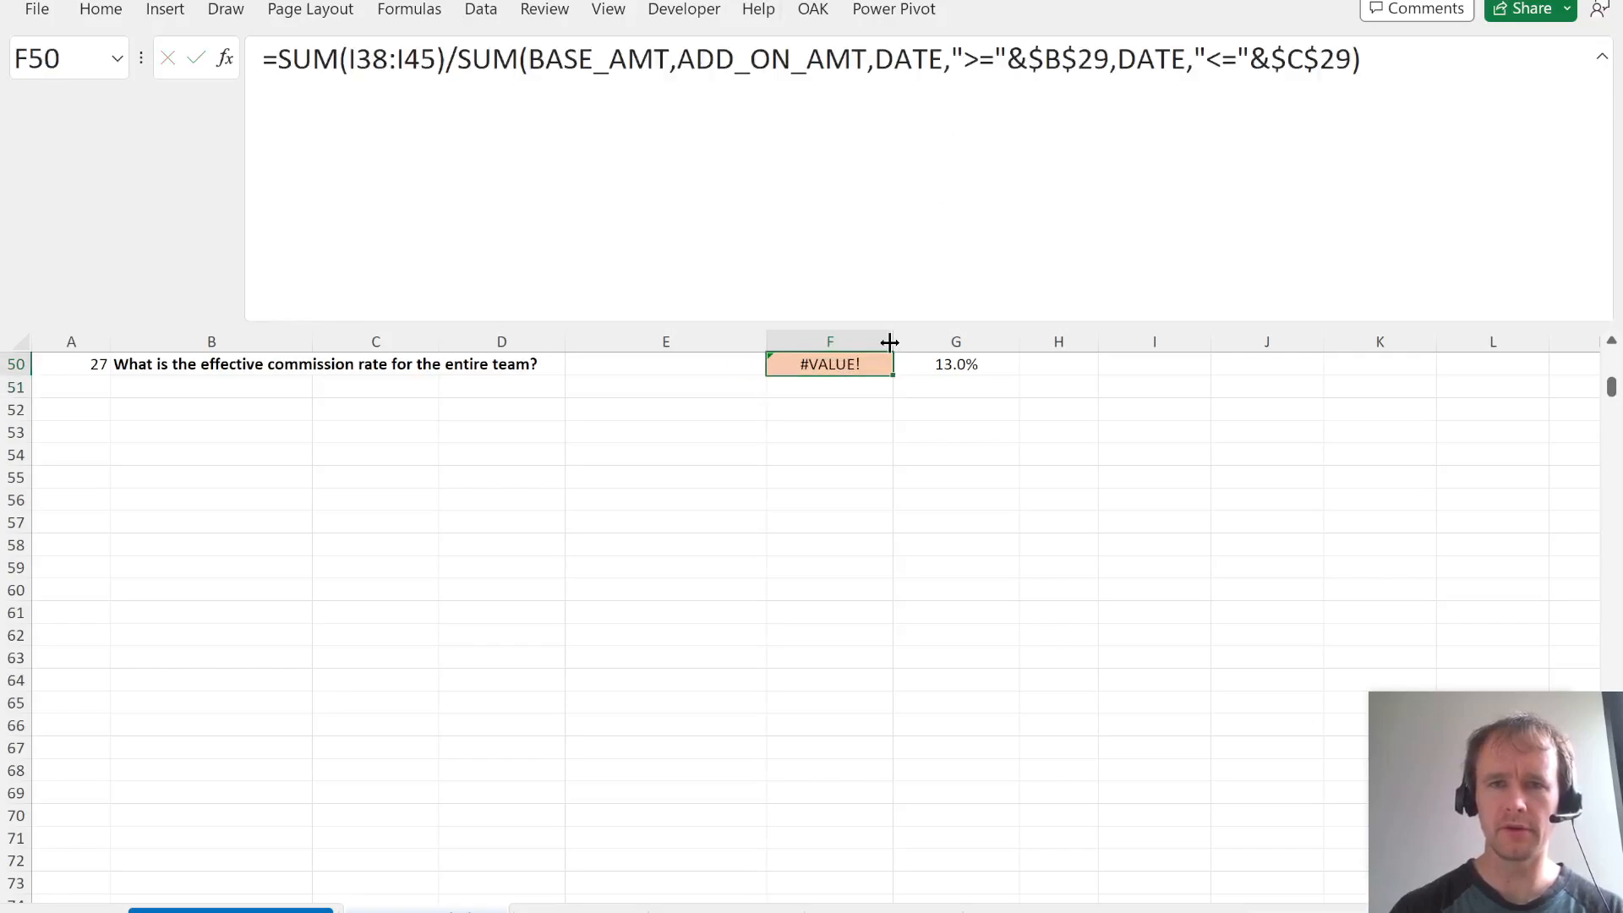
- Convert the F50 denominator to SUMIFS and remove ADD_ON_AMT so that it sums only BASE_AMT within the date criteria
left_click(533, 88)
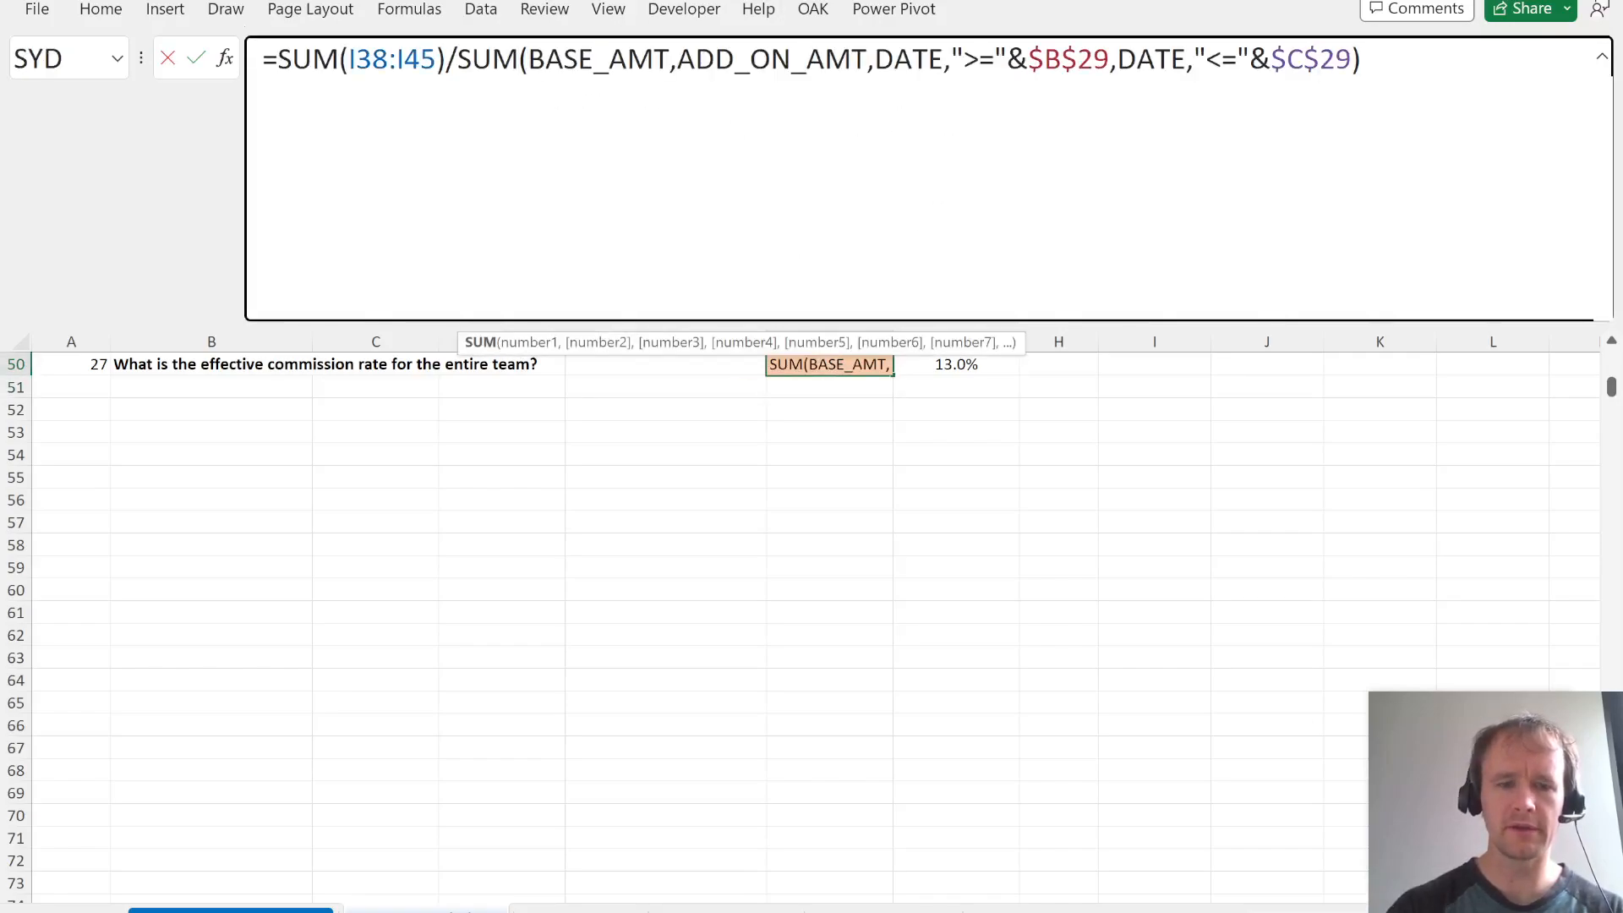
key("Left")
type("ifs")
key("Tab")
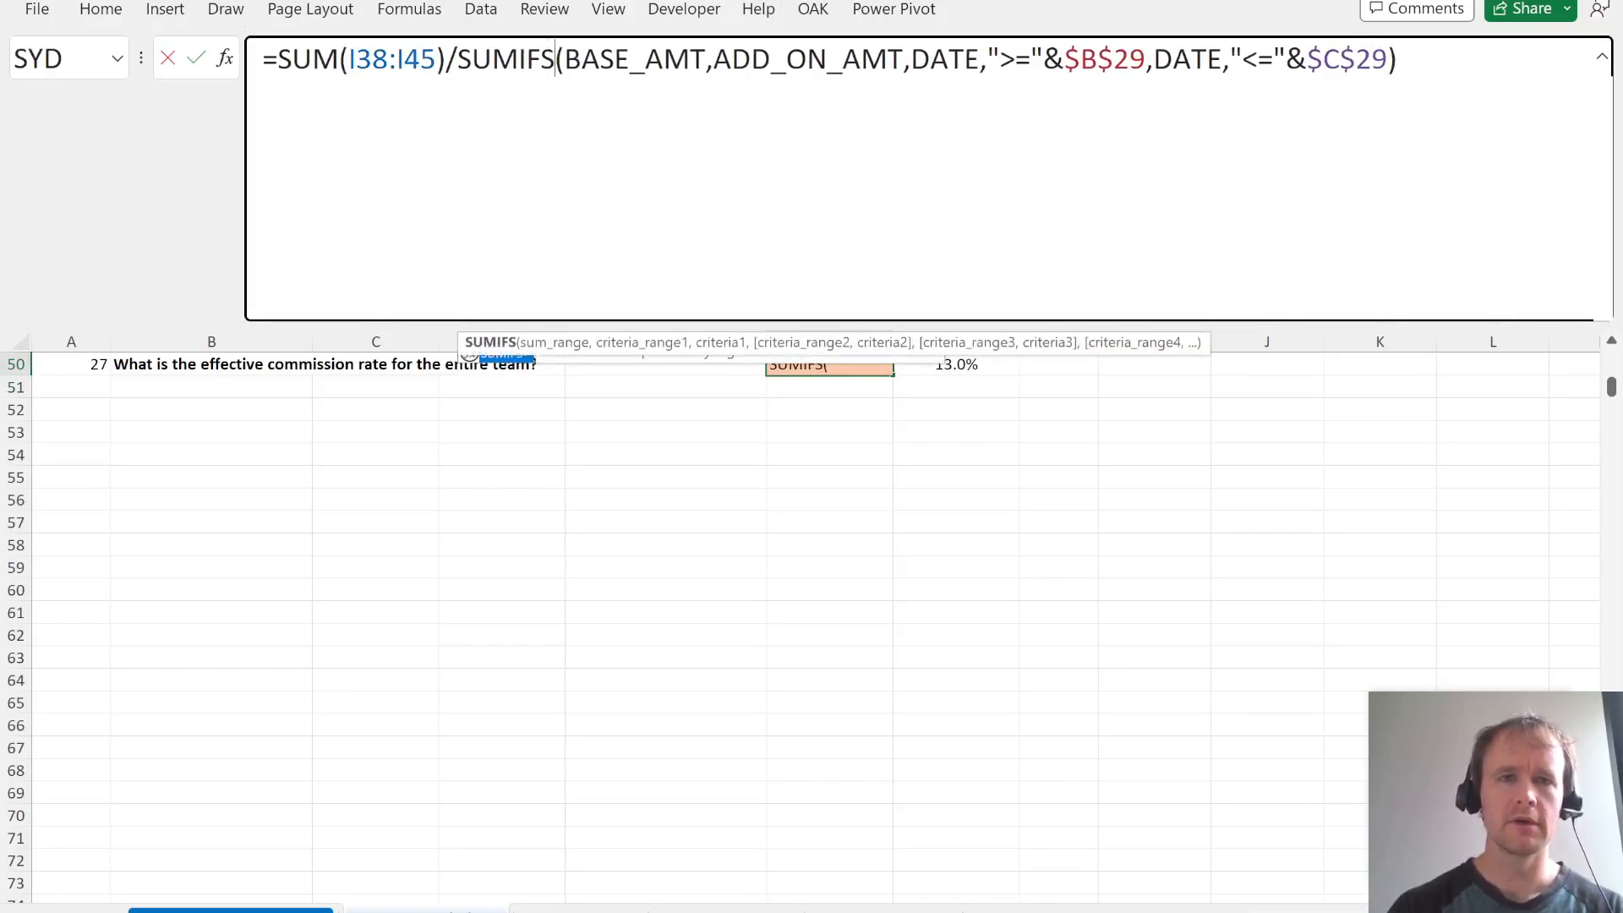
double_click(787, 77)
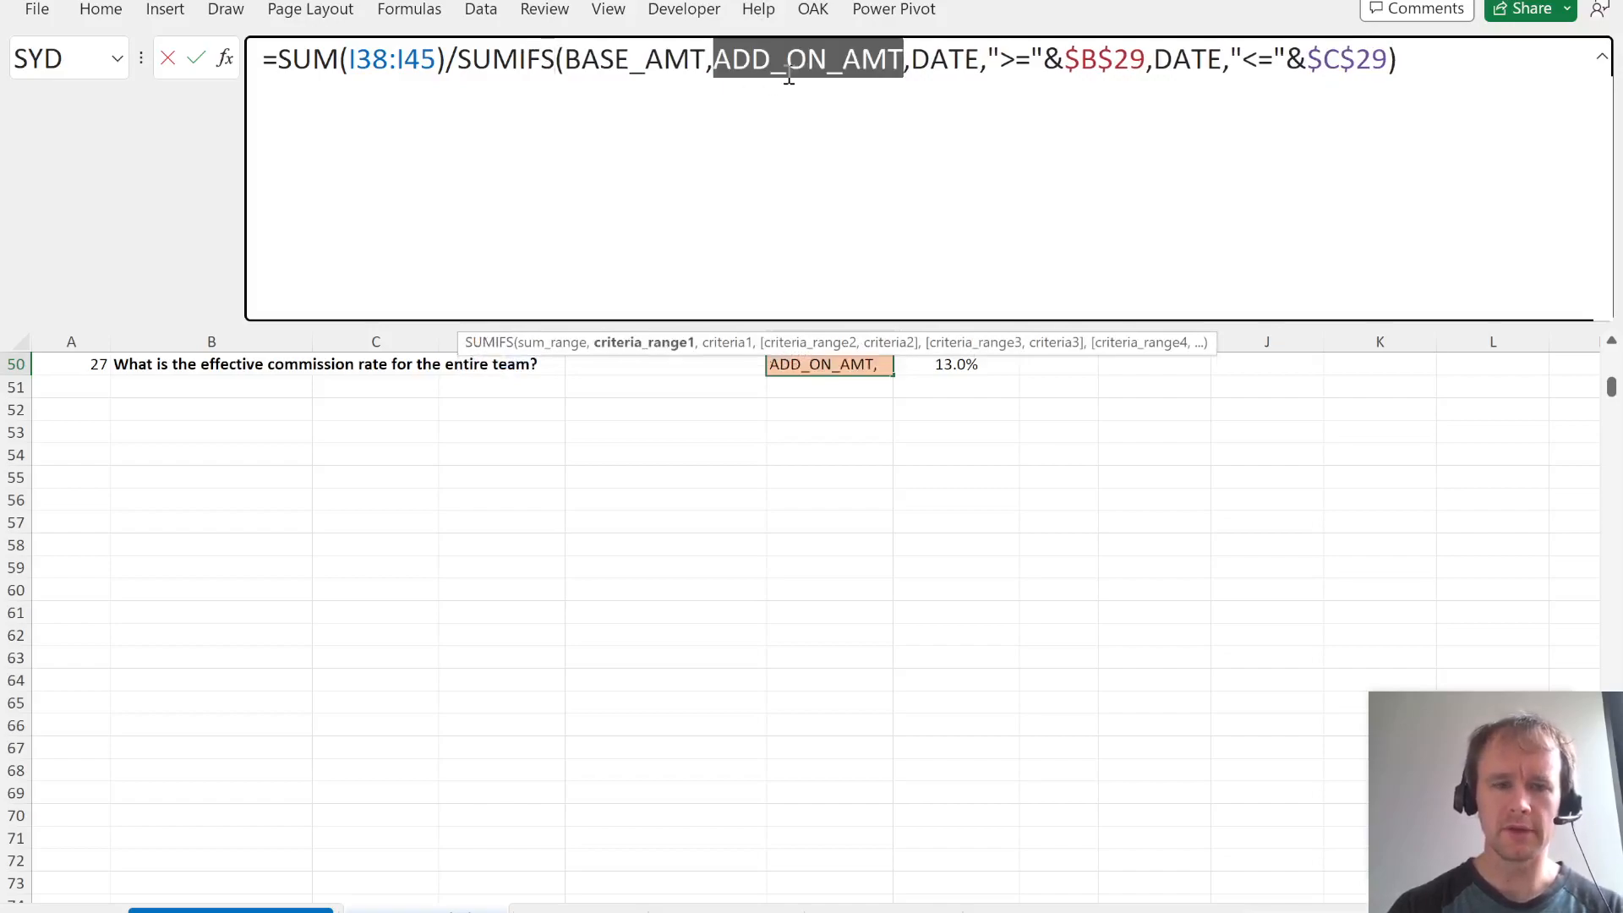
key("BackSpace")
key("BackSpace")
- Add a SUMIFS of ADD_ON_AMT with the same date criteria to the F50 denominator, in parentheses, and format the result as a percentage
left_click(455, 58)
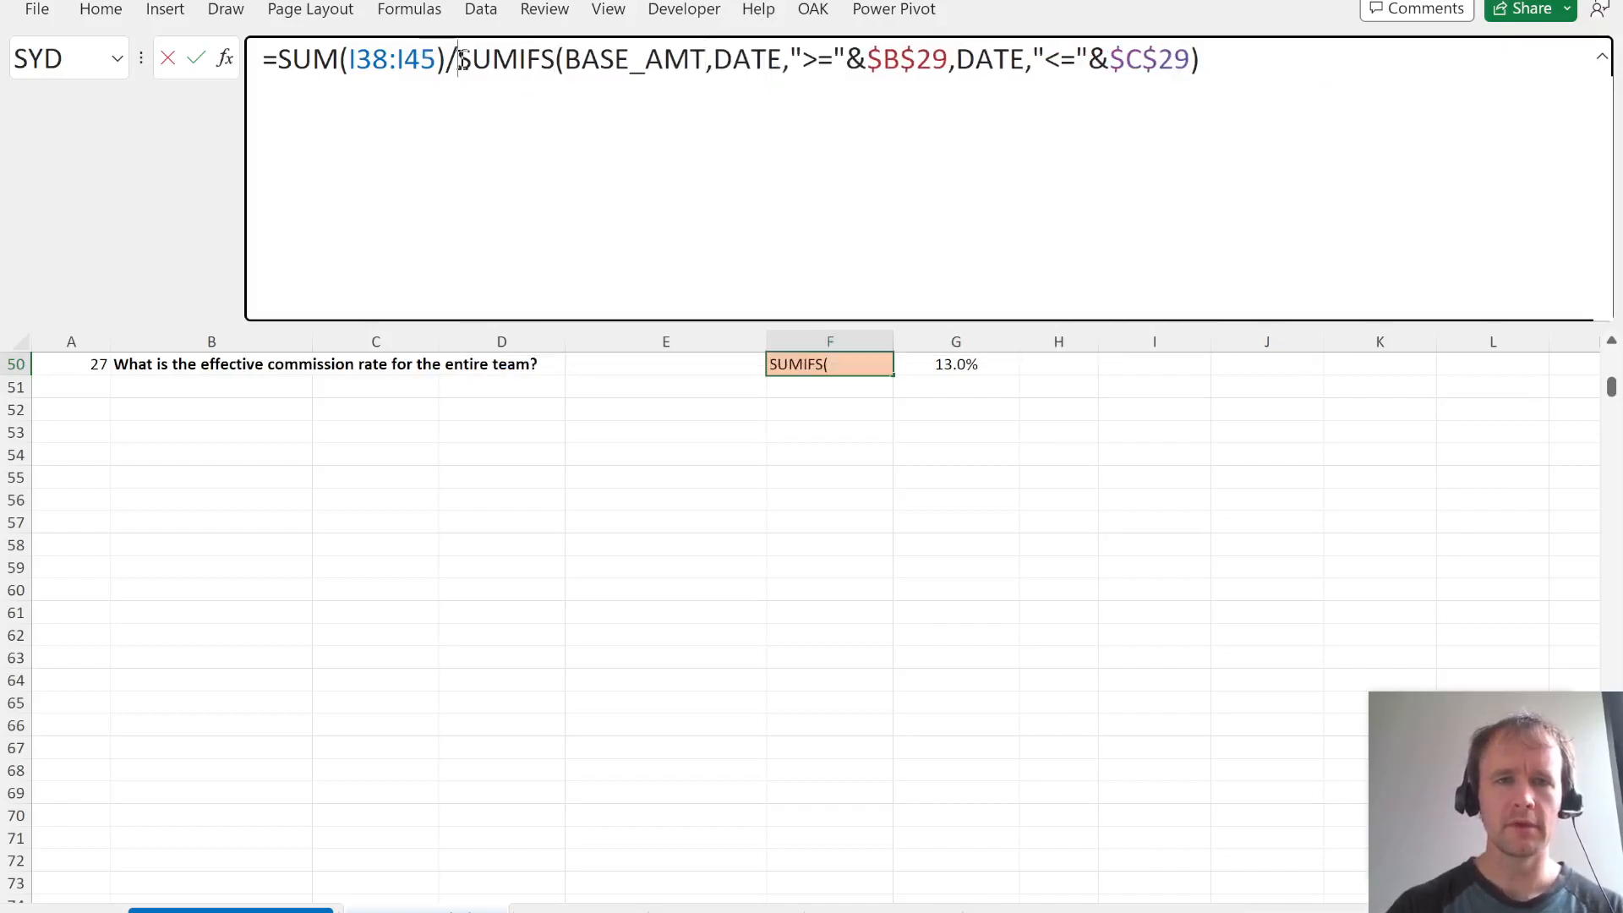
type("(")
left_click(1231, 70)
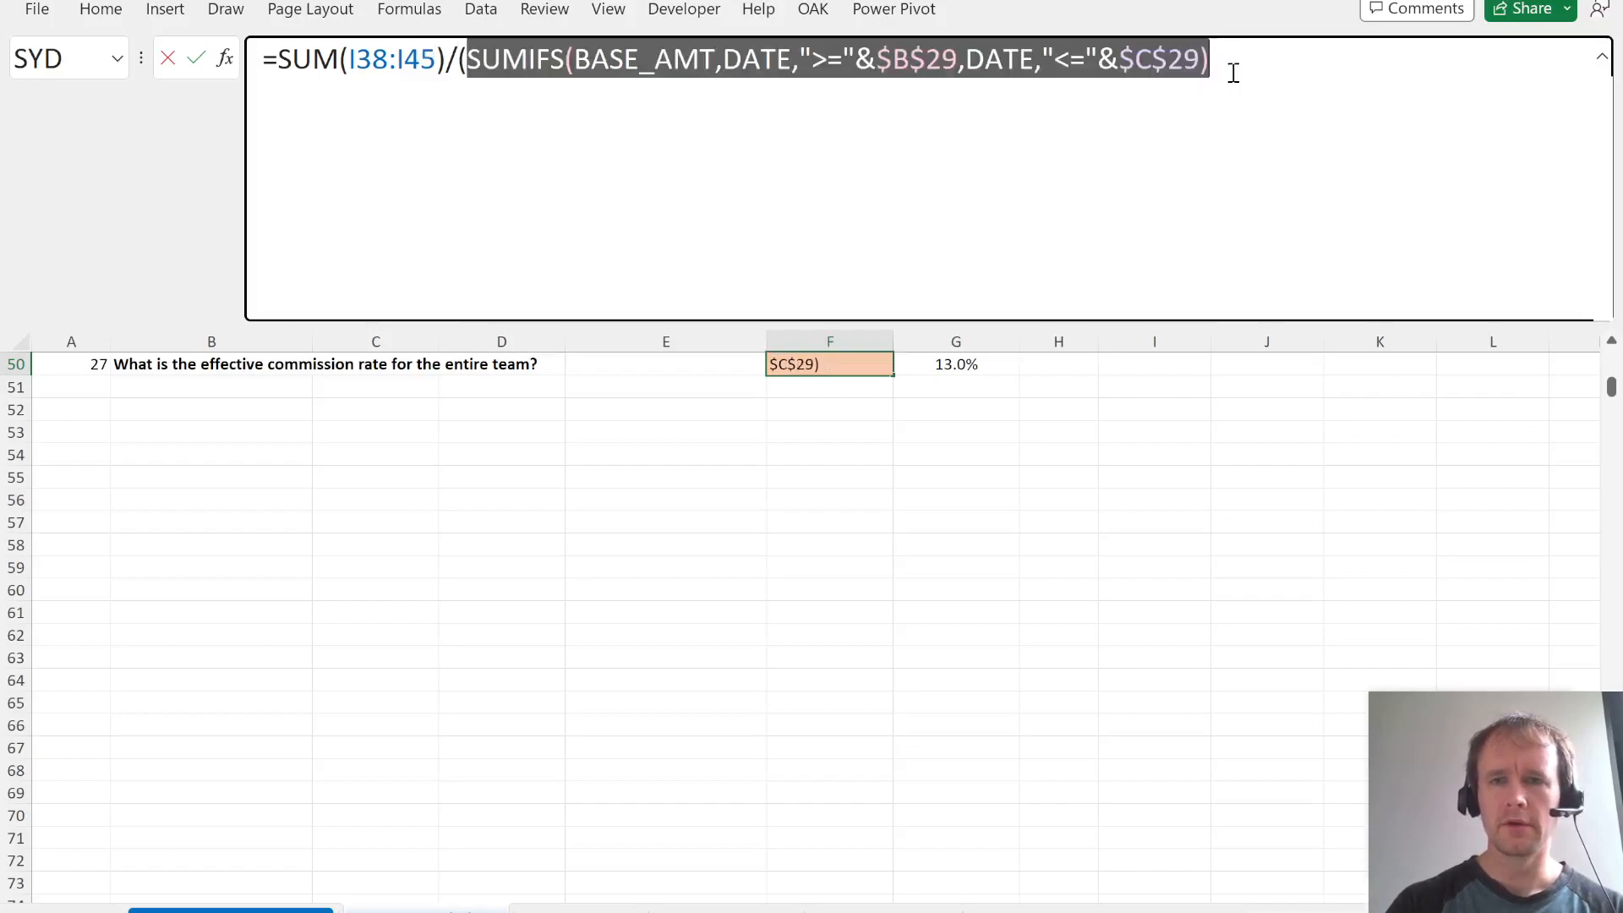
type("+")
type("SUMIFS(BASE_AMT,DATE,\">=\"&$B$29,DATE,\"<=\"&$C$29)")
type(")")
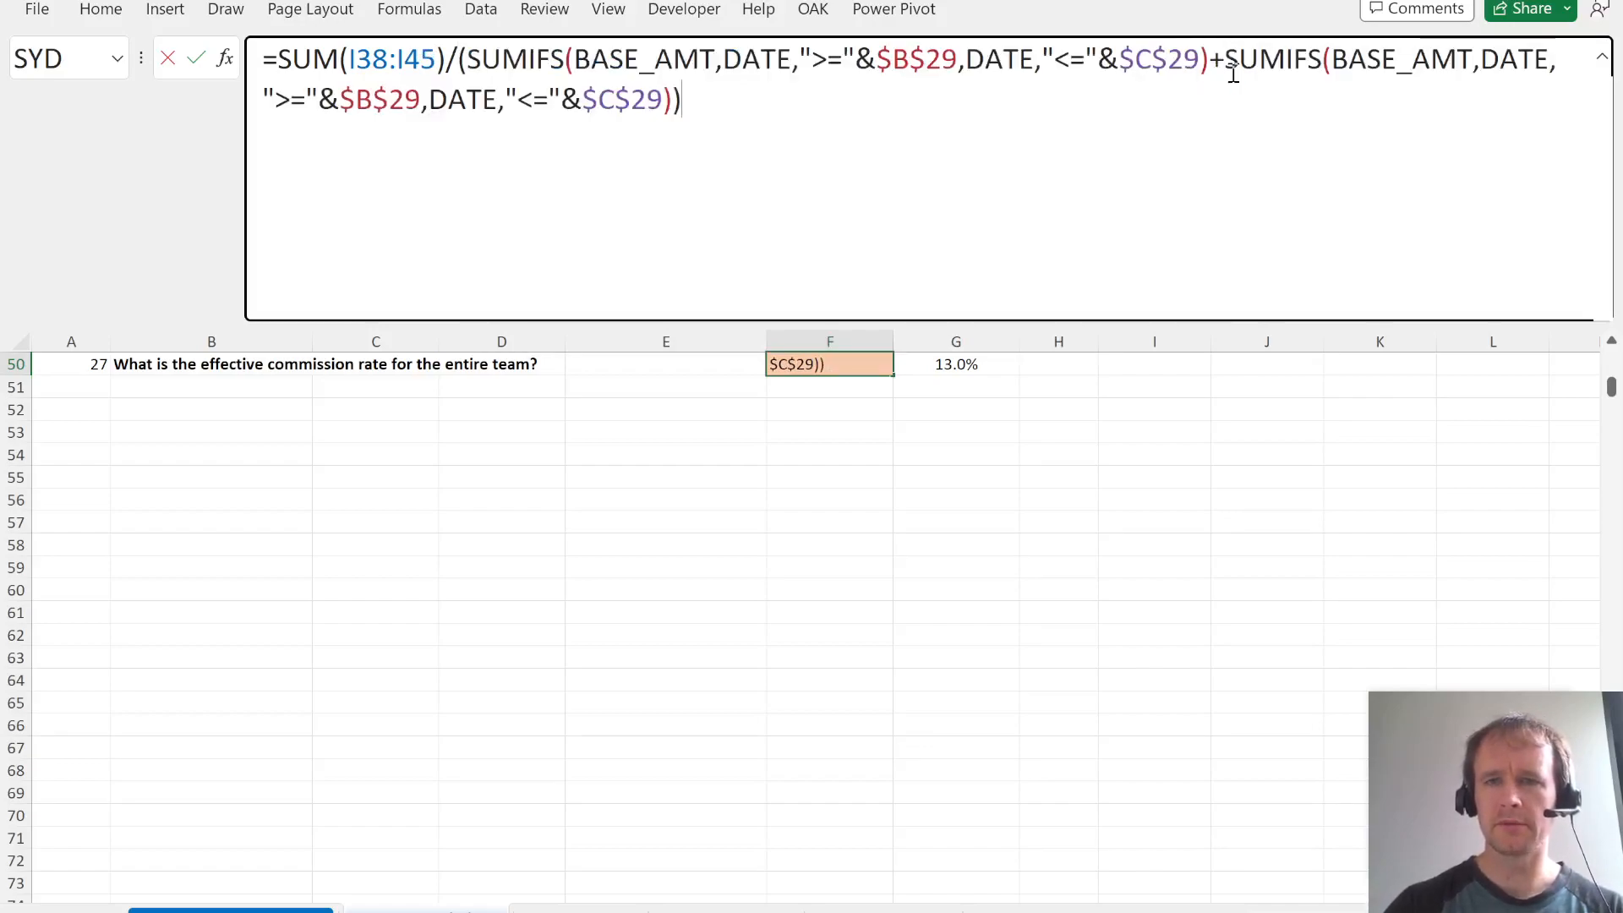
double_click(1363, 61)
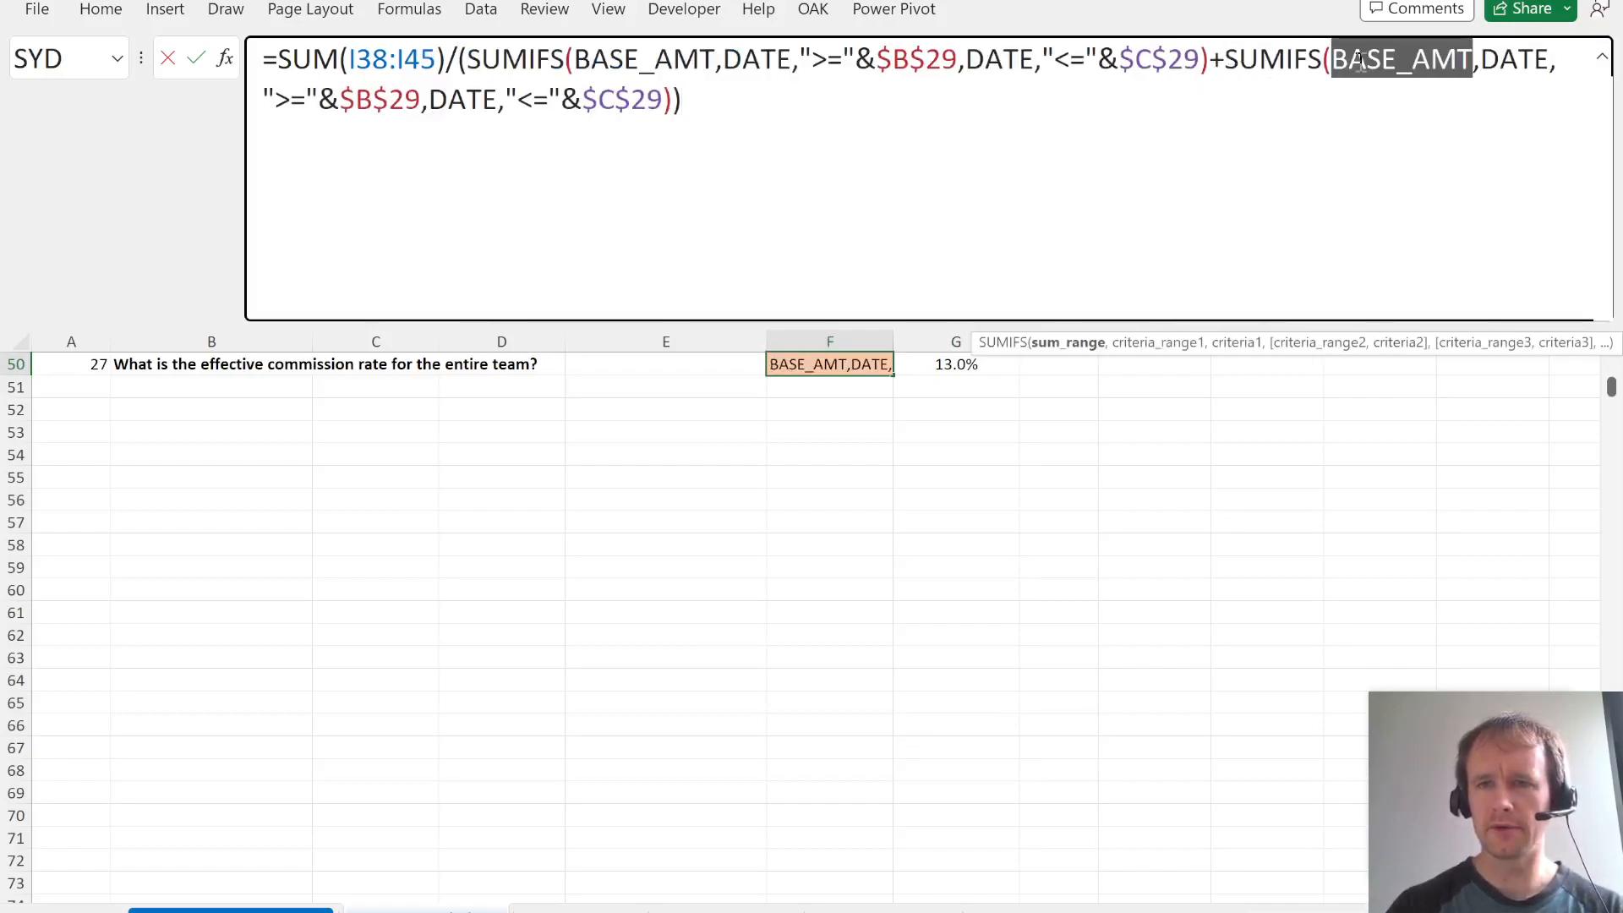
type("ad")
key("Tab")
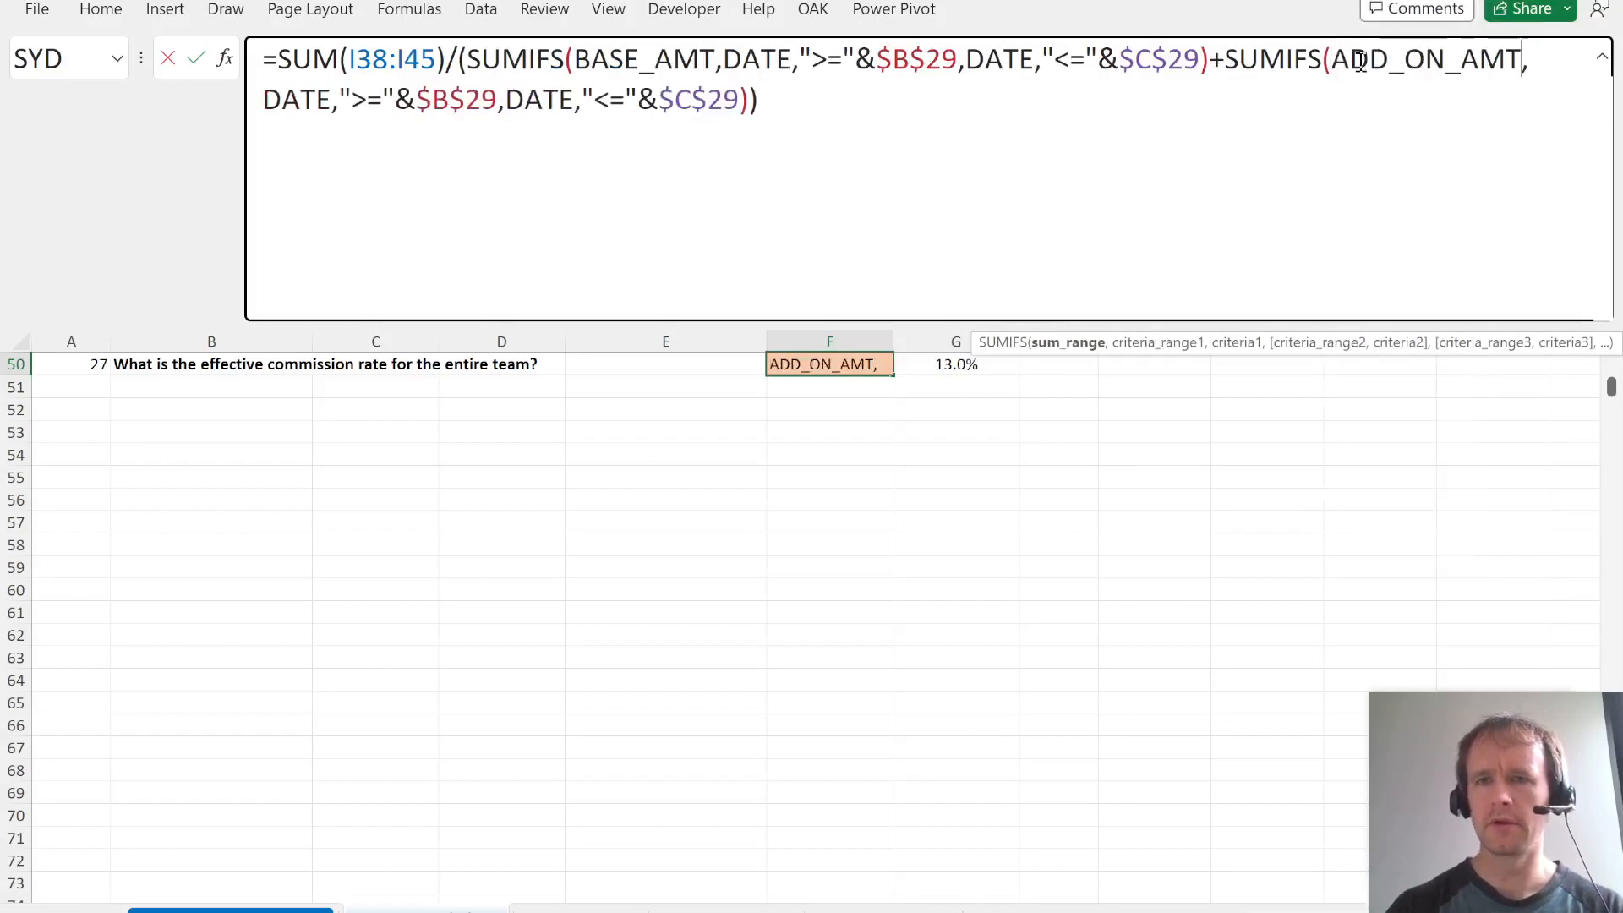
key("Return")
key("Up")
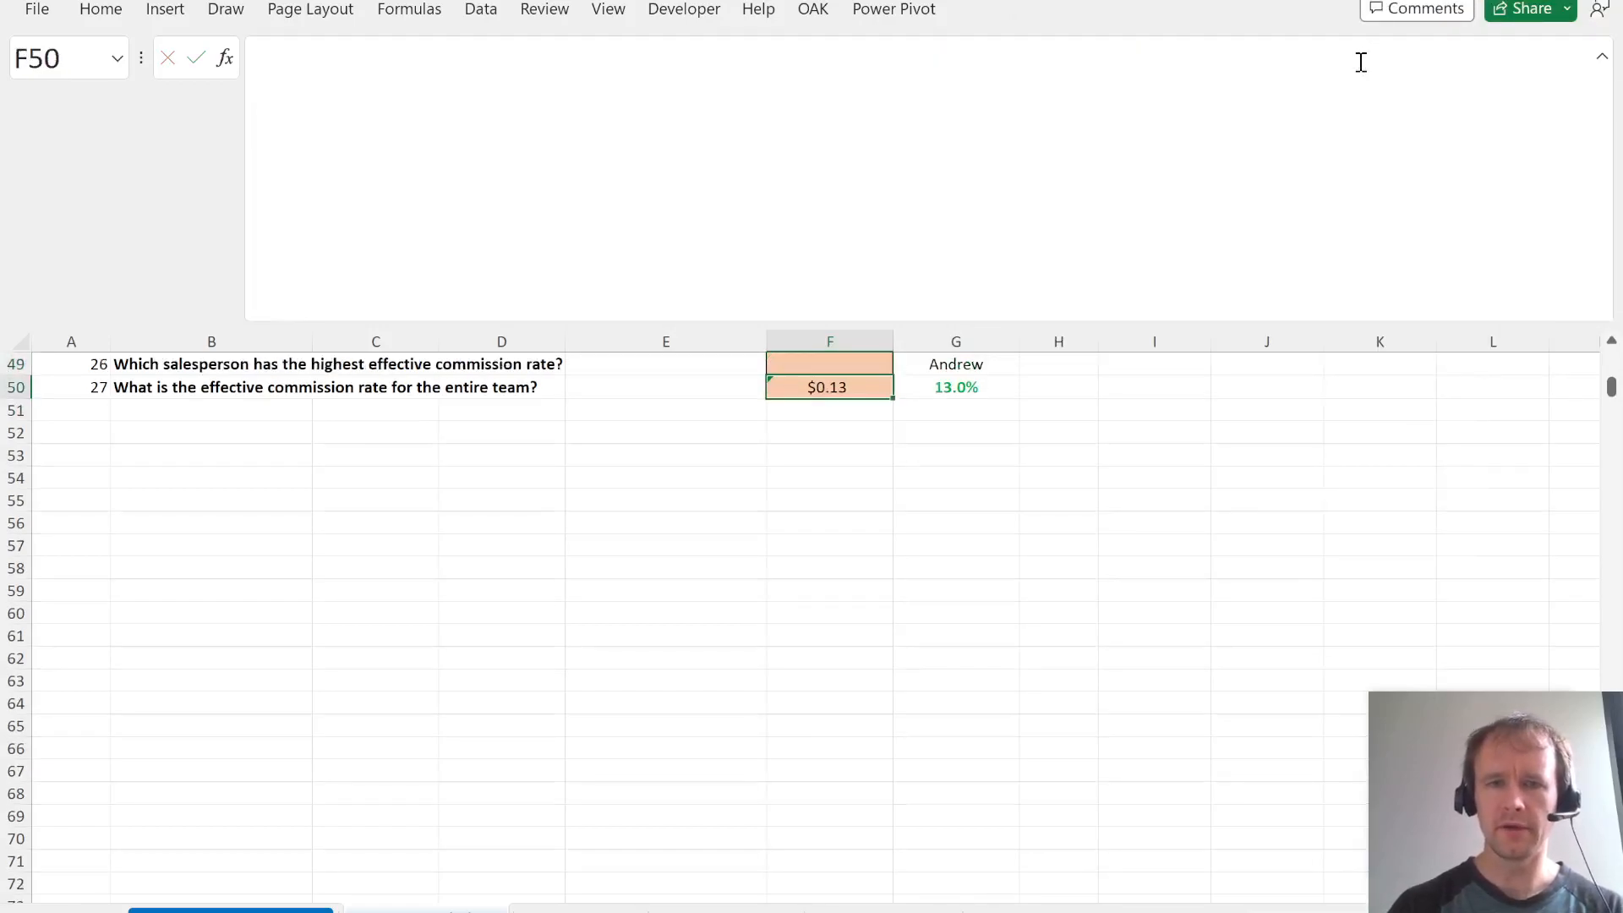
- Examine the per-salesperson data table in H37:J45 and the formula in its header cell I37
key("Up")
key("Up")
key("Up")
key("Up")
key("Up")
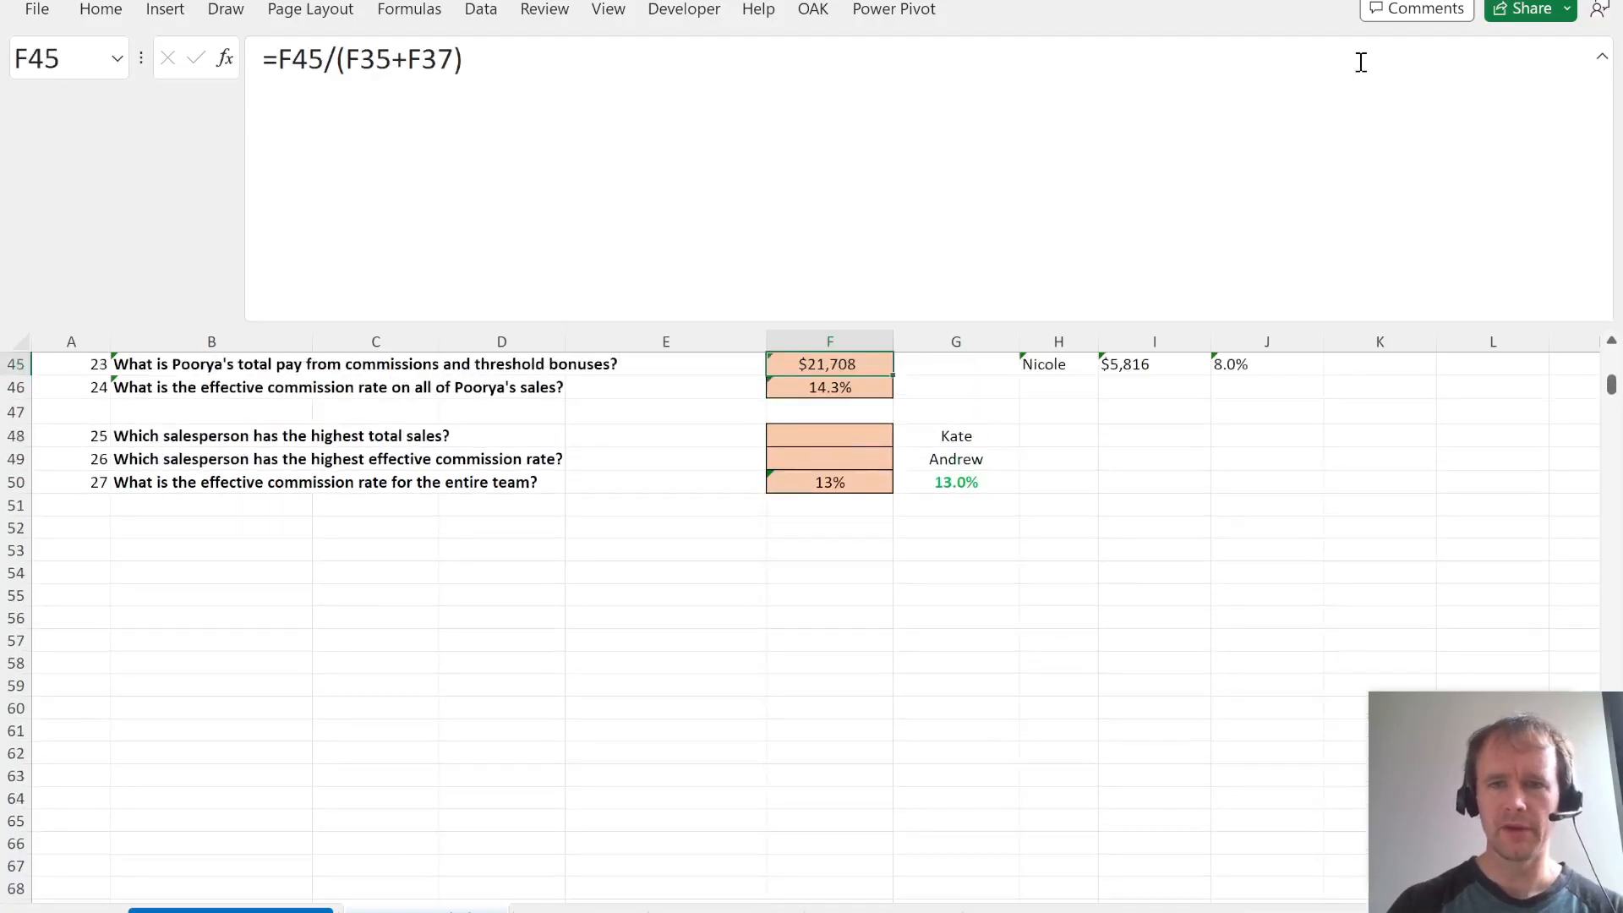
key("Right")
key("Right")
key("Up")
key("Up")
key("Up")
key("Up")
key("Up")
key("Up")
key("Up")
key("Up")
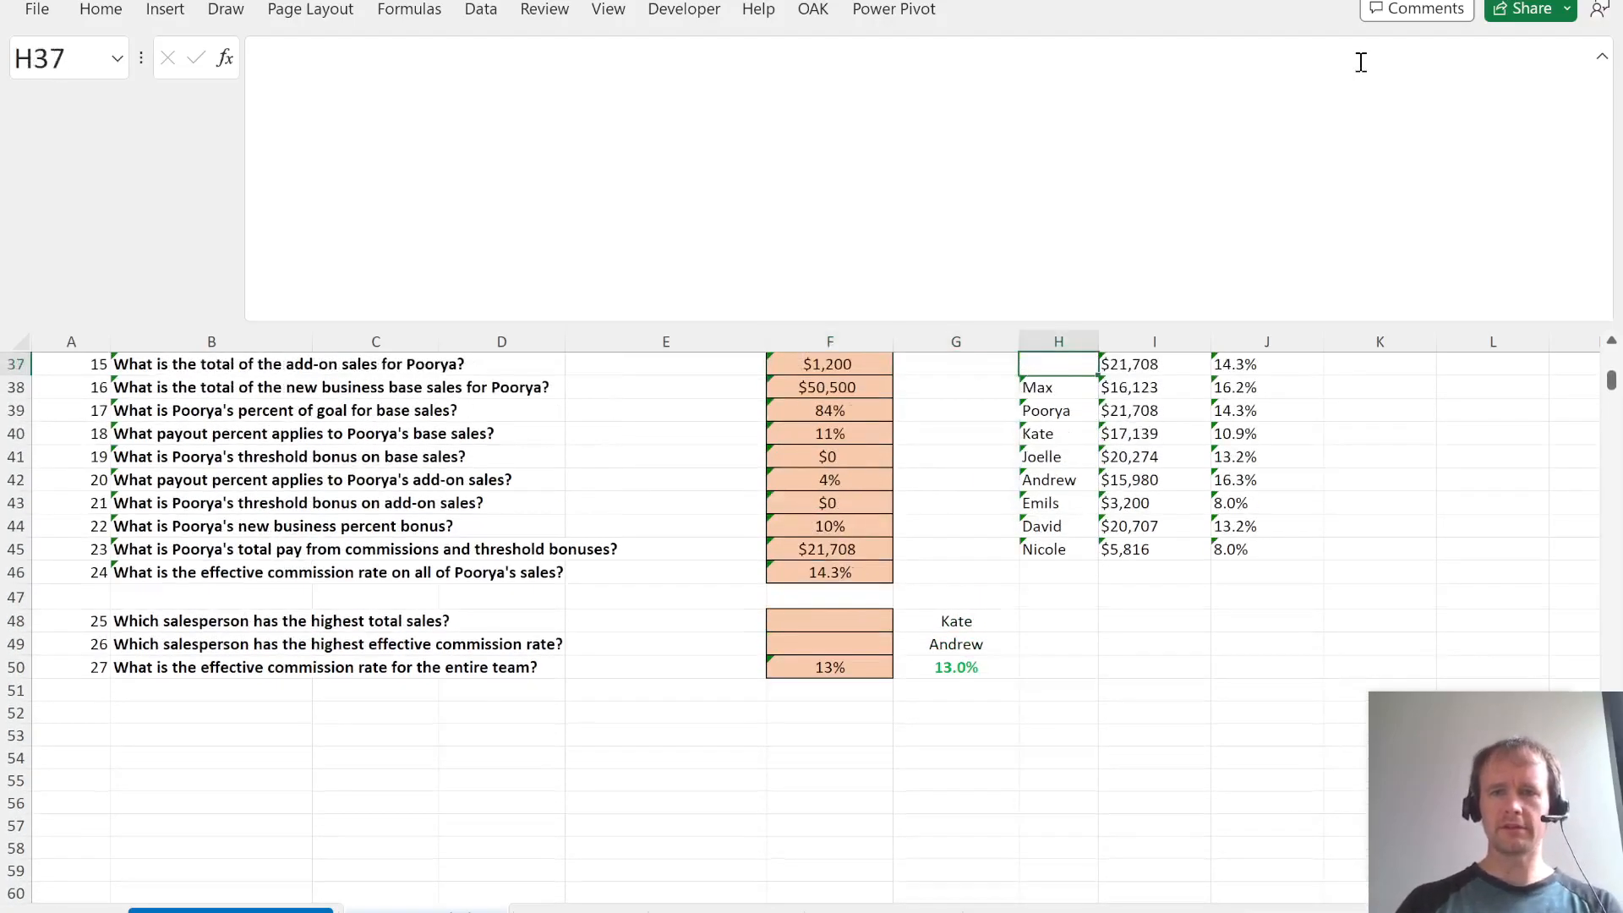
key("Right")
key("Up")
key("Up")
key("Down")
key("Down")
key("Down")
key("Up")
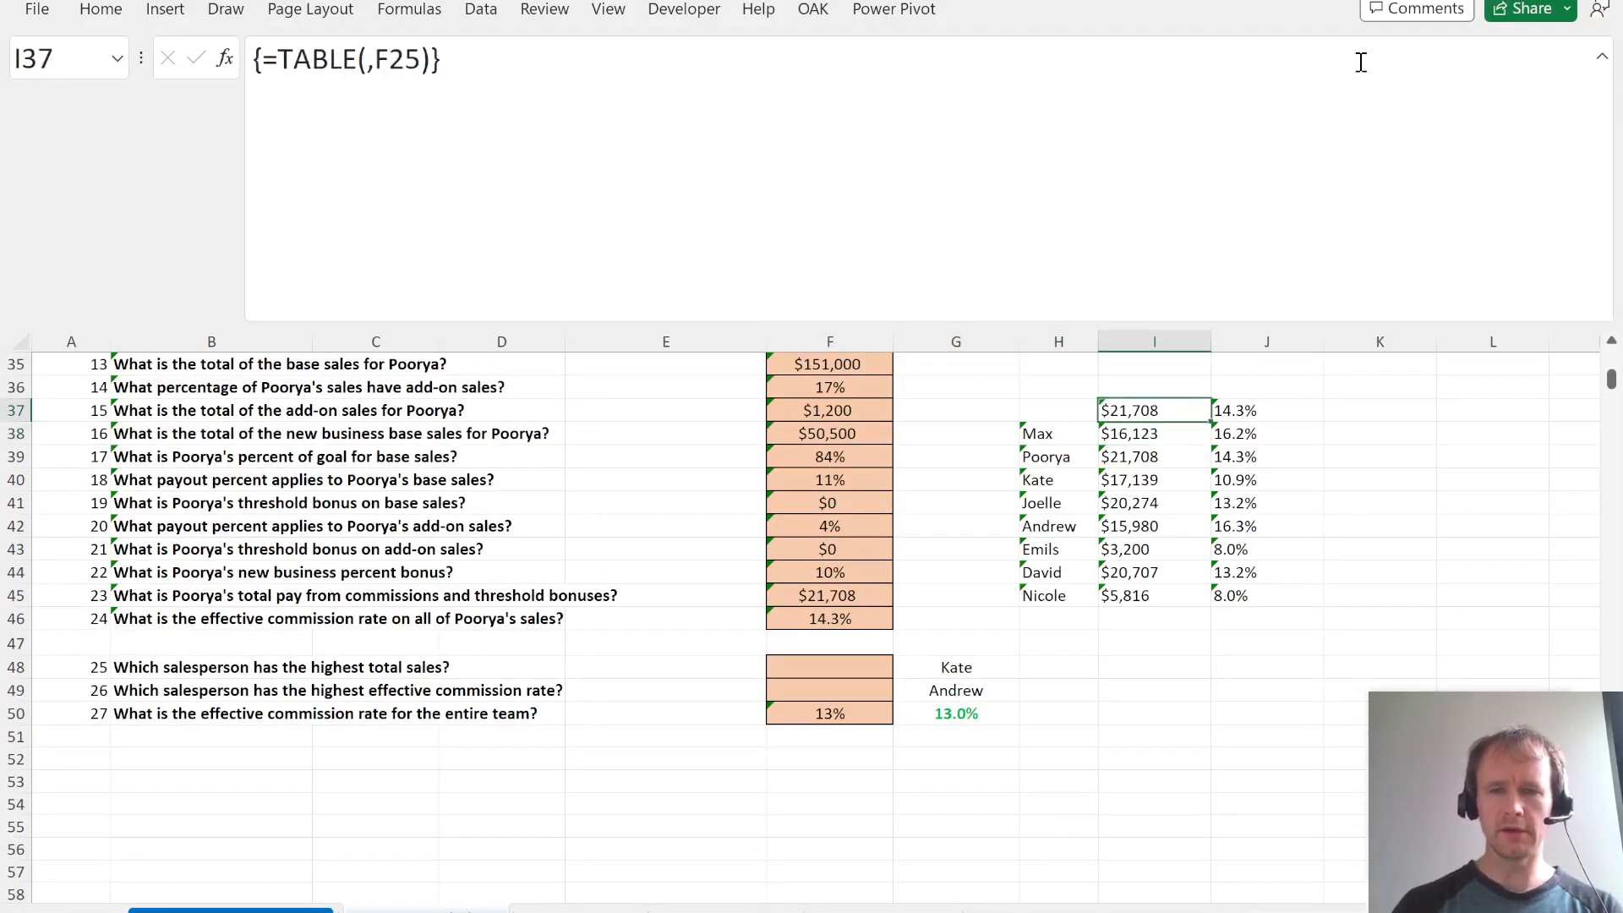
left_click(992, 152)
key("Escape")
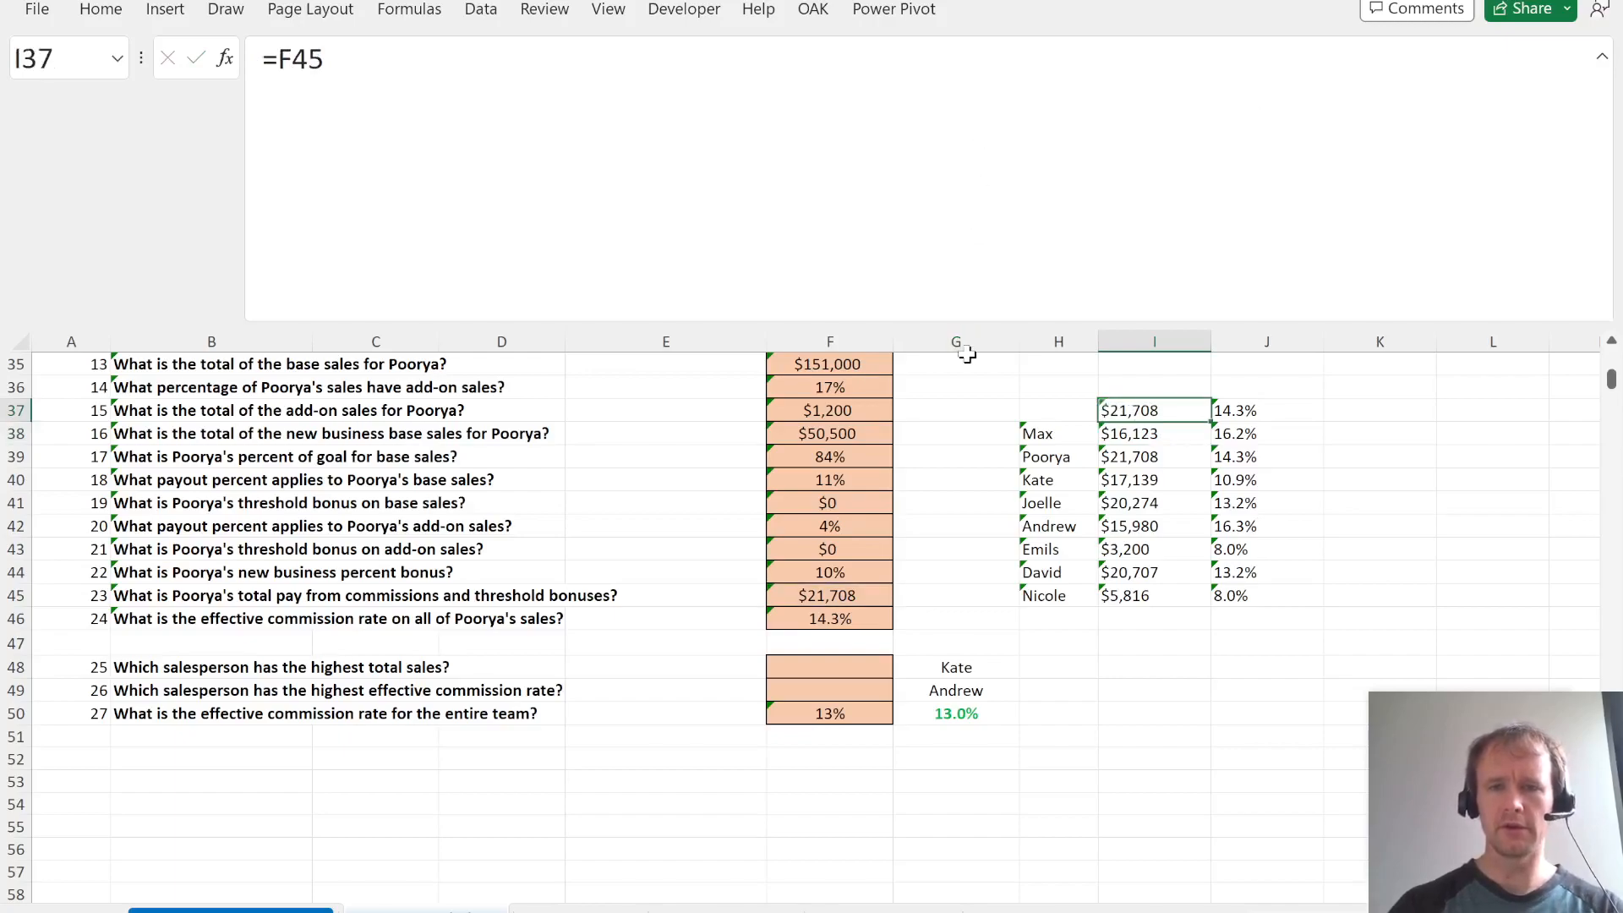
- Change the data table's header cell I37 to =F35+F37 to list total sales per salesperson
type("=")
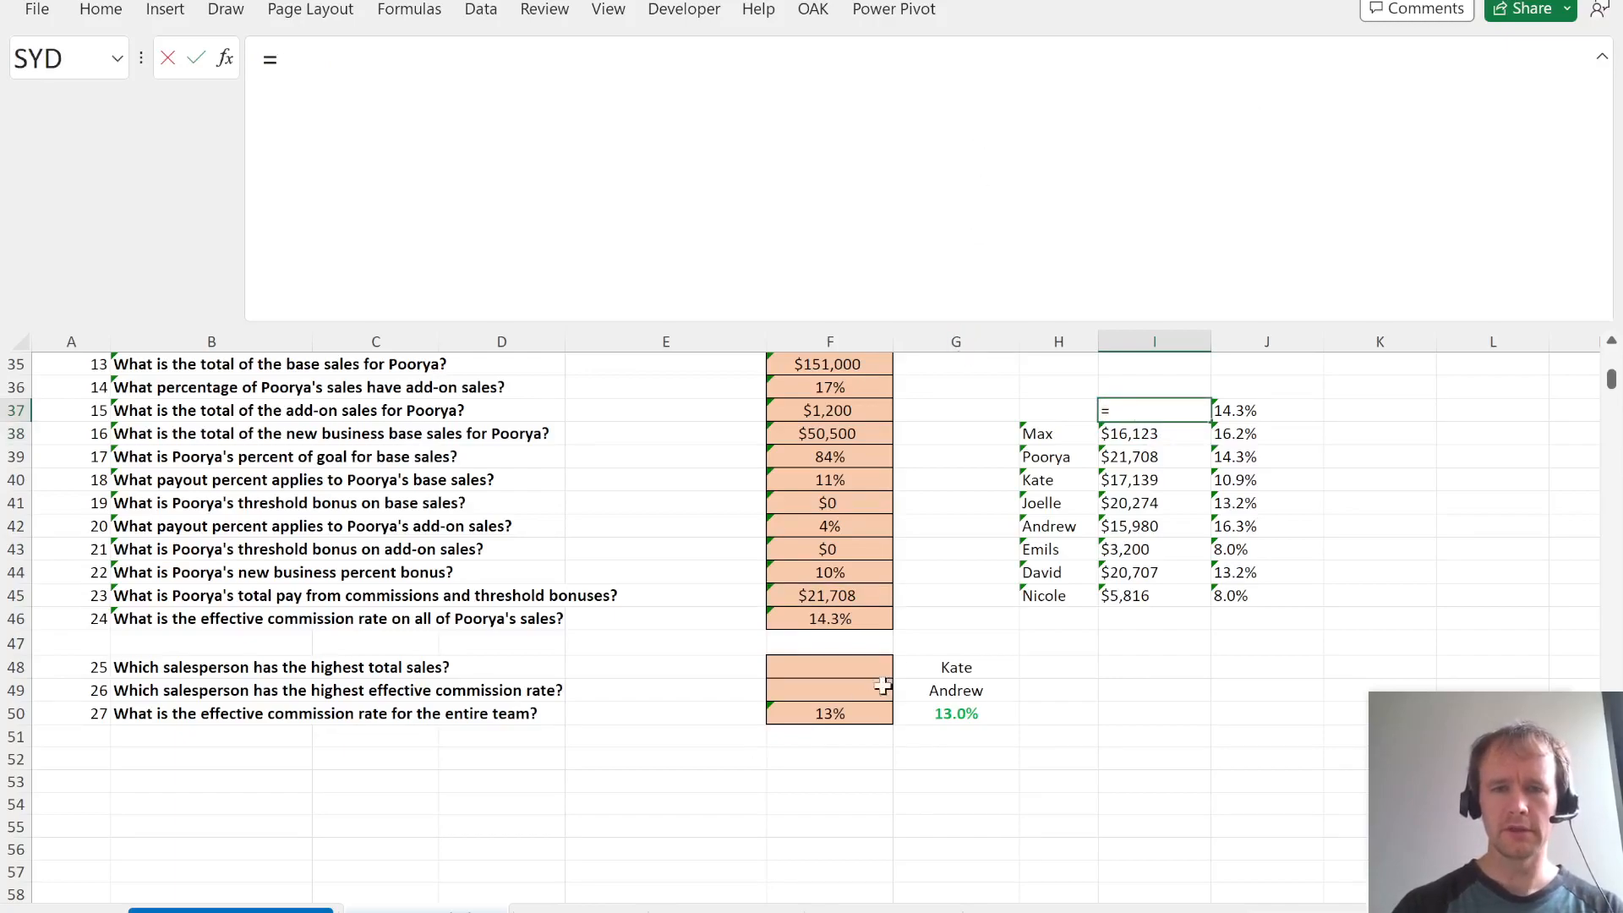
left_click(851, 367)
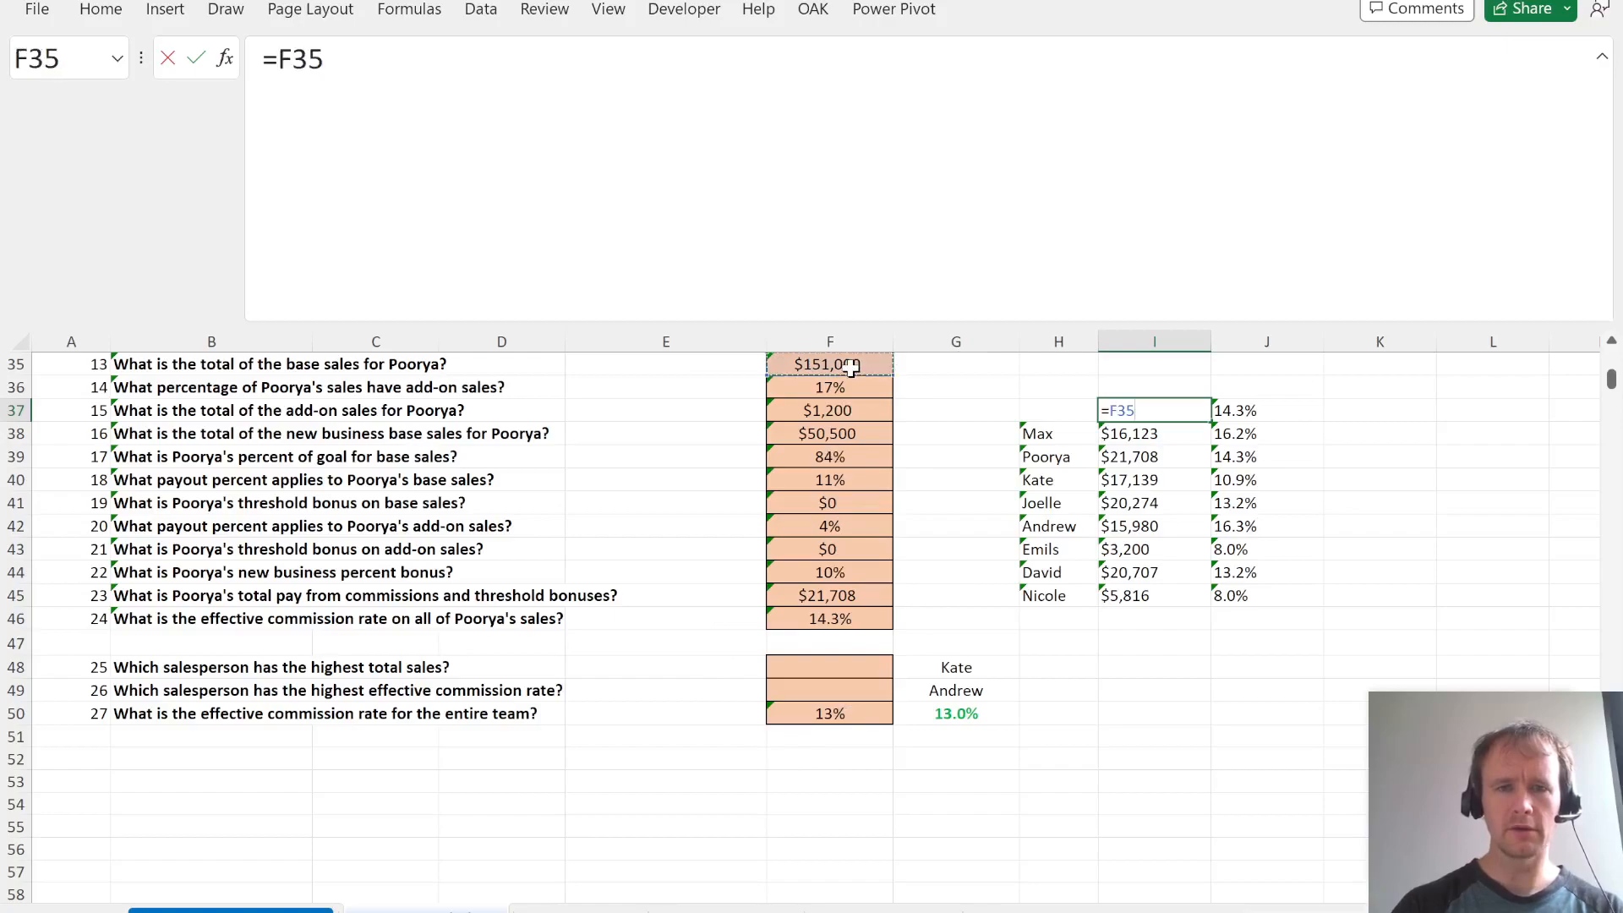
type("+")
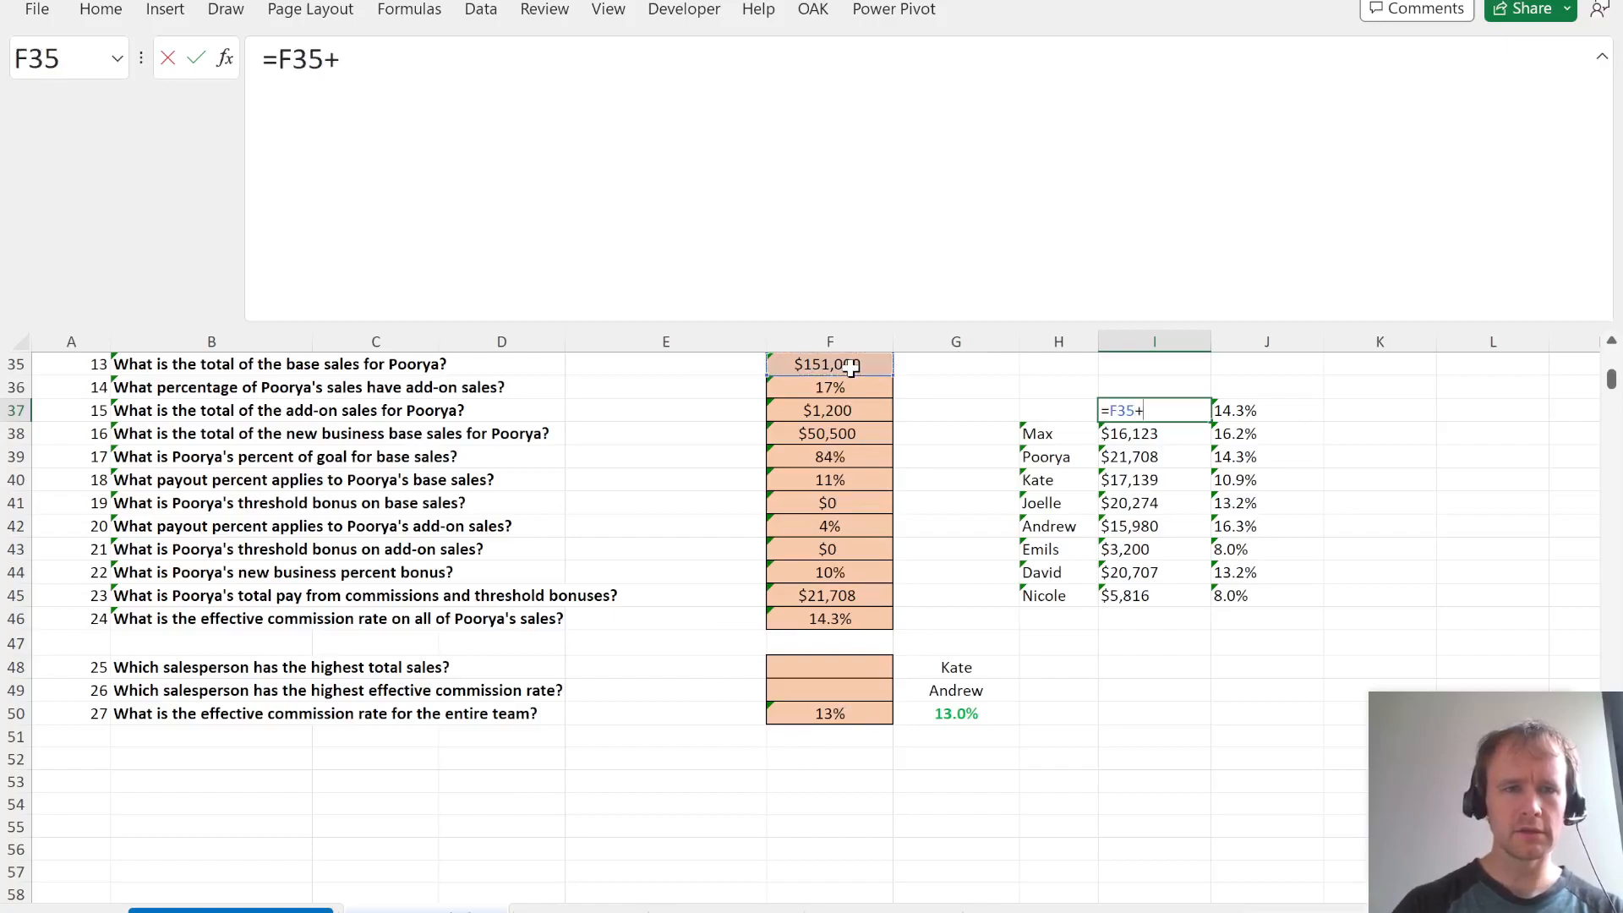
left_click(829, 415)
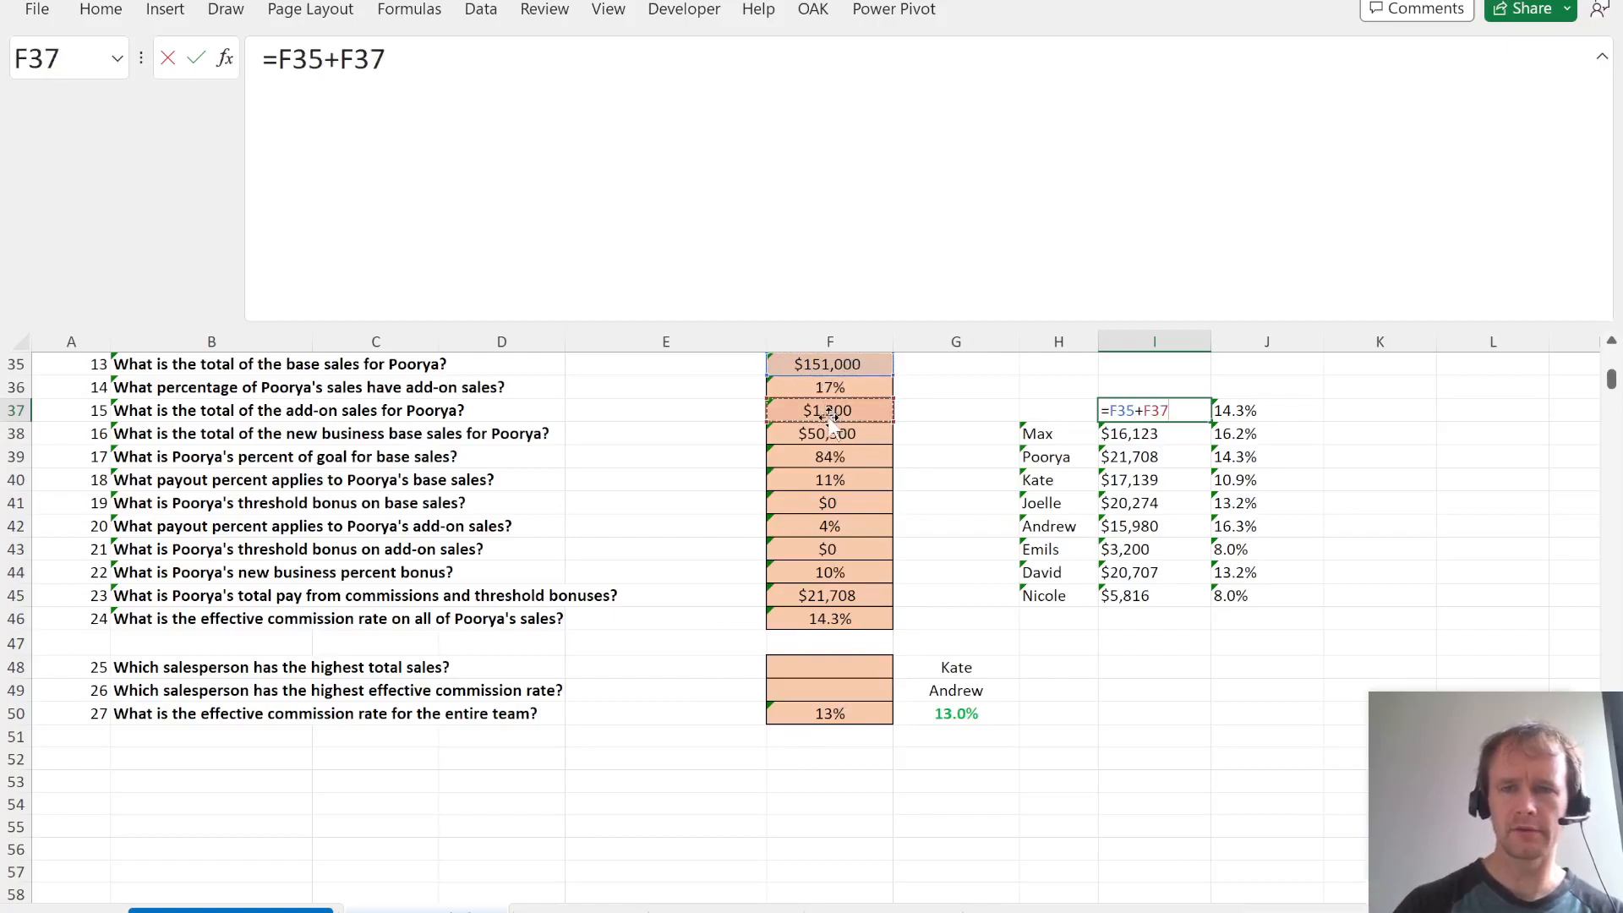
key("Return")
key("Up")
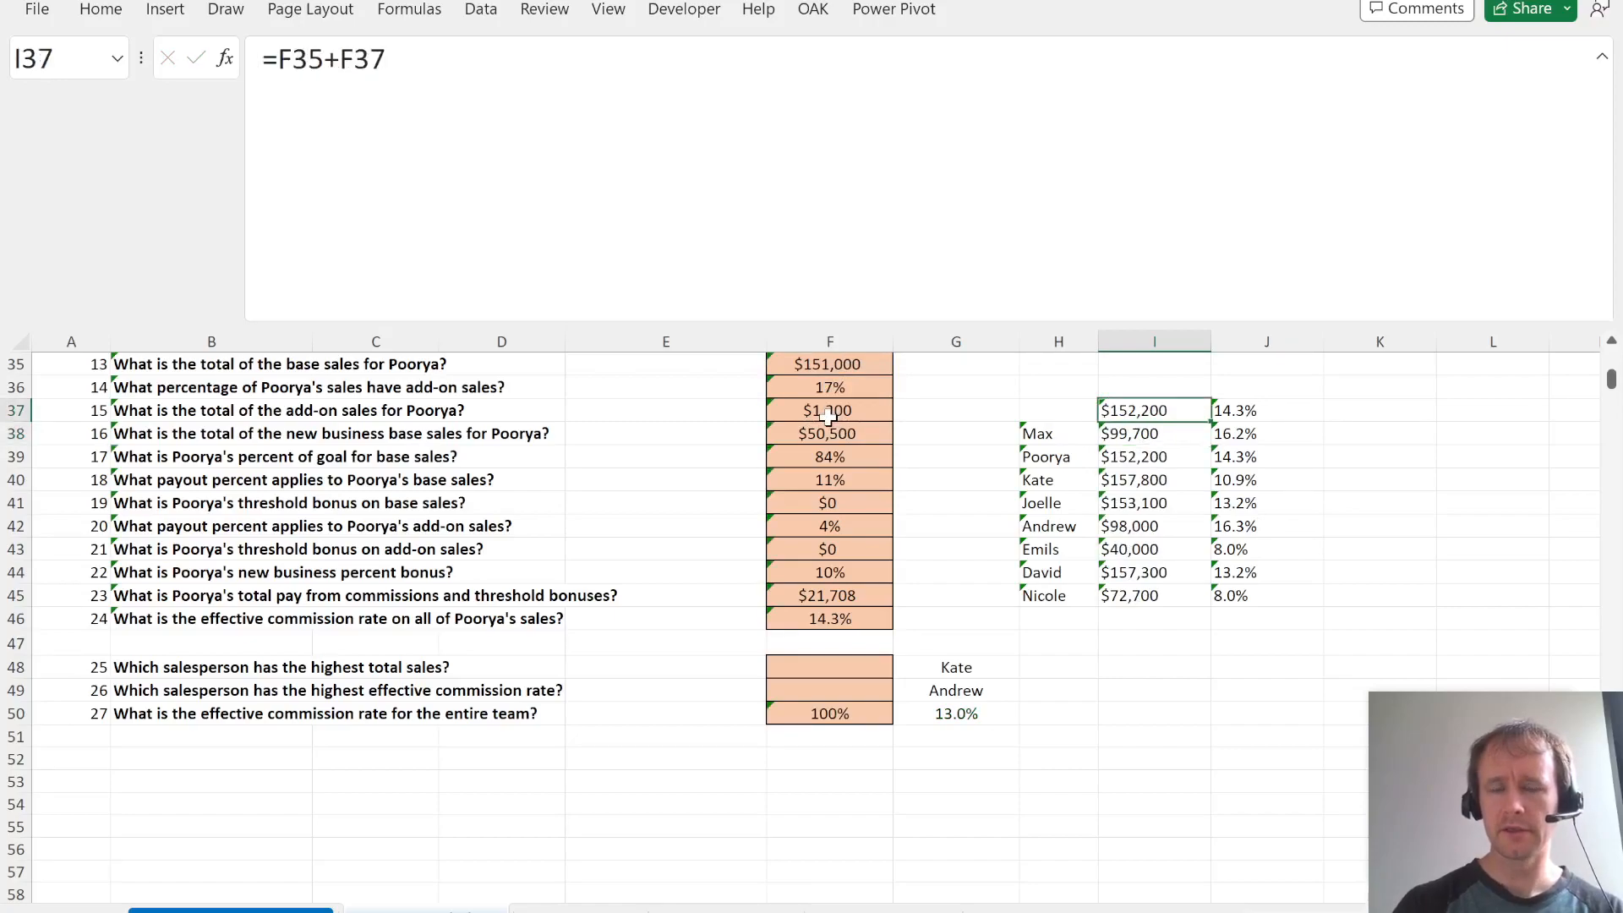
key("Right")
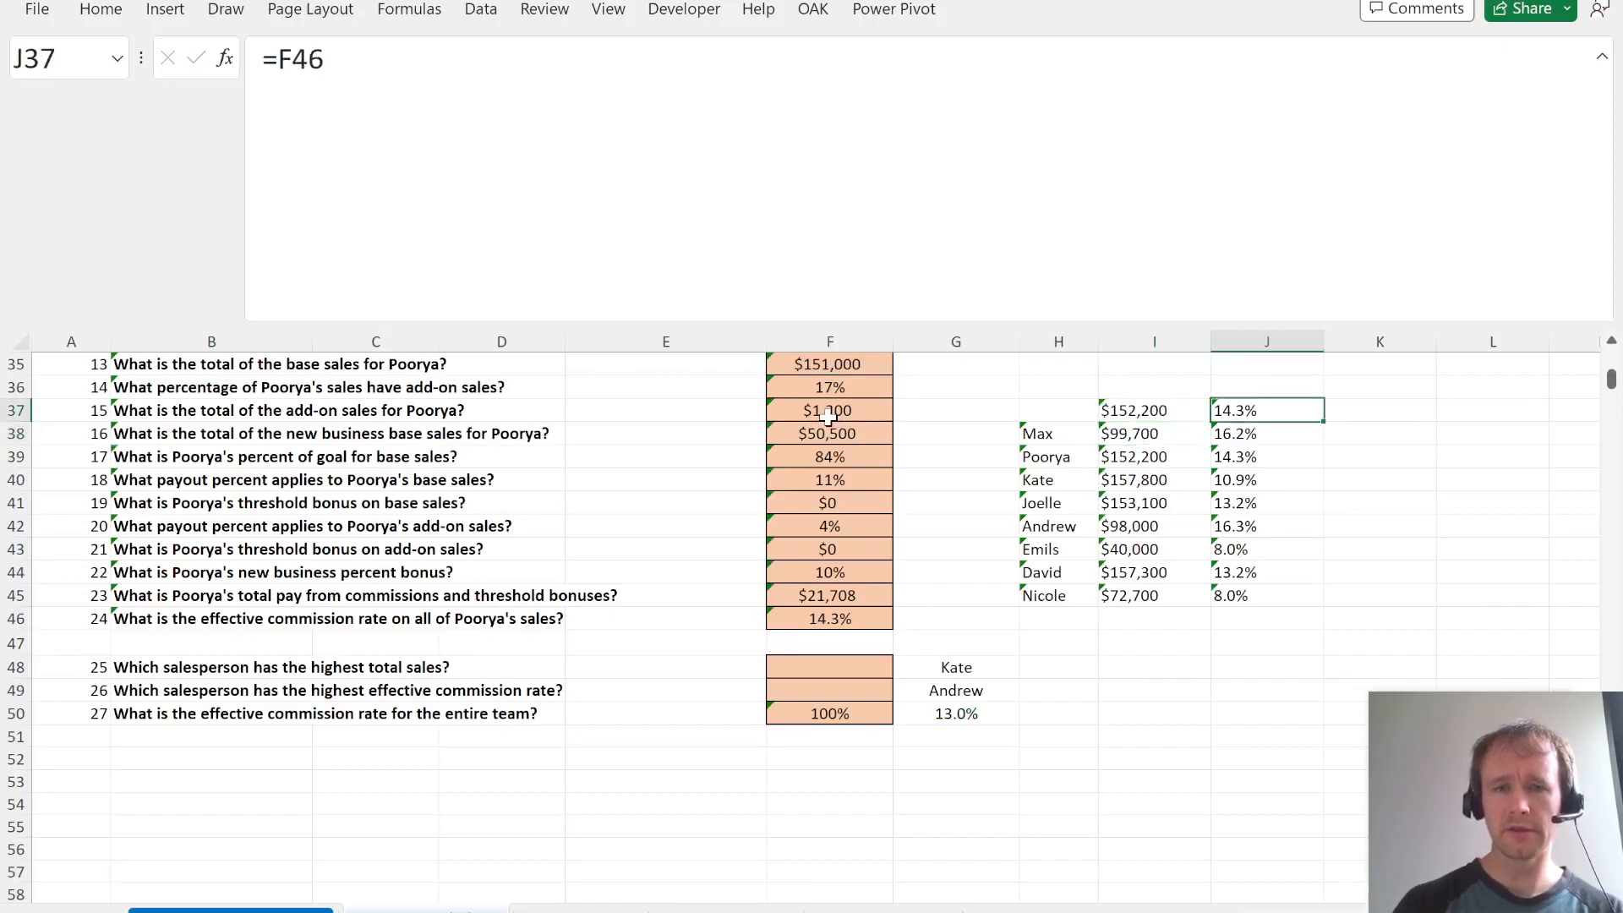
key("Right")
type("=")
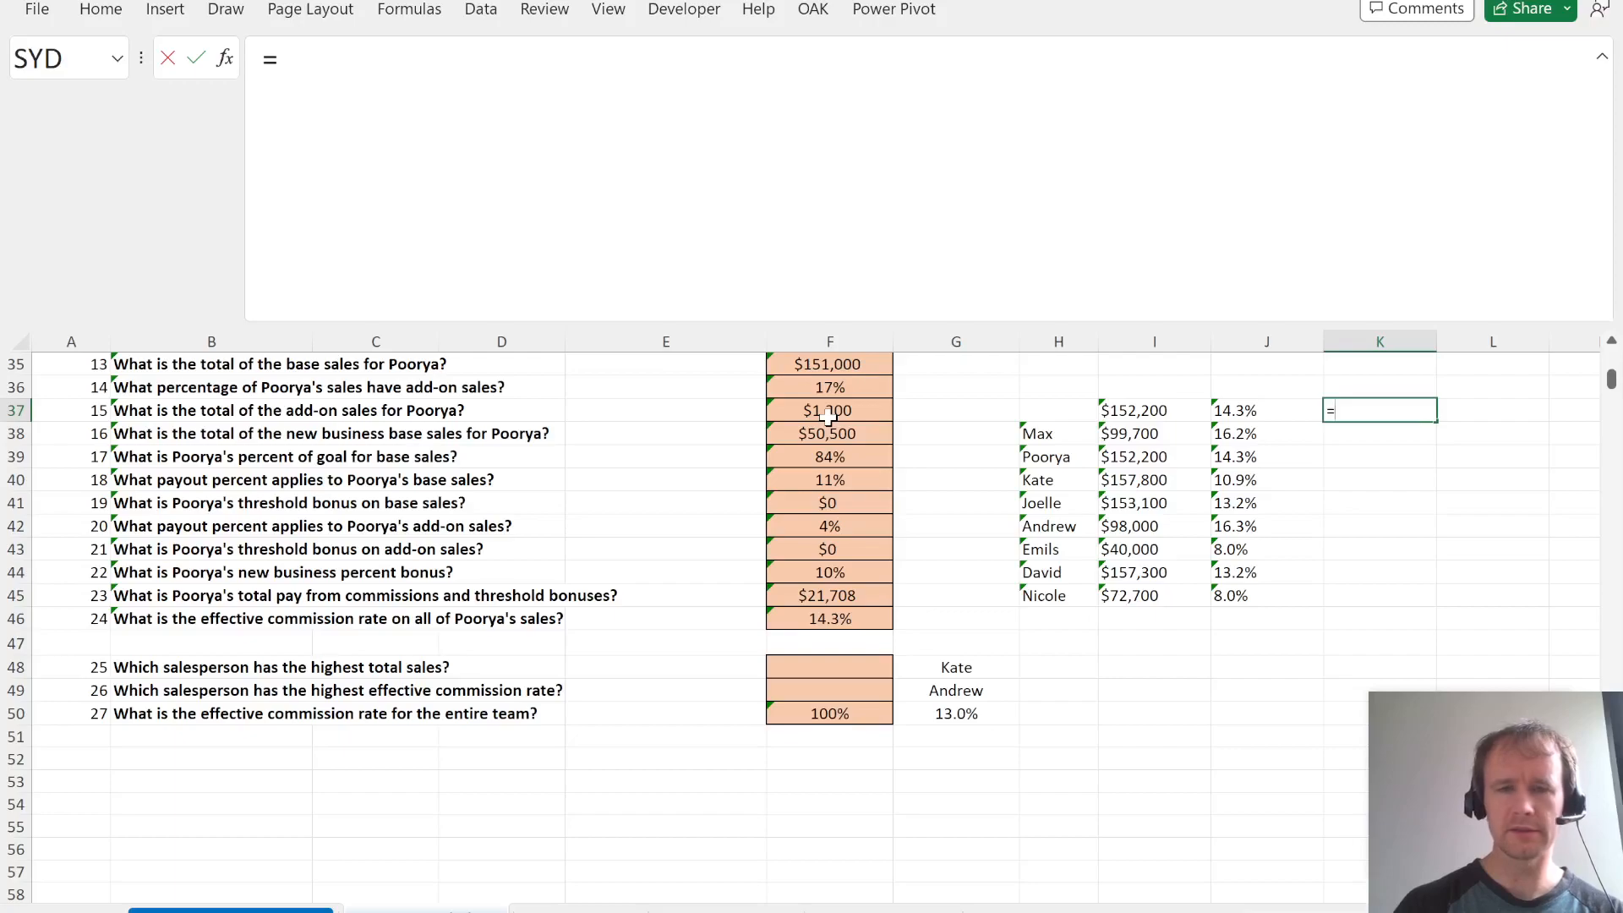
left_click(842, 599)
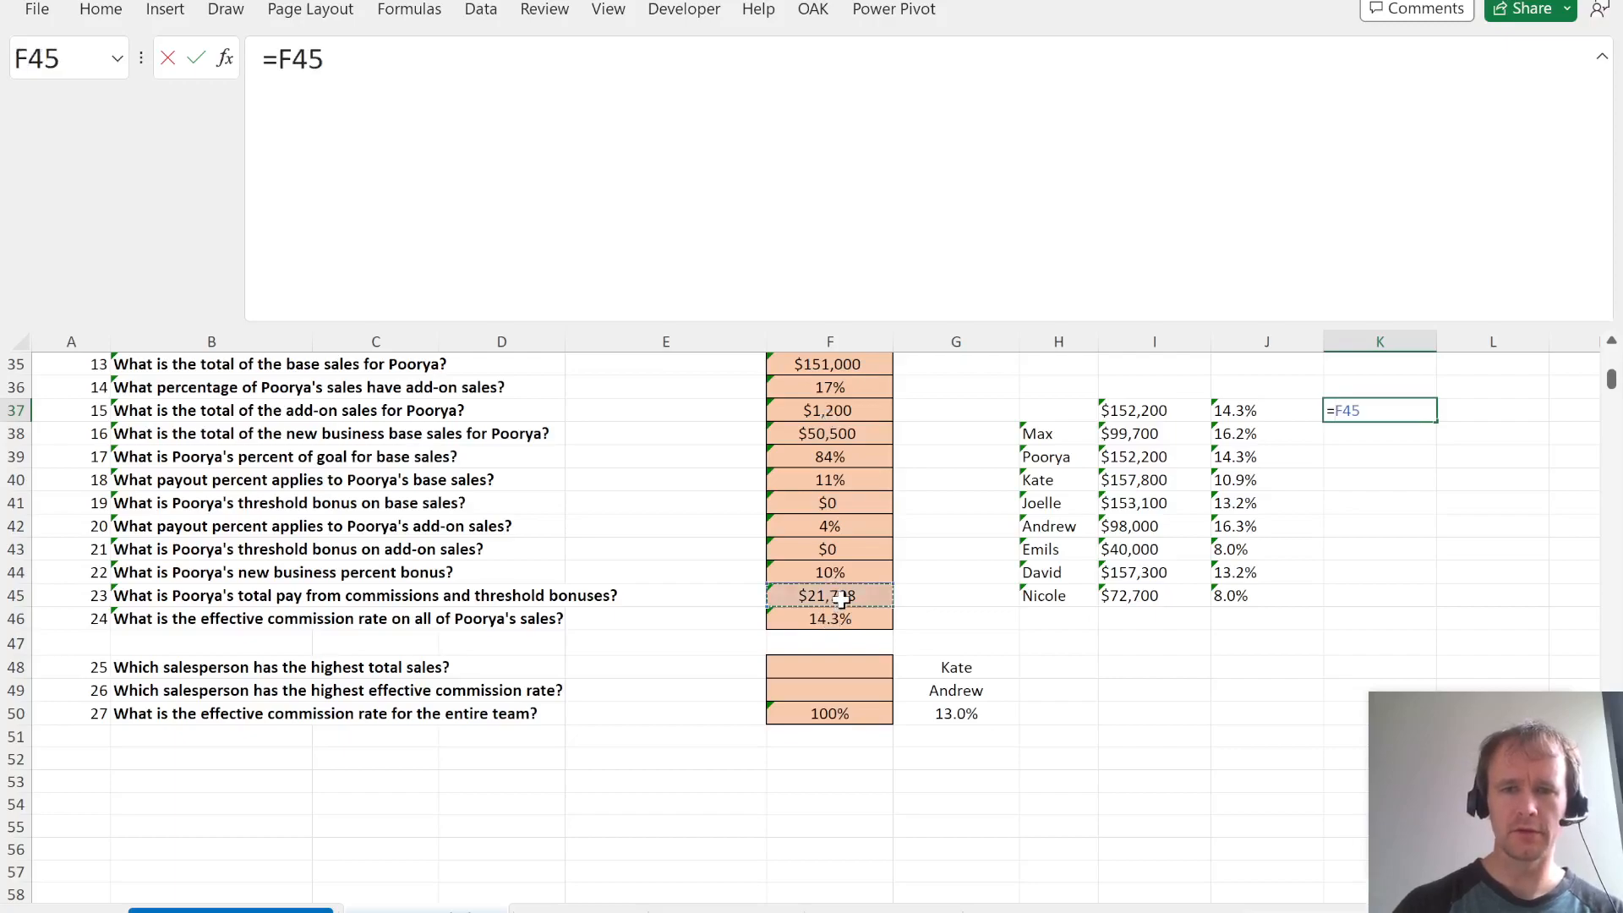
key("Escape")
key("Left")
key("Down")
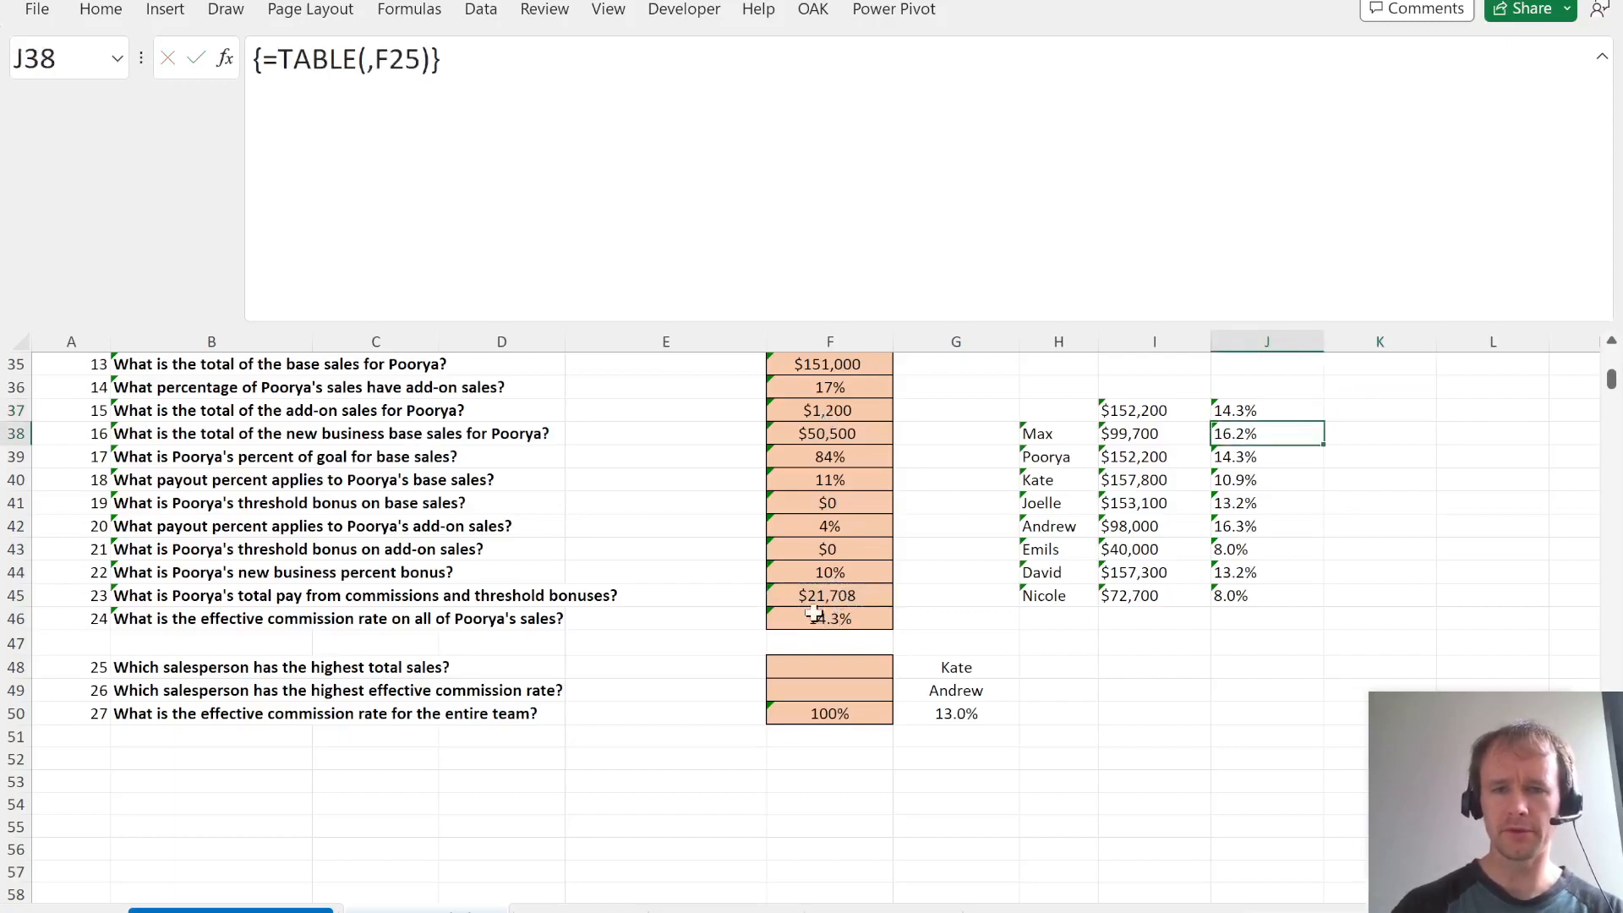
- Replace the F50 formula with a SUMPRODUCT of the sales in I38:I45 and the effective rates in J38:J45
left_click(812, 717)
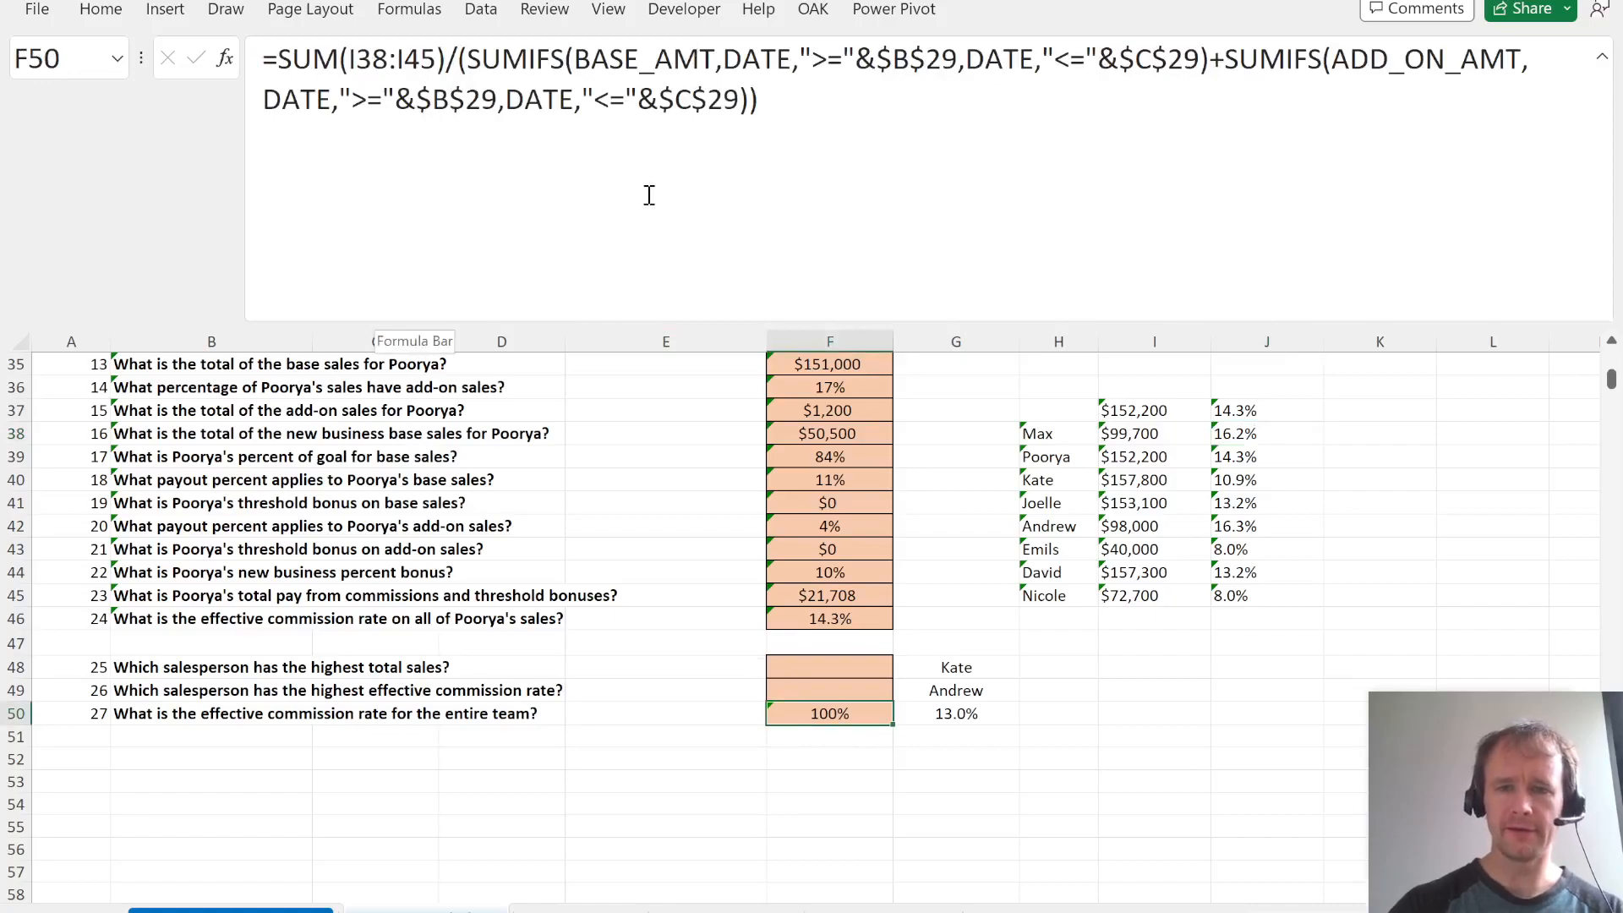
type("=sump")
key("Tab")
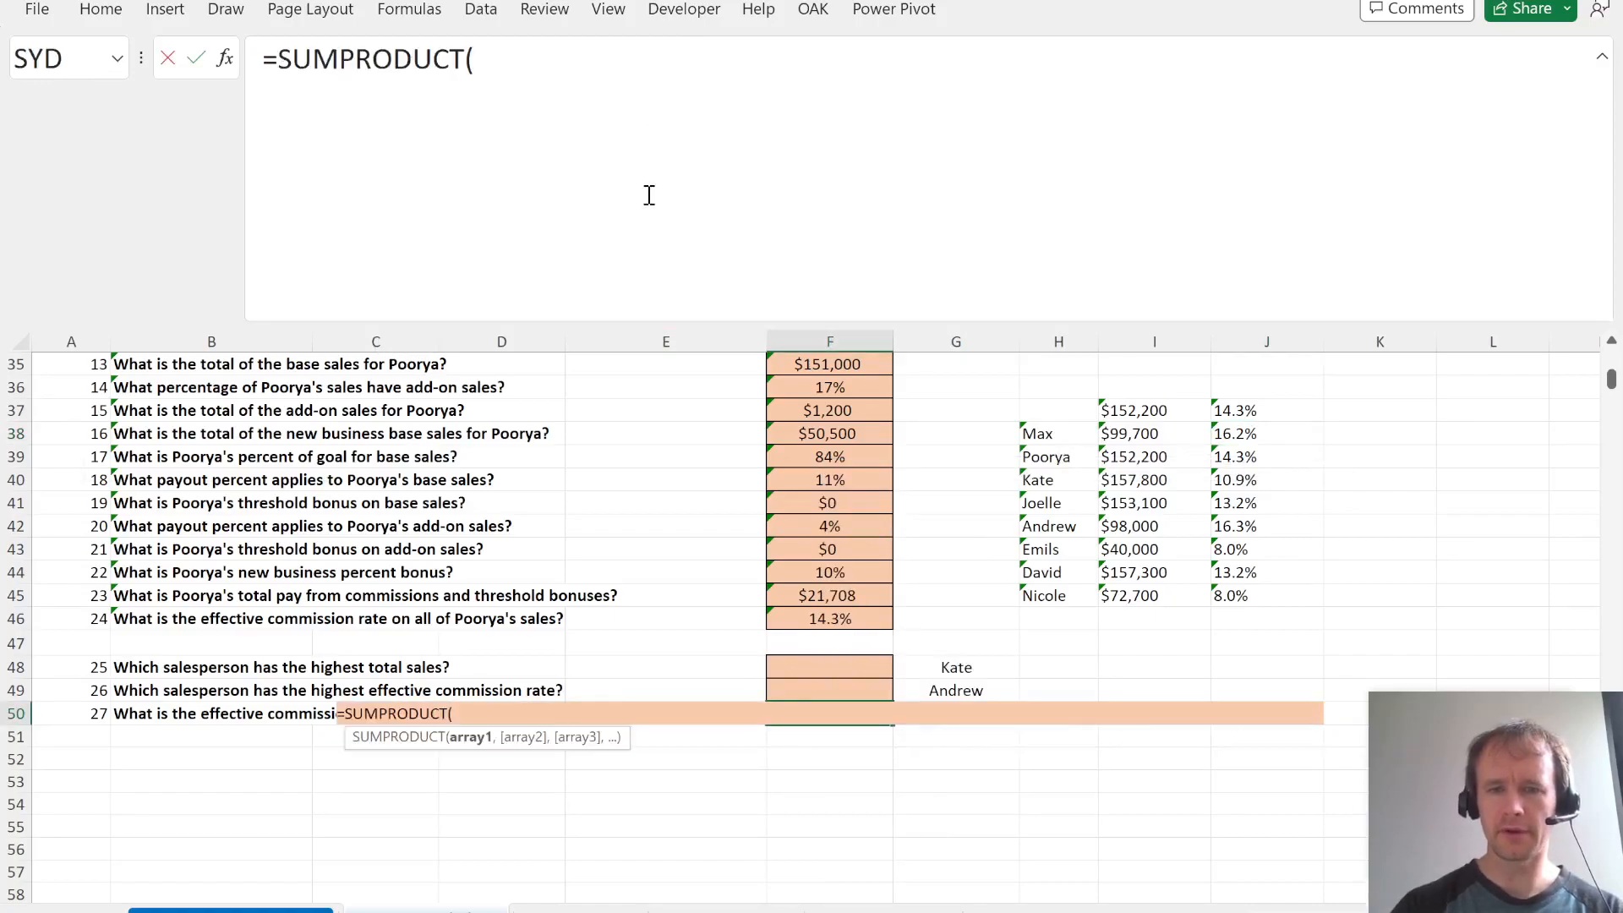
left_click_drag(1121, 437, 1157, 596)
type(",")
left_click_drag(1236, 432, 1243, 596)
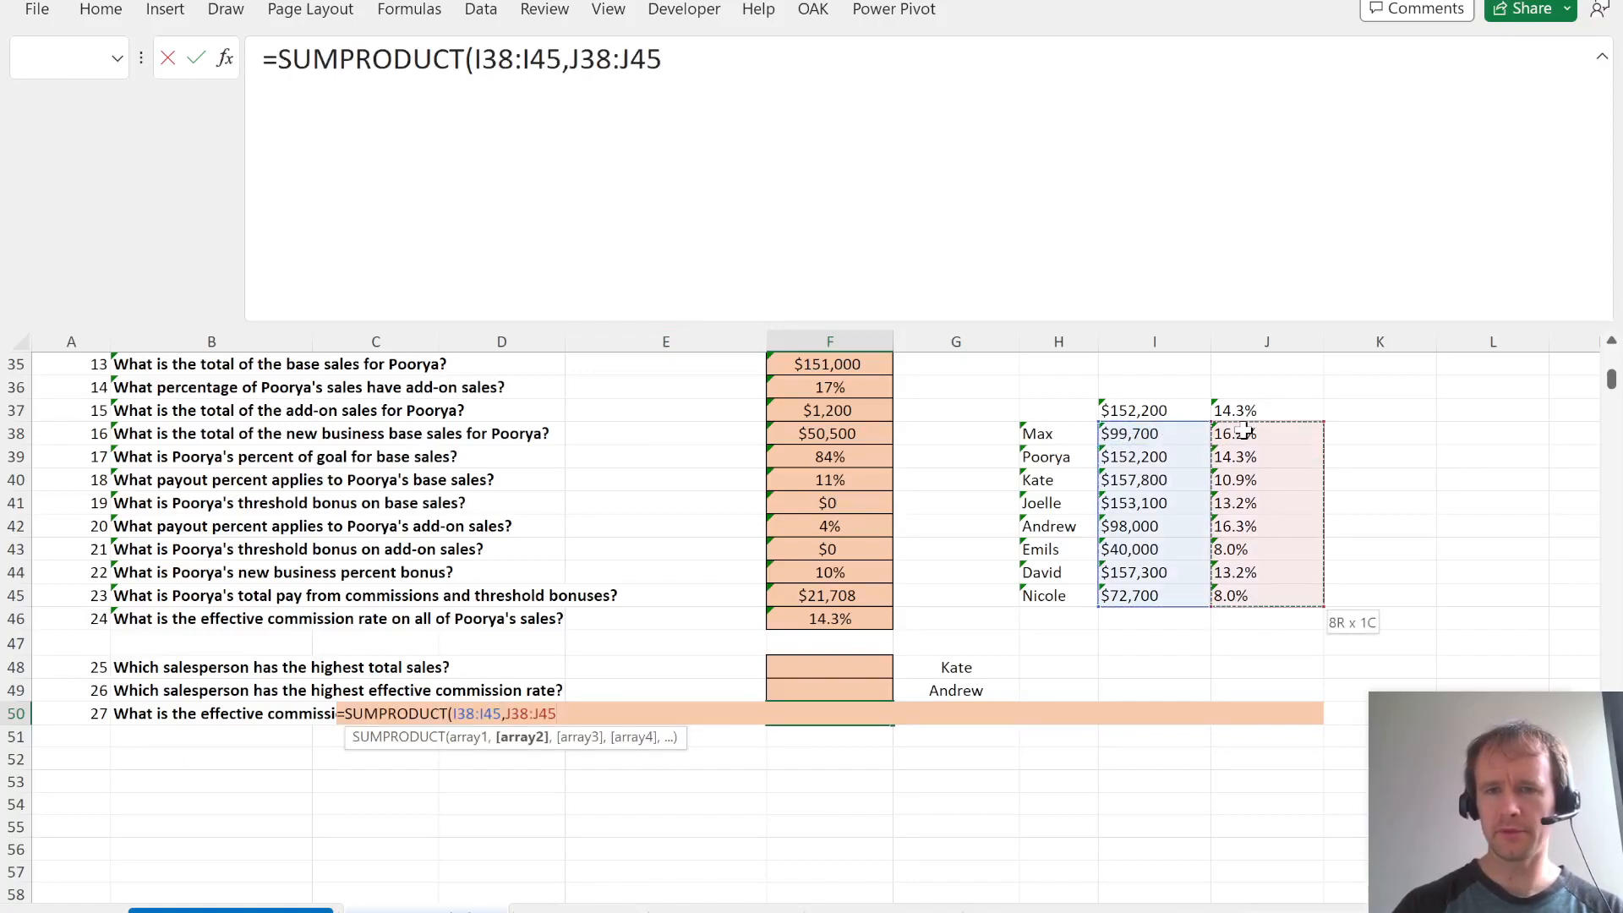
type(")")
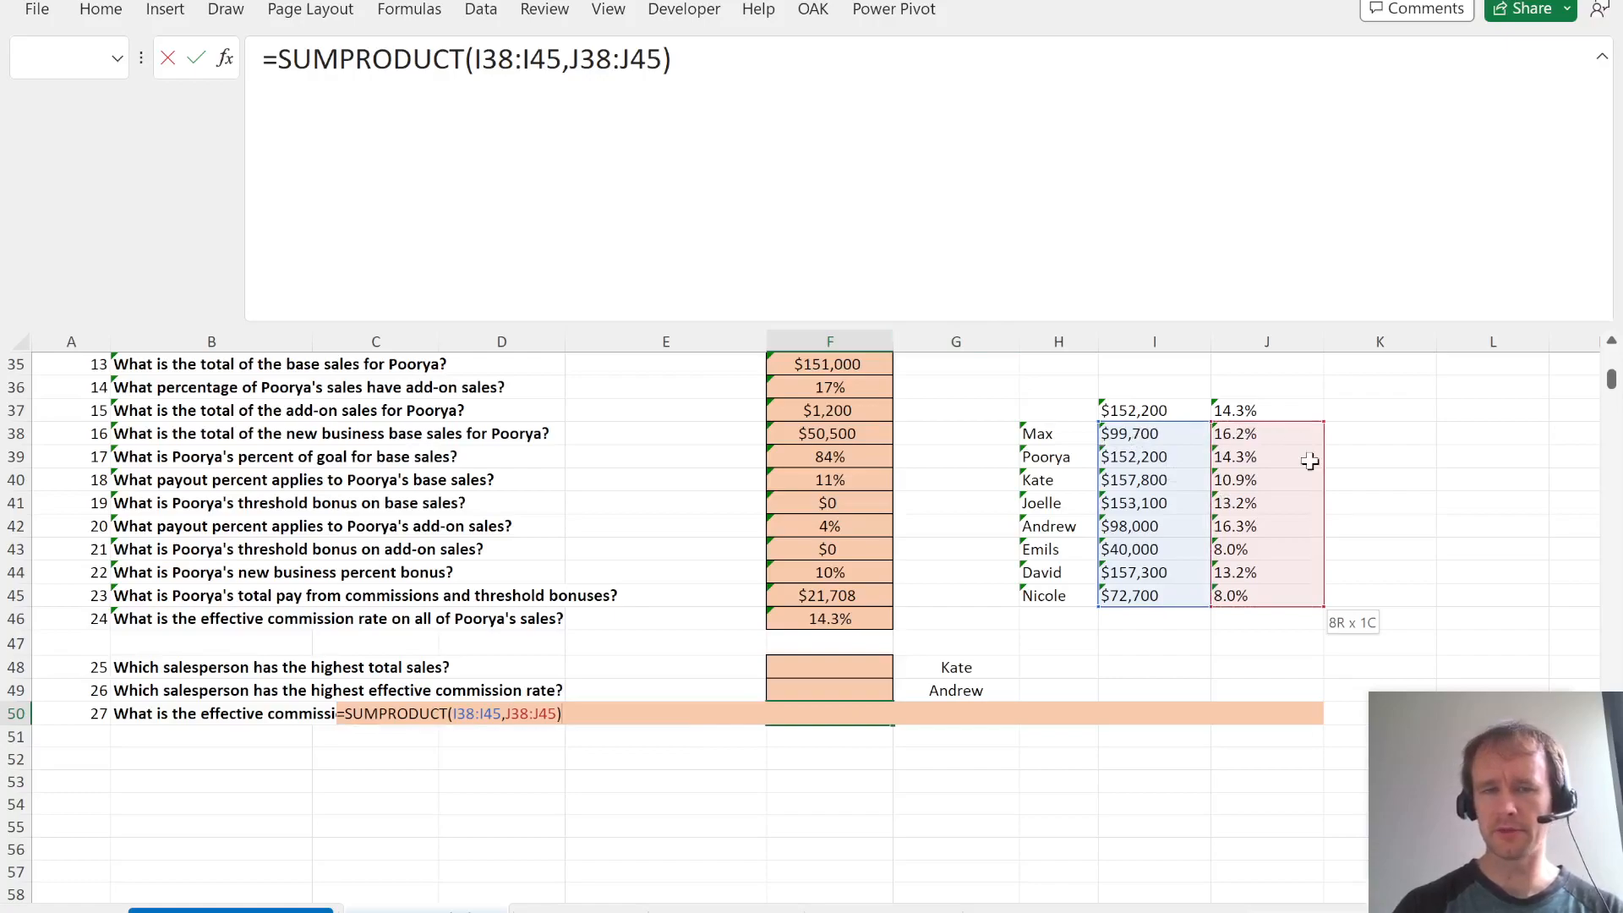
- Divide the F50 SUMPRODUCT by SUM(I38:I45) and enter the formula
type("/")
type("sum")
key("Tab")
left_click(1182, 436)
key("ctrl+shift+Down")
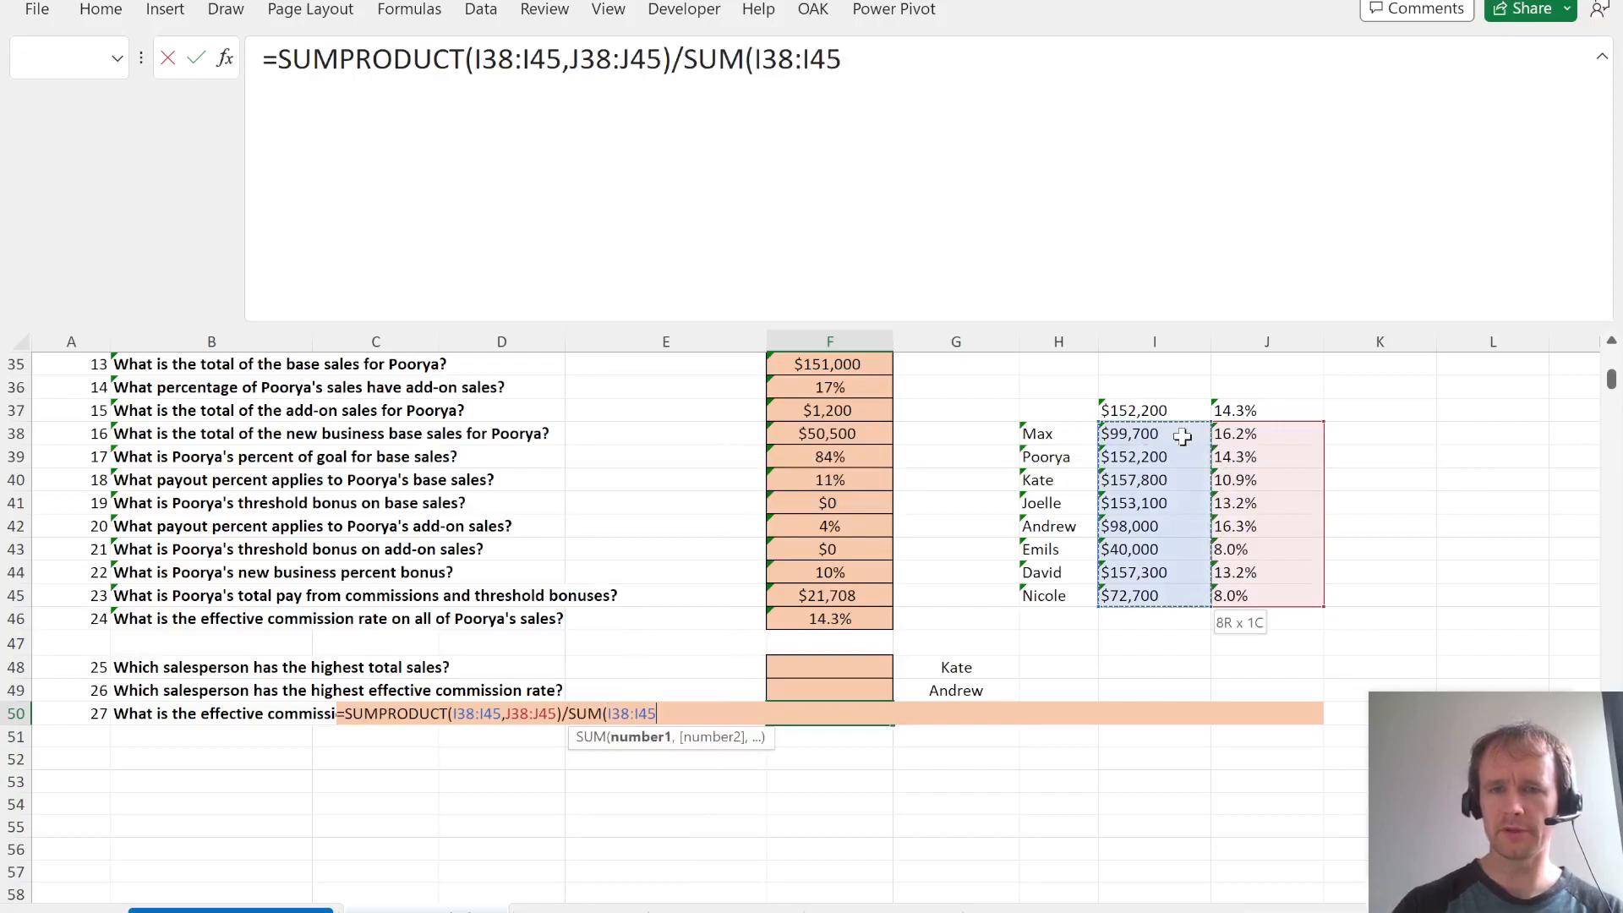
type(")")
key("Return")
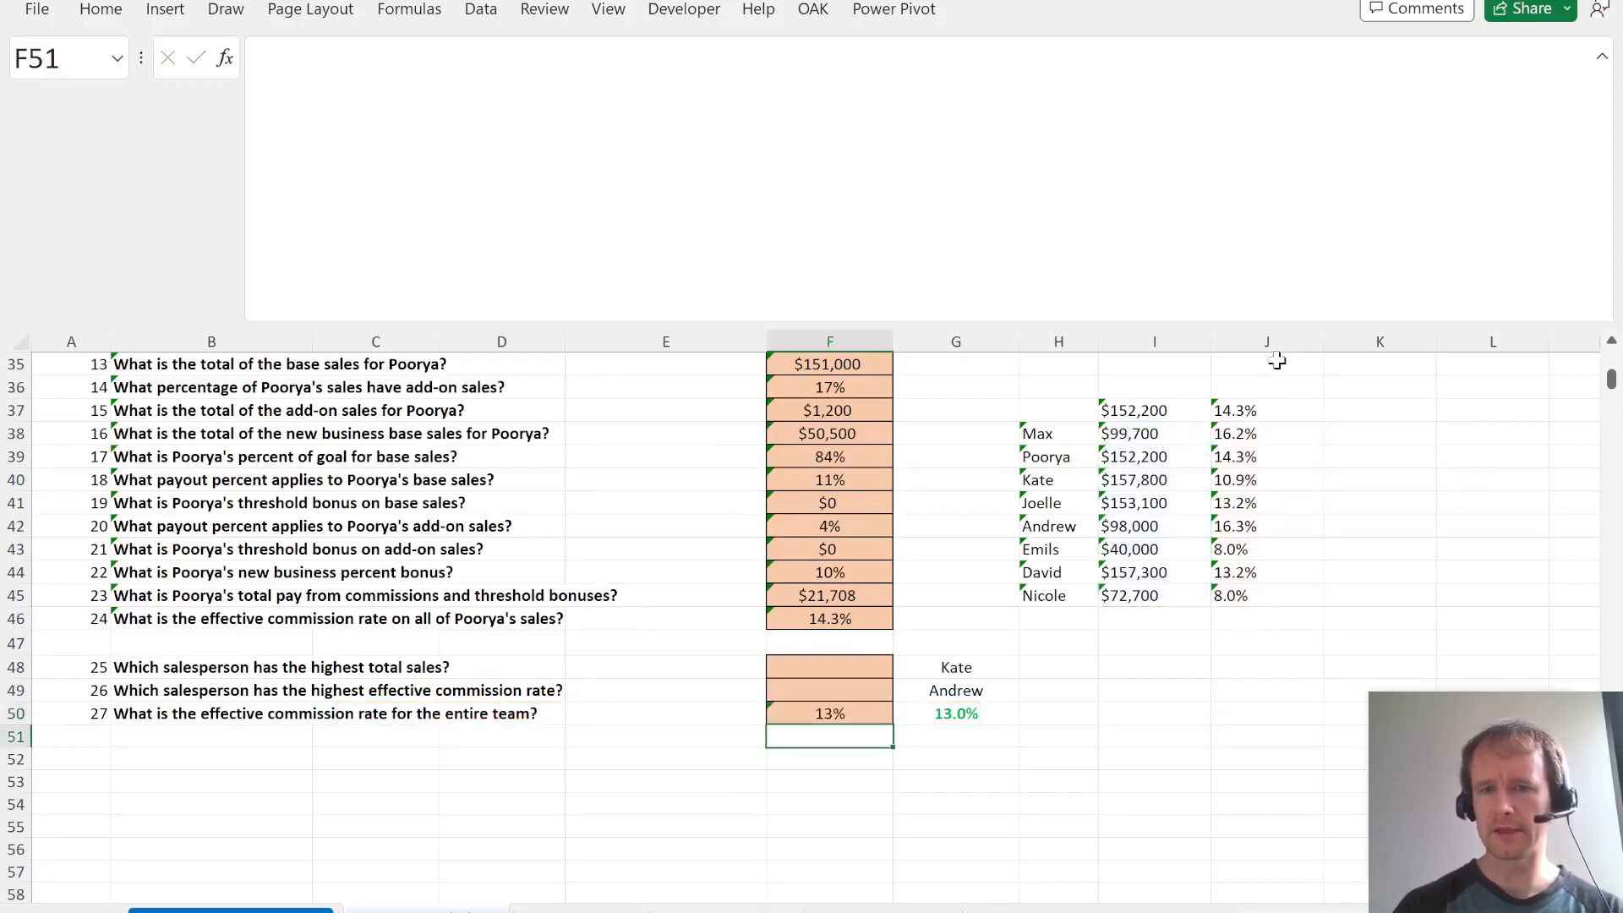
left_click(1238, 411)
key("Down")
key("ctrl+shift+Down")
key("shift+Right")
key("shift+Tab")
key("shift+Right")
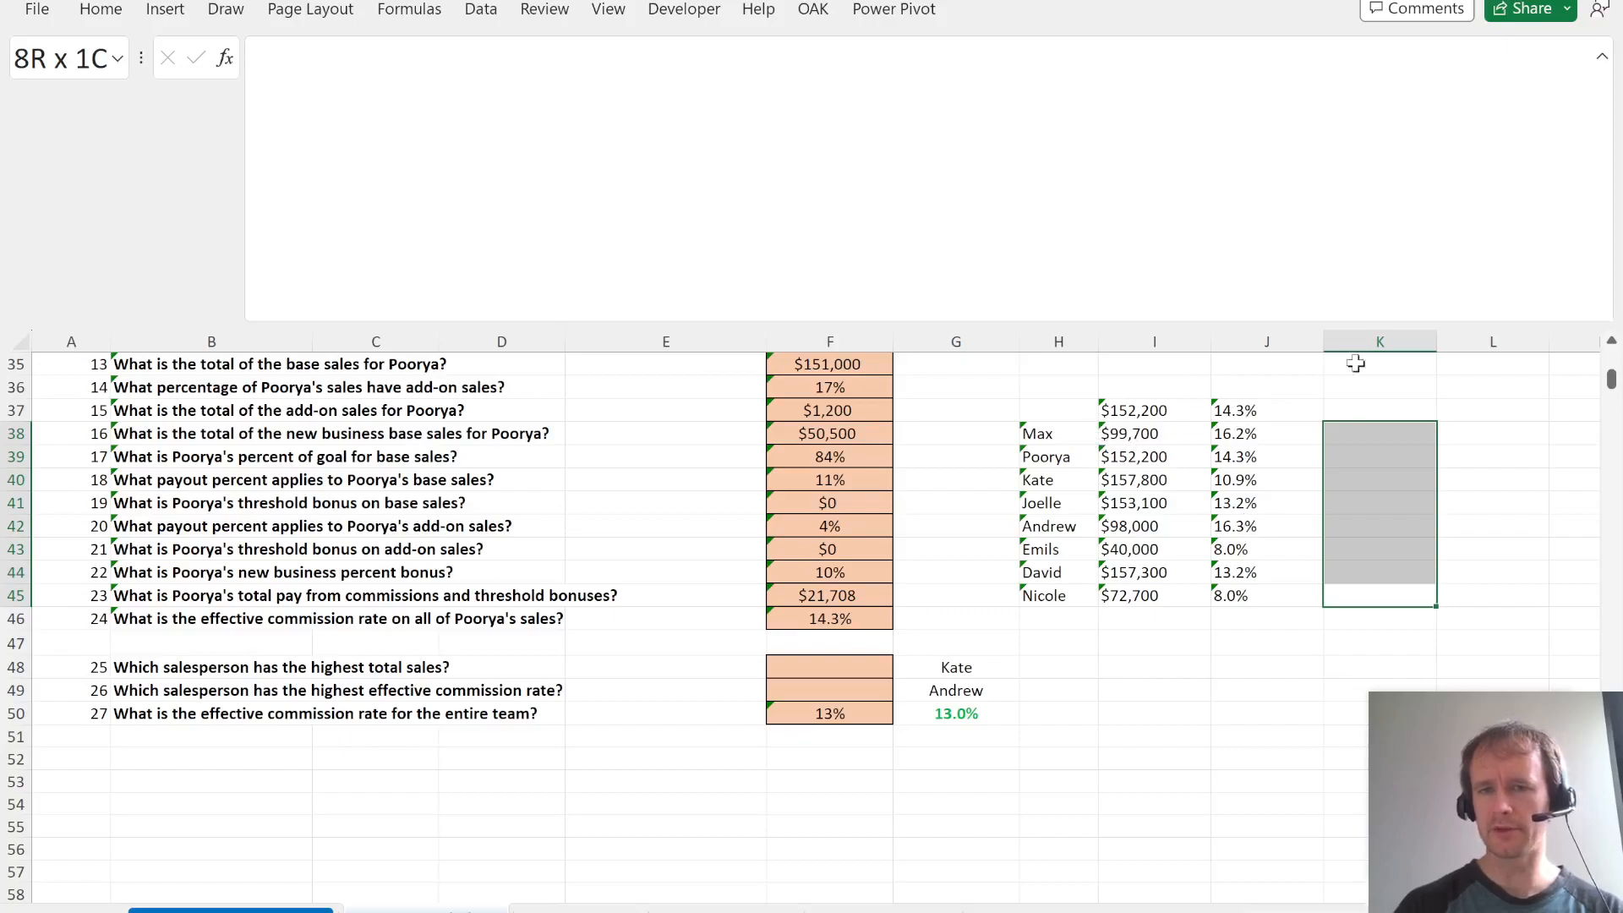
- Start an XLOOKUP in F48 with lookup value 10^7 and the total sales $I$38:$I$45 as lookup array
left_click(830, 688)
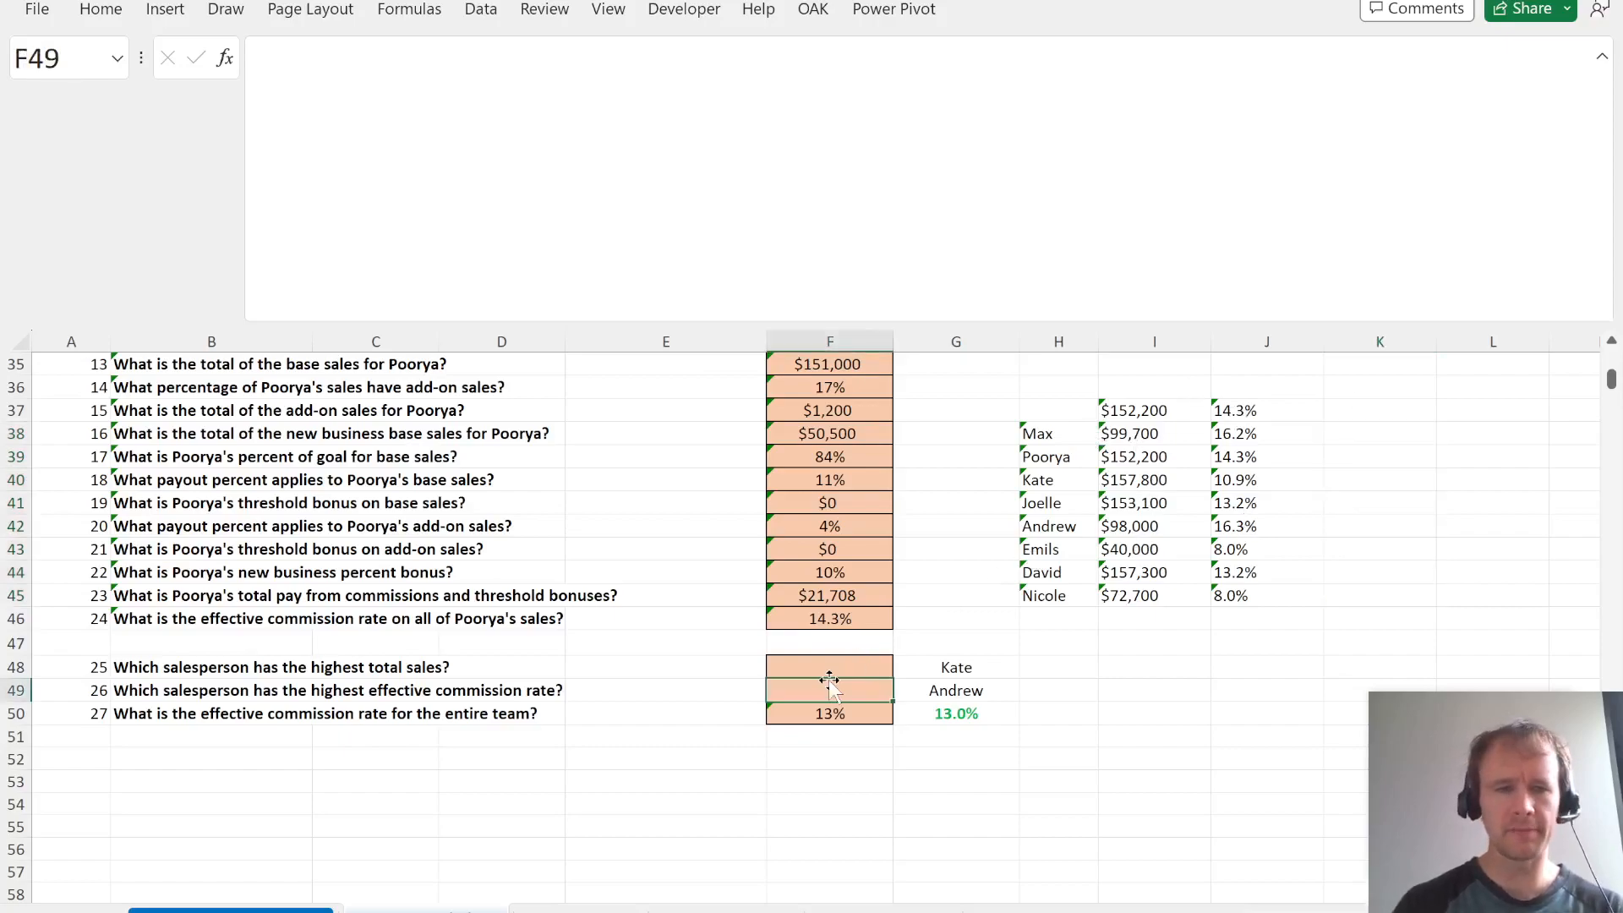
key("Up")
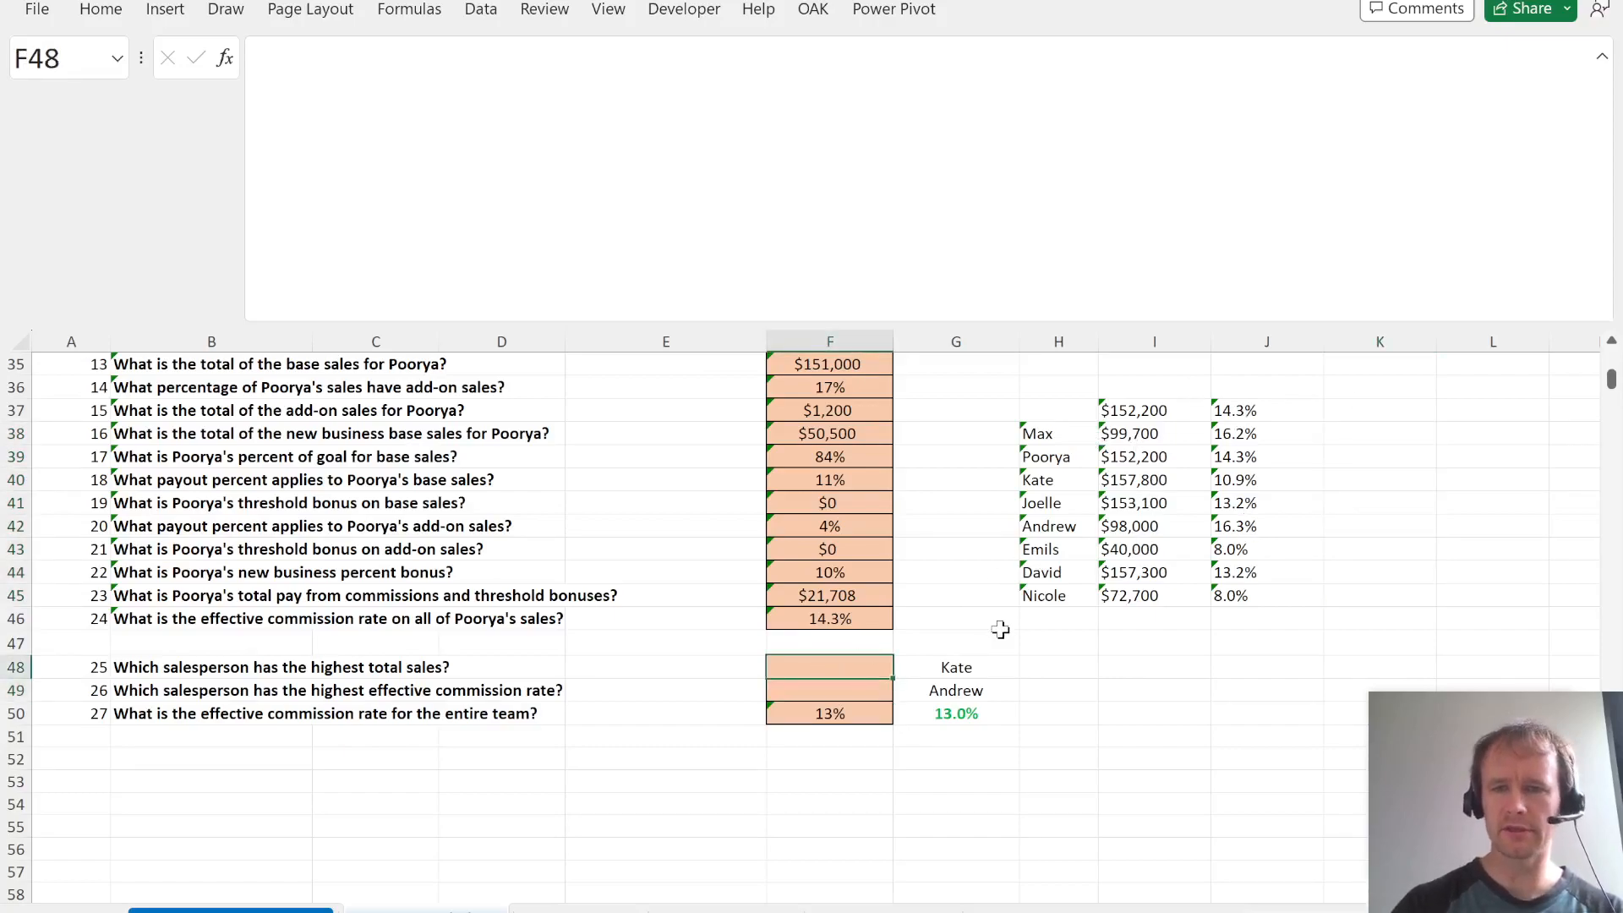
left_click_drag(1128, 434, 1133, 595)
left_click(847, 667)
type("=xl")
key("Tab")
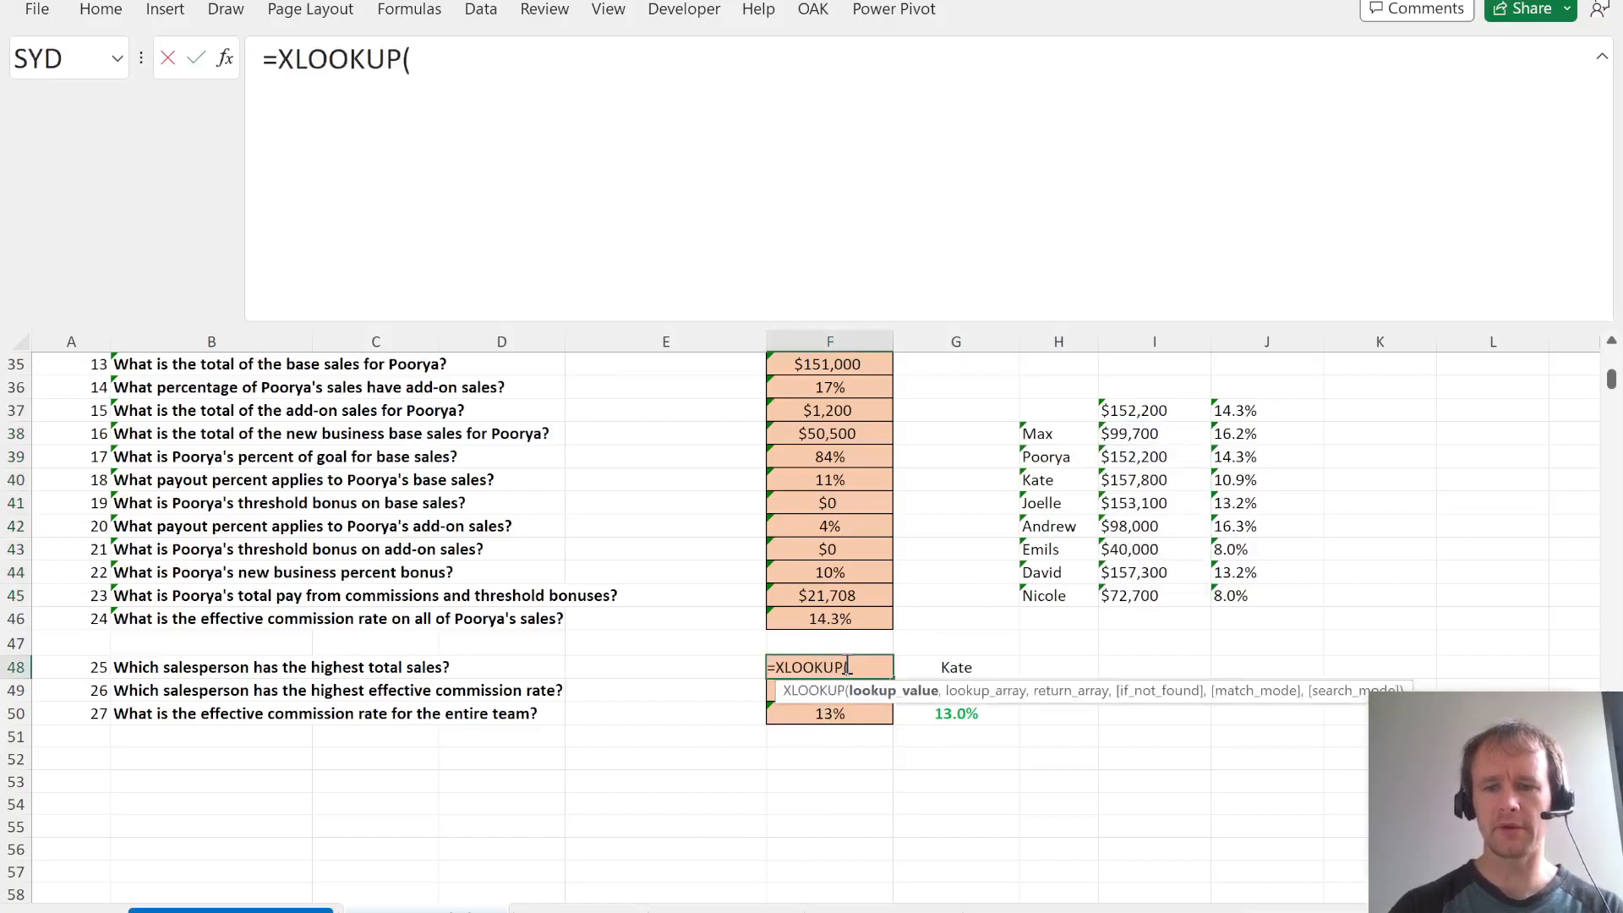
type("10^7,")
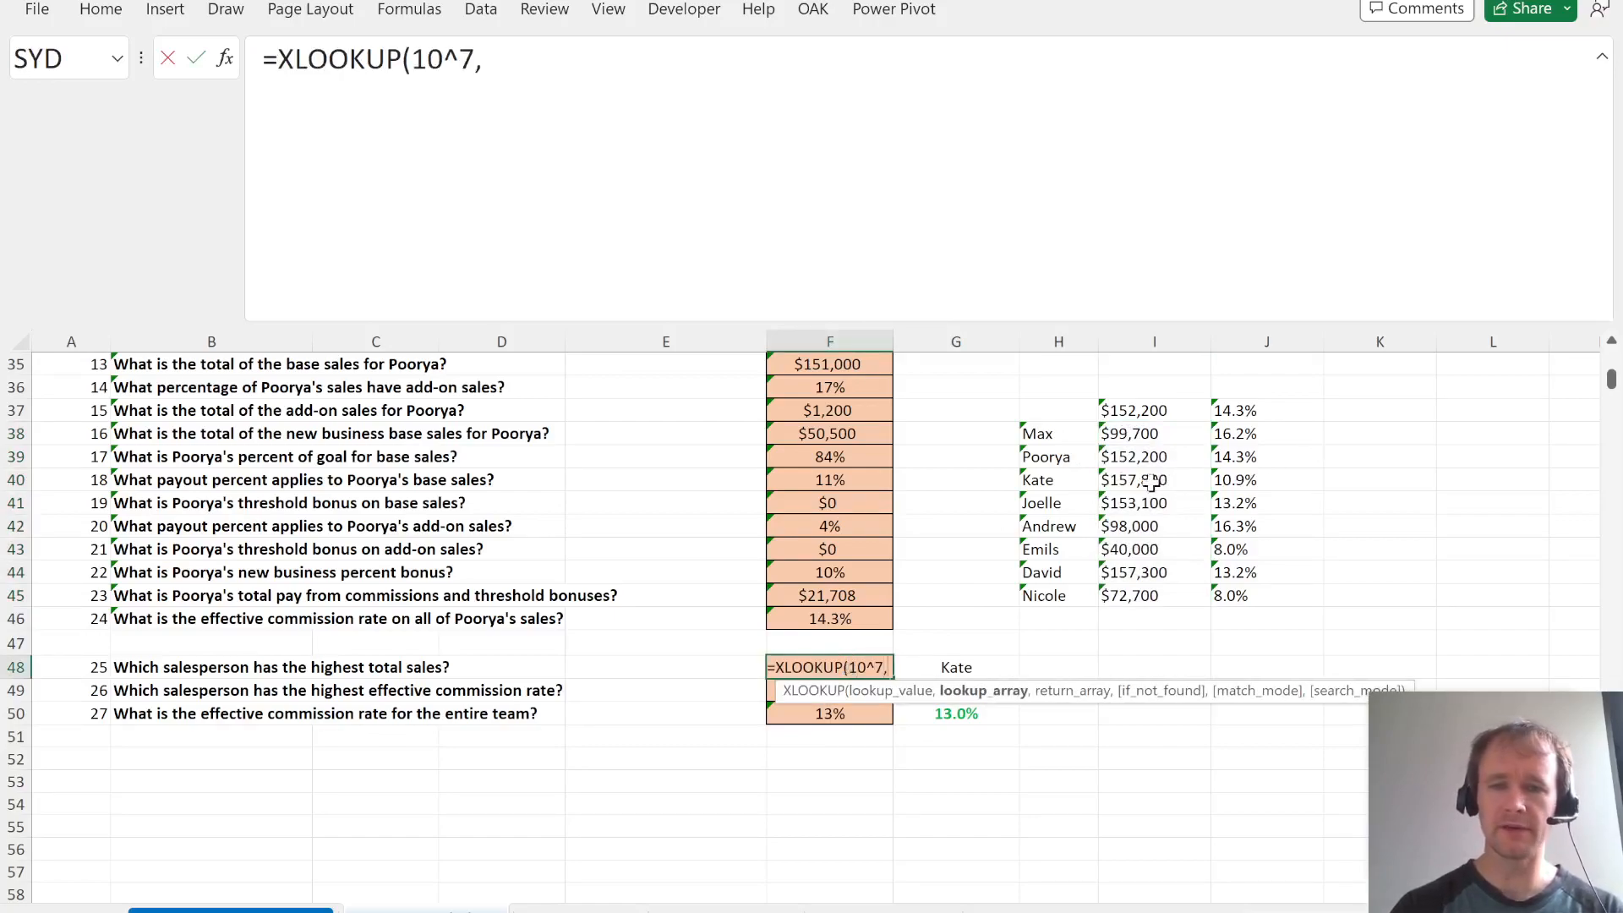
left_click(1121, 436)
key("ctrl+shift+Down")
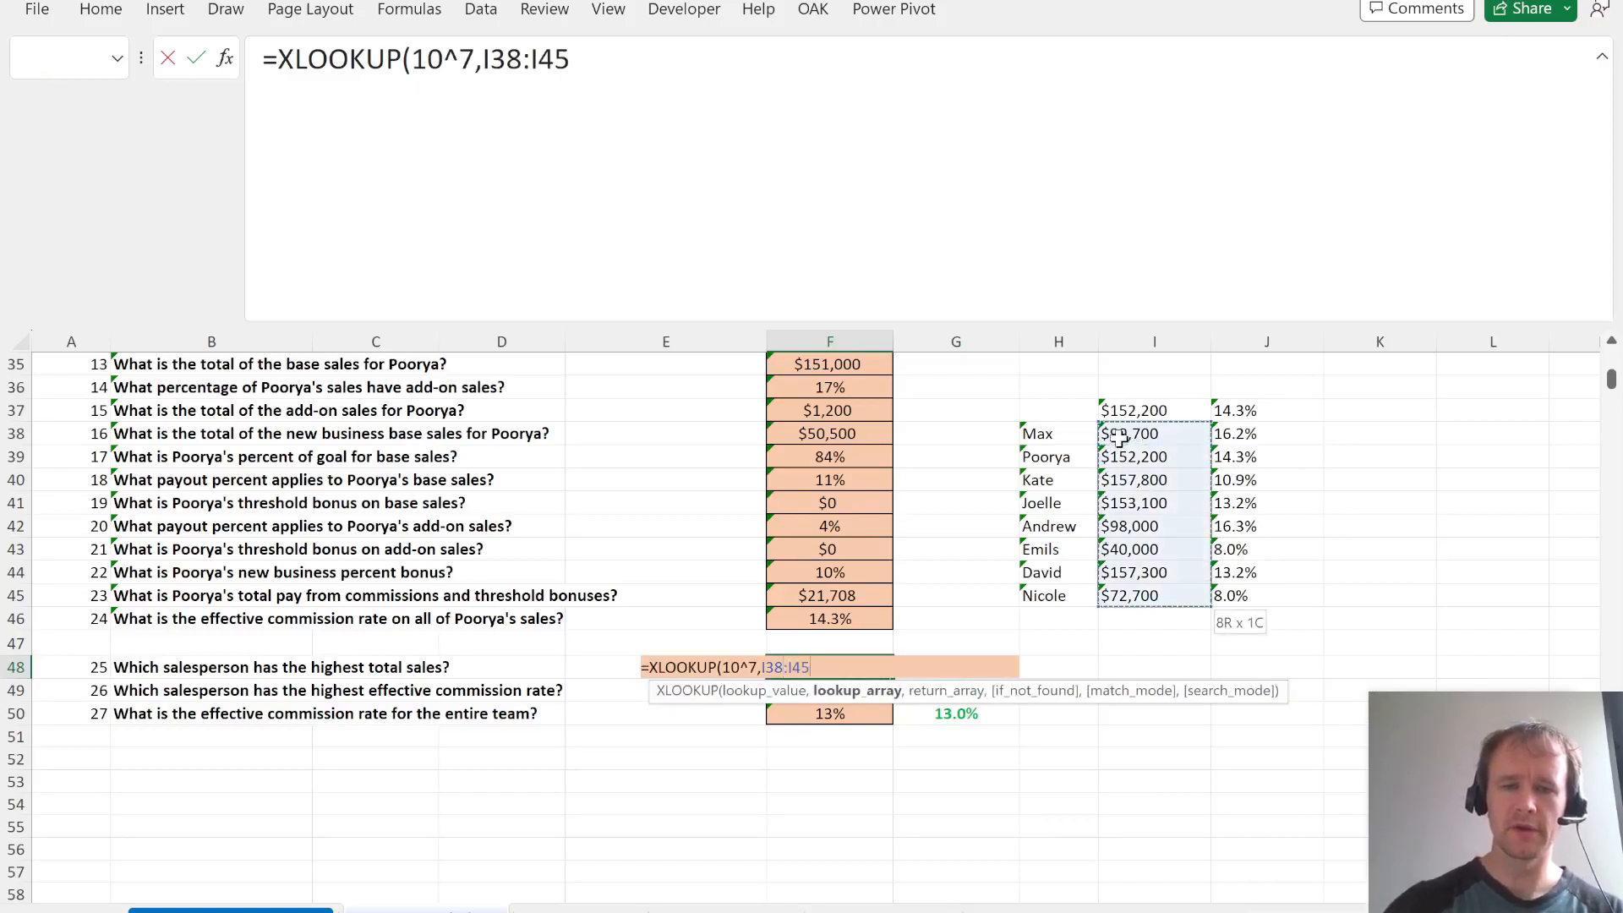
key("F4")
- Complete the F48 XLOOKUP with return array $H$38# and match mode -1, exact match or next smaller item
type(",")
left_click(1121, 435)
key("Left")
key("ctrl+shift+Down")
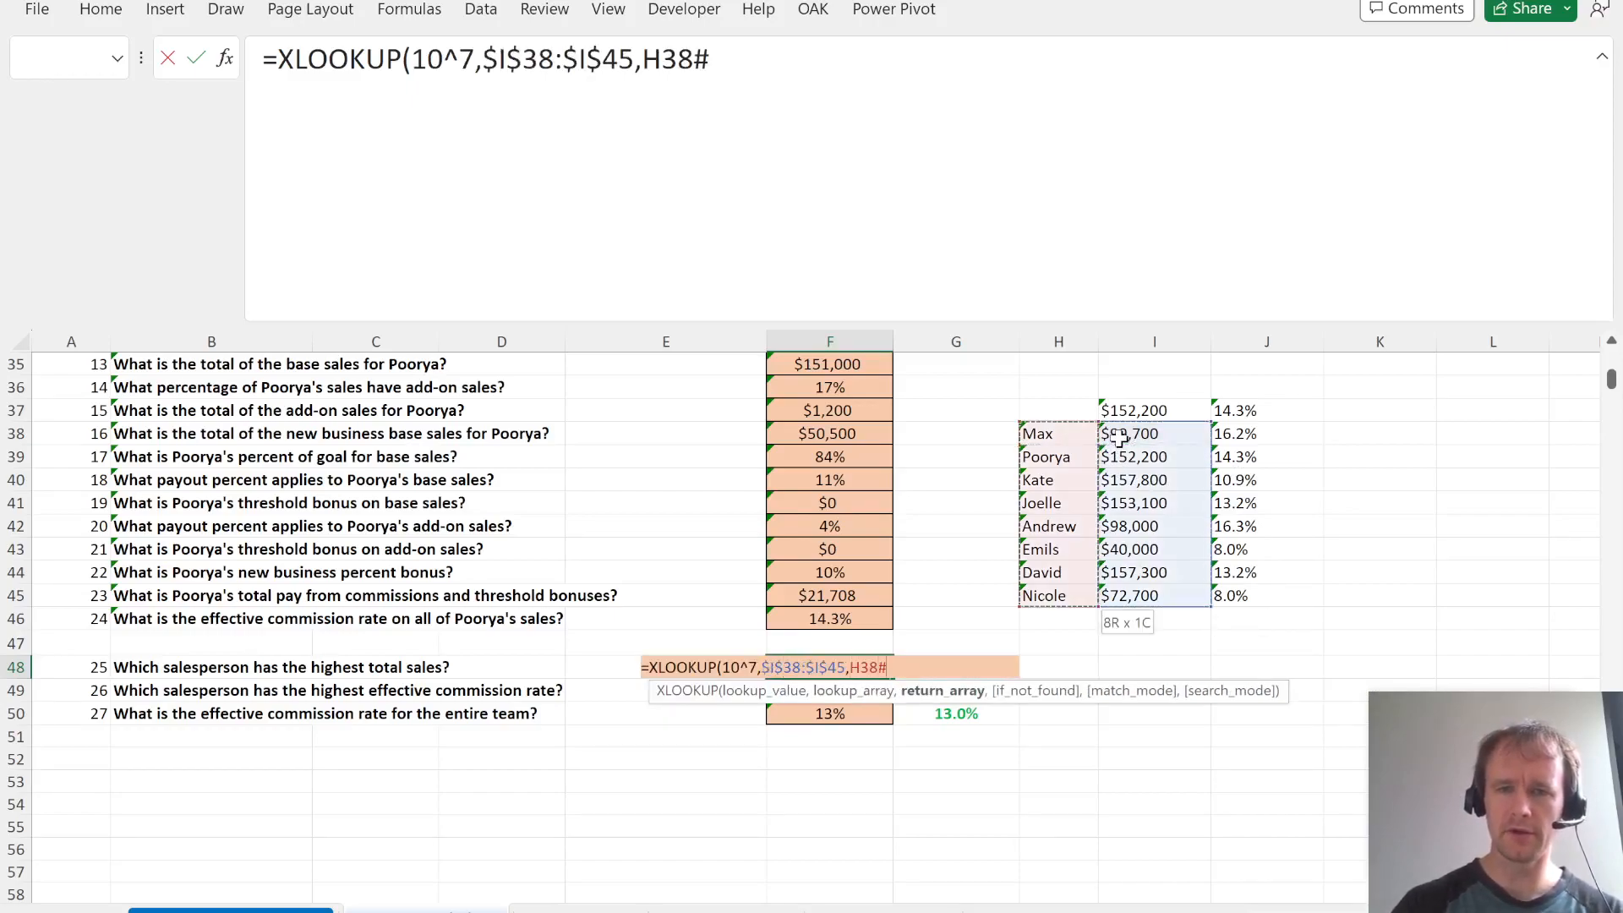
key("F4")
type(",,")
key("Down")
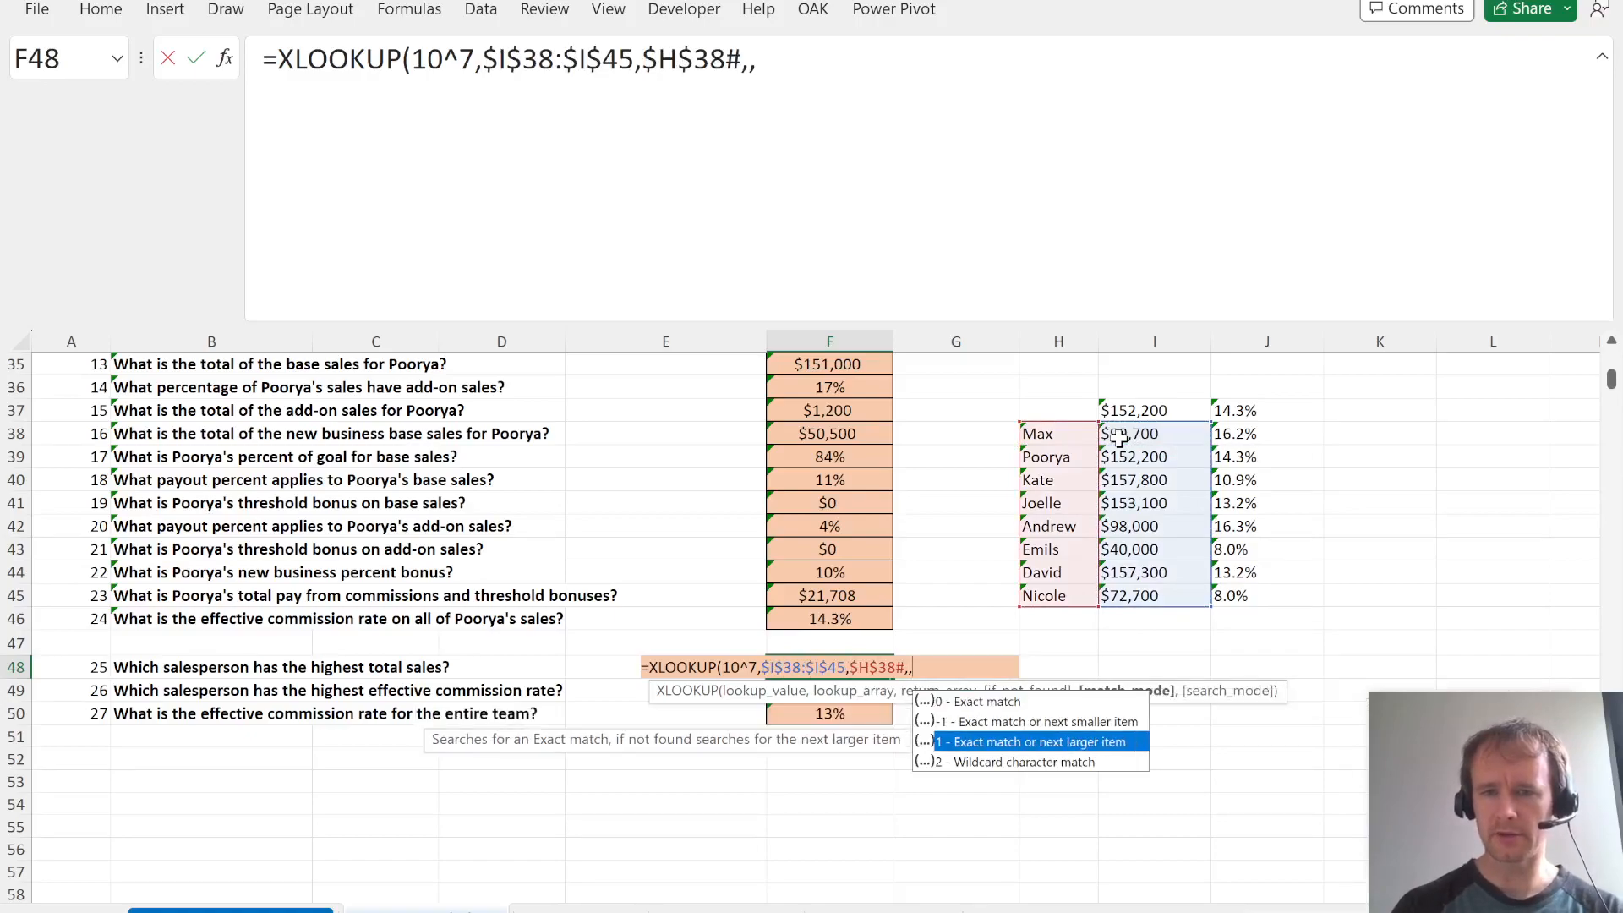
key("Tab")
type(")")
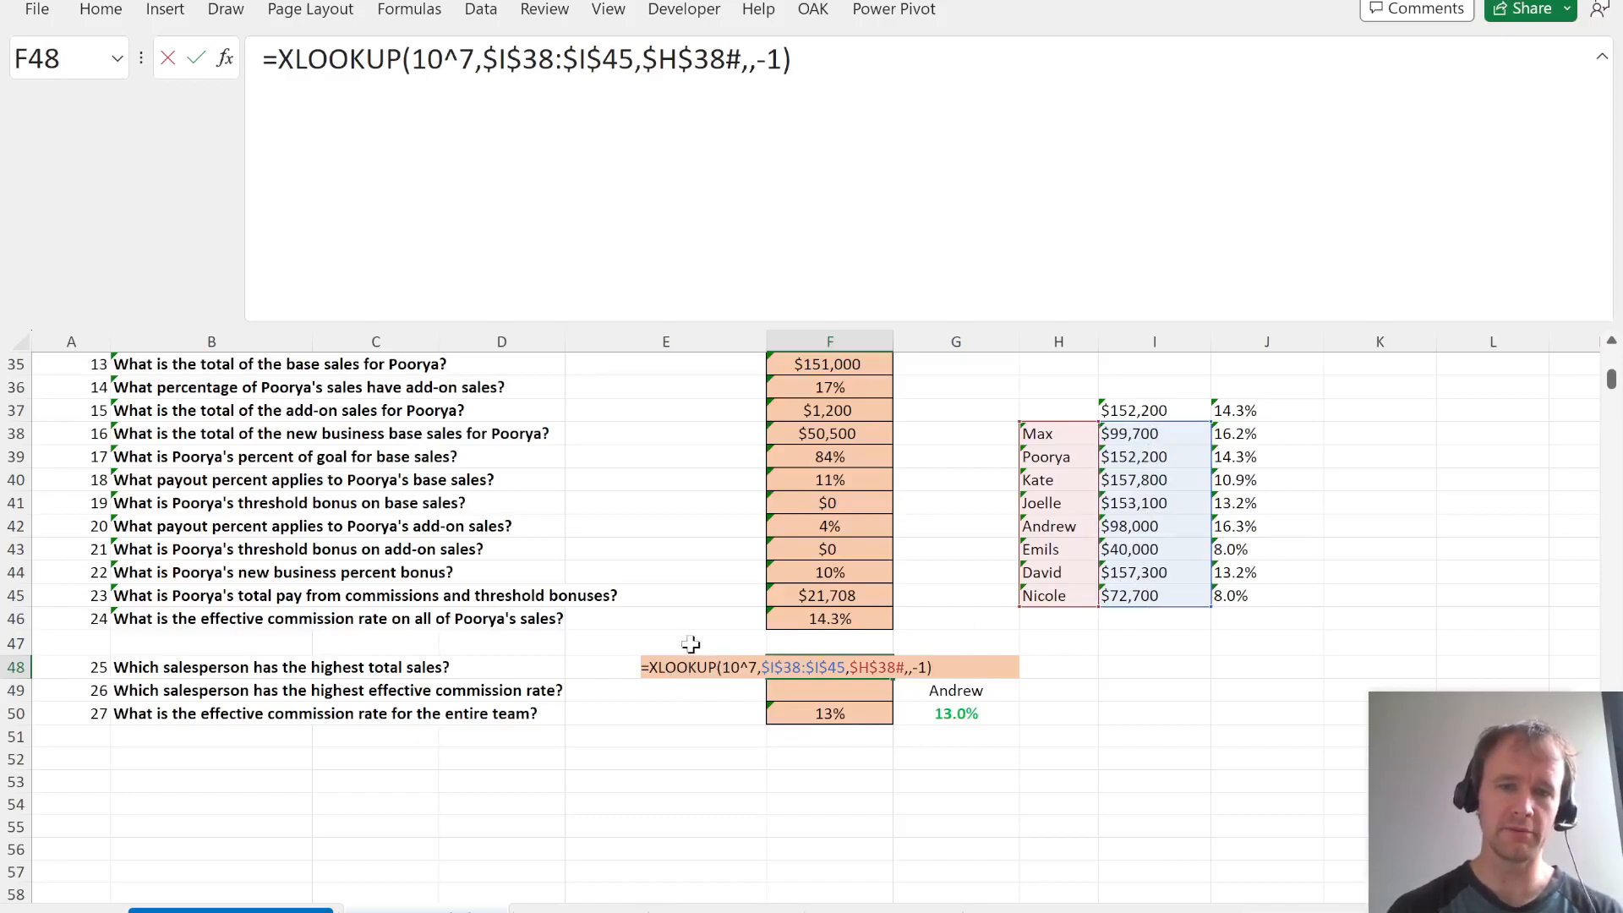
- Change the lookup value in the F48 XLOOKUP to 10^20 and enter the formula
left_click(755, 668)
key("BackSpace")
type("10")
key("BackSpace")
key("BackSpace")
type("20")
key("Return")
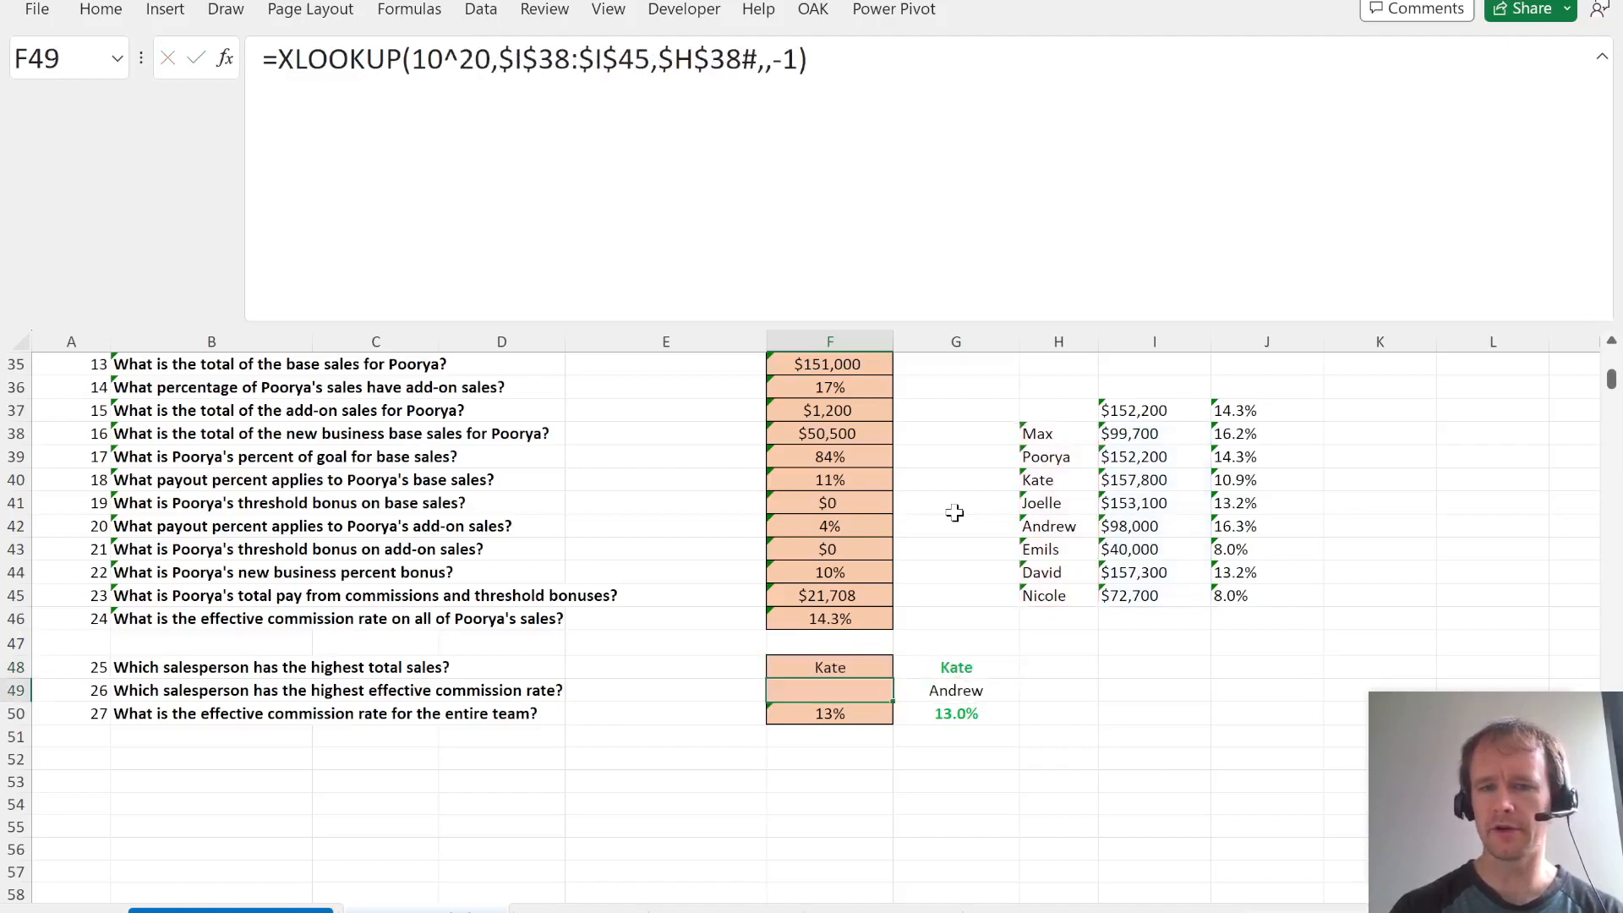
- Start an XLOOKUP in F49 with lookup value 1 and the effective rates $J$38:$J$45 as lookup array
key("Up")
key("Down")
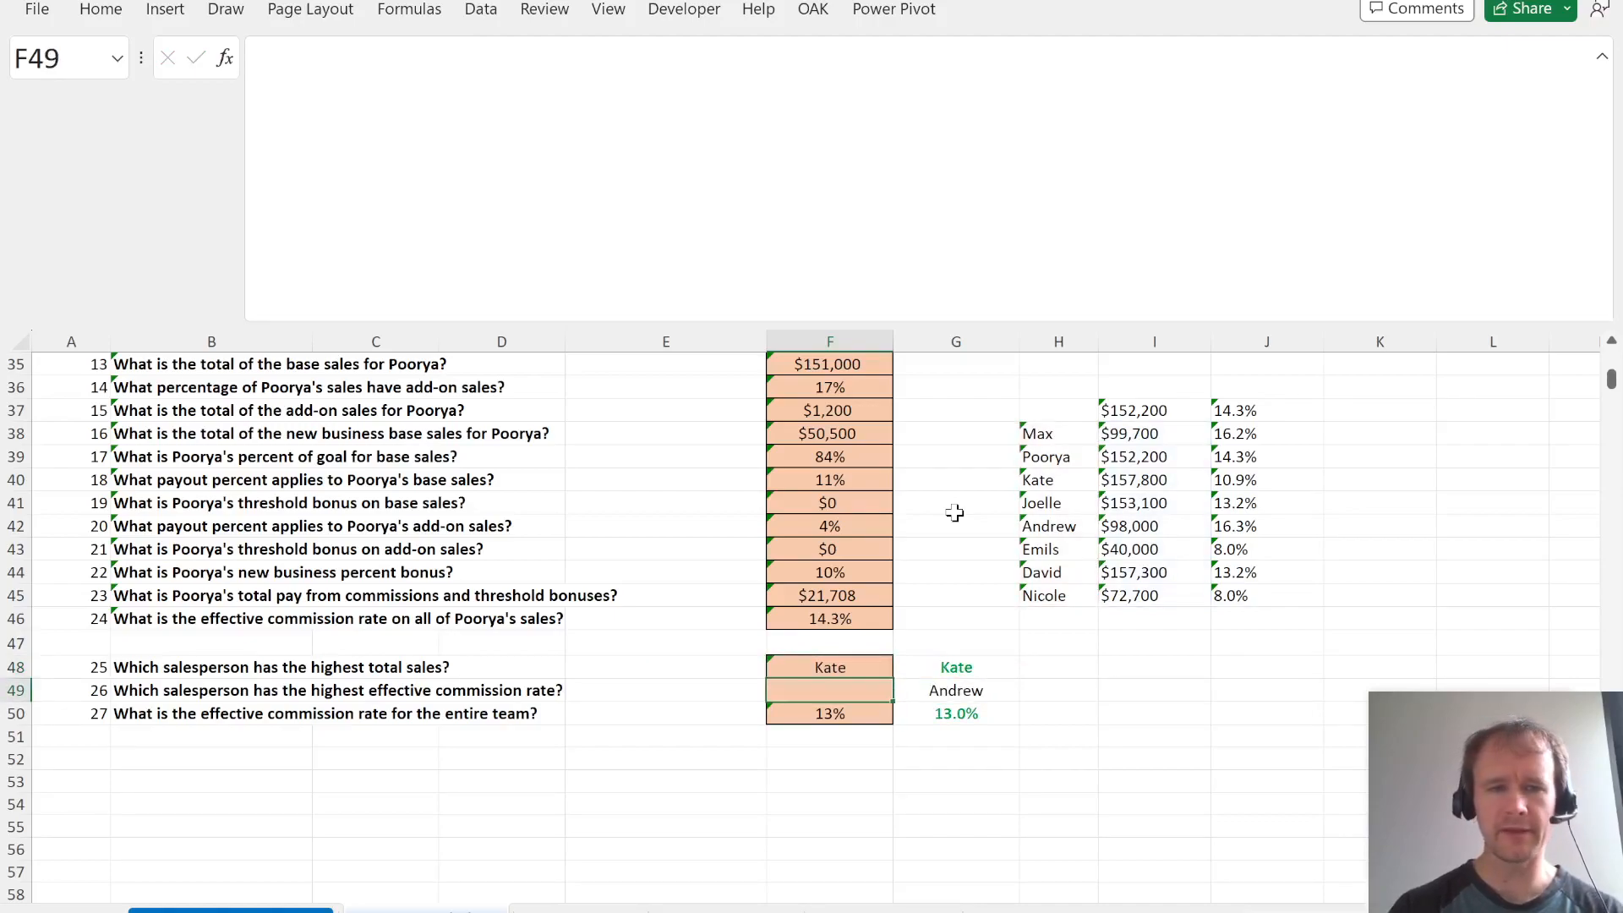
type("=xl")
key("Tab")
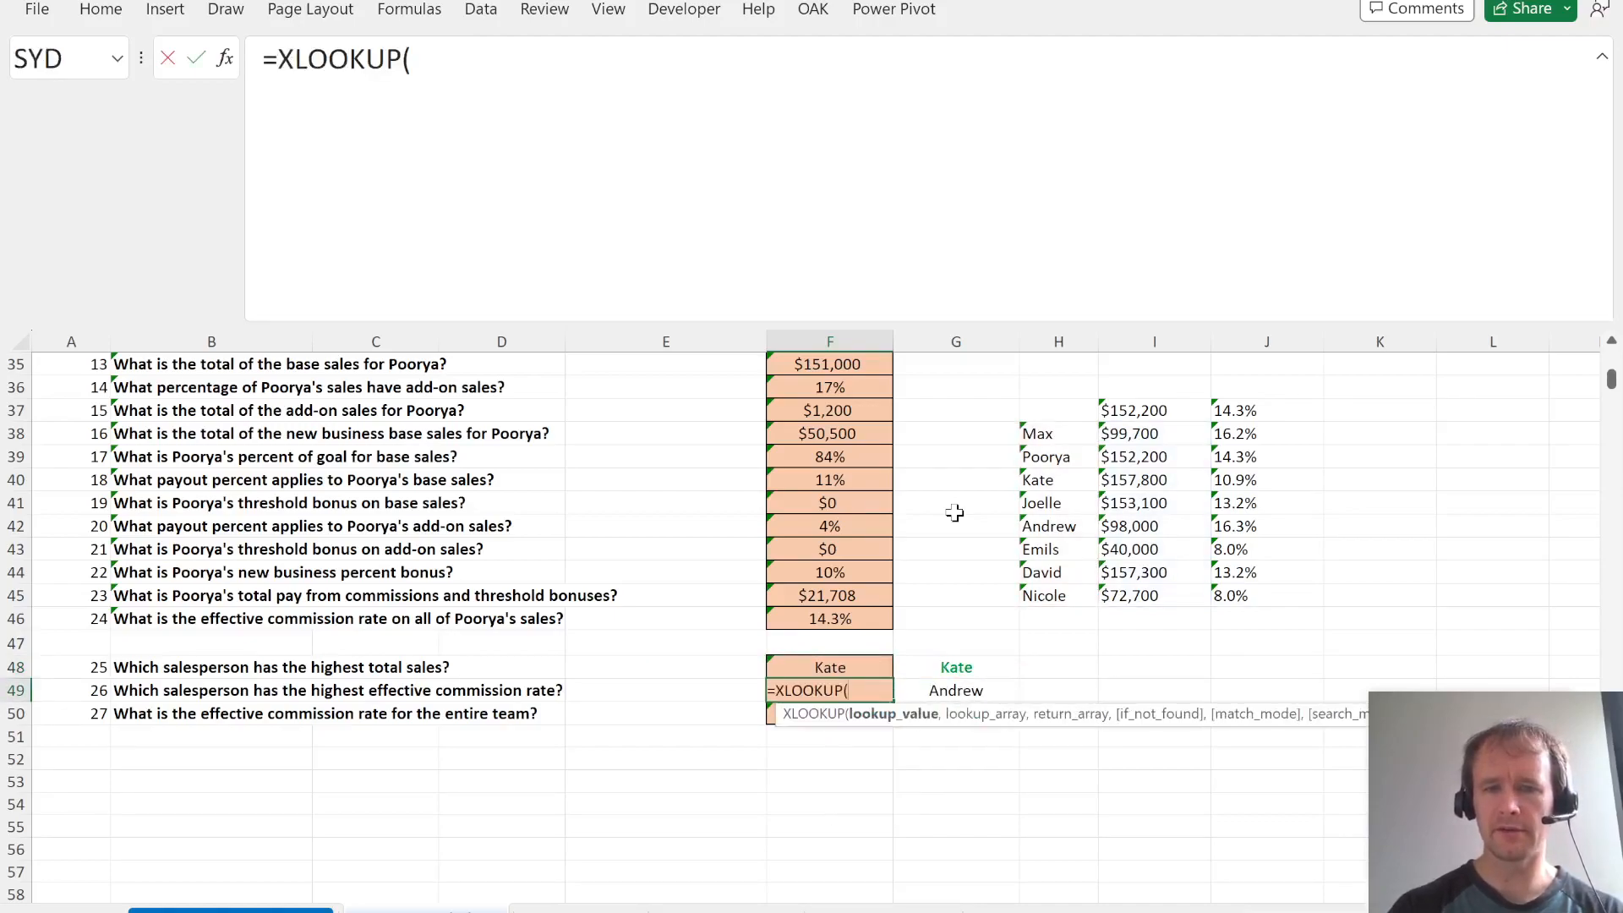
type("1")
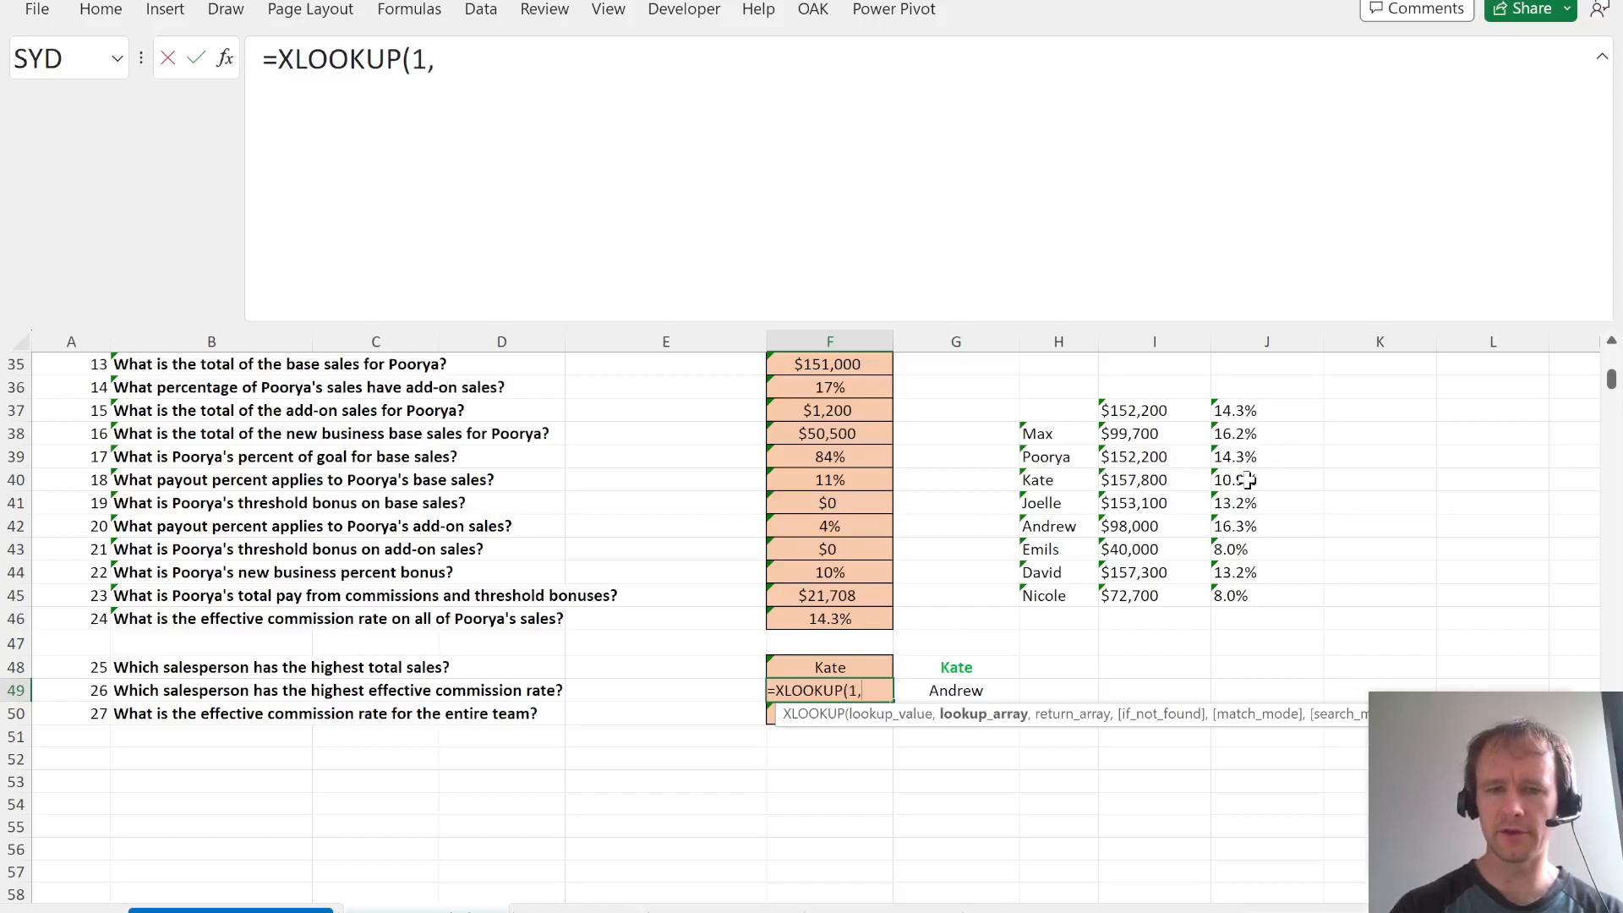
type(",")
left_click(1238, 433)
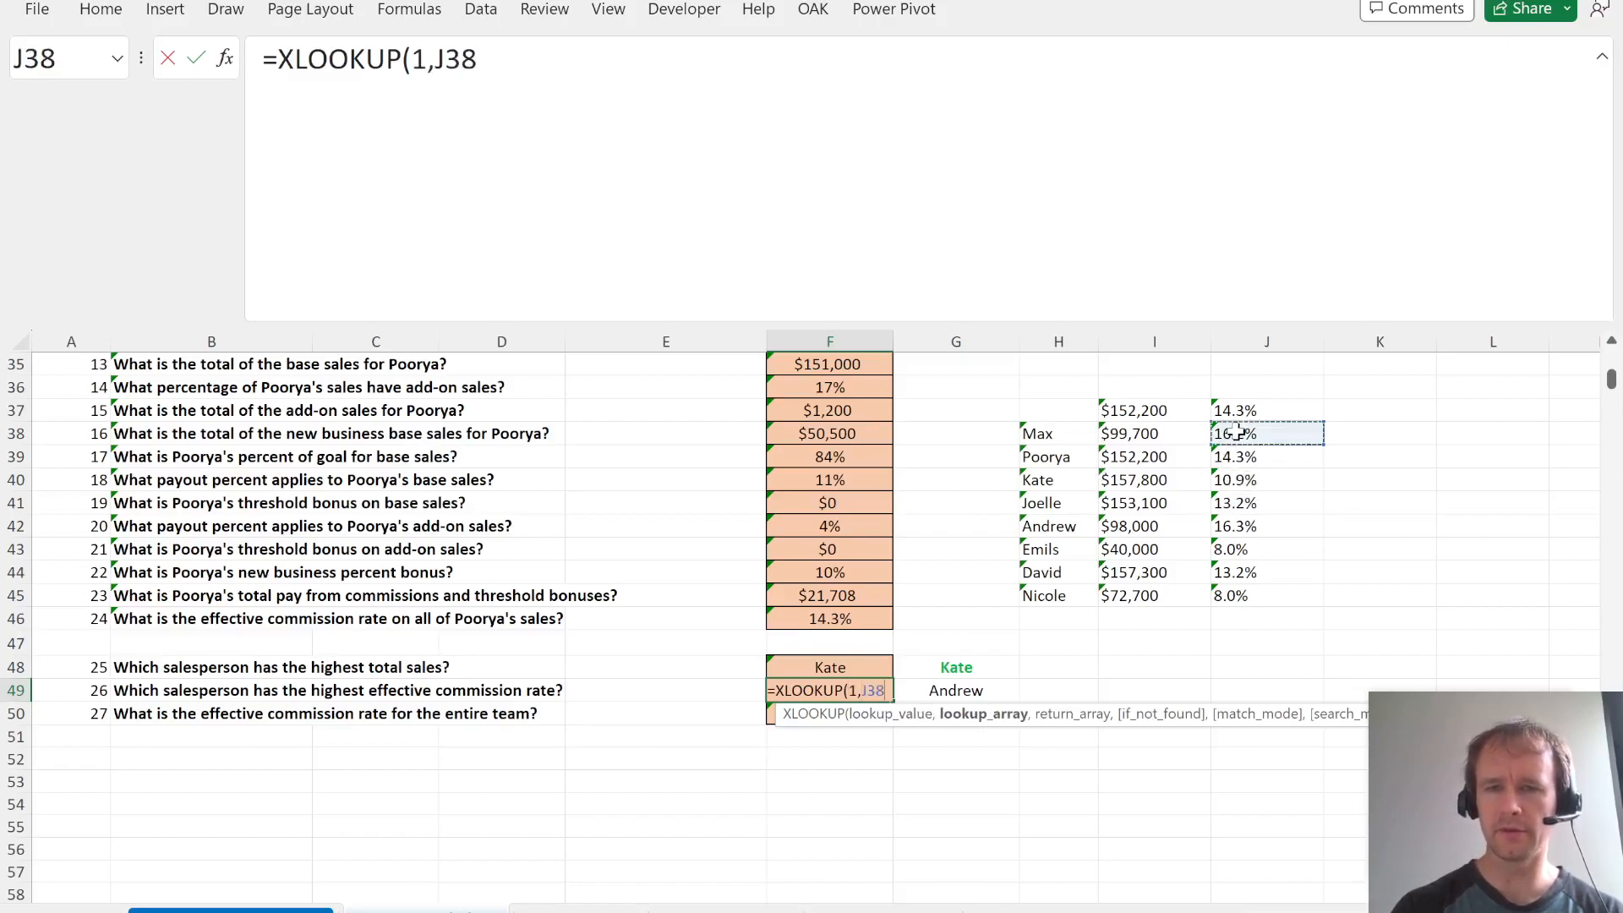
key("ctrl+shift+Down")
type(",")
key("BackSpace")
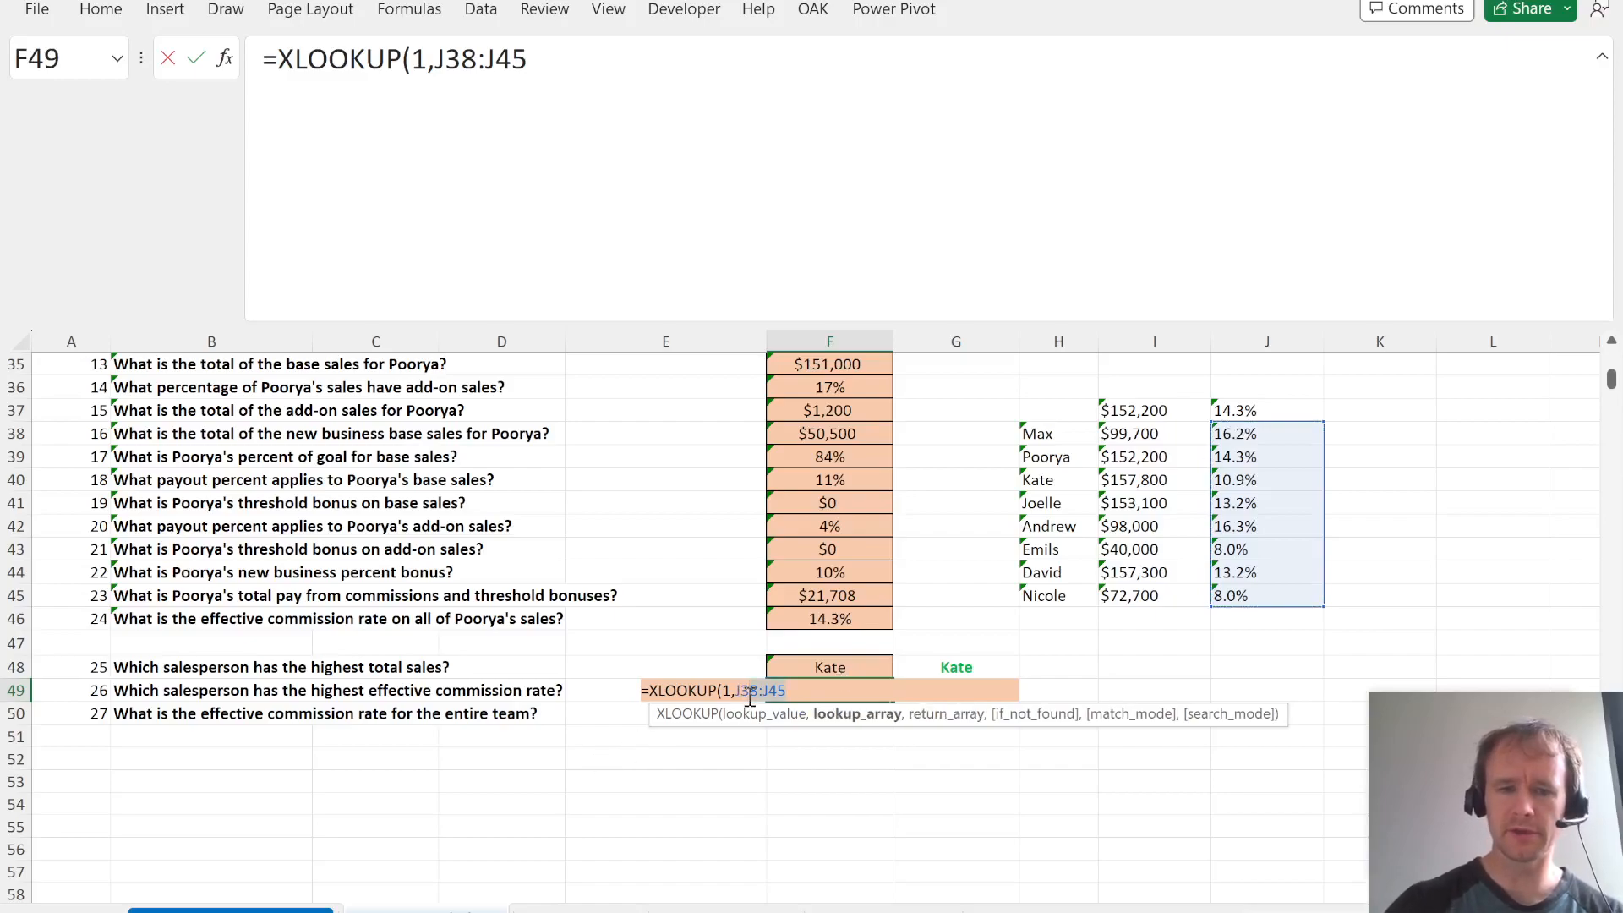
key("F4")
- Add return array $H$38# to the F49 XLOOKUP, raise its lookup value to 10 and enter the formula
left_click(857, 689)
type(",")
left_click(1052, 435)
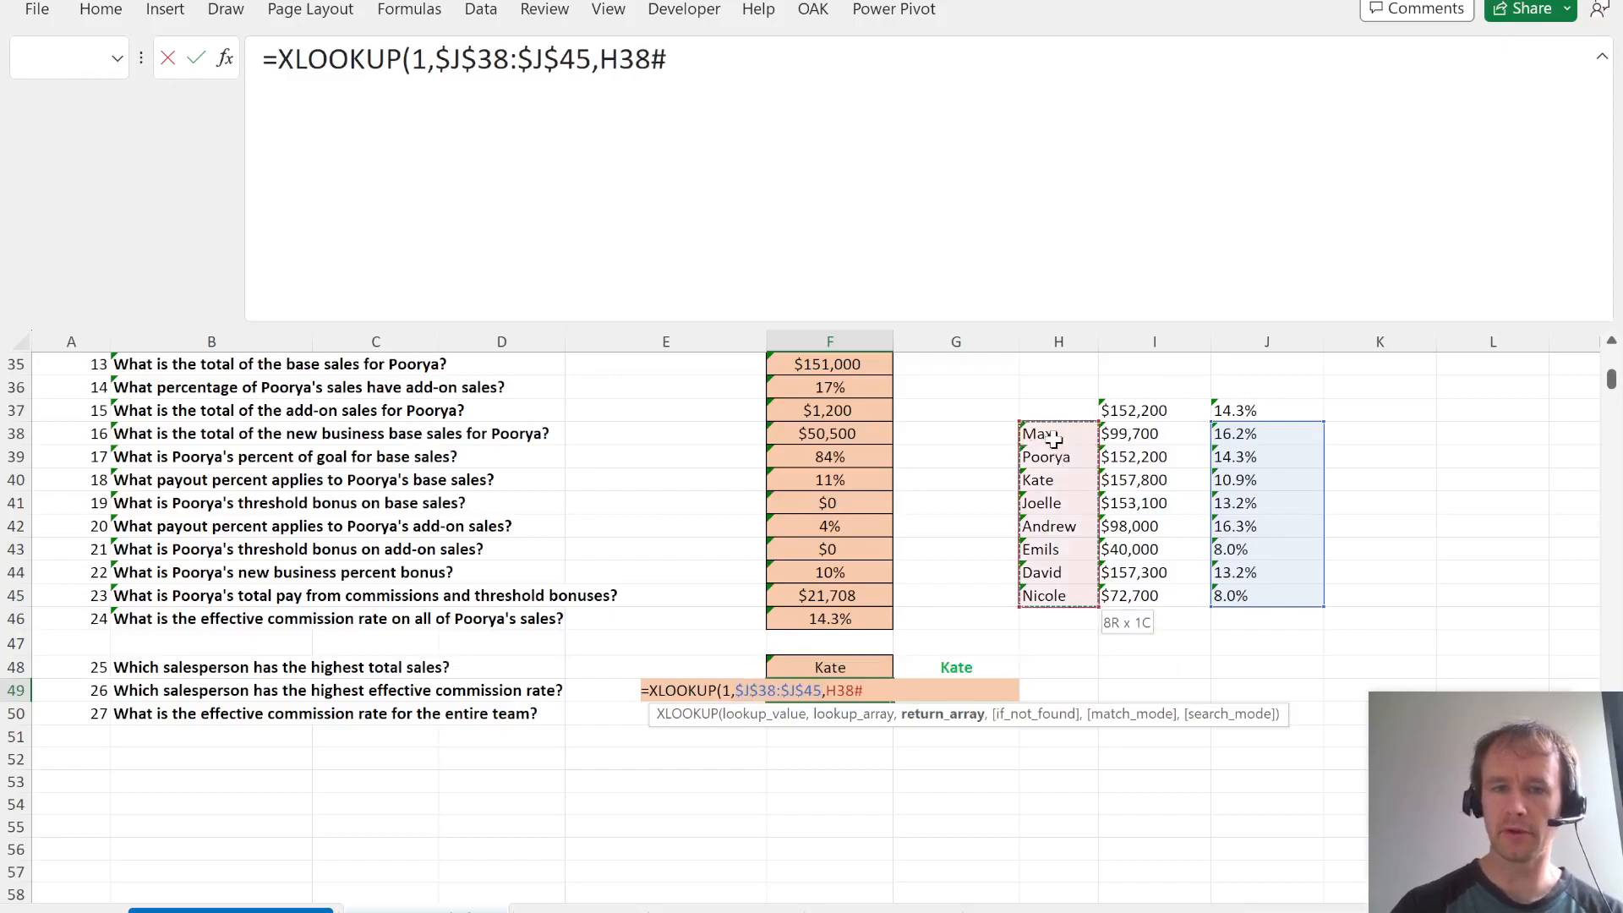
key("F4")
type(")")
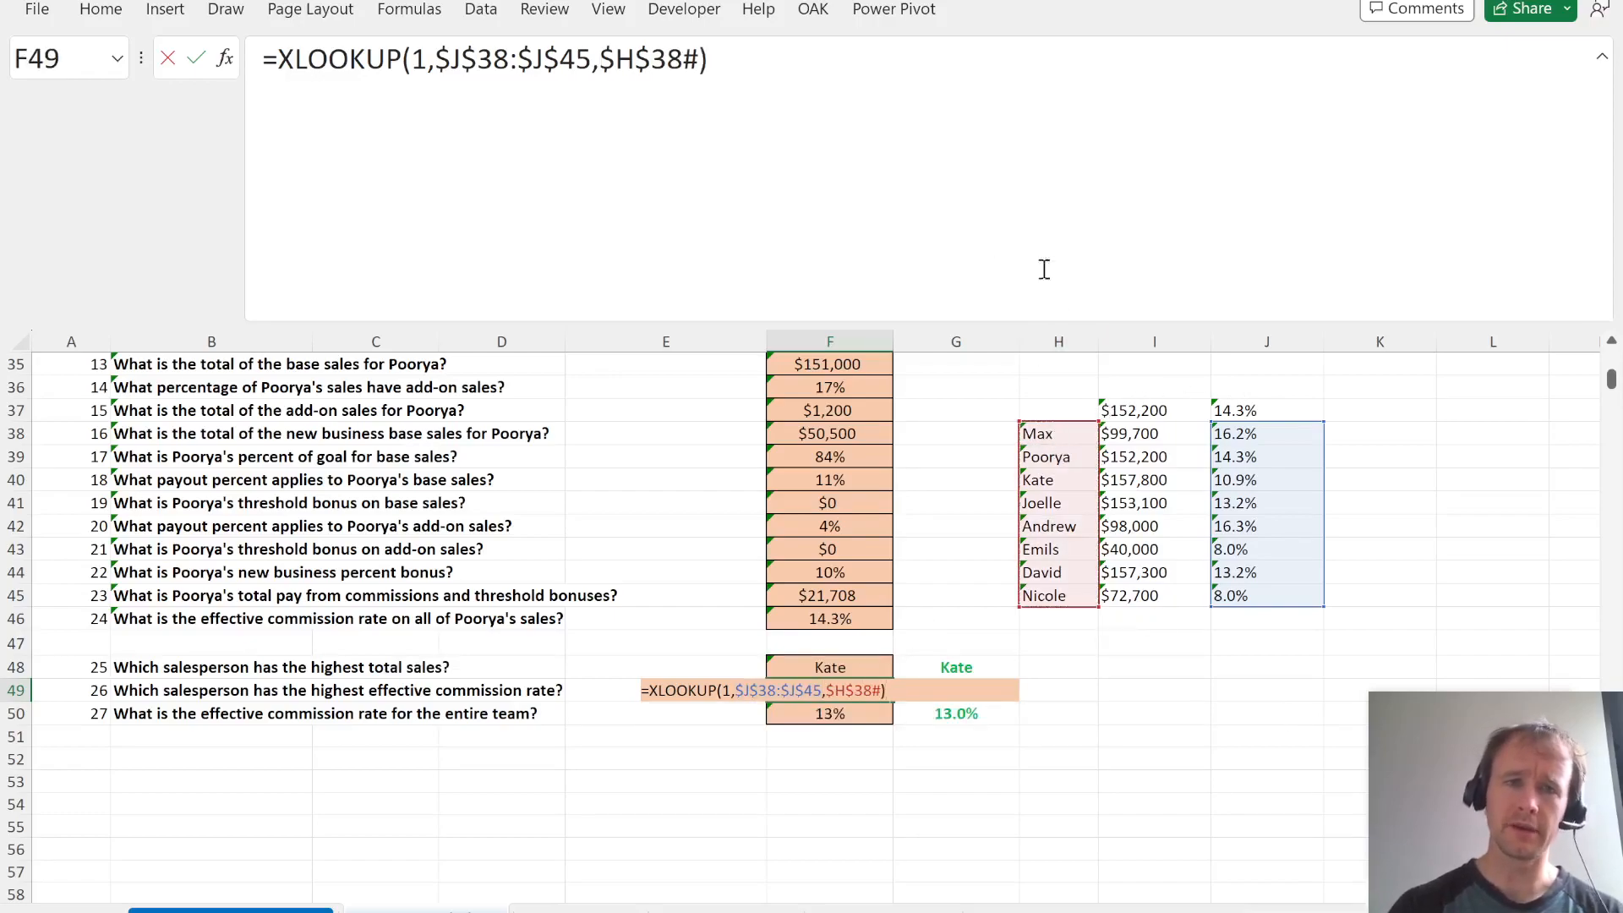
left_click(422, 84)
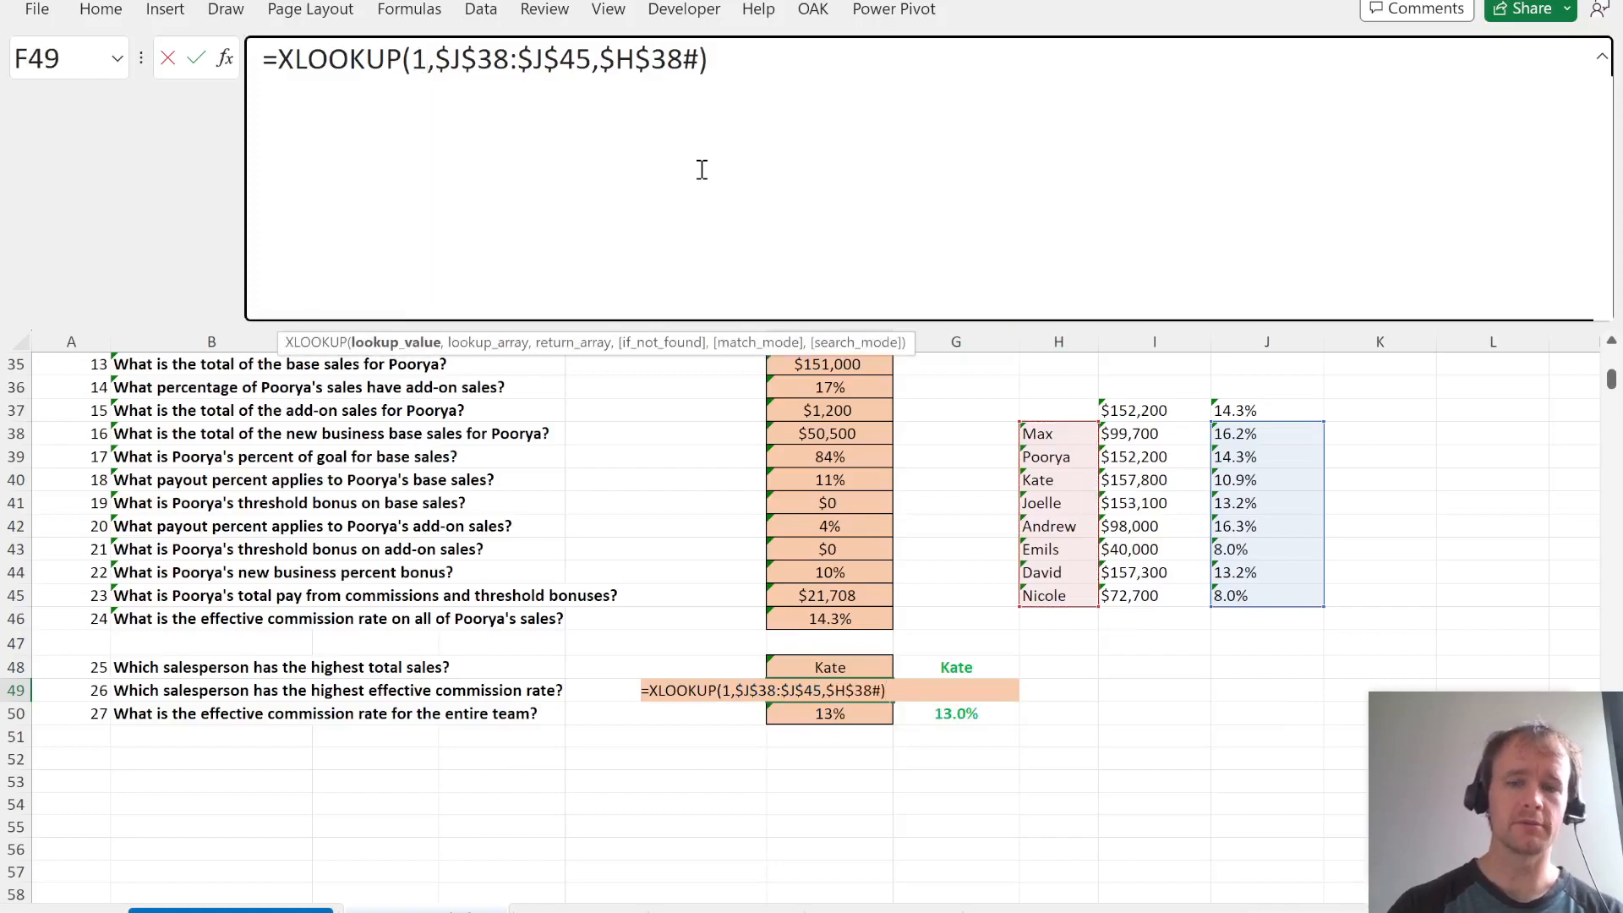
type("0")
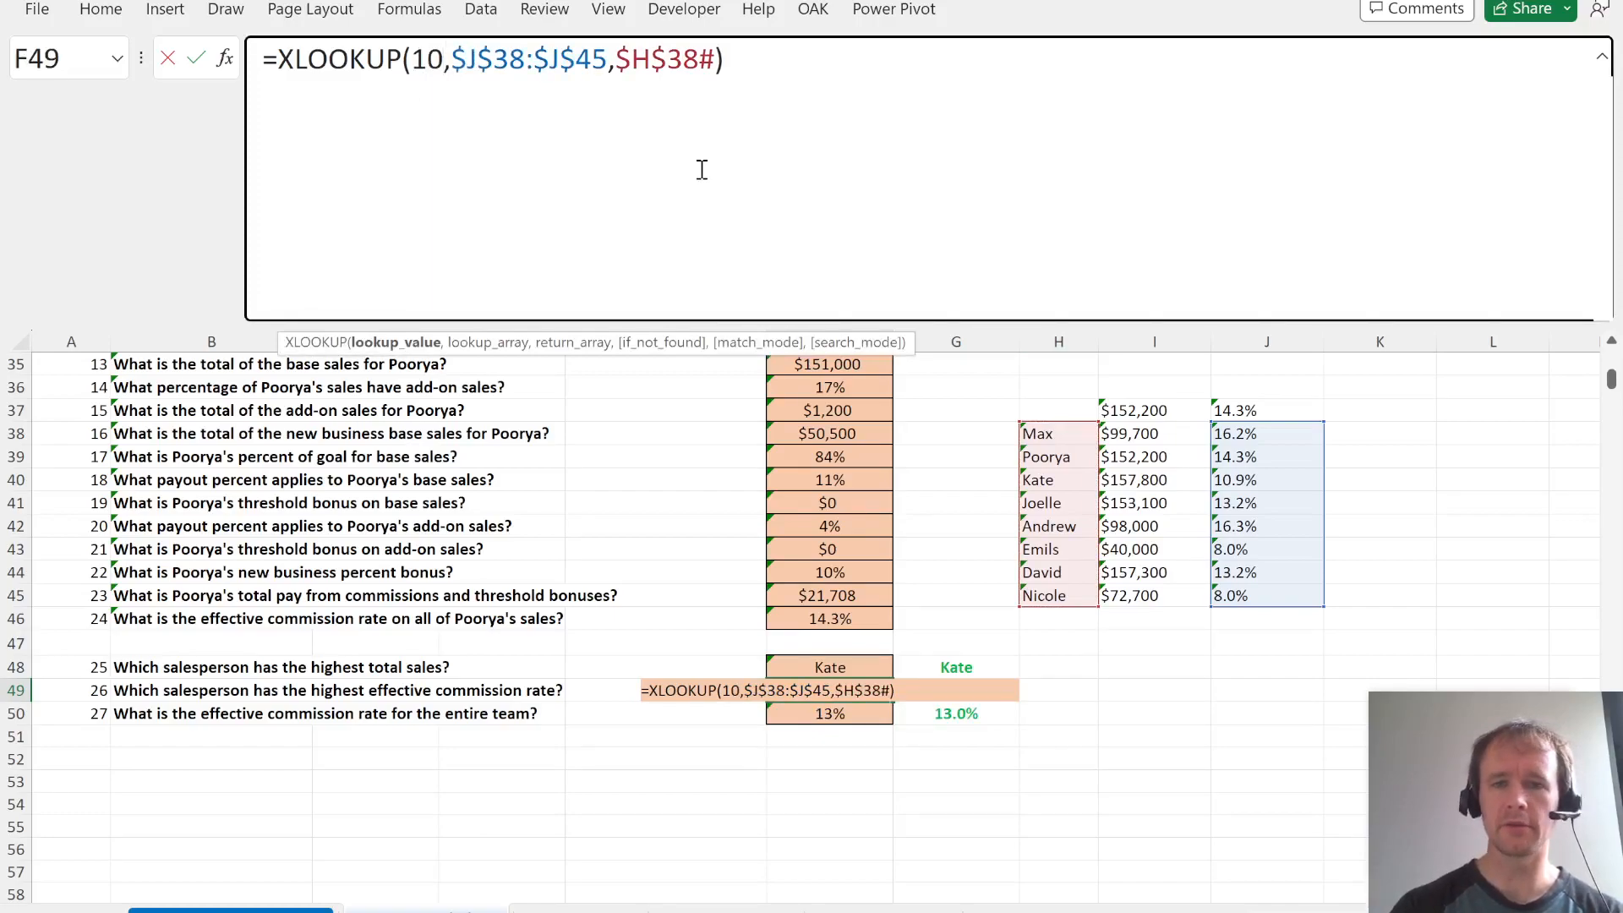
key("Return")
key("Up")
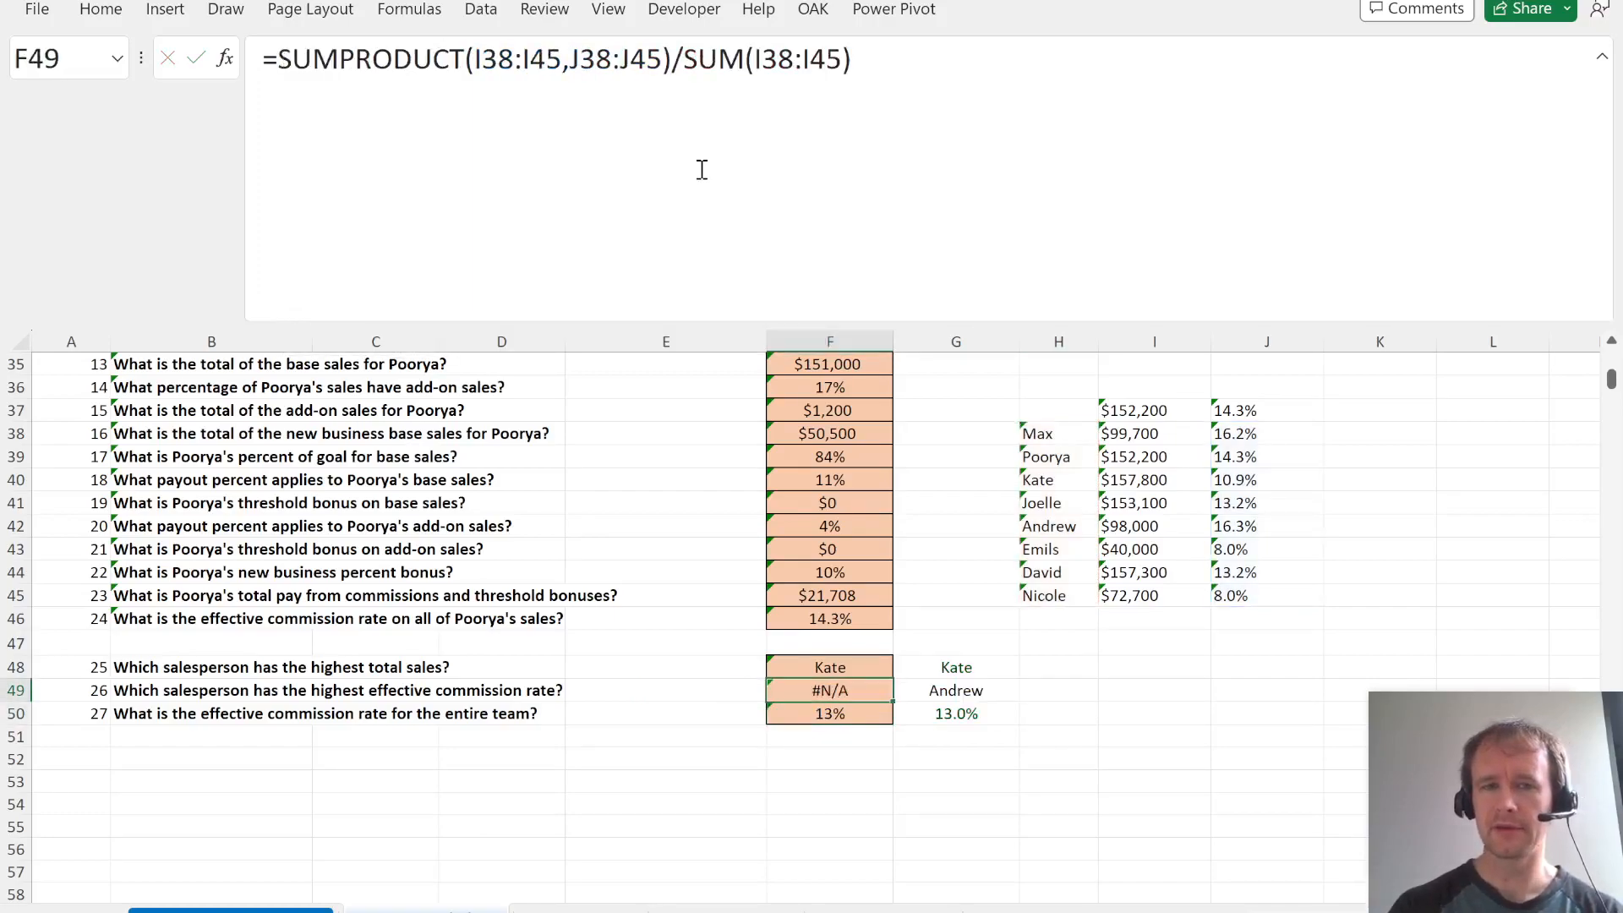
- Set the F49 XLOOKUP's match mode to -1, exact match or next smaller item
left_click(721, 50)
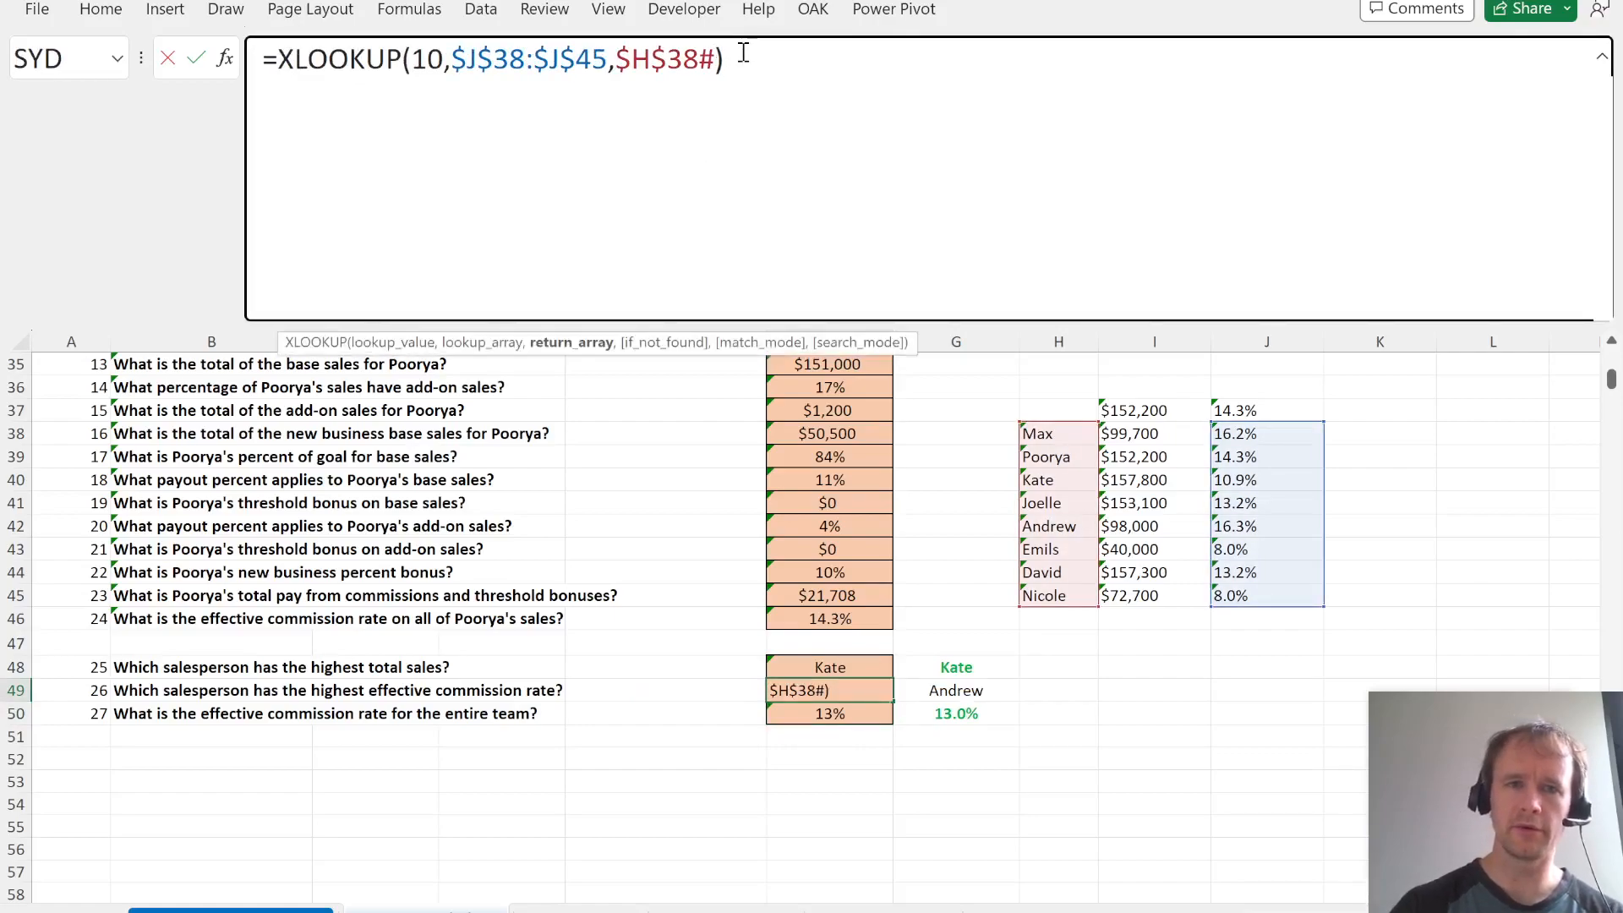
type(",,")
key("Down")
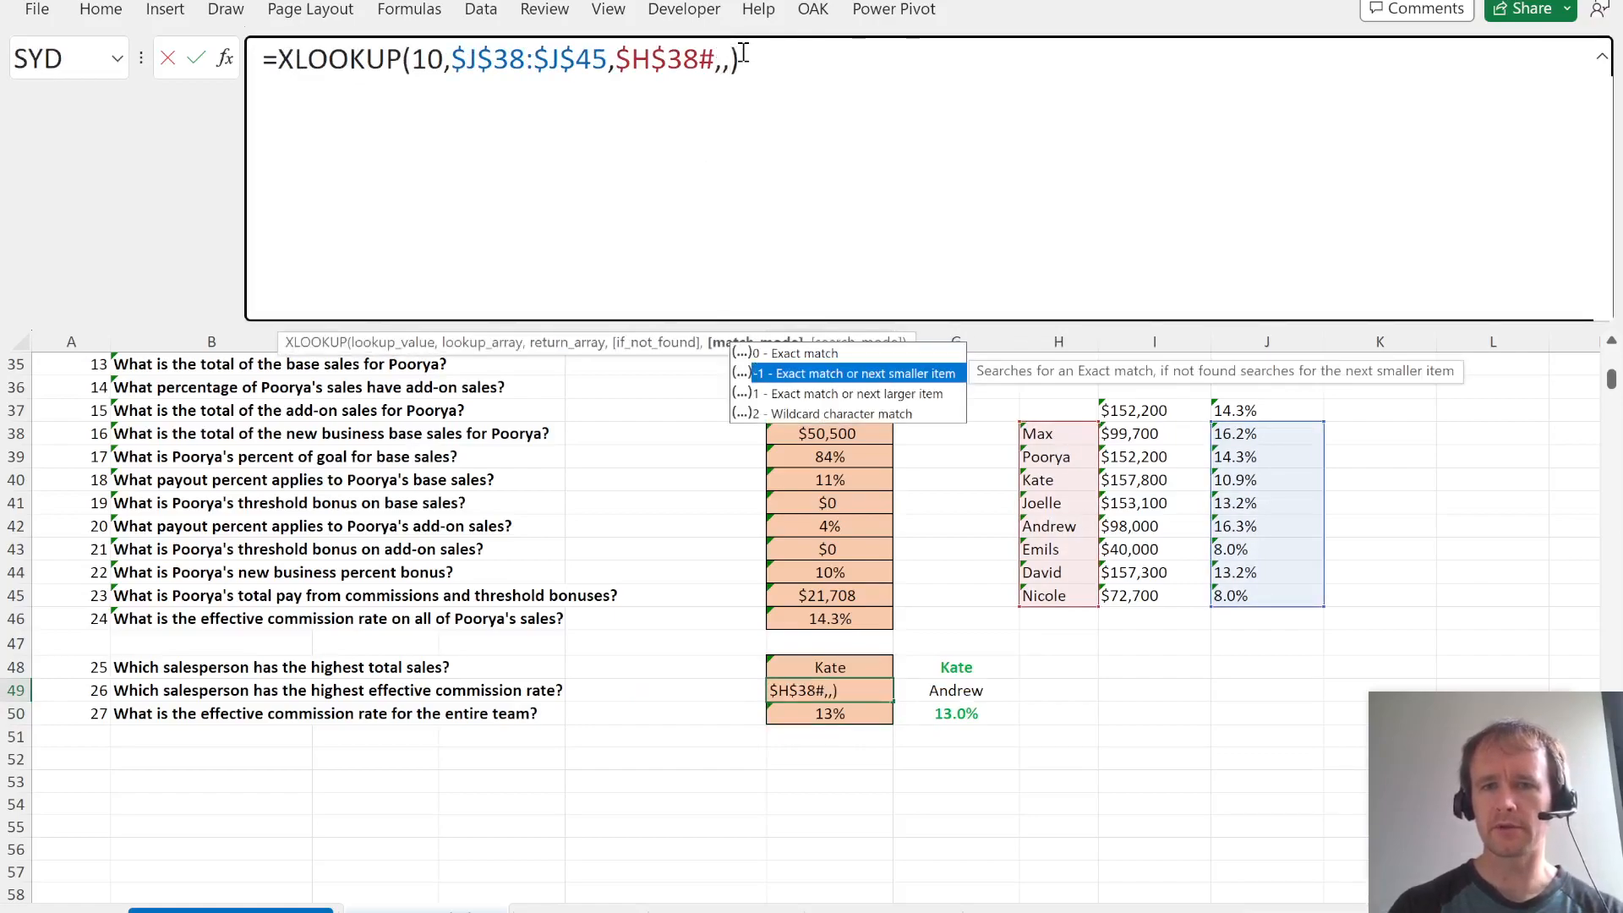
key("Tab")
key("Return")
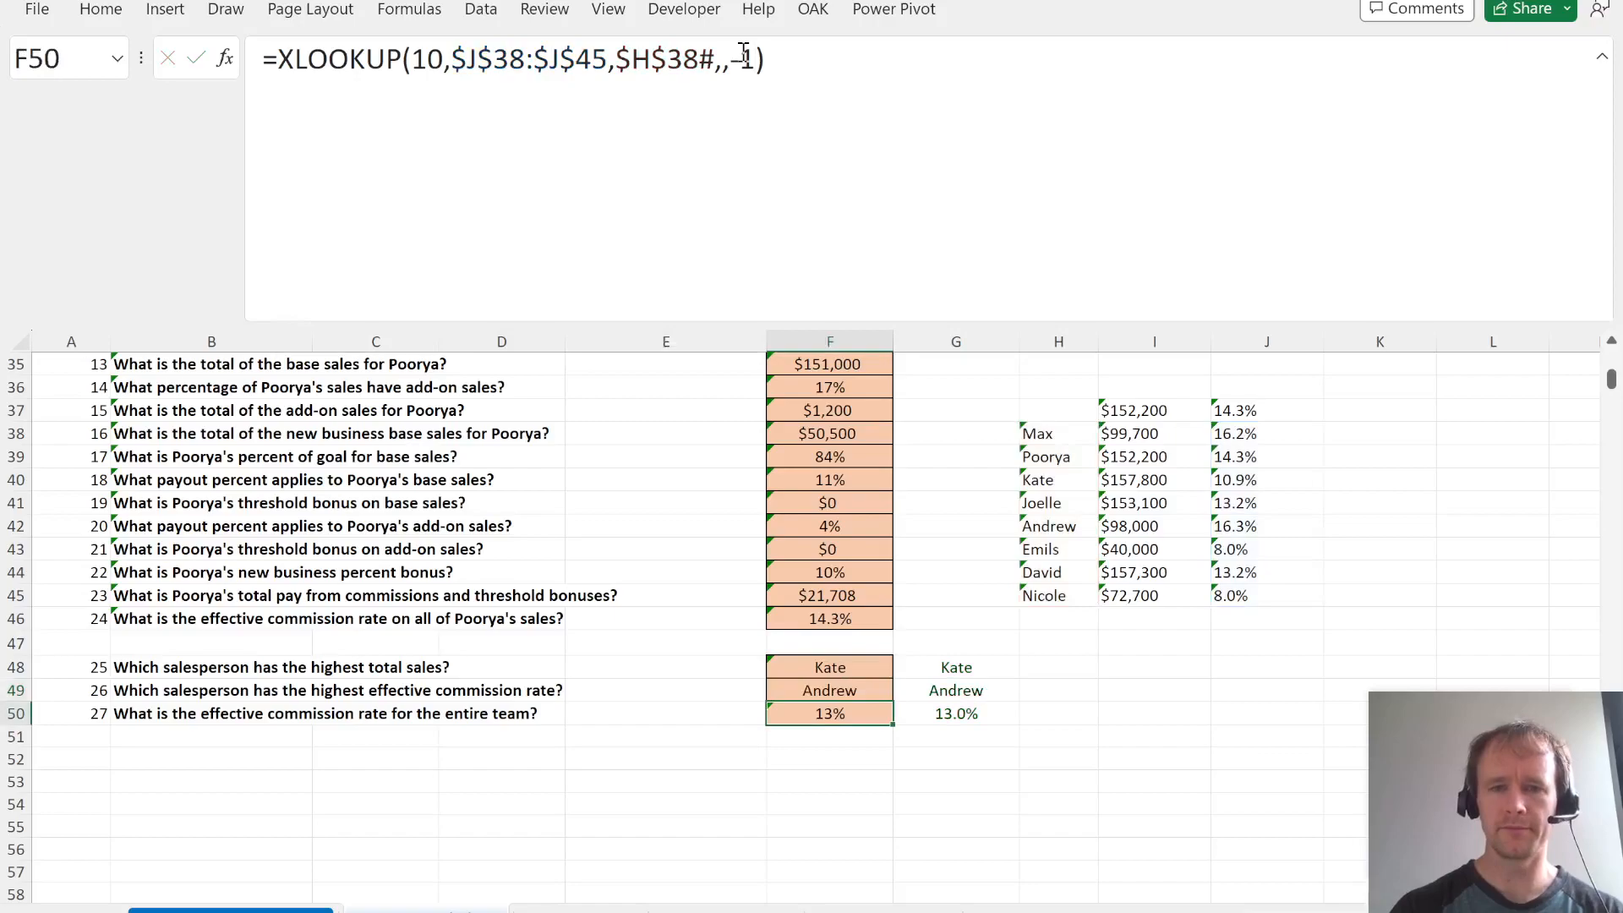
key("Up")
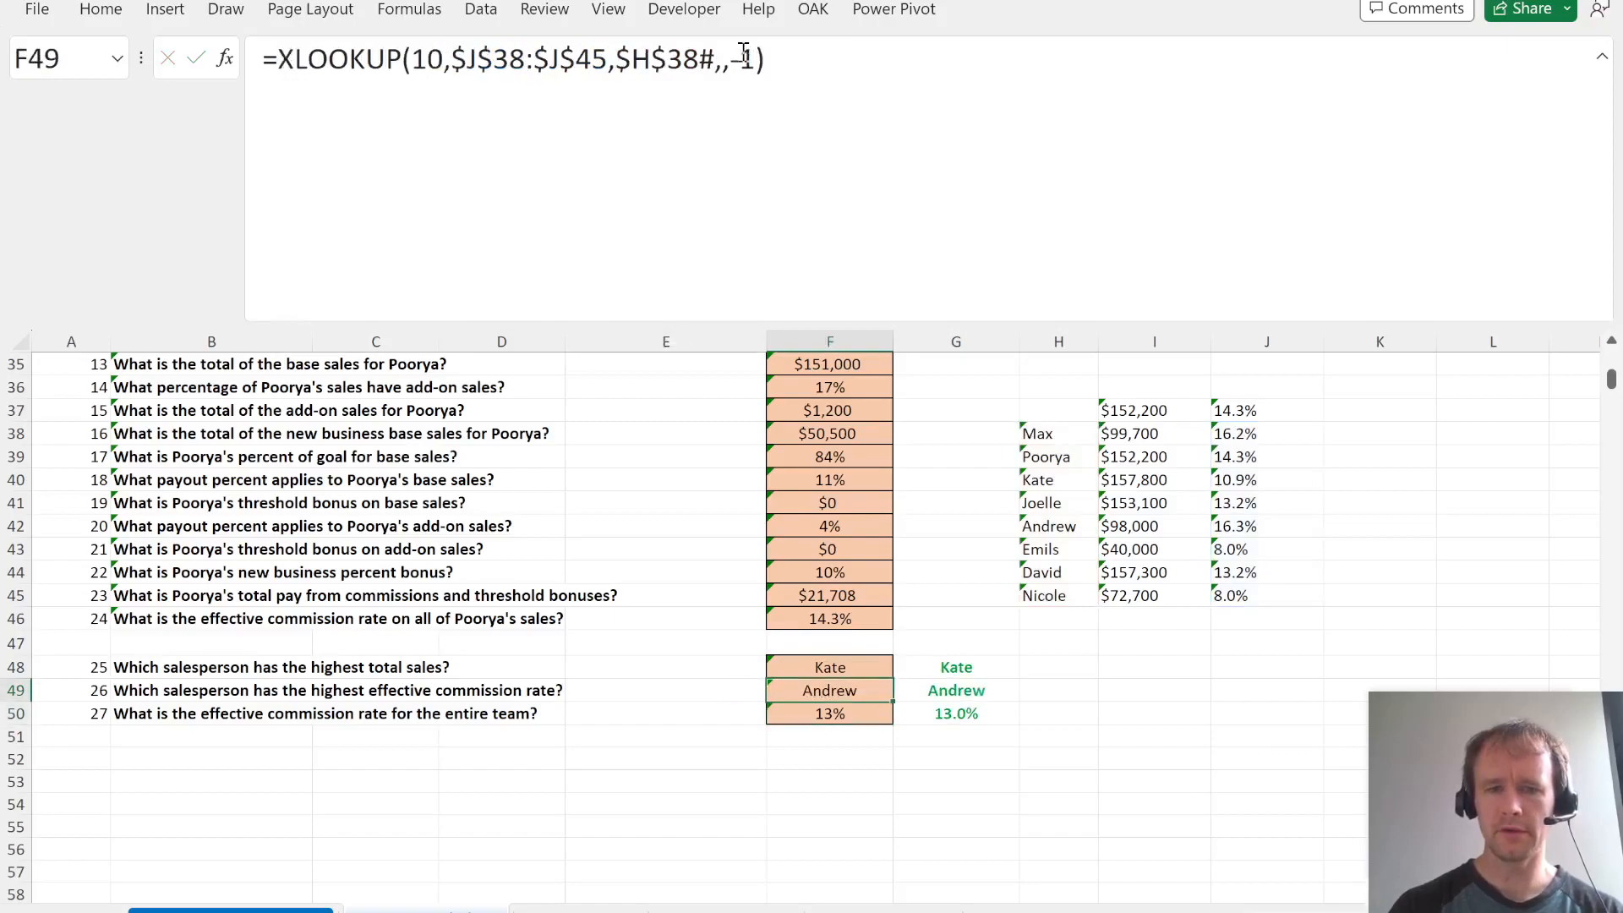
- Run Force Stop below the general instructions to record the time, and end the halted macro
key("ctrl+Page_Down")
key("ctrl+Page_Down")
key("ctrl+Page_Down")
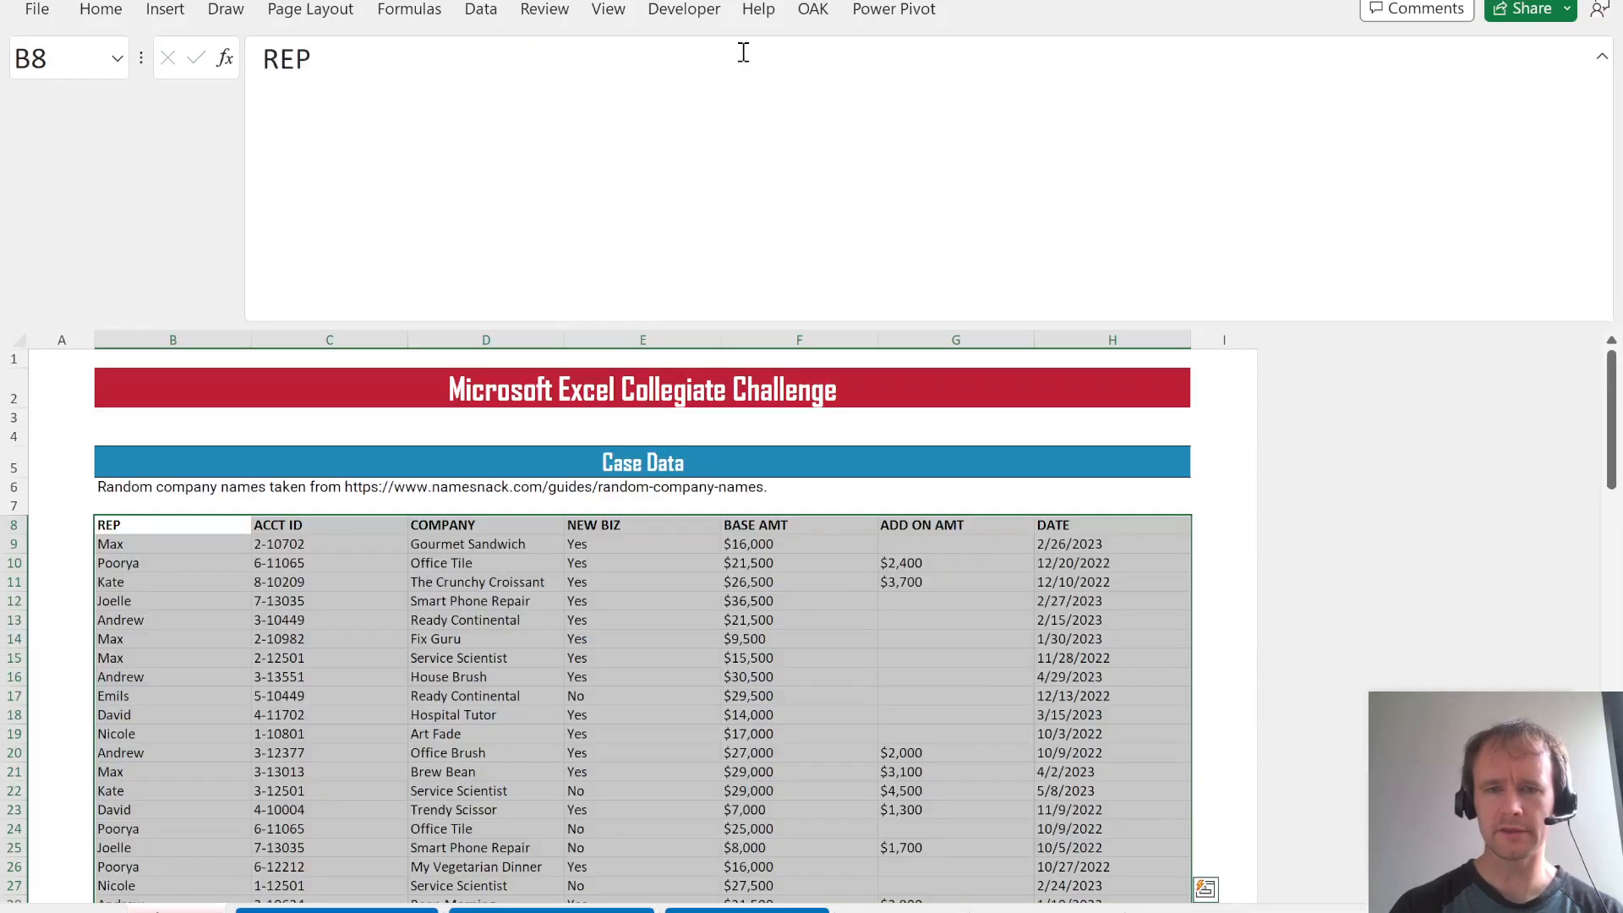
key("ctrl+Page_Up")
key("ctrl+Page_Up")
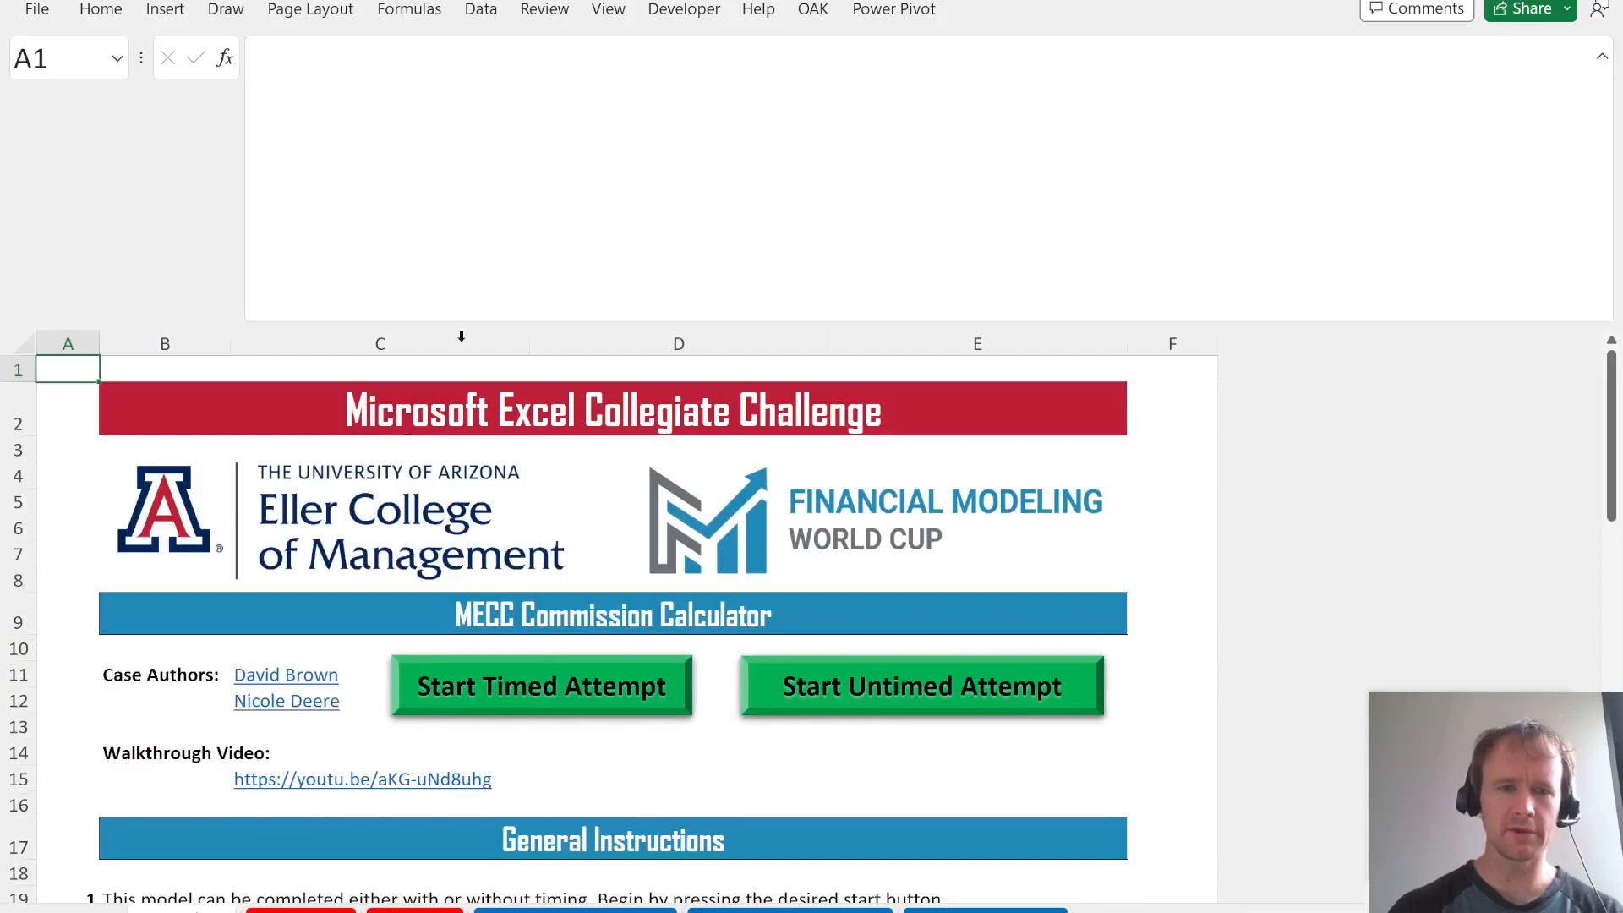
scroll(458, 742, "down", 12)
scroll(458, 742, "up", 2)
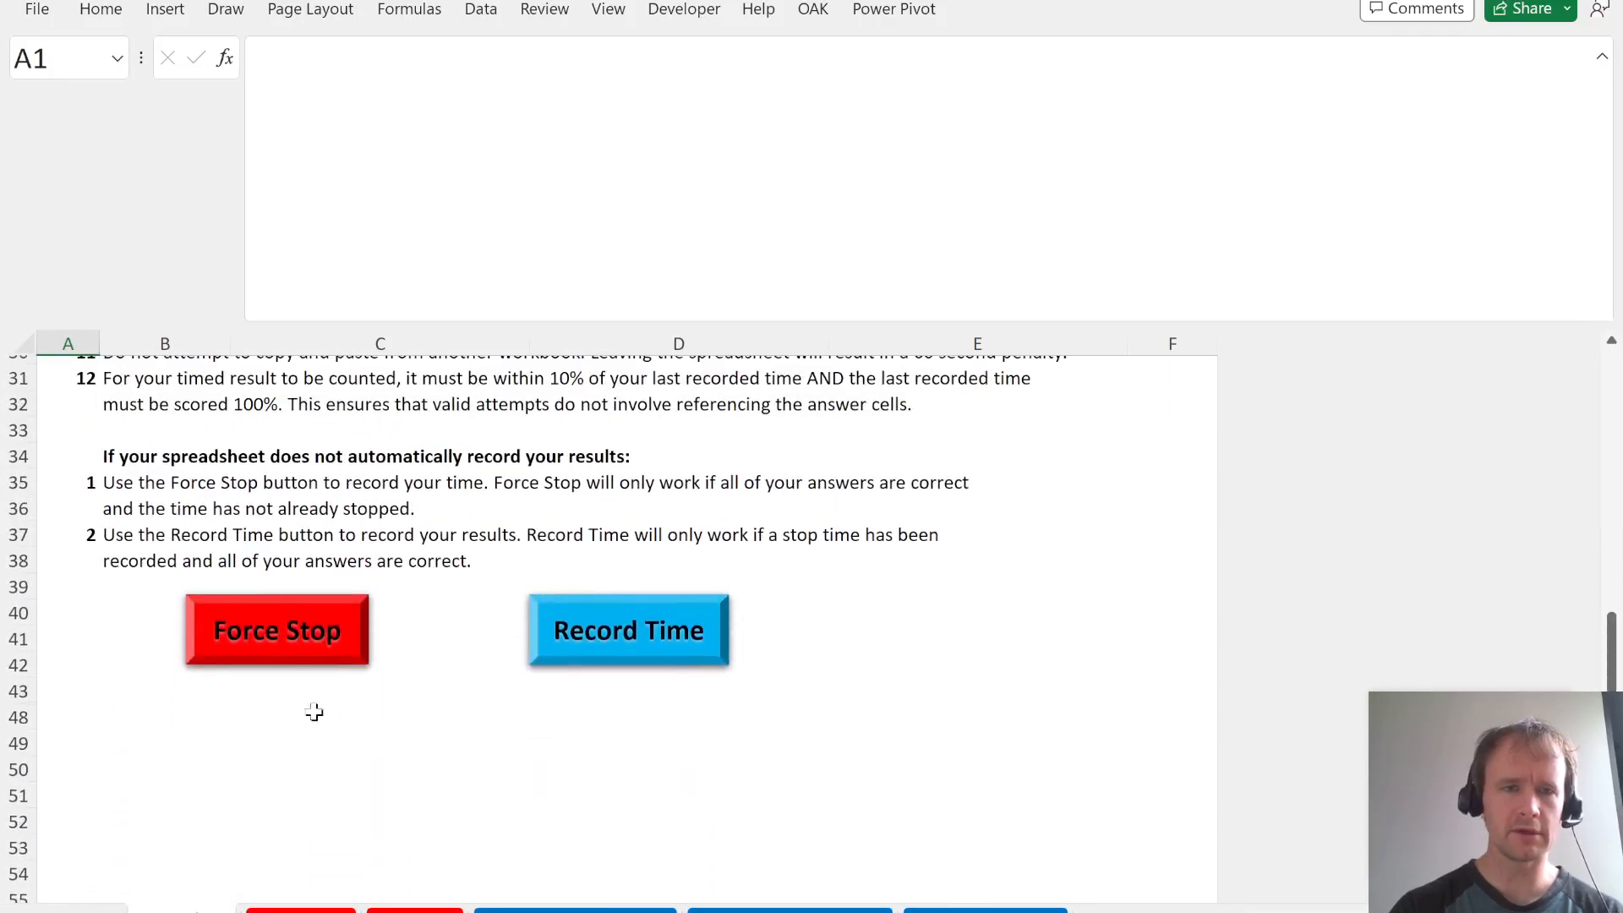
left_click(292, 653)
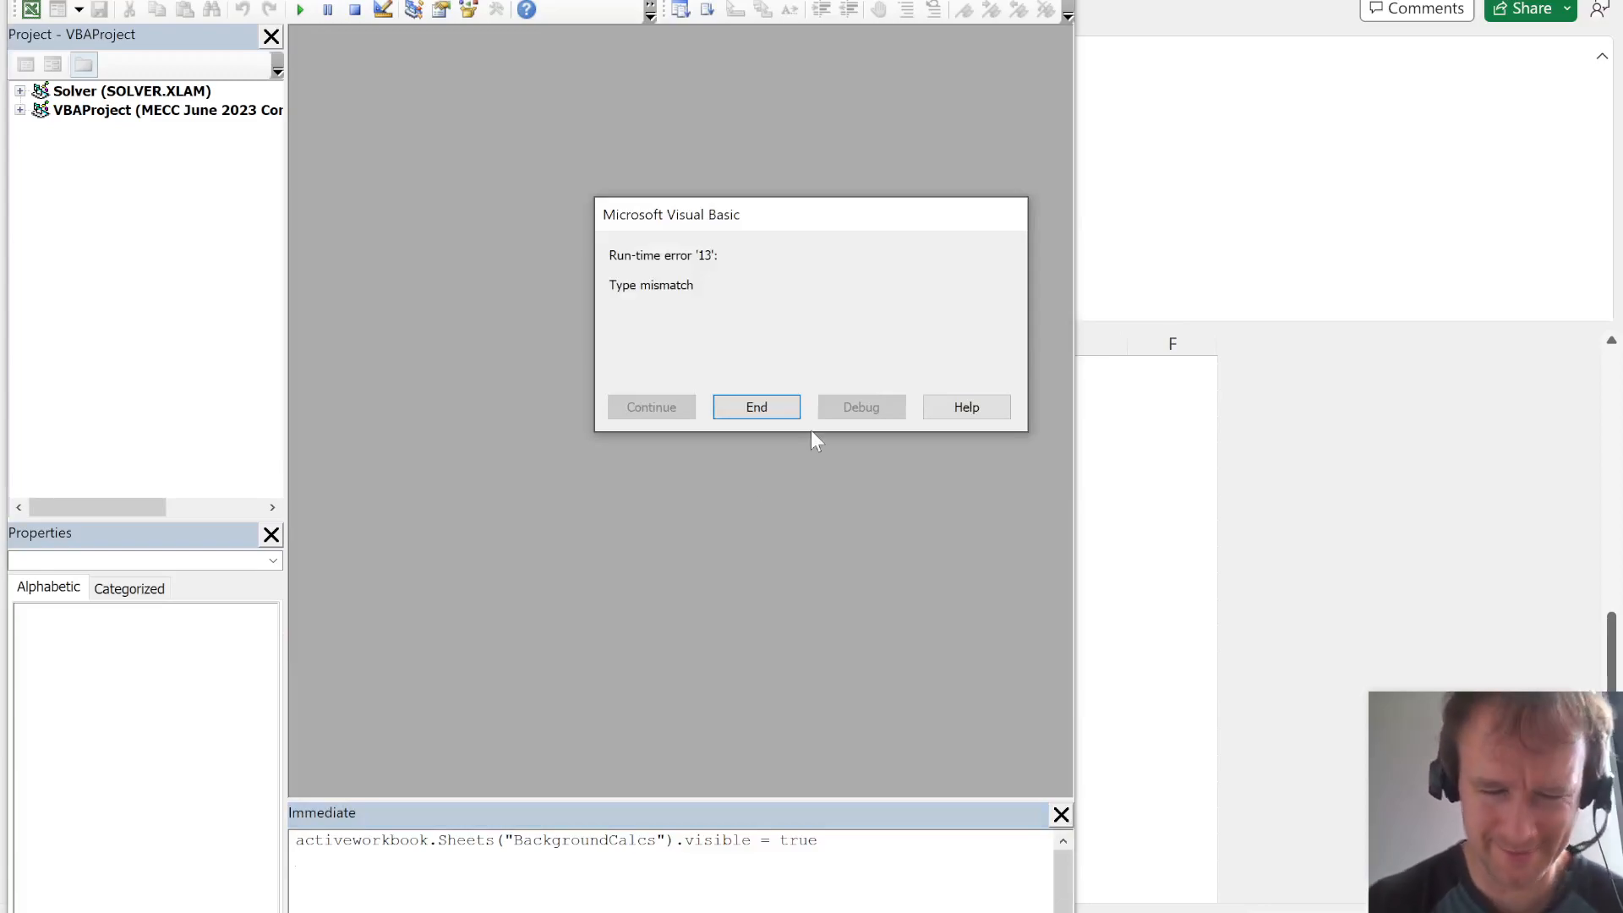
left_click(770, 404)
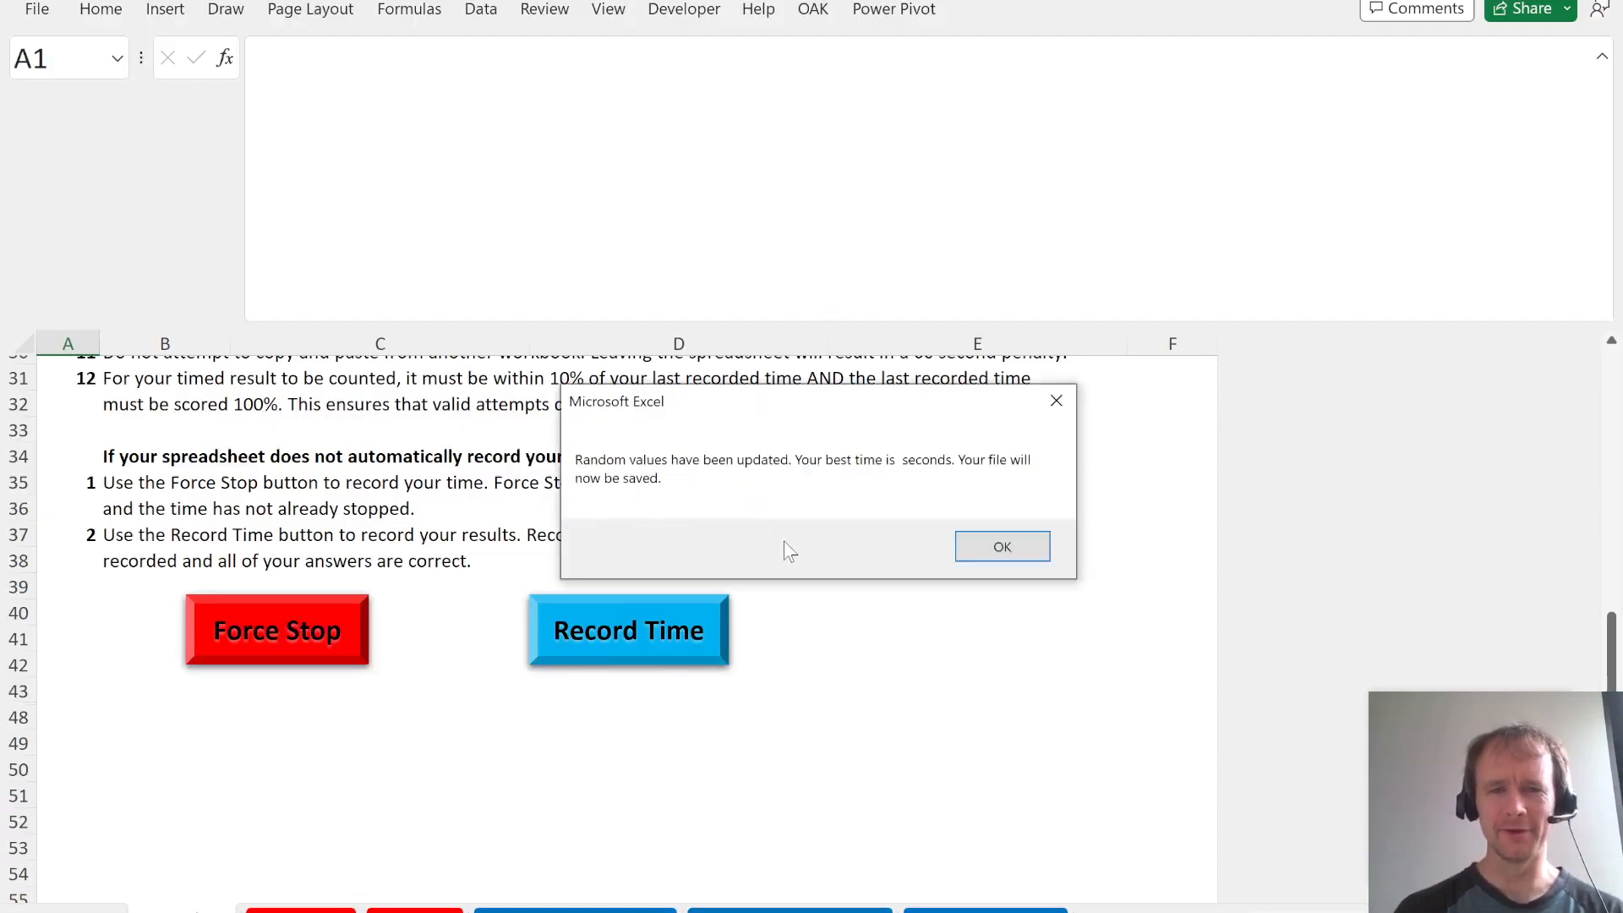
- Try to record the attempt's results with Record Time and retry Force Stop, ending the halted macro
left_click(1002, 547)
left_click(610, 632)
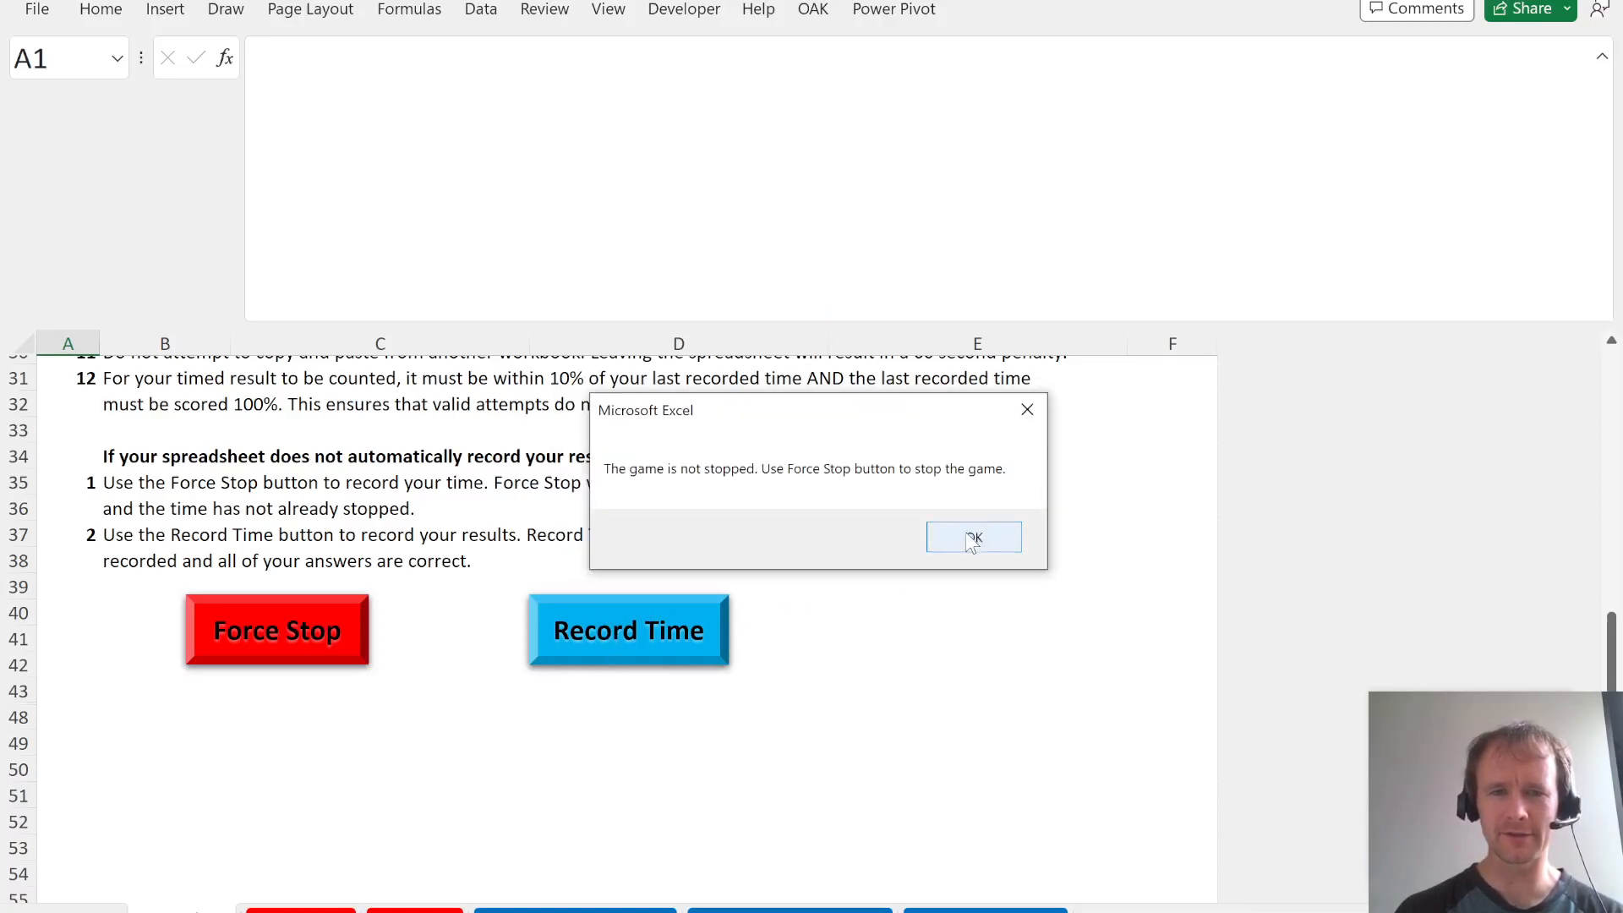
left_click(970, 541)
left_click(326, 634)
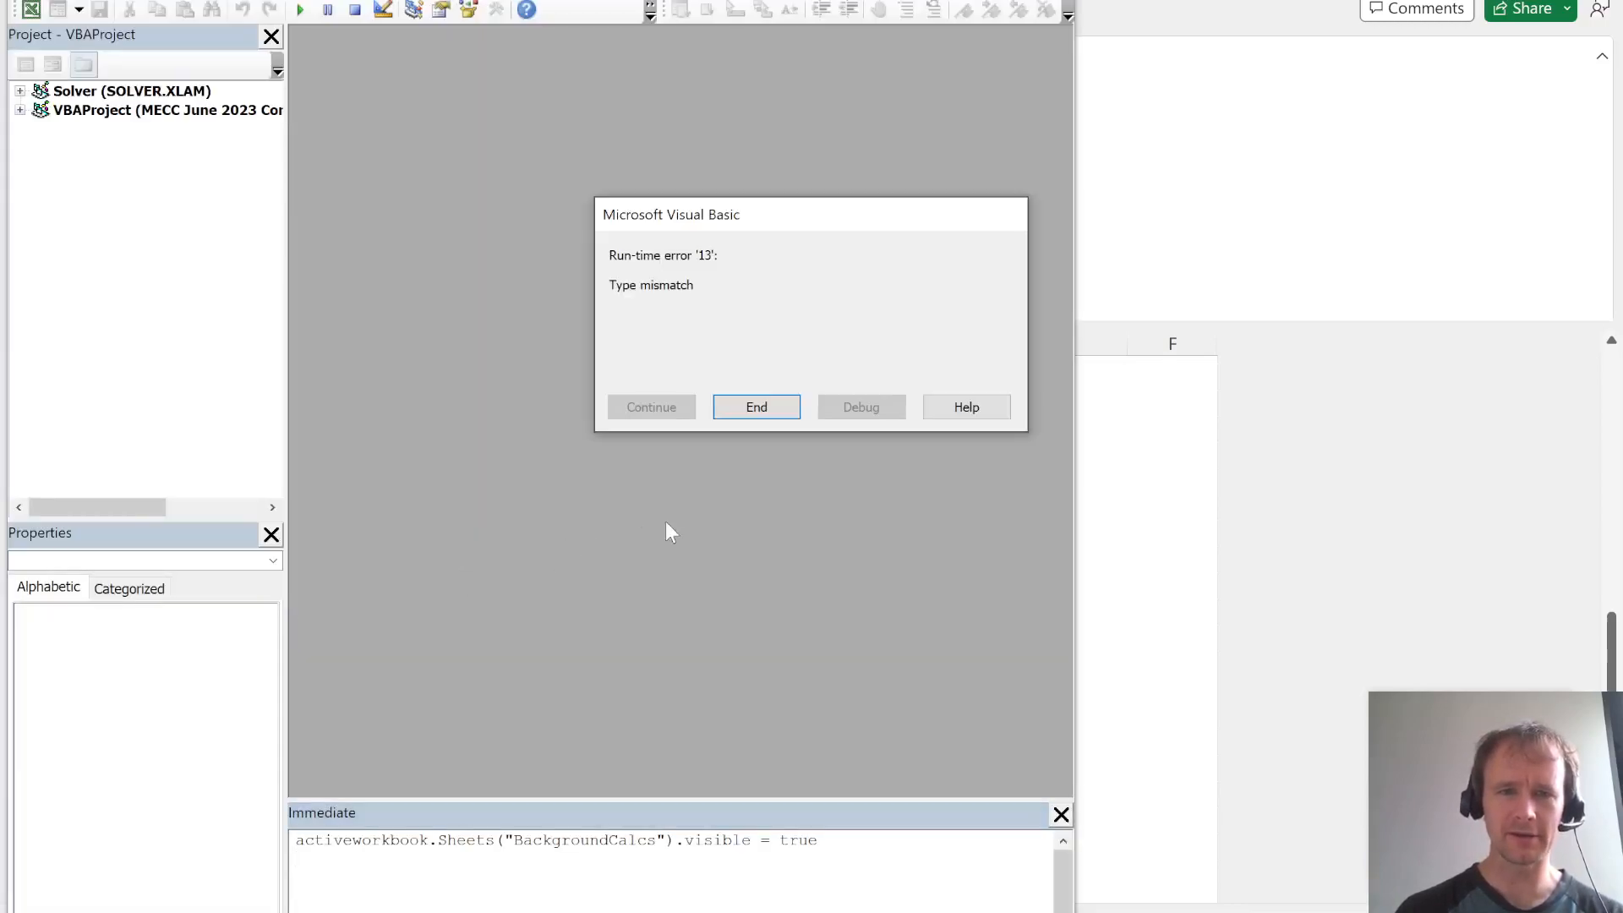
left_click(770, 411)
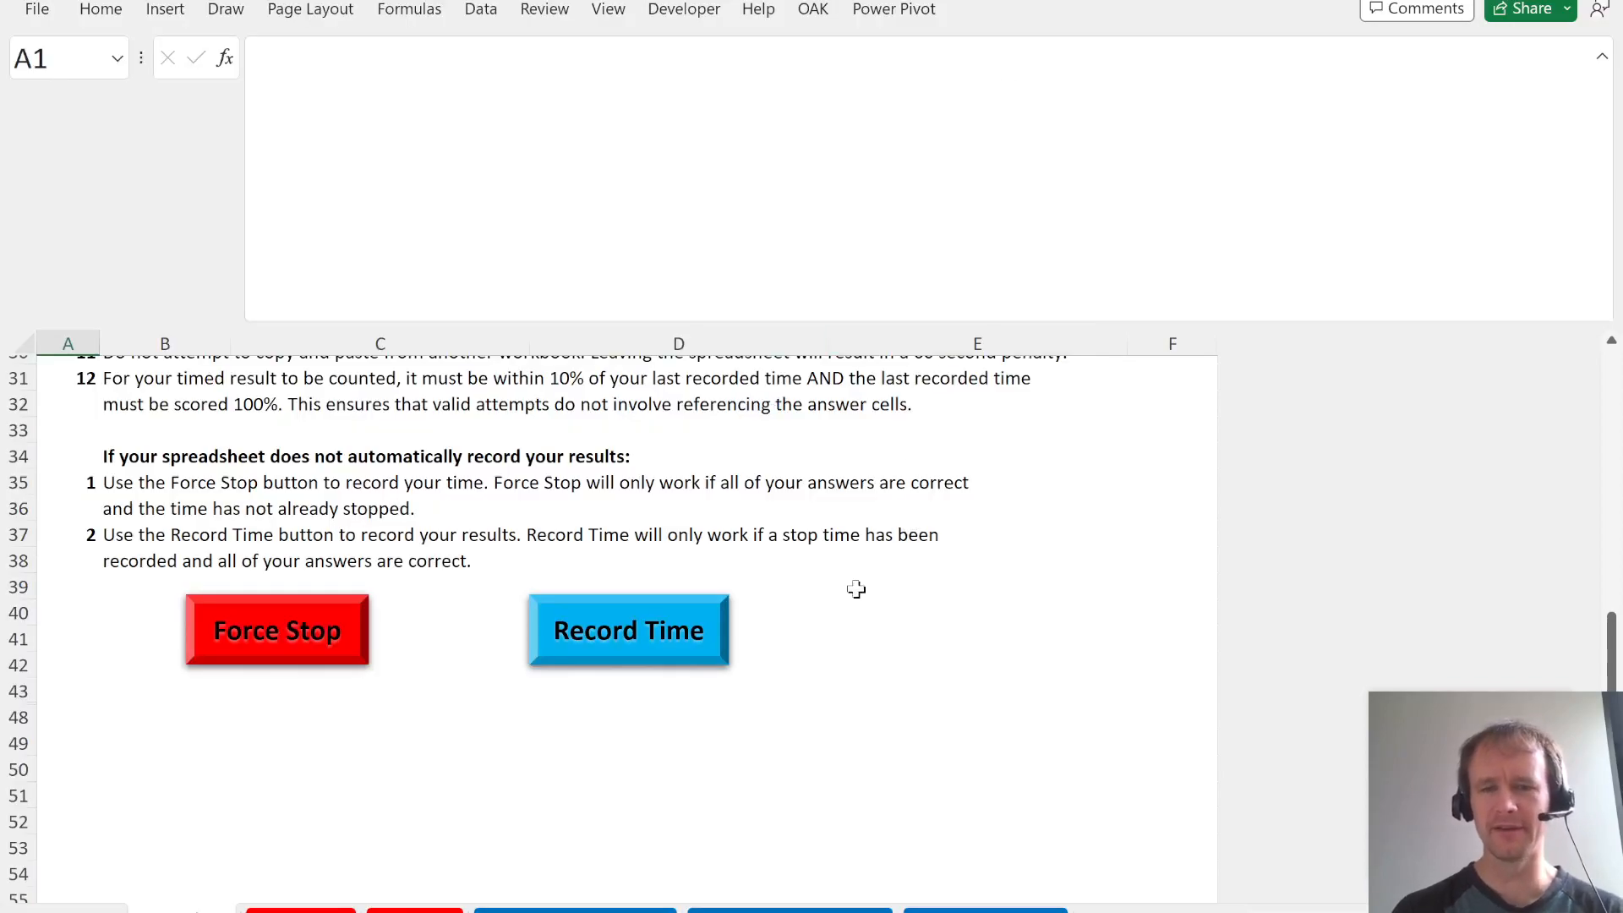
- Start an untimed attempt from the case's start sheet and accept the random values update
scroll(856, 587, "up", 10)
scroll(856, 589, "up", 1)
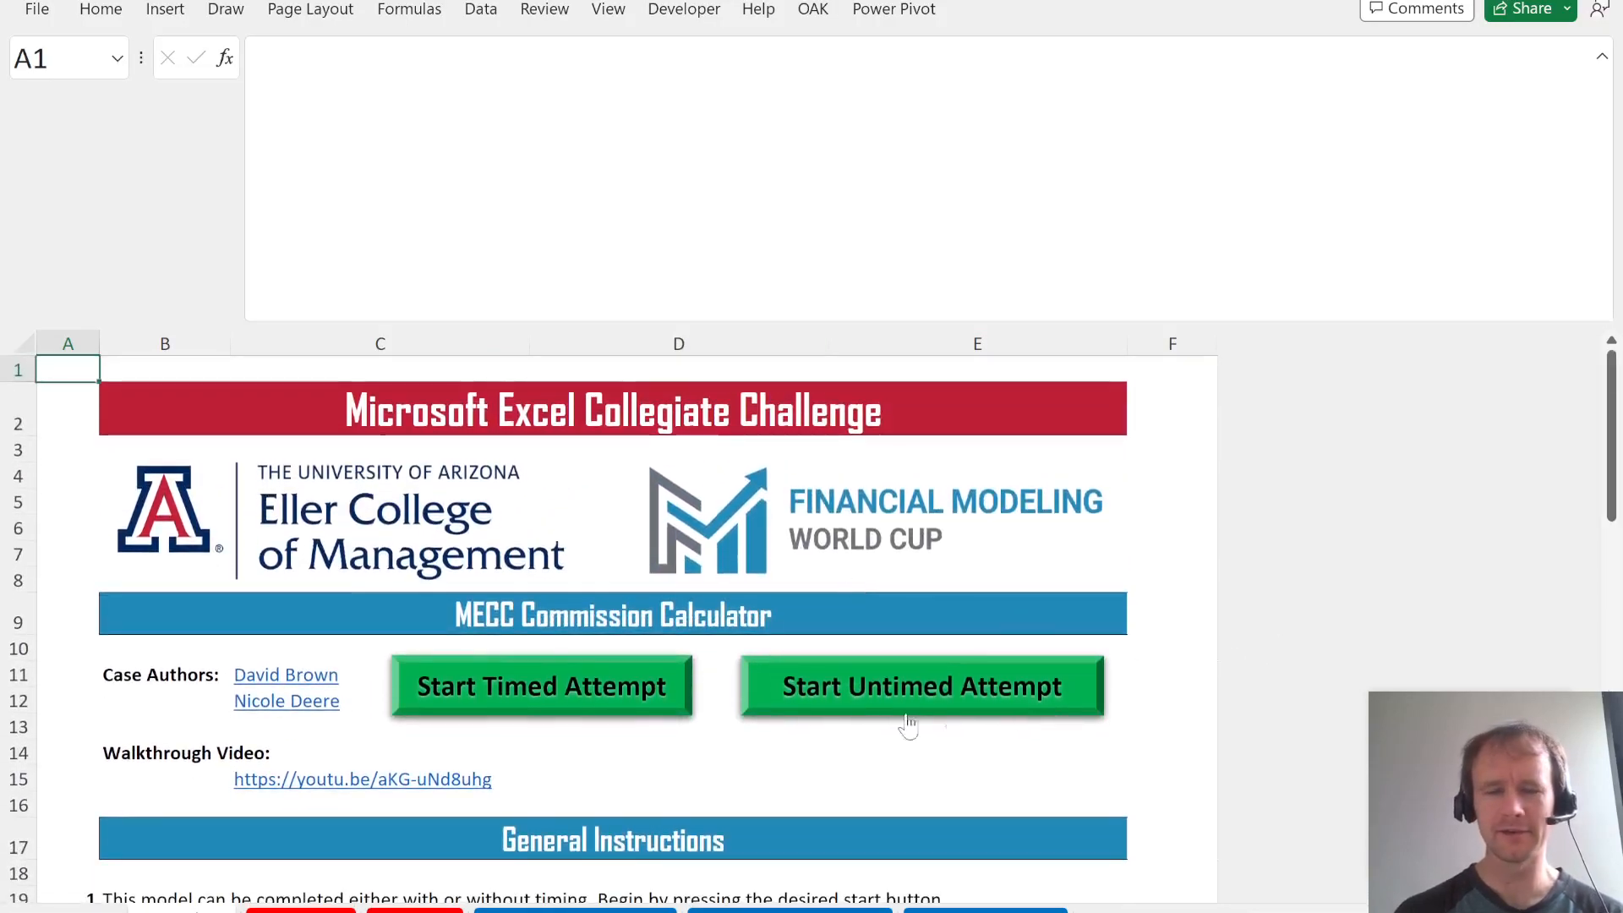
left_click(855, 710)
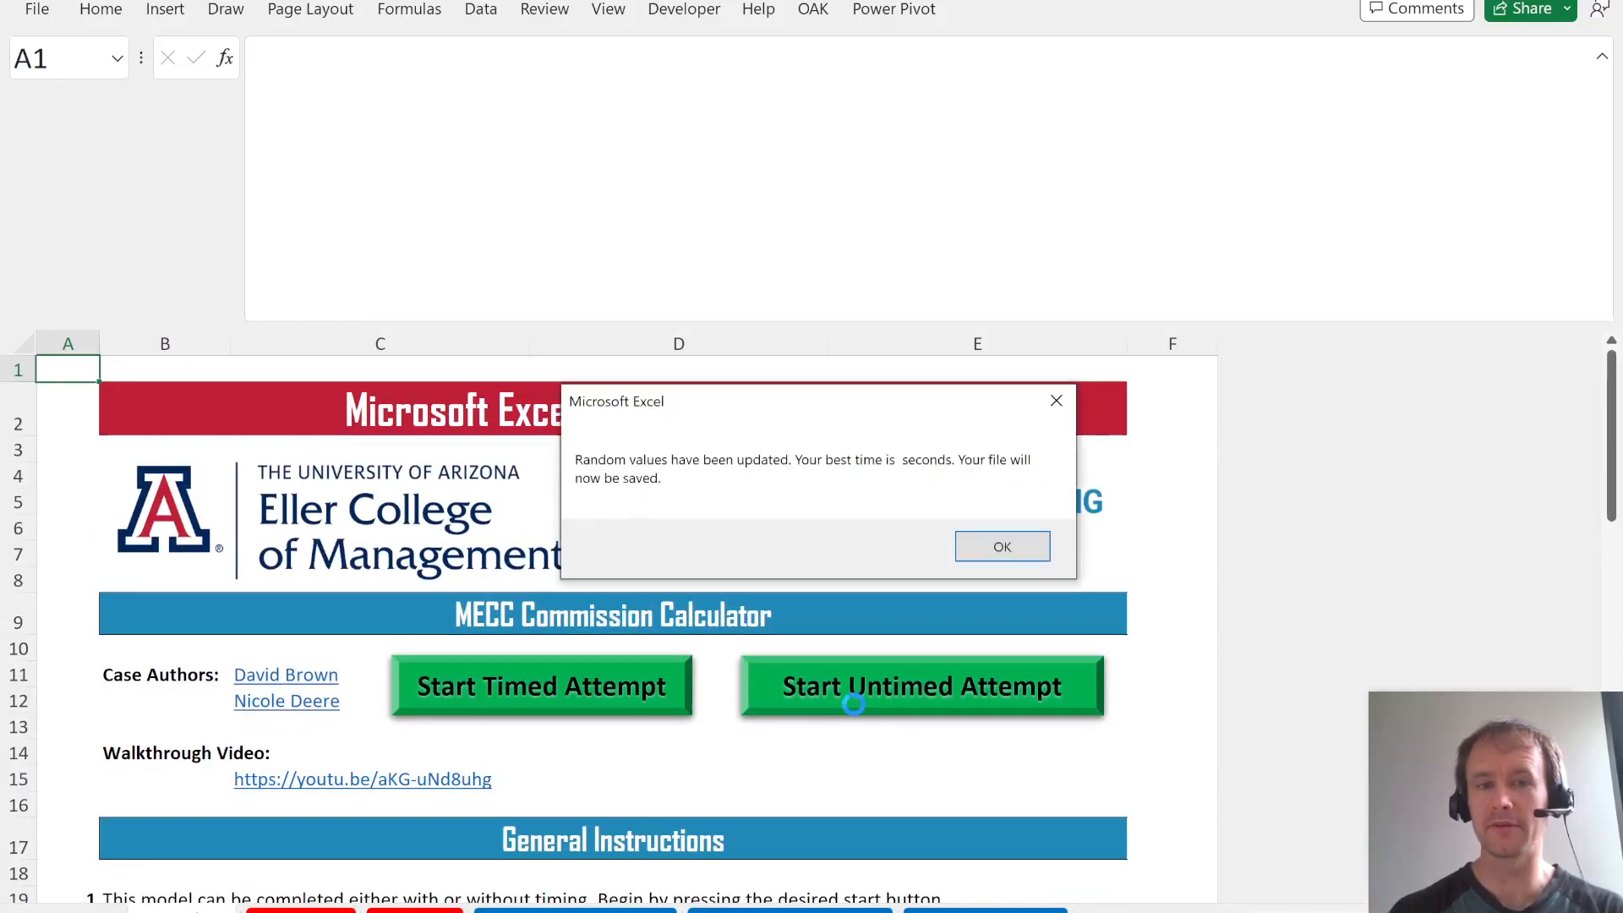
left_click(1008, 545)
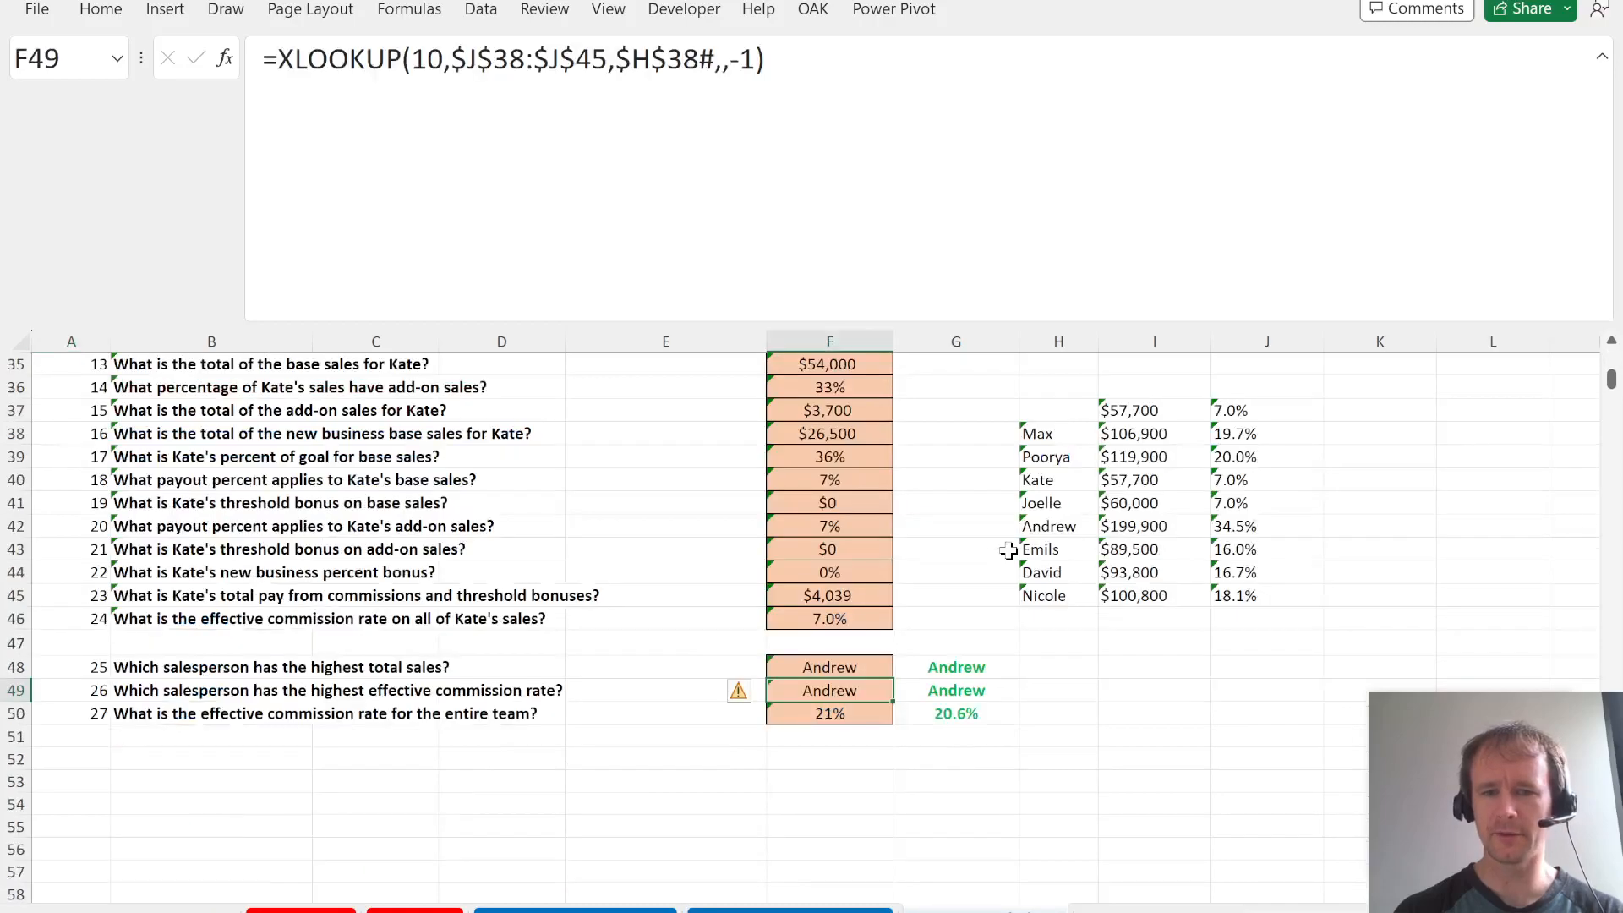
- Review the team-level sheet's questions and instructions against the previous level's instructions
scroll(750, 607, "up", 3)
scroll(750, 607, "down", 1)
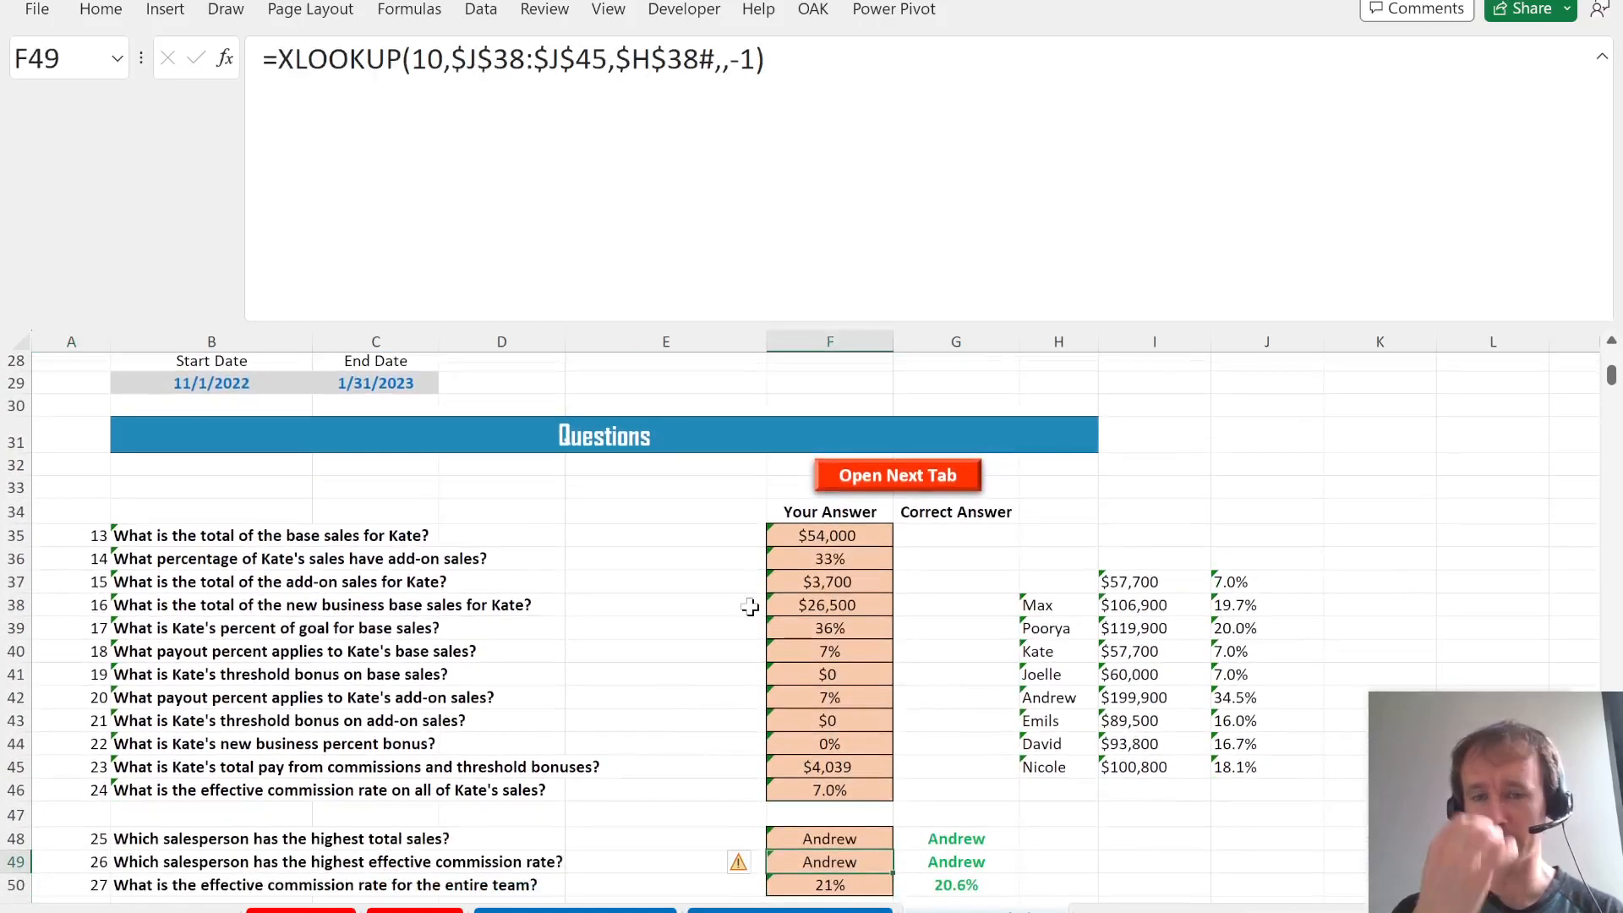
key("ctrl+Page_Up")
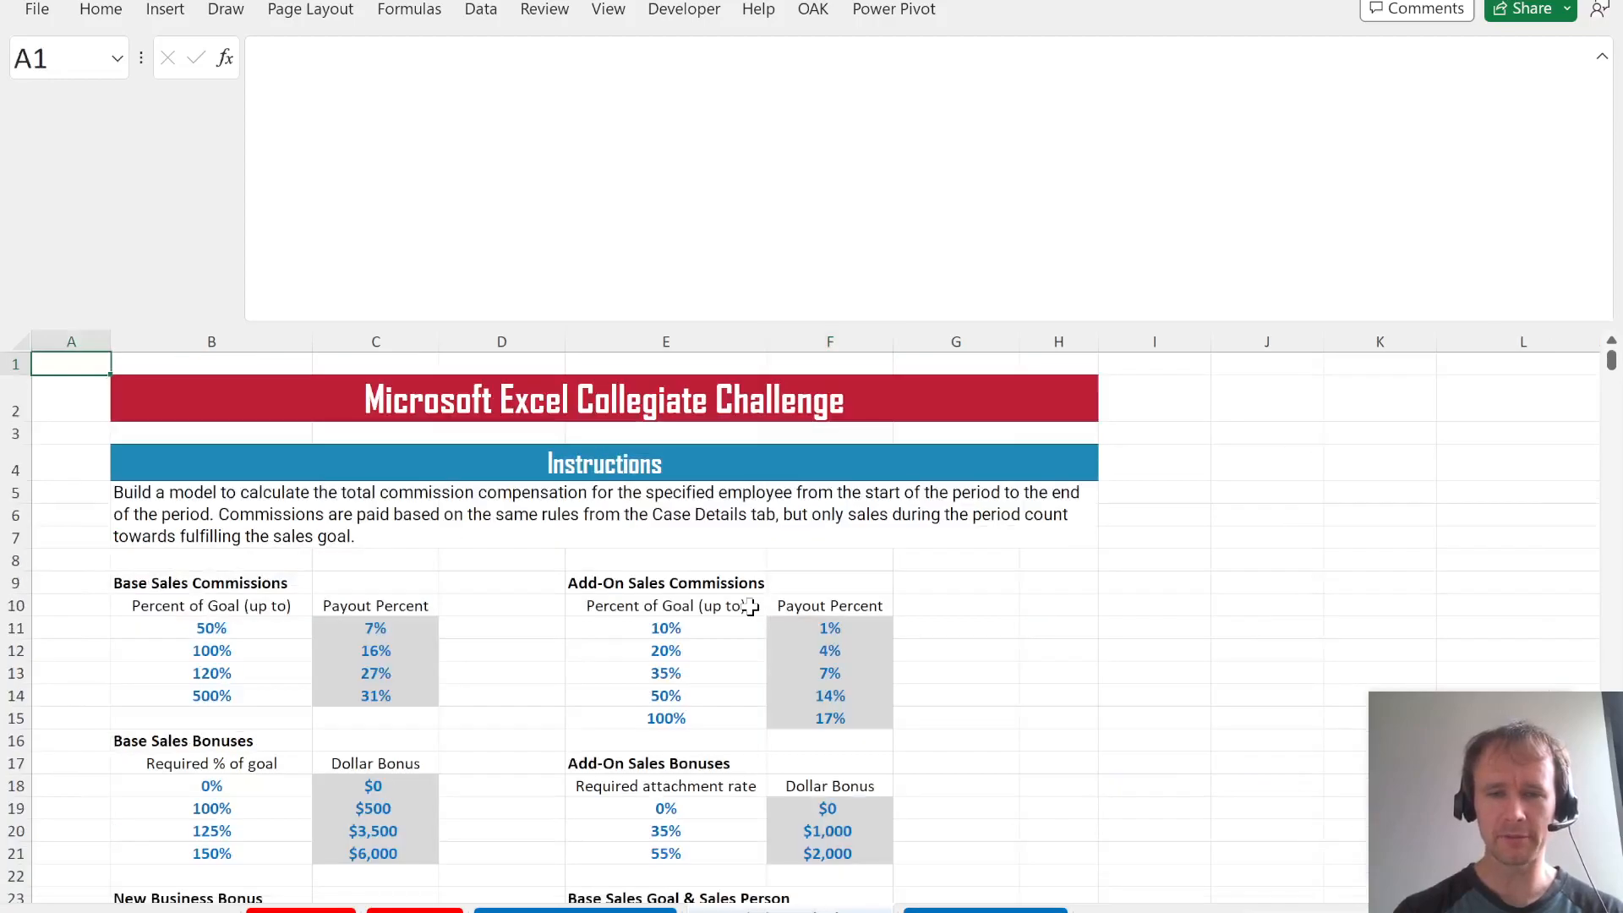
key("ctrl+Page_Down")
scroll(750, 607, "up", 9)
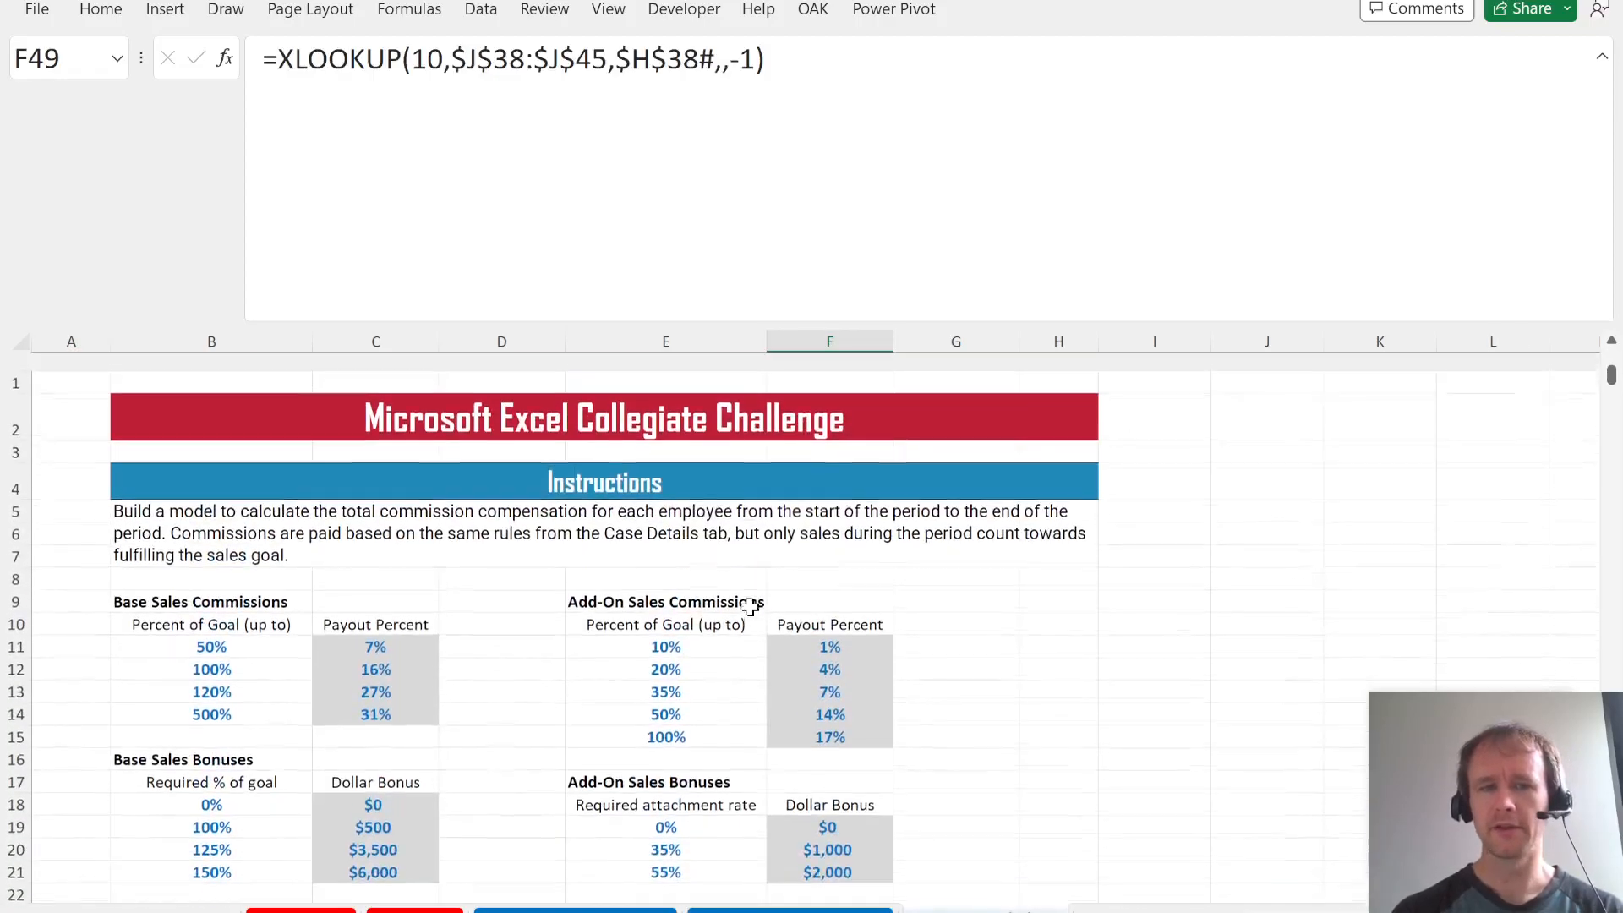